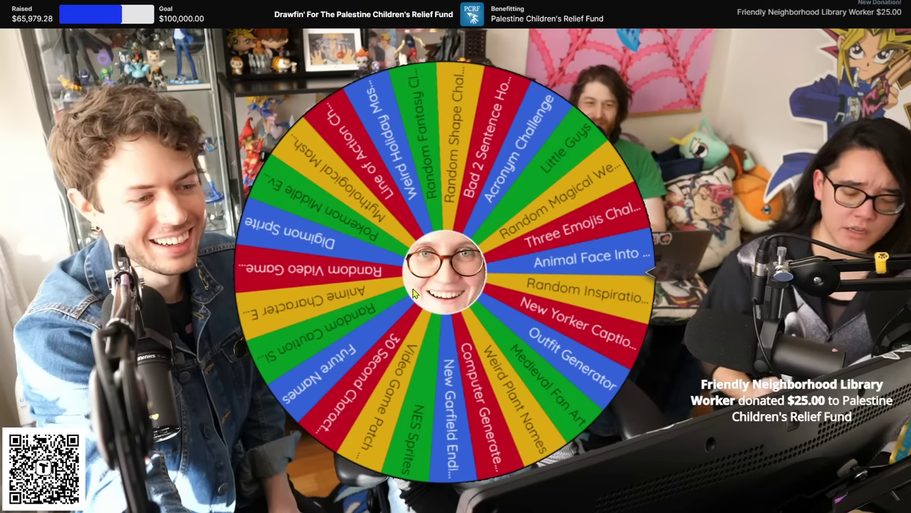
# Step: Spin the challenge wheel and remove the winning entry from it
pyautogui.click(412, 292)
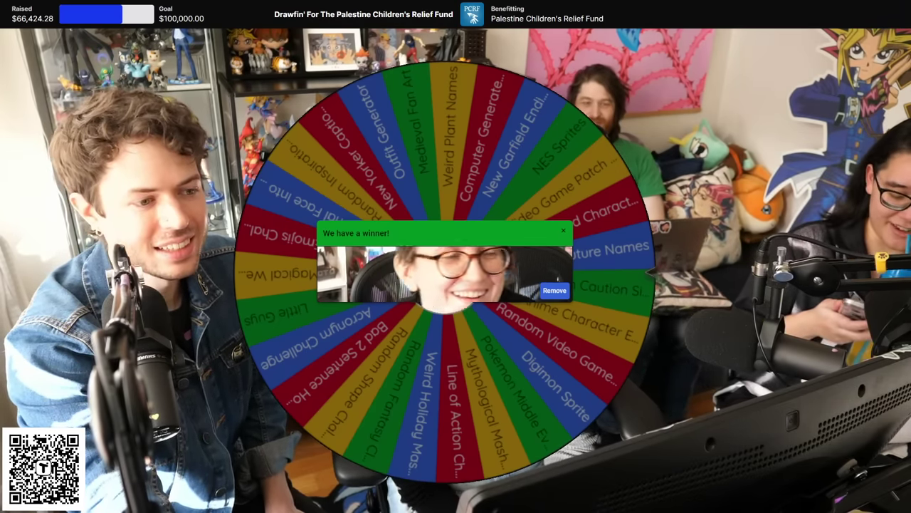
pyautogui.click(555, 291)
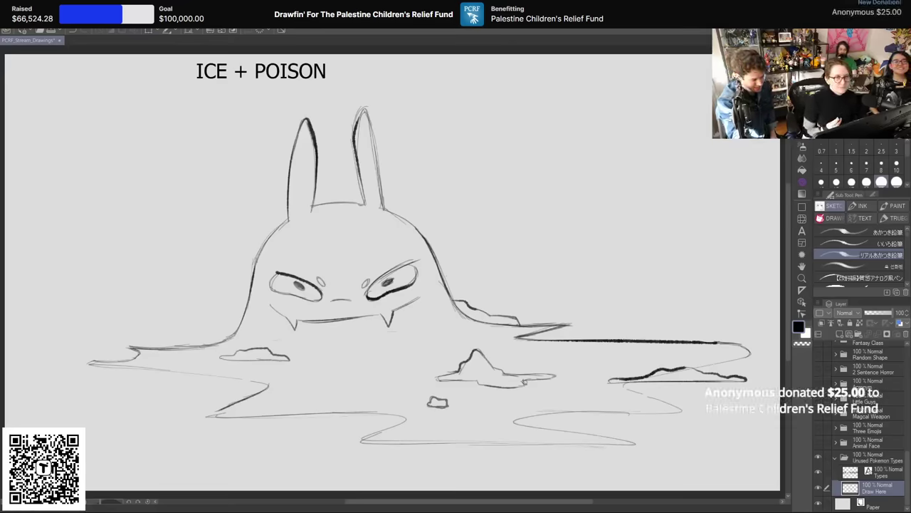
# Step: Switch to the drawing document, then collapse and hide the Unused Pokemon Types layer folder
pyautogui.click(836, 454)
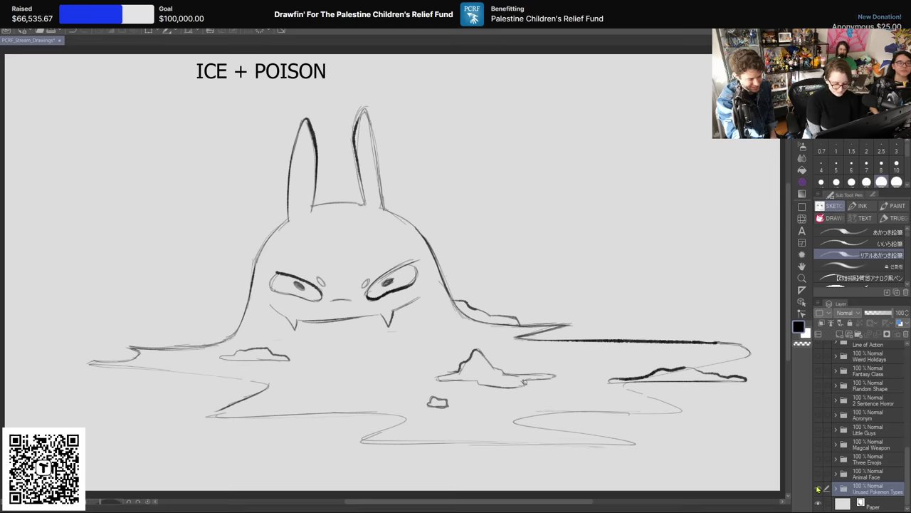
pyautogui.click(819, 488)
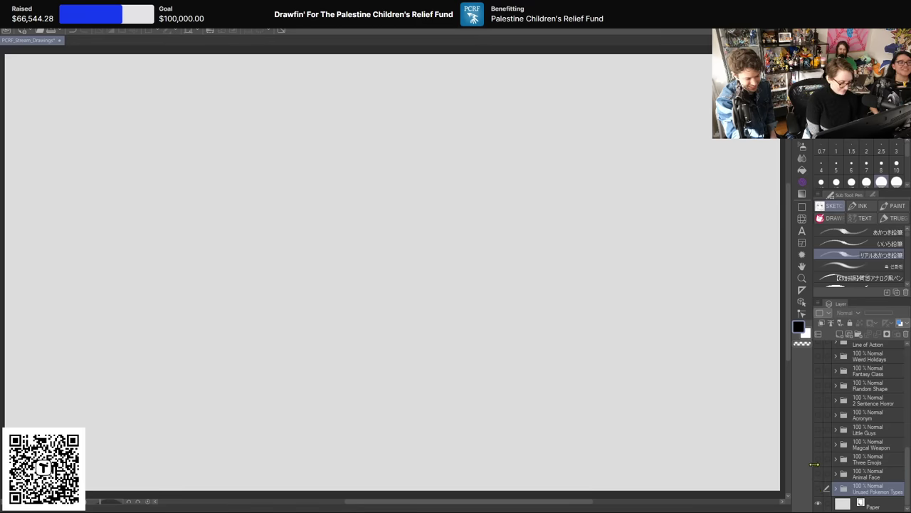
# Step: Expand the Caution Signs layer folder, make it visible and select its Draw Here layer
pyautogui.scroll(4, 823, 474)
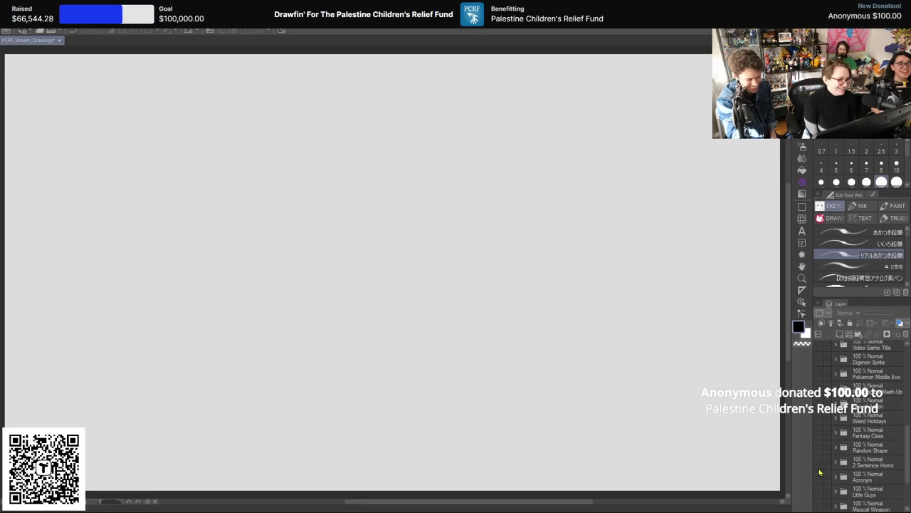
pyautogui.scroll(3, 823, 472)
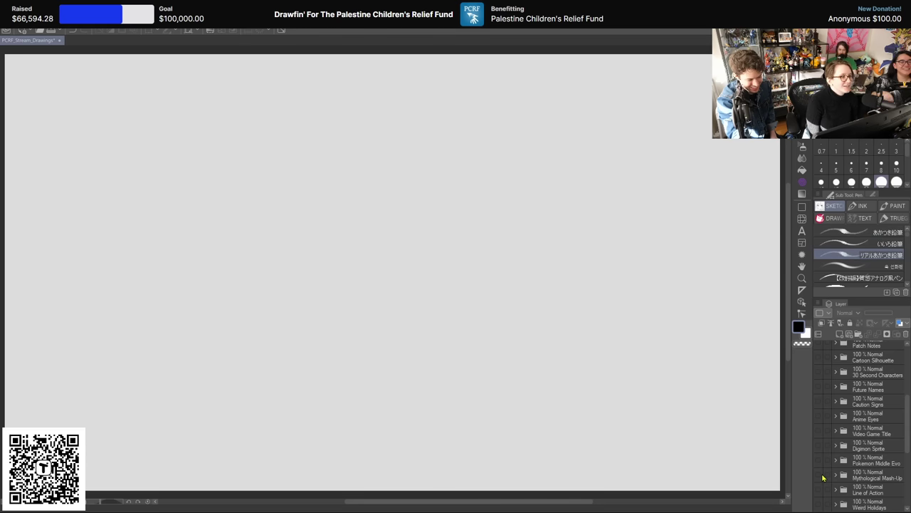
pyautogui.scroll(5, 824, 478)
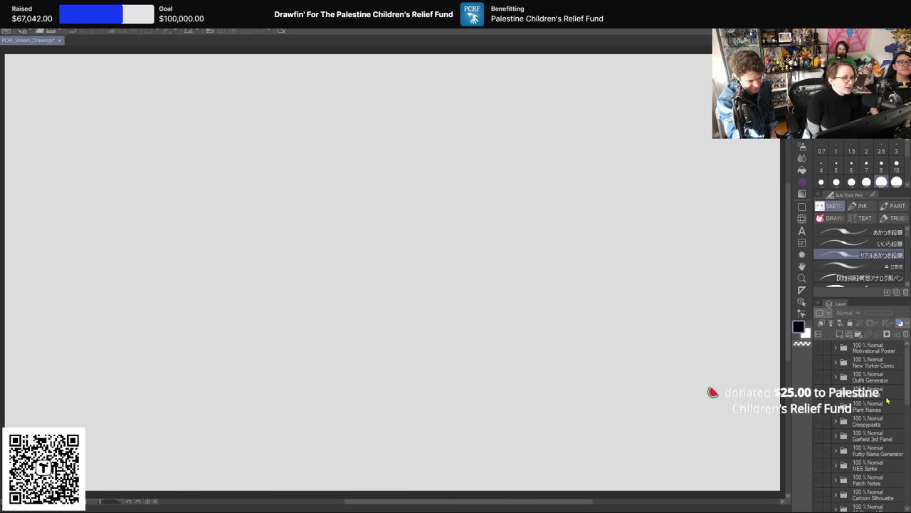
pyautogui.scroll(-2, 875, 406)
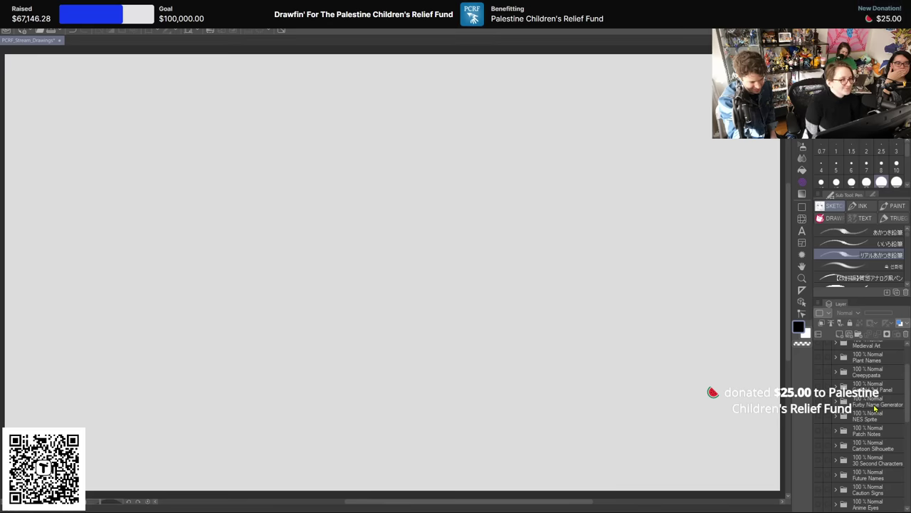
pyautogui.scroll(-1, 875, 408)
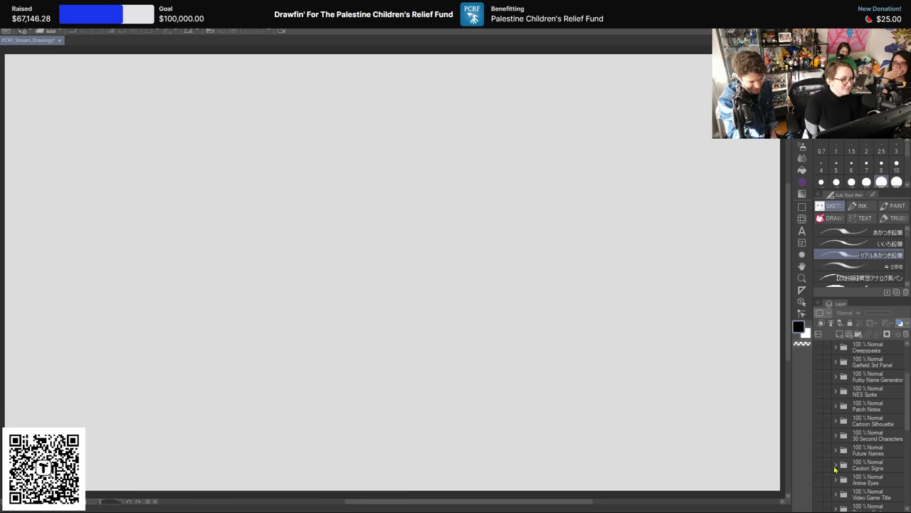
pyautogui.click(837, 468)
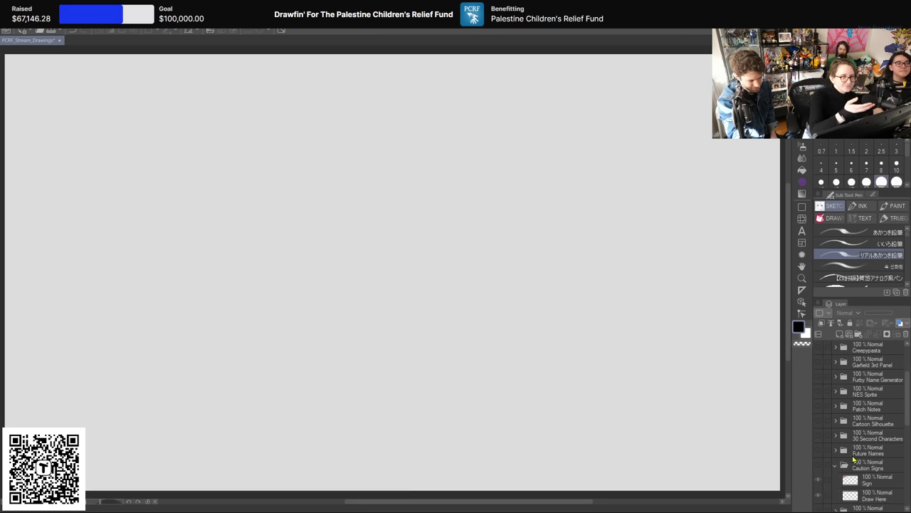
pyautogui.scroll(-2, 875, 461)
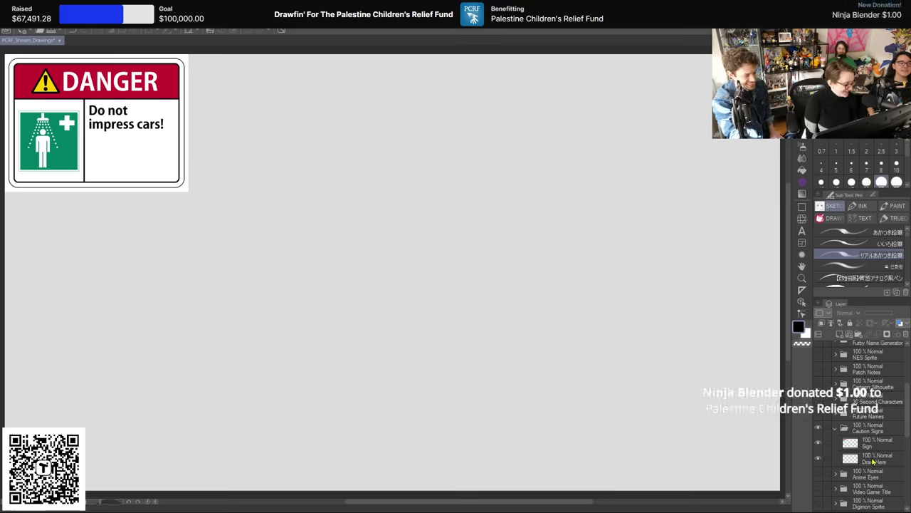
pyautogui.click(873, 462)
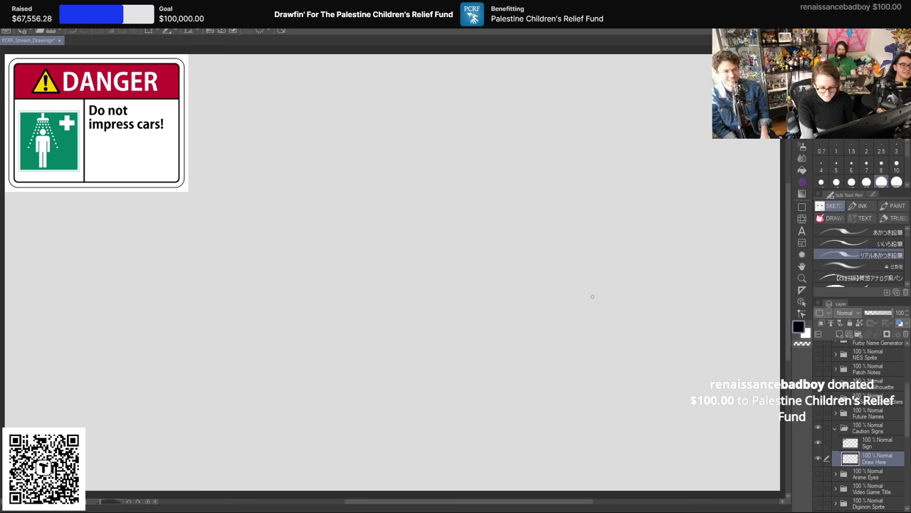
# Step: Undo a test stroke made with the current pencil and choose the VANT dry brush instead
pyautogui.moveTo(530, 171)
pyautogui.mouseDown()
pyautogui.moveTo(417, 210)
pyautogui.moveTo(566, 283)
pyautogui.moveTo(623, 434)
pyautogui.mouseUp()
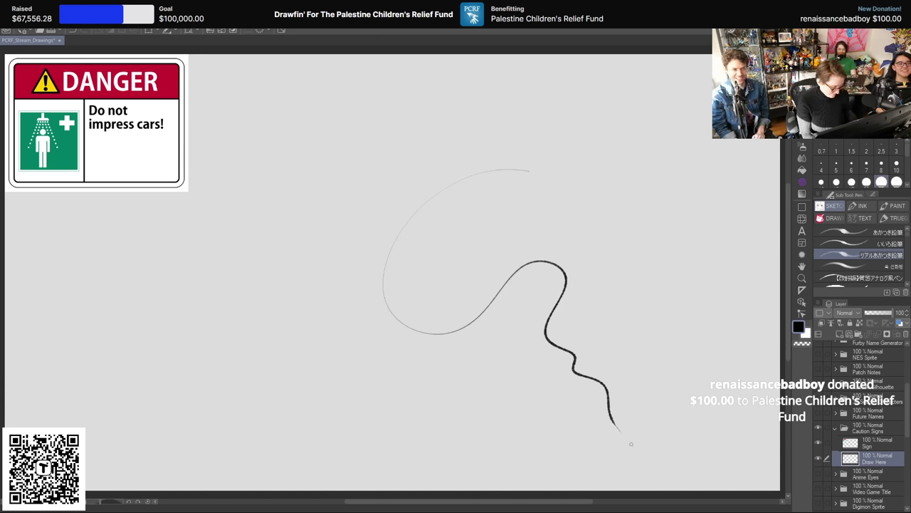
pyautogui.hotkey('ctrl', 'z')
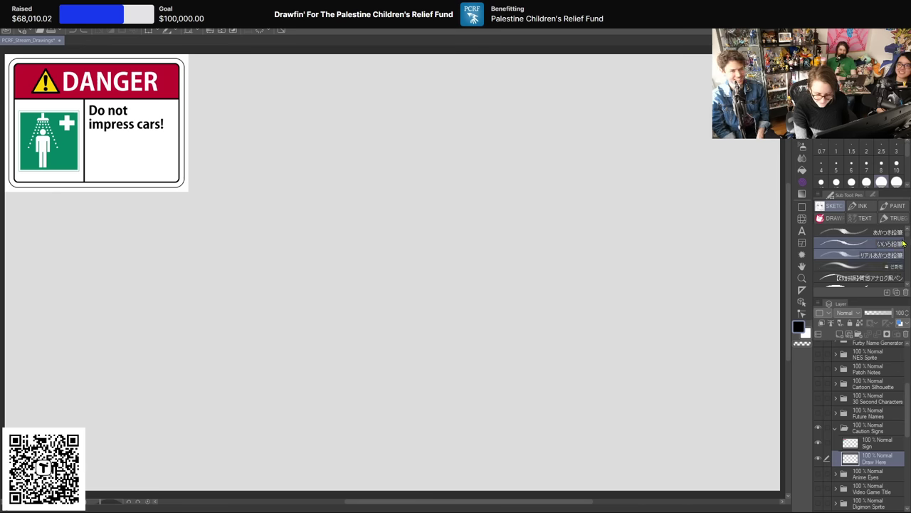
pyautogui.scroll(-2, 909, 244)
pyautogui.scroll(-4, 883, 246)
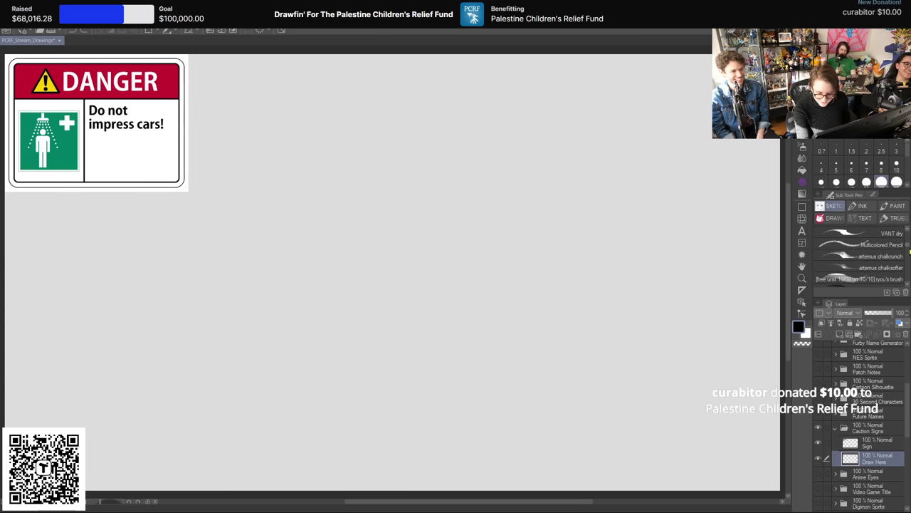
pyautogui.click(860, 249)
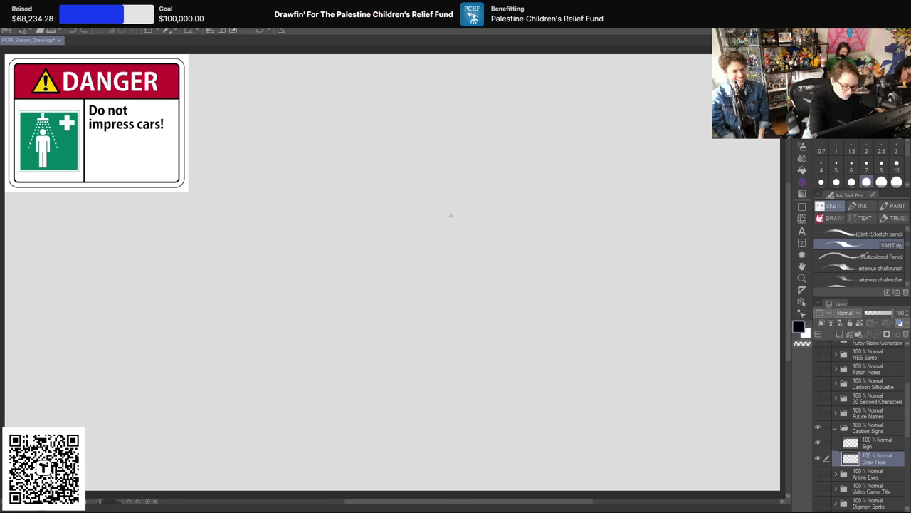
pyautogui.moveTo(442, 223)
pyautogui.mouseDown()
pyautogui.moveTo(441, 239)
pyautogui.moveTo(480, 228)
pyautogui.mouseUp()
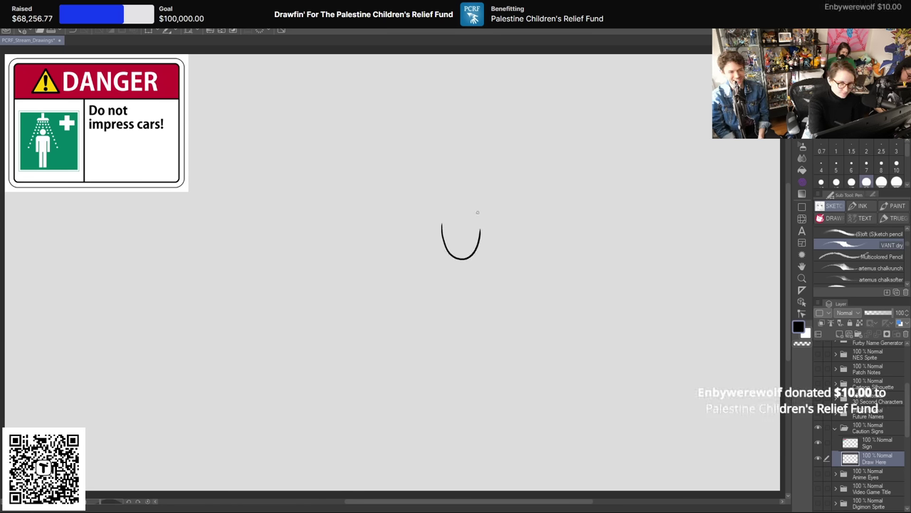
pyautogui.hotkey('ctrl', 'z')
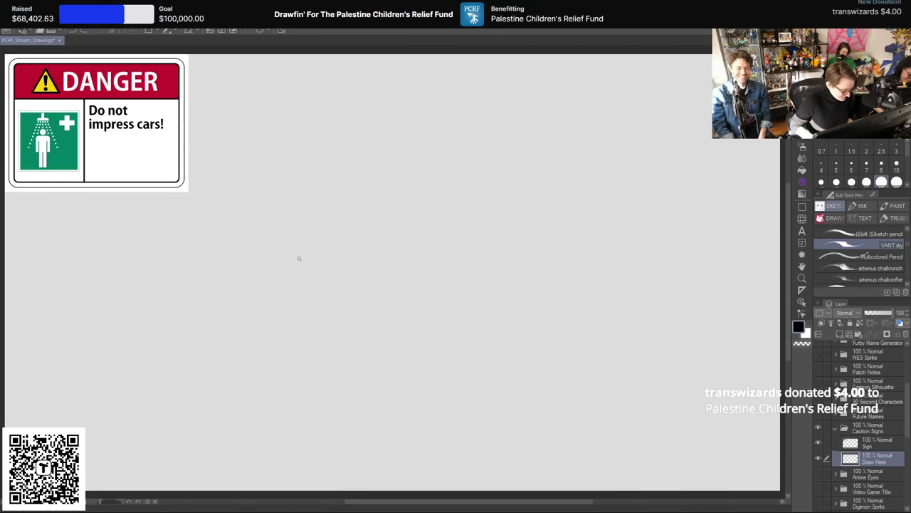
pyautogui.press('e')
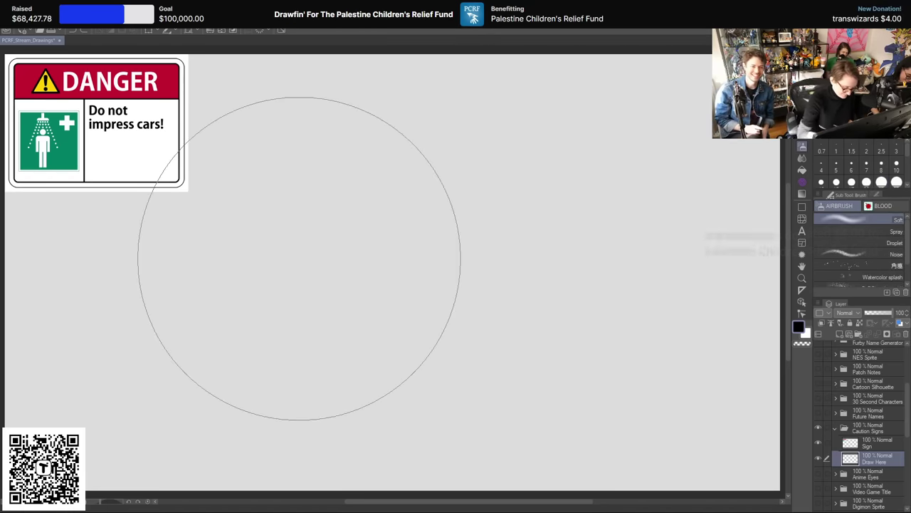
pyautogui.press('p')
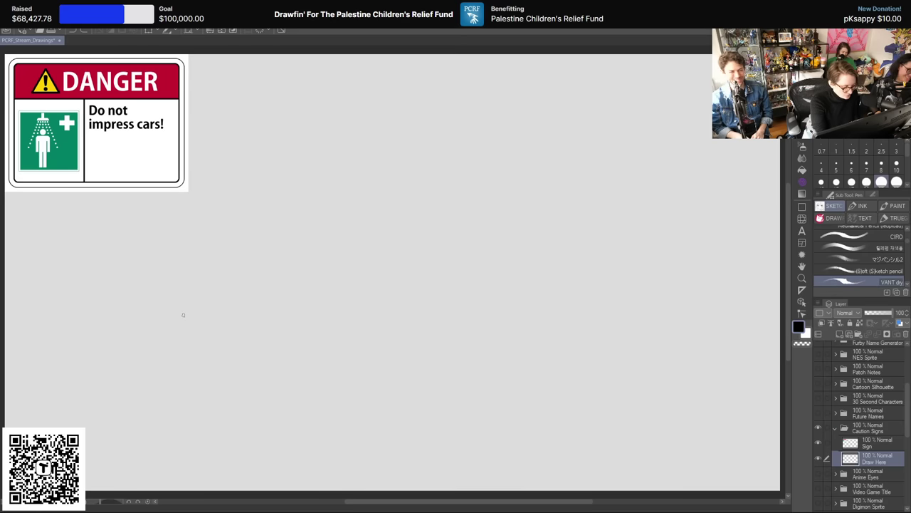
pyautogui.moveTo(64, 278)
pyautogui.mouseDown()
pyautogui.moveTo(165, 253)
pyautogui.moveTo(209, 287)
pyautogui.mouseUp()
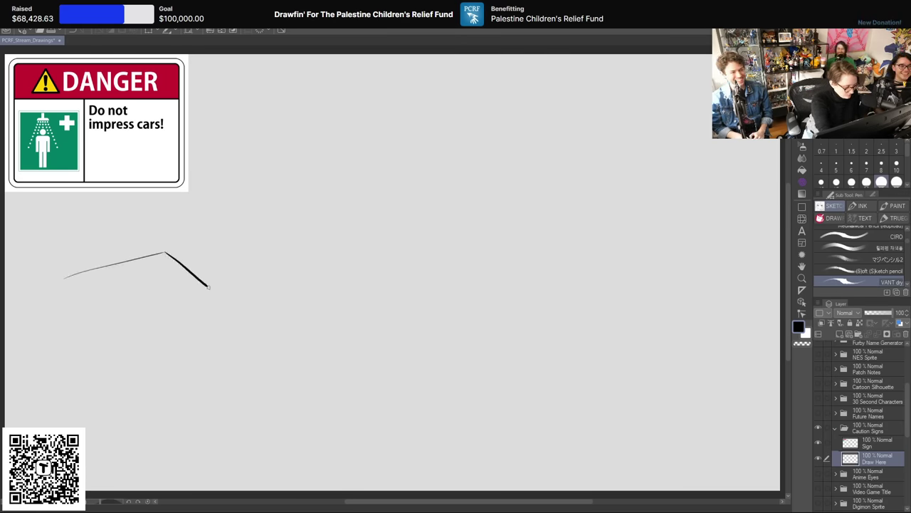
pyautogui.moveTo(348, 314); pyautogui.dragTo(376, 357)
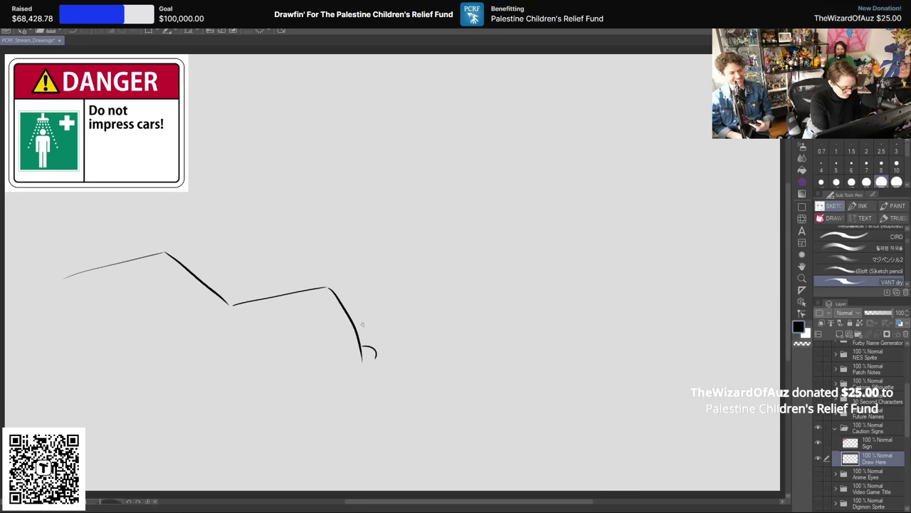
pyautogui.moveTo(360, 360)
pyautogui.mouseDown()
pyautogui.moveTo(376, 370)
pyautogui.moveTo(265, 459)
pyautogui.moveTo(172, 475)
pyautogui.mouseUp()
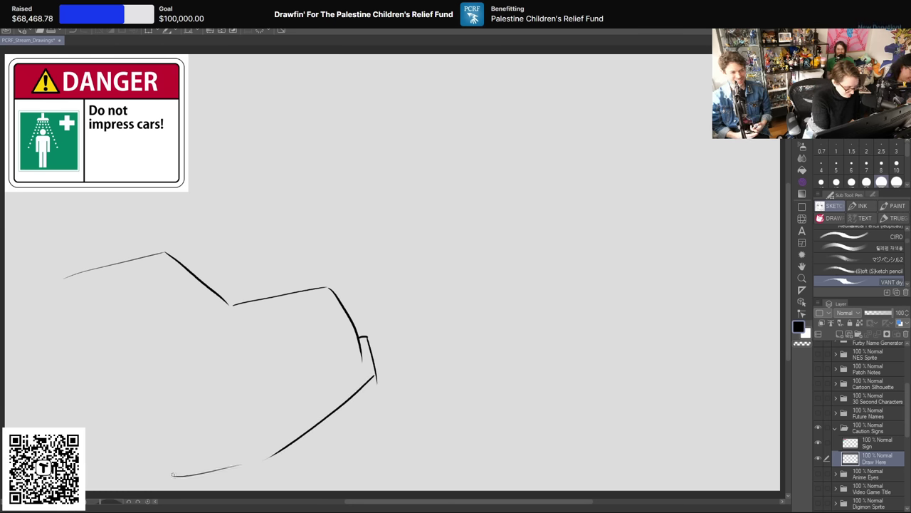
pyautogui.moveTo(163, 433); pyautogui.dragTo(239, 416)
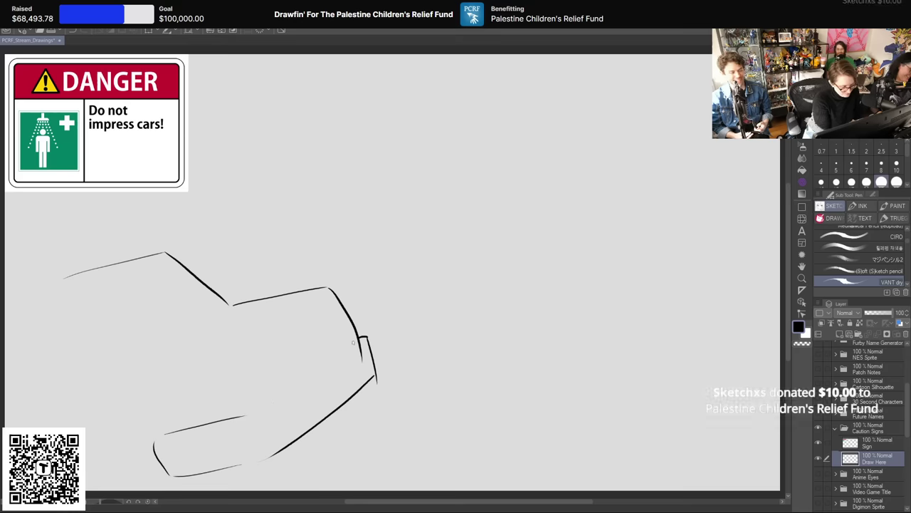
pyautogui.moveTo(352, 343); pyautogui.dragTo(242, 413)
pyautogui.press('e')
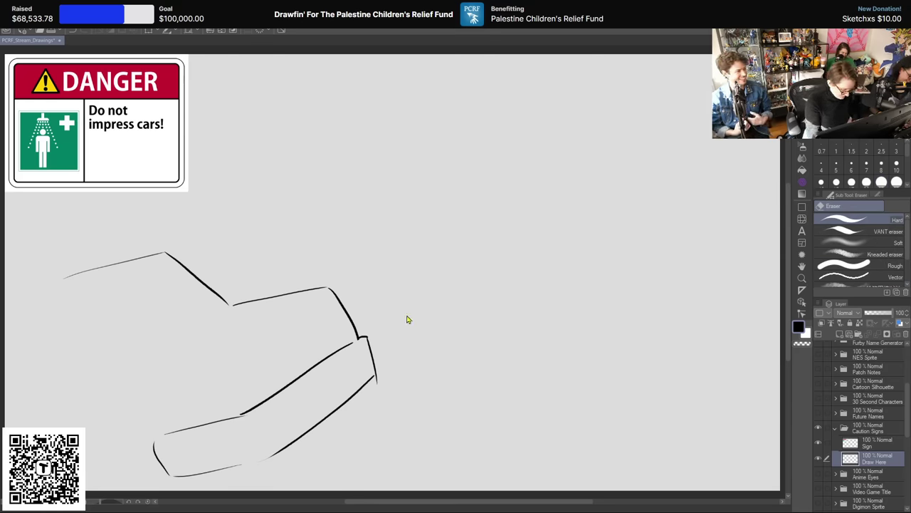
pyautogui.hotkey('ctrl', 'z')
pyautogui.hotkey('ctrl', 'z')
pyautogui.hotkey('ctrl', 'z')
pyautogui.hotkey('ctrl', 'z')
pyautogui.hotkey('ctrl', 'z')
pyautogui.hotkey('ctrl', 'z')
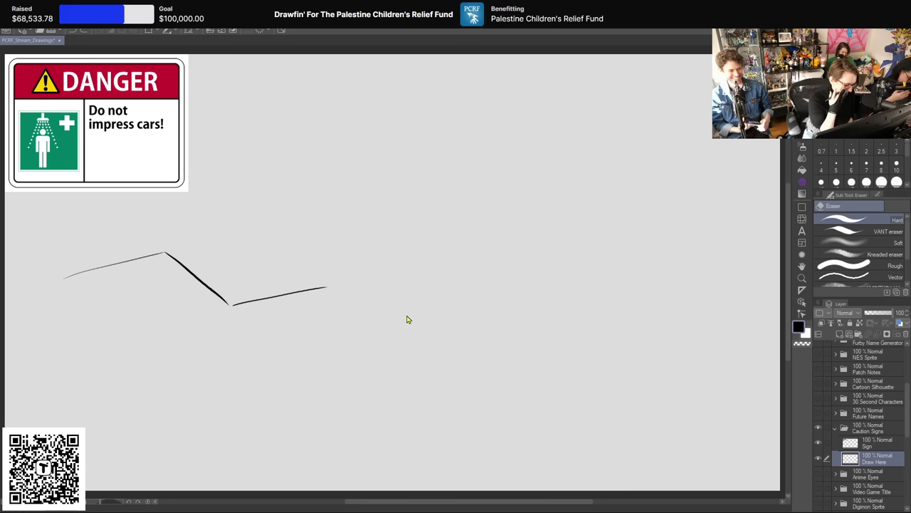
pyautogui.hotkey('ctrl', 'z')
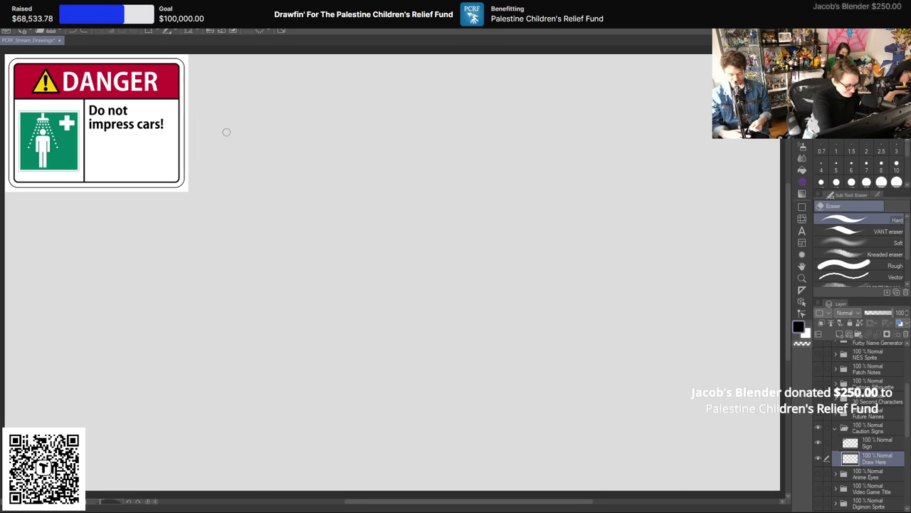
# Step: Draw a tall, slightly slanted rectangle beside the danger sign with the VANT dry brush and erase the line ends overshooting its lower corner
pyautogui.press('p')
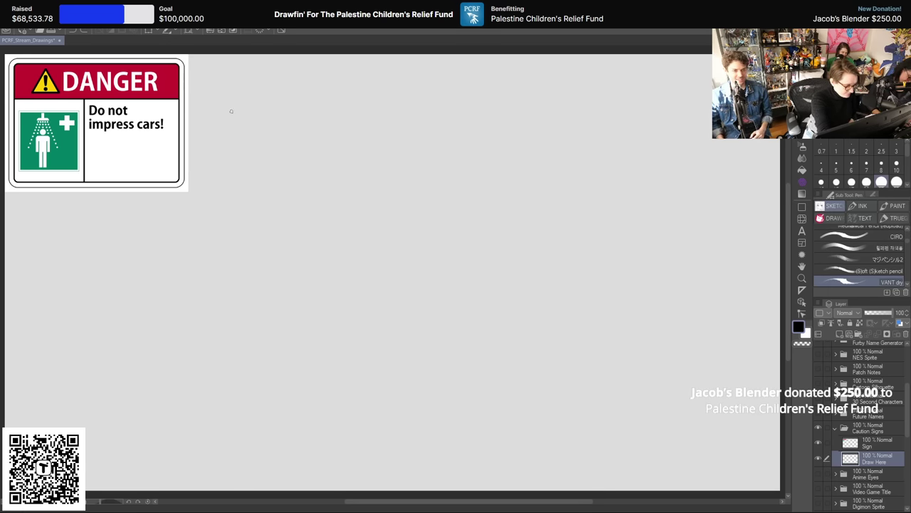
pyautogui.moveTo(232, 111); pyautogui.dragTo(242, 318)
pyautogui.moveTo(259, 110)
pyautogui.mouseDown()
pyautogui.moveTo(392, 111)
pyautogui.moveTo(394, 273)
pyautogui.mouseUp()
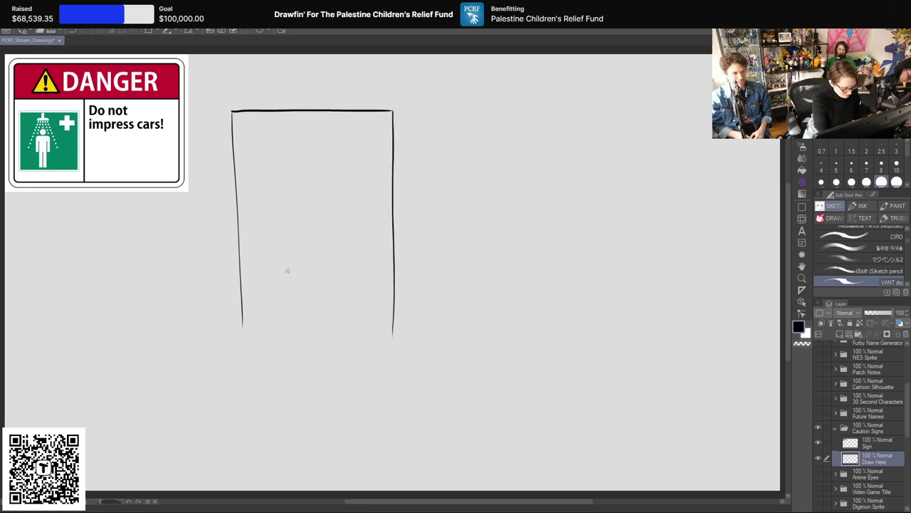
pyautogui.hotkey('ctrl', 'z')
pyautogui.moveTo(393, 111); pyautogui.dragTo(408, 352)
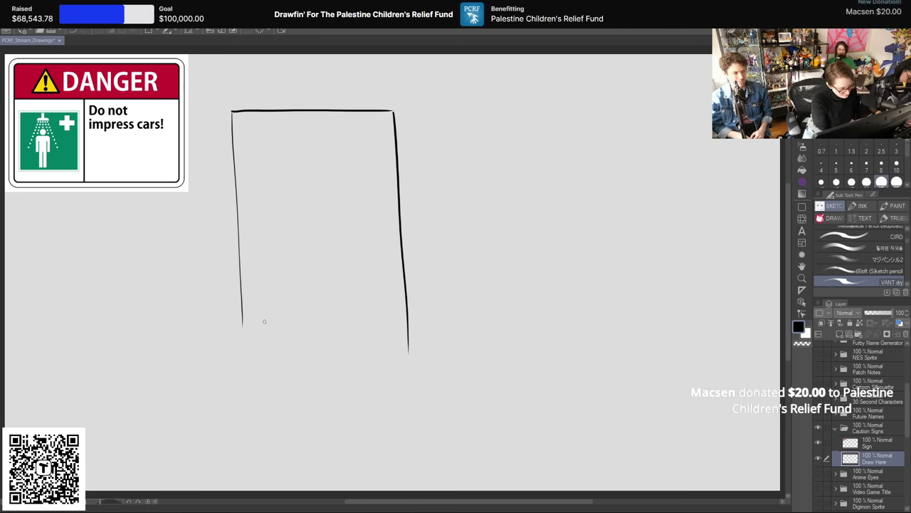
pyautogui.moveTo(242, 323); pyautogui.dragTo(412, 321)
pyautogui.press('e')
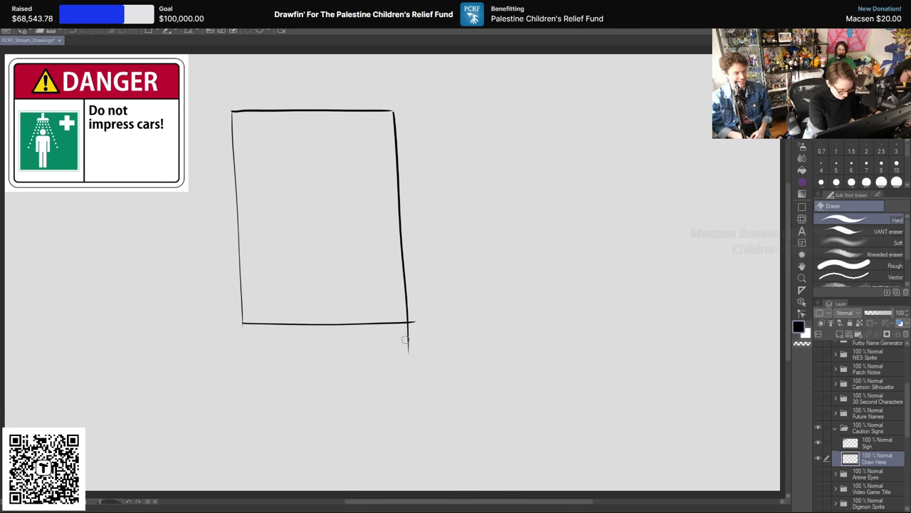
pyautogui.moveTo(408, 333); pyautogui.dragTo(411, 318)
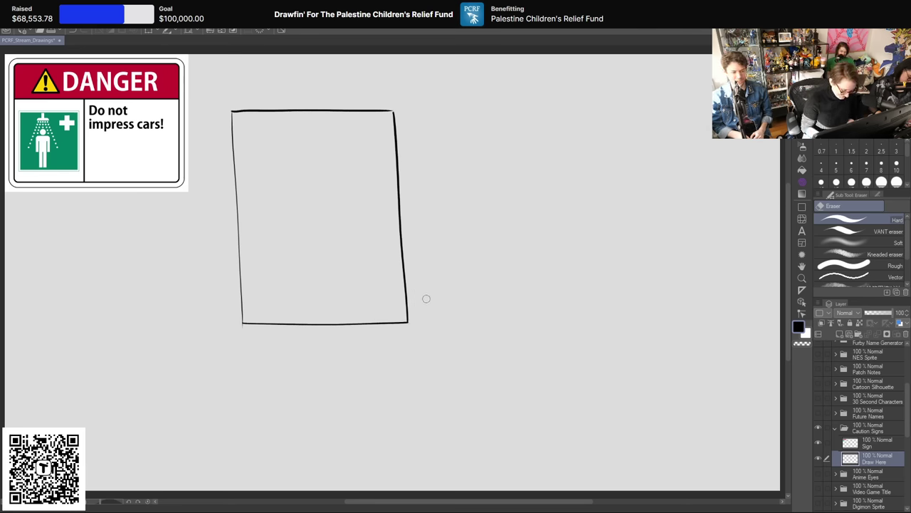
# Step: Draw a second, slightly larger slanted rectangle closely around the first one with the VANT dry brush, redoing any misplaced edges
pyautogui.press('p')
pyautogui.moveTo(223, 105); pyautogui.dragTo(424, 99)
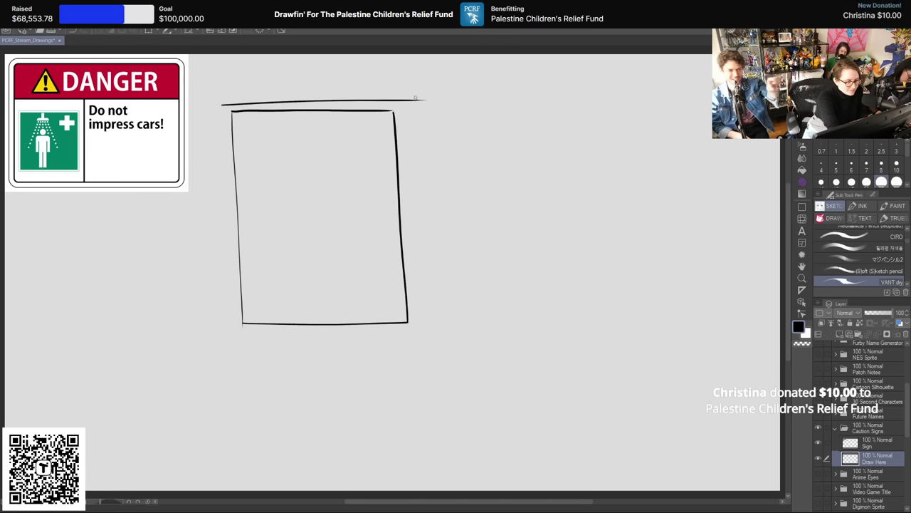
pyautogui.hotkey('ctrl', 'z')
pyautogui.moveTo(220, 106); pyautogui.dragTo(388, 105)
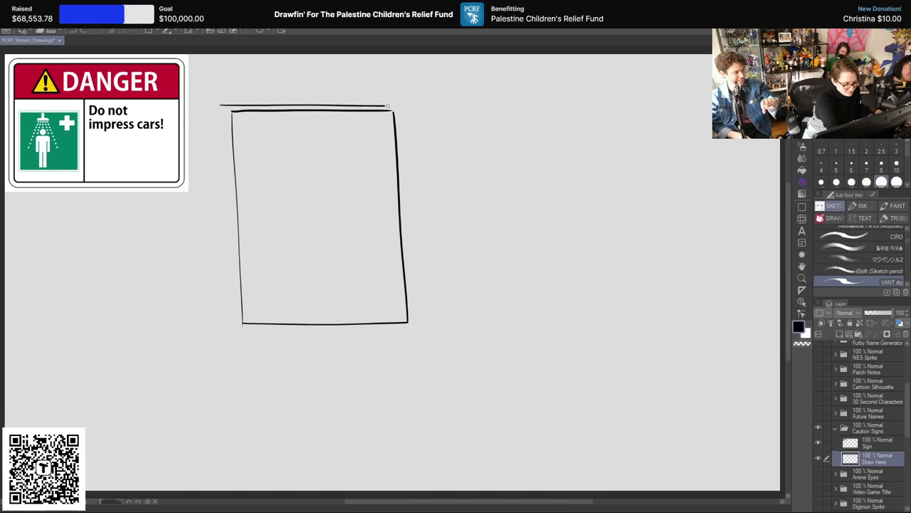
pyautogui.moveTo(225, 107); pyautogui.dragTo(227, 385)
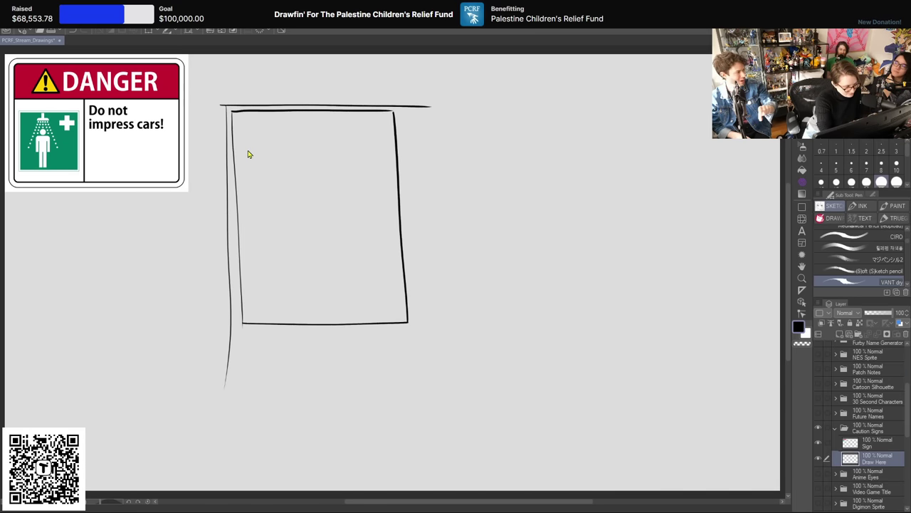
pyautogui.hotkey('ctrl', 'z')
pyautogui.moveTo(225, 107); pyautogui.dragTo(247, 378)
pyautogui.hotkey('ctrl', 'z')
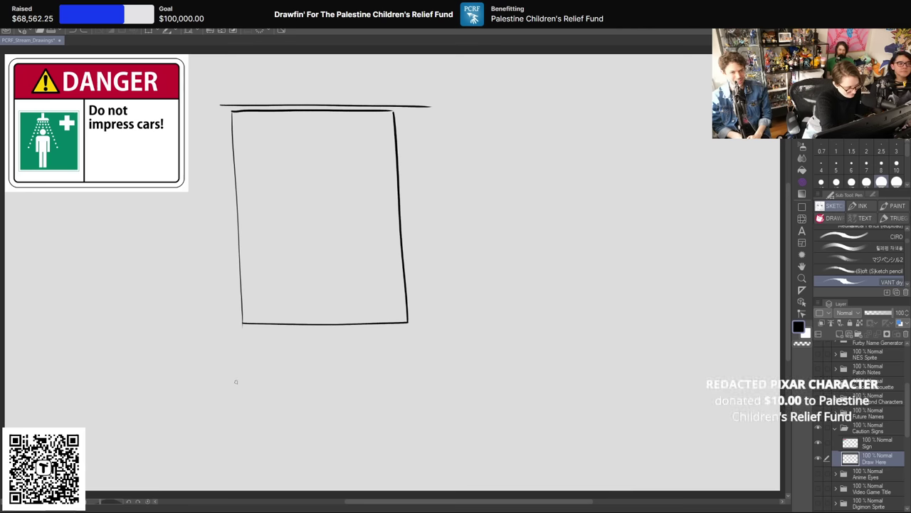
pyautogui.moveTo(225, 107); pyautogui.dragTo(242, 390)
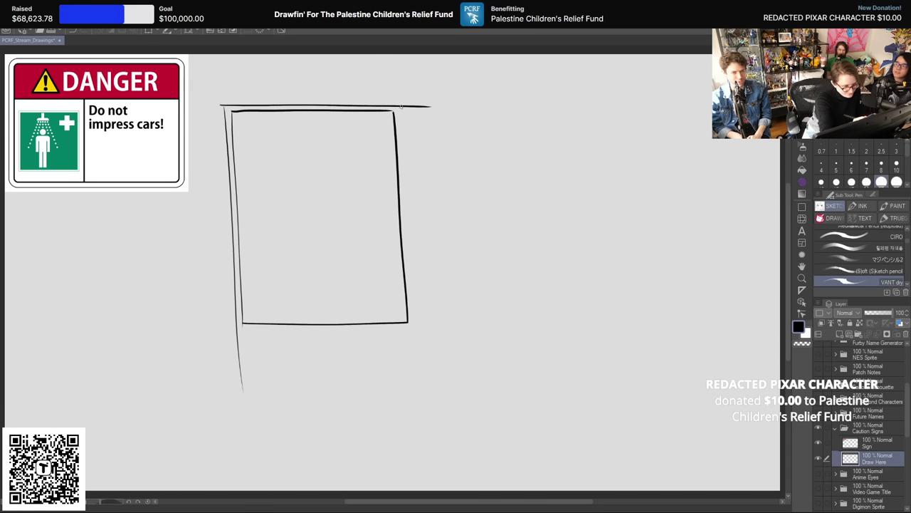
pyautogui.moveTo(400, 106); pyautogui.dragTo(417, 398)
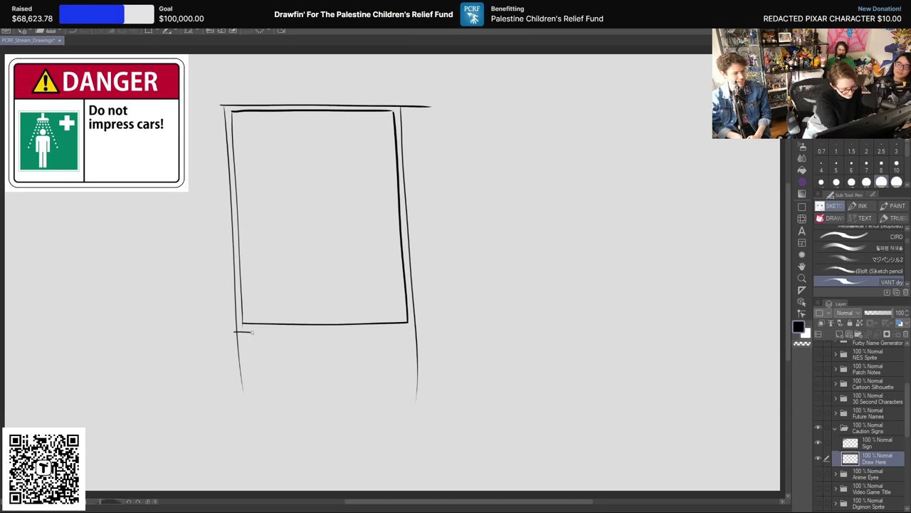
pyautogui.moveTo(251, 332); pyautogui.dragTo(438, 333)
# Step: Erase the line ends overshooting the outer rectangle's corners with the Hard eraser
pyautogui.press('e')
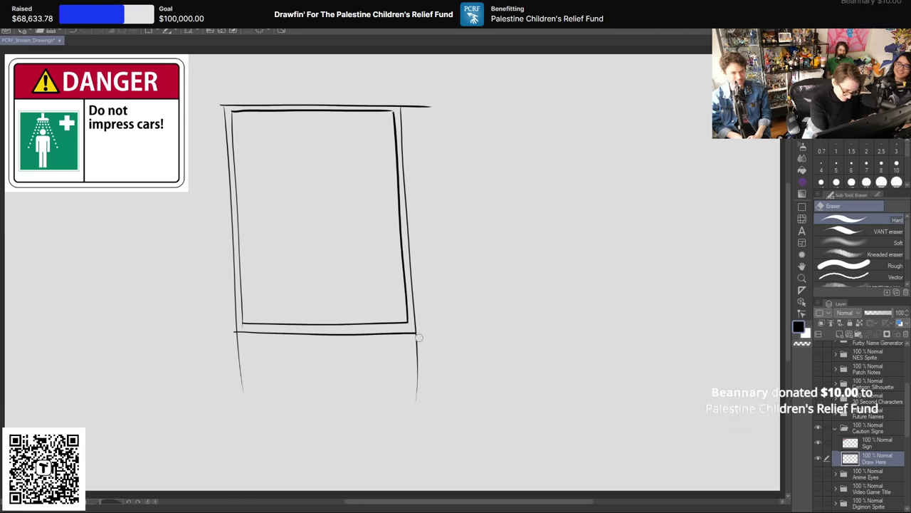
pyautogui.moveTo(419, 335); pyautogui.dragTo(420, 409)
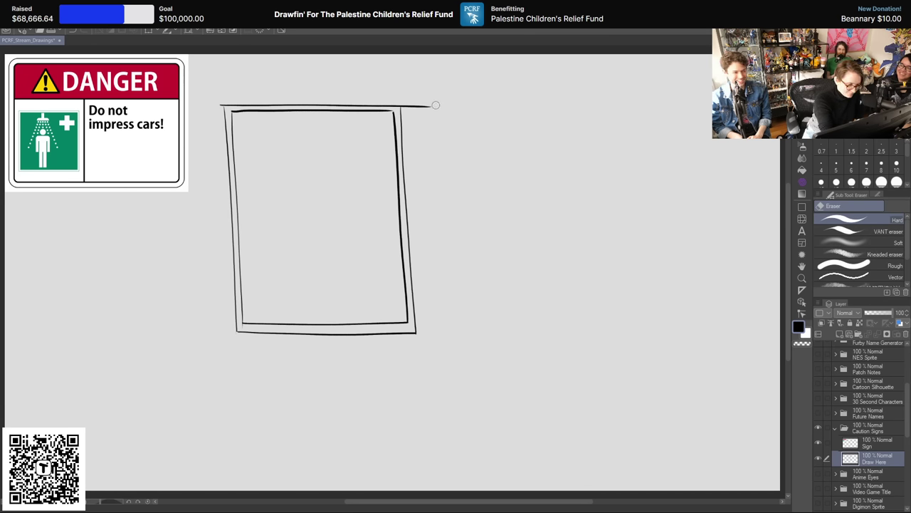
pyautogui.moveTo(436, 105); pyautogui.dragTo(403, 106)
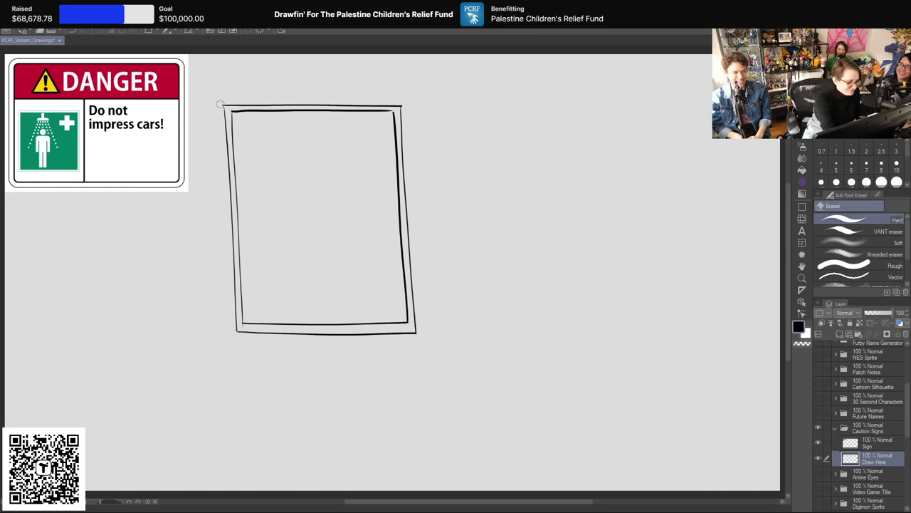
# Step: Add thin parallel lines inside the frame along its right and top edges to give it depth
pyautogui.press('p')
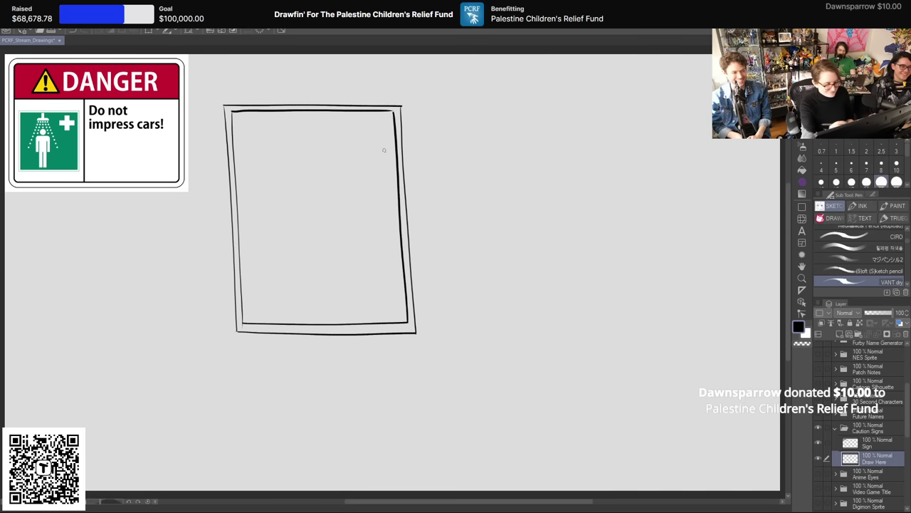
pyautogui.moveTo(384, 121); pyautogui.dragTo(399, 321)
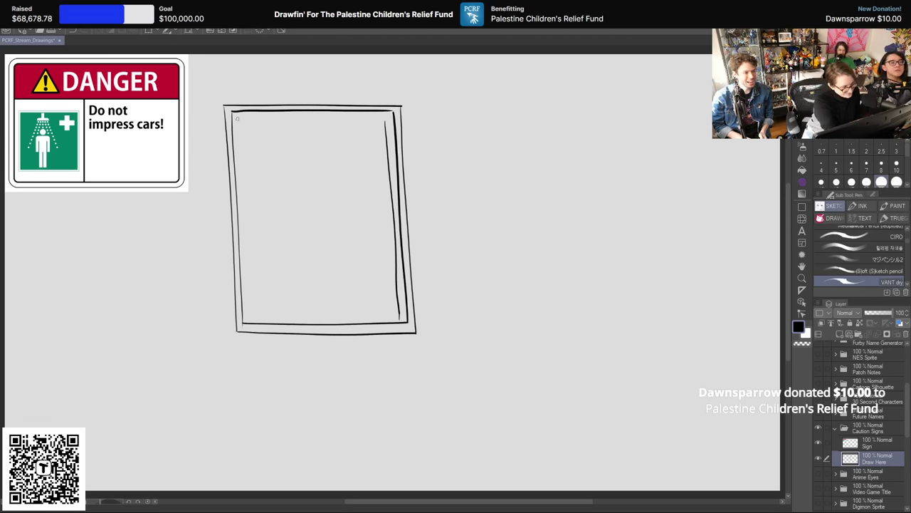
pyautogui.moveTo(238, 119); pyautogui.dragTo(360, 119)
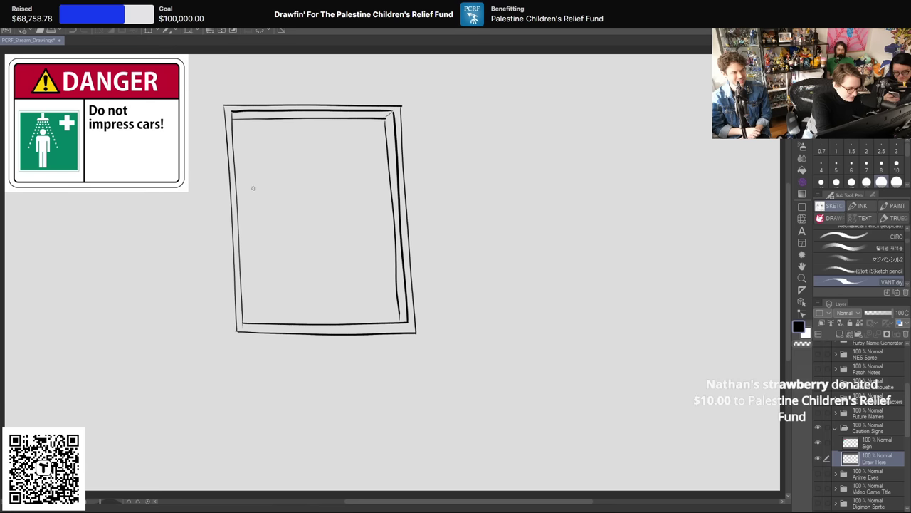
# Step: Draw a stepped outline of the car's roof, windshield pillar and hood inside the frame, erasing the overshoot below the pillar
pyautogui.moveTo(247, 213)
pyautogui.mouseDown()
pyautogui.moveTo(310, 204)
pyautogui.moveTo(329, 254)
pyautogui.mouseUp()
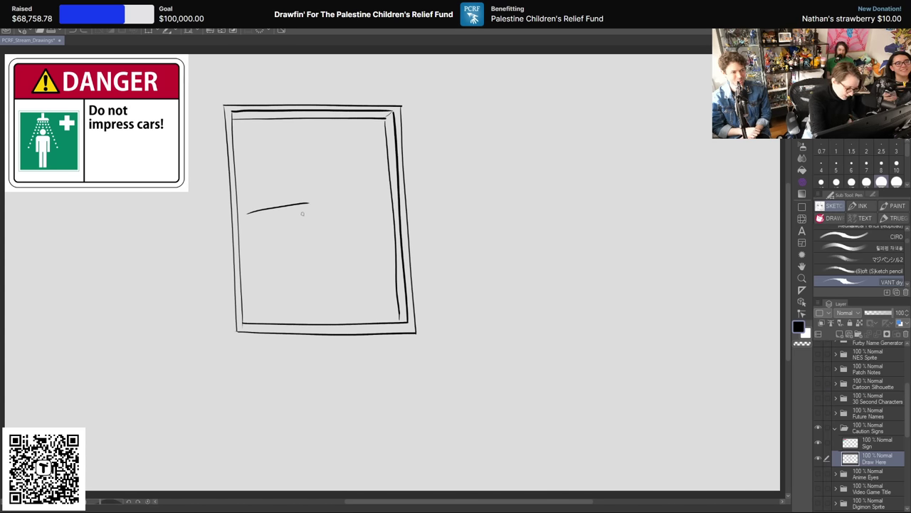
pyautogui.moveTo(315, 213)
pyautogui.mouseDown()
pyautogui.moveTo(330, 256)
pyautogui.moveTo(384, 242)
pyautogui.mouseUp()
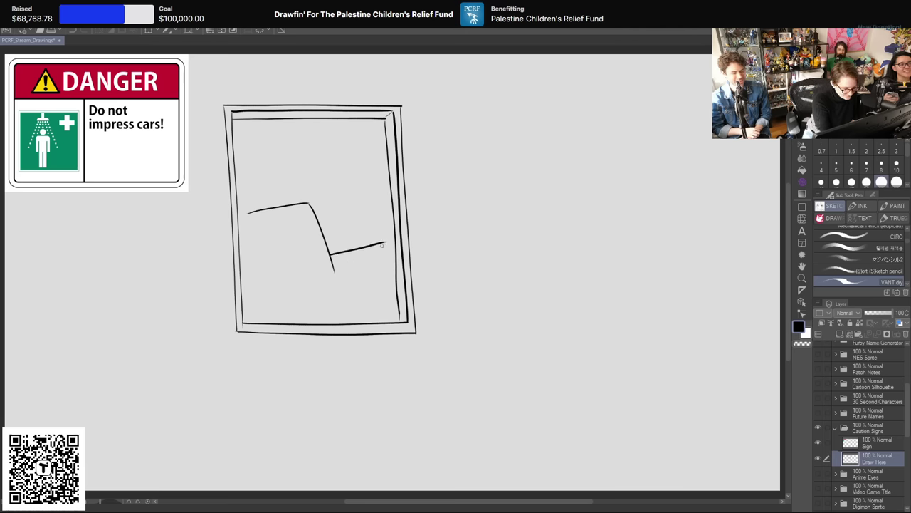
pyautogui.press('e')
pyautogui.moveTo(338, 264); pyautogui.dragTo(332, 265)
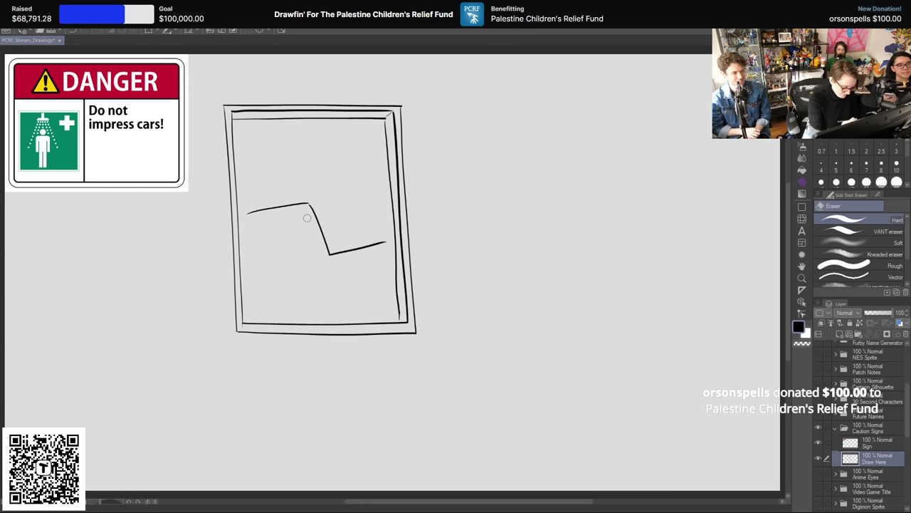
# Step: Draw the car's slanted angry eyebrows, the rounded windshield outline beneath them and two narrow oval pupils
pyautogui.press('p')
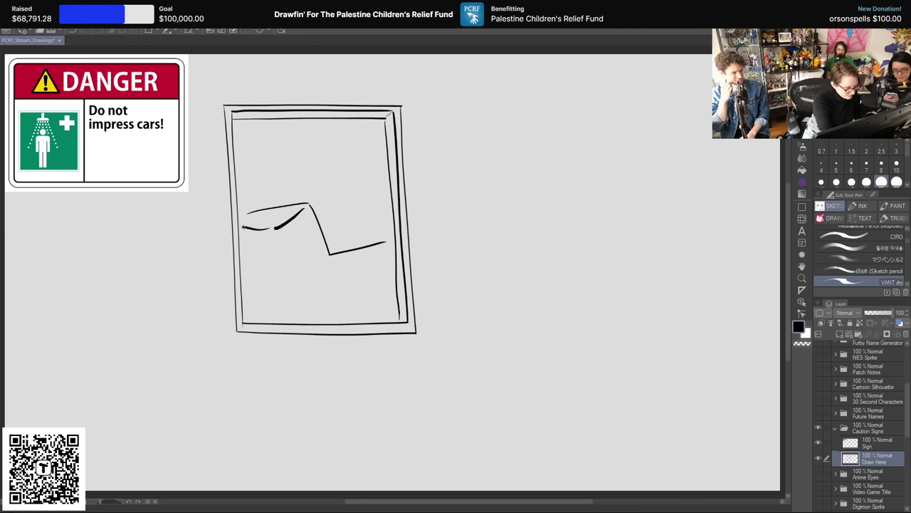
pyautogui.moveTo(245, 227); pyautogui.dragTo(238, 229)
pyautogui.moveTo(307, 215); pyautogui.dragTo(307, 251)
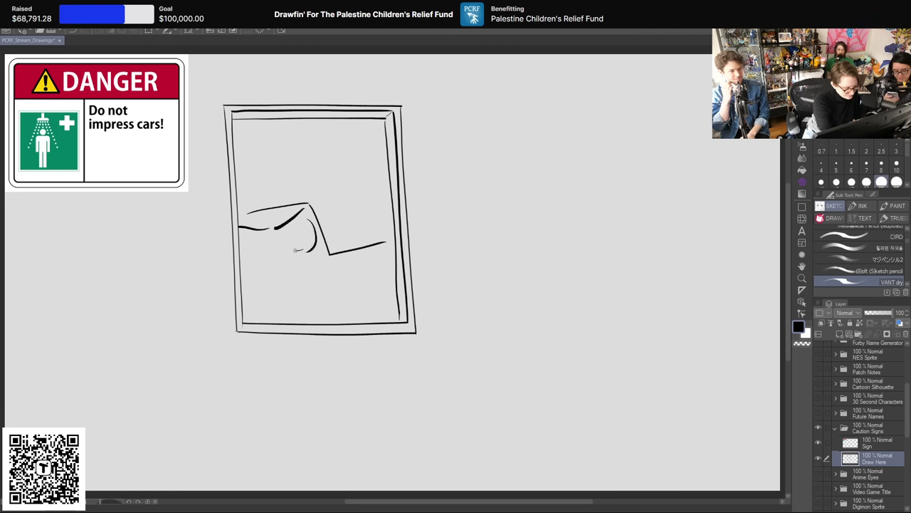
pyautogui.hotkey('ctrl', 'z')
pyautogui.moveTo(307, 217)
pyautogui.mouseDown()
pyautogui.moveTo(320, 241)
pyautogui.moveTo(304, 262)
pyautogui.moveTo(254, 278)
pyautogui.mouseUp()
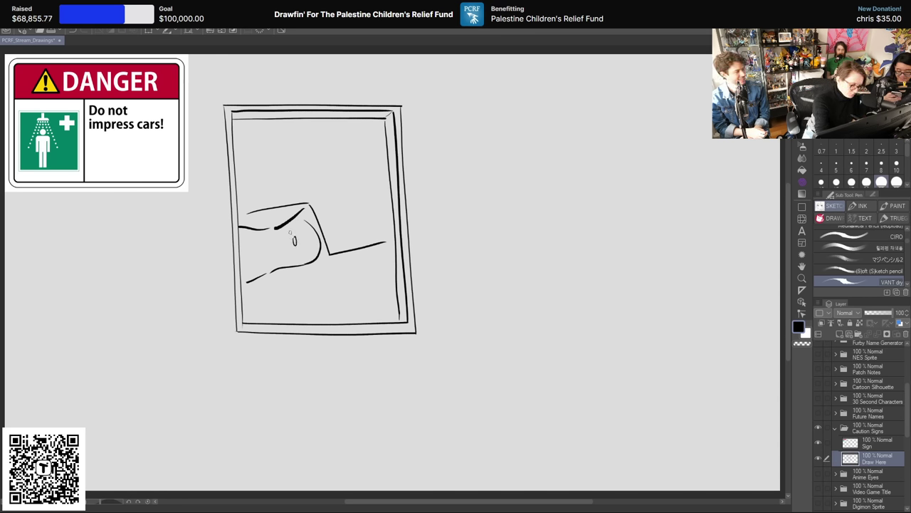
pyautogui.moveTo(256, 242)
pyautogui.mouseDown()
pyautogui.moveTo(263, 255)
pyautogui.moveTo(300, 246)
pyautogui.mouseUp()
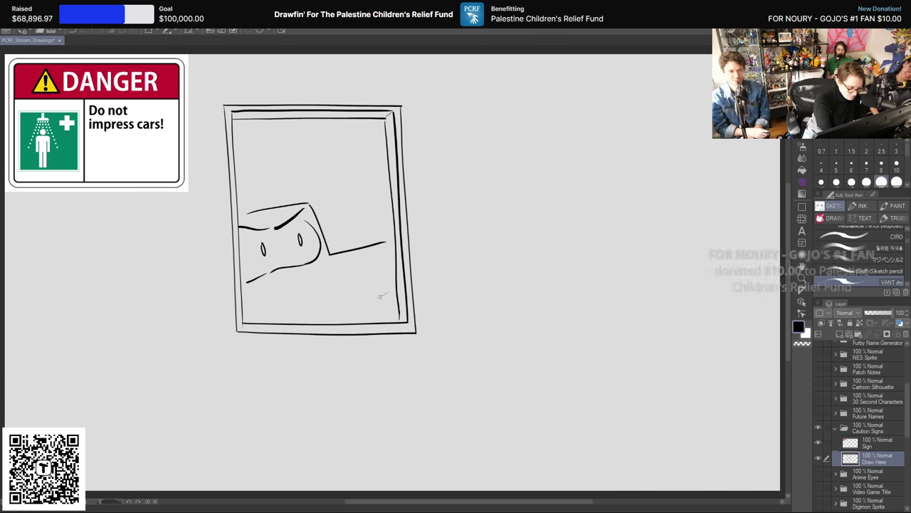
# Step: Draw the car's open frowning mouth, a second line below the hood line and a small rounded side mirror beside the windshield
pyautogui.moveTo(389, 292); pyautogui.dragTo(274, 302)
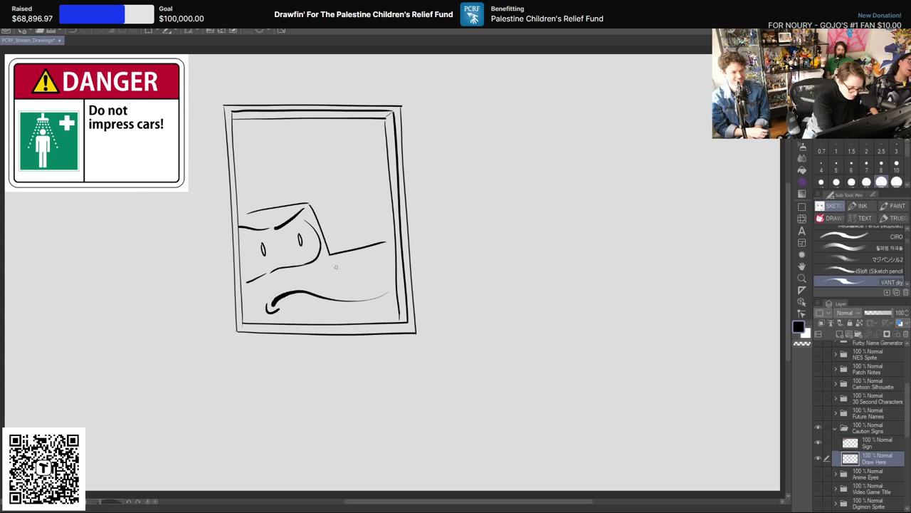
pyautogui.moveTo(389, 251)
pyautogui.mouseDown()
pyautogui.moveTo(292, 286)
pyautogui.moveTo(313, 275)
pyautogui.mouseUp()
pyautogui.hotkey('ctrl', 'z')
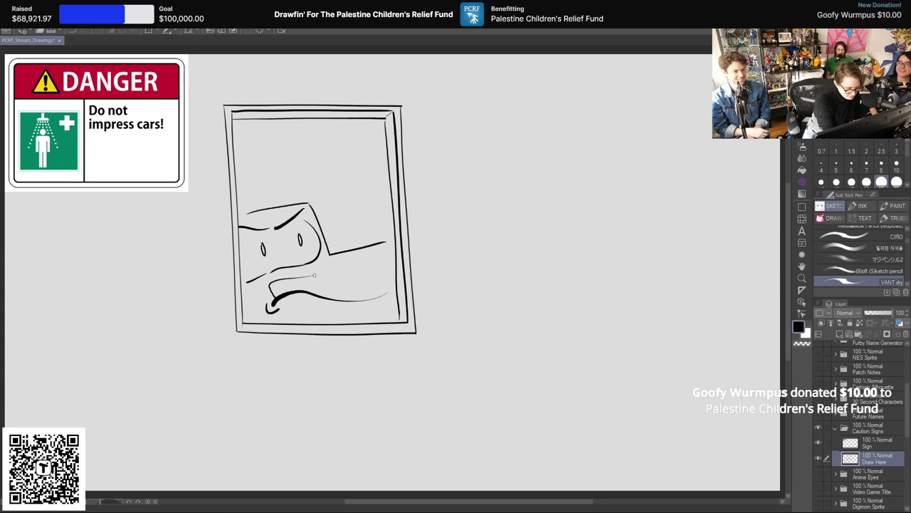
pyautogui.moveTo(394, 246); pyautogui.dragTo(294, 278)
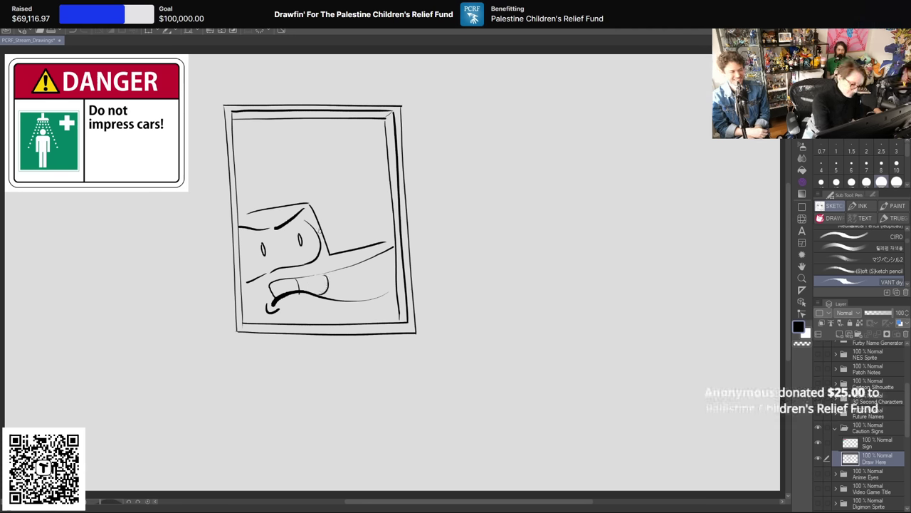
pyautogui.moveTo(327, 251); pyautogui.dragTo(345, 245)
pyautogui.hotkey('ctrl', 'z')
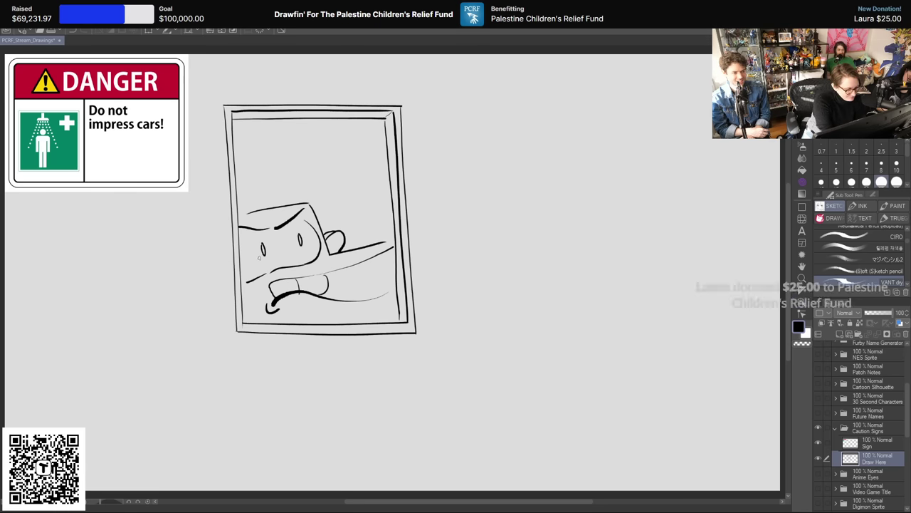
# Step: Erase the car's angry eyebrows and redraw them as worried brows with small furrow lines between them
pyautogui.press('e')
pyautogui.moveTo(311, 206)
pyautogui.mouseDown()
pyautogui.moveTo(280, 228)
pyautogui.moveTo(243, 225)
pyautogui.moveTo(280, 226)
pyautogui.moveTo(299, 199)
pyautogui.moveTo(276, 218)
pyautogui.mouseUp()
pyautogui.press('p')
pyautogui.moveTo(283, 219); pyautogui.dragTo(313, 222)
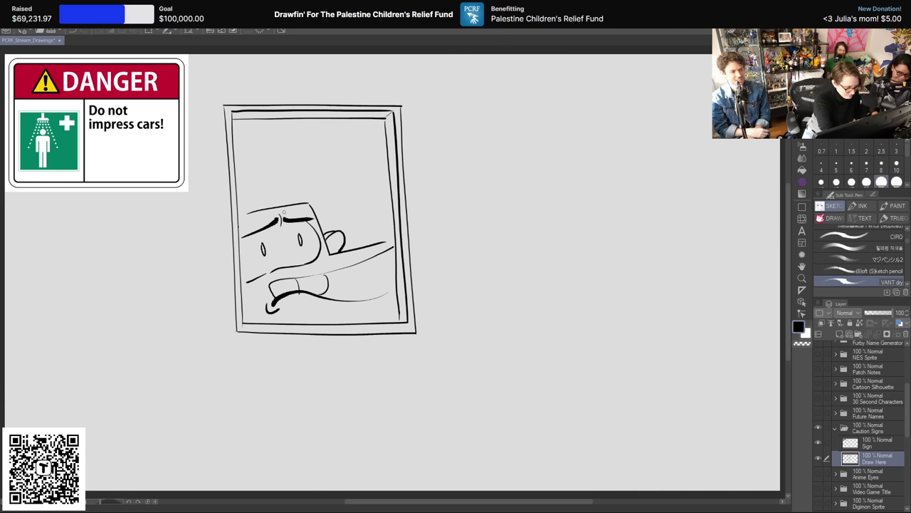
pyautogui.moveTo(284, 210); pyautogui.dragTo(277, 225)
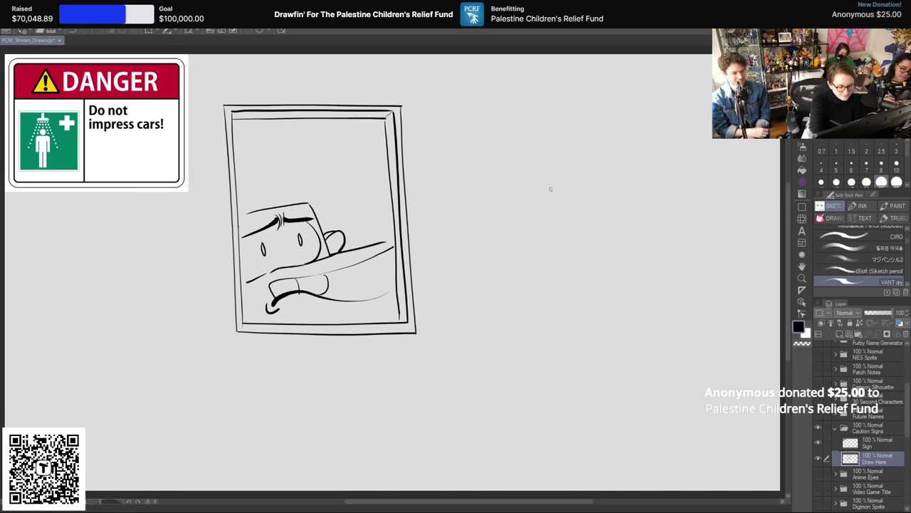
# Step: Draw a person's smirking face in the empty area beside the frame, with jaw, ear, sideburn, brows, half-closed eyes and nose
pyautogui.moveTo(553, 181)
pyautogui.mouseDown()
pyautogui.moveTo(557, 209)
pyautogui.moveTo(604, 196)
pyautogui.mouseUp()
pyautogui.hotkey('ctrl', 'z')
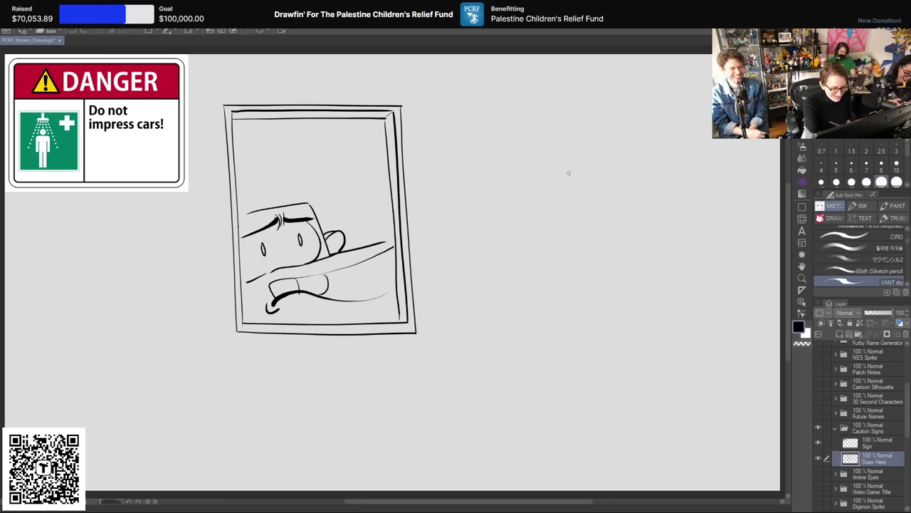
pyautogui.moveTo(567, 173)
pyautogui.mouseDown()
pyautogui.moveTo(563, 205)
pyautogui.moveTo(623, 243)
pyautogui.moveTo(633, 212)
pyautogui.mouseUp()
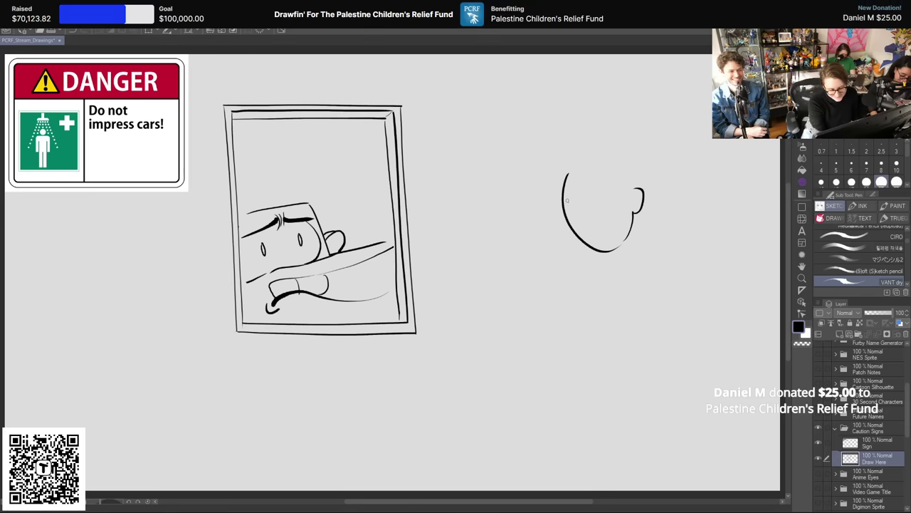
pyautogui.moveTo(568, 200)
pyautogui.mouseDown()
pyautogui.moveTo(587, 204)
pyautogui.moveTo(581, 200)
pyautogui.moveTo(616, 188)
pyautogui.moveTo(620, 196)
pyautogui.moveTo(581, 225)
pyautogui.mouseUp()
pyautogui.hotkey('ctrl', 'z')
pyautogui.hotkey('ctrl', 'z')
pyautogui.hotkey('ctrl', 'z')
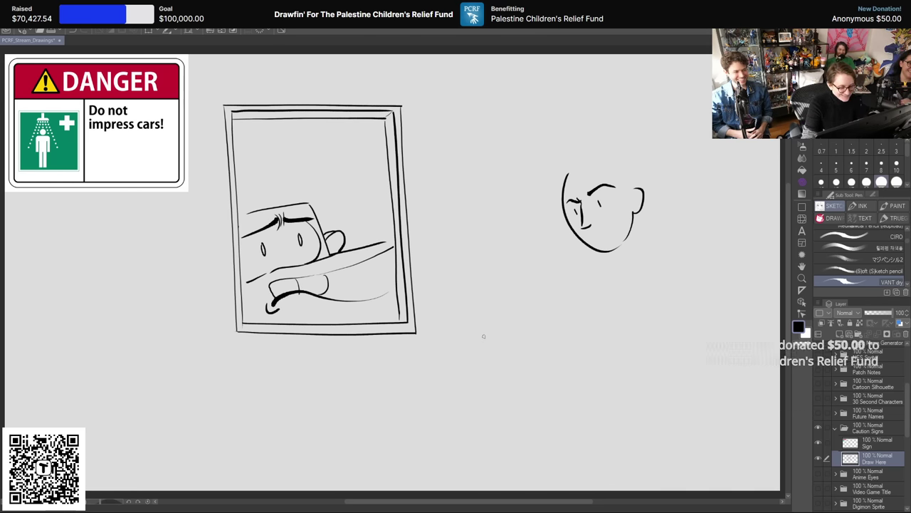
pyautogui.moveTo(592, 238)
pyautogui.mouseDown()
pyautogui.moveTo(584, 207)
pyautogui.moveTo(617, 196)
pyautogui.moveTo(601, 208)
pyautogui.moveTo(635, 200)
pyautogui.mouseUp()
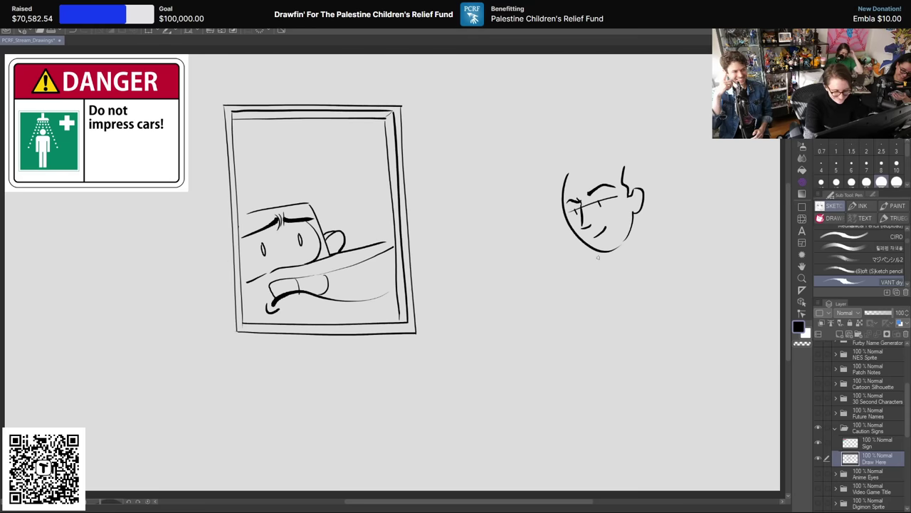
# Step: Draw the person's chest line, raised forearm and outstretched hand with its thumb, then erase the hand's closed end
pyautogui.moveTo(589, 254)
pyautogui.mouseDown()
pyautogui.moveTo(621, 322)
pyautogui.moveTo(659, 267)
pyautogui.moveTo(658, 286)
pyautogui.moveTo(702, 290)
pyautogui.moveTo(693, 310)
pyautogui.moveTo(658, 307)
pyautogui.moveTo(689, 311)
pyautogui.mouseUp()
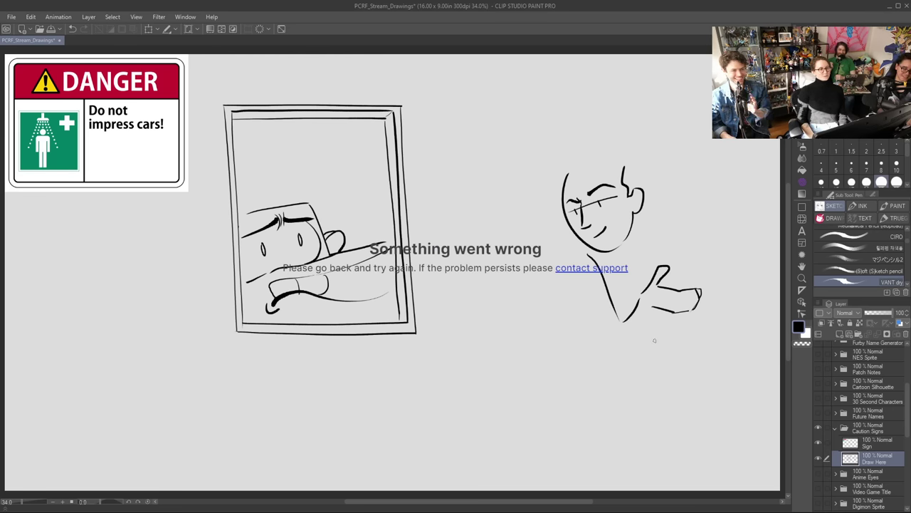
pyautogui.press('e')
pyautogui.moveTo(696, 270); pyautogui.dragTo(694, 312)
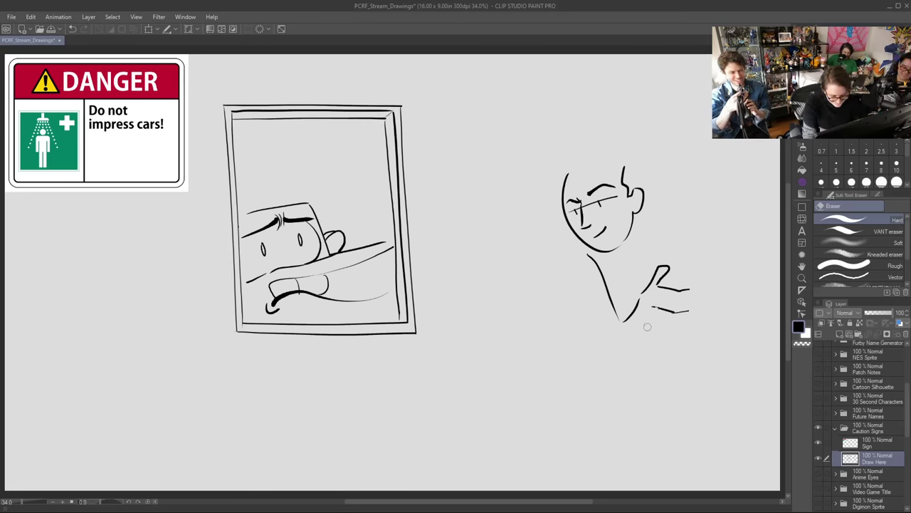
# Step: Draw the person's short sleeve, elbow and lower forearm line, then add a long, thin pointed oval extending from the thumb
pyautogui.press('p')
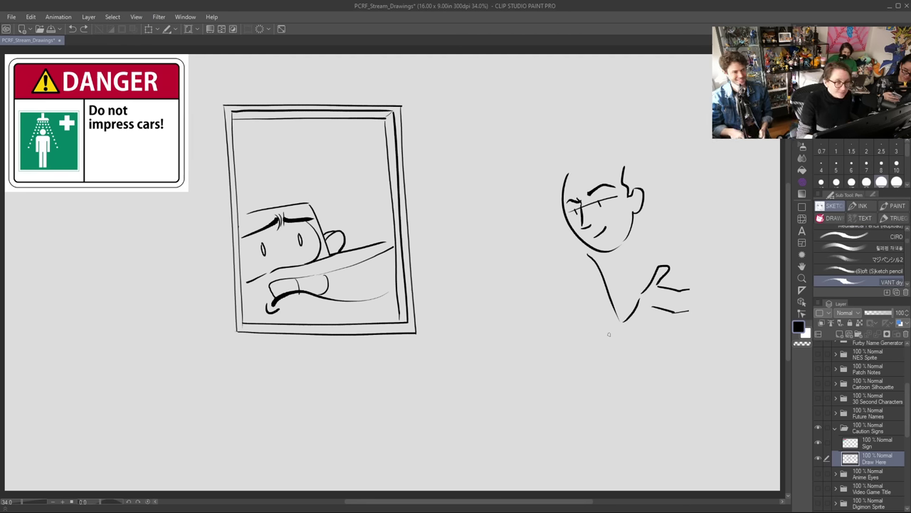
pyautogui.moveTo(656, 308); pyautogui.dragTo(623, 351)
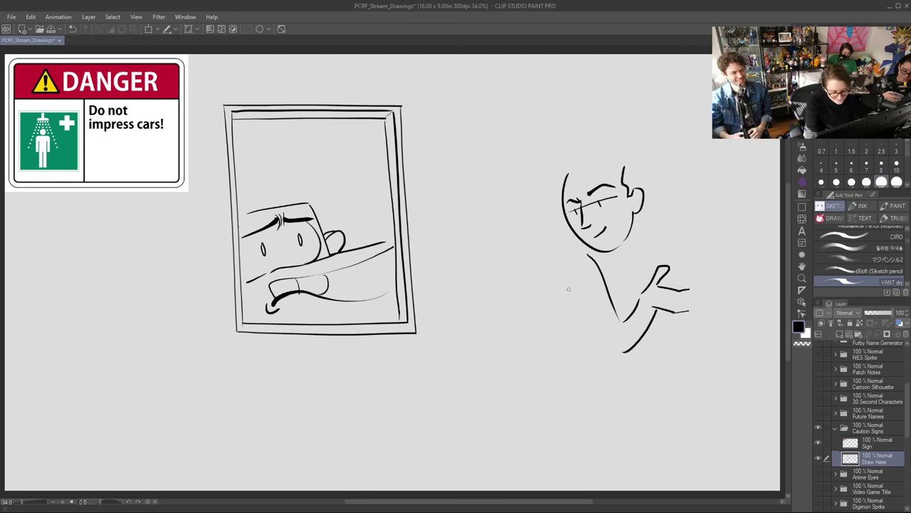
pyautogui.moveTo(609, 310); pyautogui.dragTo(568, 330)
pyautogui.moveTo(559, 278)
pyautogui.mouseDown()
pyautogui.moveTo(568, 328)
pyautogui.moveTo(613, 366)
pyautogui.mouseUp()
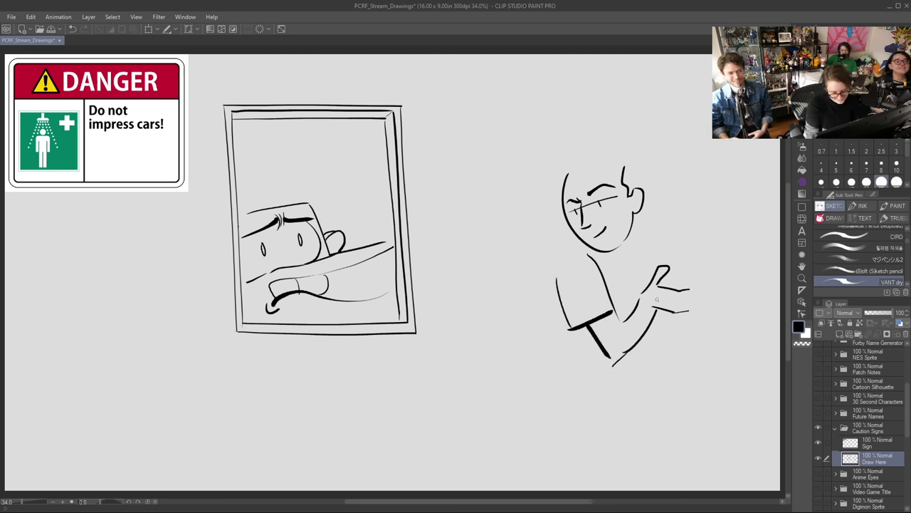
pyautogui.moveTo(674, 263); pyautogui.dragTo(669, 270)
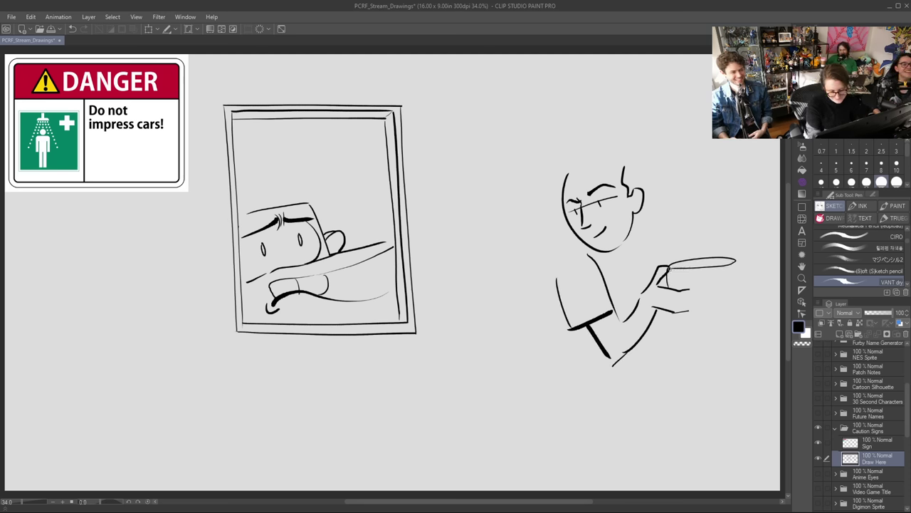
# Step: Draw the can's far side and curved base below the oval, redoing the base until it joins the side
pyautogui.moveTo(736, 261); pyautogui.dragTo(746, 336)
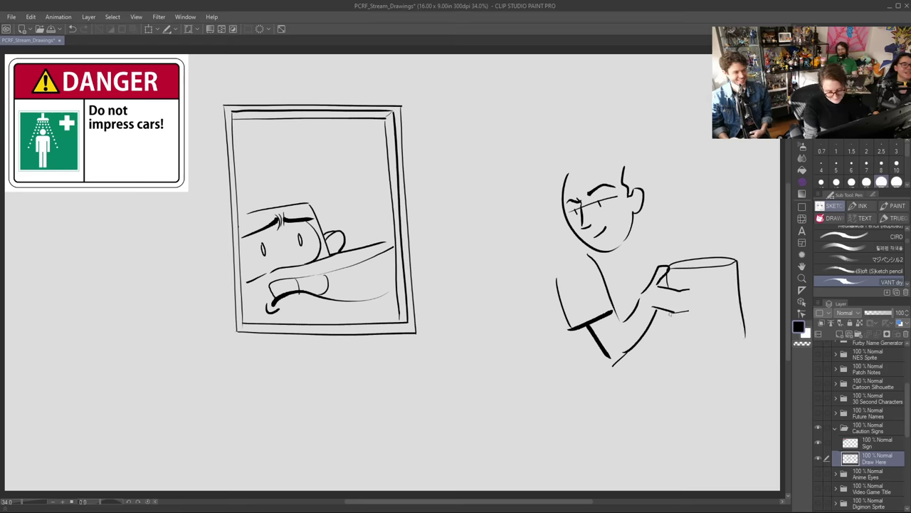
pyautogui.moveTo(673, 331)
pyautogui.mouseDown()
pyautogui.moveTo(747, 336)
pyautogui.moveTo(754, 324)
pyautogui.mouseUp()
pyautogui.hotkey('ctrl', 'z')
pyautogui.moveTo(671, 329)
pyautogui.mouseDown()
pyautogui.moveTo(719, 341)
pyautogui.moveTo(738, 326)
pyautogui.mouseUp()
pyautogui.hotkey('ctrl', 'z')
pyautogui.moveTo(672, 330); pyautogui.dragTo(740, 325)
pyautogui.press('e')
pyautogui.press('p')
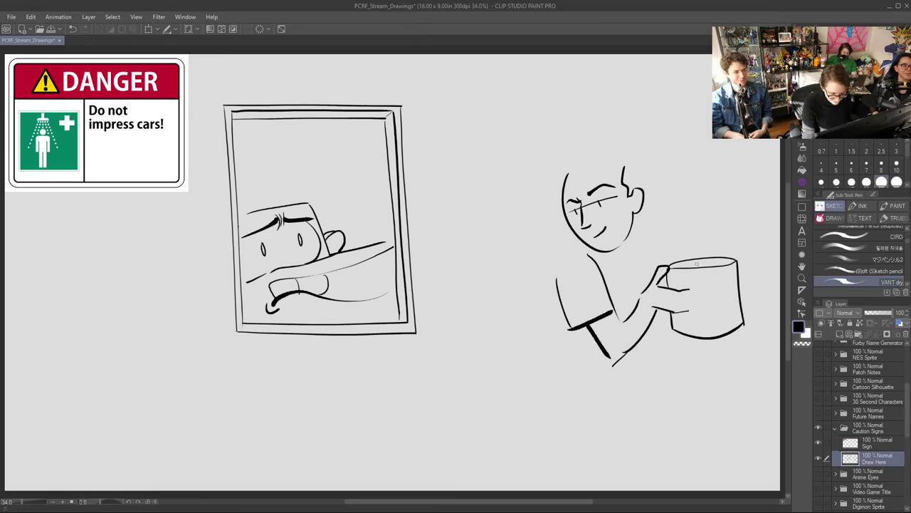
# Step: Draw the person's rounded shoulders and shirt neckline, and add a fingertip over the can's far rim
pyautogui.moveTo(597, 249)
pyautogui.mouseDown()
pyautogui.moveTo(624, 255)
pyautogui.moveTo(558, 280)
pyautogui.mouseUp()
pyautogui.moveTo(629, 241); pyautogui.dragTo(653, 273)
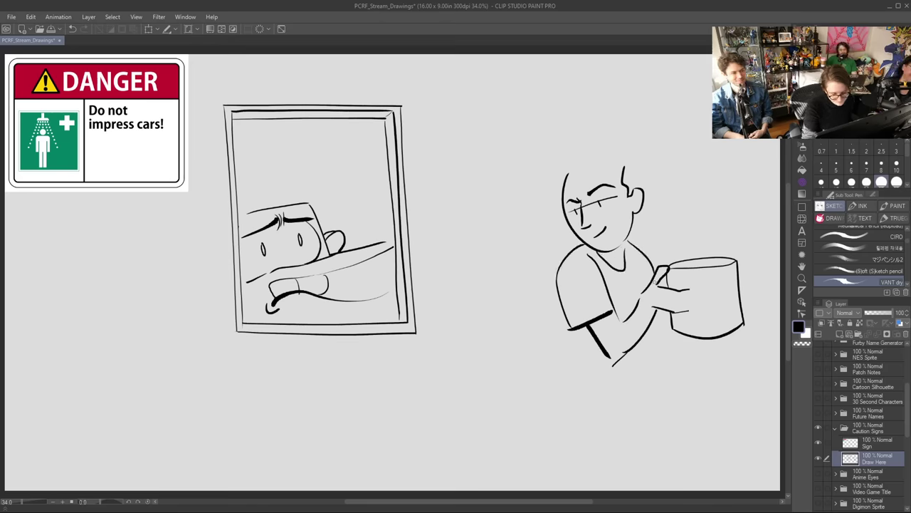
pyautogui.moveTo(707, 258); pyautogui.dragTo(720, 257)
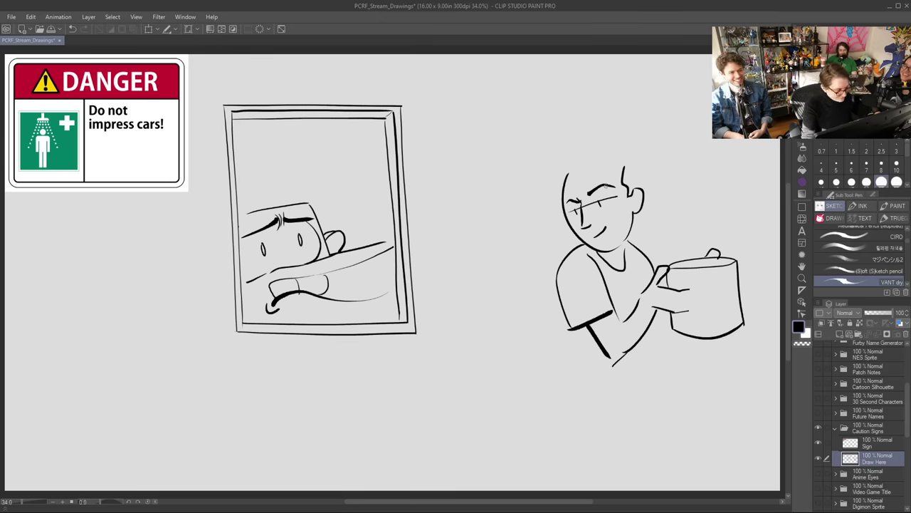
# Step: Erase the sideburn and draw a rounded bald crown connecting the forehead to the ear
pyautogui.press('e')
pyautogui.moveTo(623, 165)
pyautogui.mouseDown()
pyautogui.moveTo(629, 199)
pyautogui.moveTo(632, 176)
pyautogui.moveTo(568, 175)
pyautogui.mouseUp()
pyautogui.press('p')
pyautogui.hotkey('ctrl', 'z')
pyautogui.moveTo(636, 191)
pyautogui.mouseDown()
pyautogui.moveTo(627, 175)
pyautogui.moveTo(562, 196)
pyautogui.moveTo(609, 153)
pyautogui.moveTo(634, 188)
pyautogui.moveTo(607, 154)
pyautogui.moveTo(568, 176)
pyautogui.mouseUp()
pyautogui.hotkey('ctrl', 'z')
pyautogui.hotkey('ctrl', 'z')
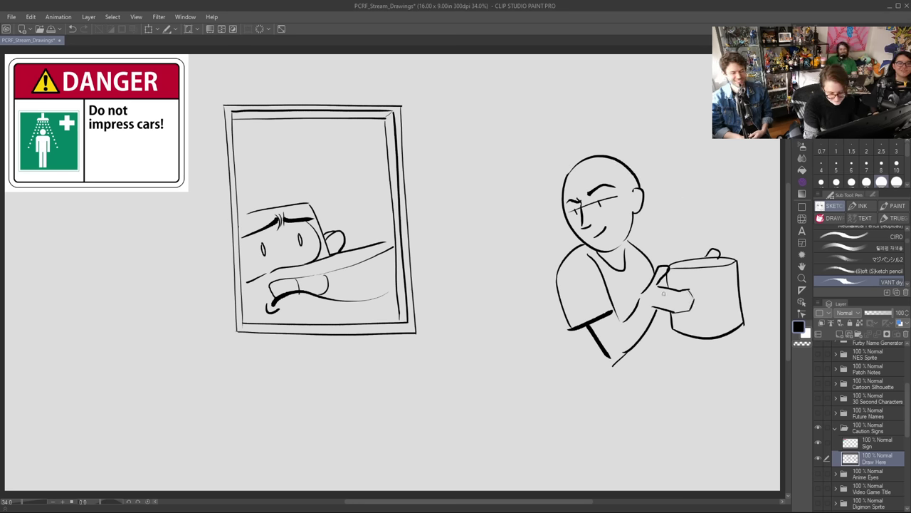
# Step: Draw finger lines on the hand holding the can and undo the stray stroke beneath the danger sign
pyautogui.moveTo(663, 293)
pyautogui.mouseDown()
pyautogui.moveTo(694, 293)
pyautogui.moveTo(694, 306)
pyautogui.mouseUp()
pyautogui.moveTo(57, 220); pyautogui.dragTo(52, 192)
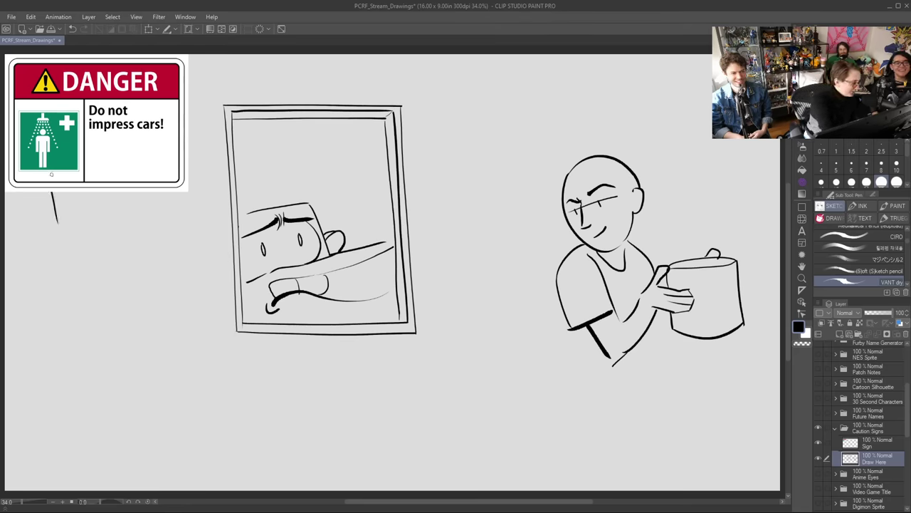
pyautogui.hotkey('ctrl', 'z')
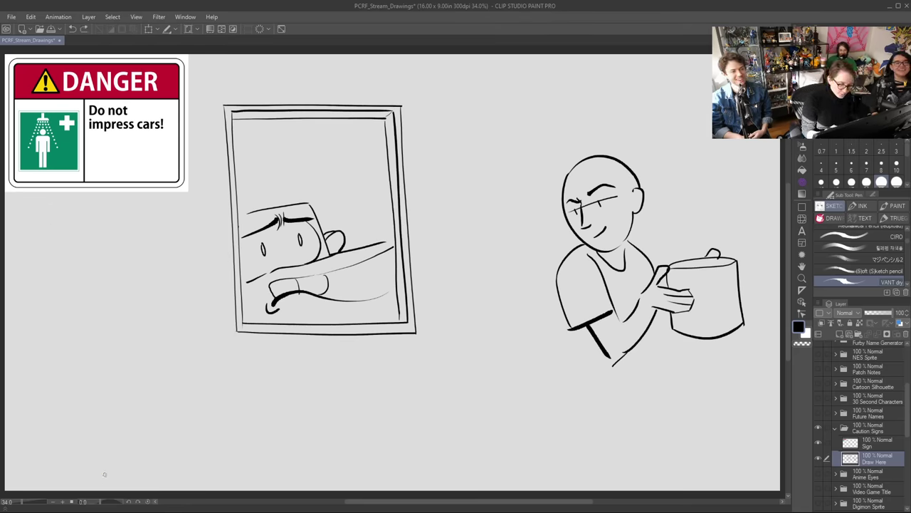
# Step: Erase and redraw both forearm lines, then draw the torso's back line and the curved shirt hem
pyautogui.press('e')
pyautogui.moveTo(632, 352)
pyautogui.mouseDown()
pyautogui.moveTo(606, 366)
pyautogui.moveTo(623, 360)
pyautogui.mouseUp()
pyautogui.moveTo(650, 319); pyautogui.dragTo(629, 352)
pyautogui.moveTo(640, 299); pyautogui.dragTo(620, 332)
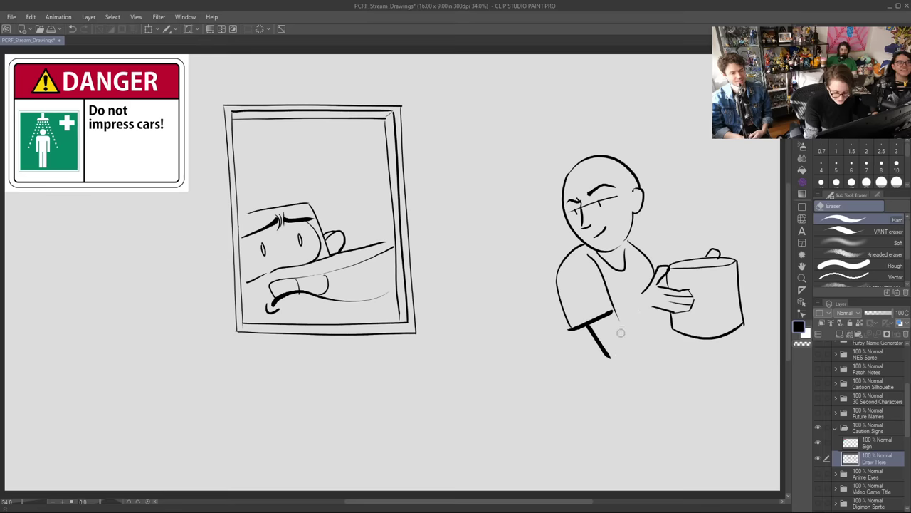
pyautogui.press('p')
pyautogui.moveTo(640, 298)
pyautogui.mouseDown()
pyautogui.moveTo(611, 341)
pyautogui.moveTo(645, 325)
pyautogui.moveTo(614, 360)
pyautogui.mouseUp()
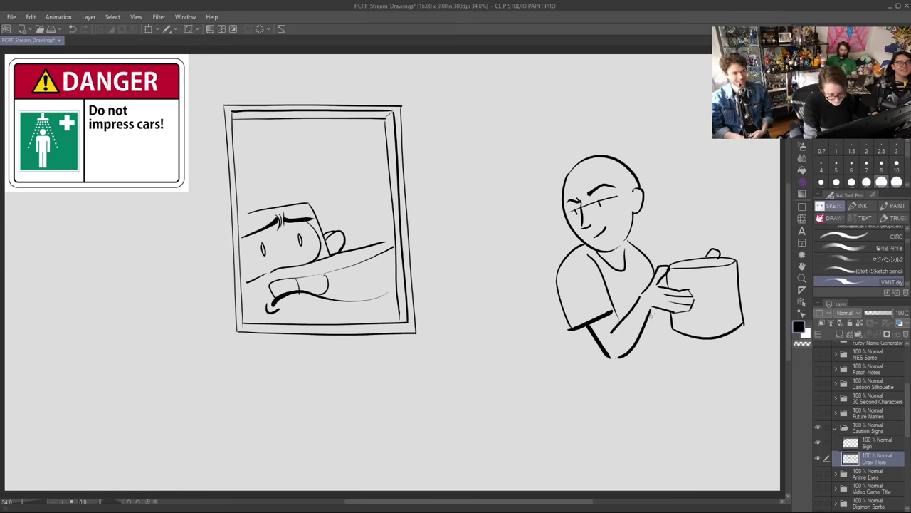
pyautogui.moveTo(563, 303)
pyautogui.mouseDown()
pyautogui.moveTo(553, 363)
pyautogui.moveTo(560, 387)
pyautogui.moveTo(620, 400)
pyautogui.mouseUp()
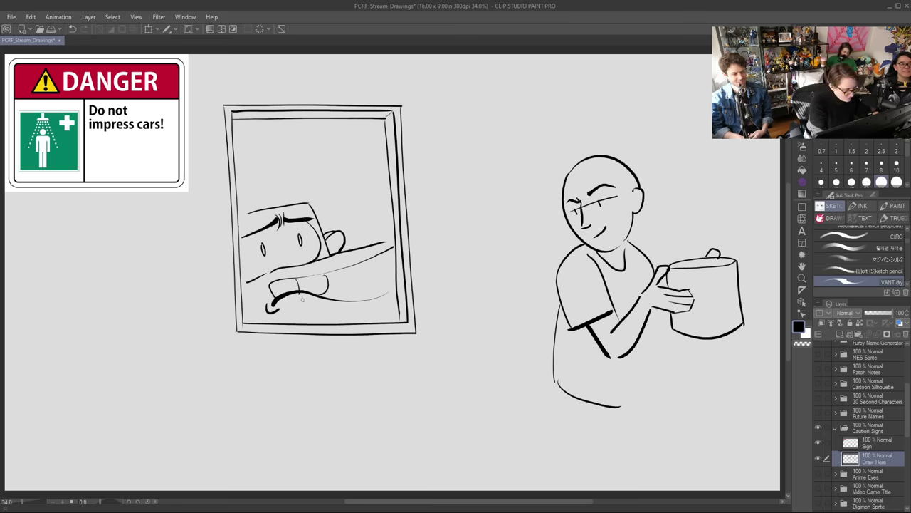
# Step: Erase the car's oval eyes and redraw them as two tiny round eyes
pyautogui.press('e')
pyautogui.moveTo(263, 247)
pyautogui.mouseDown()
pyautogui.moveTo(301, 244)
pyautogui.moveTo(295, 234)
pyautogui.moveTo(268, 246)
pyautogui.mouseUp()
pyautogui.press('p')
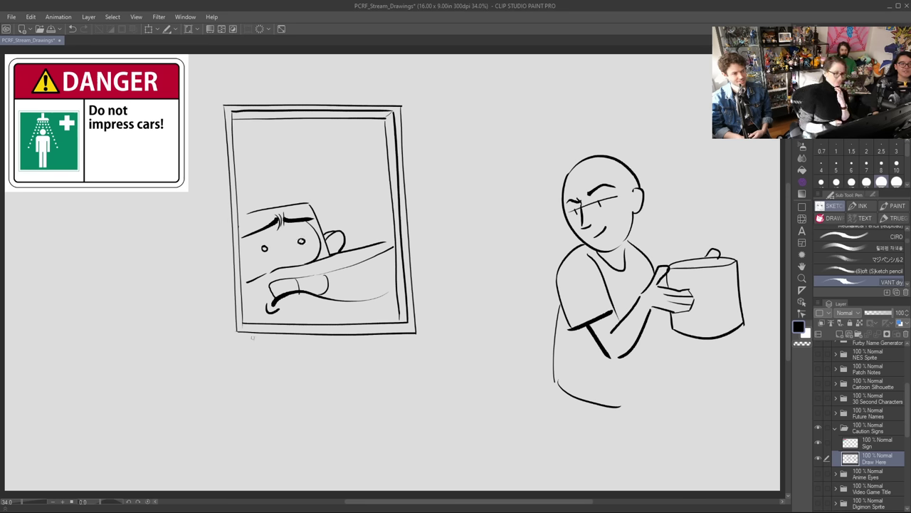
# Step: Draw the front of the person's torso, then the outer leg lines and the inner leg crease
pyautogui.moveTo(650, 319); pyautogui.dragTo(643, 391)
pyautogui.moveTo(555, 388); pyautogui.dragTo(564, 488)
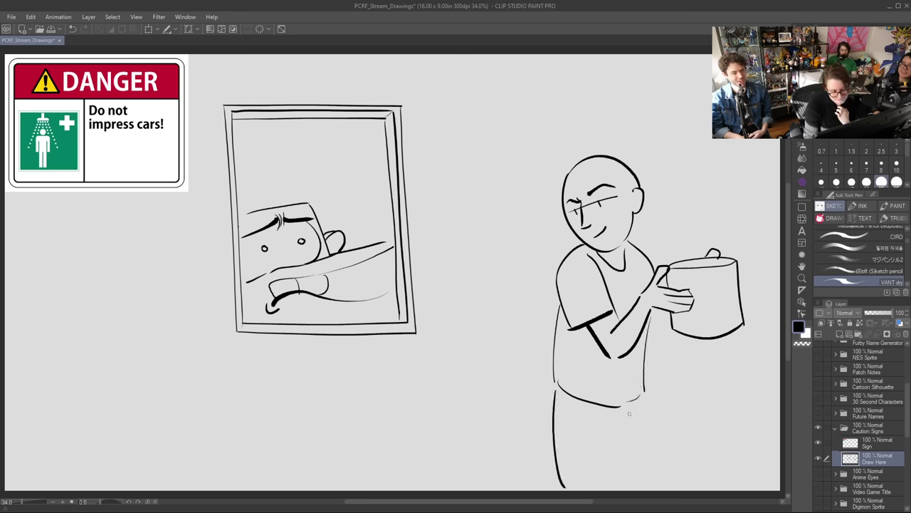
pyautogui.moveTo(641, 399); pyautogui.dragTo(655, 490)
pyautogui.moveTo(633, 432); pyautogui.dragTo(624, 504)
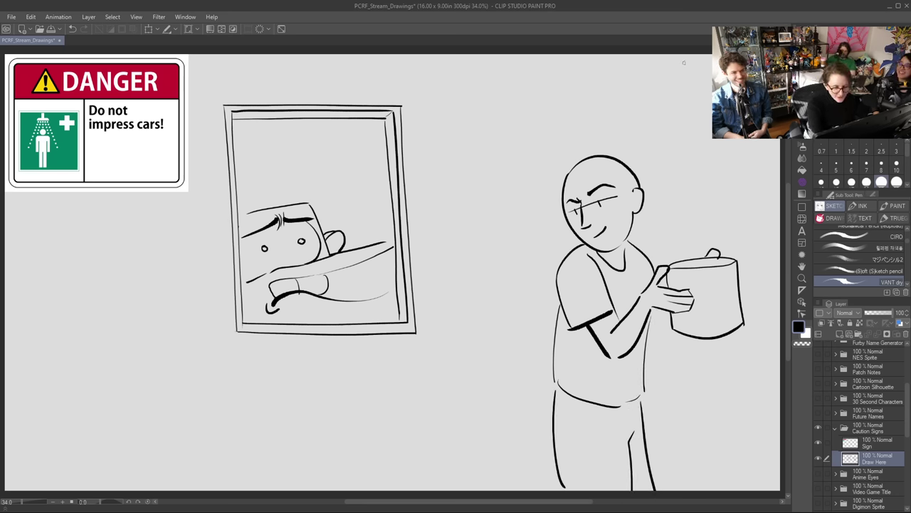
# Step: Draw a perforated shower head above the can, with beans falling from it and filling the can
pyautogui.moveTo(690, 60); pyautogui.dragTo(715, 74)
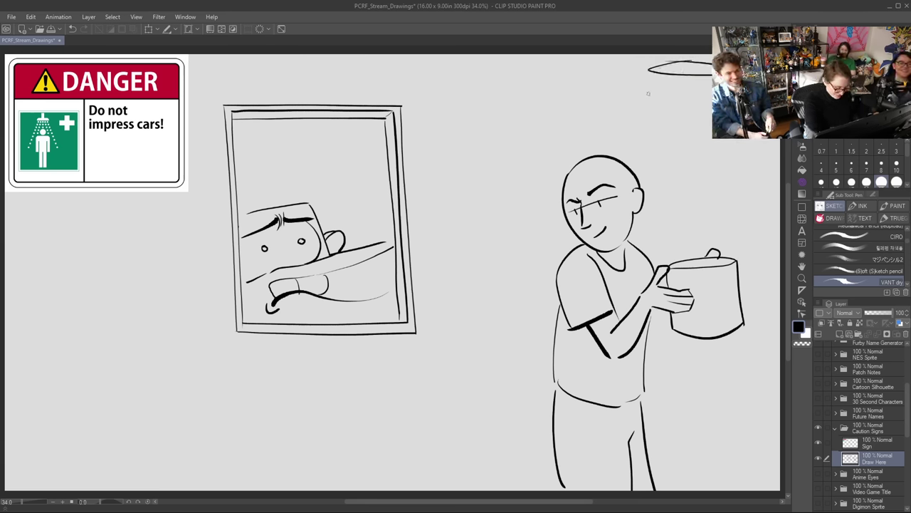
pyautogui.hotkey('ctrl', 'z')
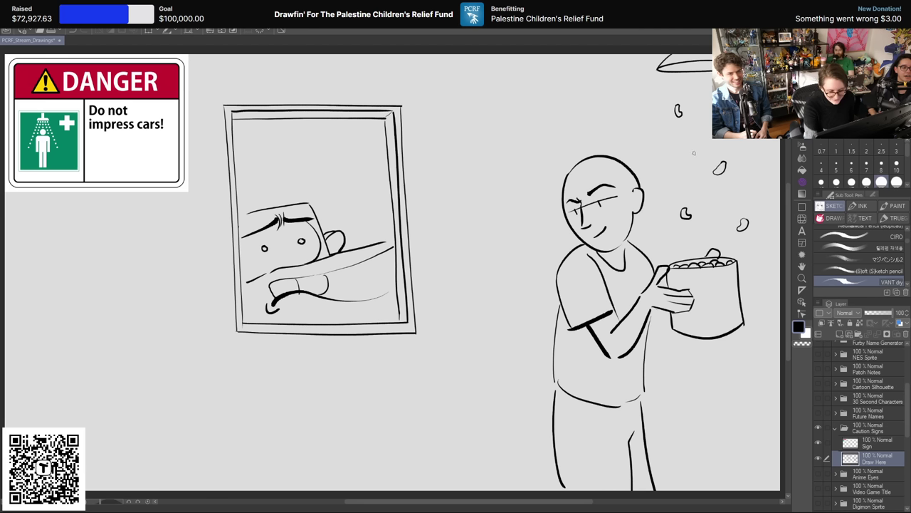
pyautogui.moveTo(685, 154); pyautogui.dragTo(696, 158)
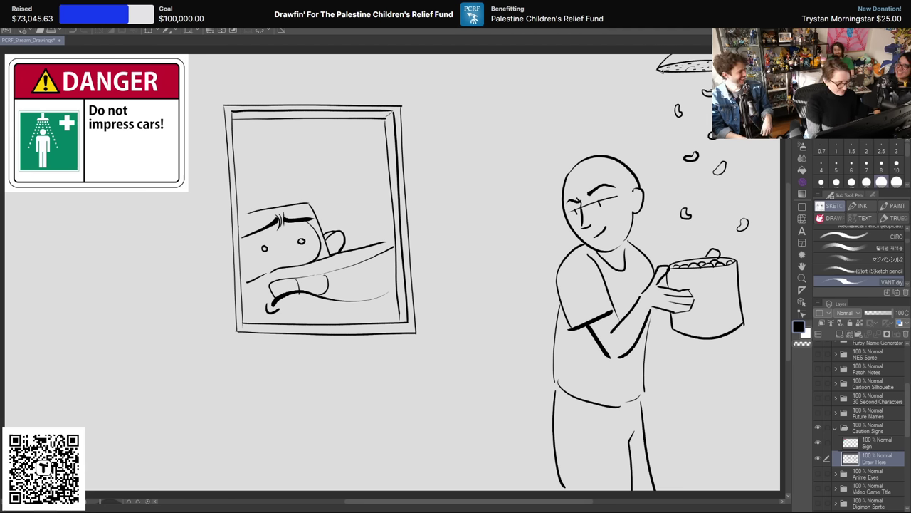
# Step: Add a short contour line to the car's side and draw curved ribs across the whole can
pyautogui.moveTo(381, 258); pyautogui.dragTo(384, 275)
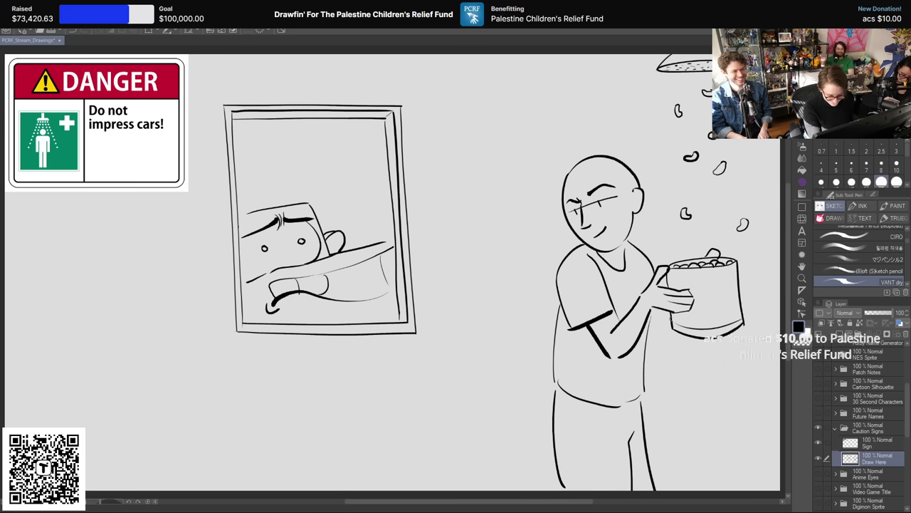
pyautogui.moveTo(674, 313)
pyautogui.mouseDown()
pyautogui.moveTo(744, 311)
pyautogui.moveTo(673, 298)
pyautogui.mouseUp()
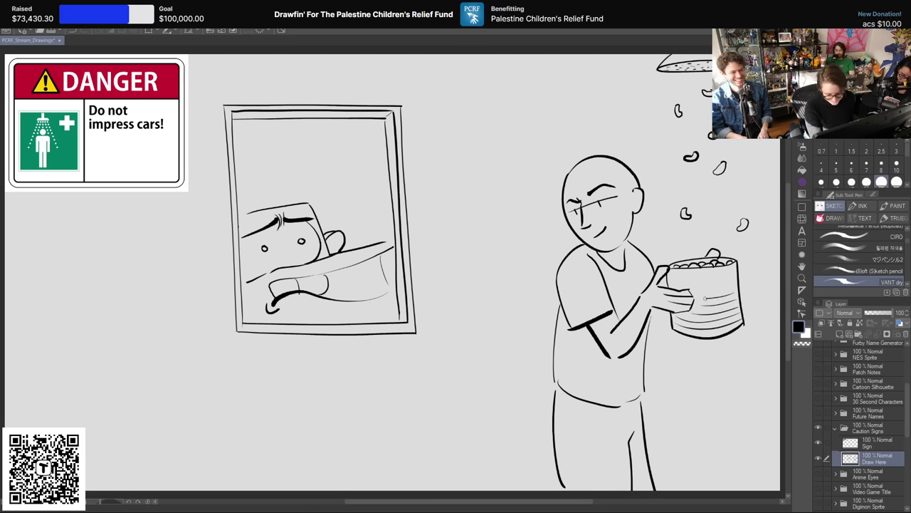
pyautogui.moveTo(730, 293)
pyautogui.mouseDown()
pyautogui.moveTo(698, 287)
pyautogui.moveTo(731, 279)
pyautogui.moveTo(677, 275)
pyautogui.mouseUp()
pyautogui.moveTo(734, 270); pyautogui.dragTo(668, 274)
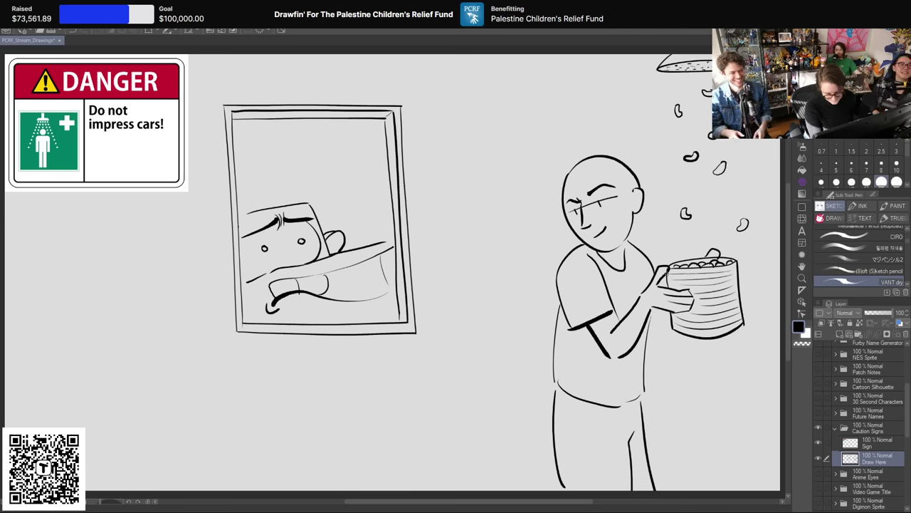
# Step: Fill the gaps between the shower head and the can with more small falling beans
pyautogui.moveTo(666, 187)
pyautogui.mouseDown()
pyautogui.moveTo(724, 199)
pyautogui.moveTo(697, 230)
pyautogui.moveTo(728, 220)
pyautogui.mouseUp()
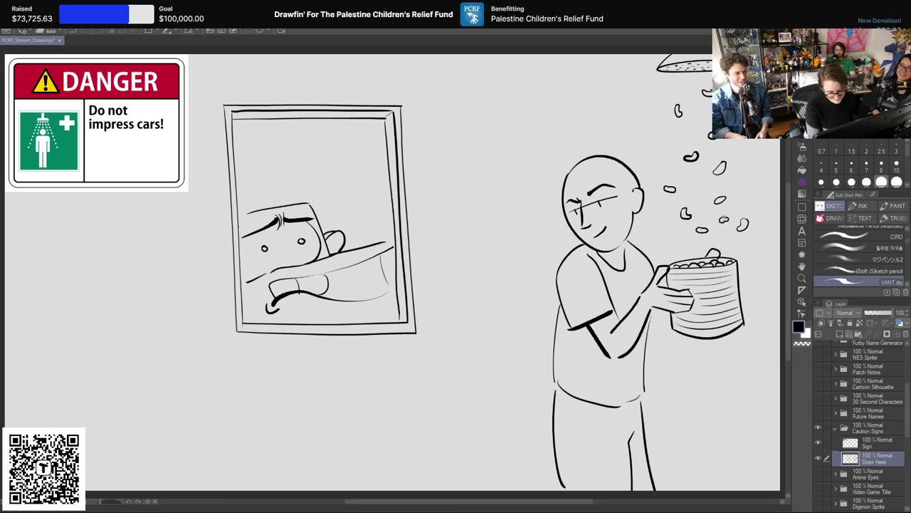
pyautogui.moveTo(742, 187); pyautogui.dragTo(749, 185)
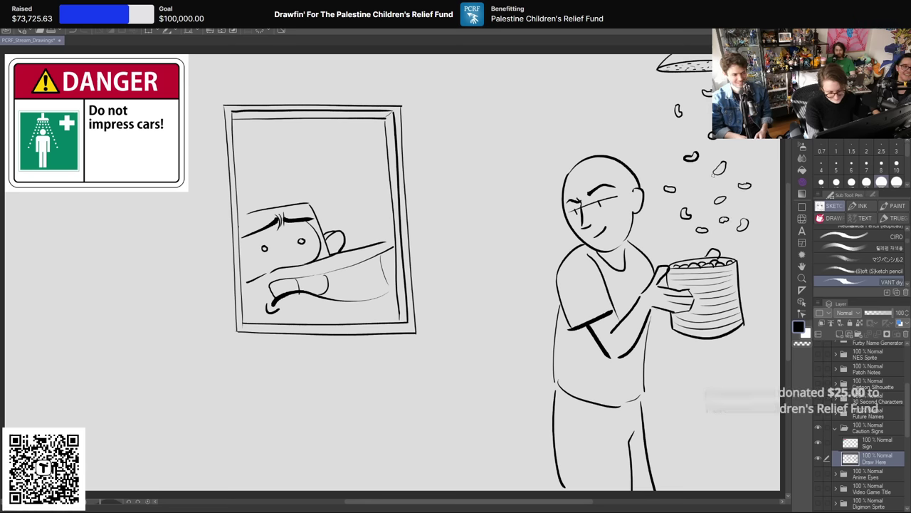
pyautogui.moveTo(689, 182); pyautogui.dragTo(697, 181)
pyautogui.moveTo(667, 133); pyautogui.dragTo(667, 141)
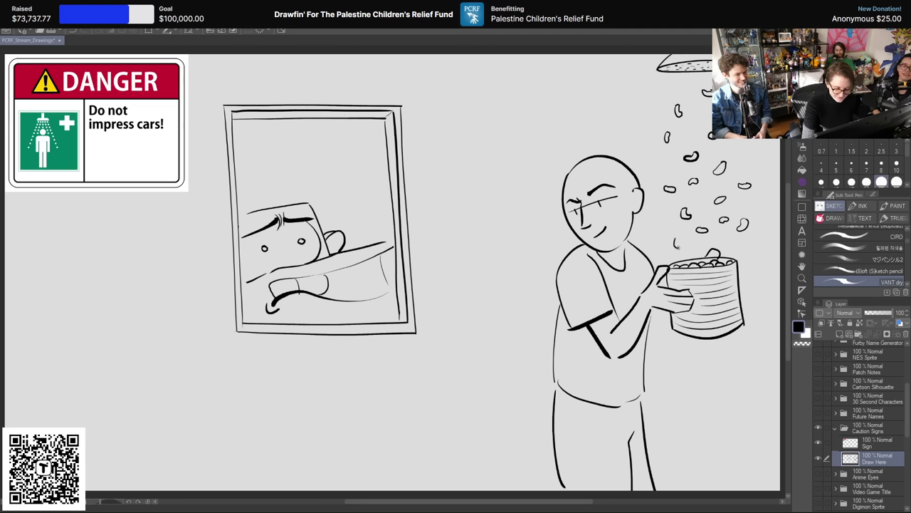
pyautogui.moveTo(670, 214); pyautogui.dragTo(670, 221)
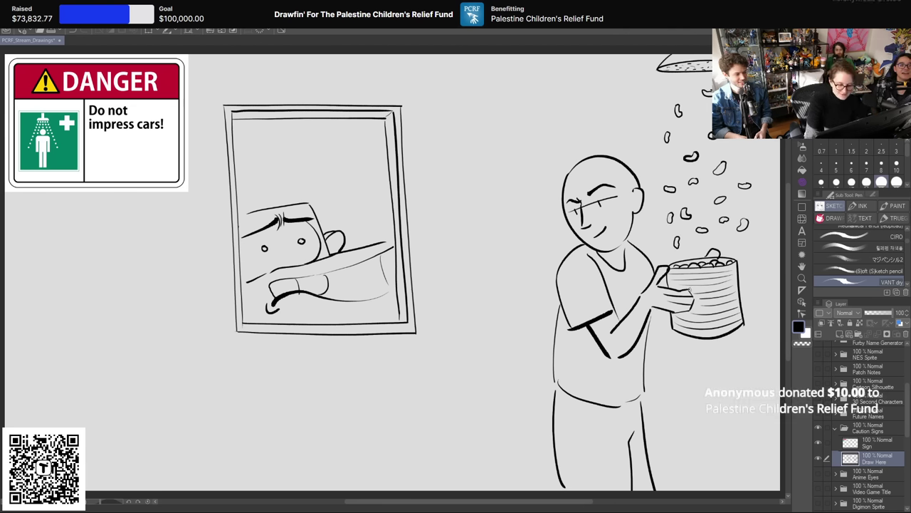
pyautogui.moveTo(659, 82)
pyautogui.mouseDown()
pyautogui.moveTo(660, 106)
pyautogui.moveTo(695, 121)
pyautogui.mouseUp()
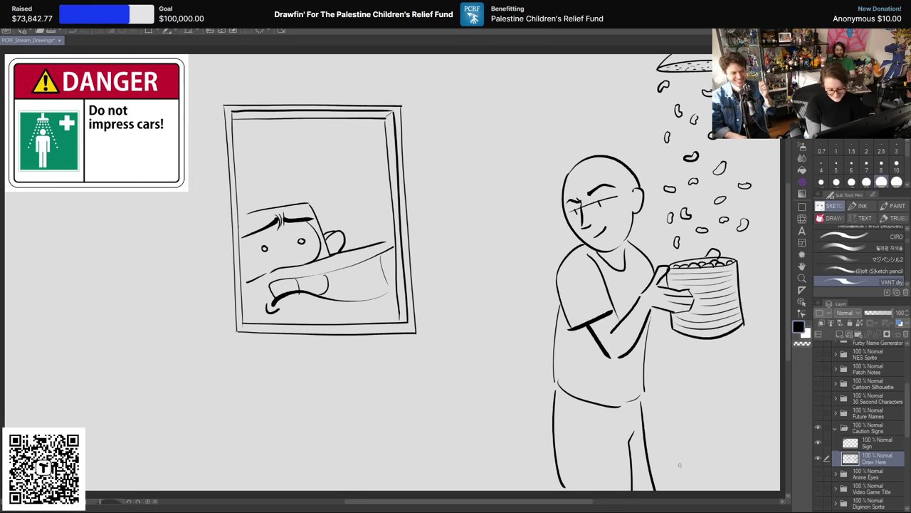
# Step: Draw three more open cans on the ground beside the person's legs, then add lower body lines to the car
pyautogui.moveTo(679, 465); pyautogui.dragTo(737, 463)
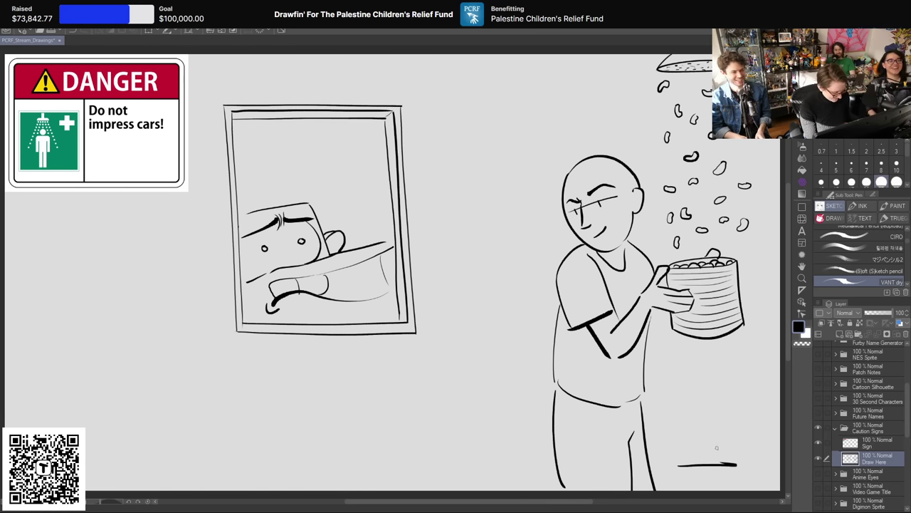
pyautogui.hotkey('ctrl', 'z')
pyautogui.moveTo(681, 473); pyautogui.dragTo(754, 470)
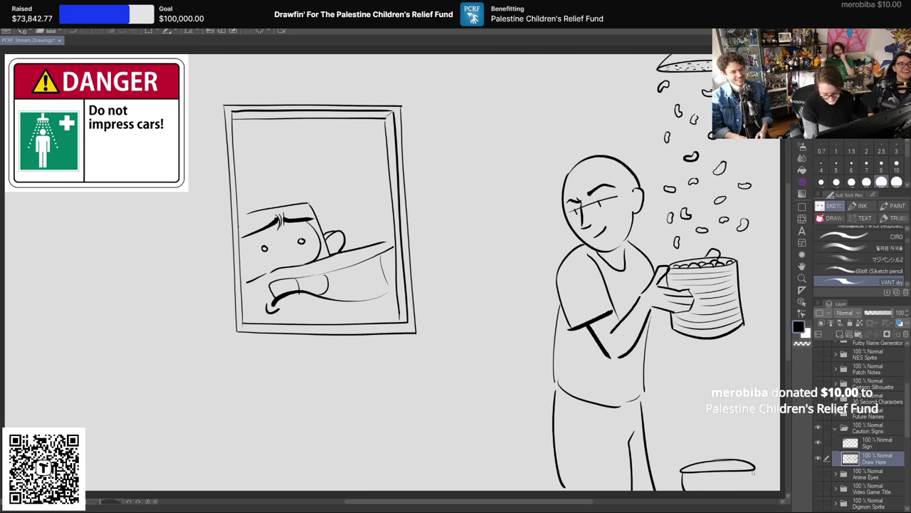
pyautogui.moveTo(752, 456); pyautogui.dragTo(781, 451)
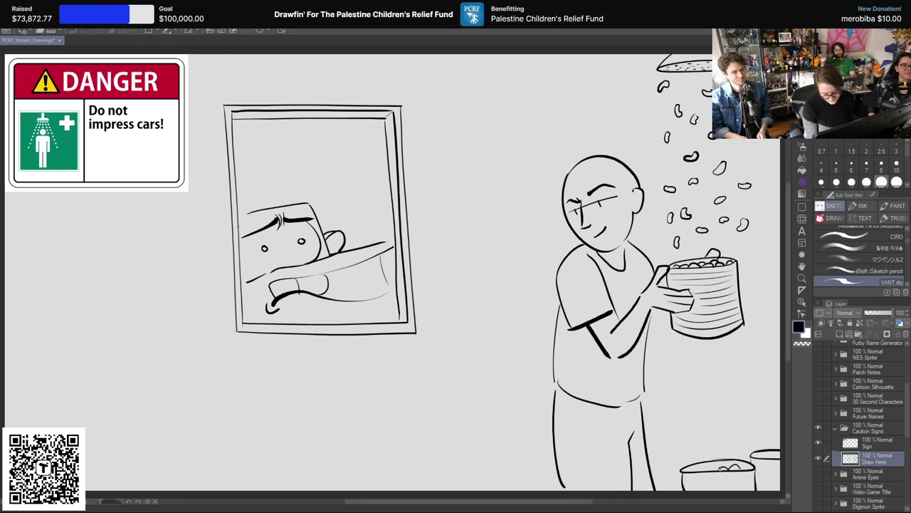
pyautogui.moveTo(712, 440)
pyautogui.mouseDown()
pyautogui.moveTo(751, 444)
pyautogui.moveTo(705, 460)
pyautogui.mouseUp()
pyautogui.moveTo(762, 443); pyautogui.dragTo(762, 458)
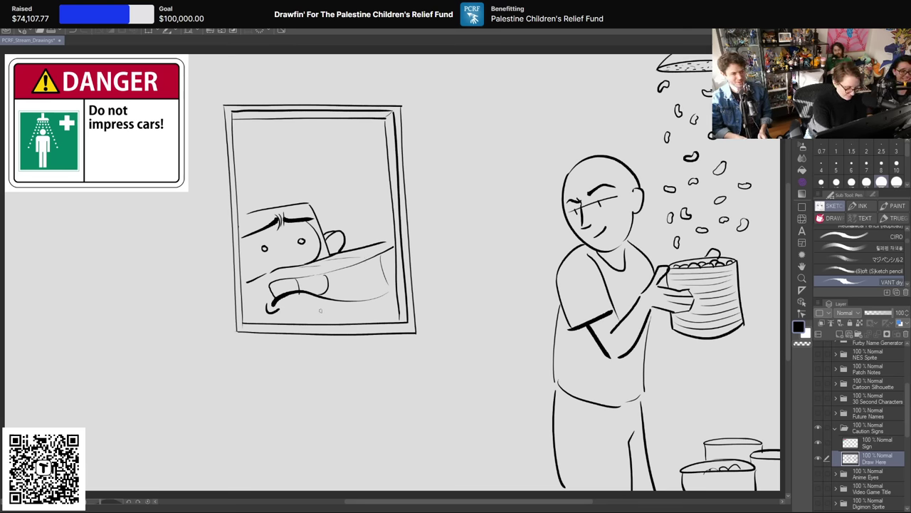
pyautogui.moveTo(290, 312)
pyautogui.mouseDown()
pyautogui.moveTo(388, 314)
pyautogui.moveTo(289, 313)
pyautogui.mouseUp()
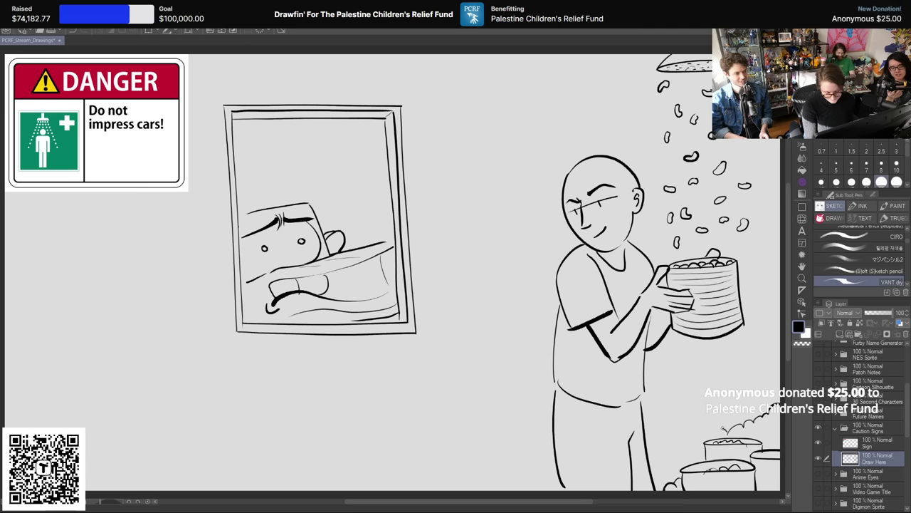
# Step: Draw bumpy heaped outlines around the ground cans and the person's legs, extending toward the frame
pyautogui.moveTo(724, 428)
pyautogui.mouseDown()
pyautogui.moveTo(613, 479)
pyautogui.moveTo(594, 482)
pyautogui.moveTo(563, 461)
pyautogui.moveTo(534, 463)
pyautogui.moveTo(496, 490)
pyautogui.mouseUp()
pyautogui.press('e')
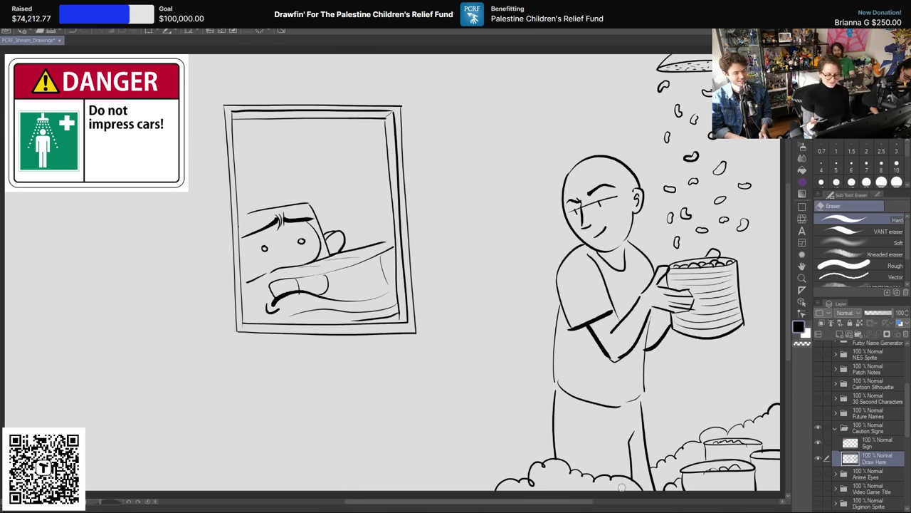
pyautogui.press('p')
pyautogui.moveTo(552, 446); pyautogui.dragTo(408, 490)
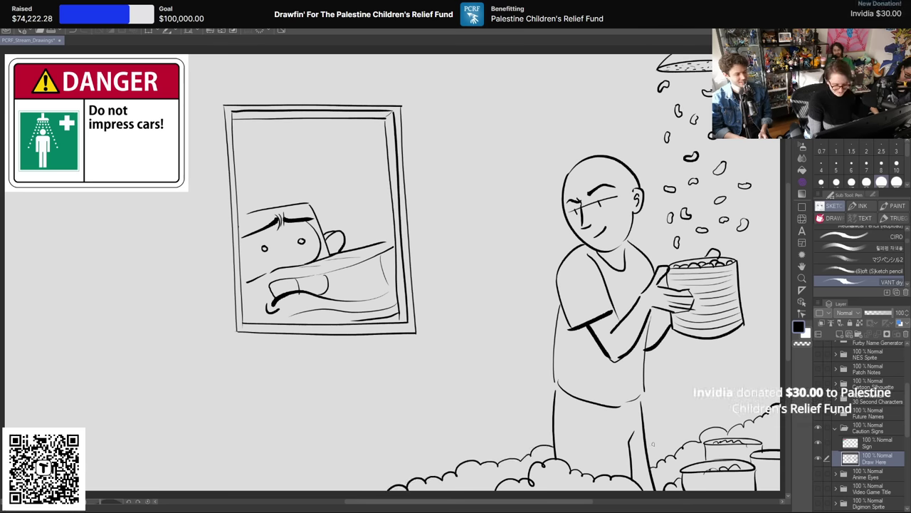
pyautogui.moveTo(645, 437); pyautogui.dragTo(685, 442)
pyautogui.moveTo(759, 425); pyautogui.dragTo(779, 403)
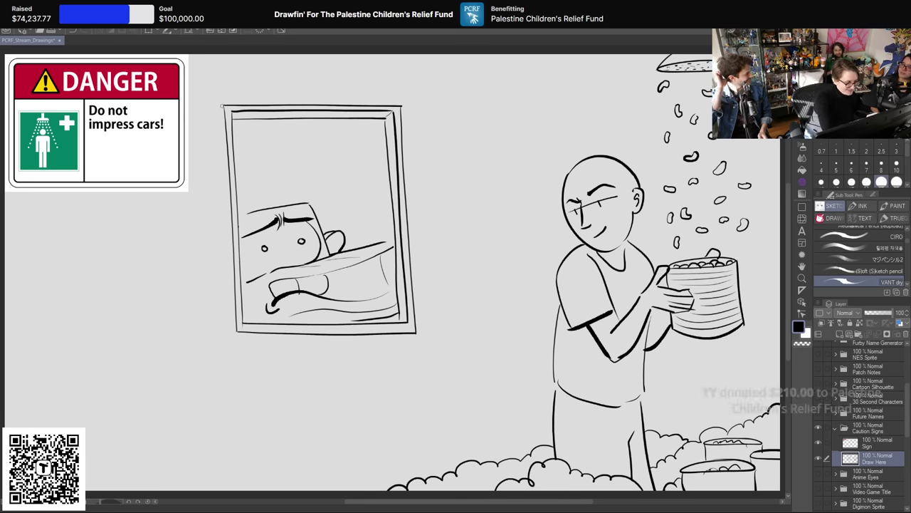
# Step: Reinforce the frame's outer outline and hatch shading along its inner edges at the upper right corner
pyautogui.moveTo(223, 106)
pyautogui.mouseDown()
pyautogui.moveTo(234, 330)
pyautogui.moveTo(416, 334)
pyautogui.mouseUp()
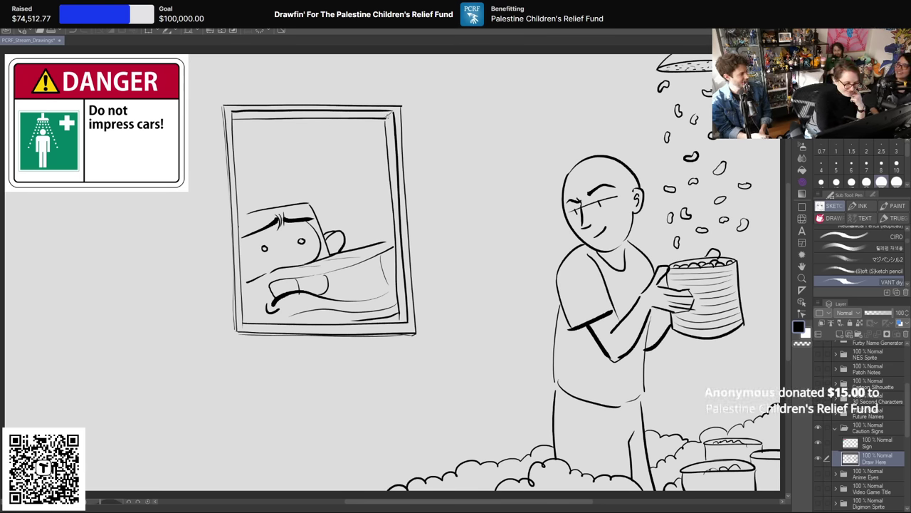
pyautogui.moveTo(390, 113); pyautogui.dragTo(393, 162)
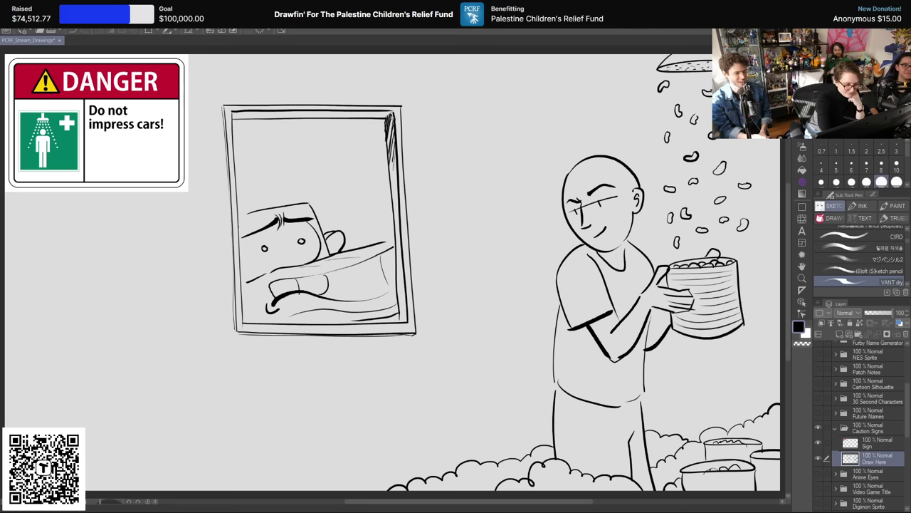
pyautogui.moveTo(349, 118); pyautogui.dragTo(369, 110)
pyautogui.moveTo(366, 117); pyautogui.dragTo(375, 109)
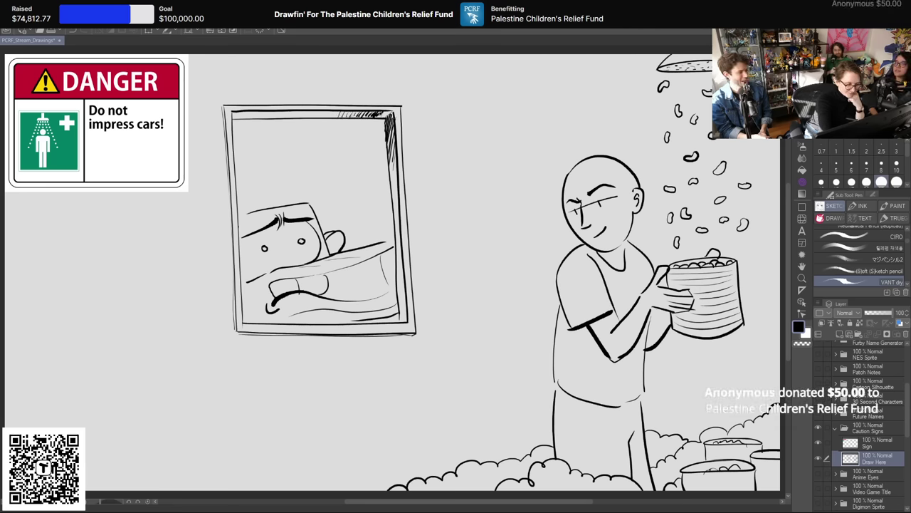
# Step: Darken the hatching at the frame's upper right corner and draw a short slanted line on the person's trousers
pyautogui.moveTo(383, 114); pyautogui.dragTo(391, 104)
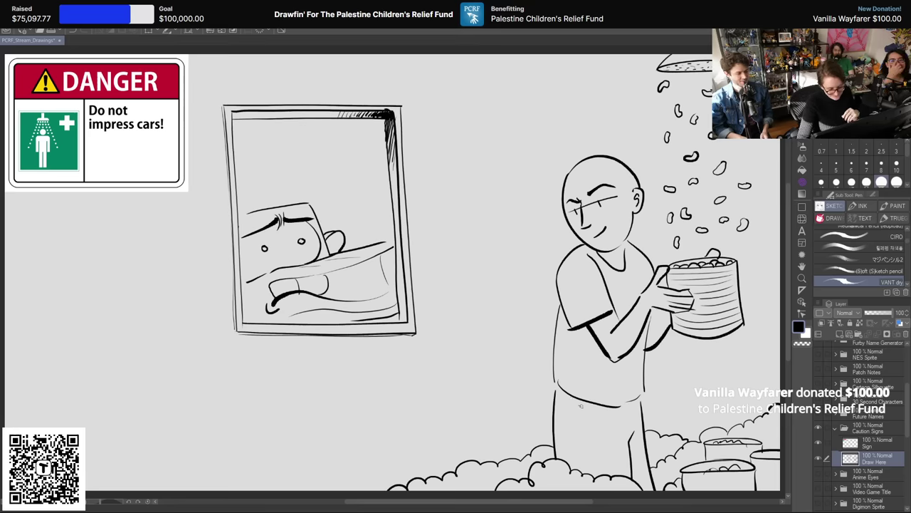
pyautogui.moveTo(580, 406); pyautogui.dragTo(572, 425)
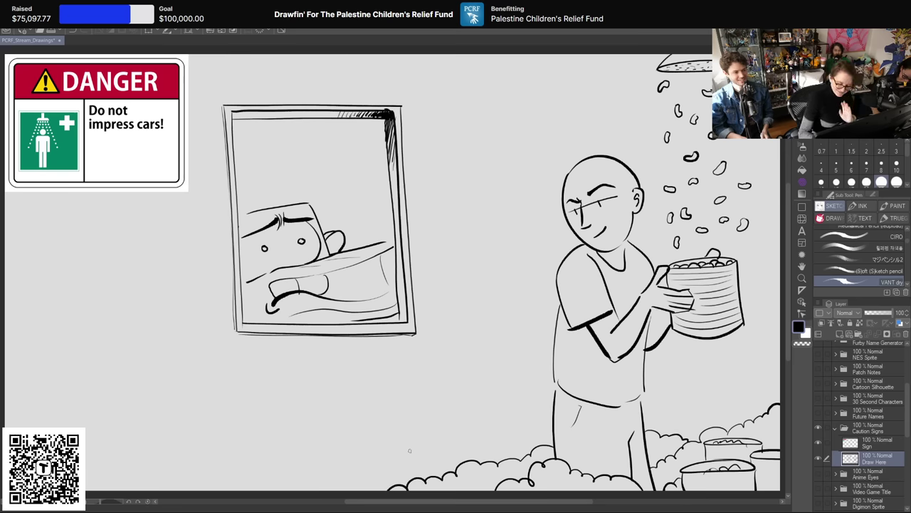
# Step: Erase the thumb of the hand holding the can and redraw it against the can's rim
pyautogui.press('e')
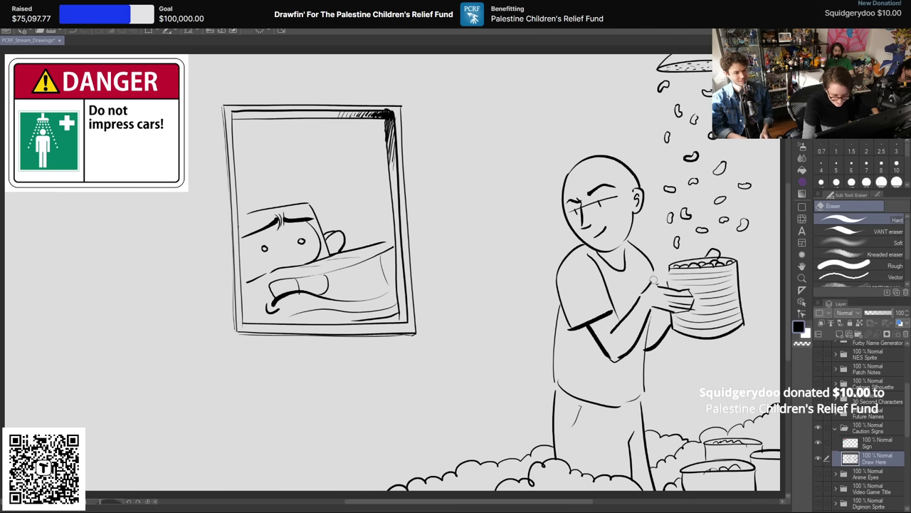
pyautogui.press('p')
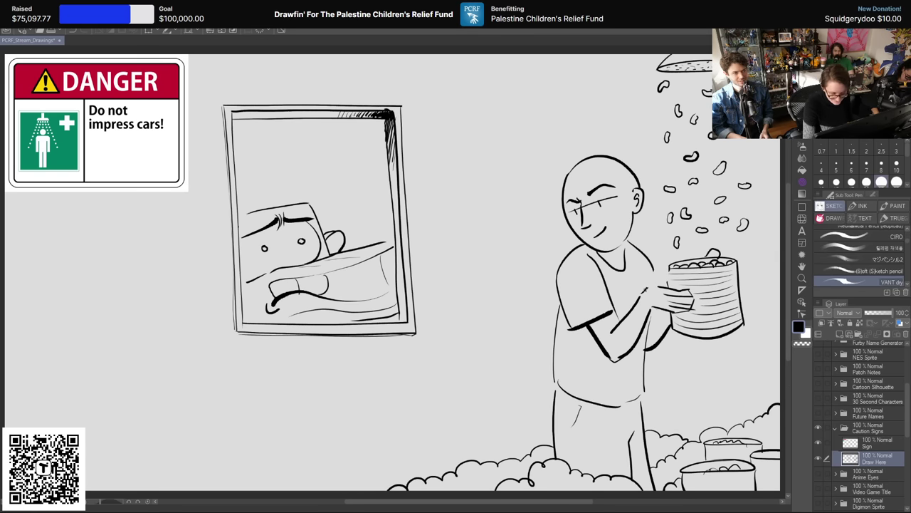
pyautogui.moveTo(670, 267); pyautogui.dragTo(660, 287)
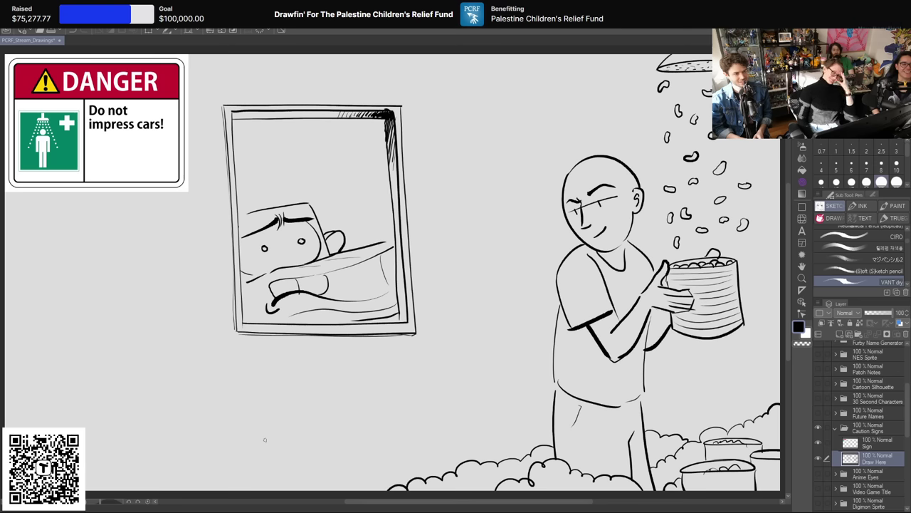
# Step: Lasso the framed car, scale it down to about three quarters and move it lower on the canvas, then deselect
pyautogui.press('m')
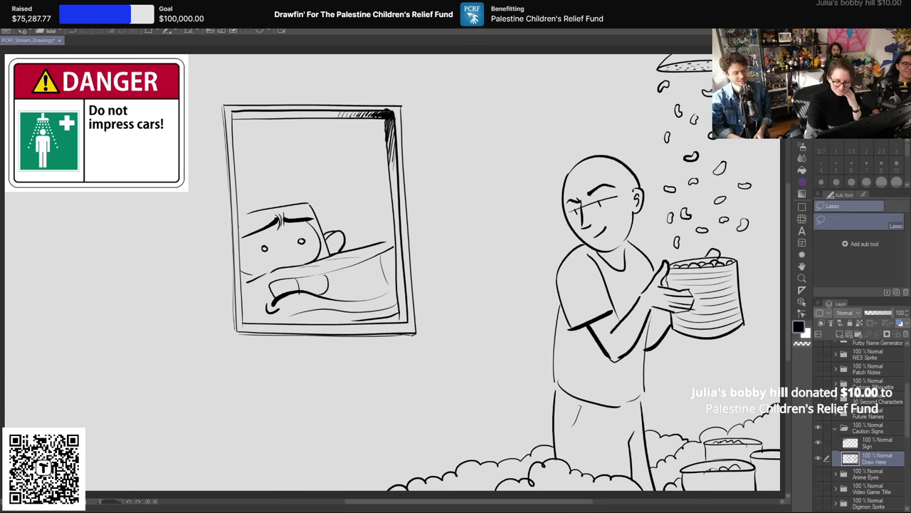
pyautogui.moveTo(371, 90)
pyautogui.mouseDown()
pyautogui.moveTo(265, 86)
pyautogui.moveTo(209, 108)
pyautogui.moveTo(208, 374)
pyautogui.moveTo(408, 388)
pyautogui.moveTo(458, 223)
pyautogui.moveTo(436, 91)
pyautogui.mouseUp()
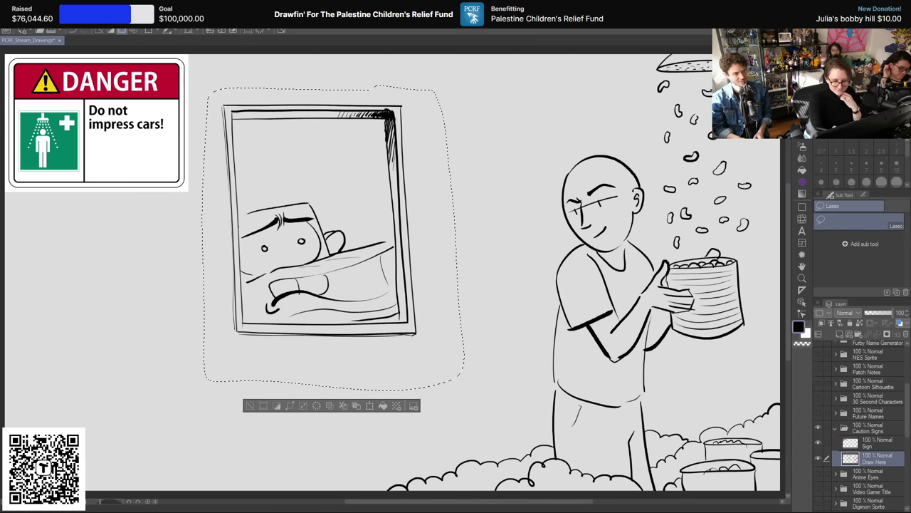
pyautogui.press('k')
pyautogui.click(367, 406)
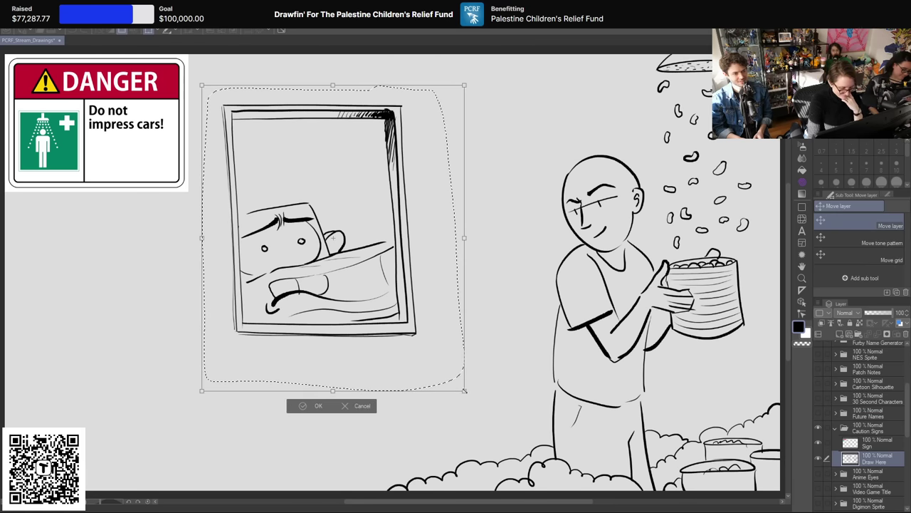
pyautogui.moveTo(464, 391); pyautogui.dragTo(401, 316)
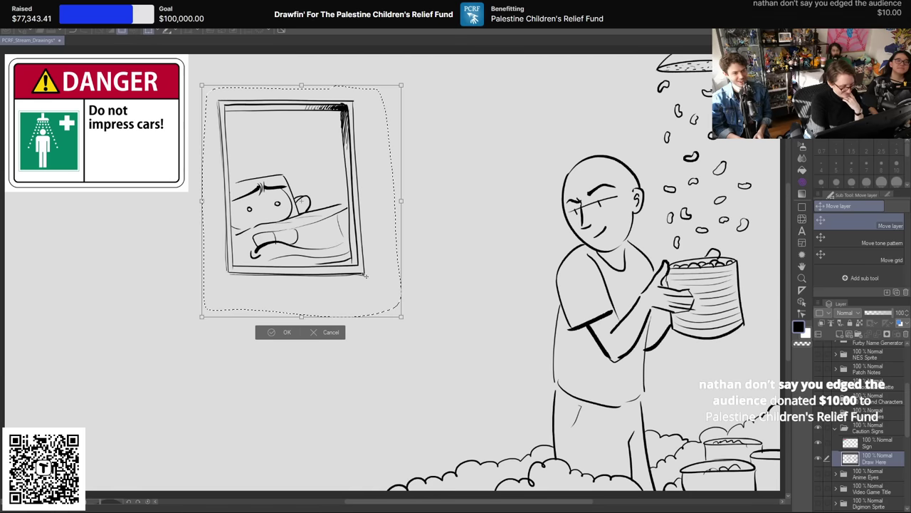
pyautogui.moveTo(367, 276)
pyautogui.mouseDown()
pyautogui.moveTo(375, 325)
pyautogui.moveTo(356, 321)
pyautogui.mouseUp()
pyautogui.press('Return')
pyautogui.hotkey('ctrl', 'd')
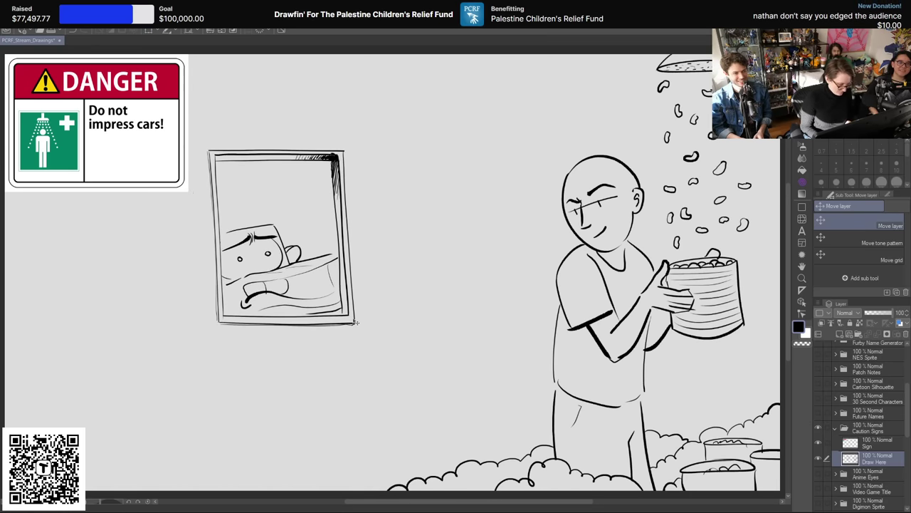
# Step: Draw a thin, nearly horizontal ground line below the frame, reaching the bumpy heap around the person's legs
pyautogui.press('p')
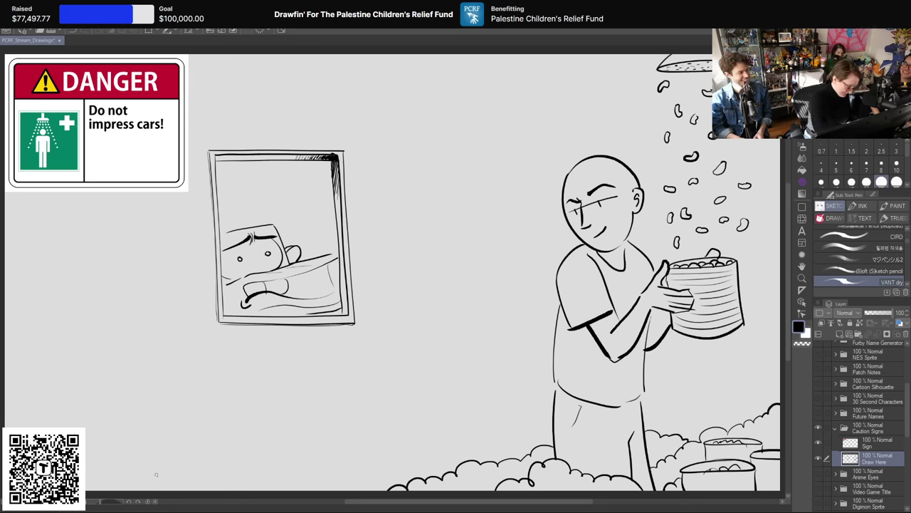
pyautogui.moveTo(182, 476); pyautogui.dragTo(247, 480)
pyautogui.hotkey('ctrl', 'z')
pyautogui.moveTo(163, 474); pyautogui.dragTo(455, 468)
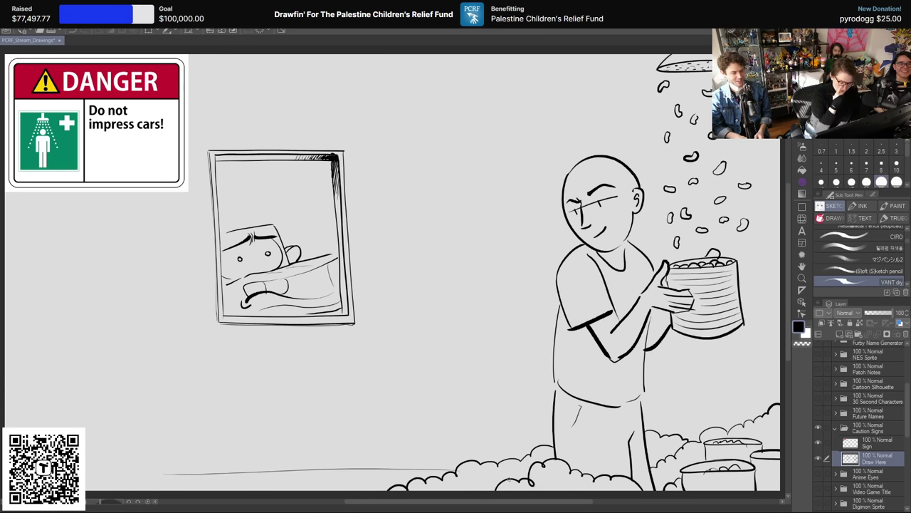
# Step: Detail the person's half-closed eyes with lower lids, irises and dark pupils, erasing stray marks
pyautogui.moveTo(591, 208); pyautogui.dragTo(602, 203)
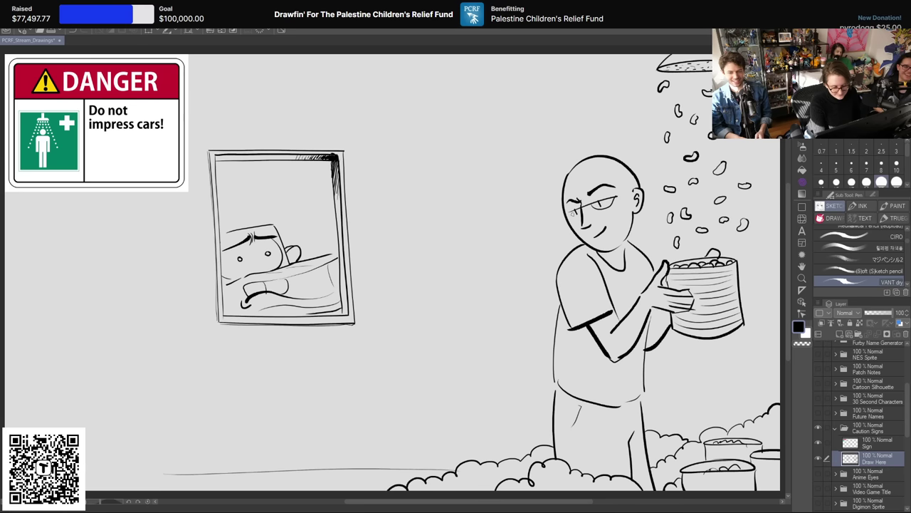
pyautogui.press('e')
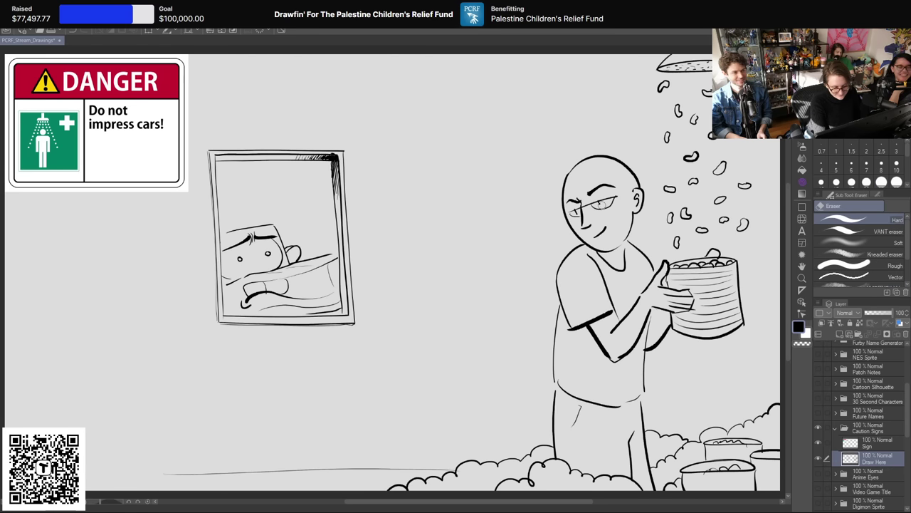
pyautogui.moveTo(597, 205); pyautogui.dragTo(607, 206)
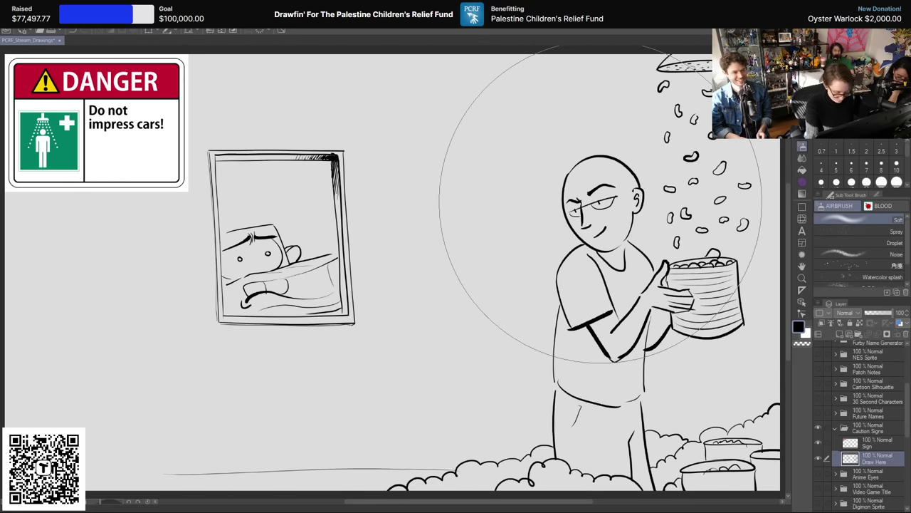
pyautogui.press('p')
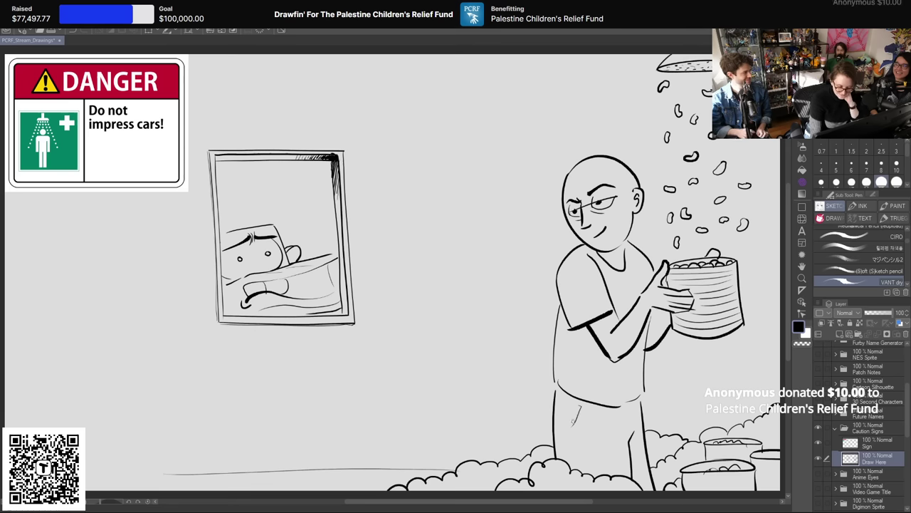
# Step: Draw bulging pockets on both sides of the trousers, filling the front one with beans and erasing the overlapping leg outline
pyautogui.moveTo(555, 429)
pyautogui.mouseDown()
pyautogui.moveTo(559, 451)
pyautogui.moveTo(551, 450)
pyautogui.moveTo(588, 438)
pyautogui.mouseUp()
pyautogui.hotkey('ctrl', 'z')
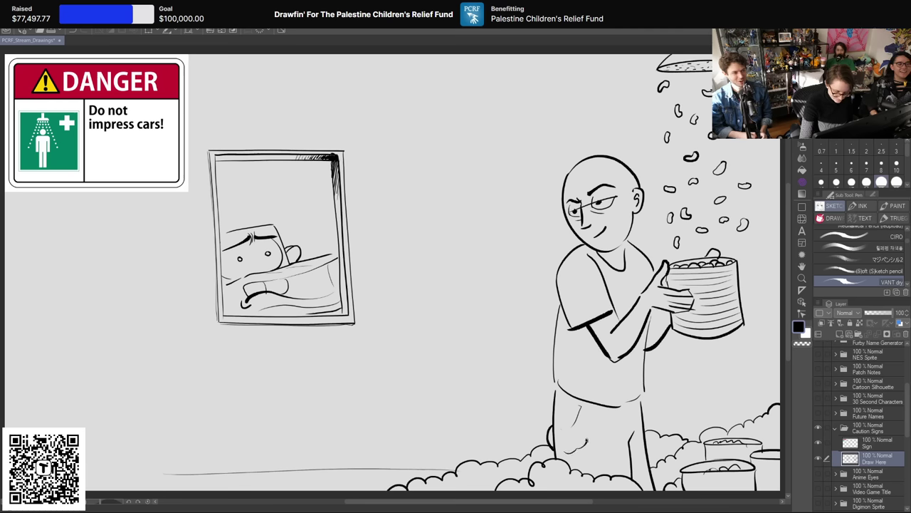
pyautogui.press('e')
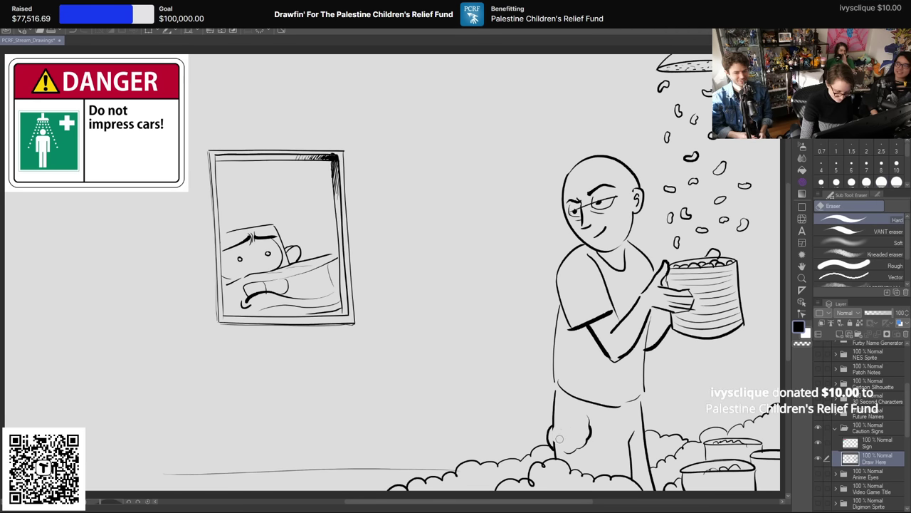
pyautogui.press('p')
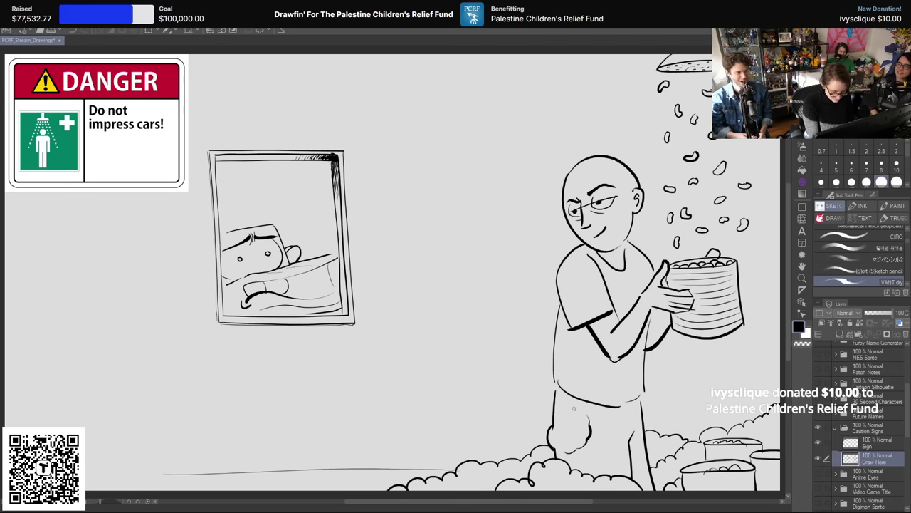
pyautogui.moveTo(572, 411); pyautogui.dragTo(548, 429)
pyautogui.press('e')
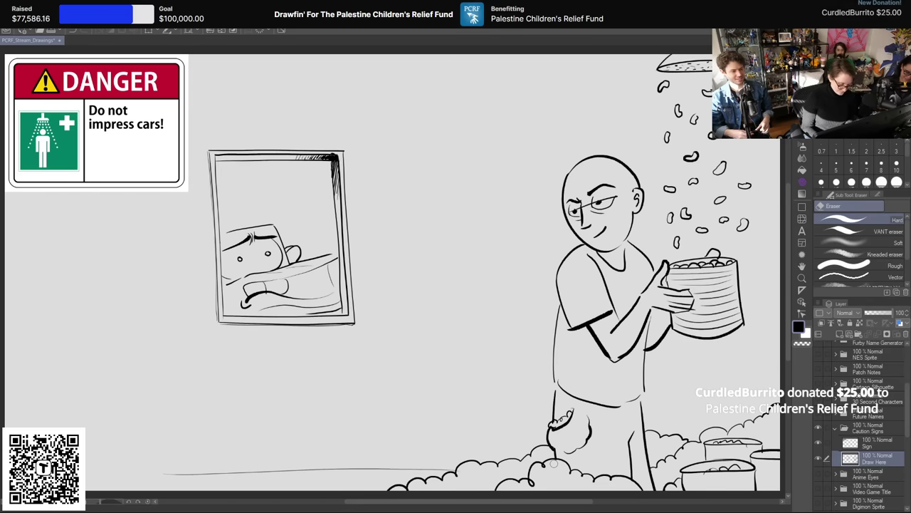
pyautogui.press('p')
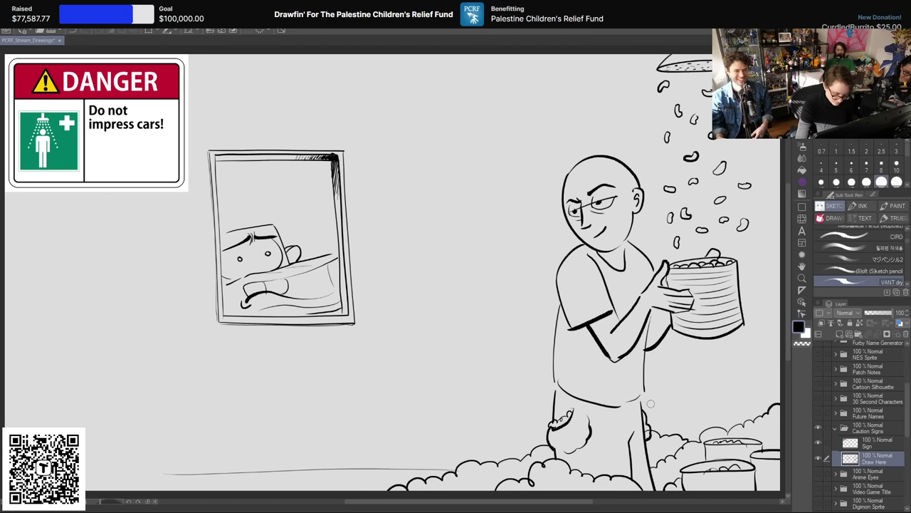
# Step: Remove the winning entry from the challenge wheel, and collapse and hide the Caution Signs layer folder
pyautogui.click(835, 429)
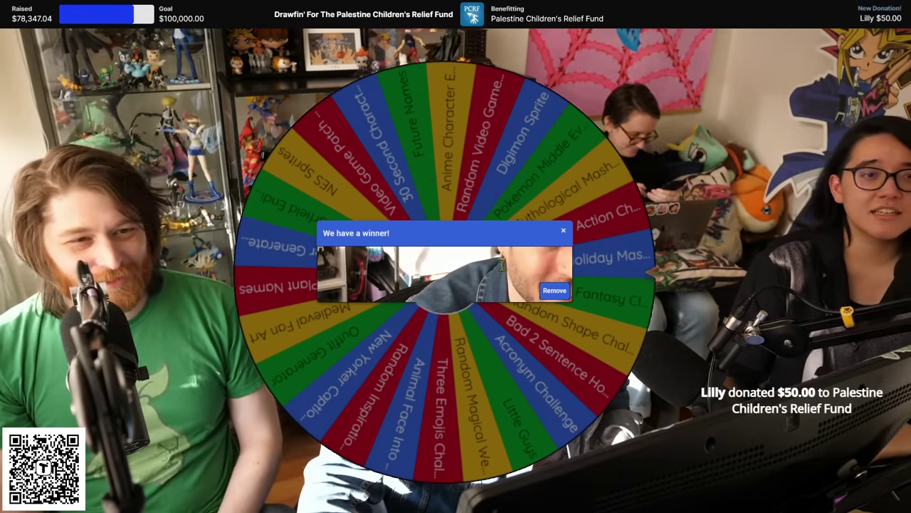
pyautogui.click(557, 295)
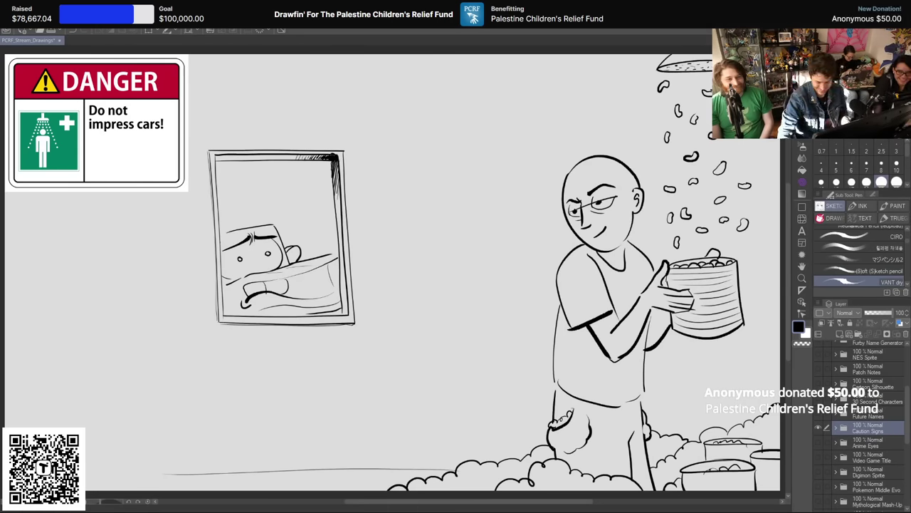
pyautogui.click(818, 427)
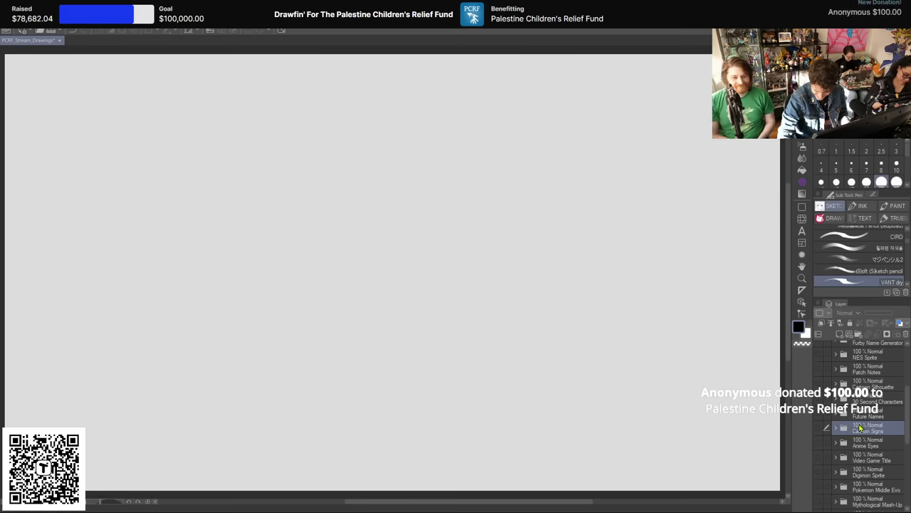
# Step: Find the Weird Holidays layer folder, expand it and make it visible
pyautogui.scroll(1, 861, 429)
pyautogui.scroll(1, 860, 427)
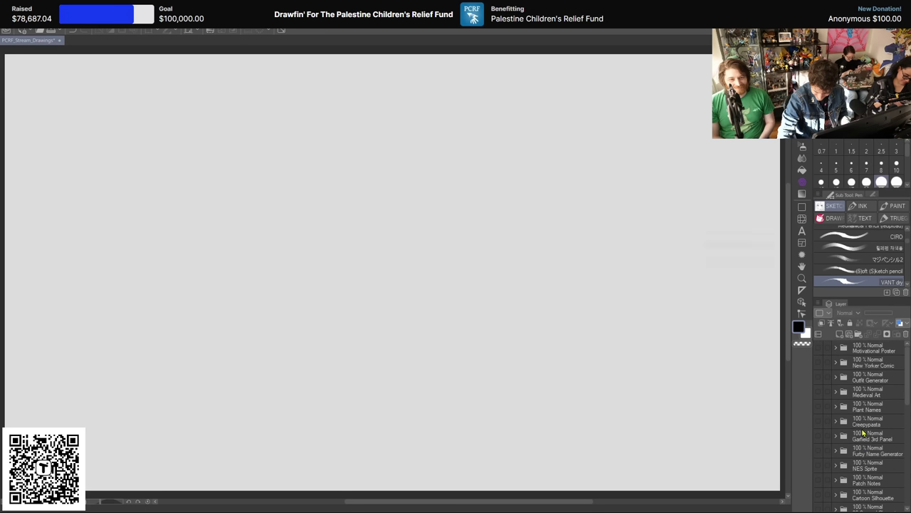
pyautogui.scroll(10, 859, 430)
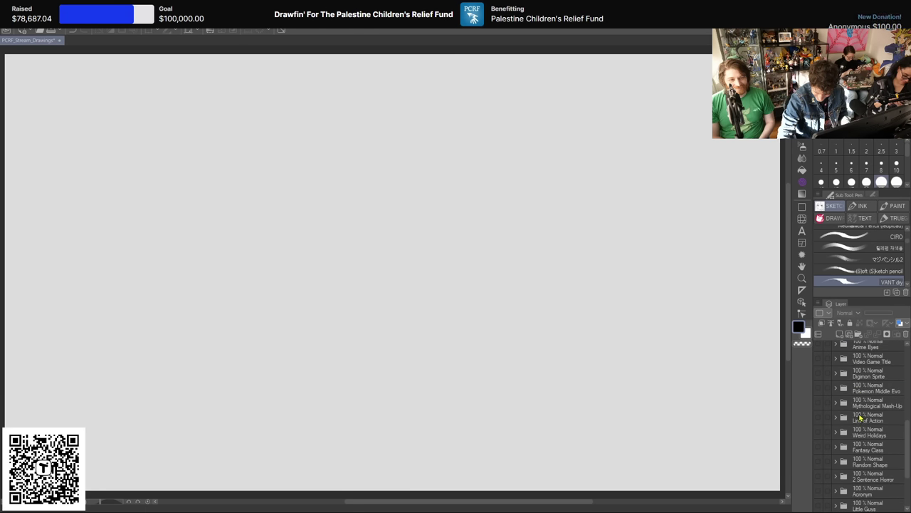
pyautogui.scroll(-2, 860, 418)
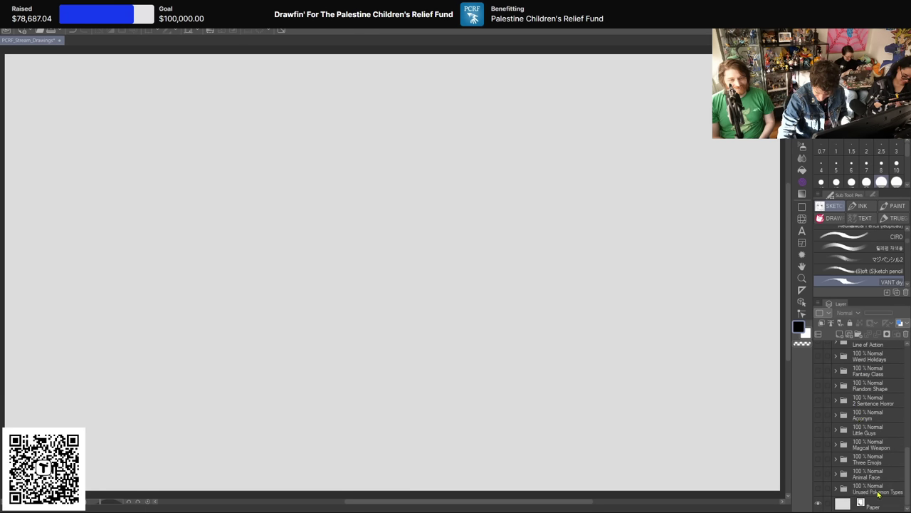
pyautogui.scroll(1, 879, 413)
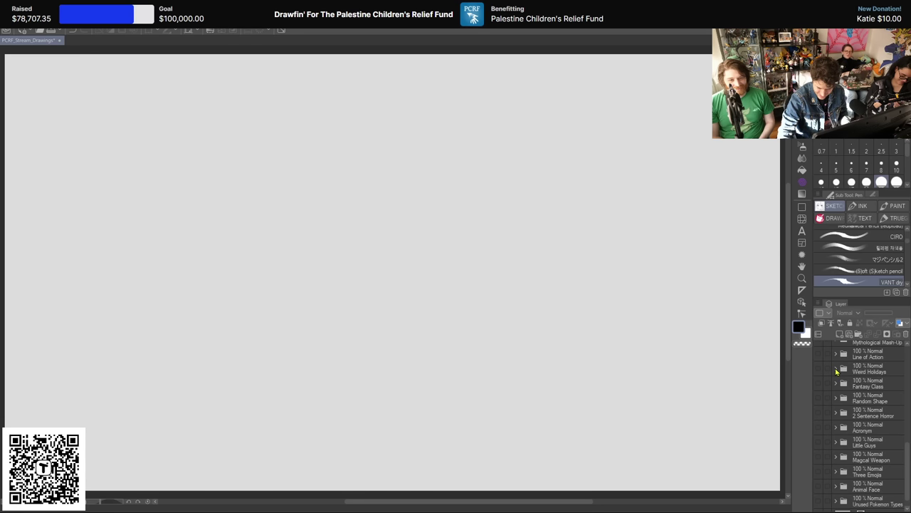
pyautogui.click(837, 369)
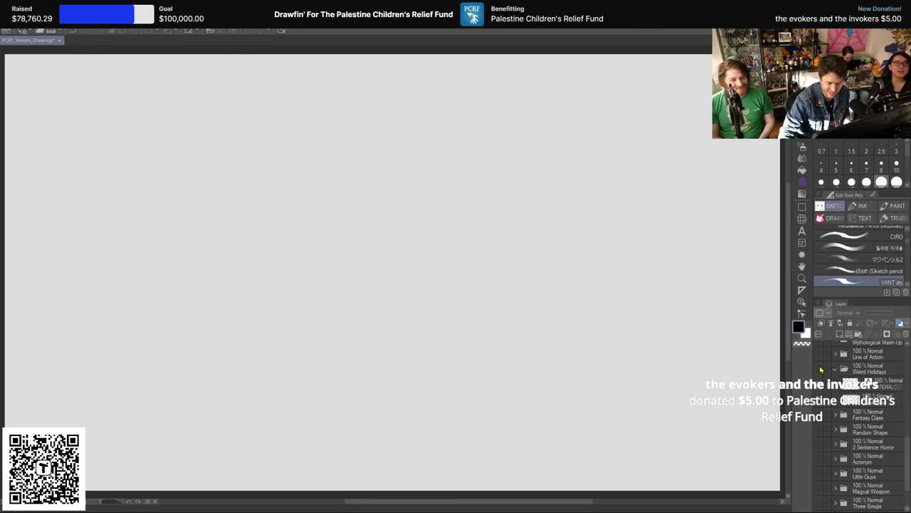
pyautogui.click(820, 369)
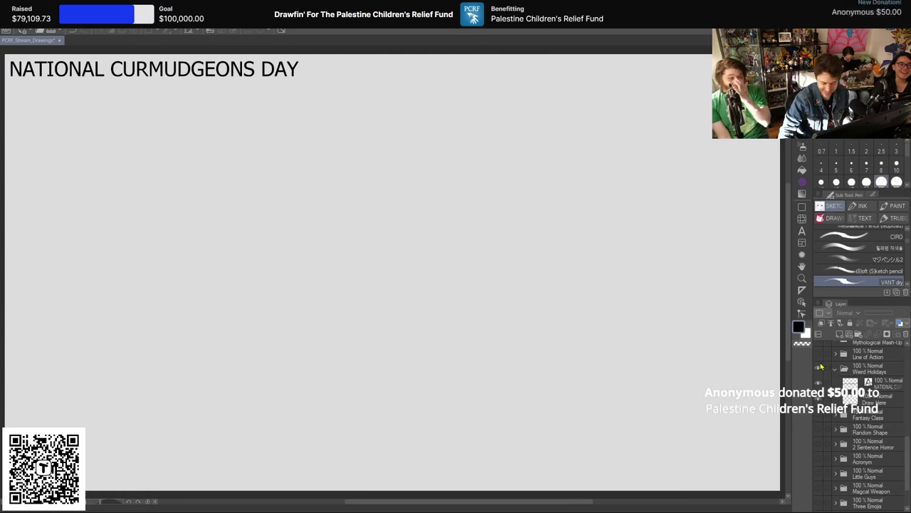
# Step: Select the Draw Here layer in Weird Holidays and choose the Jacob Brush, trying one stroke and undoing it
pyautogui.click(885, 402)
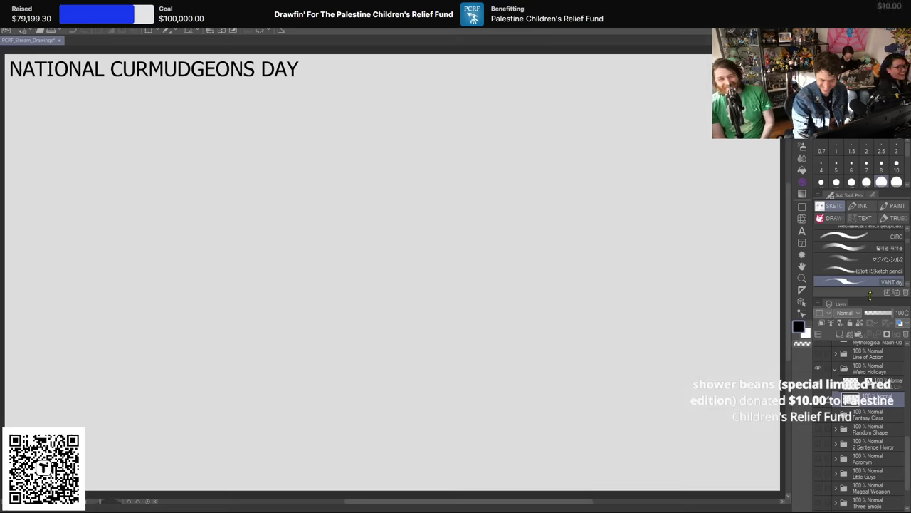
pyautogui.click(839, 218)
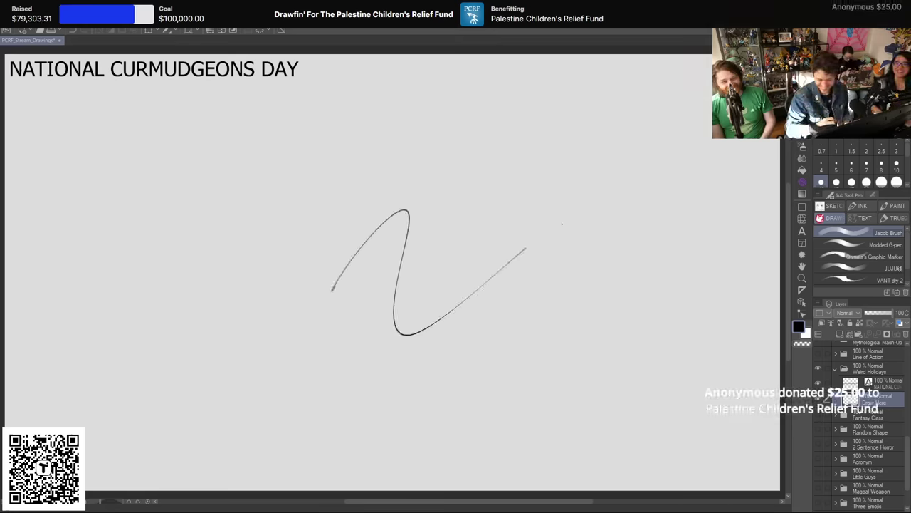
pyautogui.hotkey('ctrl', 'z')
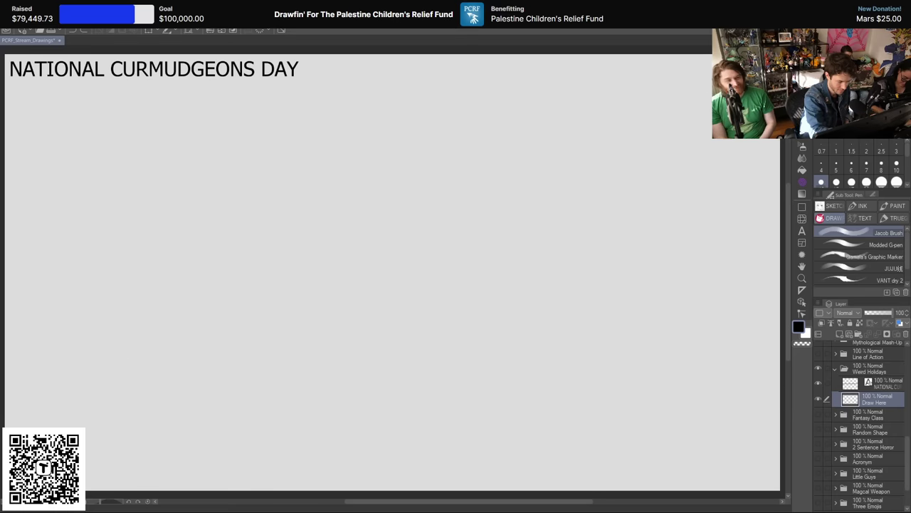
# Step: Sketch a large round head with a big protruding chin and a drooping jowl on each side
pyautogui.moveTo(388, 321)
pyautogui.mouseDown()
pyautogui.moveTo(320, 306)
pyautogui.moveTo(484, 211)
pyautogui.mouseUp()
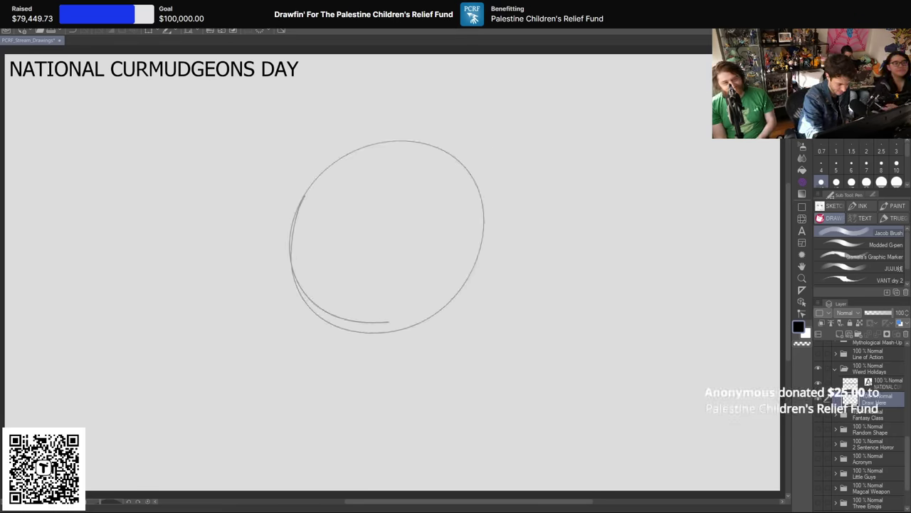
pyautogui.moveTo(366, 280)
pyautogui.mouseDown()
pyautogui.moveTo(290, 294)
pyautogui.moveTo(271, 352)
pyautogui.moveTo(335, 385)
pyautogui.mouseUp()
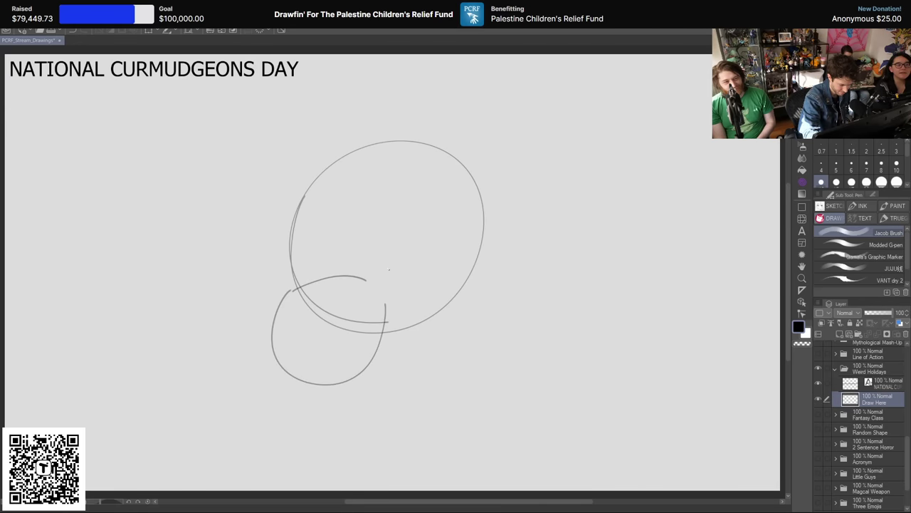
pyautogui.hotkey('ctrl', 'z')
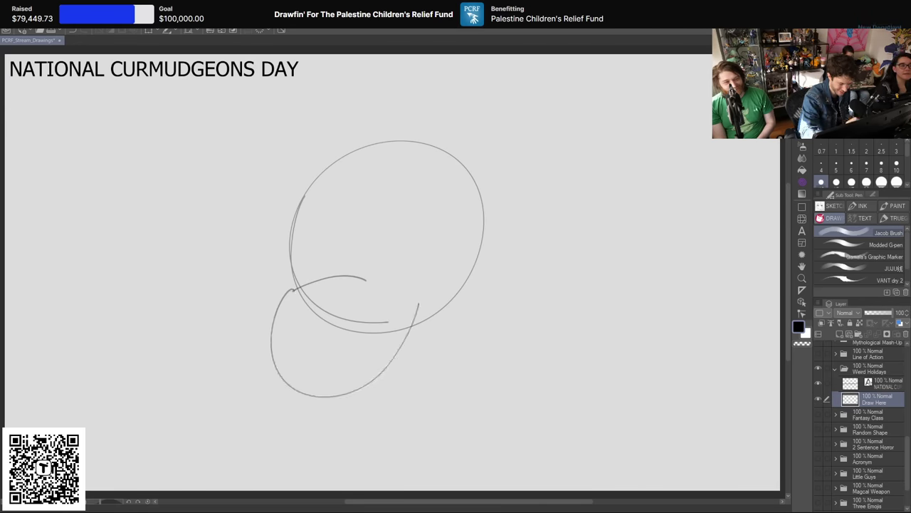
pyautogui.moveTo(275, 317)
pyautogui.mouseDown()
pyautogui.moveTo(227, 284)
pyautogui.moveTo(294, 213)
pyautogui.mouseUp()
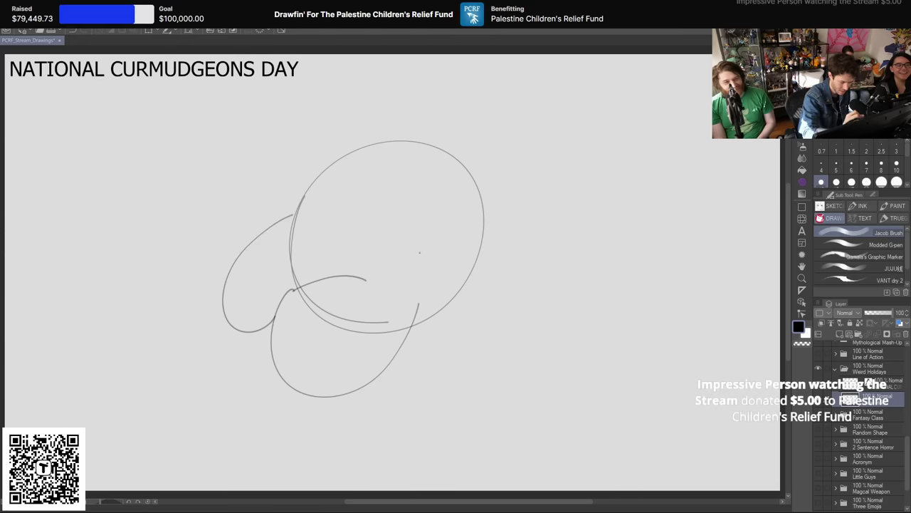
pyautogui.moveTo(370, 274); pyautogui.dragTo(394, 303)
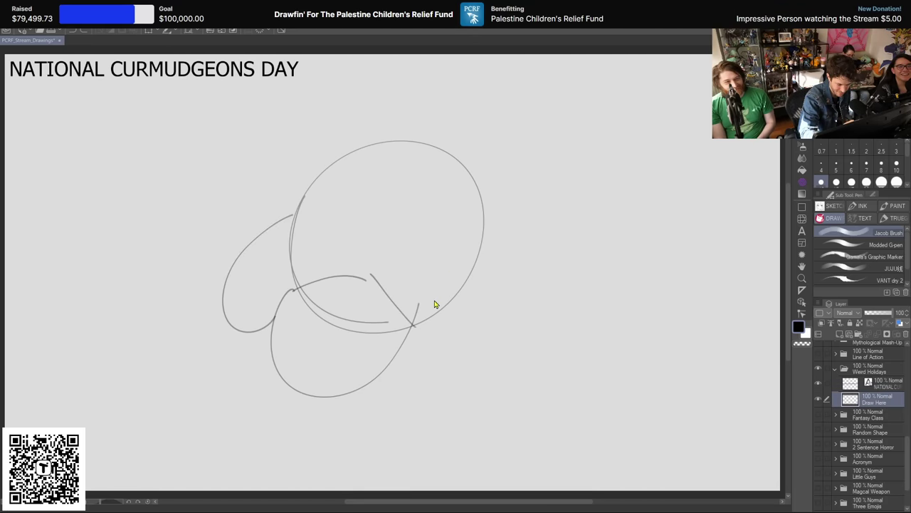
pyautogui.moveTo(486, 217); pyautogui.dragTo(413, 326)
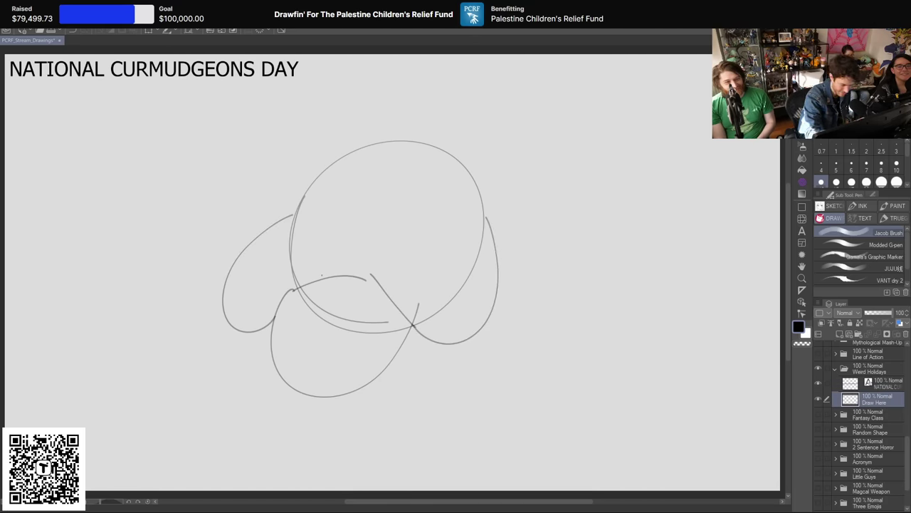
# Step: Draw a large bulbous nose with a nostril over the face and erase the overlapping head and chin construction lines
pyautogui.moveTo(294, 221)
pyautogui.mouseDown()
pyautogui.moveTo(266, 268)
pyautogui.moveTo(318, 195)
pyautogui.moveTo(367, 207)
pyautogui.moveTo(369, 199)
pyautogui.moveTo(360, 224)
pyautogui.moveTo(386, 236)
pyautogui.mouseUp()
pyautogui.hotkey('ctrl', 'z')
pyautogui.press('e')
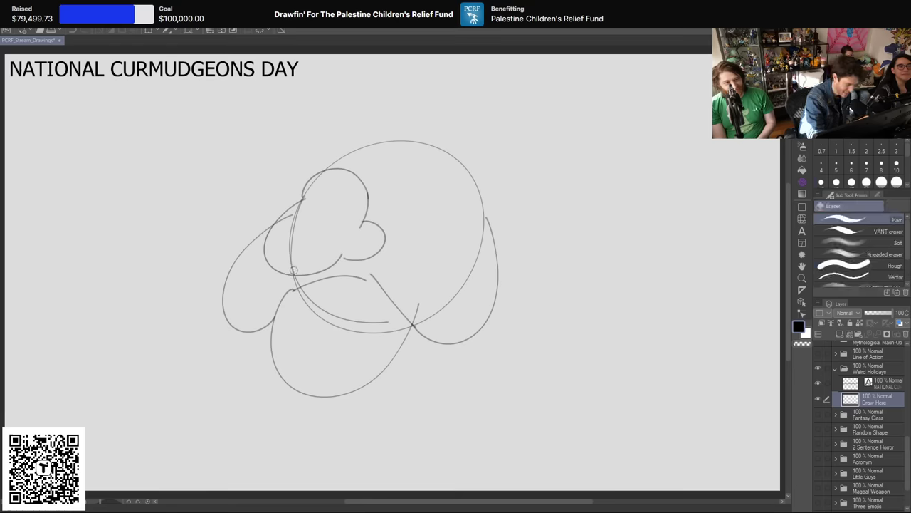
pyautogui.moveTo(294, 226); pyautogui.dragTo(301, 204)
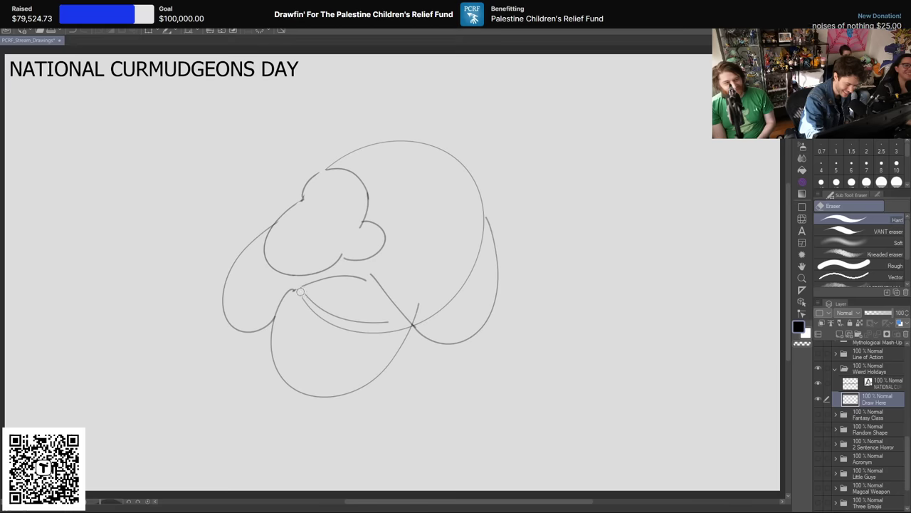
pyautogui.moveTo(388, 304)
pyautogui.mouseDown()
pyautogui.moveTo(337, 328)
pyautogui.moveTo(391, 333)
pyautogui.moveTo(418, 303)
pyautogui.moveTo(419, 323)
pyautogui.moveTo(415, 298)
pyautogui.moveTo(454, 298)
pyautogui.moveTo(485, 241)
pyautogui.mouseUp()
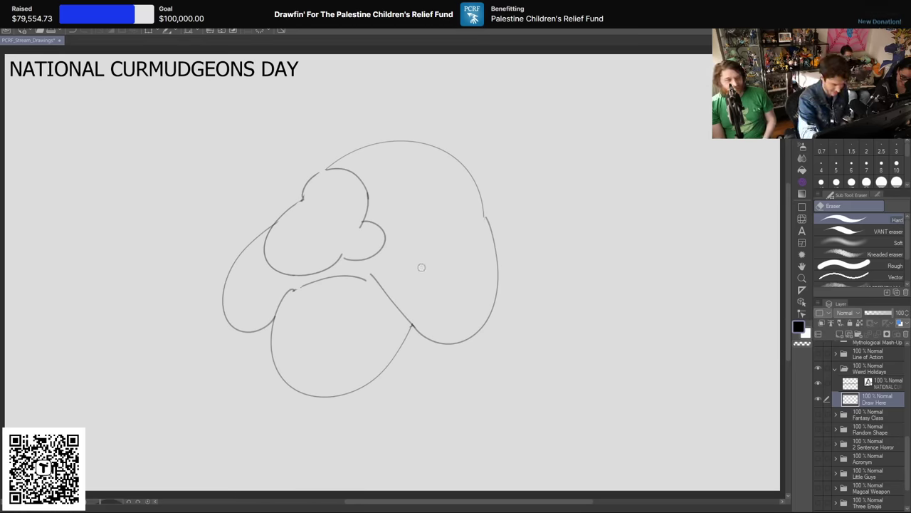
# Step: Draw a round bulging eye on each side of the nose with a narrow, half-closed lid opening across each
pyautogui.press('p')
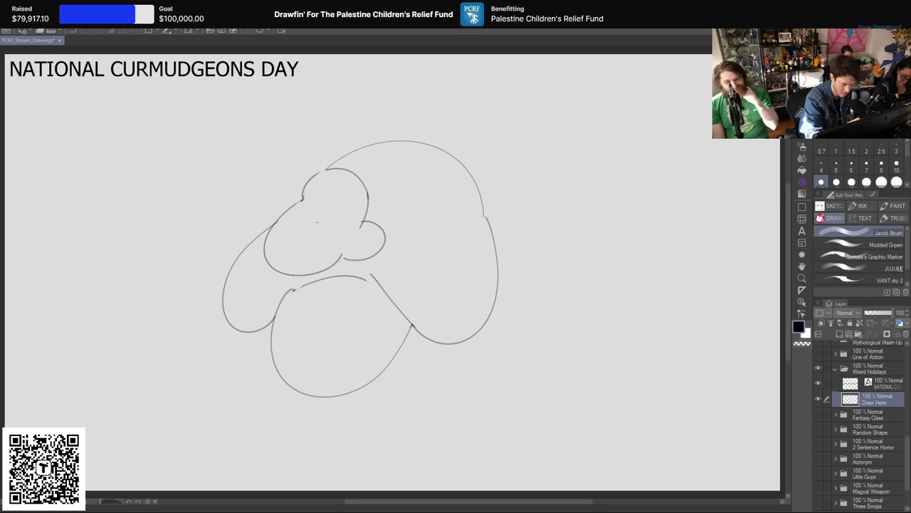
pyautogui.moveTo(278, 162); pyautogui.dragTo(316, 171)
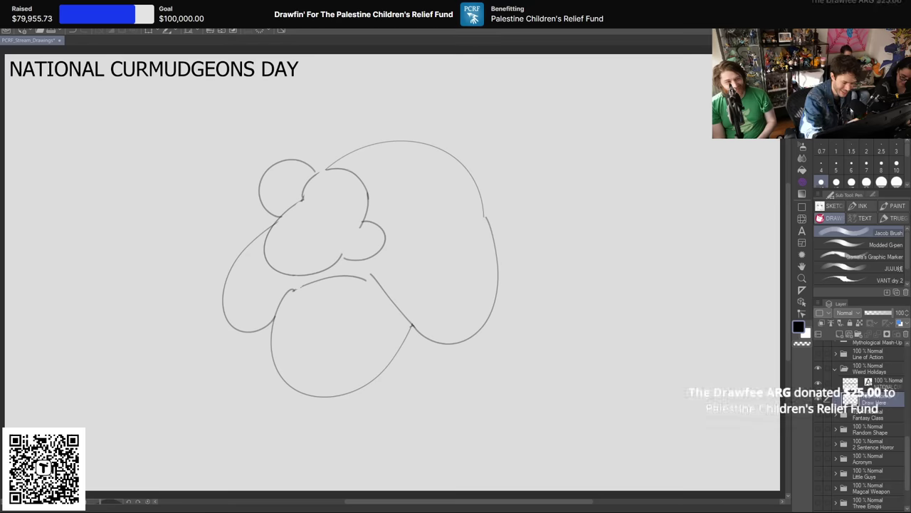
pyautogui.moveTo(426, 181); pyautogui.dragTo(430, 220)
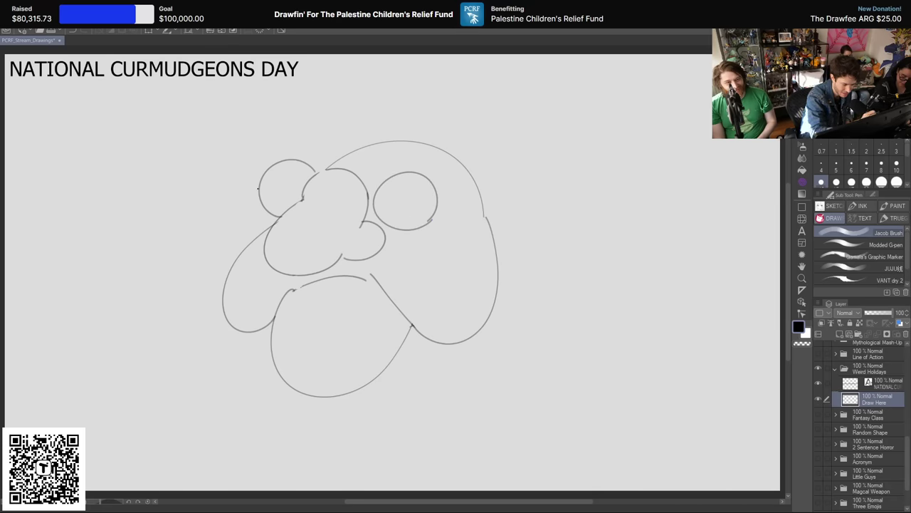
pyautogui.moveTo(258, 189); pyautogui.dragTo(314, 186)
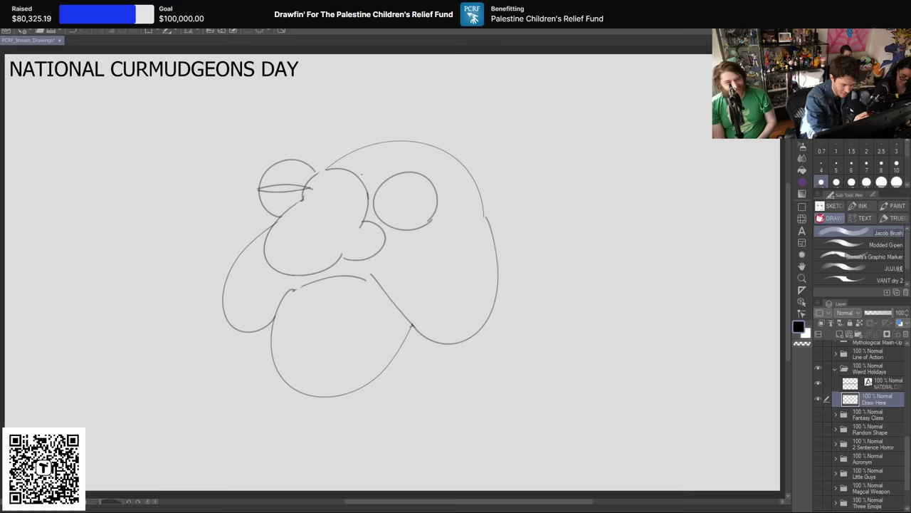
pyautogui.moveTo(373, 196); pyautogui.dragTo(439, 206)
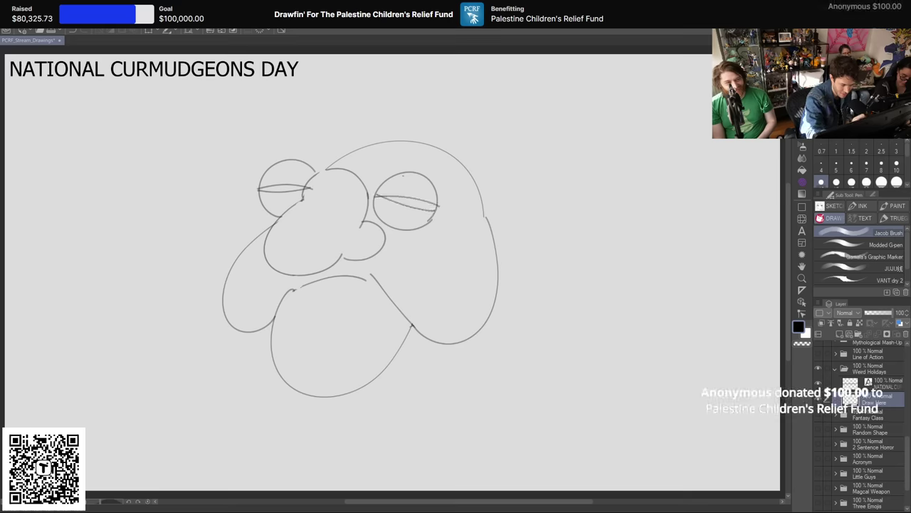
# Step: Draw shaded irises in both eye openings and add crease lines on the eyelids and the bridge of the nose
pyautogui.moveTo(374, 203); pyautogui.dragTo(440, 205)
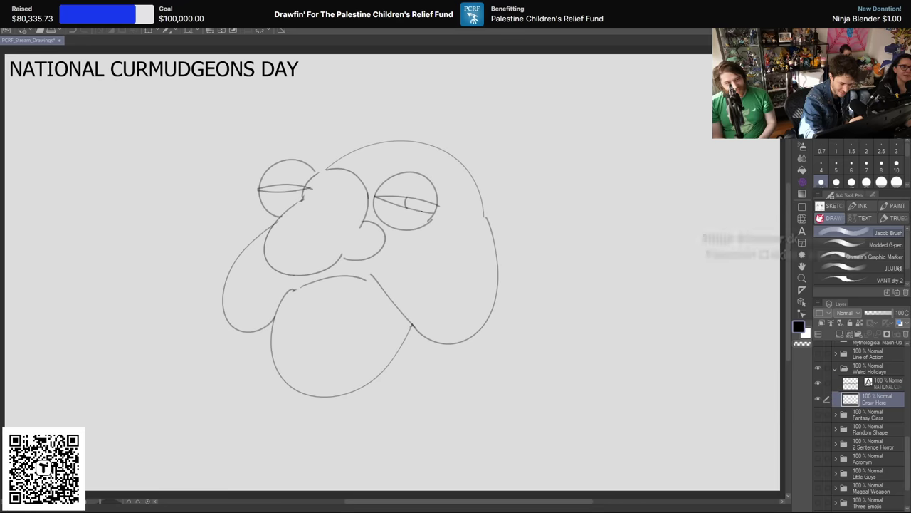
pyautogui.moveTo(422, 200); pyautogui.dragTo(423, 207)
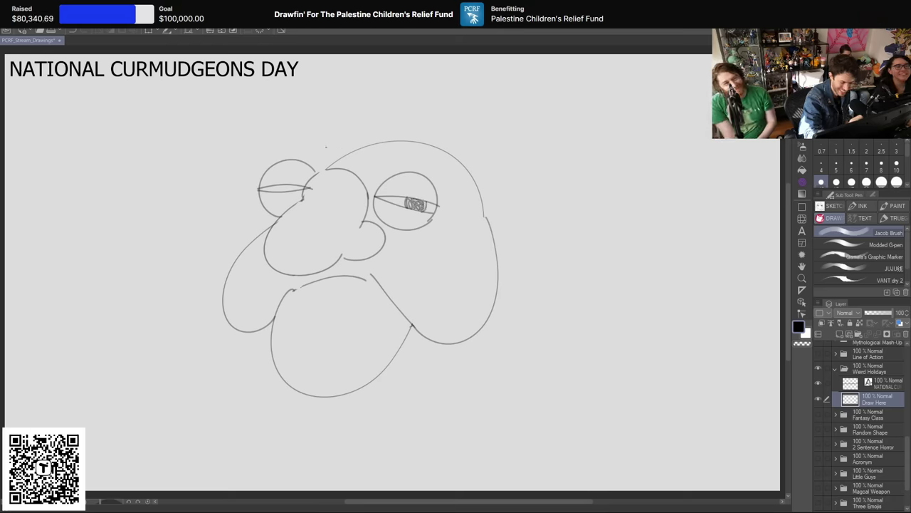
pyautogui.moveTo(282, 185); pyautogui.dragTo(282, 191)
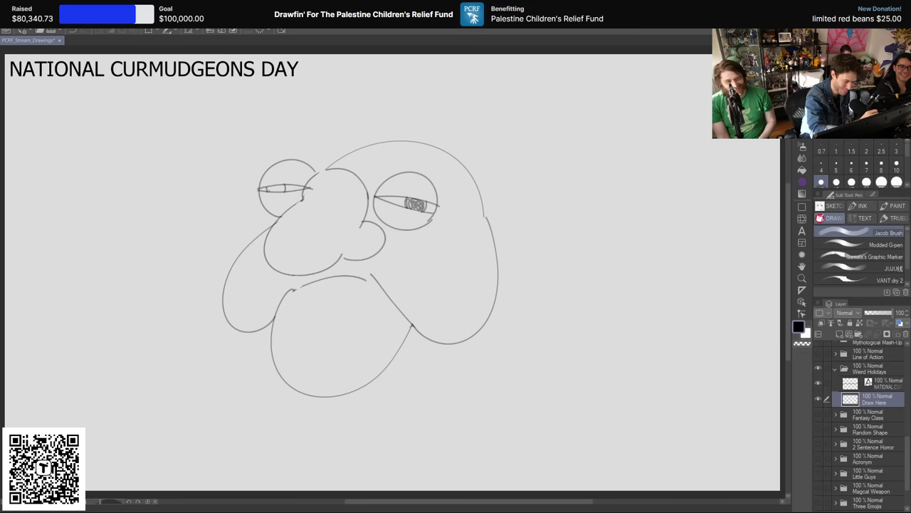
pyautogui.moveTo(269, 188)
pyautogui.mouseDown()
pyautogui.moveTo(340, 210)
pyautogui.moveTo(338, 200)
pyautogui.mouseUp()
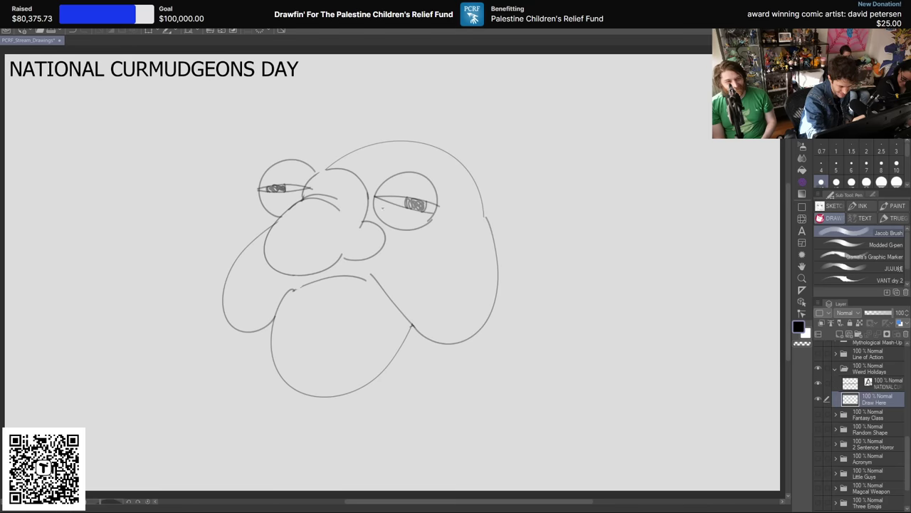
pyautogui.moveTo(383, 206); pyautogui.dragTo(430, 222)
pyautogui.moveTo(390, 191); pyautogui.dragTo(418, 187)
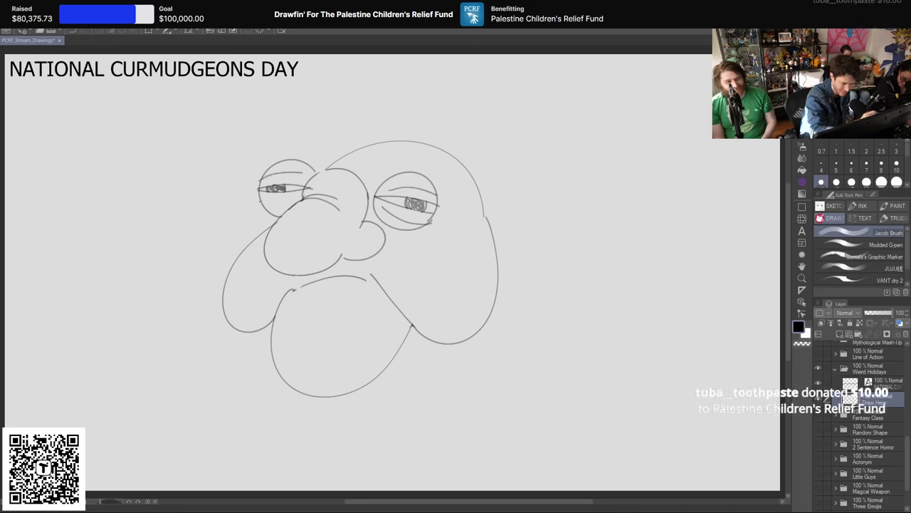
pyautogui.moveTo(260, 199); pyautogui.dragTo(296, 203)
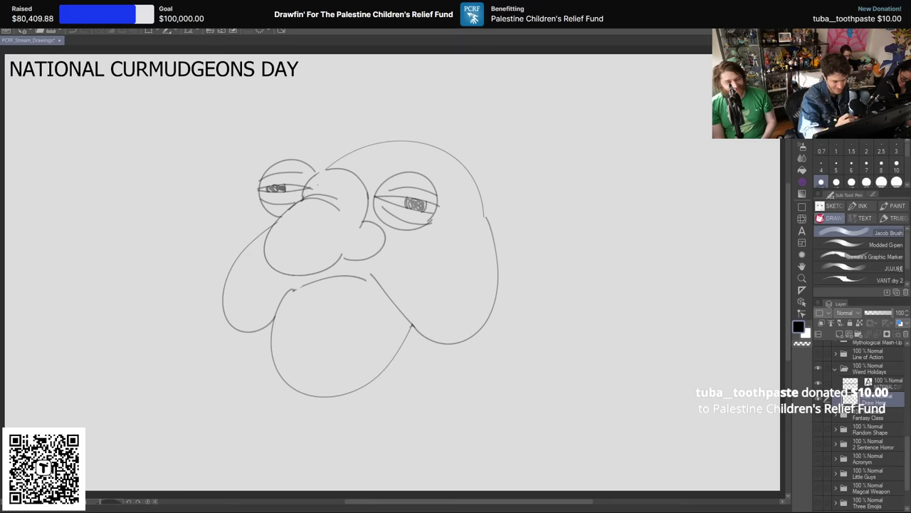
# Step: Erase the diagonal line between mouth and jowl and replace it with a steeper cheek fold running down from the nostril
pyautogui.press('e')
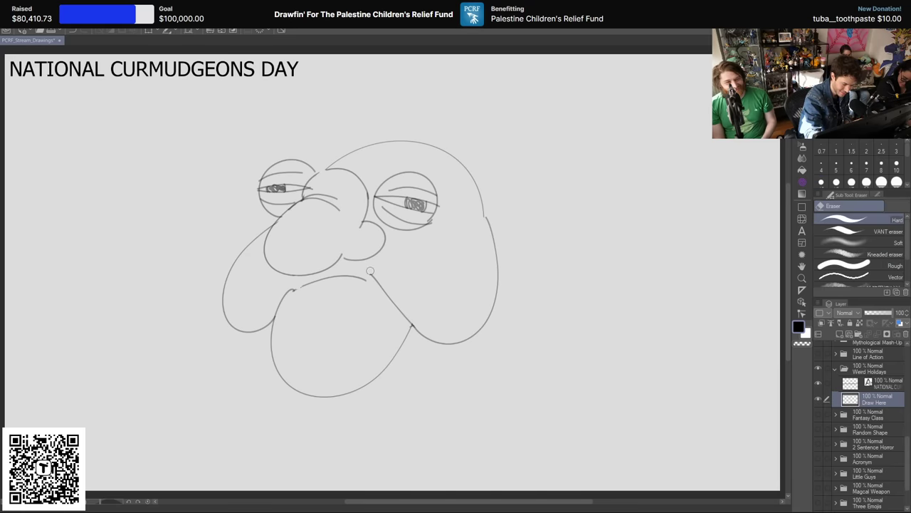
pyautogui.moveTo(370, 271); pyautogui.dragTo(407, 319)
pyautogui.press('p')
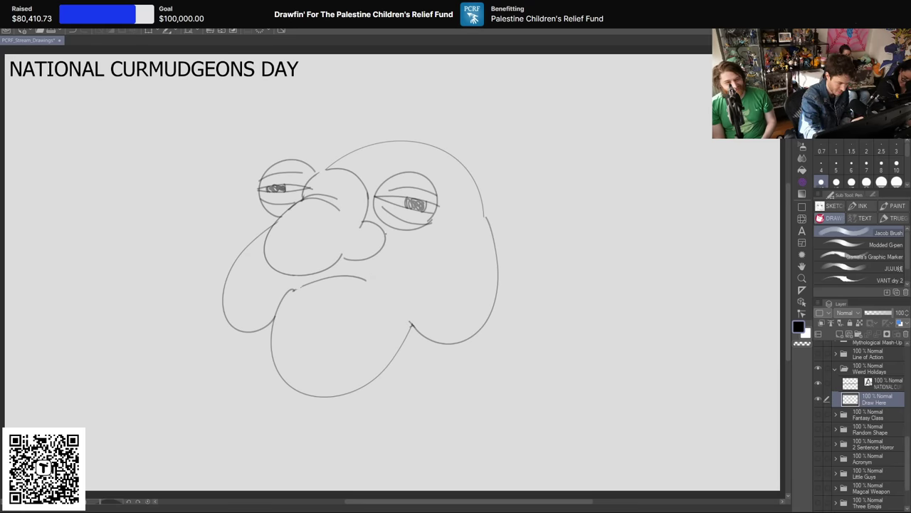
pyautogui.moveTo(396, 273); pyautogui.dragTo(405, 304)
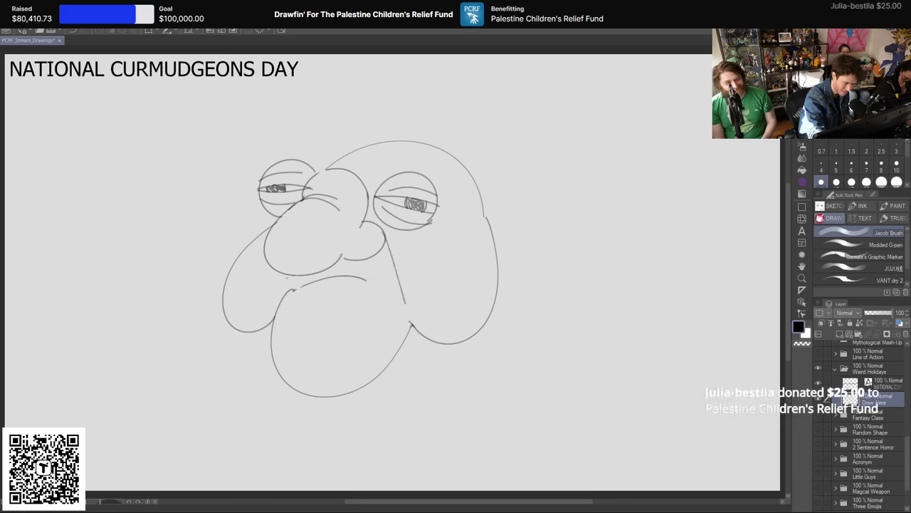
# Step: Draw a small upper lip under the nose and a short crease at the corner of the frowning mouth
pyautogui.moveTo(285, 276); pyautogui.dragTo(294, 289)
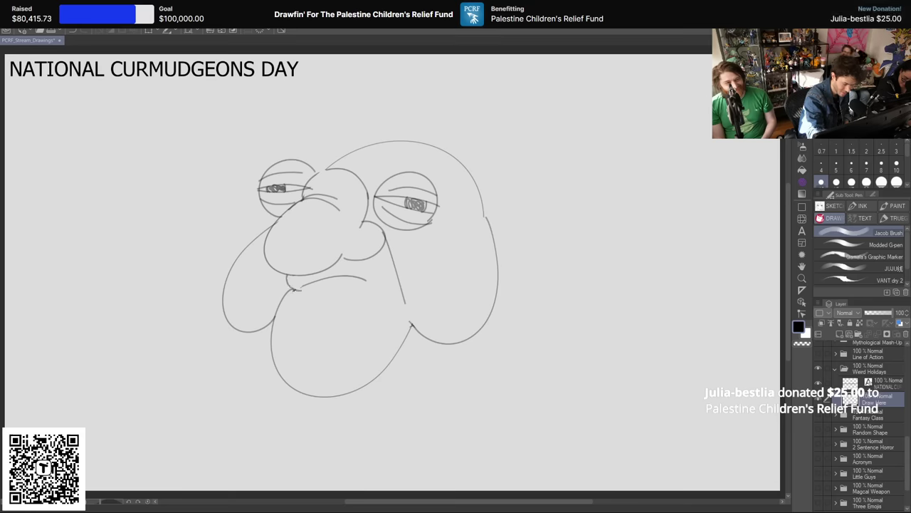
pyautogui.press('e')
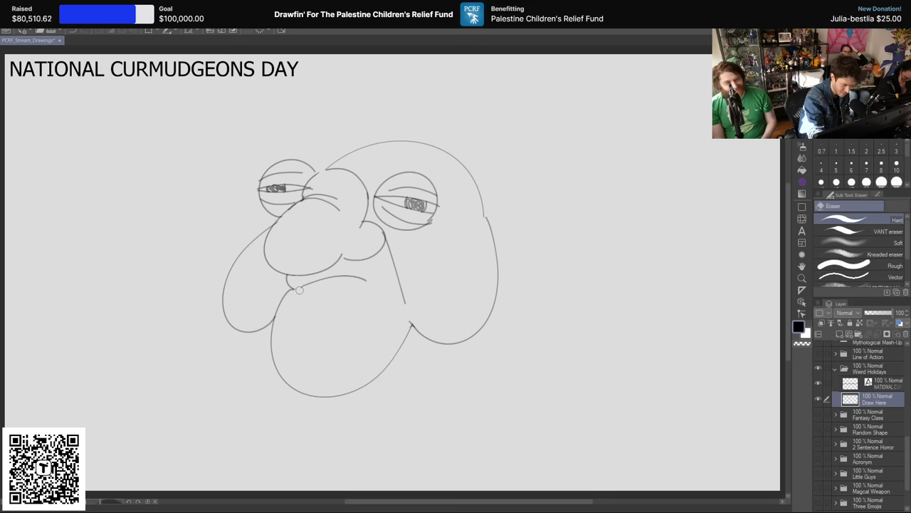
pyautogui.press('p')
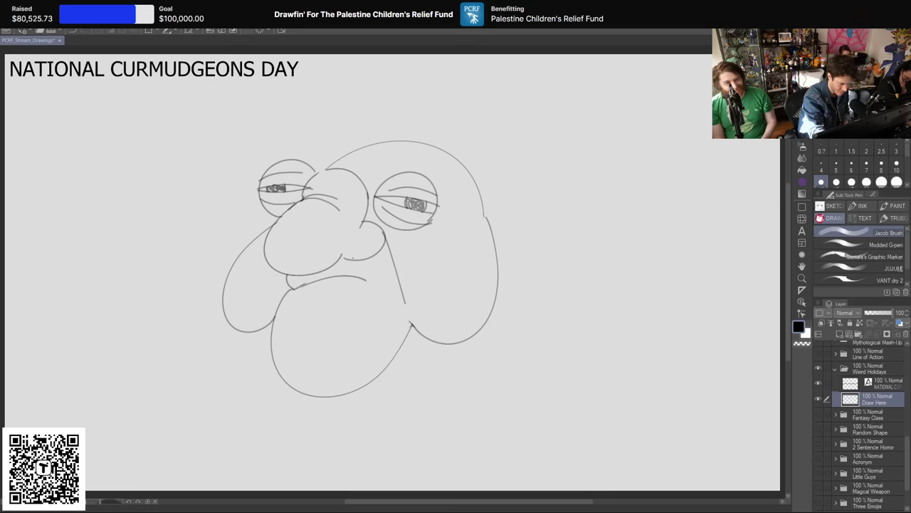
pyautogui.moveTo(360, 270); pyautogui.dragTo(369, 292)
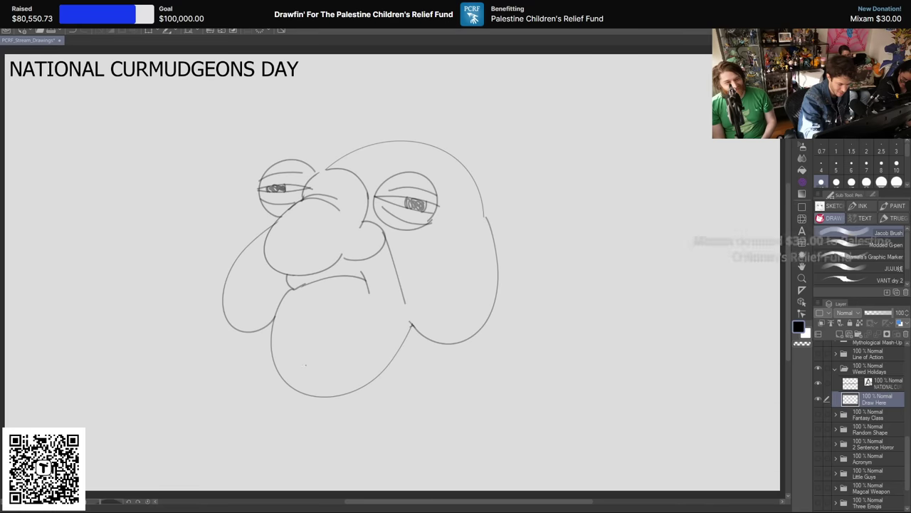
# Step: Draw three wavy wrinkle lines on the chin and a sagging bag under the eye nearest the cheek
pyautogui.moveTo(291, 346); pyautogui.dragTo(294, 367)
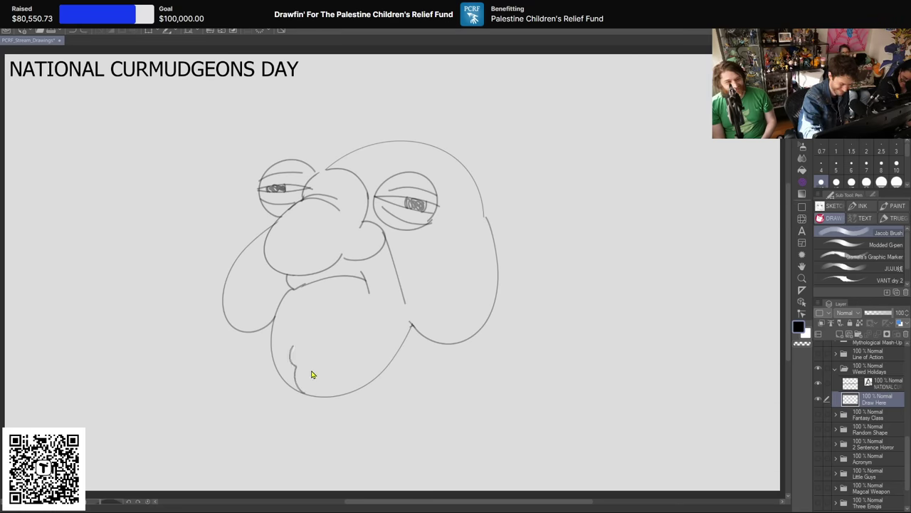
pyautogui.moveTo(308, 354)
pyautogui.mouseDown()
pyautogui.moveTo(319, 392)
pyautogui.moveTo(348, 389)
pyautogui.mouseUp()
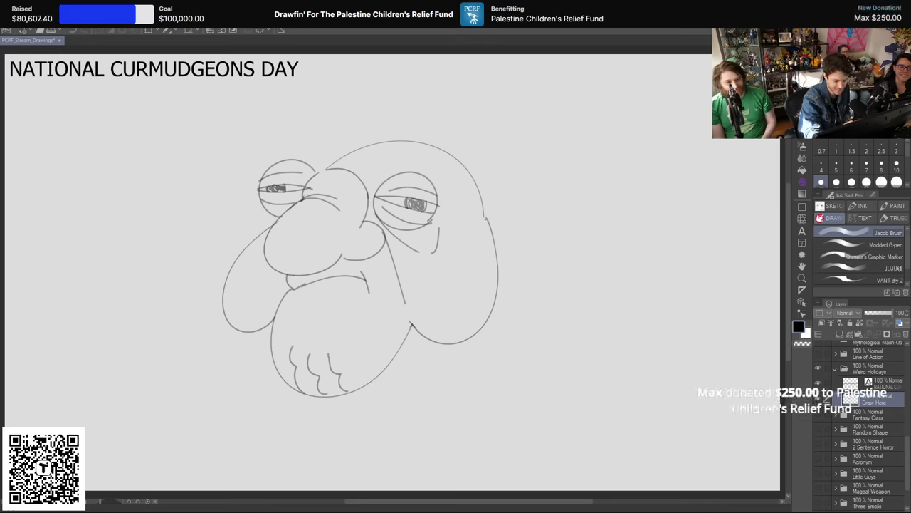
# Step: Draw a large ear with a long lobe behind the jowl and add its inner fold lines
pyautogui.moveTo(483, 213)
pyautogui.mouseDown()
pyautogui.moveTo(527, 223)
pyautogui.moveTo(517, 238)
pyautogui.moveTo(535, 264)
pyautogui.moveTo(498, 300)
pyautogui.mouseUp()
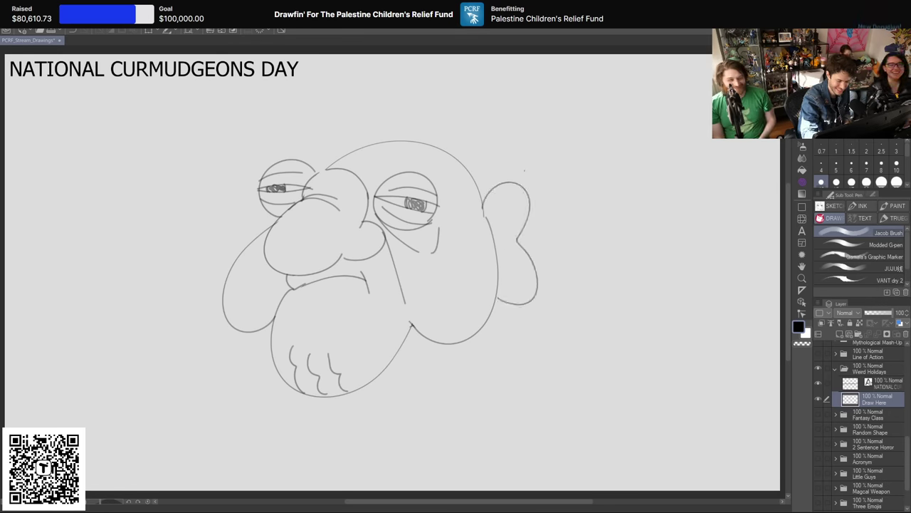
pyautogui.moveTo(525, 201); pyautogui.dragTo(528, 213)
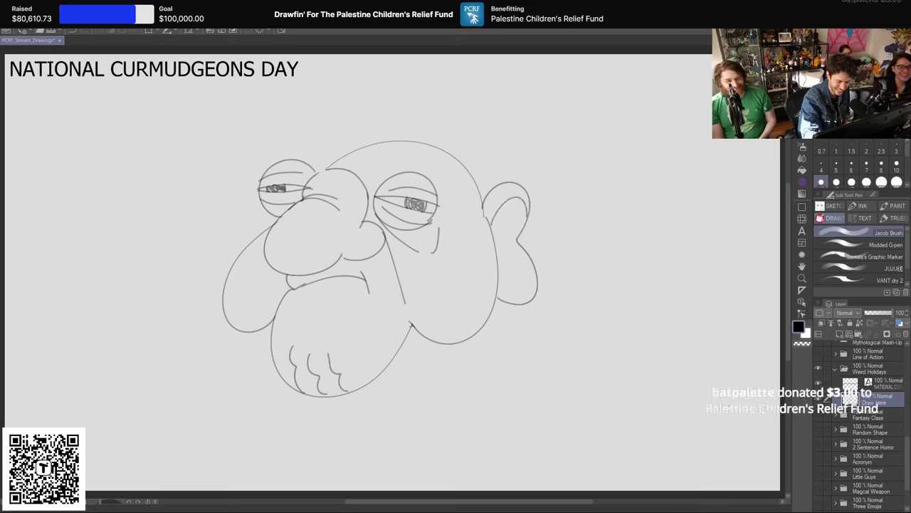
pyautogui.moveTo(498, 252); pyautogui.dragTo(502, 286)
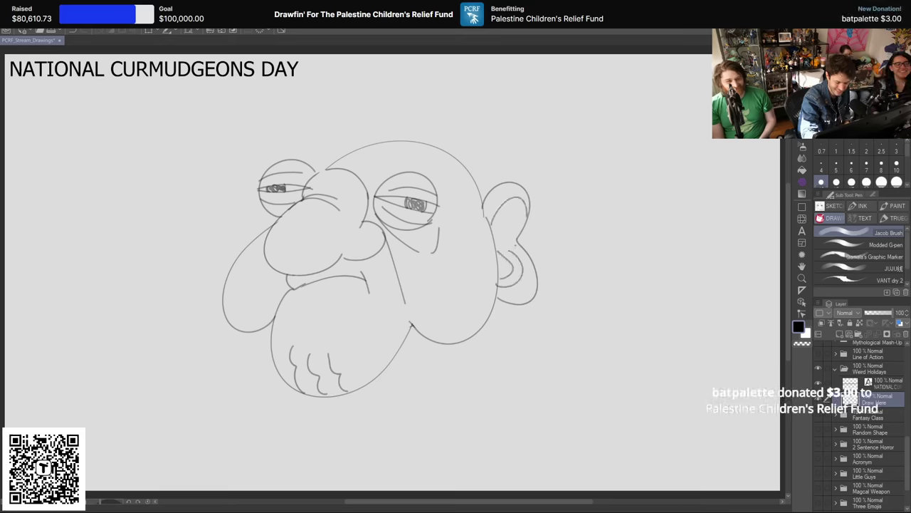
pyautogui.moveTo(497, 254); pyautogui.dragTo(503, 279)
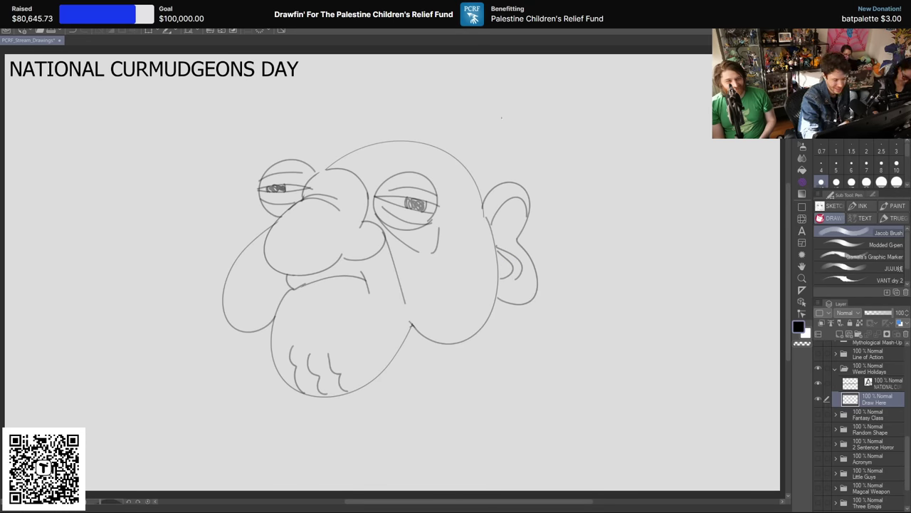
# Step: Erase the curved top outline of the head from the nose bridge back to the ear
pyautogui.press('e')
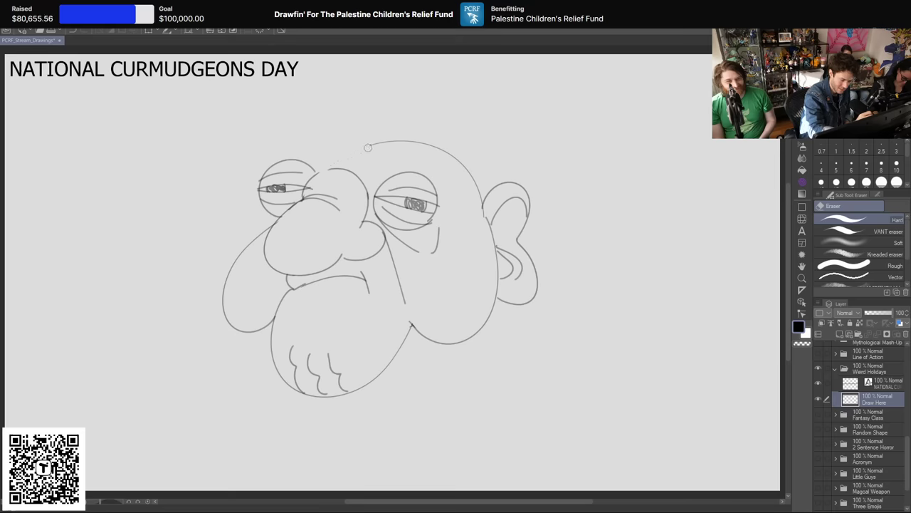
pyautogui.moveTo(458, 155); pyautogui.dragTo(385, 143)
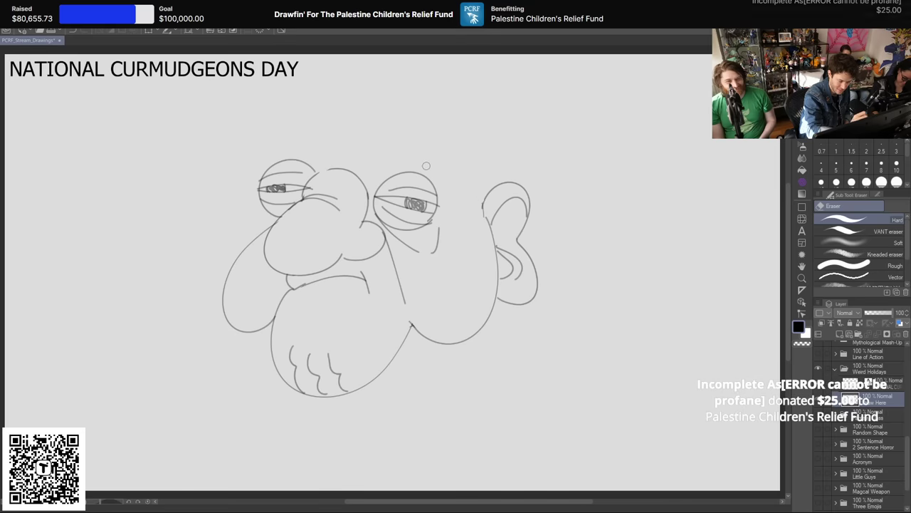
# Step: Draw a thick rounded eyebrow above each eye and erase the eye outline where it overlaps the brow
pyautogui.press('p')
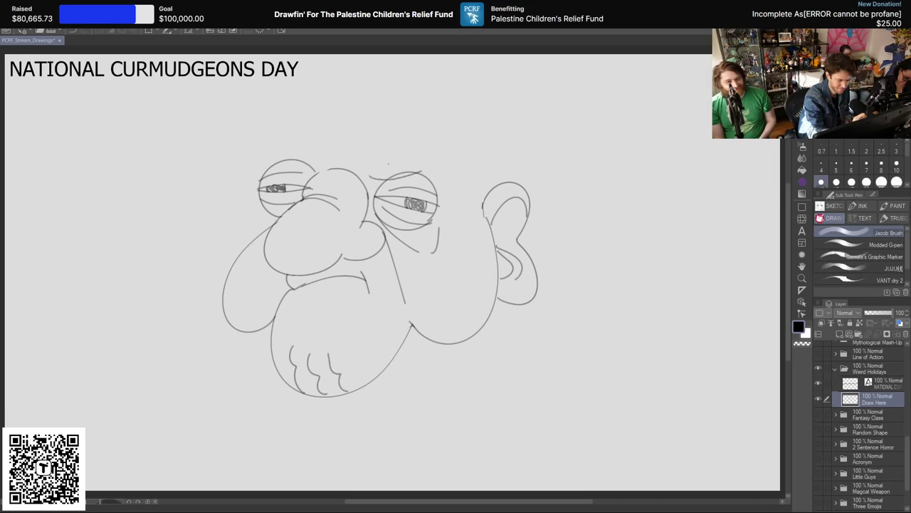
pyautogui.moveTo(368, 177); pyautogui.dragTo(391, 155)
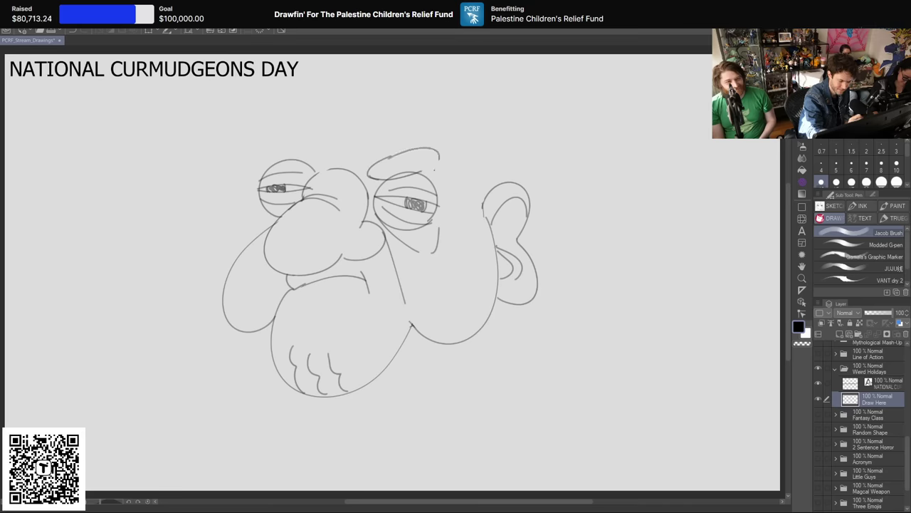
pyautogui.moveTo(286, 163); pyautogui.dragTo(322, 152)
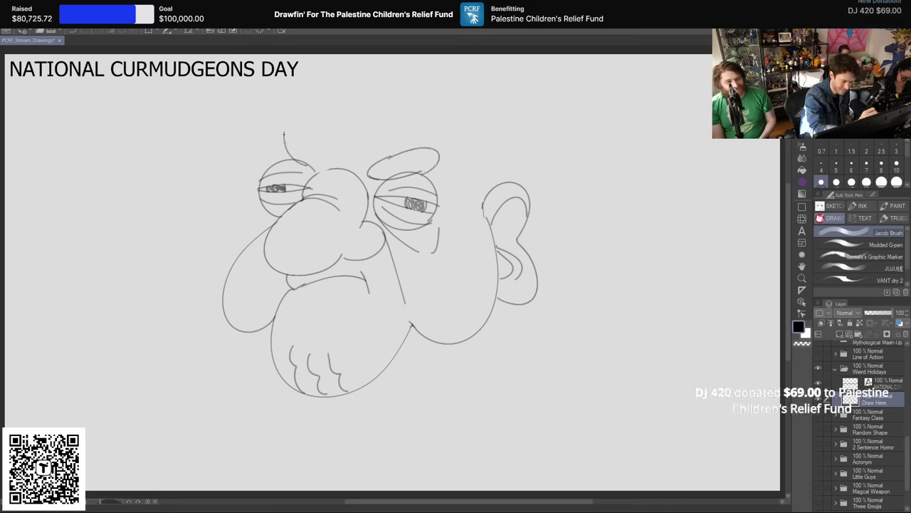
pyautogui.press('e')
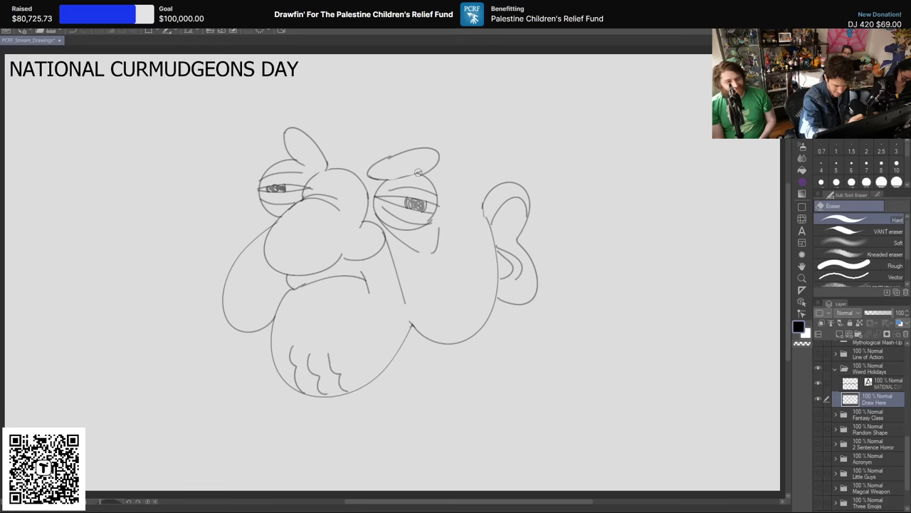
# Step: Draw wavy forehead wrinkles above both eyebrows and start the curved outline of the brow on the far side of the head
pyautogui.press('p')
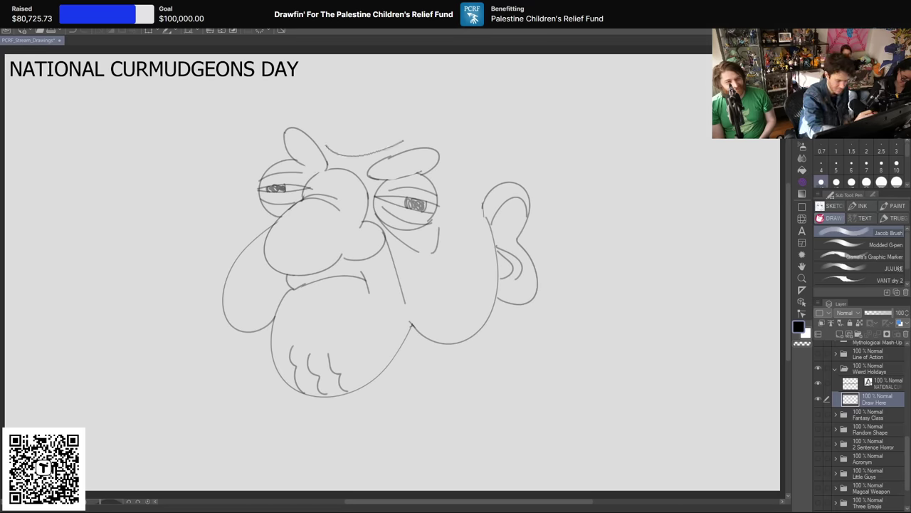
pyautogui.moveTo(320, 146); pyautogui.dragTo(416, 136)
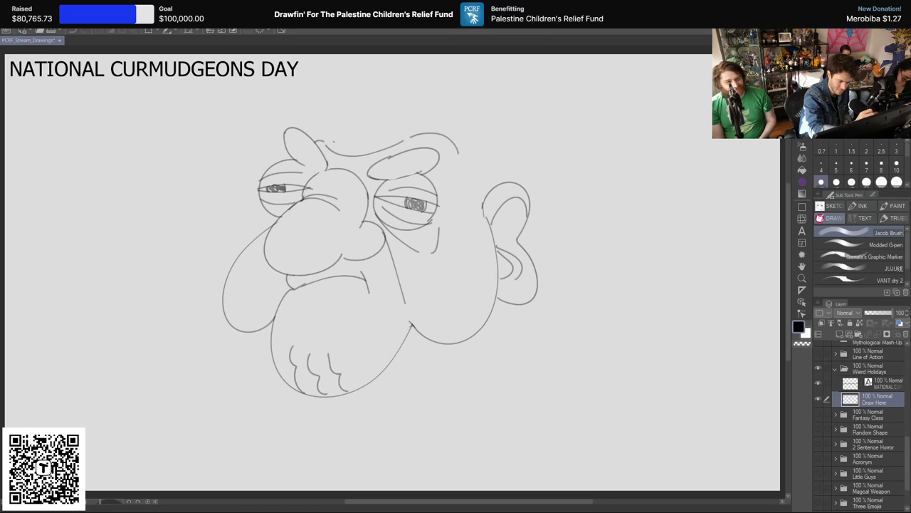
pyautogui.moveTo(332, 143); pyautogui.dragTo(417, 123)
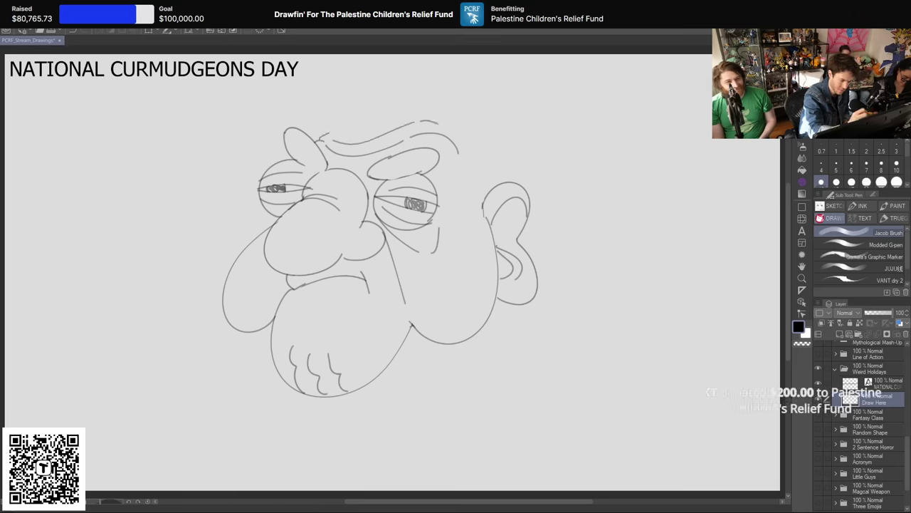
pyautogui.moveTo(329, 134); pyautogui.dragTo(347, 120)
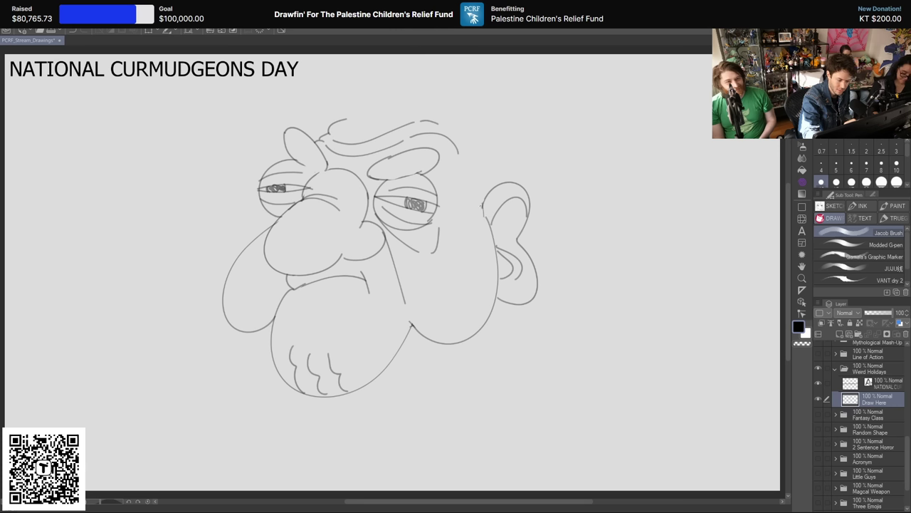
# Step: Draw a spiky tuft of hair around the ear, from the temple up over it and down behind
pyautogui.moveTo(483, 202); pyautogui.dragTo(474, 227)
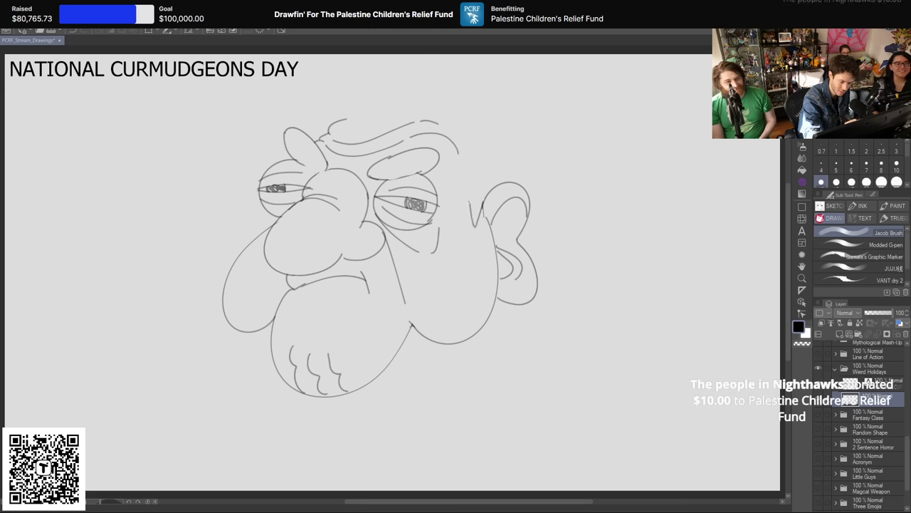
pyautogui.moveTo(453, 187); pyautogui.dragTo(461, 207)
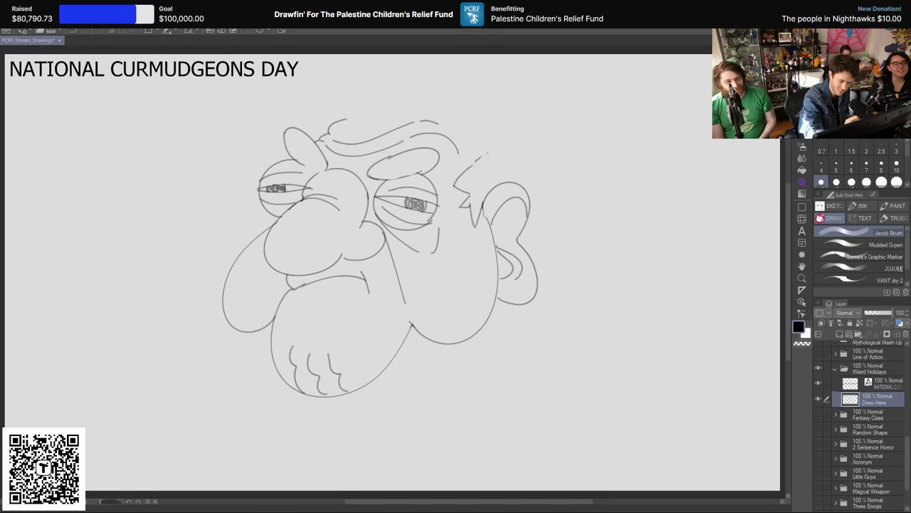
pyautogui.moveTo(495, 130)
pyautogui.mouseDown()
pyautogui.moveTo(528, 117)
pyautogui.moveTo(518, 141)
pyautogui.mouseUp()
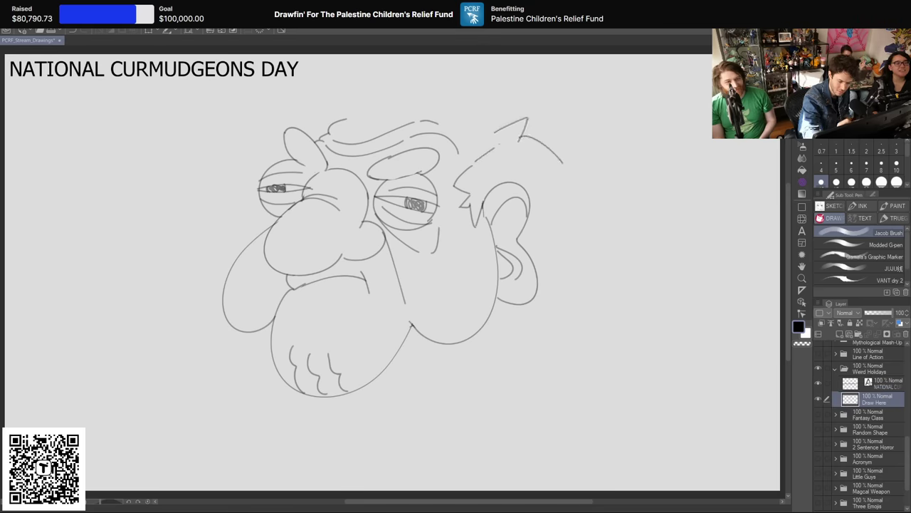
pyautogui.moveTo(556, 180); pyautogui.dragTo(533, 202)
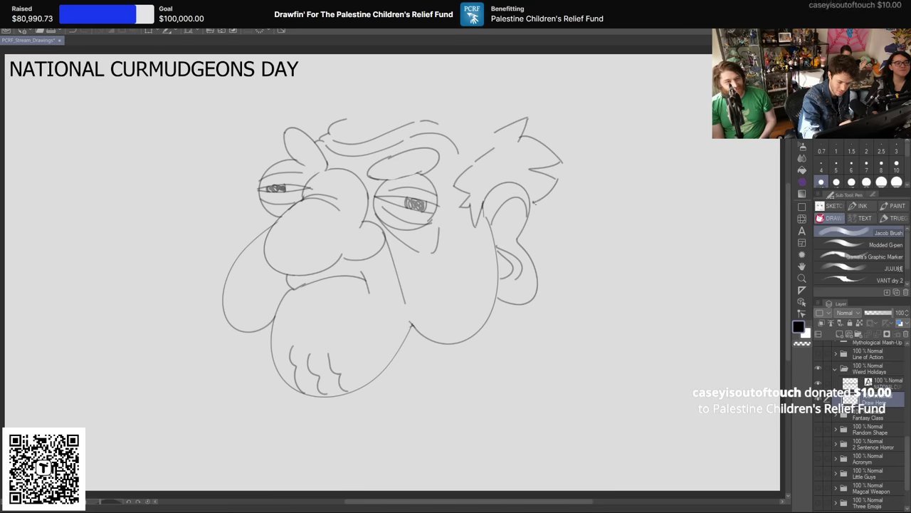
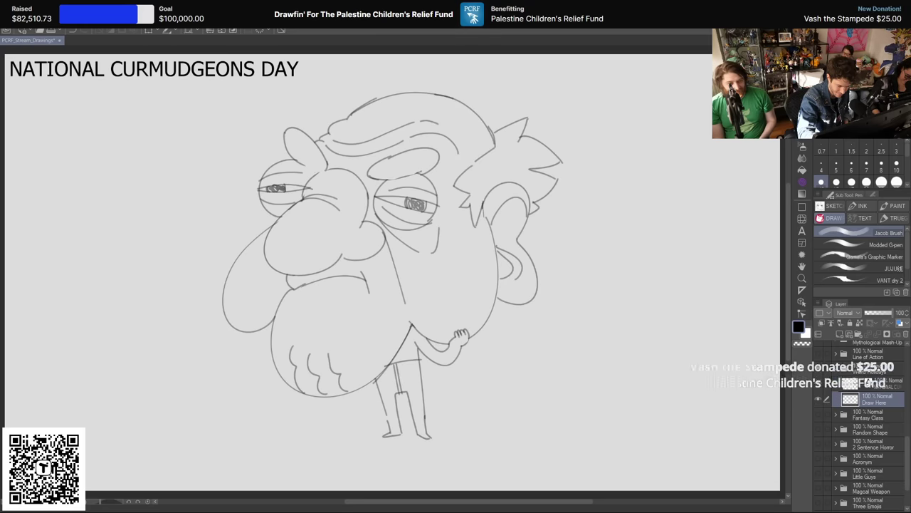
# Step: Add sock cuffs above the shoes and a seam with X-shaped stitches down the side of the head from scalp to jaw
pyautogui.moveTo(389, 432); pyautogui.dragTo(398, 429)
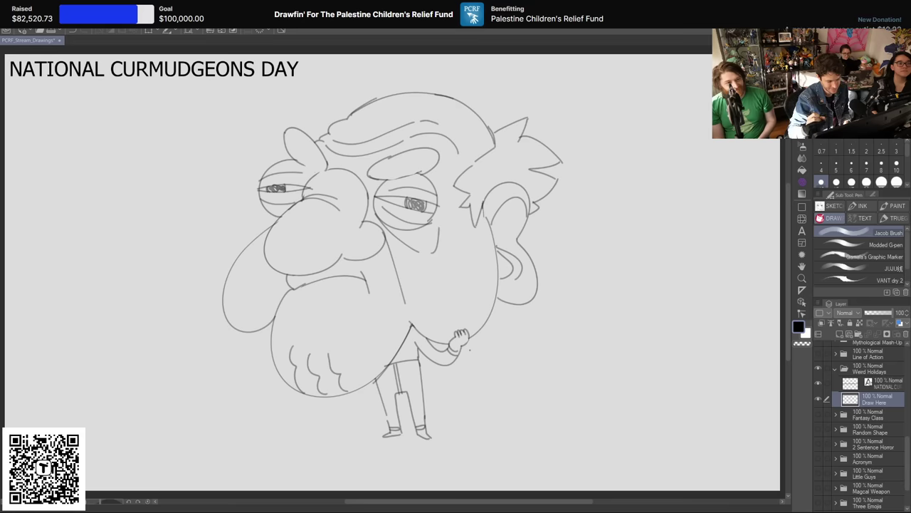
pyautogui.moveTo(476, 285)
pyautogui.mouseDown()
pyautogui.moveTo(462, 332)
pyautogui.moveTo(476, 305)
pyautogui.mouseUp()
pyautogui.hotkey('ctrl', 'z')
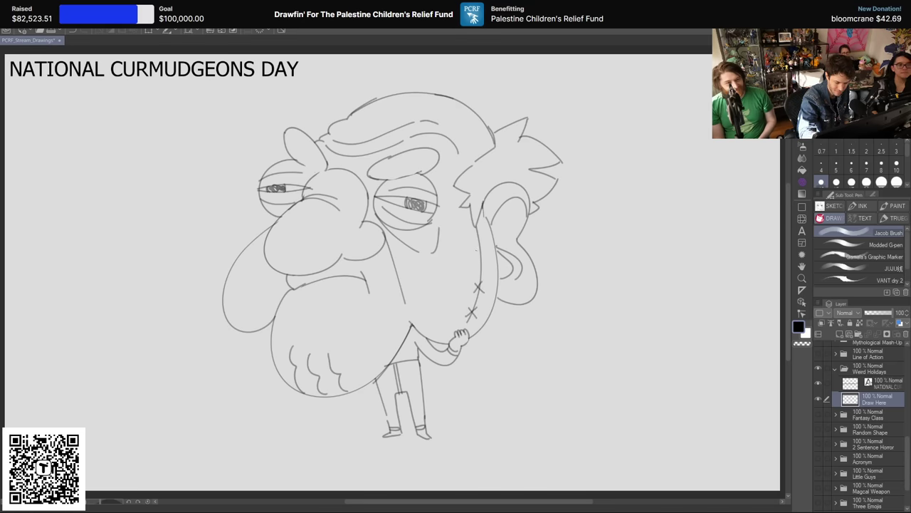
pyautogui.moveTo(463, 103); pyautogui.dragTo(476, 161)
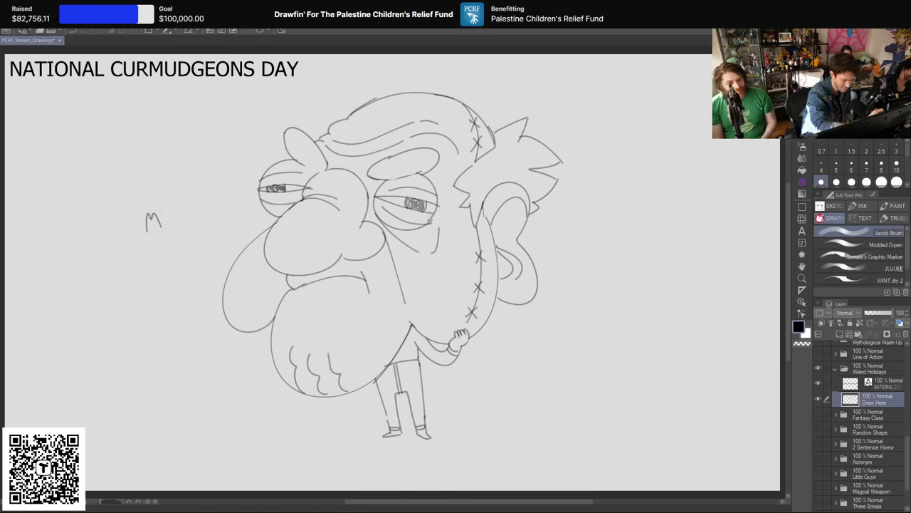
# Step: Letter "MYEHHH" in a speech bubble beside the face, and shift the whole drawing slightly down and to the right
pyautogui.moveTo(161, 214); pyautogui.dragTo(164, 220)
pyautogui.moveTo(169, 214)
pyautogui.mouseDown()
pyautogui.moveTo(165, 228)
pyautogui.moveTo(219, 218)
pyautogui.mouseUp()
pyautogui.moveTo(219, 212); pyautogui.dragTo(220, 226)
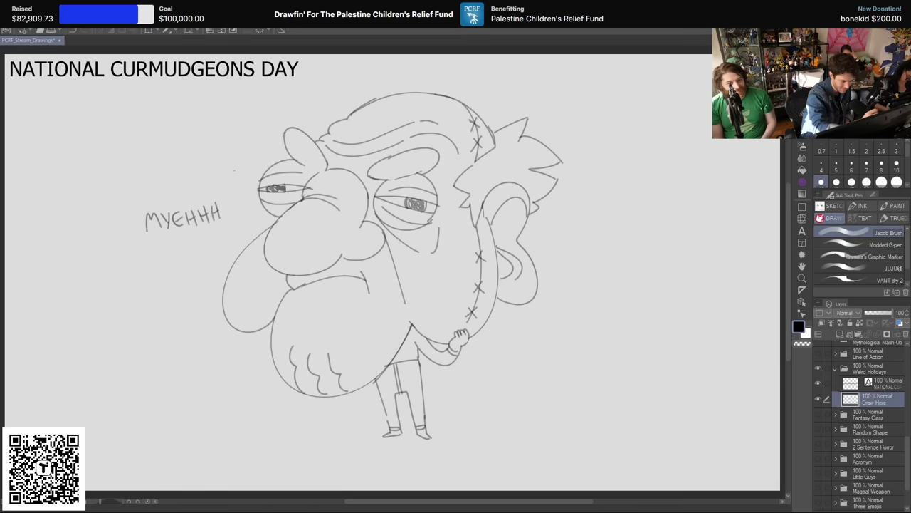
pyautogui.moveTo(131, 234)
pyautogui.mouseDown()
pyautogui.moveTo(158, 191)
pyautogui.moveTo(216, 184)
pyautogui.moveTo(236, 222)
pyautogui.mouseUp()
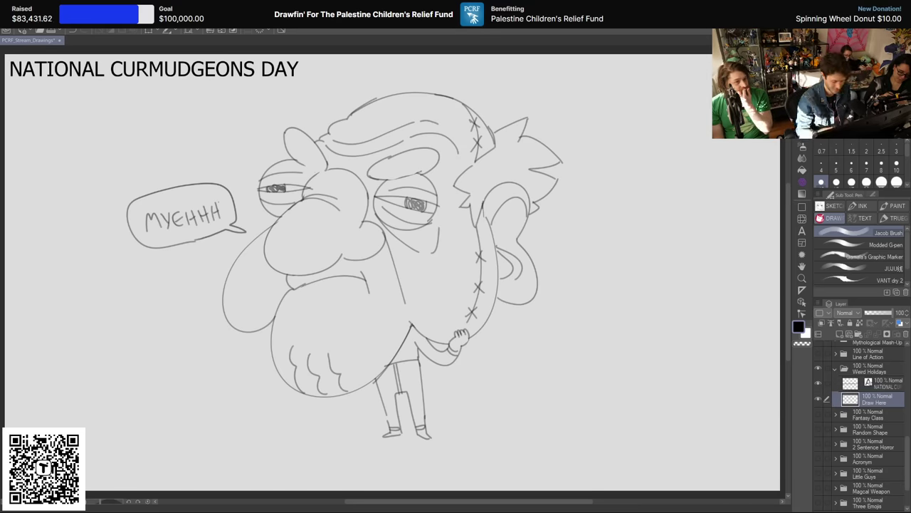
pyautogui.press('k')
pyautogui.moveTo(514, 251); pyautogui.dragTo(526, 262)
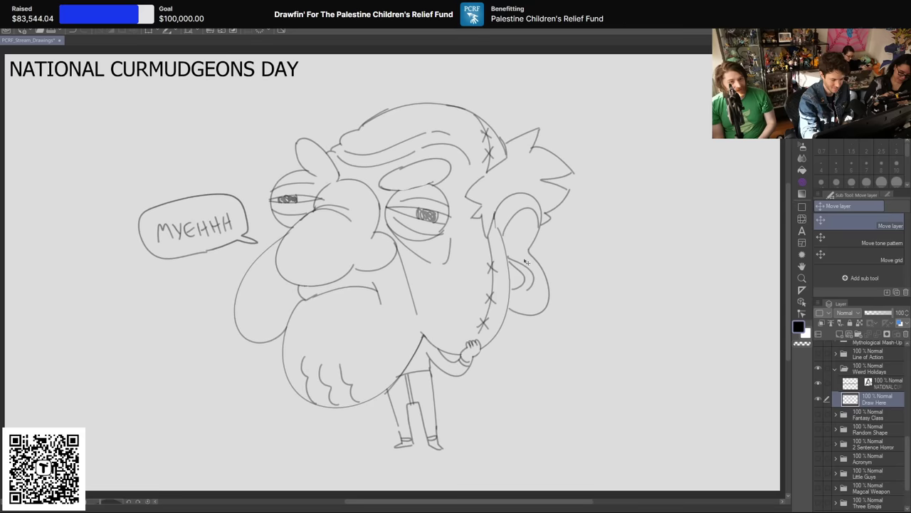
# Step: Add short hatch strokes along the upper lip and collapse the Weird Holidays layer folder
pyautogui.press('p')
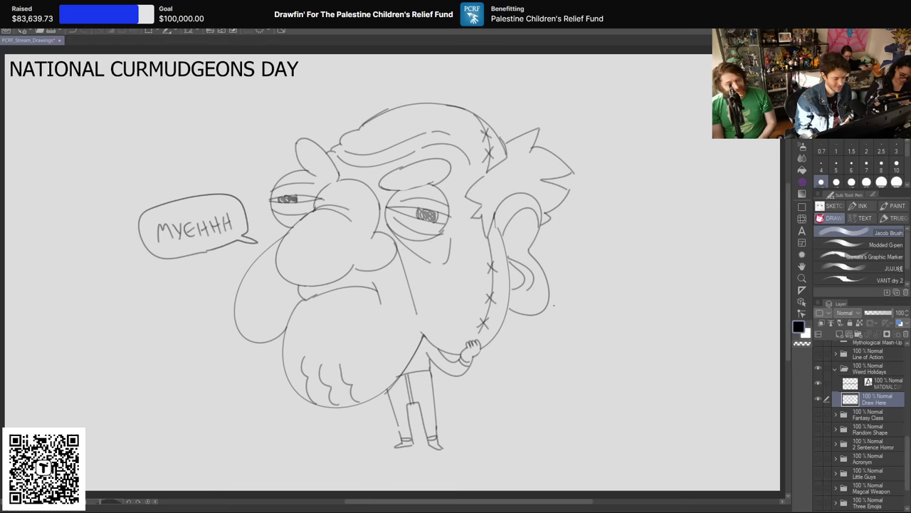
pyautogui.press('e')
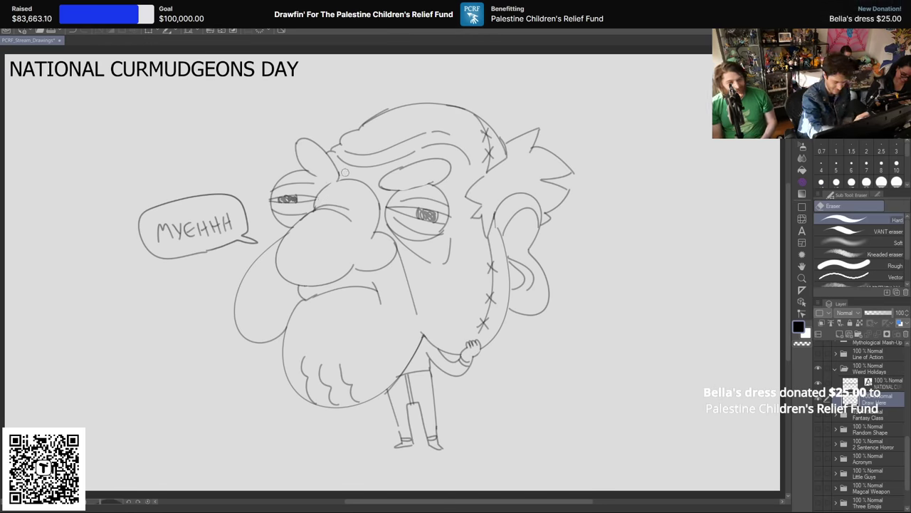
pyautogui.press('p')
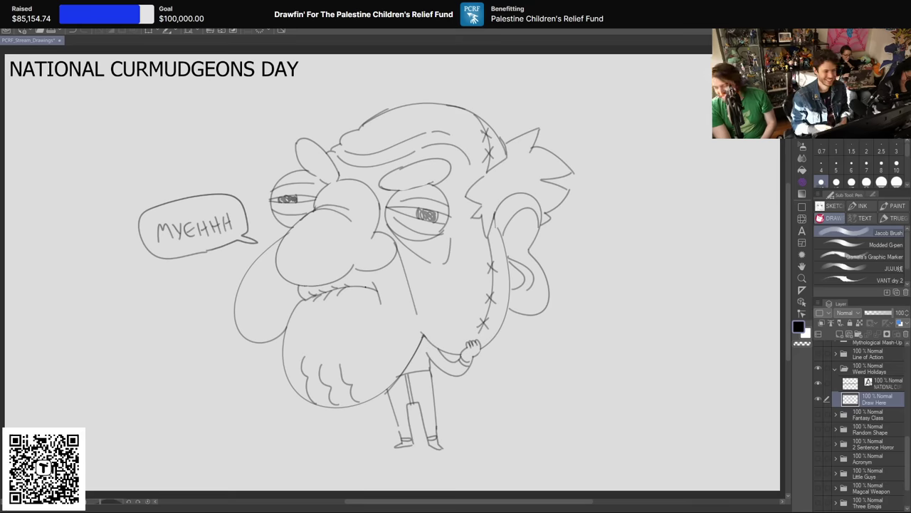
pyautogui.click(836, 369)
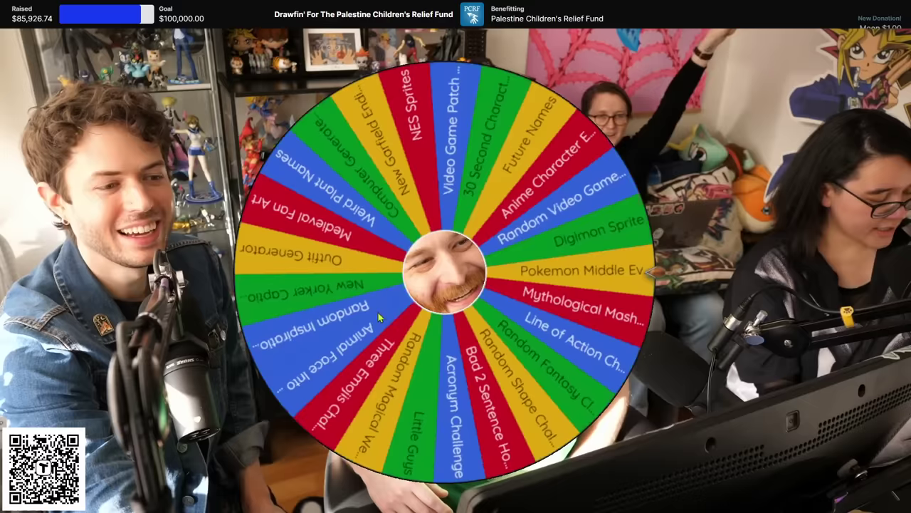
# Step: Switch to the challenge wheel, spin it and remove the winning entry
pyautogui.click(380, 319)
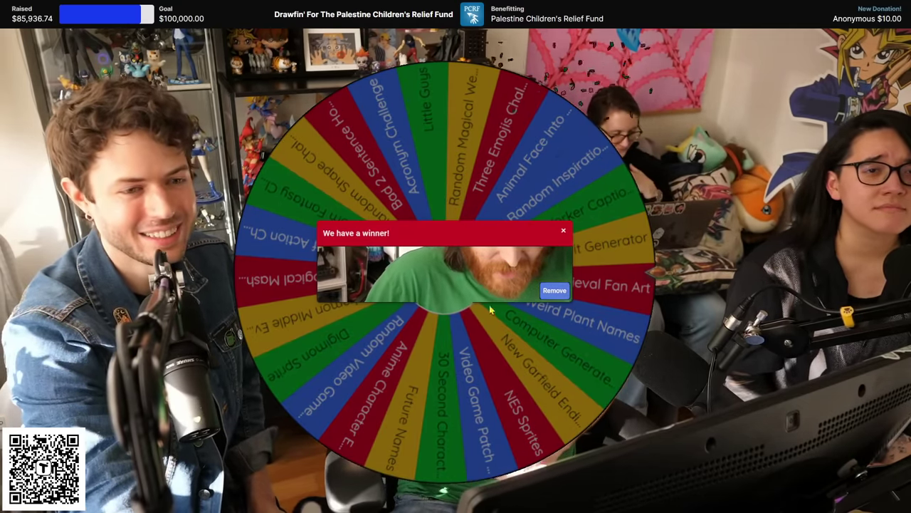
pyautogui.click(555, 291)
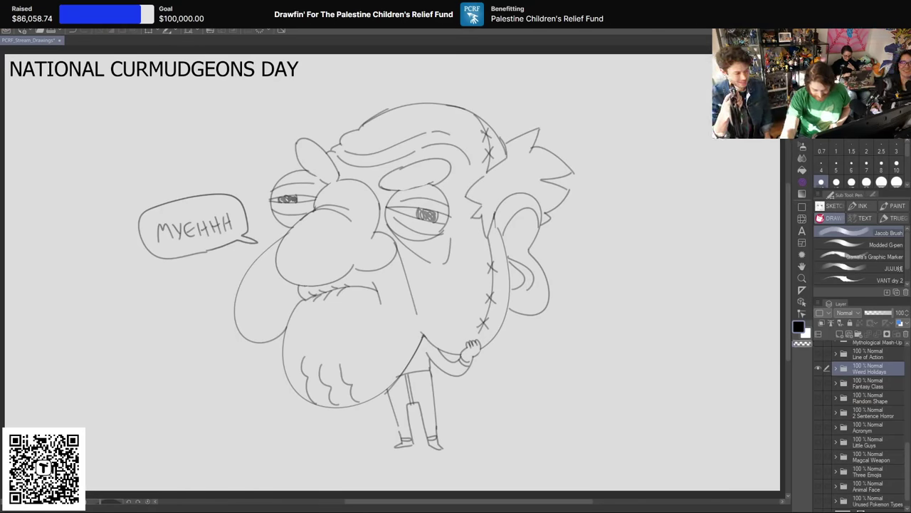
# Step: Back in the drawing file, hide the Weird Holidays layer folder and show the Medieval Art folder
pyautogui.click(819, 368)
pyautogui.scroll(2, 838, 383)
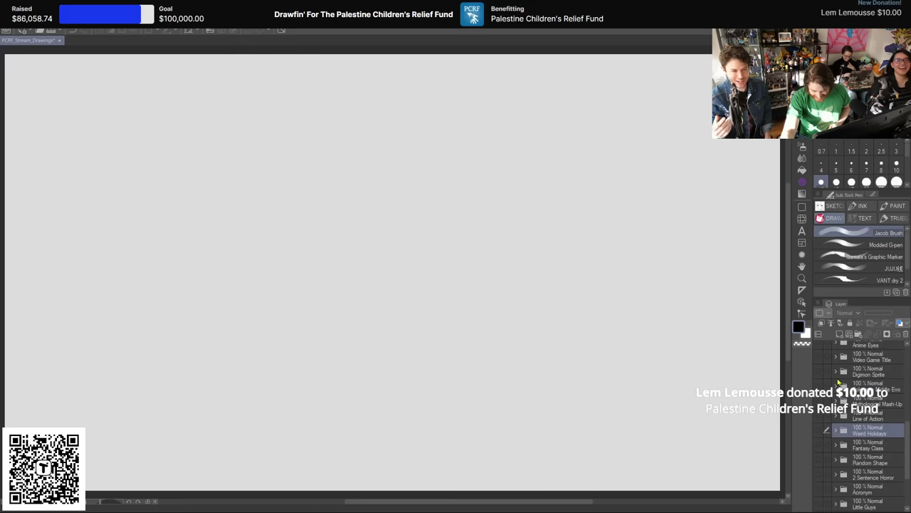
pyautogui.scroll(5, 838, 383)
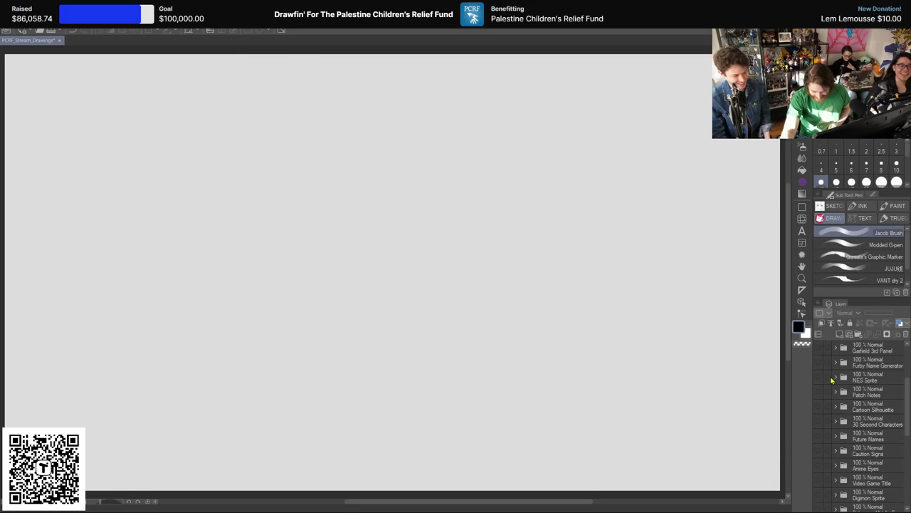
pyautogui.scroll(4, 832, 380)
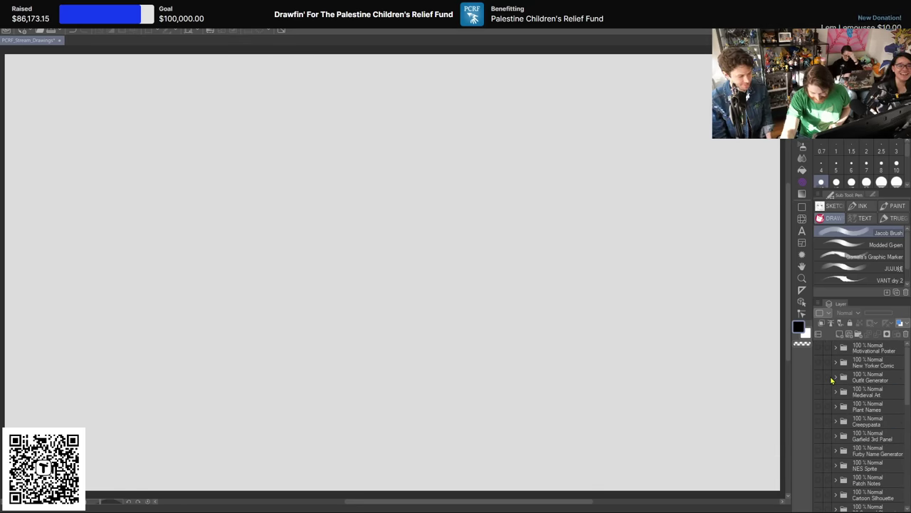
pyautogui.scroll(-2, 833, 380)
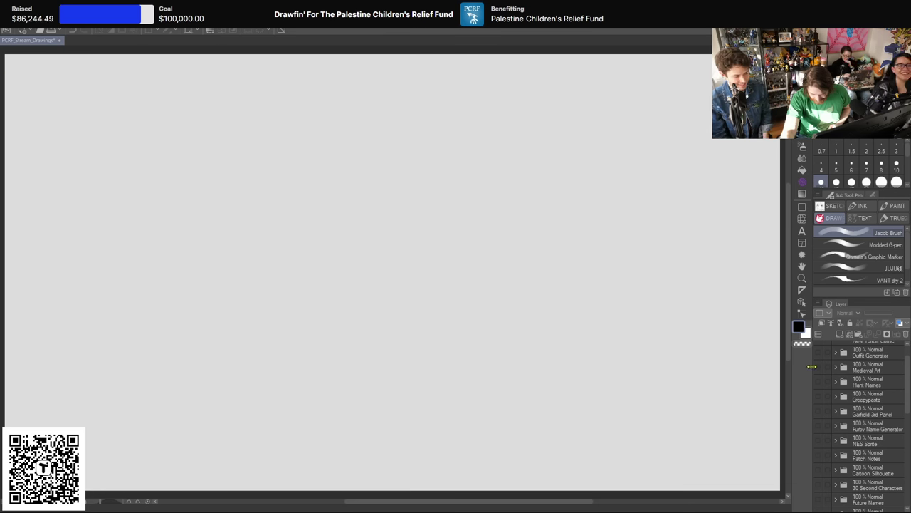
pyautogui.click(818, 367)
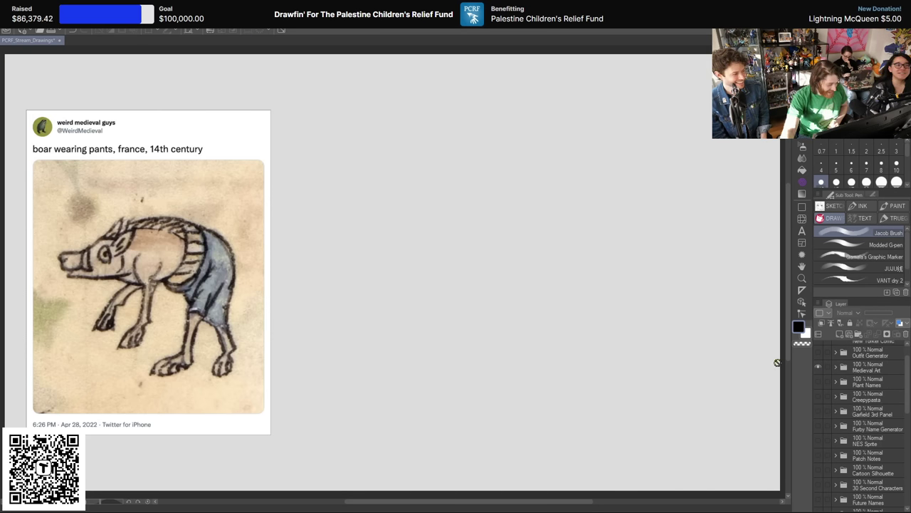
# Step: Expand the Medieval Art folder and select its Draw Here layer
pyautogui.click(836, 368)
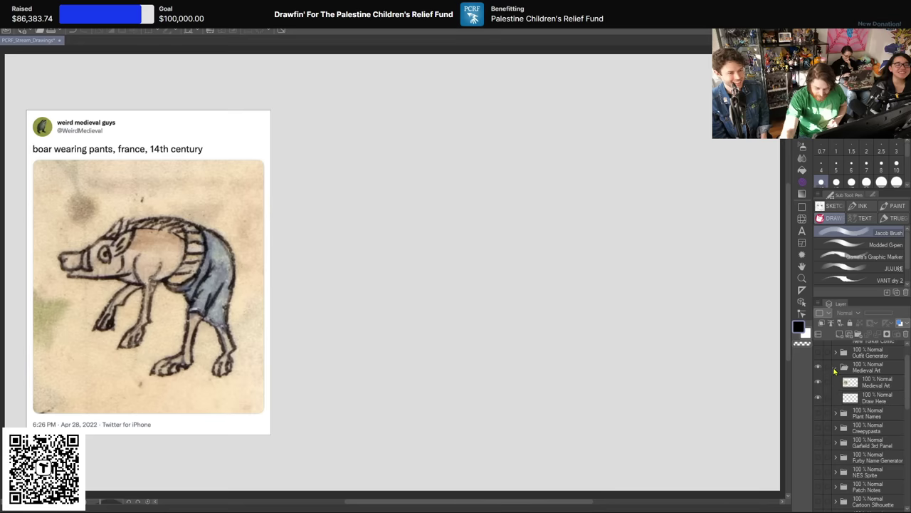
pyautogui.click(871, 387)
pyautogui.click(868, 400)
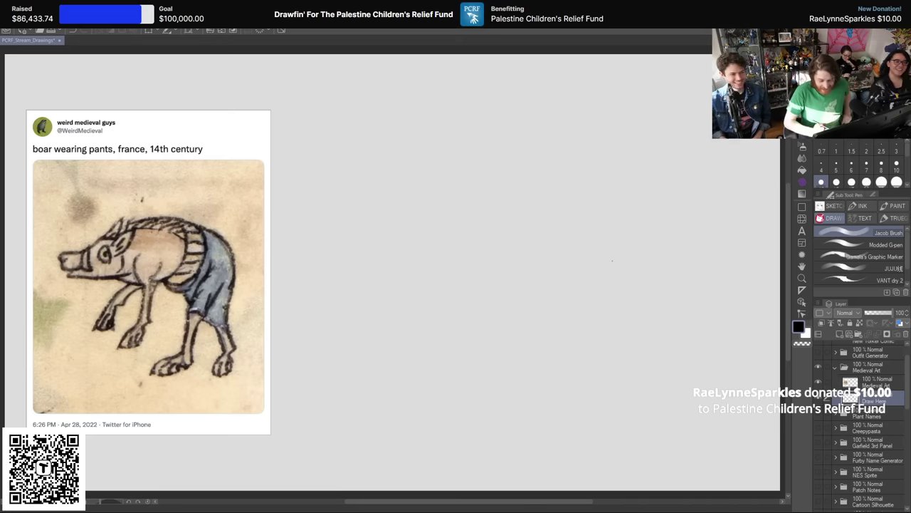
# Step: Choose the Modded G-pen and draw the boar's snout outline with a nostril and two upright curved tusks
pyautogui.click(855, 244)
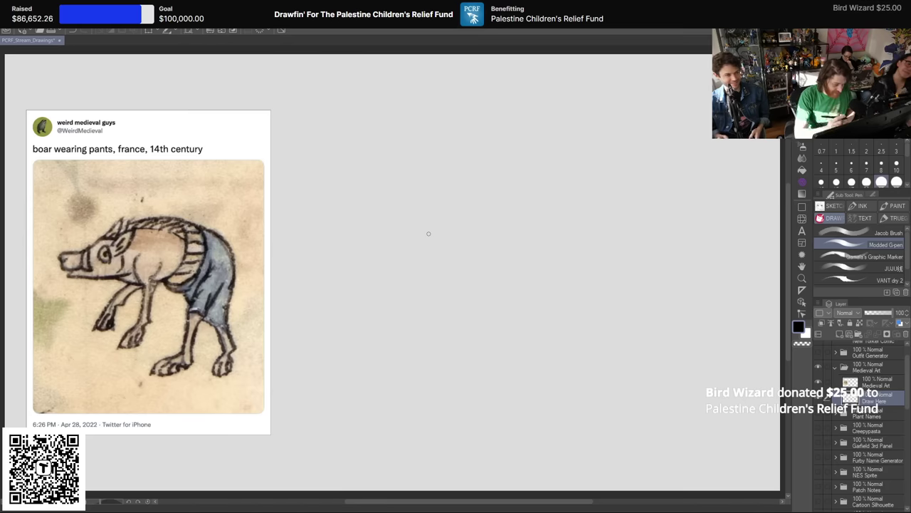
pyautogui.moveTo(384, 254); pyautogui.dragTo(415, 235)
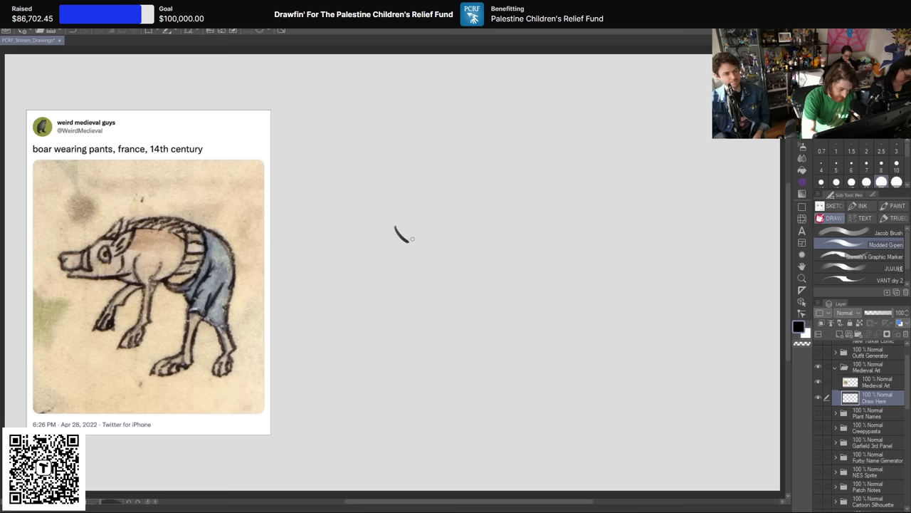
pyautogui.moveTo(409, 240); pyautogui.dragTo(428, 211)
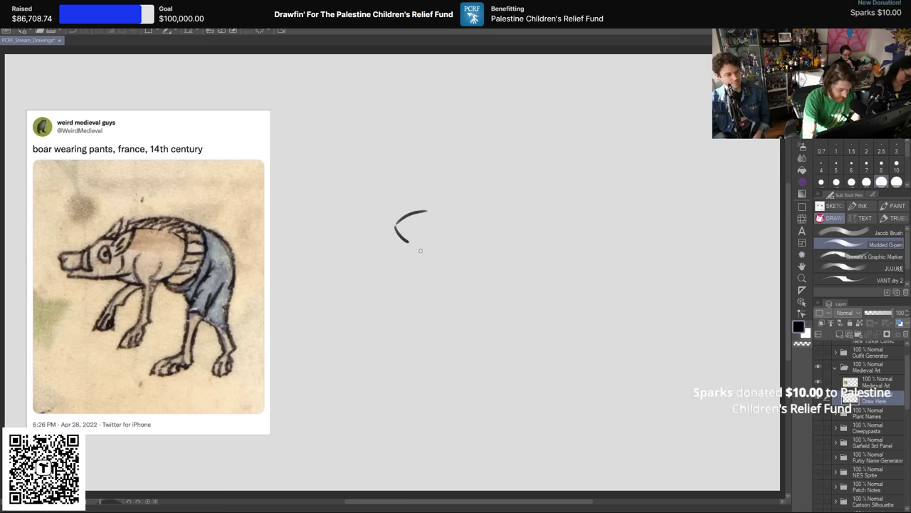
pyautogui.moveTo(417, 241); pyautogui.dragTo(429, 232)
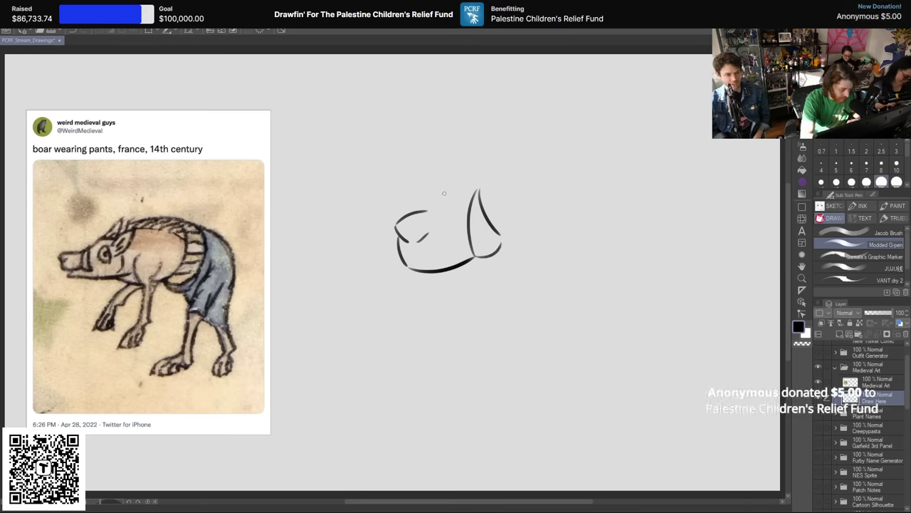
pyautogui.moveTo(432, 208); pyautogui.dragTo(478, 191)
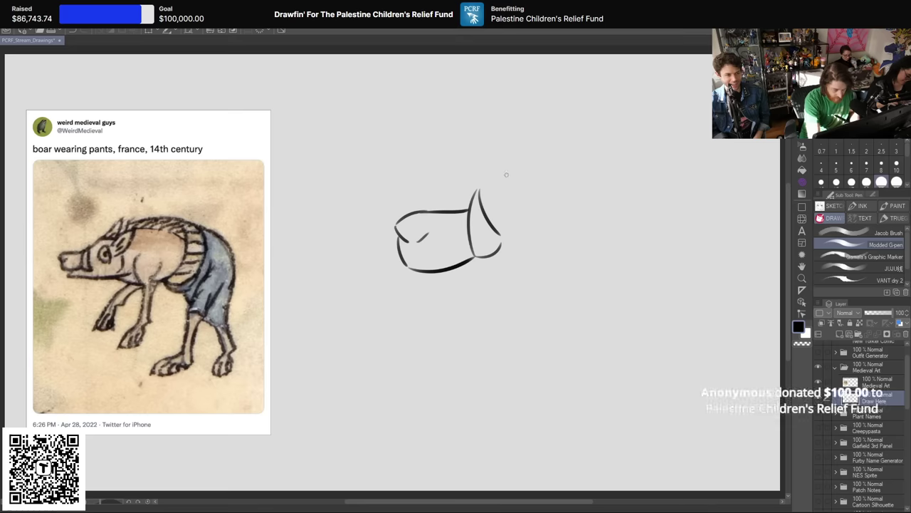
pyautogui.moveTo(402, 264)
pyautogui.mouseDown()
pyautogui.moveTo(387, 226)
pyautogui.moveTo(399, 185)
pyautogui.mouseUp()
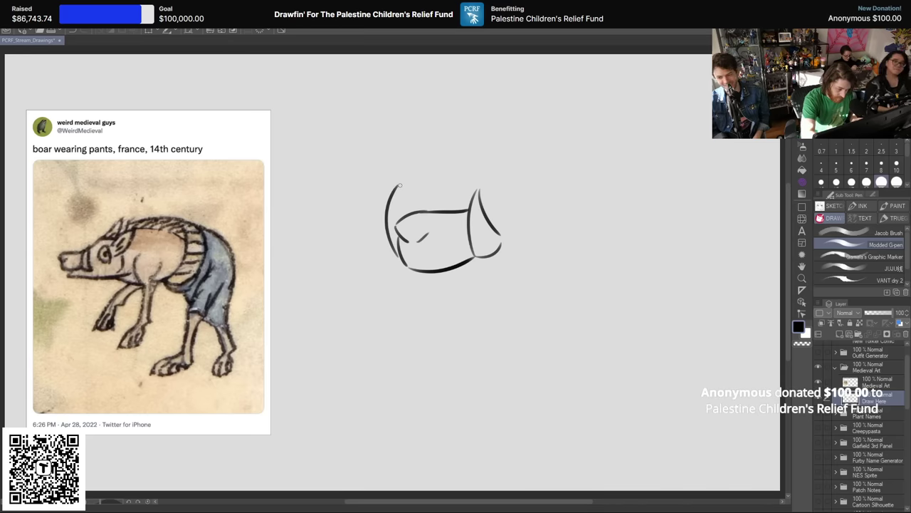
pyautogui.moveTo(469, 213)
pyautogui.mouseDown()
pyautogui.moveTo(486, 174)
pyautogui.moveTo(490, 222)
pyautogui.mouseUp()
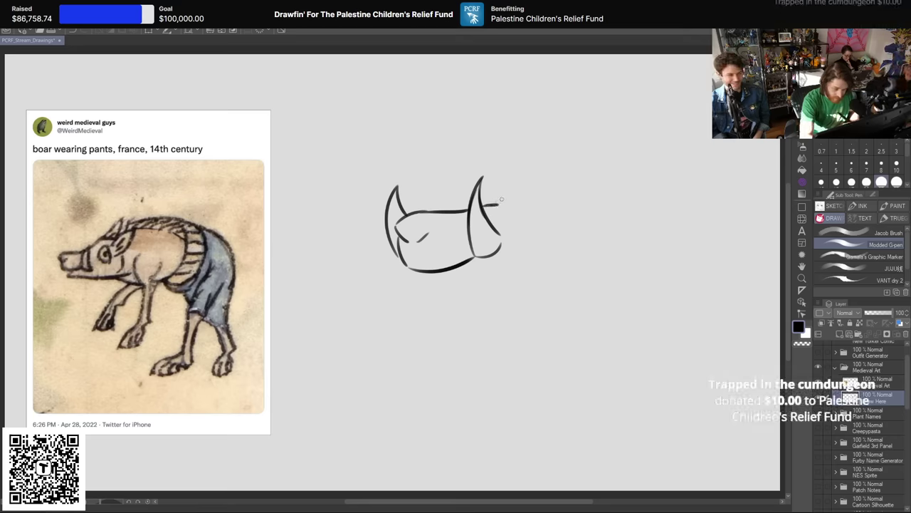
# Step: Draw the forehead line rising from behind the near tusk, reworking its curve and removing the stroke at the tusk's base
pyautogui.moveTo(490, 202)
pyautogui.mouseDown()
pyautogui.moveTo(507, 164)
pyautogui.moveTo(524, 158)
pyautogui.mouseUp()
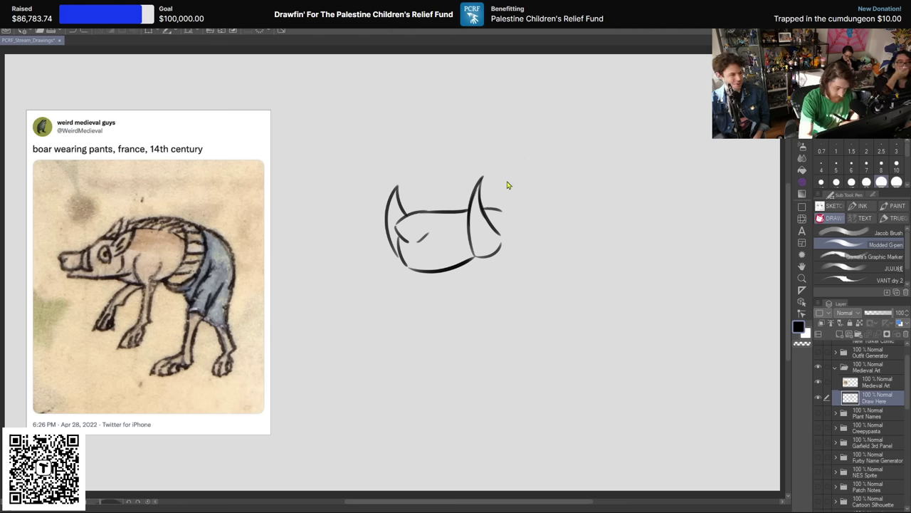
pyautogui.moveTo(486, 206)
pyautogui.mouseDown()
pyautogui.moveTo(514, 165)
pyautogui.moveTo(577, 151)
pyautogui.mouseUp()
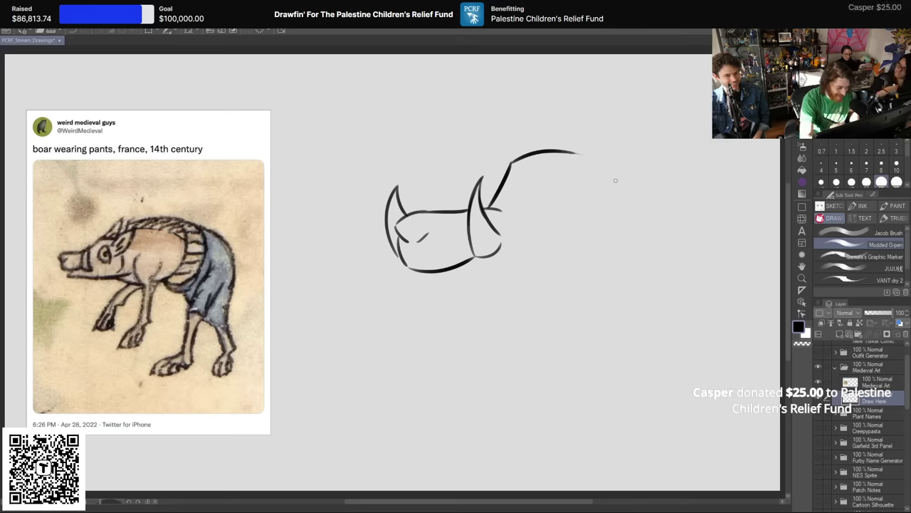
pyautogui.hotkey('ctrl', 'z')
pyautogui.moveTo(509, 166); pyautogui.dragTo(573, 158)
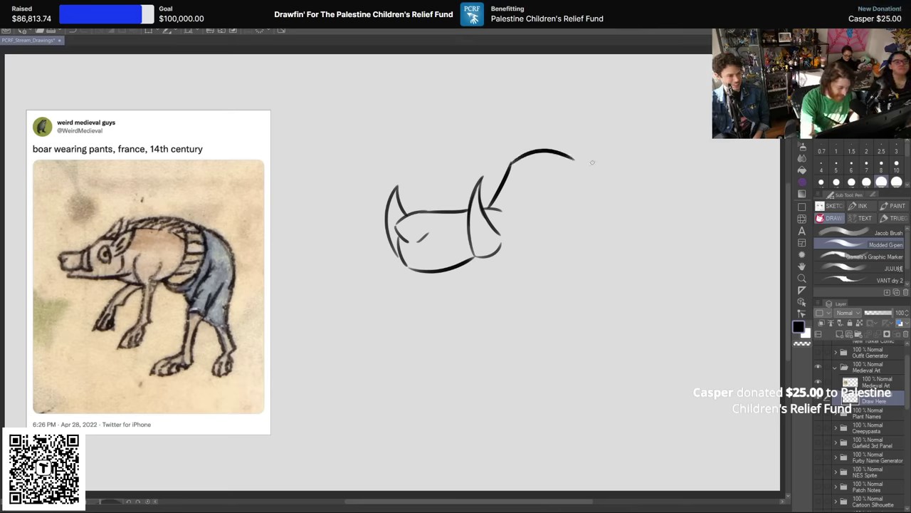
pyautogui.hotkey('ctrl', 'z')
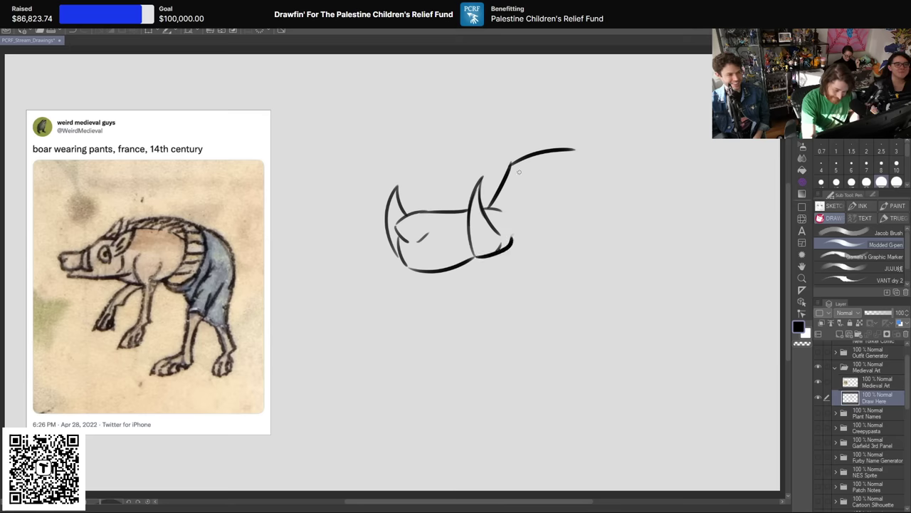
pyautogui.hotkey('ctrl', 'z')
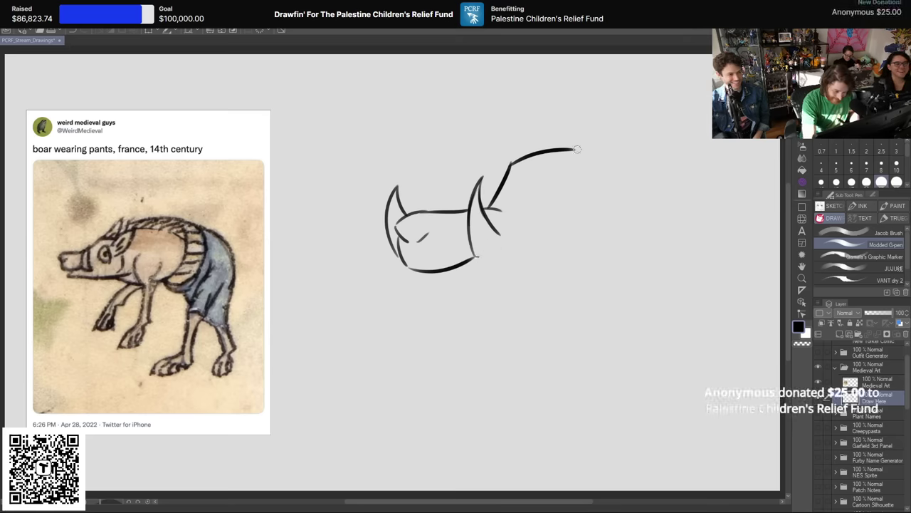
# Step: Redraw the base of the near tusk, then add the dark open mouth and a long curved lower jaw
pyautogui.moveTo(476, 257); pyautogui.dragTo(516, 258)
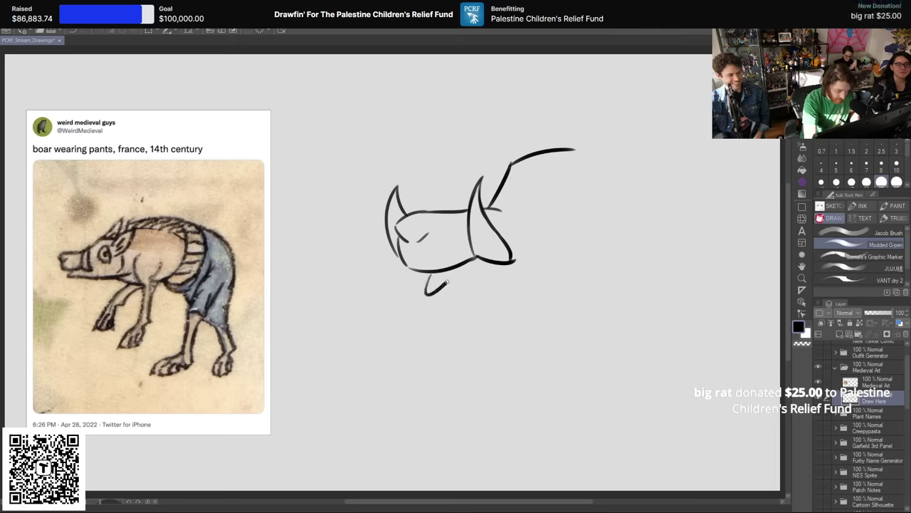
pyautogui.moveTo(458, 265); pyautogui.dragTo(438, 285)
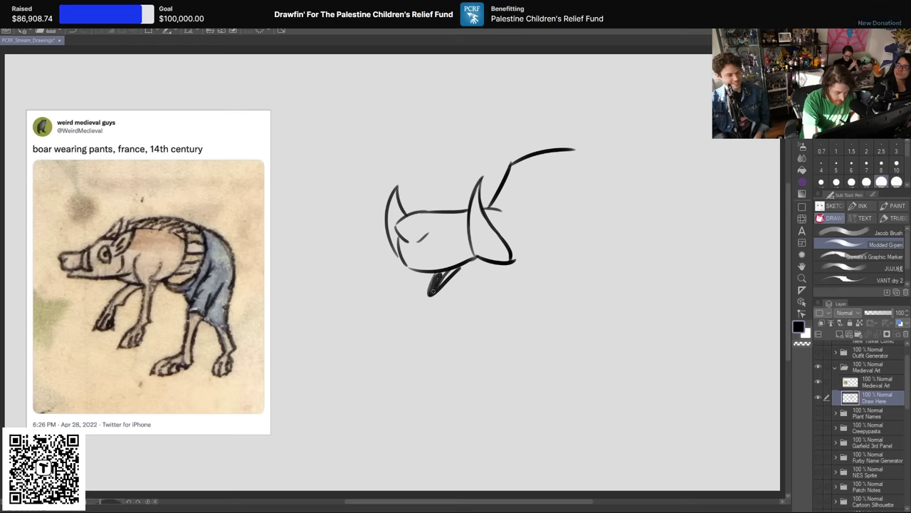
pyautogui.hotkey('ctrl', 'z')
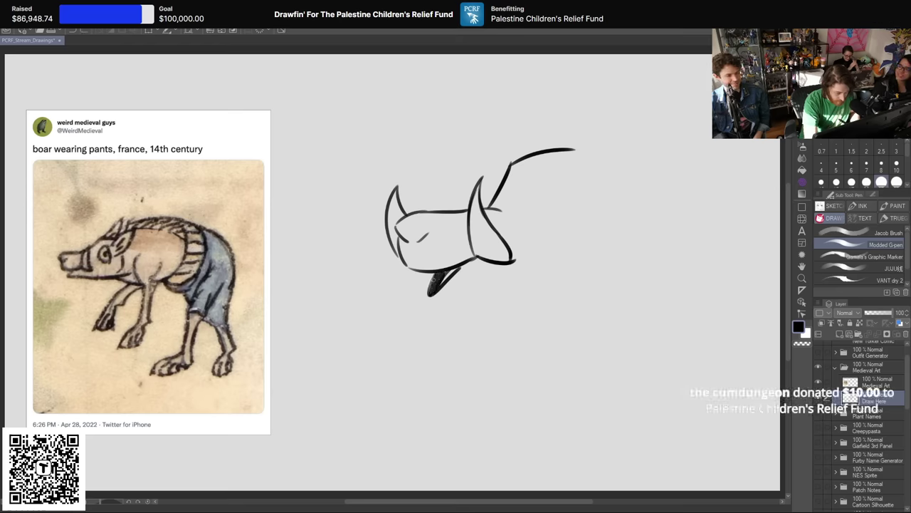
pyautogui.moveTo(456, 269)
pyautogui.mouseDown()
pyautogui.moveTo(451, 296)
pyautogui.moveTo(442, 305)
pyautogui.moveTo(511, 305)
pyautogui.mouseUp()
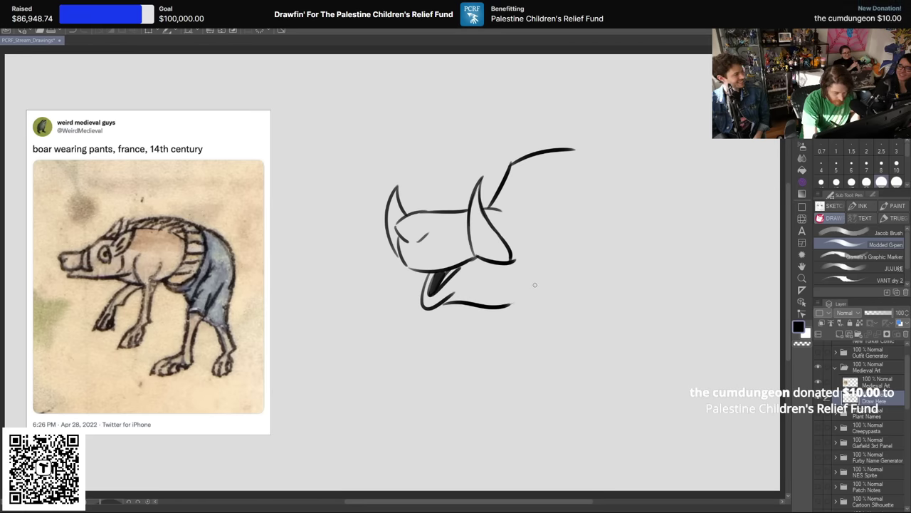
pyautogui.hotkey('ctrl', 'z')
pyautogui.moveTo(446, 302); pyautogui.dragTo(584, 308)
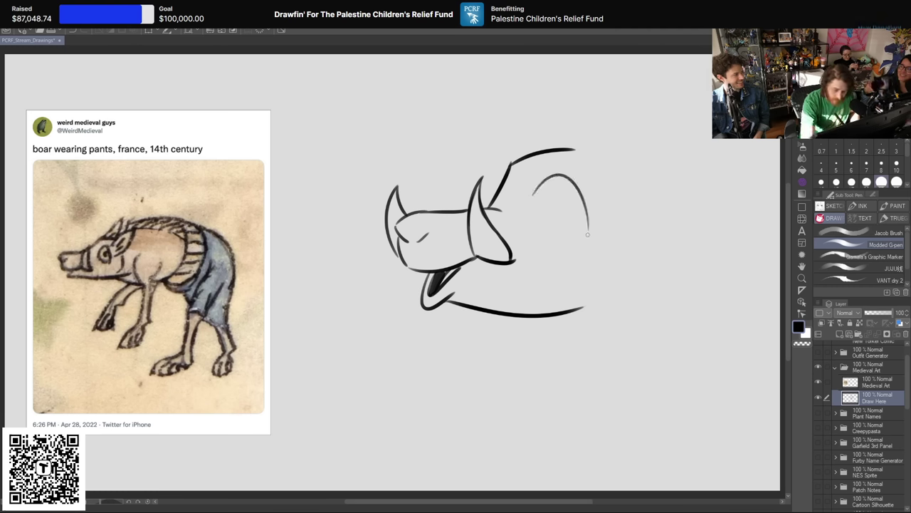
# Step: Draw the boar's round eye with a black pupil, surrounding creases and a heavy slanted upper lid
pyautogui.moveTo(539, 179); pyautogui.dragTo(571, 196)
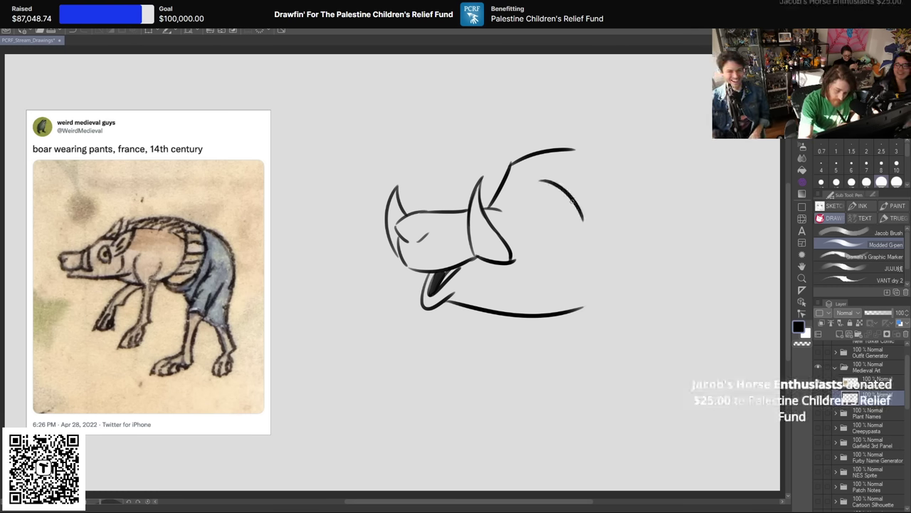
pyautogui.hotkey('ctrl', 'z')
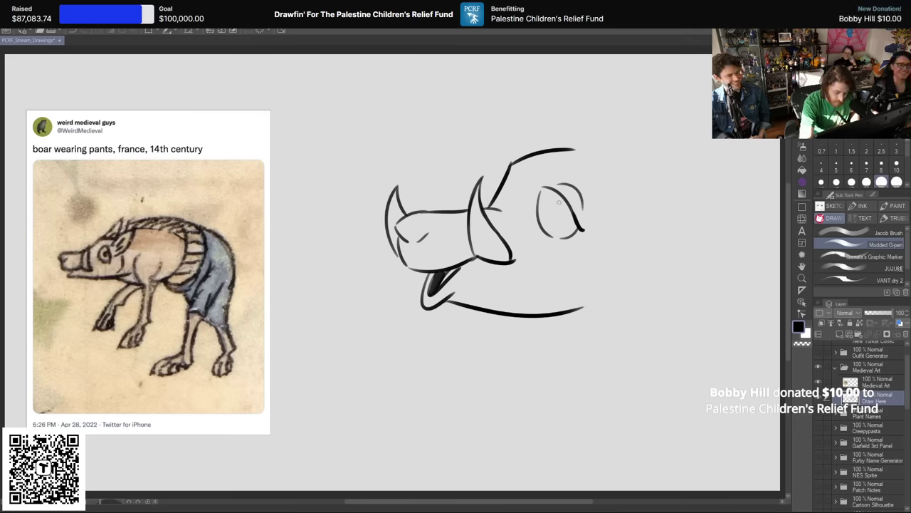
pyautogui.moveTo(559, 203); pyautogui.dragTo(569, 214)
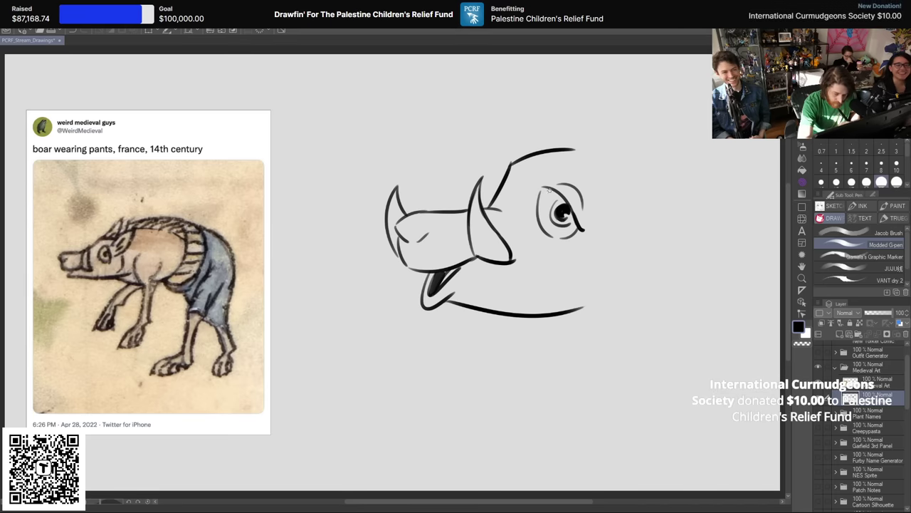
pyautogui.moveTo(543, 188)
pyautogui.mouseDown()
pyautogui.moveTo(575, 212)
pyautogui.moveTo(573, 203)
pyautogui.mouseUp()
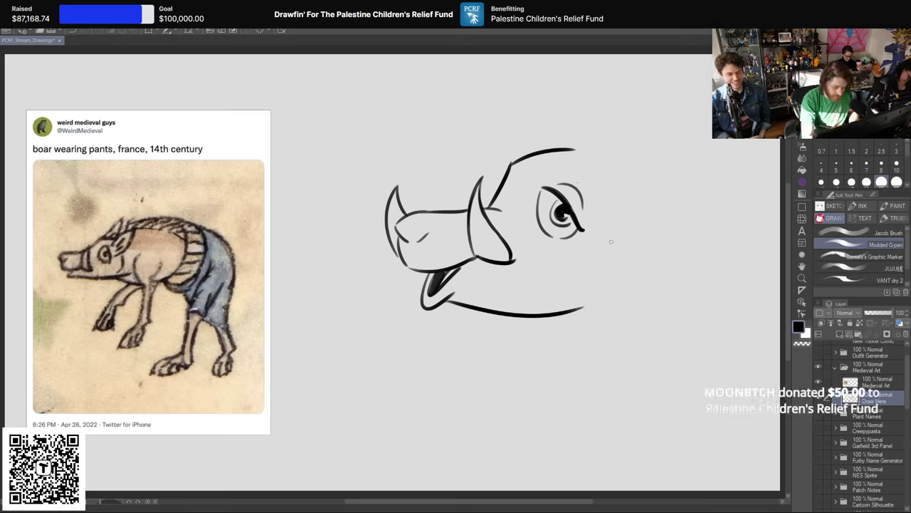
# Step: Draw the cheek curve, two pointed ears with inner folds, and a throat line beneath the jaw
pyautogui.moveTo(619, 222); pyautogui.dragTo(619, 286)
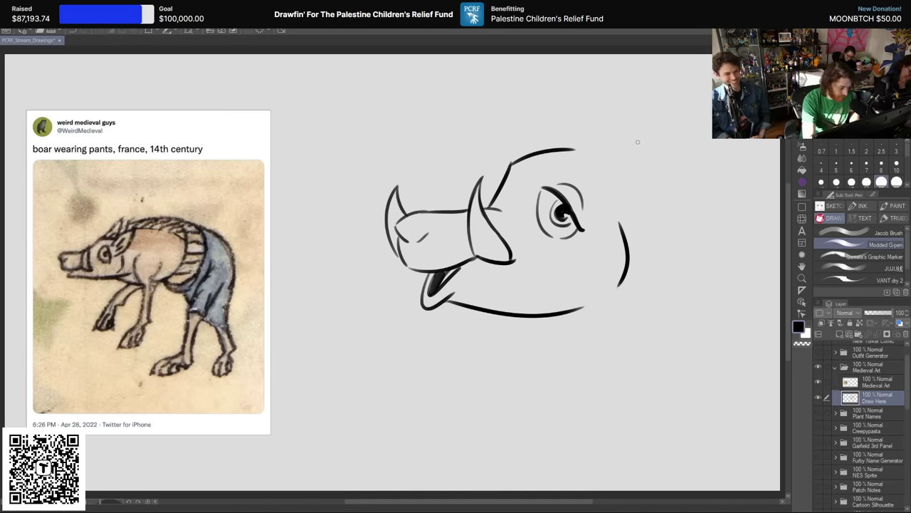
pyautogui.moveTo(551, 150); pyautogui.dragTo(577, 126)
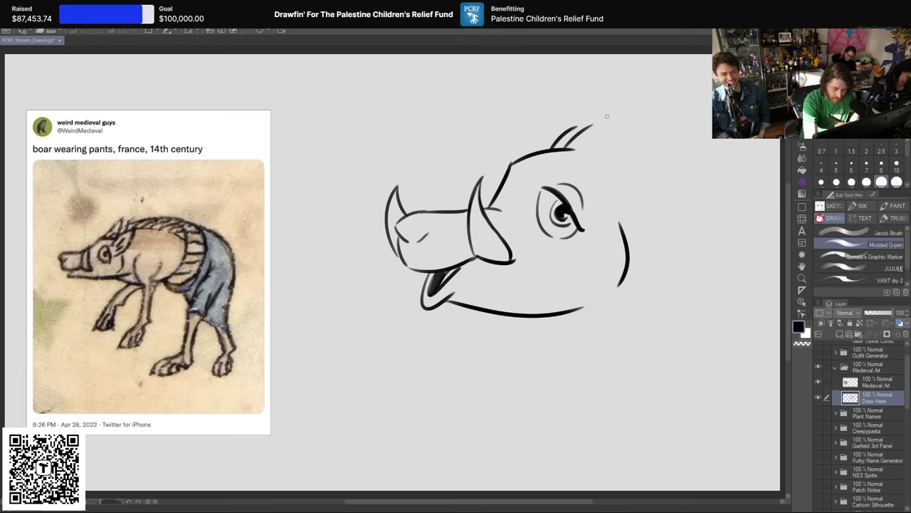
pyautogui.moveTo(528, 151)
pyautogui.mouseDown()
pyautogui.moveTo(586, 78)
pyautogui.moveTo(590, 139)
pyautogui.mouseUp()
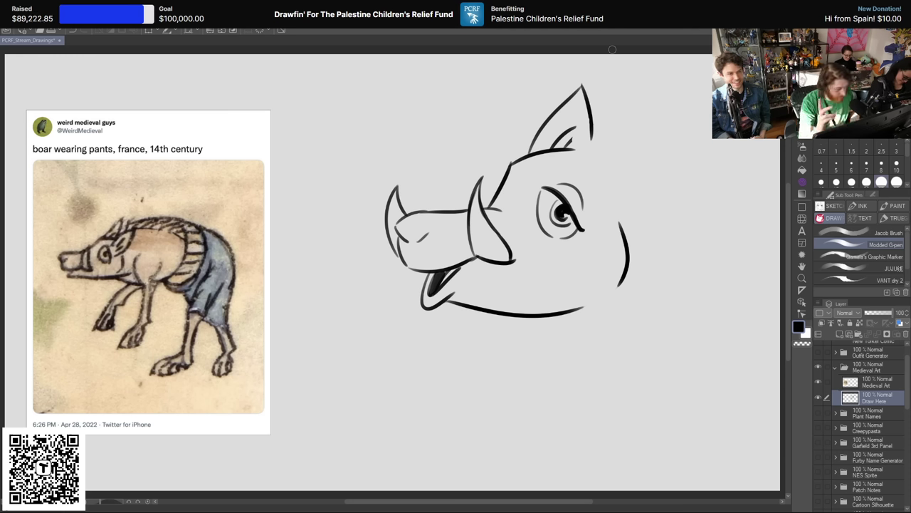
pyautogui.moveTo(598, 166)
pyautogui.mouseDown()
pyautogui.moveTo(674, 172)
pyautogui.moveTo(619, 219)
pyautogui.mouseUp()
pyautogui.moveTo(662, 131); pyautogui.dragTo(620, 180)
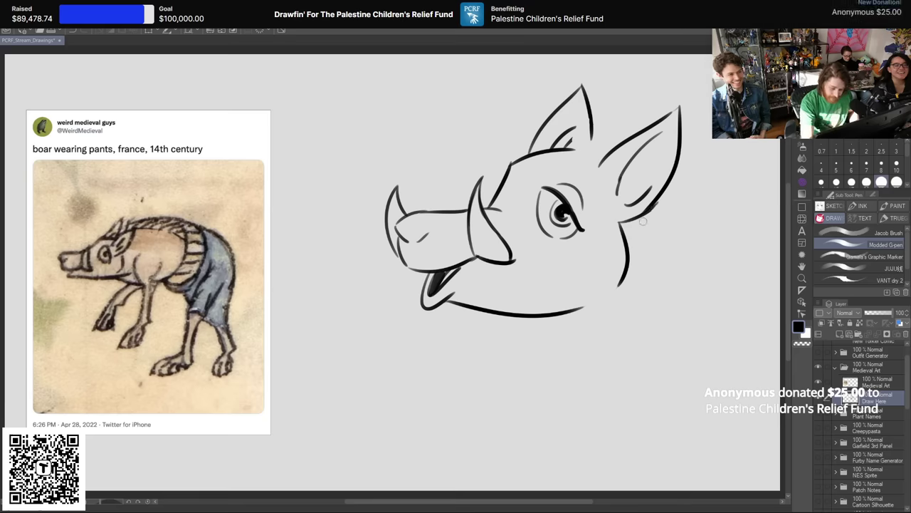
pyautogui.hotkey('ctrl', 'z')
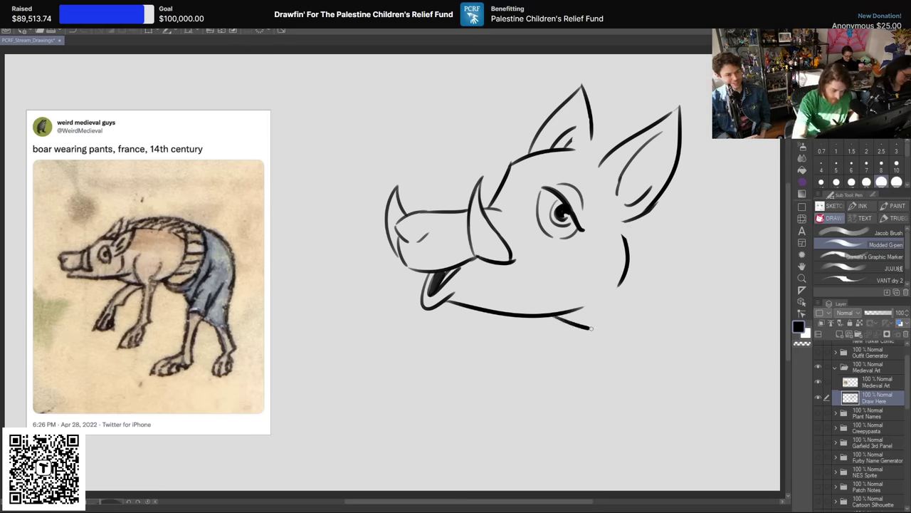
pyautogui.moveTo(554, 316); pyautogui.dragTo(630, 329)
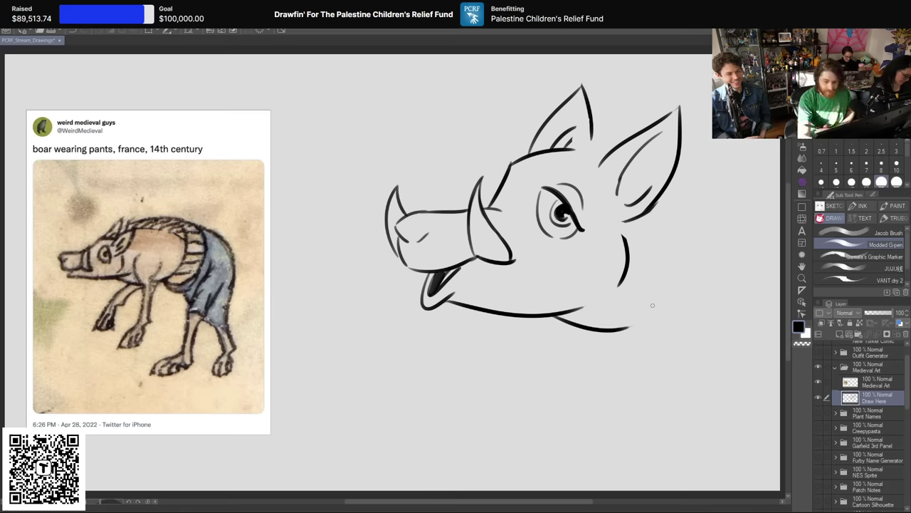
# Step: Scale the boar's head down to roughly three quarters and move it closer to the reference picture
pyautogui.press('k')
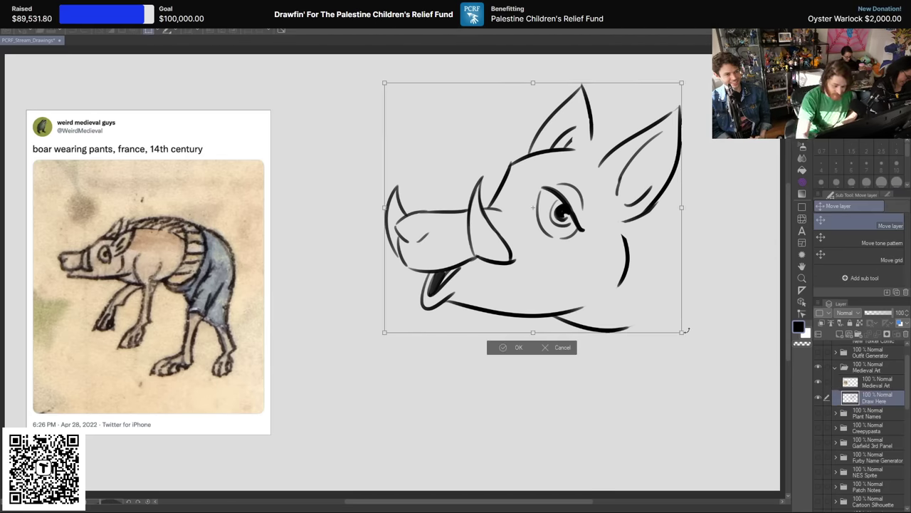
pyautogui.moveTo(682, 332)
pyautogui.mouseDown()
pyautogui.moveTo(551, 258)
pyautogui.moveTo(598, 268)
pyautogui.mouseUp()
pyautogui.moveTo(576, 214); pyautogui.dragTo(552, 265)
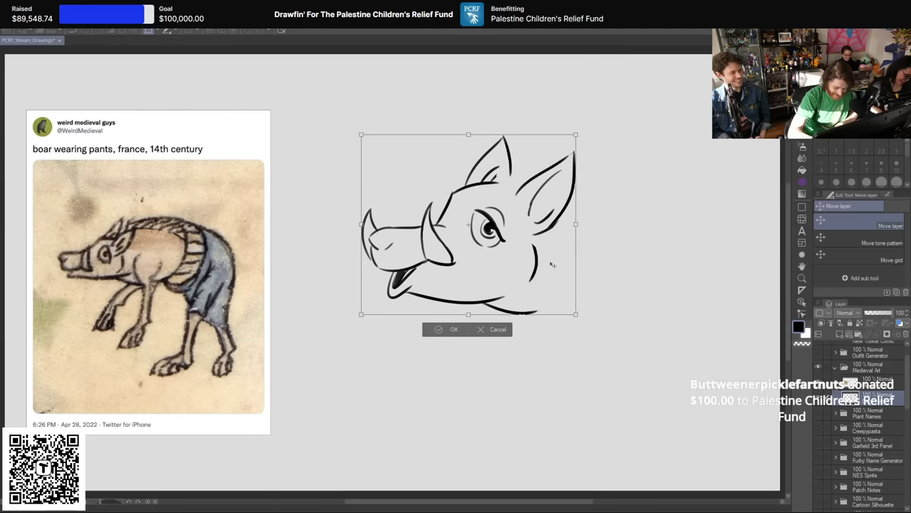
pyautogui.press('Return')
pyautogui.moveTo(517, 214); pyautogui.dragTo(471, 189)
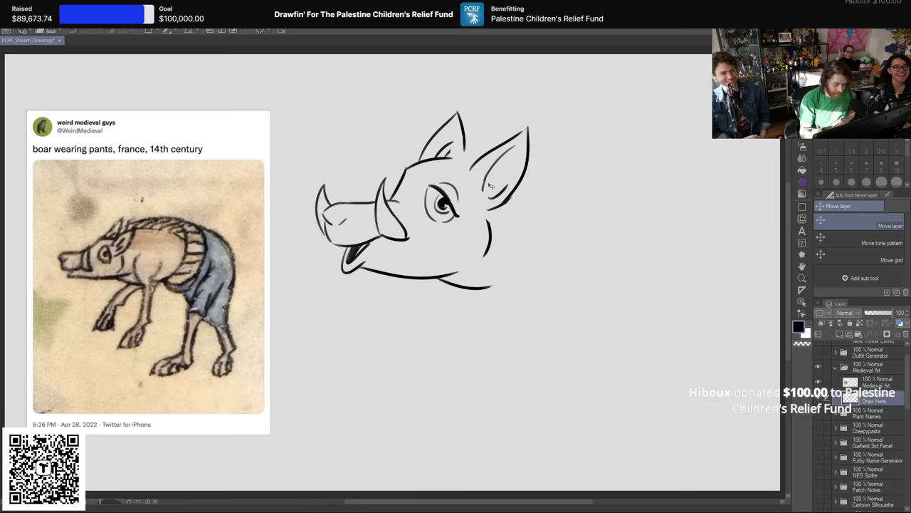
# Step: With the pen, connect the forehead to the near ear and draw the arched back and a curved shoulder line
pyautogui.press('p')
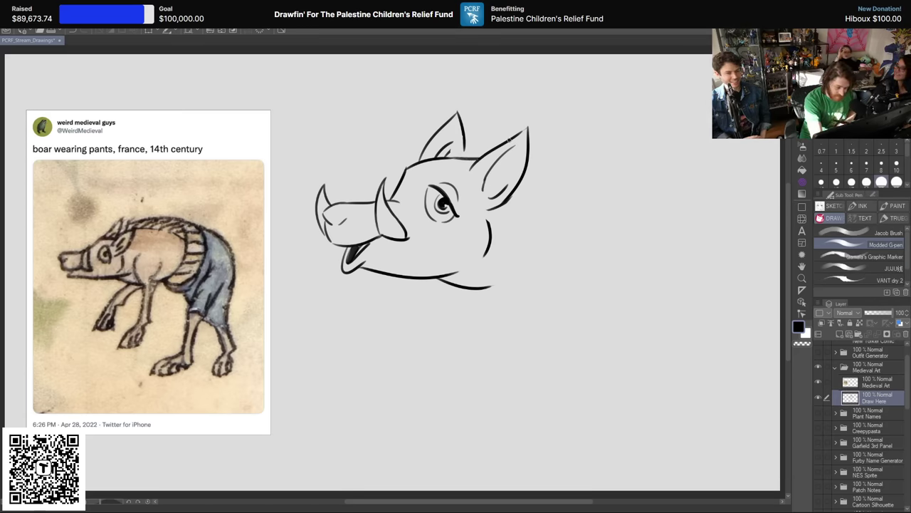
pyautogui.moveTo(531, 145); pyautogui.dragTo(630, 131)
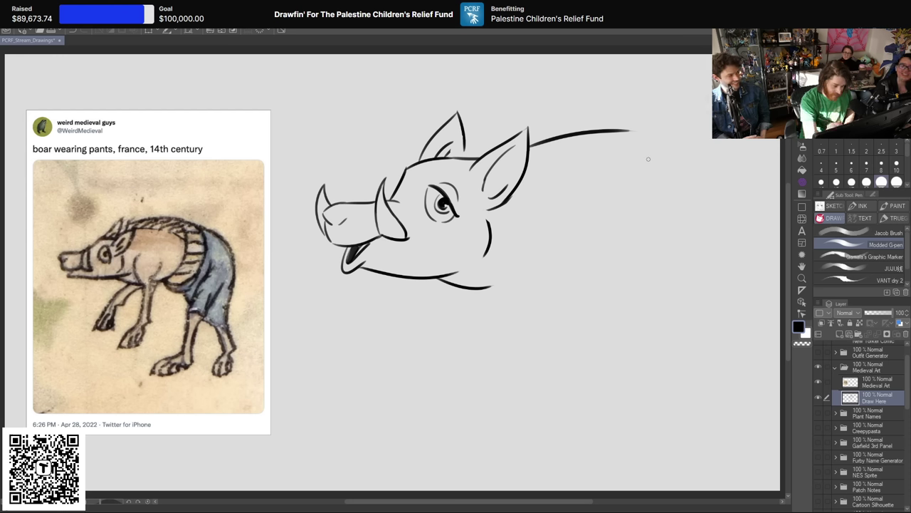
pyautogui.hotkey('ctrl', 'z')
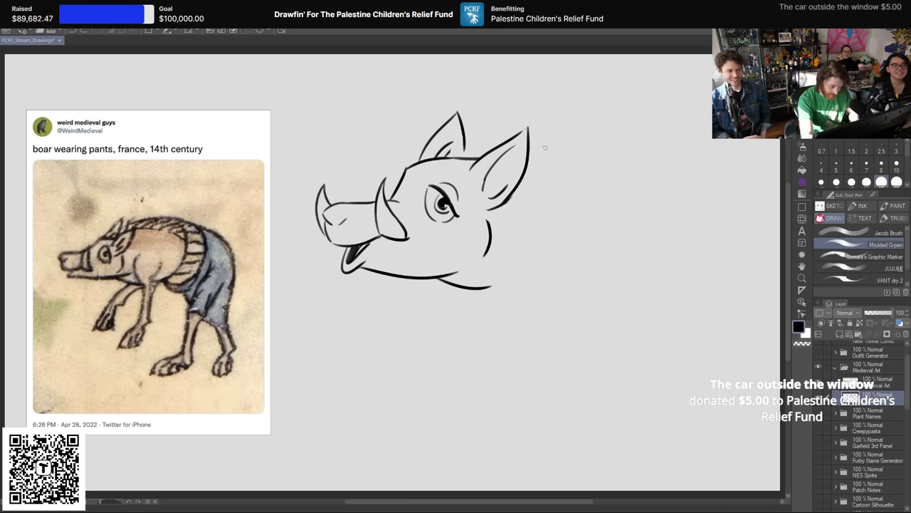
pyautogui.moveTo(532, 146); pyautogui.dragTo(653, 174)
pyautogui.hotkey('ctrl', 'z')
pyautogui.moveTo(533, 148); pyautogui.dragTo(692, 187)
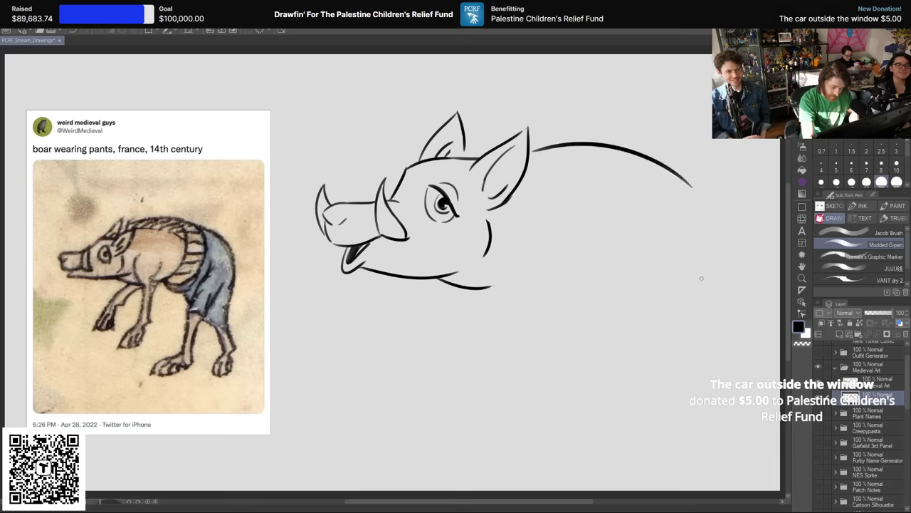
pyautogui.moveTo(507, 249); pyautogui.dragTo(540, 278)
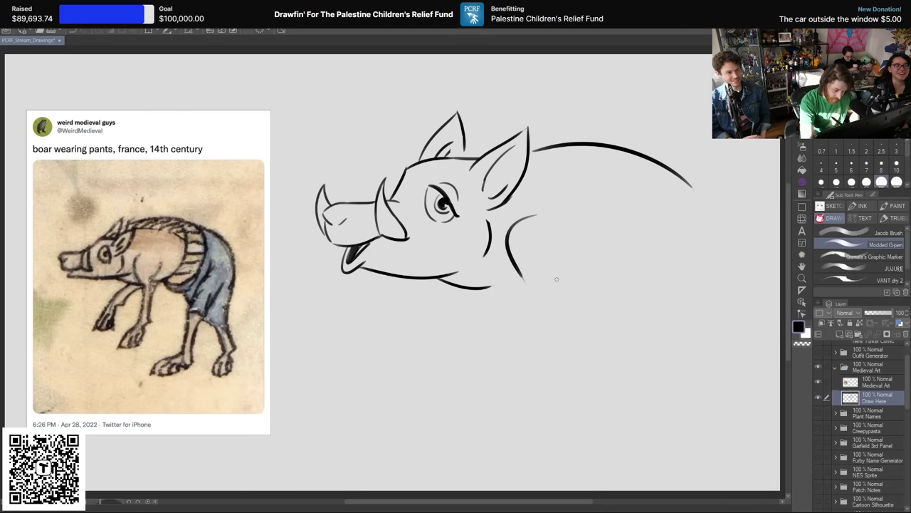
# Step: Remove the shoulder and throat lines, and extend the lower jaw line in a long upward curve behind the cheek
pyautogui.hotkey('ctrl', 'z')
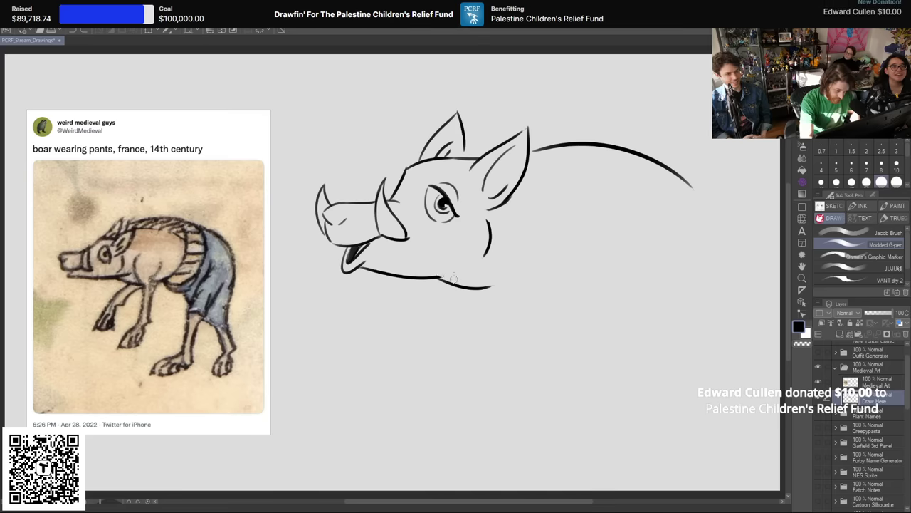
pyautogui.hotkey('ctrl', 'z')
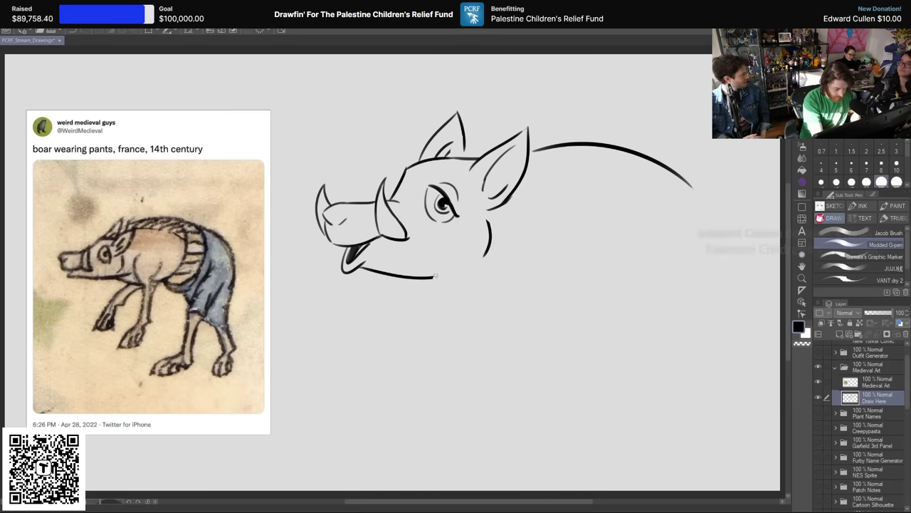
pyautogui.moveTo(431, 278); pyautogui.dragTo(544, 253)
pyautogui.hotkey('ctrl', 'z')
pyautogui.moveTo(431, 278); pyautogui.dragTo(518, 260)
pyautogui.hotkey('ctrl', 'z')
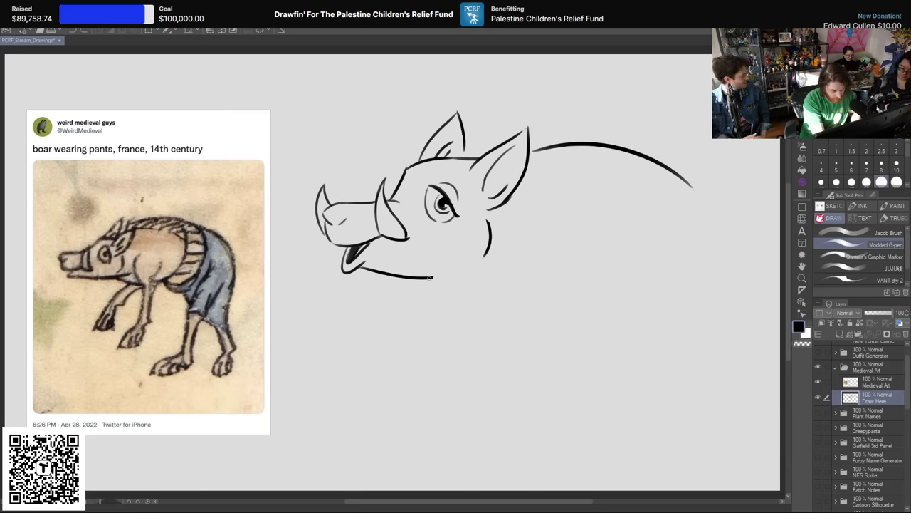
pyautogui.moveTo(427, 279); pyautogui.dragTo(510, 263)
pyautogui.hotkey('ctrl', 'z')
pyautogui.moveTo(432, 278); pyautogui.dragTo(520, 257)
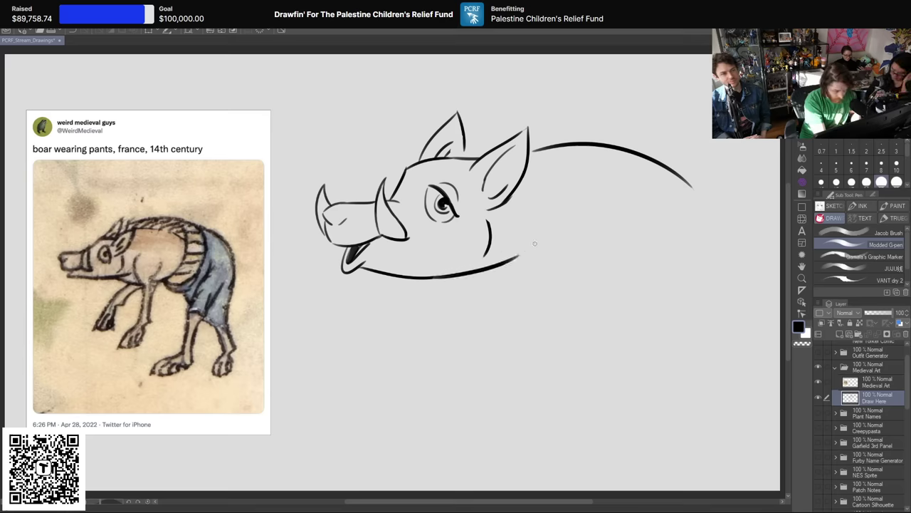
# Step: Draw the chest line beneath the jaw, the rounded shoulder, the bent near foreleg and the far foreleg's front line
pyautogui.moveTo(464, 276); pyautogui.dragTo(514, 297)
pyautogui.hotkey('ctrl', 'z')
pyautogui.moveTo(549, 234); pyautogui.dragTo(548, 291)
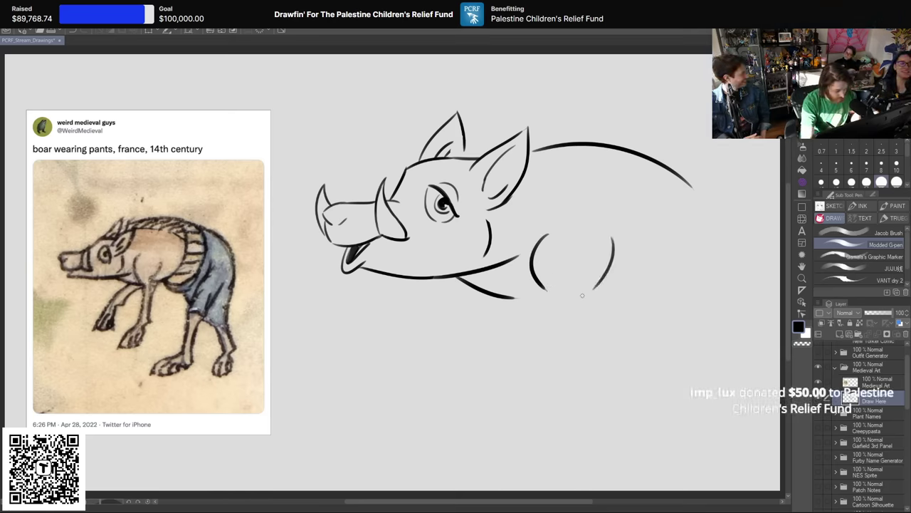
pyautogui.moveTo(547, 289)
pyautogui.mouseDown()
pyautogui.moveTo(569, 319)
pyautogui.moveTo(593, 317)
pyautogui.mouseUp()
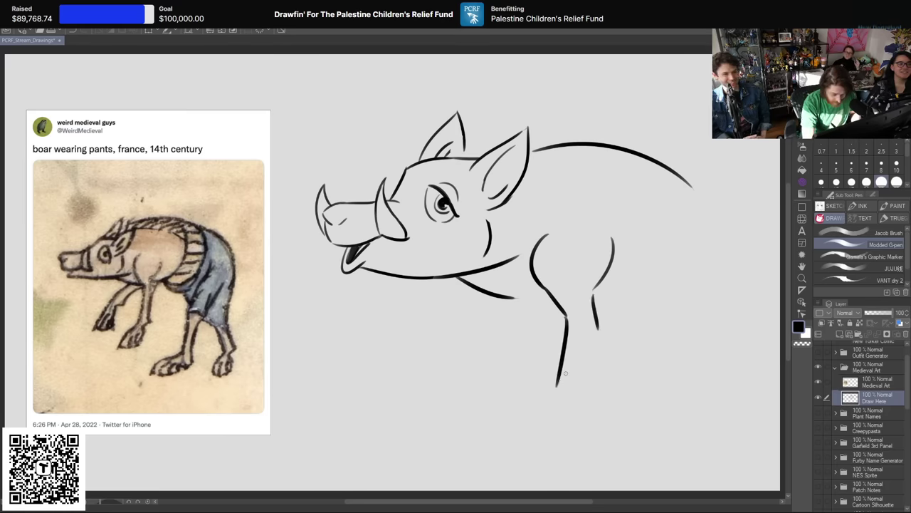
pyautogui.moveTo(596, 326); pyautogui.dragTo(560, 426)
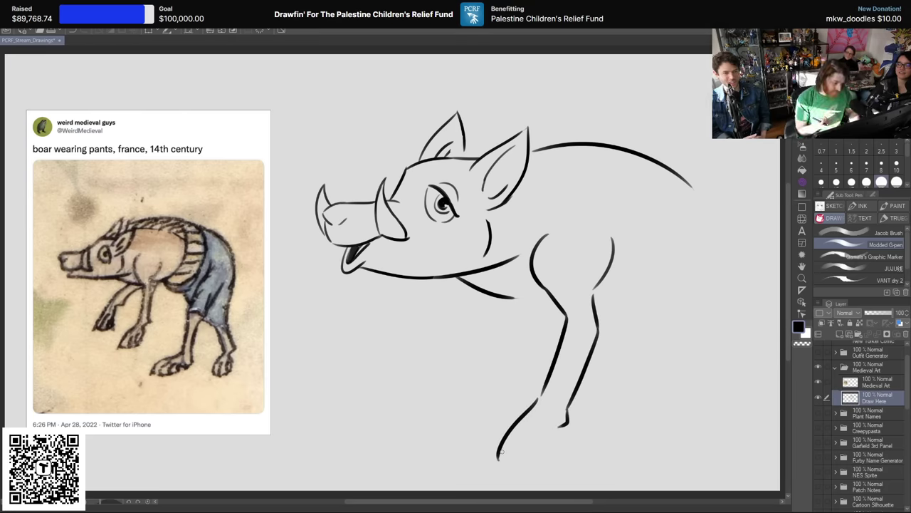
pyautogui.moveTo(477, 298); pyautogui.dragTo(426, 355)
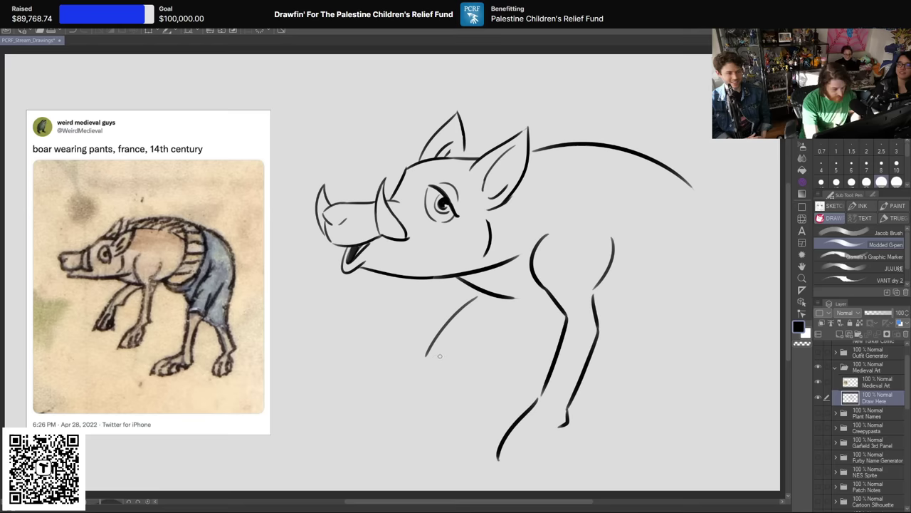
# Step: Draw a hatched tuft of mane between the ears and a long arched mane outline above the back
pyautogui.moveTo(436, 155); pyautogui.dragTo(484, 137)
pyautogui.hotkey('ctrl', 'z')
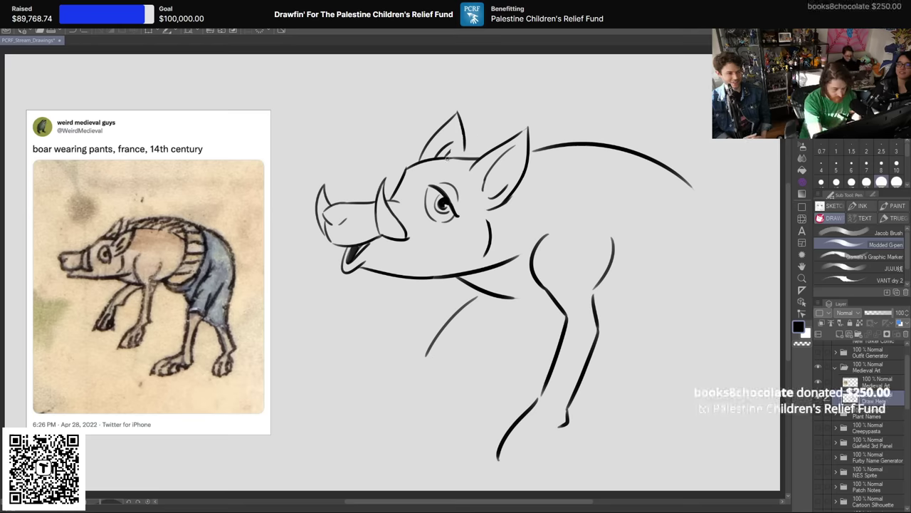
pyautogui.moveTo(436, 155); pyautogui.dragTo(494, 139)
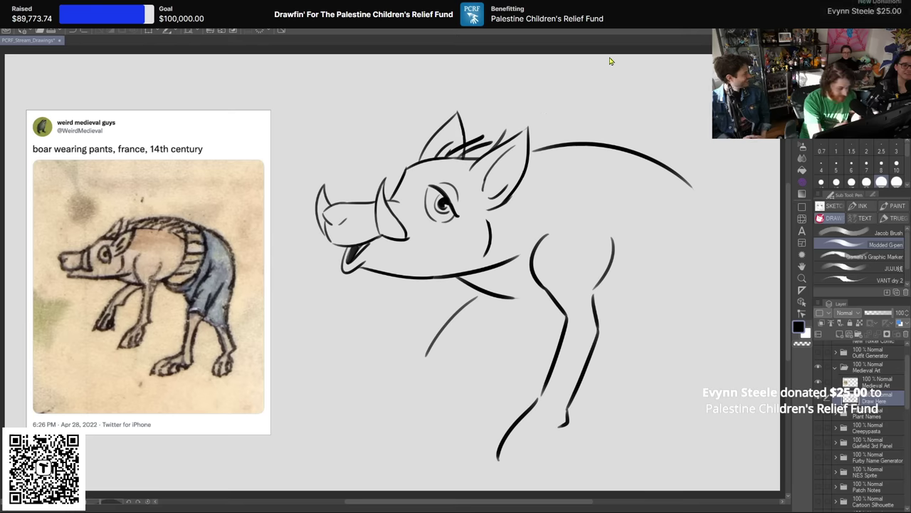
pyautogui.moveTo(507, 124); pyautogui.dragTo(671, 134)
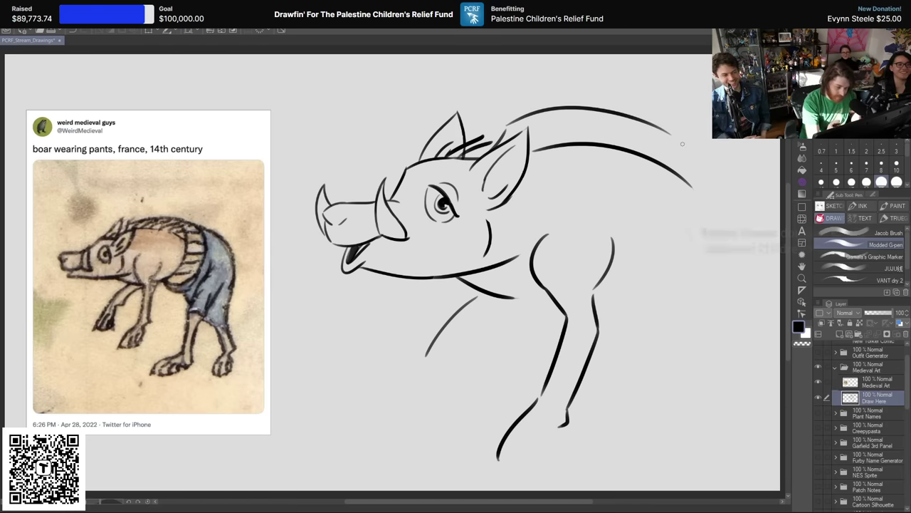
pyautogui.moveTo(491, 141); pyautogui.dragTo(459, 147)
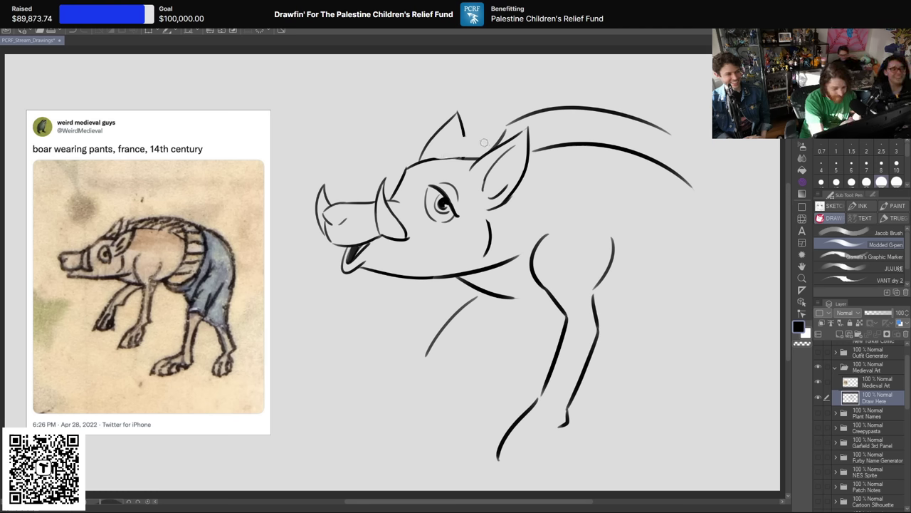
pyautogui.moveTo(435, 151)
pyautogui.mouseDown()
pyautogui.moveTo(499, 142)
pyautogui.moveTo(491, 139)
pyautogui.mouseUp()
pyautogui.hotkey('ctrl', 'z')
pyautogui.moveTo(443, 161); pyautogui.dragTo(507, 133)
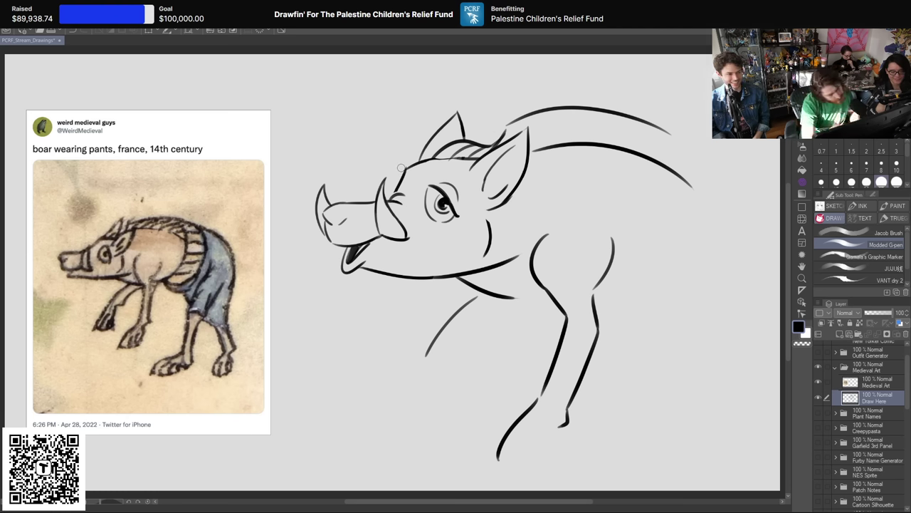
# Step: Lengthen the cheek curve, add short lashes under the eye and rework the forehead line beside the near tusk
pyautogui.moveTo(518, 254); pyautogui.dragTo(467, 265)
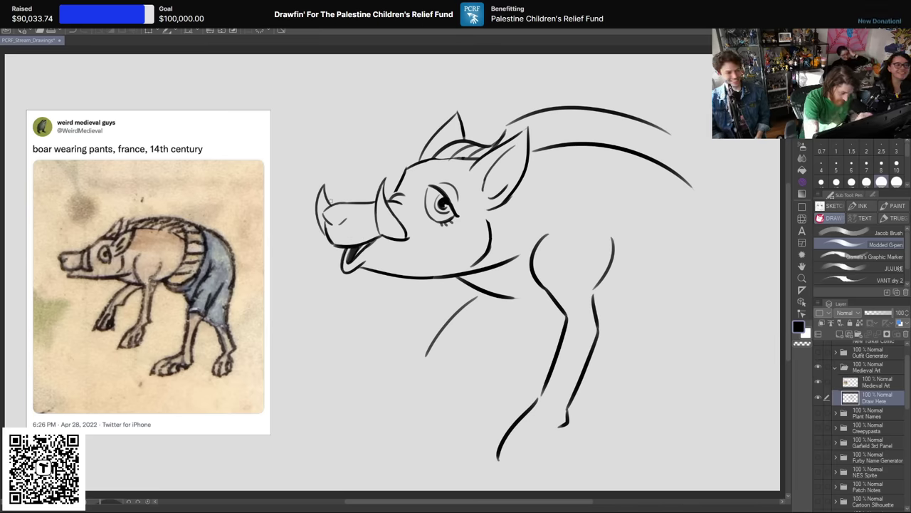
pyautogui.moveTo(326, 211); pyautogui.dragTo(352, 202)
pyautogui.hotkey('ctrl', 'z')
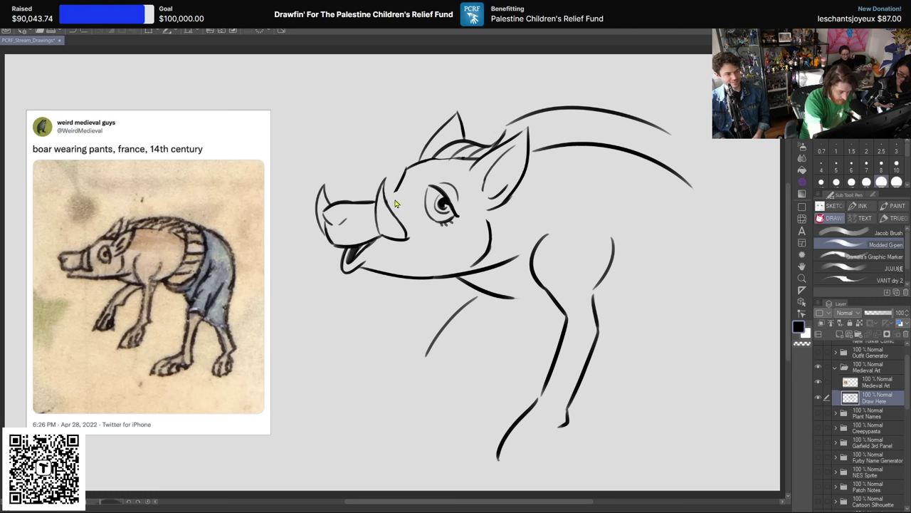
pyautogui.moveTo(393, 200); pyautogui.dragTo(406, 169)
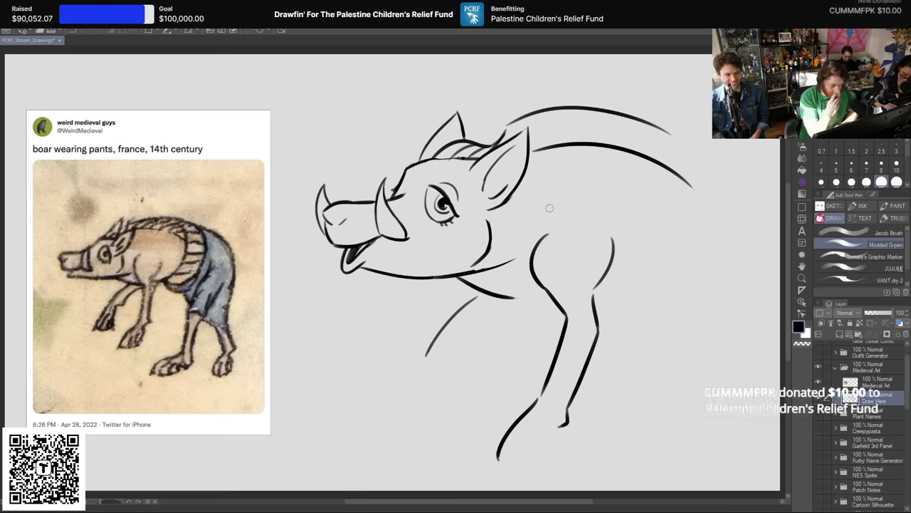
# Step: Remove the near foreleg's lines below the rounded shoulder
pyautogui.hotkey('ctrl', 'z')
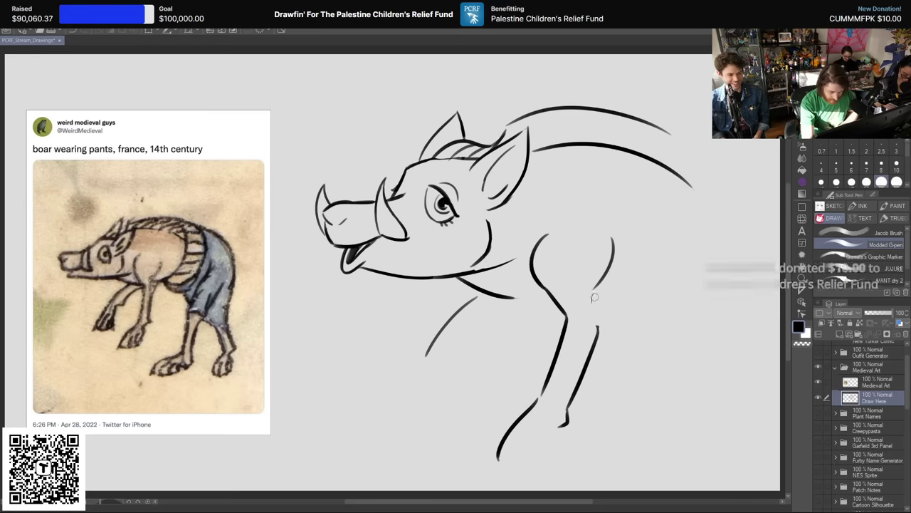
pyautogui.moveTo(559, 356); pyautogui.dragTo(512, 427)
pyautogui.hotkey('ctrl', 'z')
pyautogui.hotkey('ctrl', 'z')
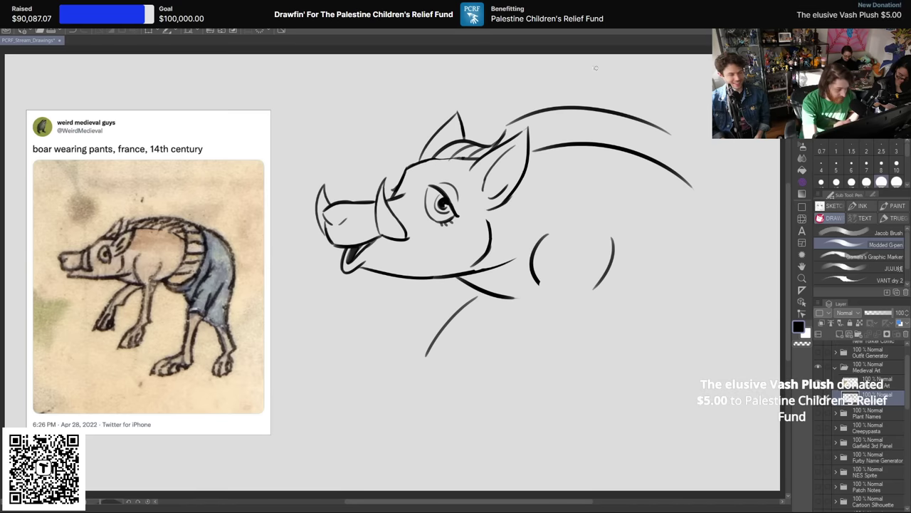
# Step: Fill the back mane with slanted hair strokes and redraw the near foreleg tapering down from the shoulder
pyautogui.moveTo(543, 148)
pyautogui.mouseDown()
pyautogui.moveTo(571, 110)
pyautogui.moveTo(585, 122)
pyautogui.moveTo(640, 120)
pyautogui.mouseUp()
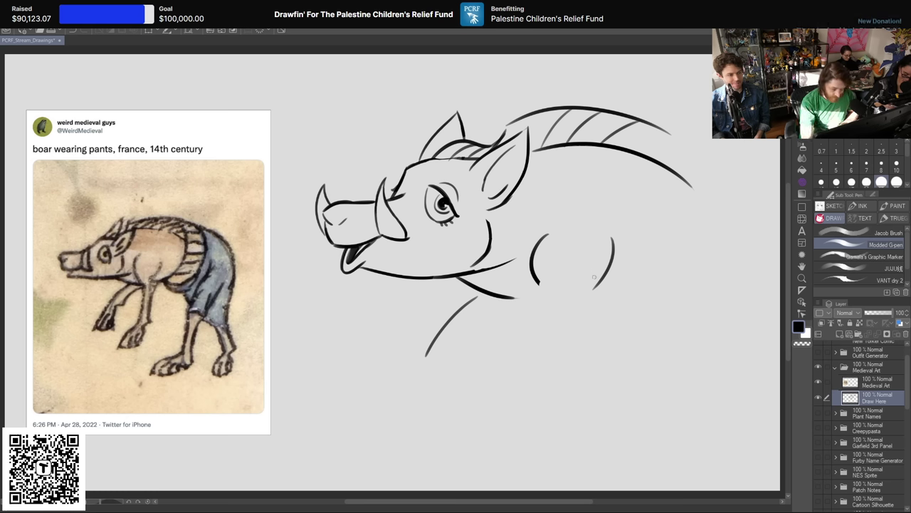
pyautogui.moveTo(539, 282); pyautogui.dragTo(566, 328)
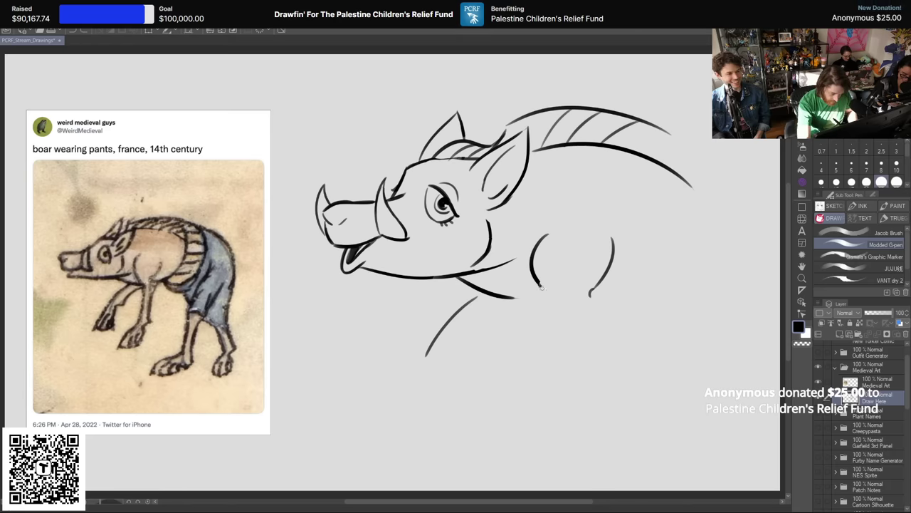
pyautogui.moveTo(536, 284); pyautogui.dragTo(549, 352)
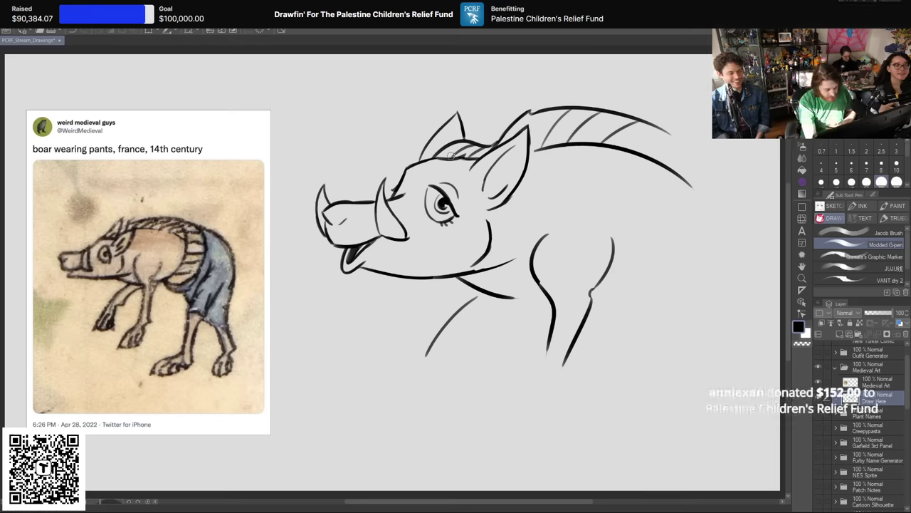
pyautogui.moveTo(470, 272); pyautogui.dragTo(511, 260)
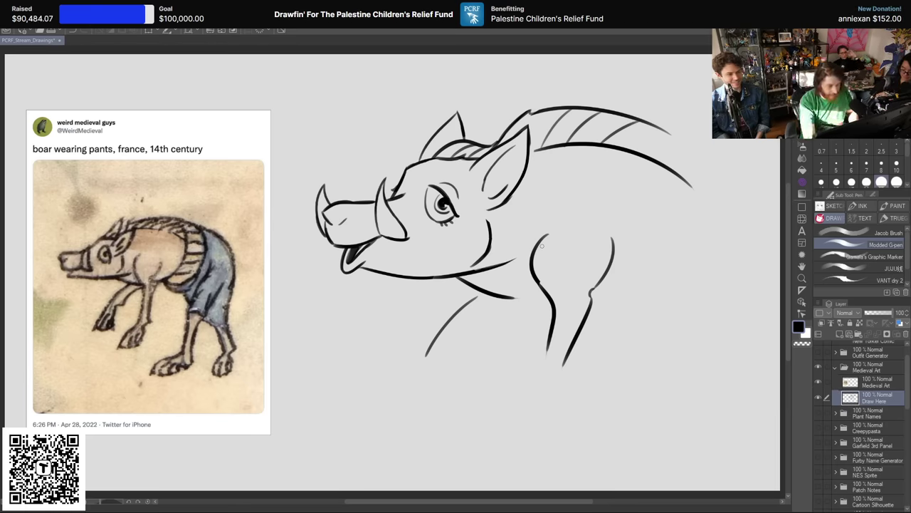
# Step: Scale the whole boar drawing down slightly and move it up to make room for the hindquarters
pyautogui.hotkey('ctrl', 't')
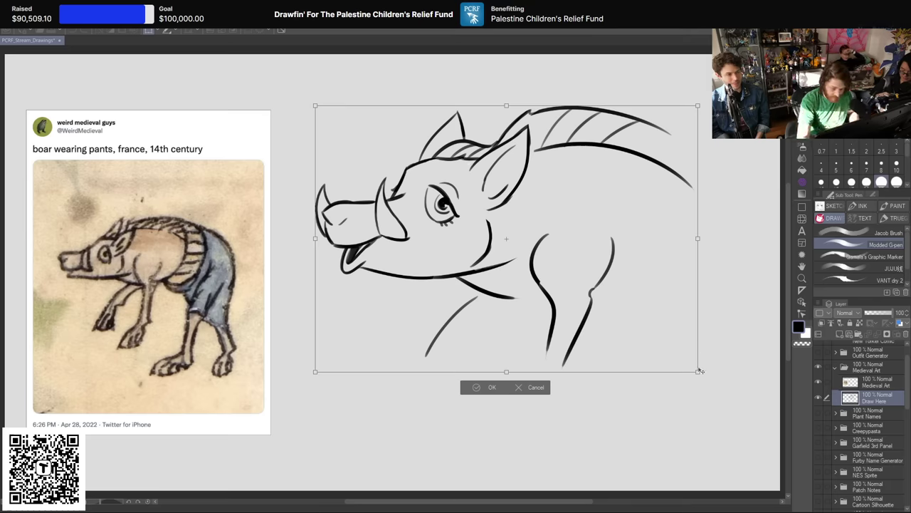
pyautogui.moveTo(700, 371); pyautogui.dragTo(651, 335)
pyautogui.moveTo(631, 301); pyautogui.dragTo(621, 279)
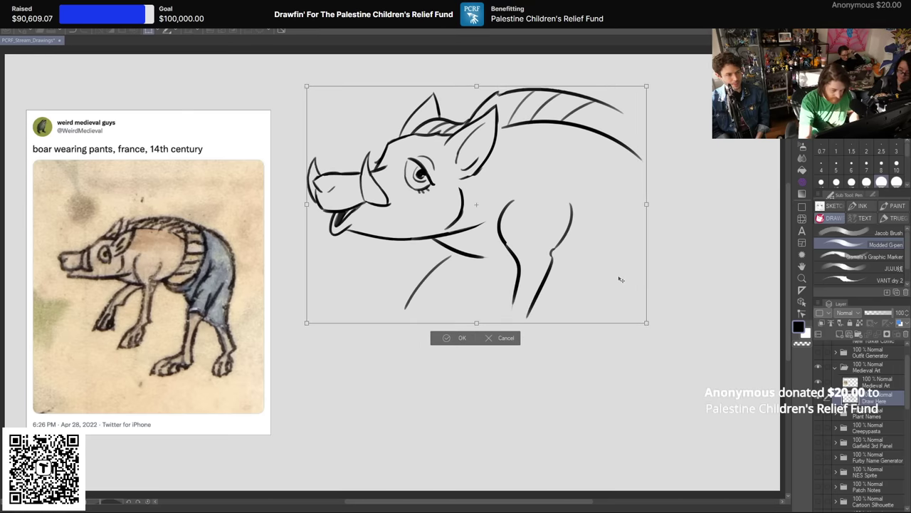
pyautogui.press('Return')
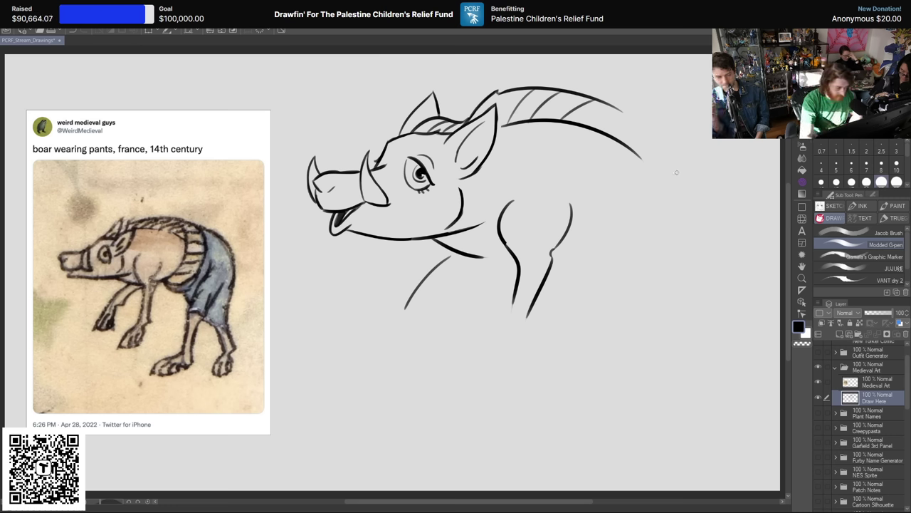
# Step: Draw the waistband's front edge curving down from the mane's end and start its rounded outer edge behind it
pyautogui.moveTo(639, 122); pyautogui.dragTo(627, 227)
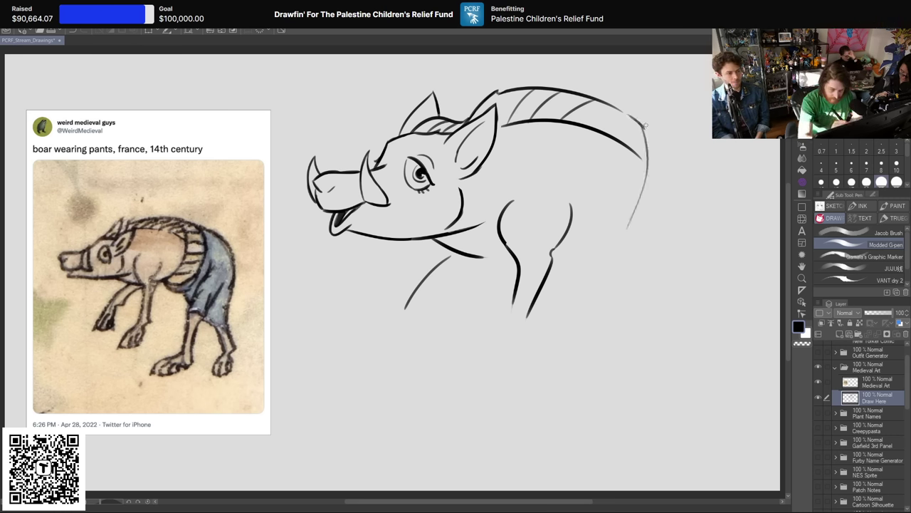
pyautogui.moveTo(654, 126); pyautogui.dragTo(737, 216)
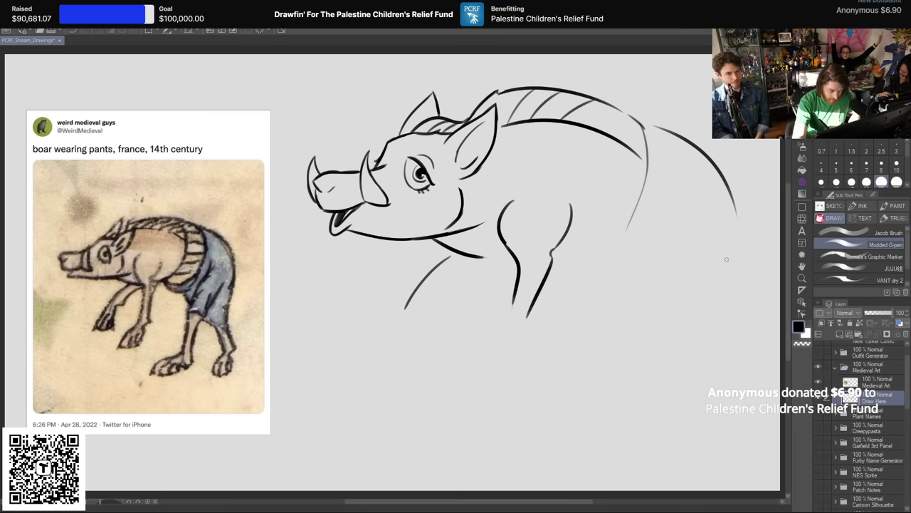
pyautogui.hotkey('ctrl', 'z')
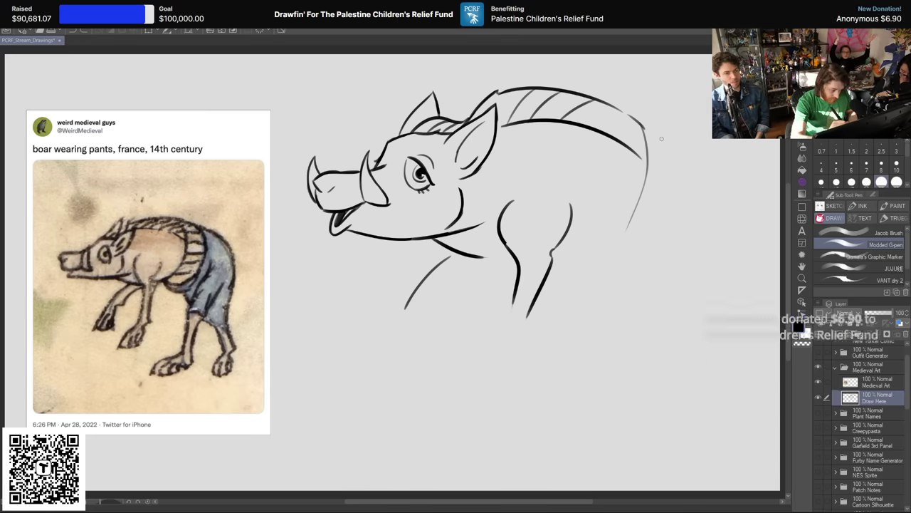
pyautogui.moveTo(645, 124); pyautogui.dragTo(698, 205)
pyautogui.hotkey('ctrl', 'z')
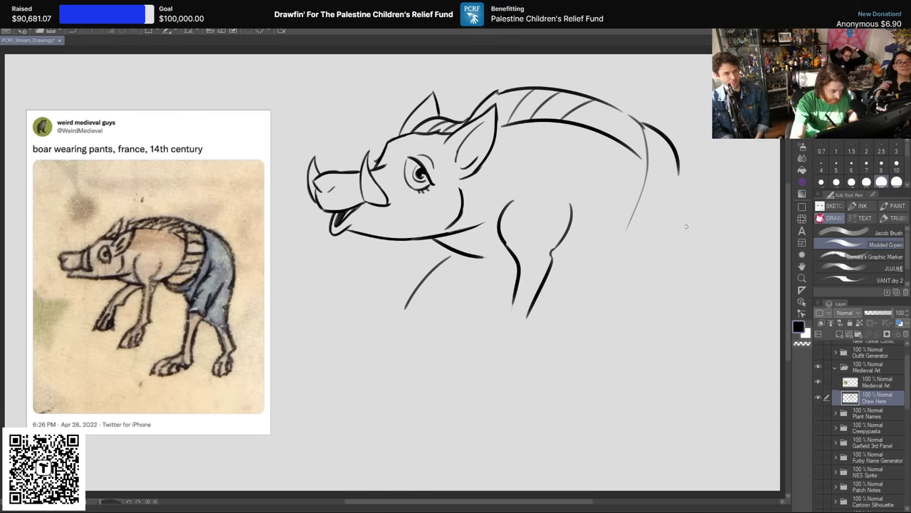
# Step: Draw the belly line and complete both curved edges of the waistband around the boar's body
pyautogui.moveTo(632, 208)
pyautogui.mouseDown()
pyautogui.moveTo(593, 270)
pyautogui.moveTo(602, 253)
pyautogui.moveTo(626, 270)
pyautogui.moveTo(672, 191)
pyautogui.mouseUp()
pyautogui.hotkey('ctrl', 'z')
pyautogui.hotkey('ctrl', 'z')
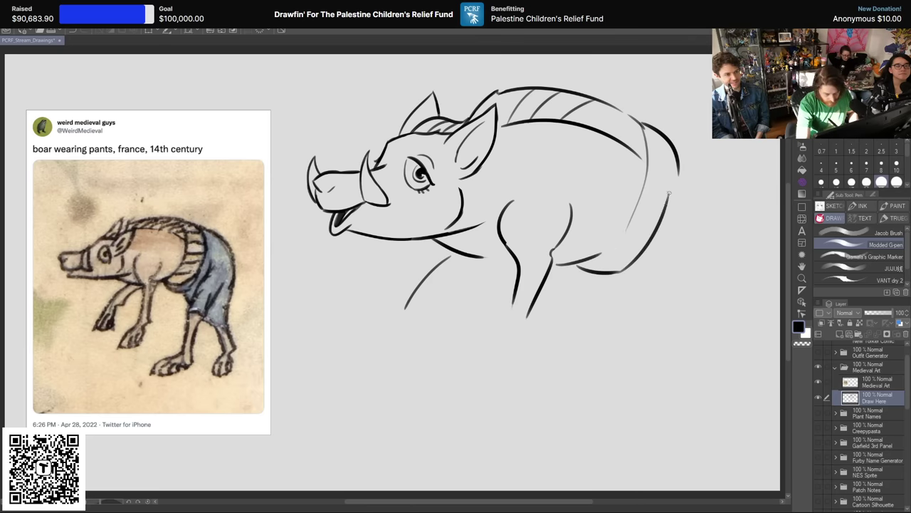
pyautogui.hotkey('ctrl', 'z')
pyautogui.moveTo(619, 272)
pyautogui.mouseDown()
pyautogui.moveTo(659, 231)
pyautogui.moveTo(679, 172)
pyautogui.mouseUp()
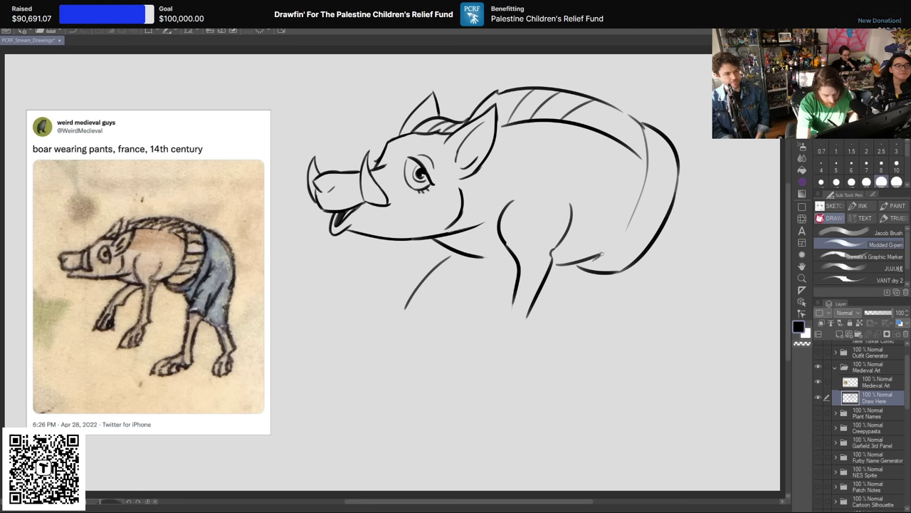
pyautogui.hotkey('ctrl', 'z')
pyautogui.moveTo(602, 254); pyautogui.dragTo(638, 194)
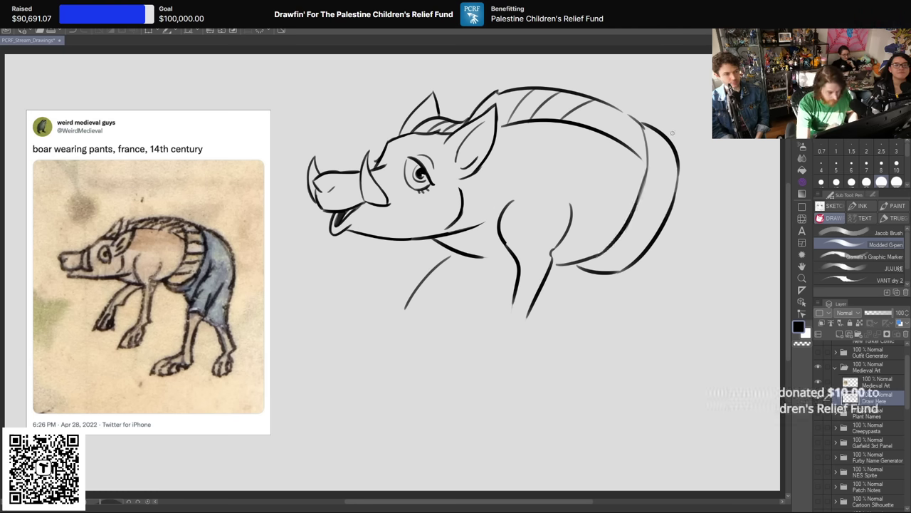
# Step: Extend the waistband's underside to a pointed corner below the belly and add a short slanted stroke for the far trouser leg
pyautogui.moveTo(578, 267)
pyautogui.mouseDown()
pyautogui.moveTo(598, 277)
pyautogui.moveTo(624, 271)
pyautogui.moveTo(629, 283)
pyautogui.mouseUp()
pyautogui.hotkey('ctrl', 'z')
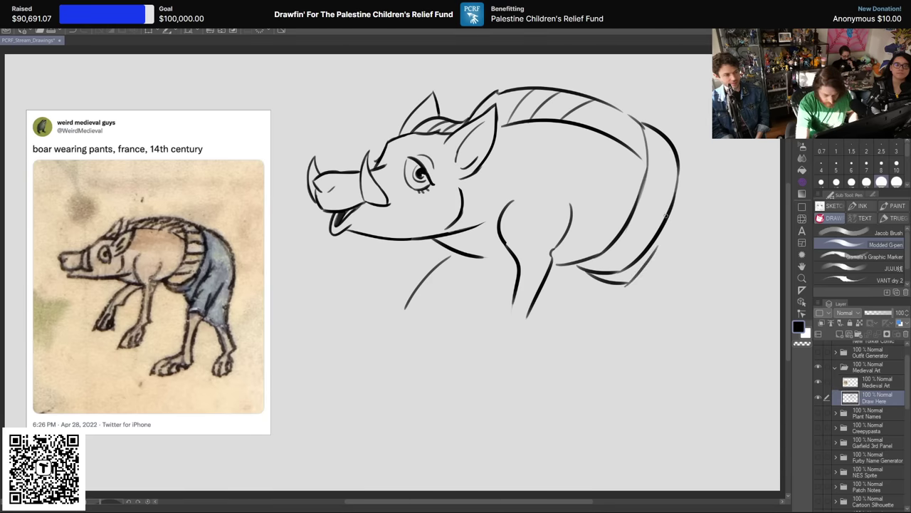
pyautogui.moveTo(612, 287); pyautogui.dragTo(625, 302)
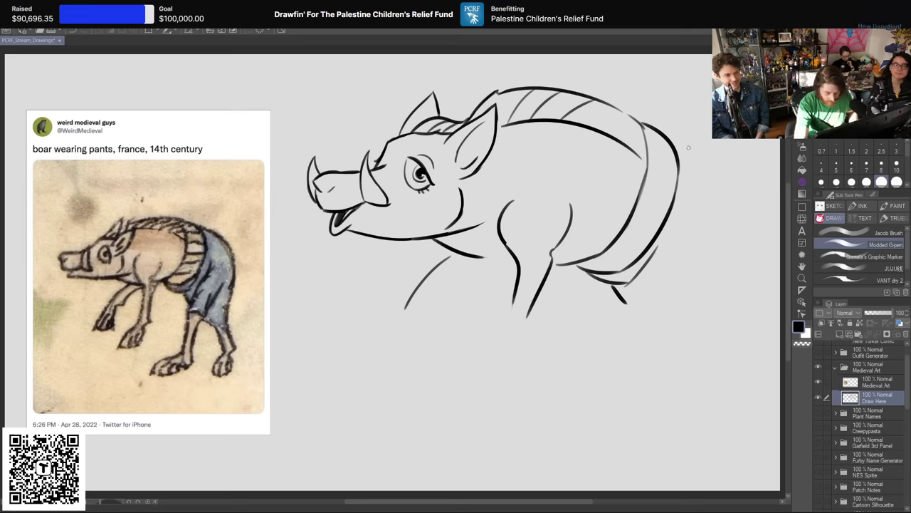
# Step: Draw the rump outline of the pants as one long curve from the waistband's upper edge around and down the back
pyautogui.moveTo(673, 141); pyautogui.dragTo(742, 226)
pyautogui.hotkey('ctrl', 'z')
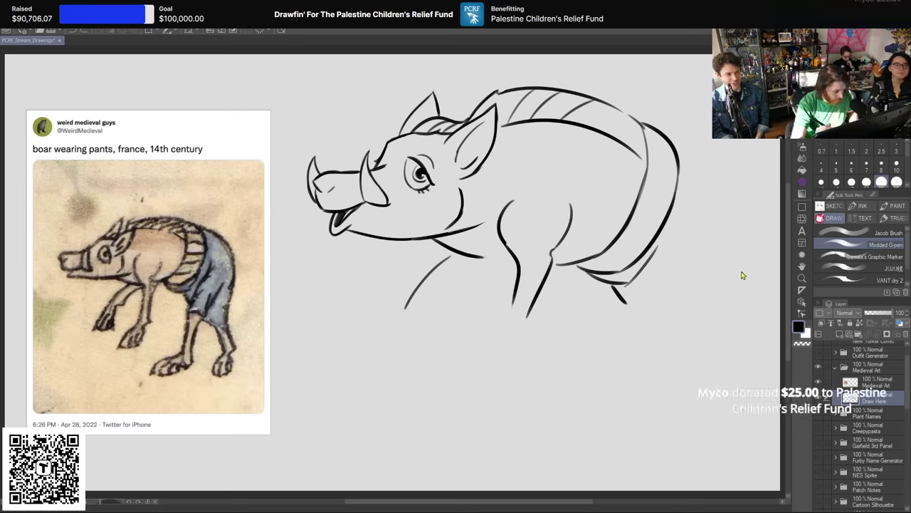
pyautogui.moveTo(673, 139)
pyautogui.mouseDown()
pyautogui.moveTo(715, 170)
pyautogui.moveTo(740, 265)
pyautogui.mouseUp()
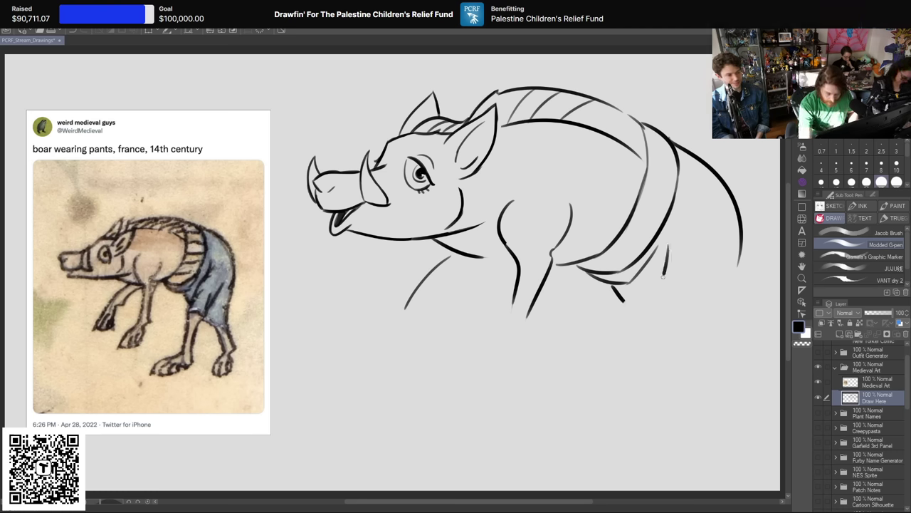
pyautogui.hotkey('ctrl', 'z')
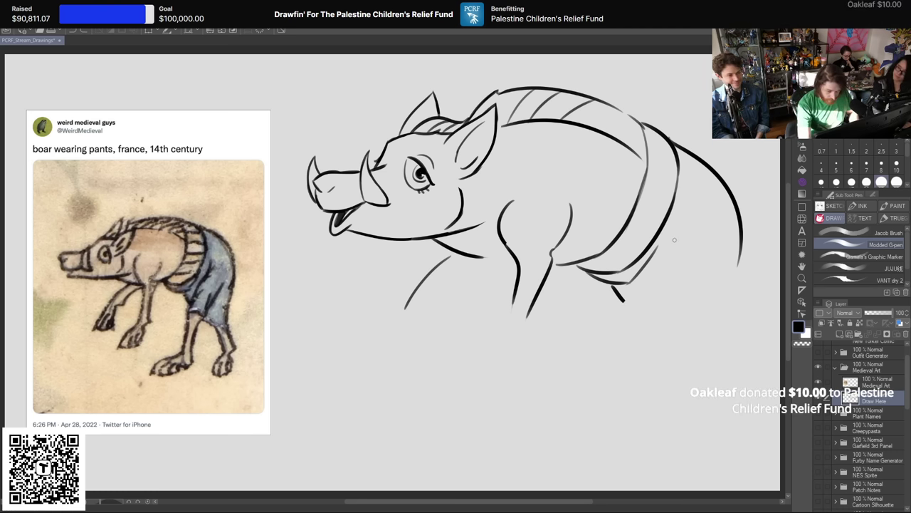
pyautogui.moveTo(672, 239); pyautogui.dragTo(637, 317)
pyautogui.hotkey('ctrl', 'z')
pyautogui.moveTo(672, 240); pyautogui.dragTo(642, 313)
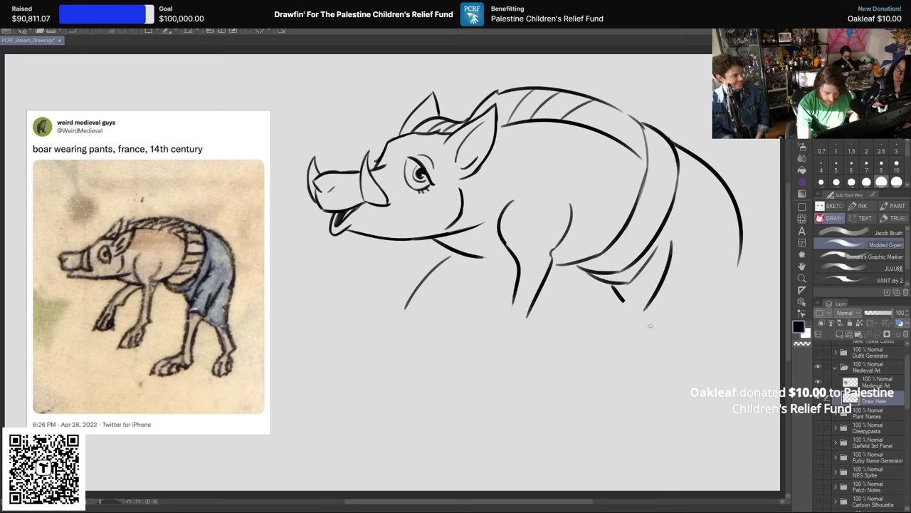
pyautogui.hotkey('ctrl', 'z')
pyautogui.moveTo(669, 239); pyautogui.dragTo(627, 316)
pyautogui.hotkey('ctrl', 'z')
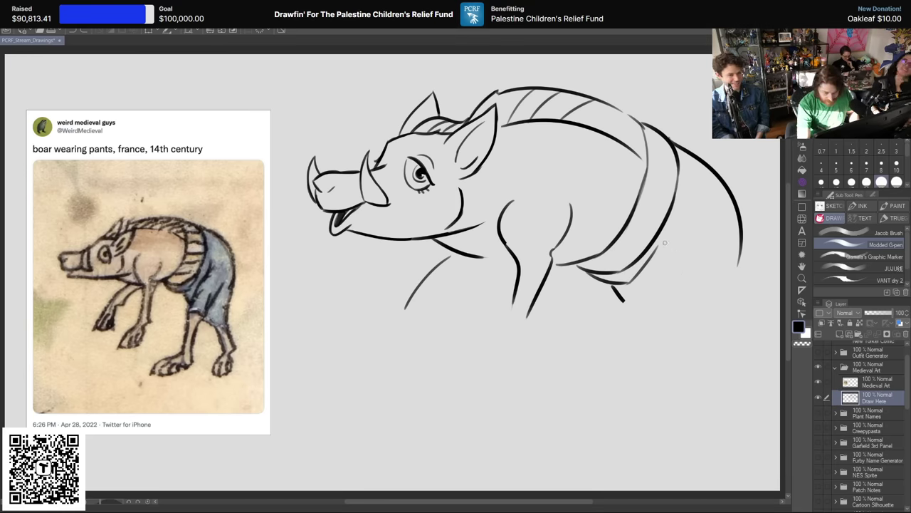
# Step: Draw the near trouser leg with a front edge slanting down behind the waistband and a back edge tapering forward below the rump
pyautogui.moveTo(670, 241); pyautogui.dragTo(631, 324)
pyautogui.moveTo(727, 257); pyautogui.dragTo(667, 347)
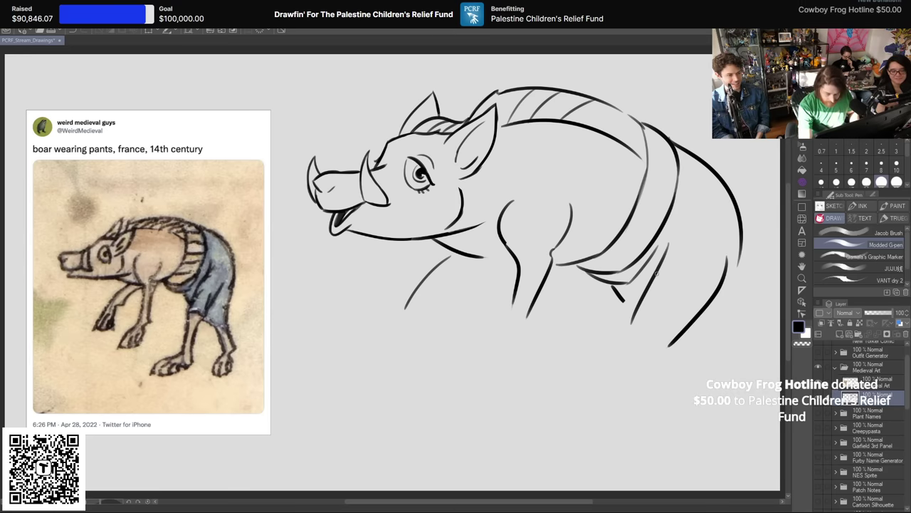
pyautogui.moveTo(680, 223); pyautogui.dragTo(661, 262)
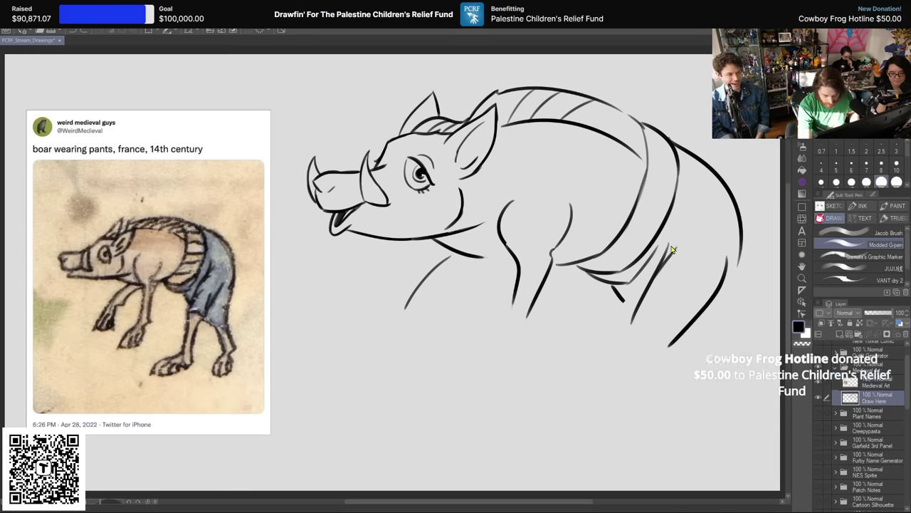
pyautogui.moveTo(684, 219); pyautogui.dragTo(659, 269)
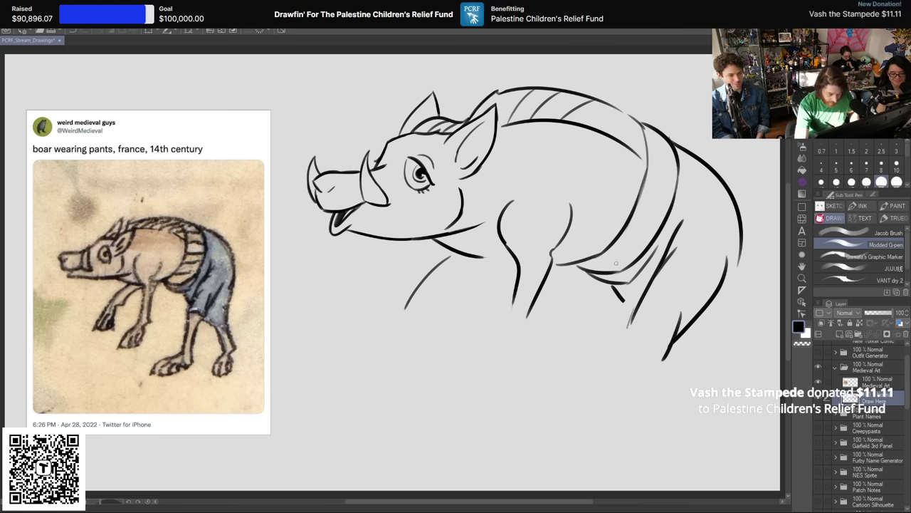
pyautogui.hotkey('ctrl', 'z')
pyautogui.hotkey('ctrl', 'z')
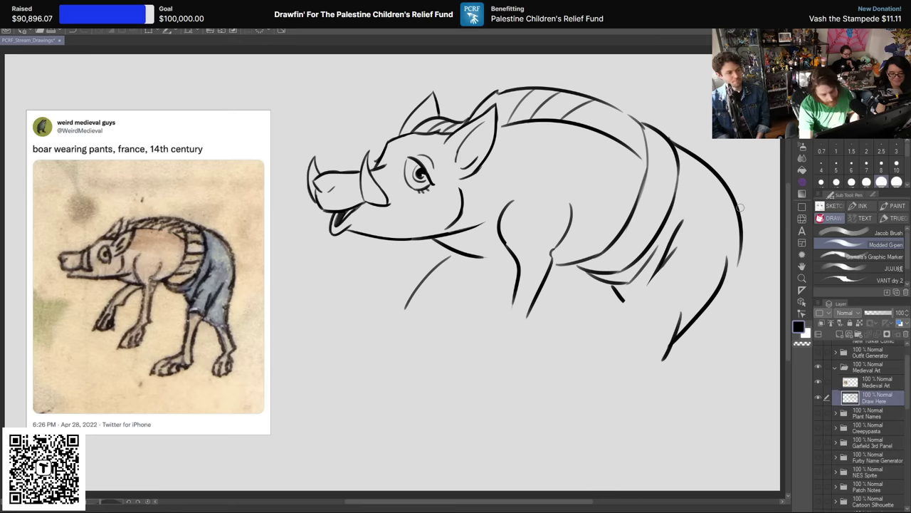
pyautogui.moveTo(651, 280); pyautogui.dragTo(620, 328)
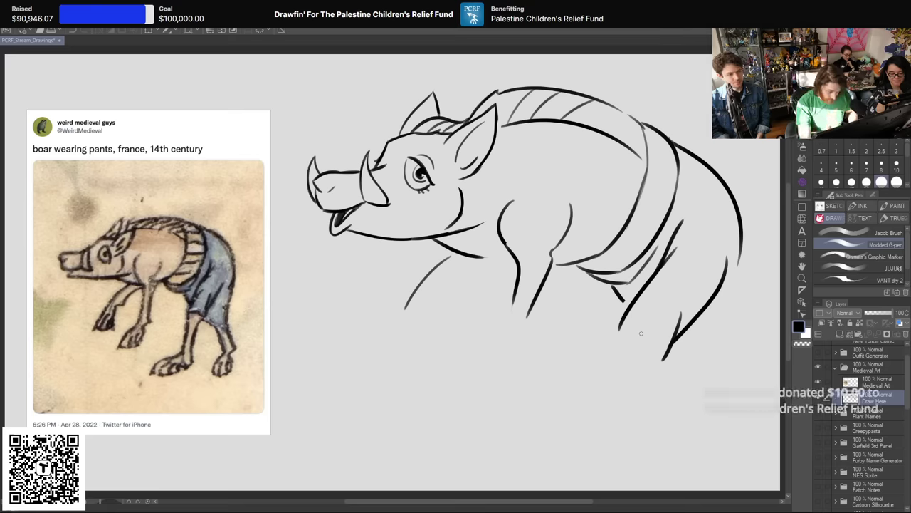
# Step: Draw the cuff of the boar's near trouser leg and rough in the hem and back edge of the far trouser leg
pyautogui.moveTo(625, 313)
pyautogui.mouseDown()
pyautogui.moveTo(610, 348)
pyautogui.moveTo(616, 352)
pyautogui.mouseUp()
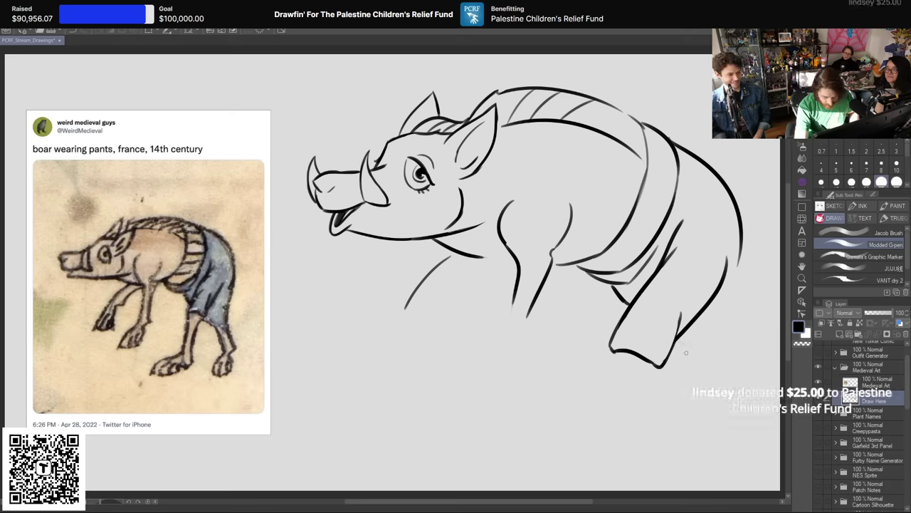
pyautogui.moveTo(673, 351); pyautogui.dragTo(696, 364)
pyautogui.moveTo(741, 244); pyautogui.dragTo(736, 303)
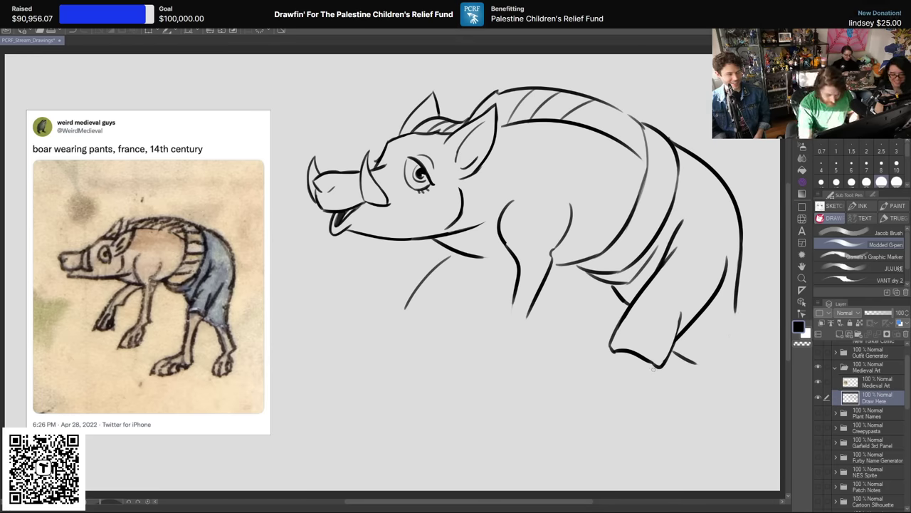
# Step: Draw the front and back outlines of the near hind leg from the trouser cuff down to a small heel
pyautogui.moveTo(655, 364); pyautogui.dragTo(630, 408)
pyautogui.moveTo(614, 352); pyautogui.dragTo(608, 428)
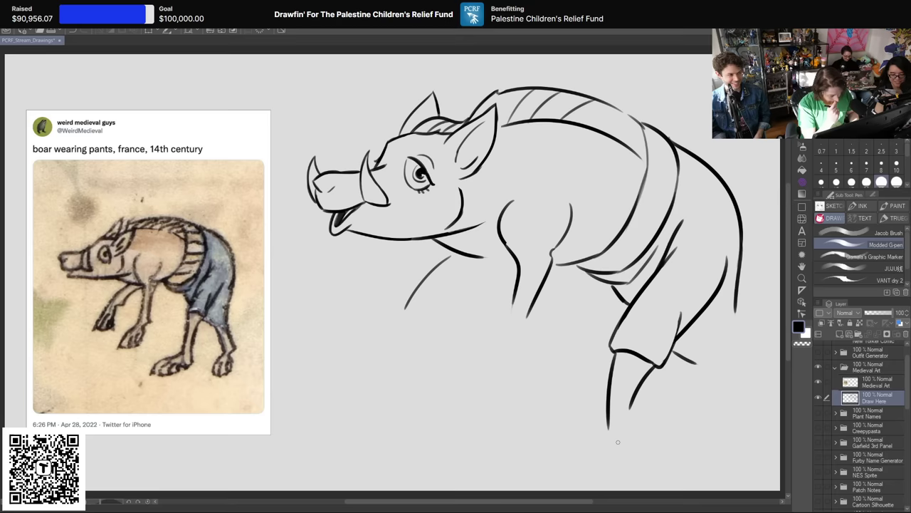
pyautogui.hotkey('ctrl', 'z')
pyautogui.moveTo(616, 353); pyautogui.dragTo(617, 423)
pyautogui.hotkey('ctrl', 'z')
pyautogui.moveTo(613, 351); pyautogui.dragTo(612, 413)
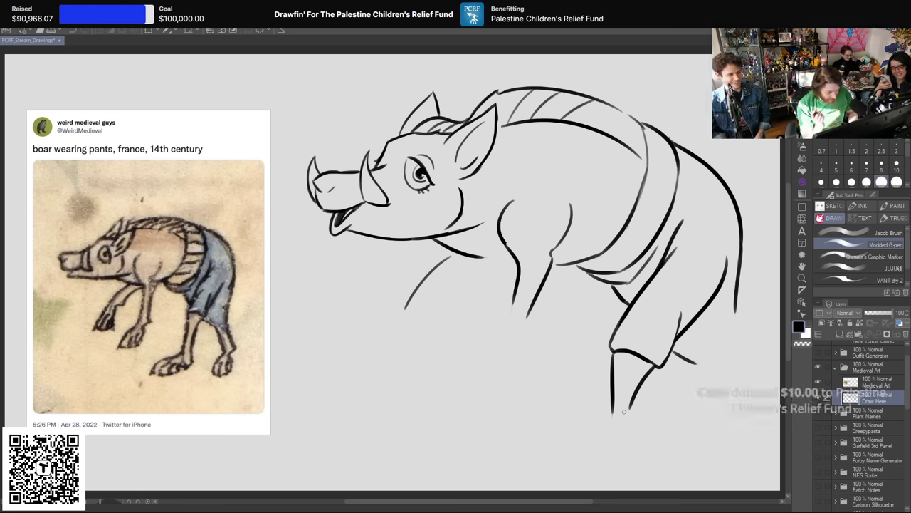
pyautogui.hotkey('ctrl', 'z')
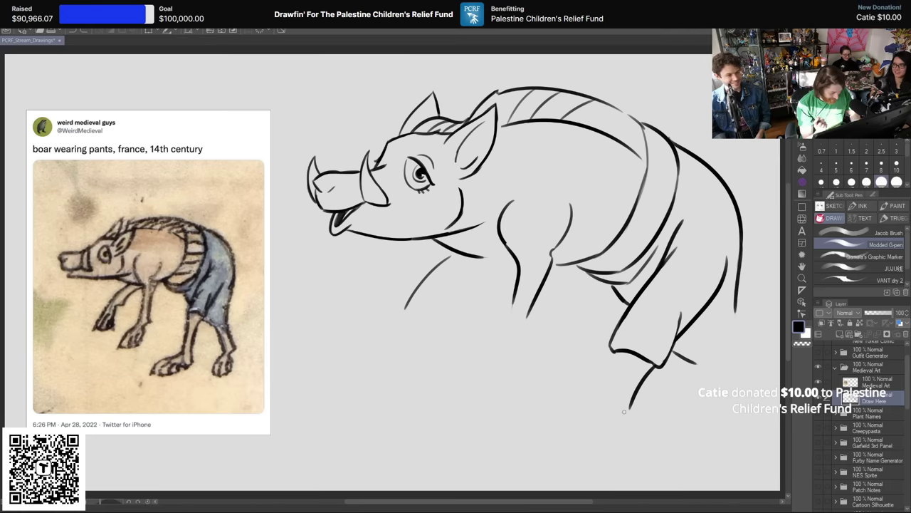
pyautogui.moveTo(615, 354)
pyautogui.mouseDown()
pyautogui.moveTo(611, 426)
pyautogui.moveTo(628, 447)
pyautogui.mouseUp()
pyautogui.hotkey('ctrl', 'z')
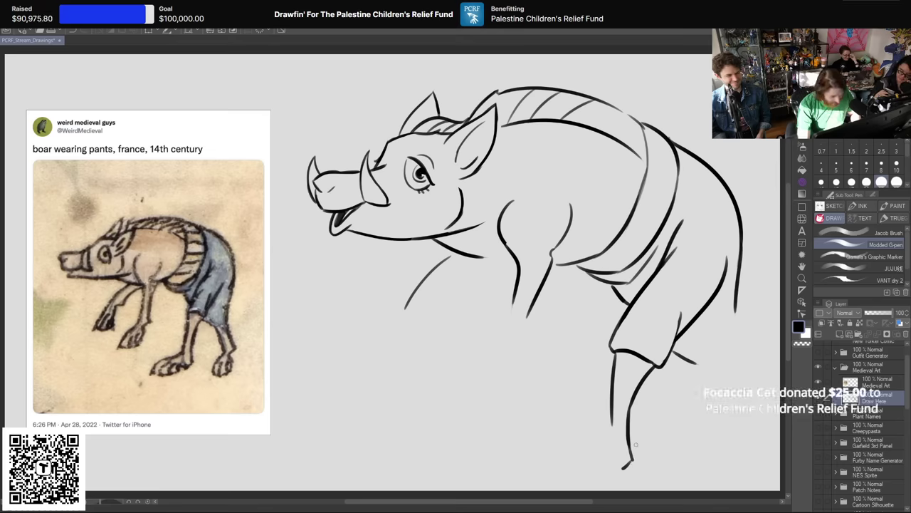
pyautogui.moveTo(628, 460); pyautogui.dragTo(614, 465)
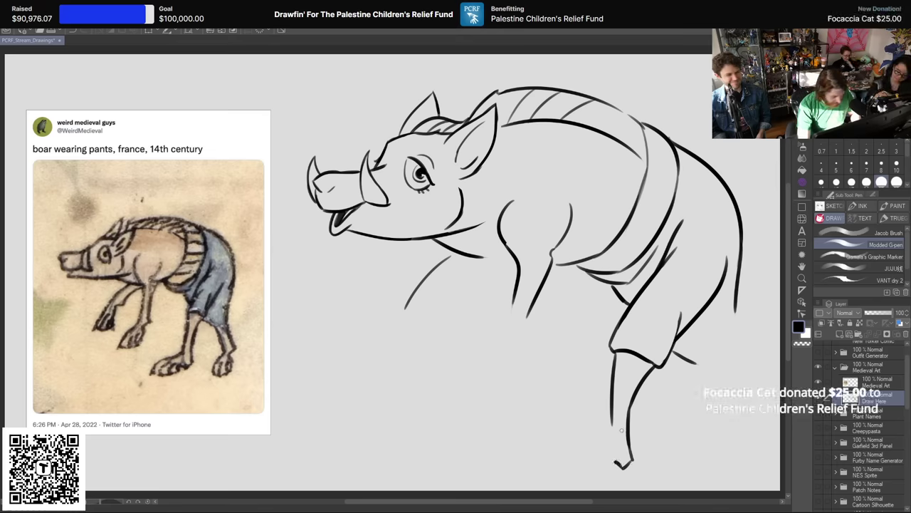
pyautogui.moveTo(609, 431); pyautogui.dragTo(551, 474)
pyautogui.hotkey('ctrl', 'z')
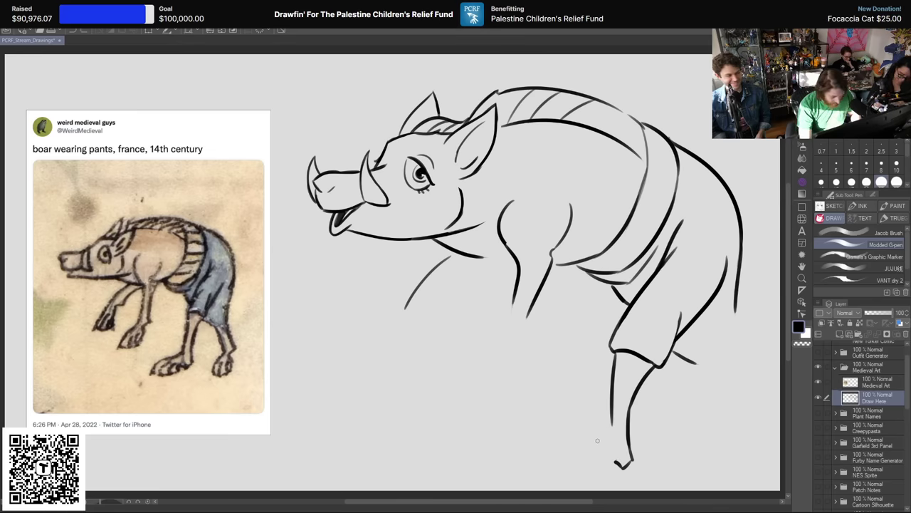
pyautogui.moveTo(609, 424); pyautogui.dragTo(531, 490)
pyautogui.hotkey('ctrl', 'z')
pyautogui.moveTo(605, 425); pyautogui.dragTo(541, 490)
pyautogui.hotkey('ctrl', 'z')
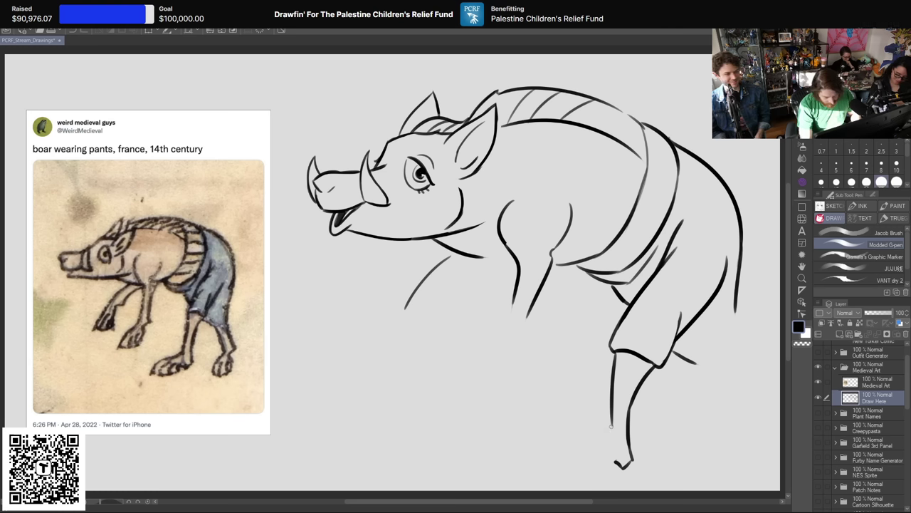
pyautogui.moveTo(611, 426); pyautogui.dragTo(546, 479)
pyautogui.hotkey('ctrl', 'z')
pyautogui.moveTo(611, 426)
pyautogui.mouseDown()
pyautogui.moveTo(543, 478)
pyautogui.moveTo(575, 473)
pyautogui.mouseUp()
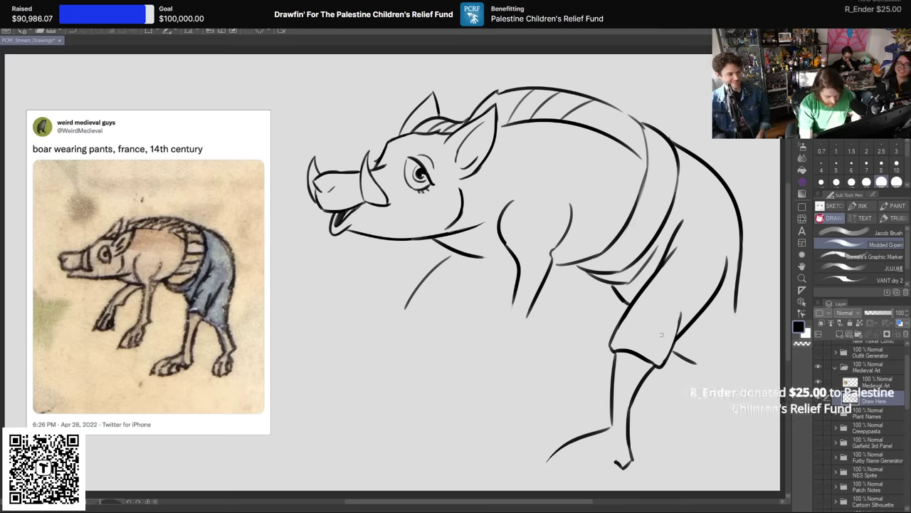
pyautogui.moveTo(549, 457)
pyautogui.mouseDown()
pyautogui.moveTo(605, 478)
pyautogui.moveTo(585, 478)
pyautogui.moveTo(604, 475)
pyautogui.moveTo(628, 438)
pyautogui.moveTo(562, 476)
pyautogui.mouseUp()
pyautogui.hotkey('ctrl', 'z')
pyautogui.hotkey('ctrl', 'z')
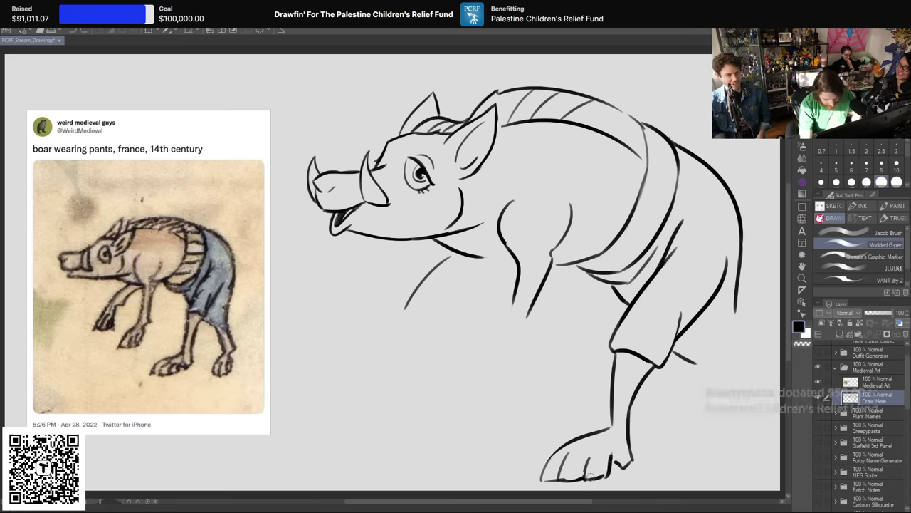
# Step: Draw the toe lines of the near hind foot and redraw its heel and the back of the ankle
pyautogui.moveTo(610, 455); pyautogui.dragTo(610, 472)
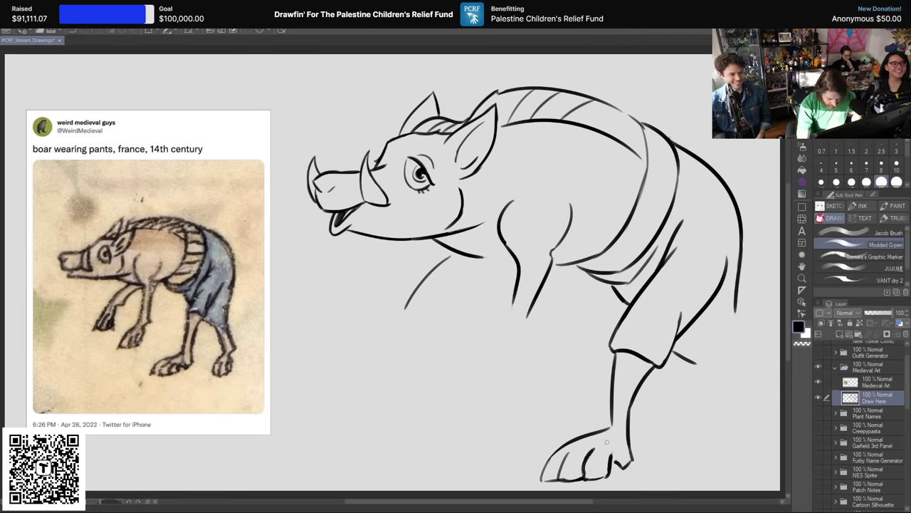
pyautogui.moveTo(597, 445); pyautogui.dragTo(587, 475)
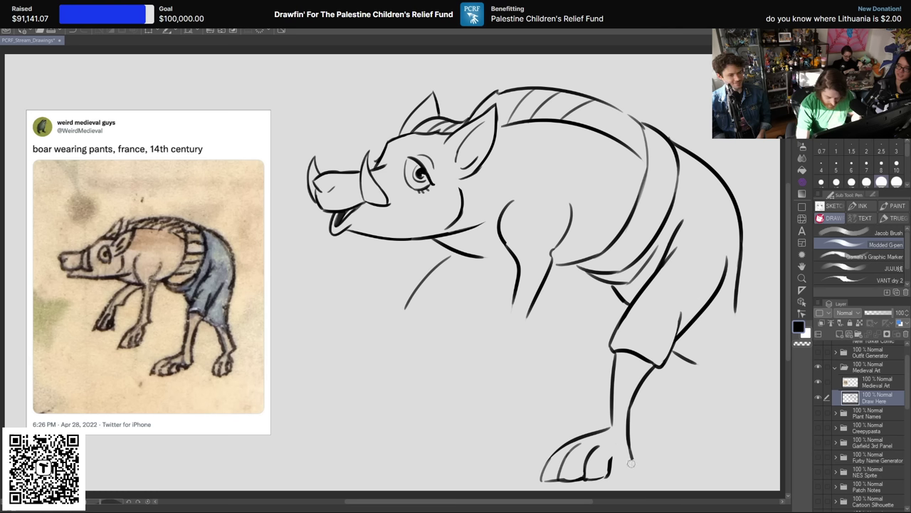
pyautogui.moveTo(611, 349); pyautogui.dragTo(660, 364)
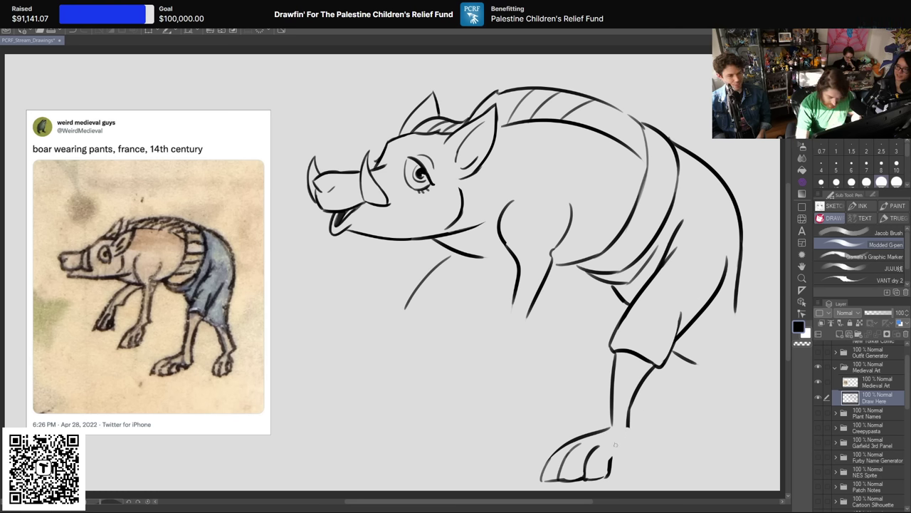
pyautogui.moveTo(608, 475); pyautogui.dragTo(638, 445)
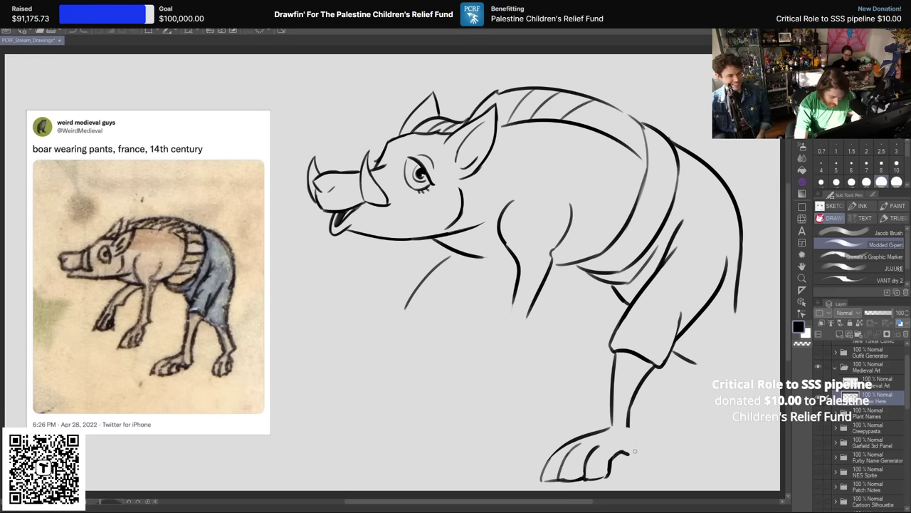
pyautogui.moveTo(628, 396); pyautogui.dragTo(638, 443)
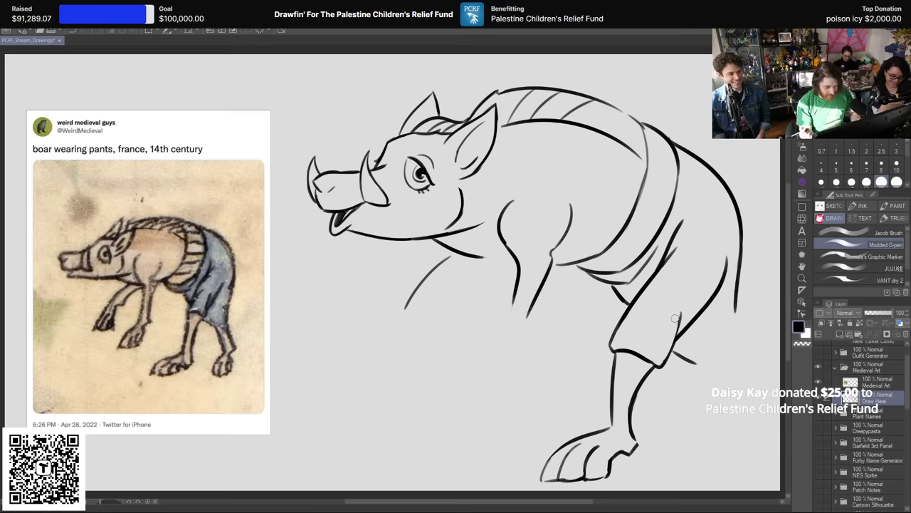
# Step: Scale the whole boar line drawing down slightly with a transform to leave more room on the canvas
pyautogui.hotkey('ctrl', 't')
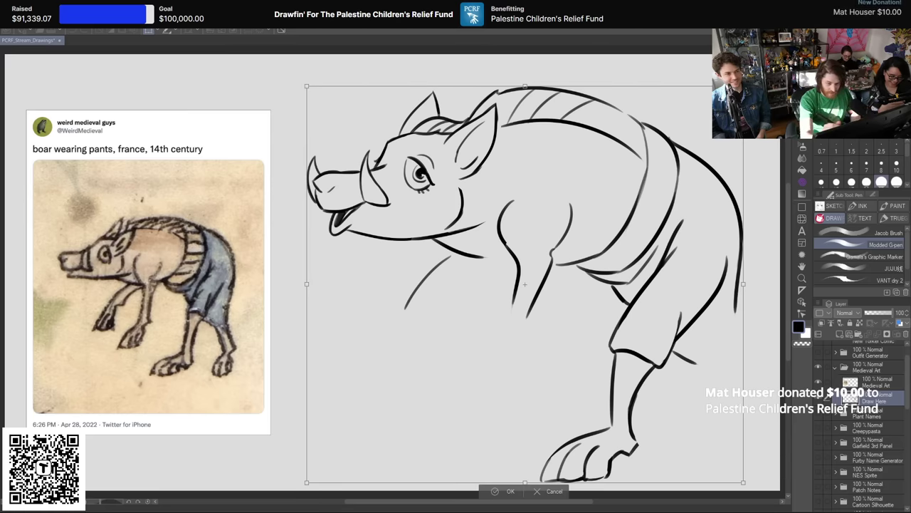
pyautogui.moveTo(743, 483); pyautogui.dragTo(721, 459)
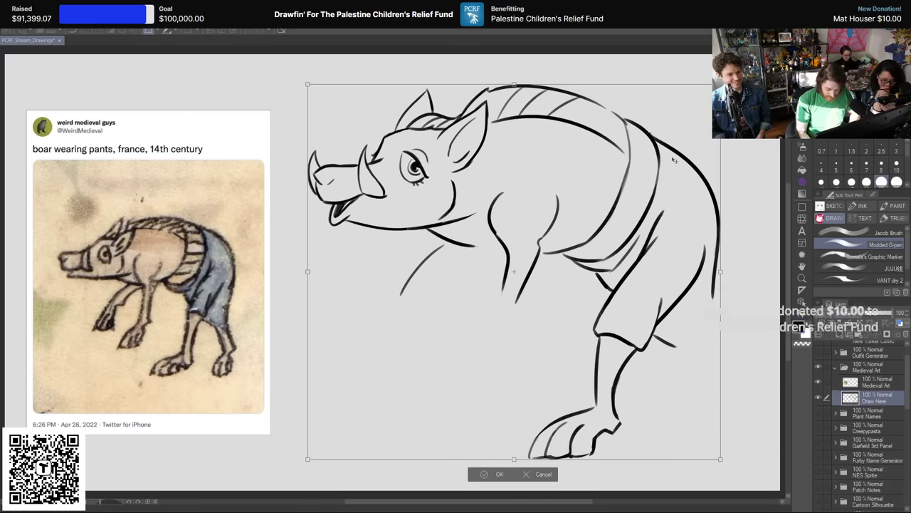
pyautogui.press('Return')
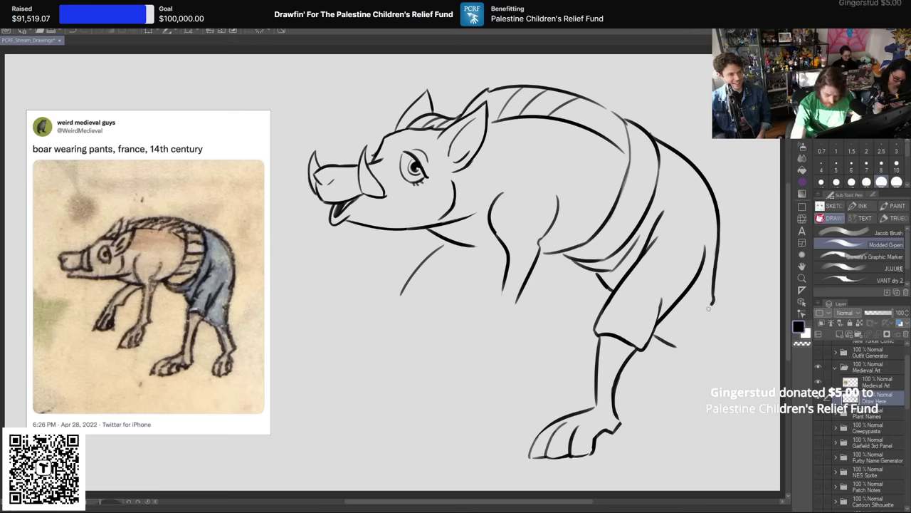
# Step: Close the hem of the far trouser leg and draw short ribbing lines across the trousers' waistband
pyautogui.moveTo(710, 303); pyautogui.dragTo(718, 326)
pyautogui.moveTo(673, 344); pyautogui.dragTo(701, 346)
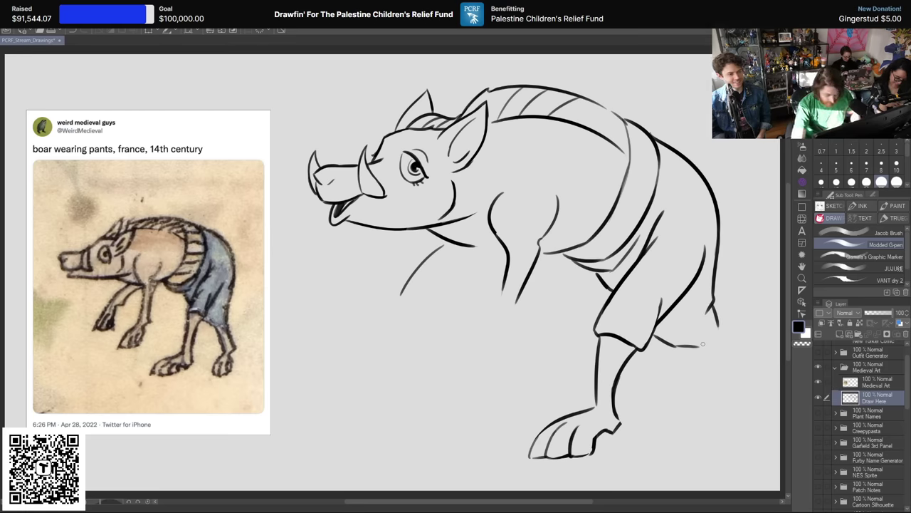
pyautogui.moveTo(703, 344); pyautogui.dragTo(719, 329)
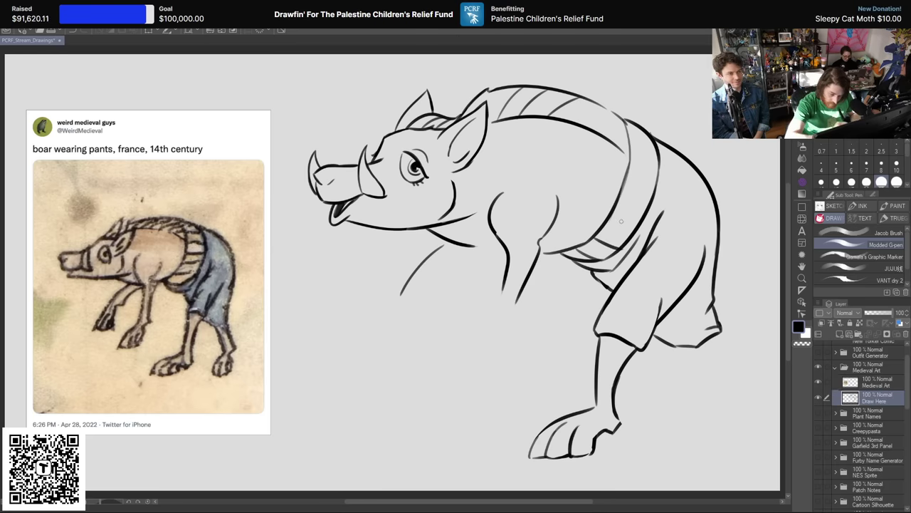
pyautogui.moveTo(619, 199); pyautogui.dragTo(647, 209)
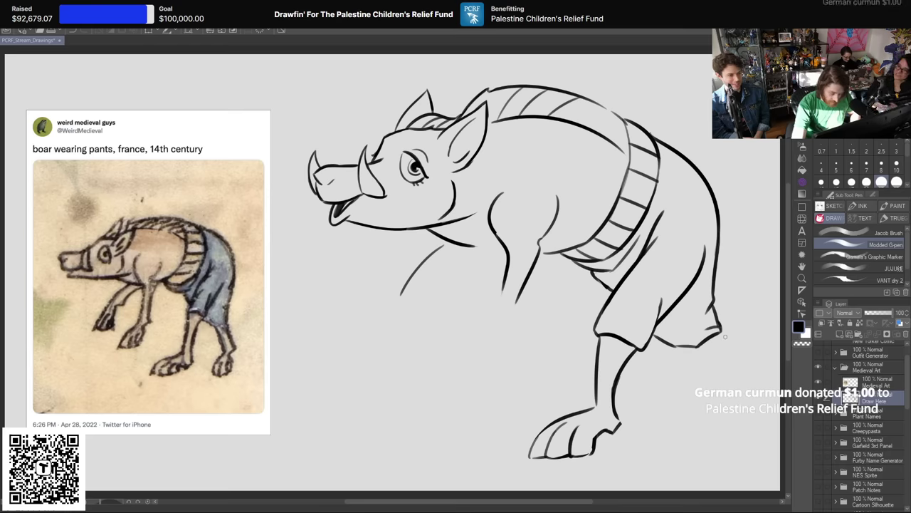
# Step: Draw the front and back outlines of the far hind leg below the trouser hem
pyautogui.moveTo(717, 332); pyautogui.dragTo(728, 362)
pyautogui.hotkey('ctrl', 'z')
pyautogui.moveTo(718, 330); pyautogui.dragTo(734, 386)
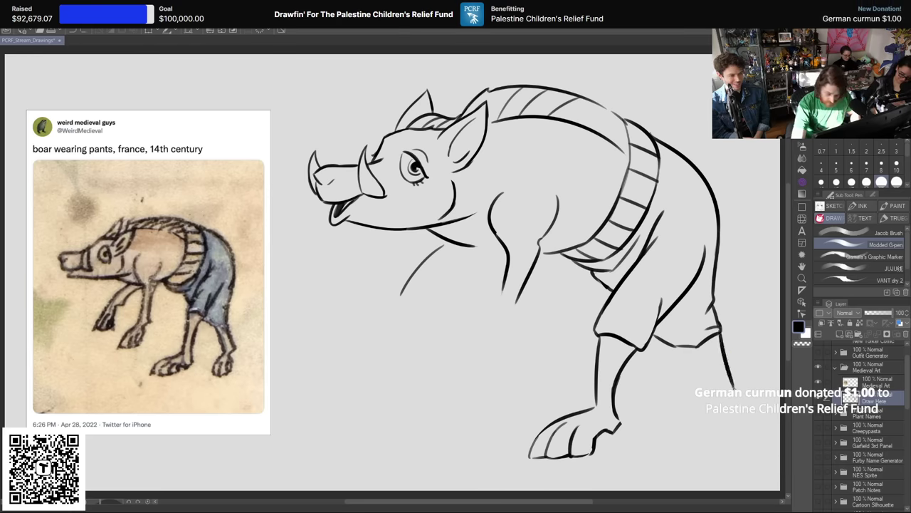
pyautogui.moveTo(700, 353); pyautogui.dragTo(716, 388)
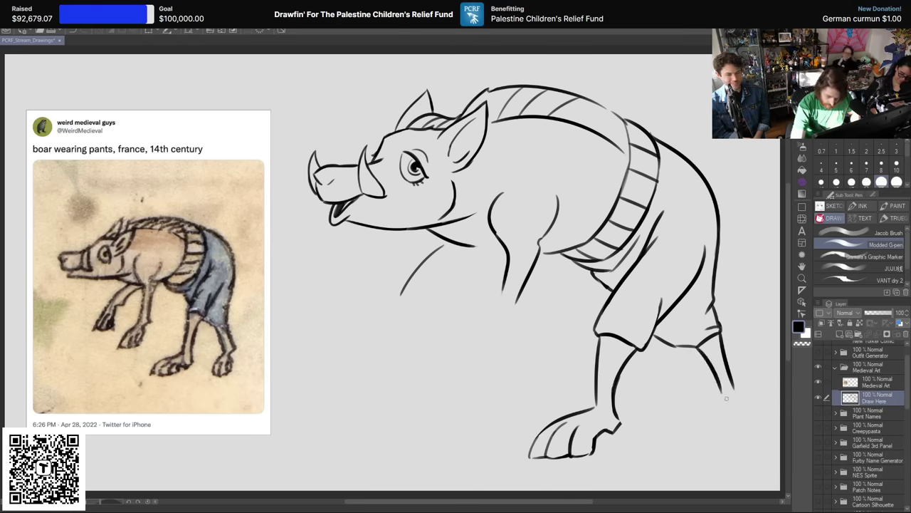
pyautogui.hotkey('ctrl', 'z')
pyautogui.moveTo(698, 347); pyautogui.dragTo(722, 396)
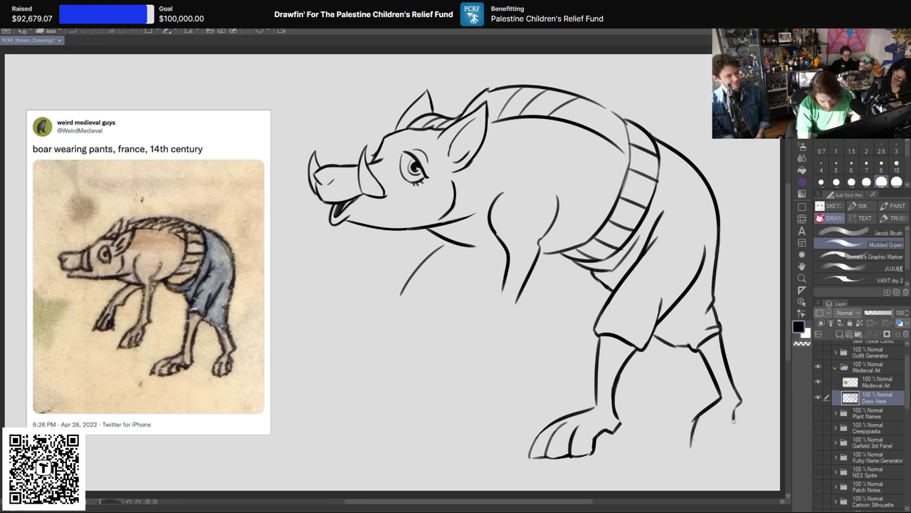
# Step: Outline the far hind foot with its heel, sole and toes
pyautogui.moveTo(734, 420)
pyautogui.mouseDown()
pyautogui.moveTo(701, 453)
pyautogui.moveTo(709, 432)
pyautogui.moveTo(707, 455)
pyautogui.mouseUp()
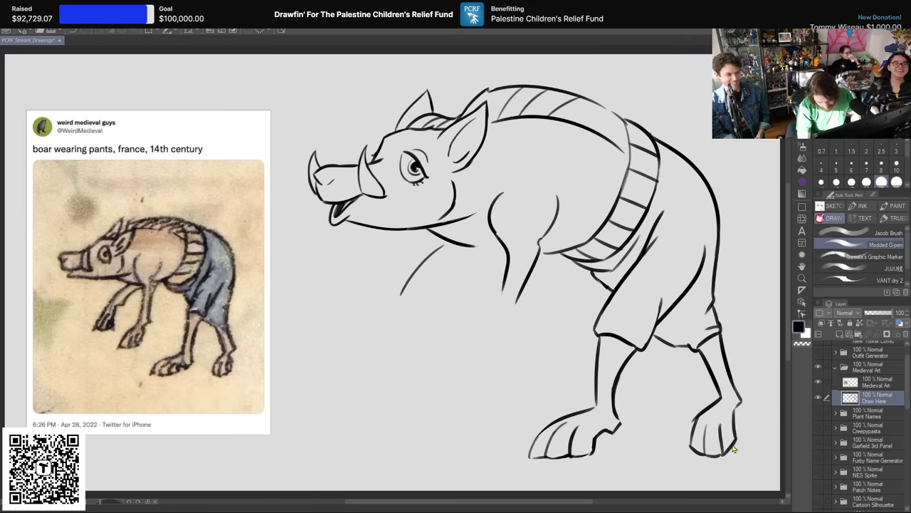
pyautogui.moveTo(736, 429); pyautogui.dragTo(727, 453)
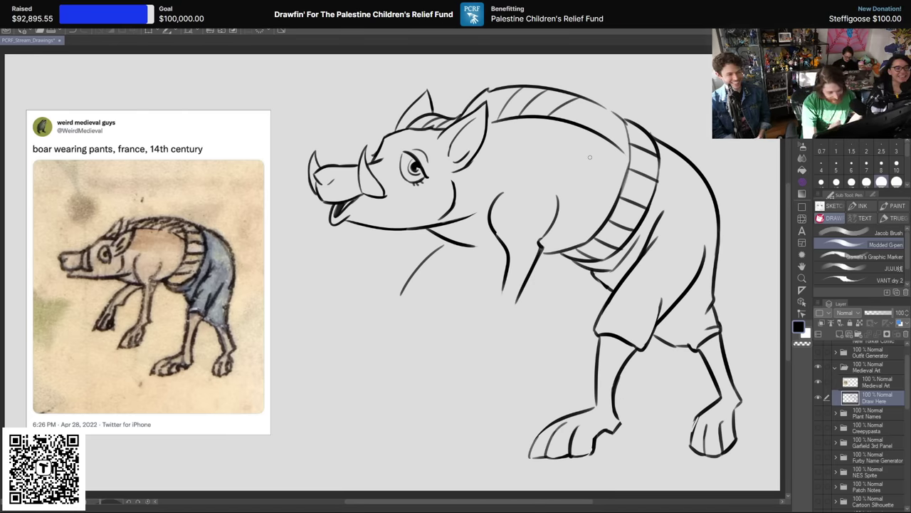
# Step: Extend the near front leg's outlines down to the wrist and add fold lines to the far trouser leg
pyautogui.hotkey('ctrl', 'z')
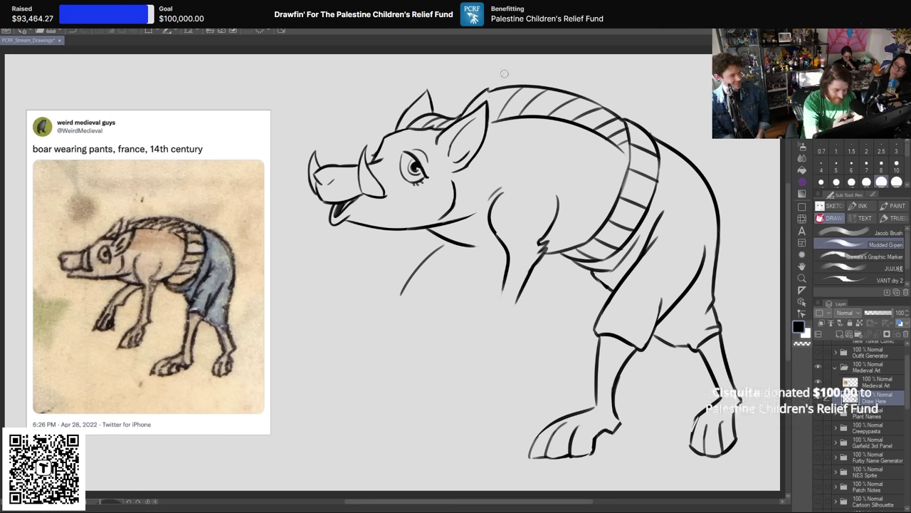
pyautogui.moveTo(508, 271); pyautogui.dragTo(491, 339)
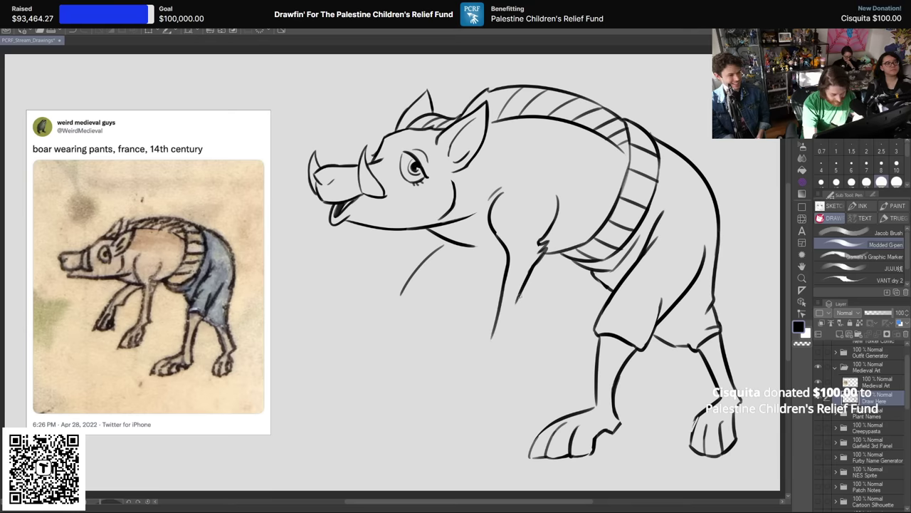
pyautogui.moveTo(521, 285); pyautogui.dragTo(507, 343)
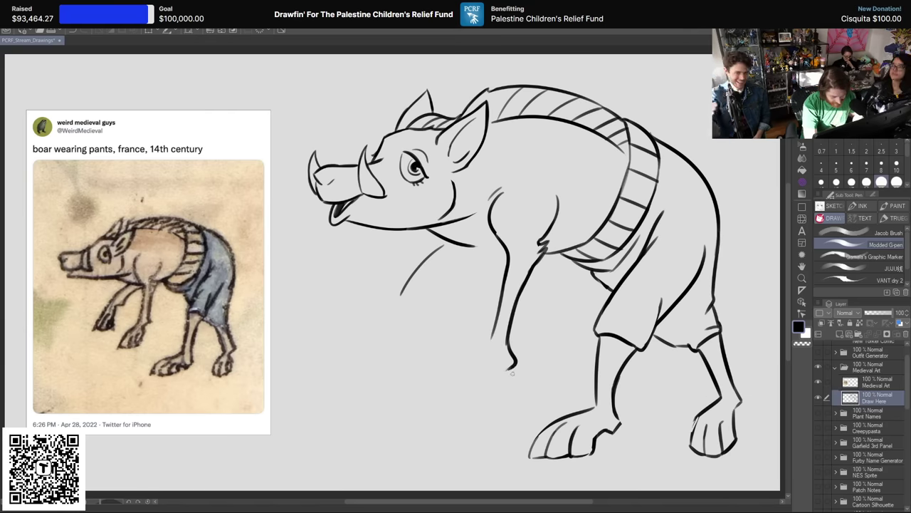
pyautogui.hotkey('ctrl', 'z')
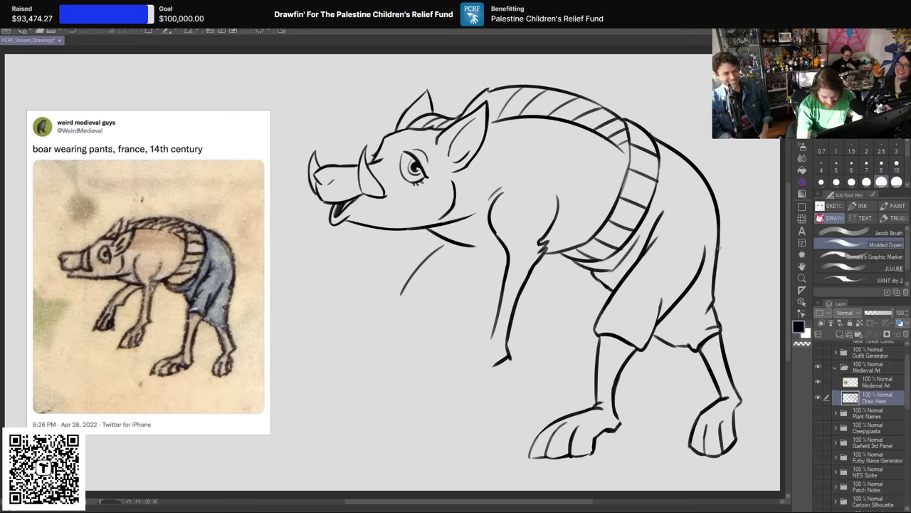
pyautogui.moveTo(666, 305); pyautogui.dragTo(669, 326)
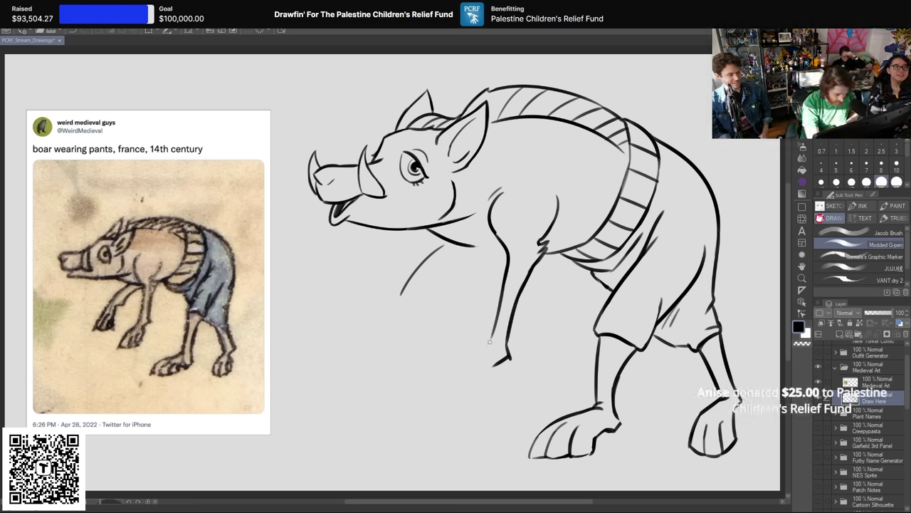
# Step: Draw the near front paw with separate toes hanging down from the wrist
pyautogui.moveTo(483, 349)
pyautogui.mouseDown()
pyautogui.moveTo(461, 388)
pyautogui.moveTo(493, 389)
pyautogui.mouseUp()
pyautogui.hotkey('ctrl', 'z')
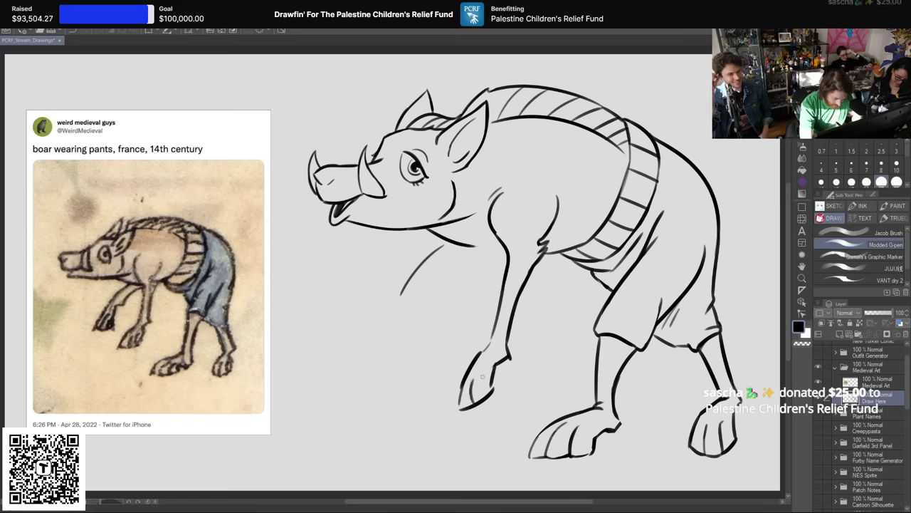
pyautogui.moveTo(491, 396); pyautogui.dragTo(497, 389)
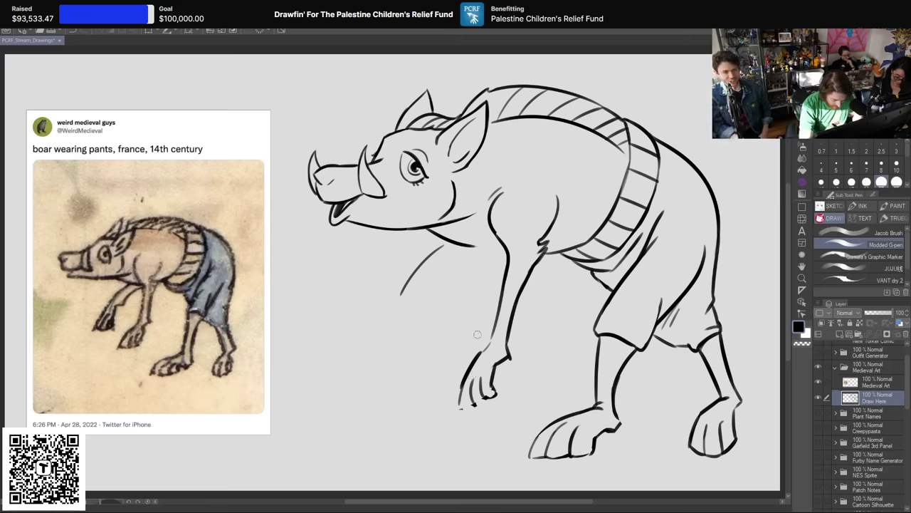
pyautogui.moveTo(462, 412); pyautogui.dragTo(496, 394)
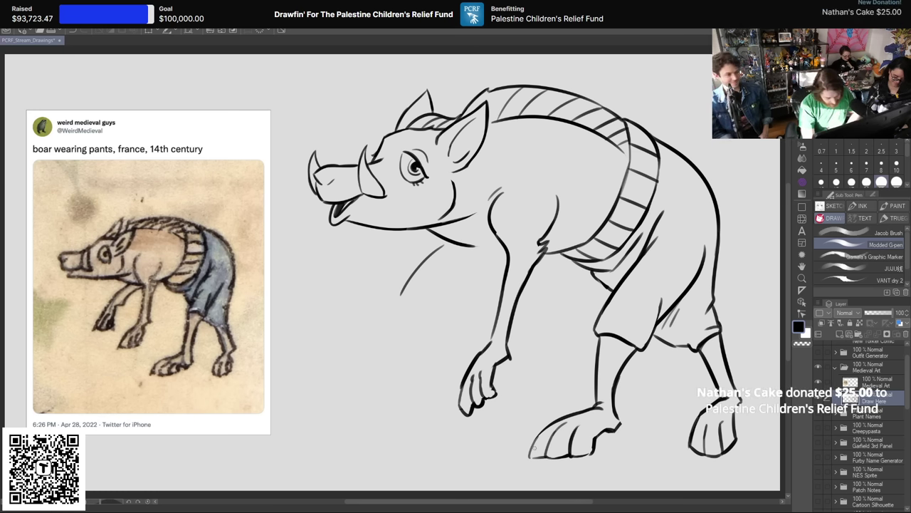
# Step: Close the near hind foot's sole and draw the far front leg with its bent wrist, paw and toes
pyautogui.moveTo(529, 457); pyautogui.dragTo(547, 458)
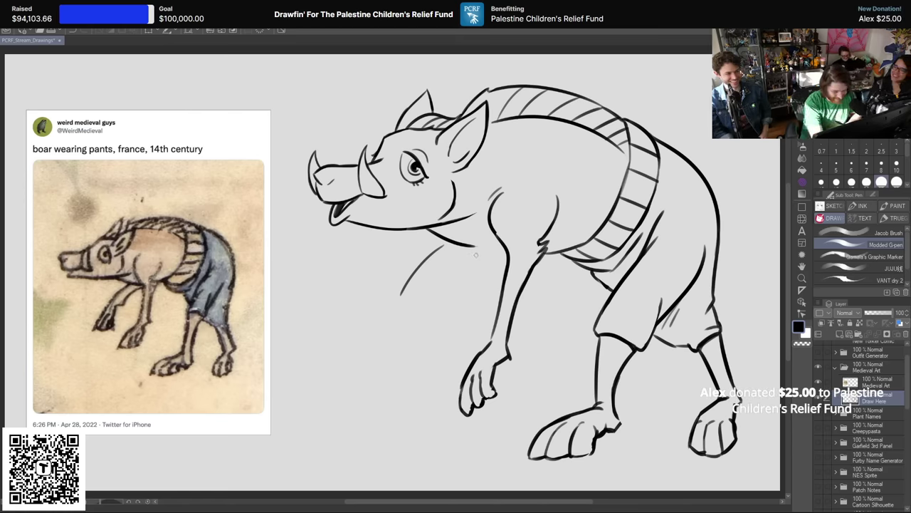
pyautogui.moveTo(475, 254); pyautogui.dragTo(423, 291)
pyautogui.moveTo(443, 241); pyautogui.dragTo(507, 254)
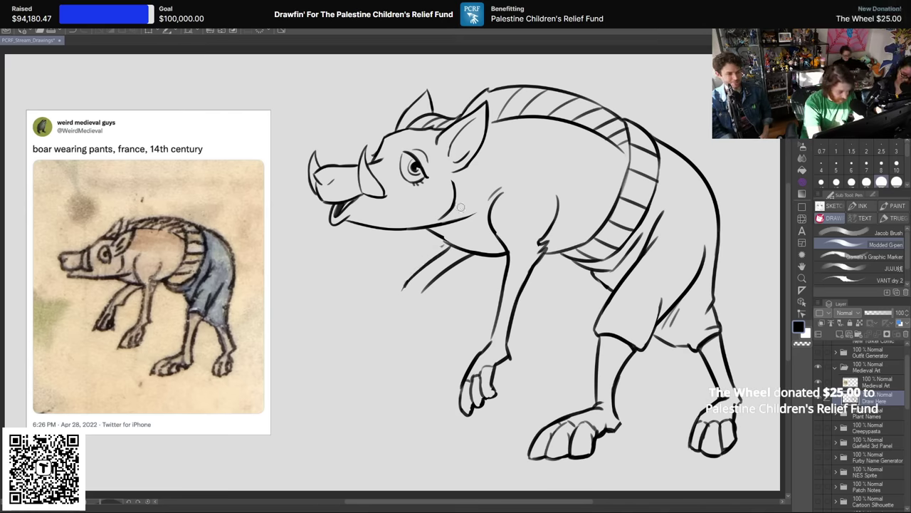
pyautogui.moveTo(433, 280); pyautogui.dragTo(385, 341)
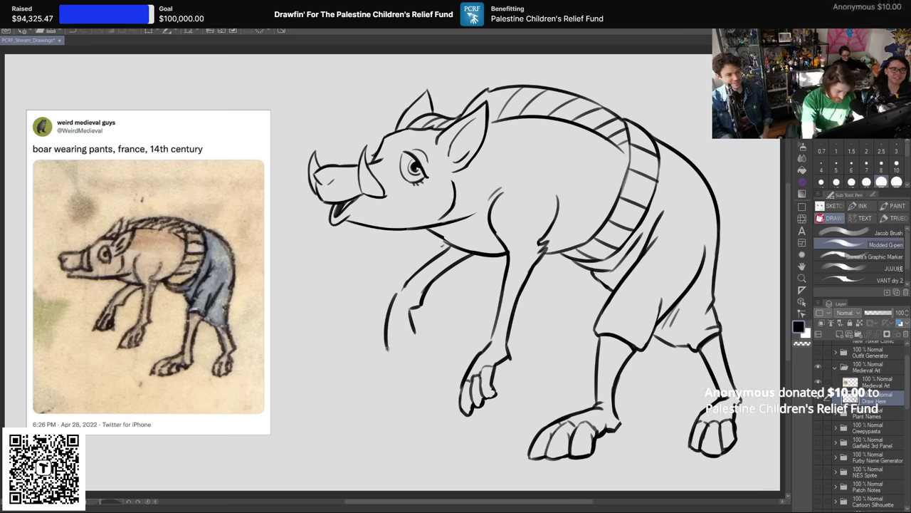
pyautogui.moveTo(386, 346); pyautogui.dragTo(407, 363)
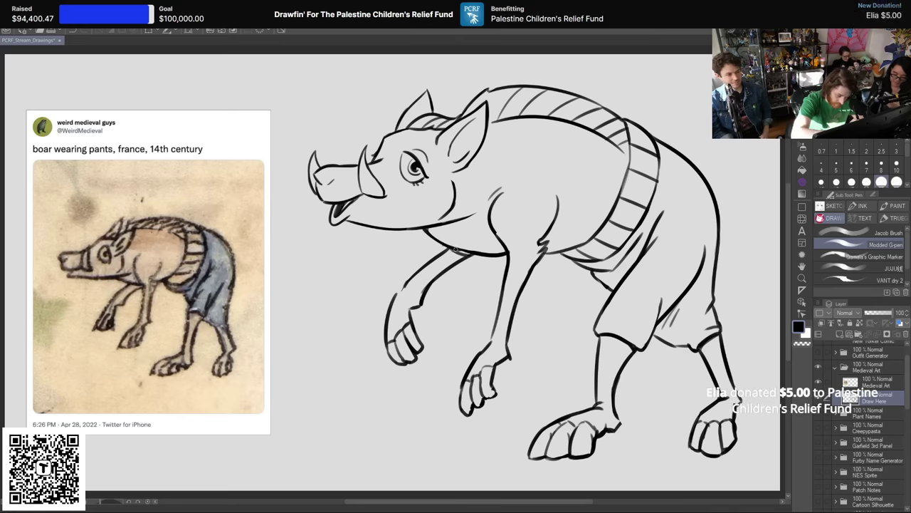
# Step: Refine the chest line above the far front leg and add short fur and shading marks on the body, hind legs and trousers
pyautogui.moveTo(448, 247); pyautogui.dragTo(476, 254)
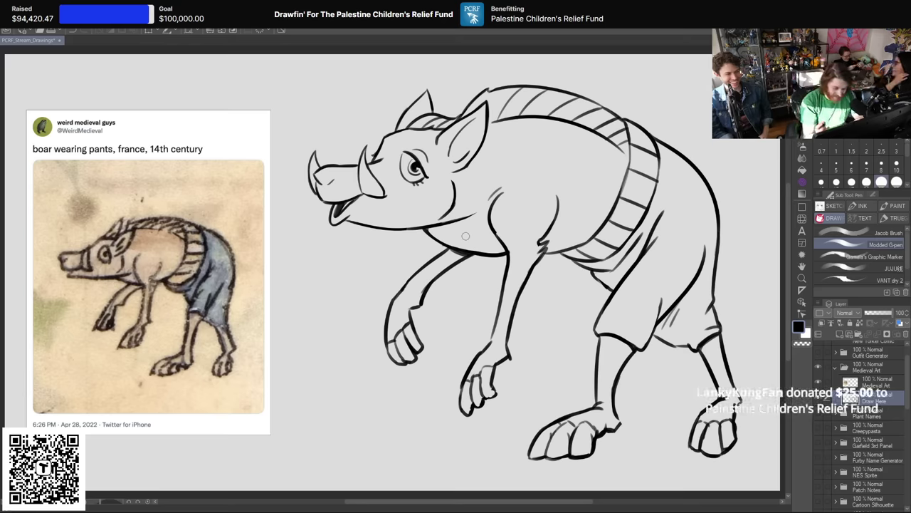
pyautogui.moveTo(499, 135); pyautogui.dragTo(504, 131)
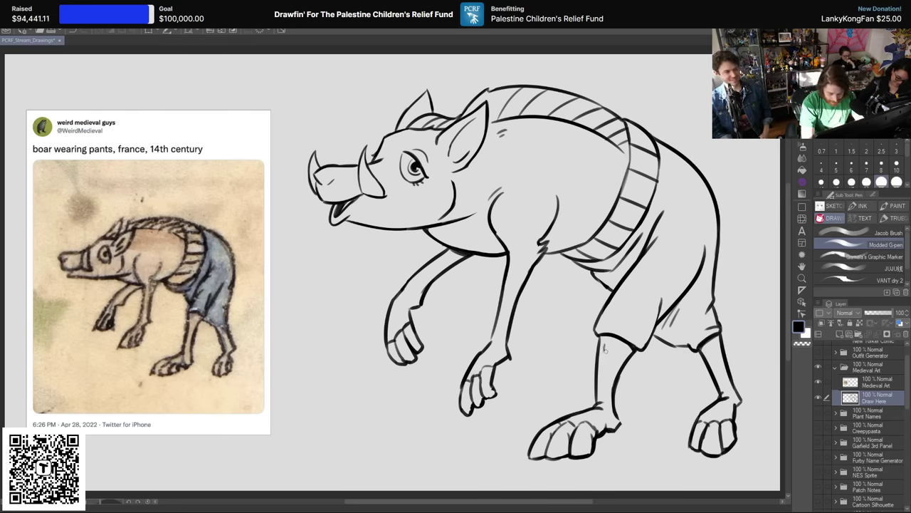
pyautogui.moveTo(615, 355); pyautogui.dragTo(614, 363)
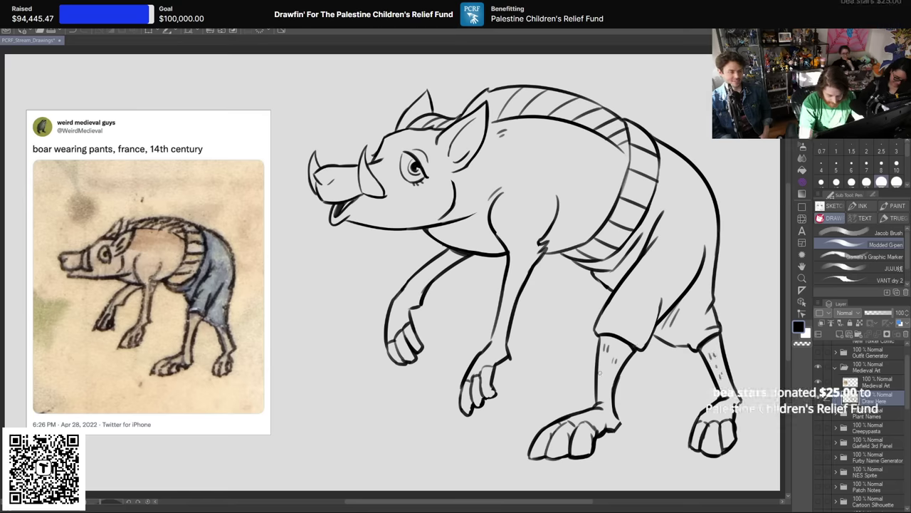
pyautogui.moveTo(577, 426); pyautogui.dragTo(593, 420)
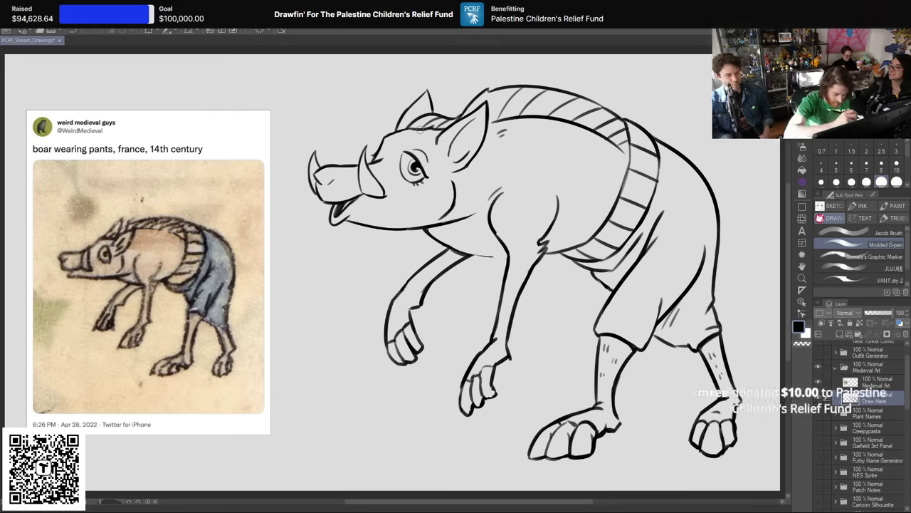
pyautogui.moveTo(459, 250)
pyautogui.mouseDown()
pyautogui.moveTo(504, 255)
pyautogui.moveTo(495, 255)
pyautogui.mouseUp()
pyautogui.hotkey('ctrl', 'z')
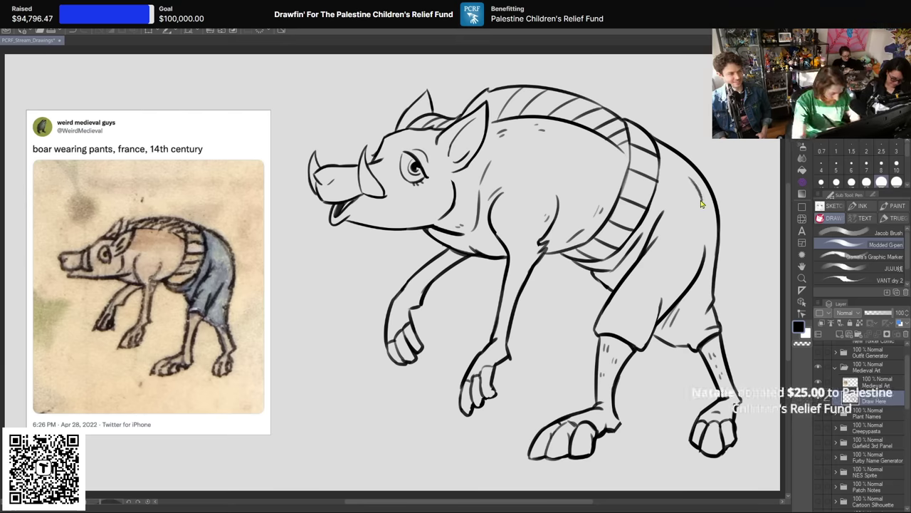
pyautogui.moveTo(704, 202); pyautogui.dragTo(709, 225)
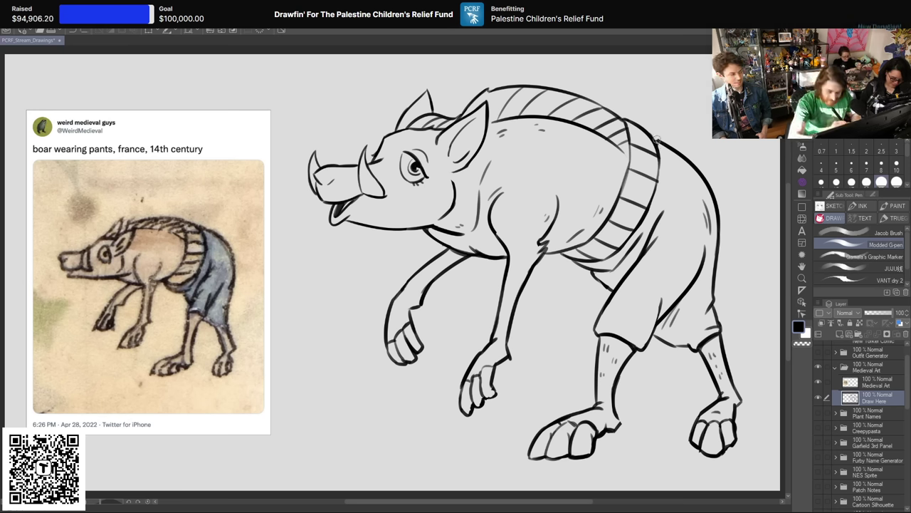
# Step: Redraw the back outline of the trousers slightly farther out and erase the old inner line
pyautogui.moveTo(652, 135)
pyautogui.mouseDown()
pyautogui.moveTo(722, 191)
pyautogui.moveTo(720, 175)
pyautogui.moveTo(720, 279)
pyautogui.mouseUp()
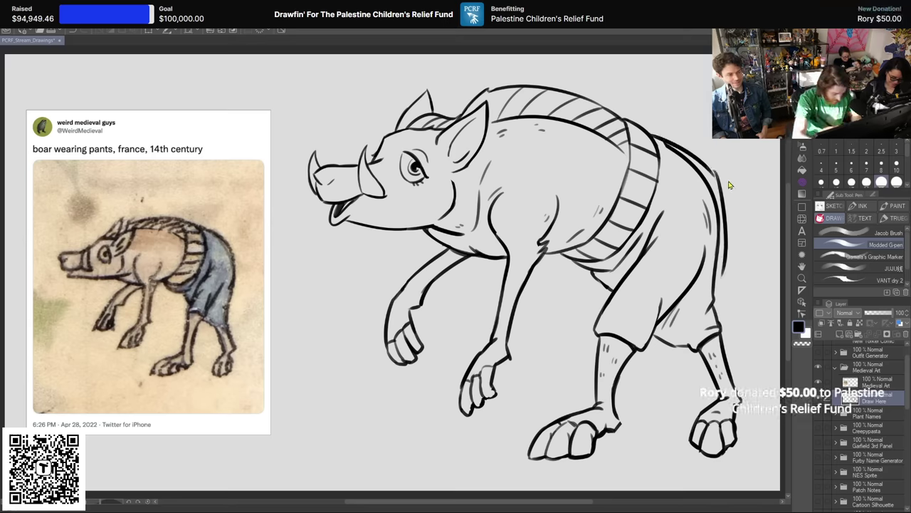
pyautogui.hotkey('ctrl', 'z')
pyautogui.moveTo(716, 175); pyautogui.dragTo(724, 212)
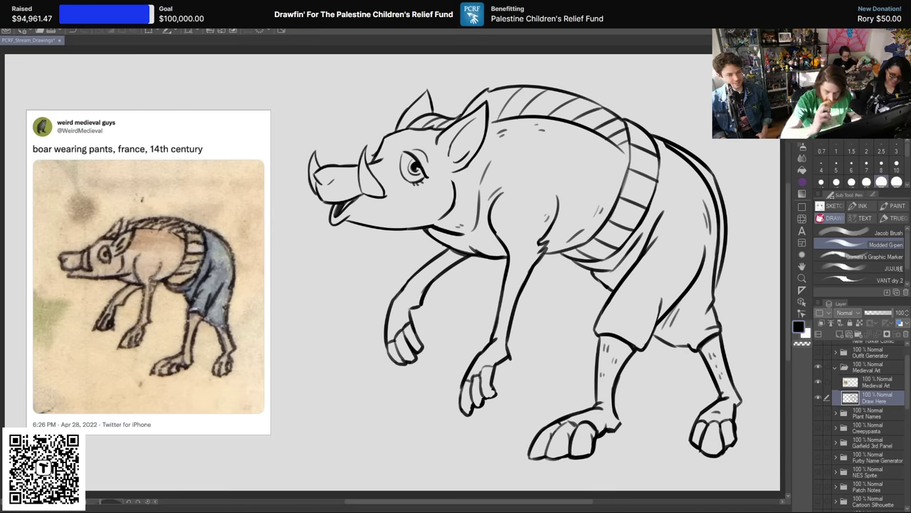
pyautogui.moveTo(673, 148)
pyautogui.mouseDown()
pyautogui.moveTo(700, 178)
pyautogui.moveTo(719, 225)
pyautogui.moveTo(718, 213)
pyautogui.moveTo(710, 287)
pyautogui.mouseUp()
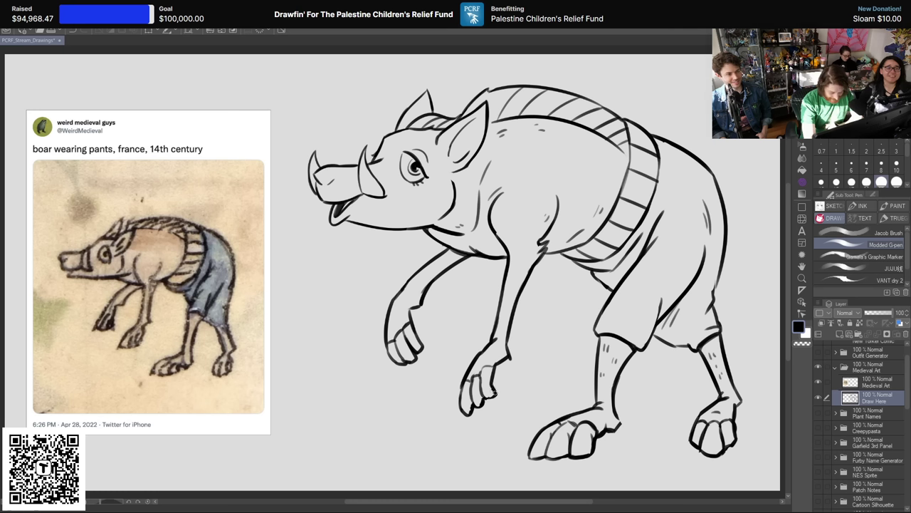
# Step: Refine the toes of the front paws with small knuckle lines
pyautogui.moveTo(494, 392); pyautogui.dragTo(483, 400)
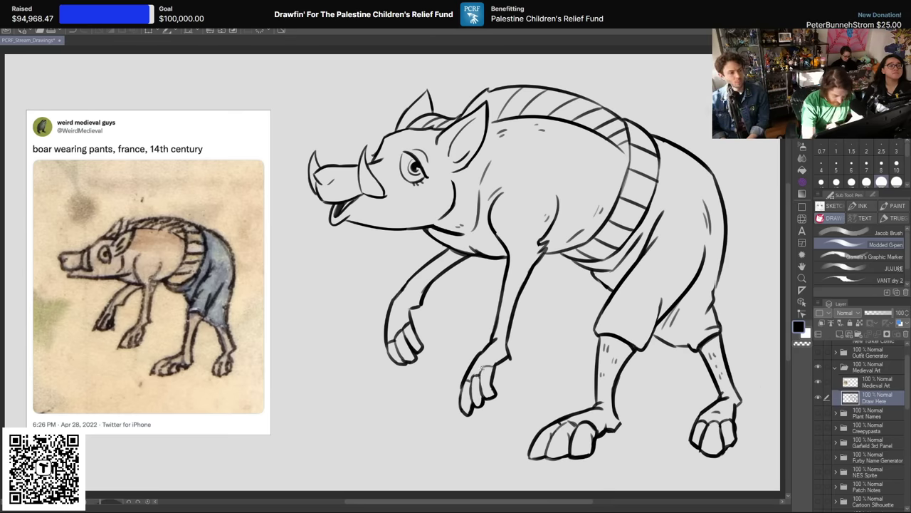
pyautogui.moveTo(483, 386); pyautogui.dragTo(487, 391)
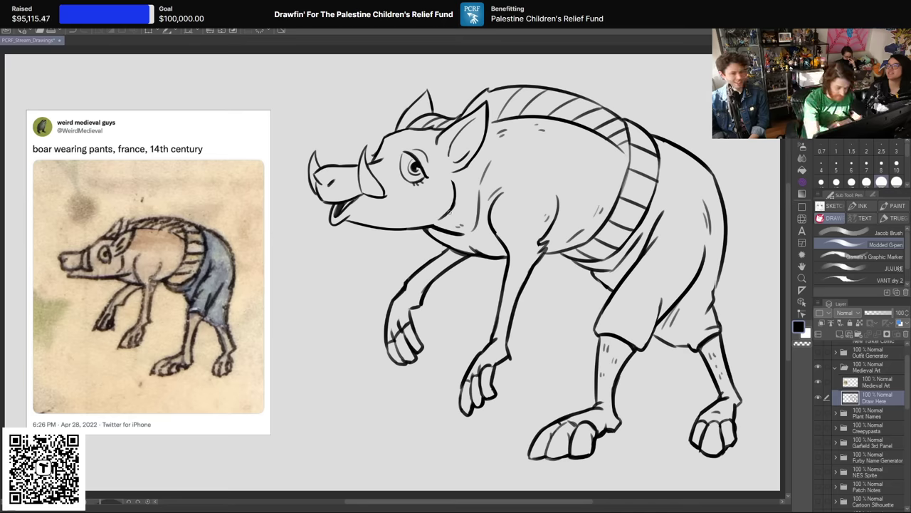
# Step: Handwrite "I LOVE YOU BOTH!" in two slanted lines above the boar's snout
pyautogui.moveTo(301, 85)
pyautogui.mouseDown()
pyautogui.moveTo(302, 103)
pyautogui.moveTo(307, 84)
pyautogui.mouseUp()
pyautogui.moveTo(294, 106)
pyautogui.mouseDown()
pyautogui.moveTo(342, 93)
pyautogui.moveTo(371, 72)
pyautogui.moveTo(384, 83)
pyautogui.moveTo(383, 65)
pyautogui.mouseUp()
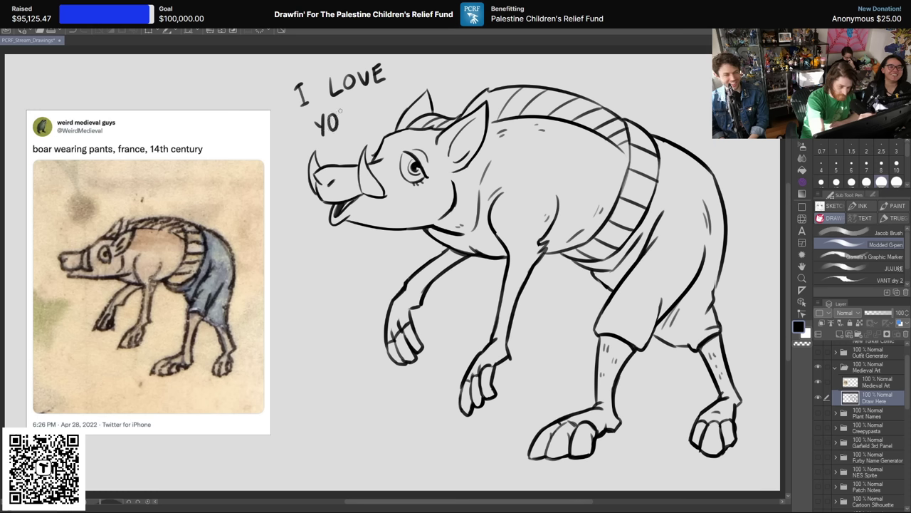
pyautogui.moveTo(339, 110); pyautogui.dragTo(371, 111)
pyautogui.moveTo(371, 94)
pyautogui.mouseDown()
pyautogui.moveTo(384, 106)
pyautogui.moveTo(434, 84)
pyautogui.mouseUp()
pyautogui.click(434, 90)
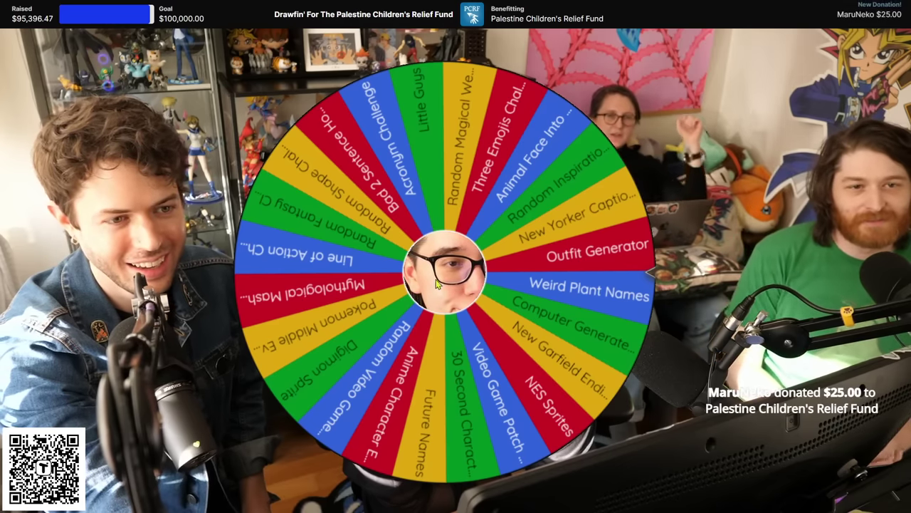
# Step: Switch to the challenge wheel, spin it and remove the winning entry
pyautogui.click(438, 283)
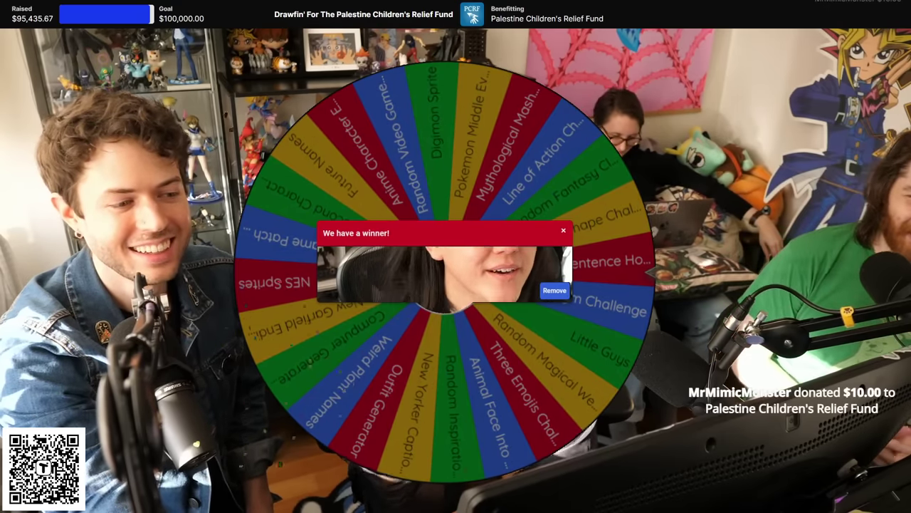
pyautogui.click(555, 290)
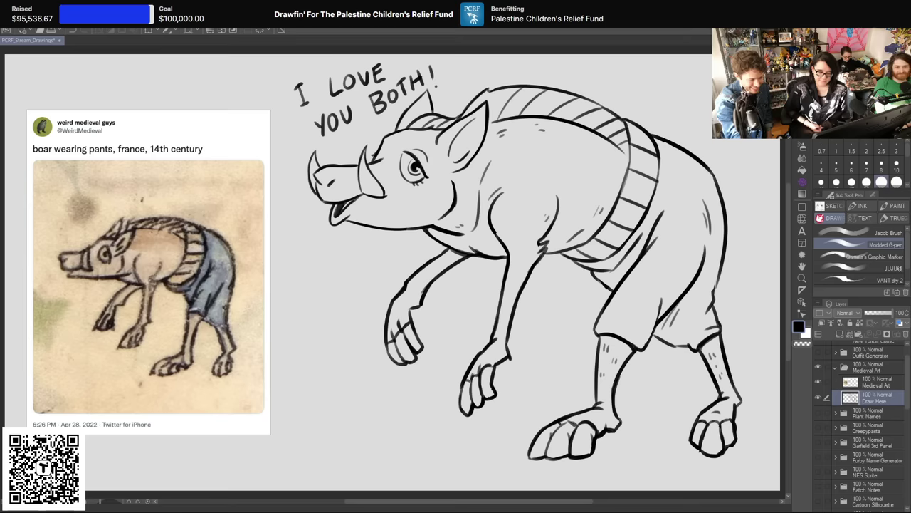
# Step: Collapse and hide the Medieval Art layer folder in the drawing file
pyautogui.click(835, 367)
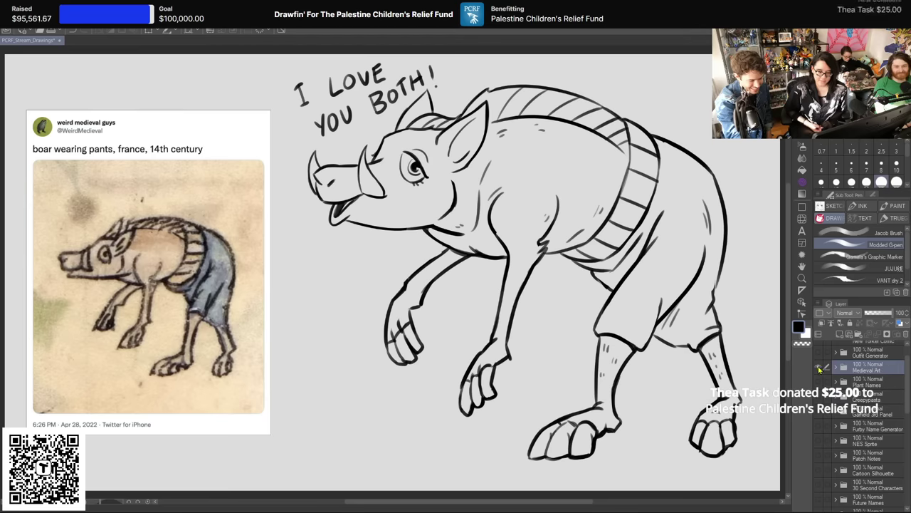
pyautogui.click(819, 368)
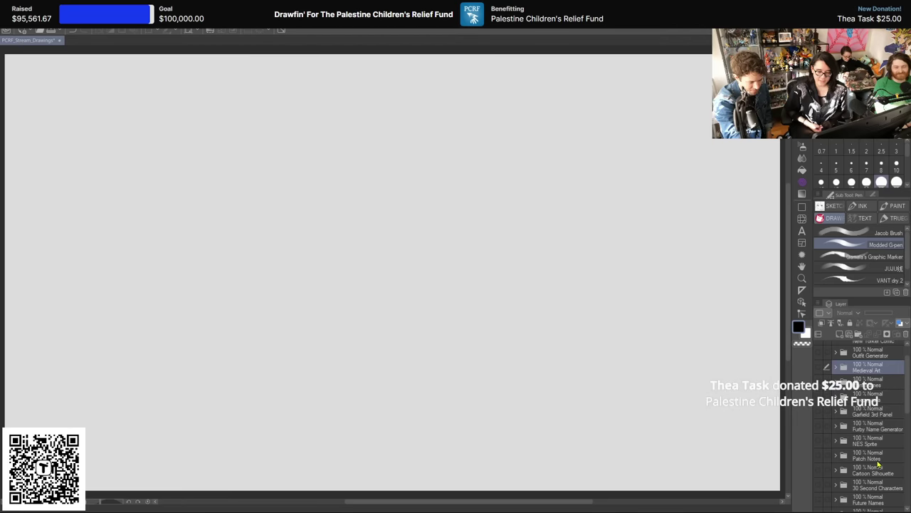
# Step: Expand and show the 2 Sentence Horror layer folder and select its draw here layer
pyautogui.scroll(-1, 881, 443)
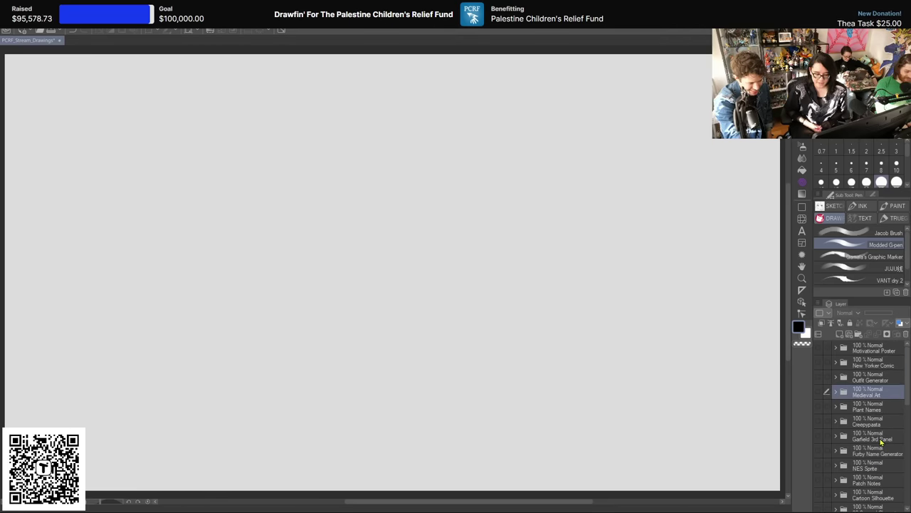
pyautogui.scroll(-1, 881, 442)
pyautogui.scroll(-5, 881, 442)
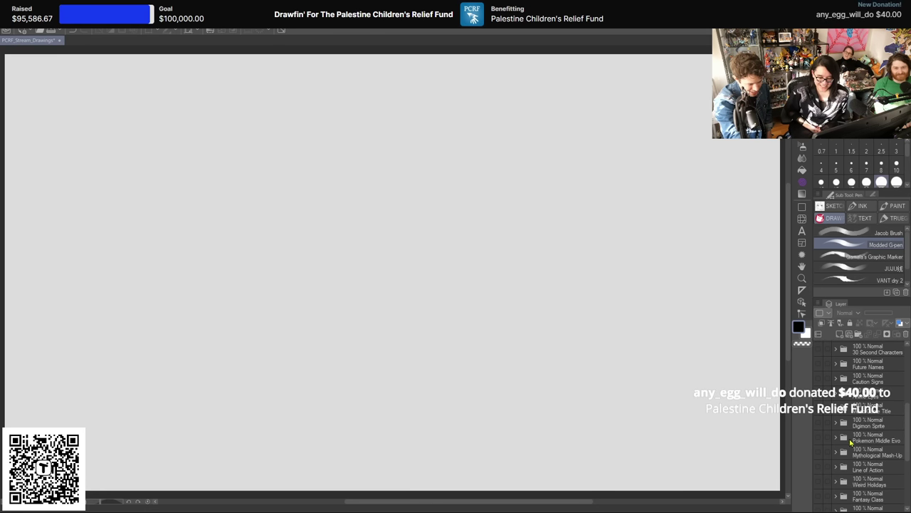
pyautogui.scroll(-2, 883, 410)
pyautogui.scroll(-3, 868, 409)
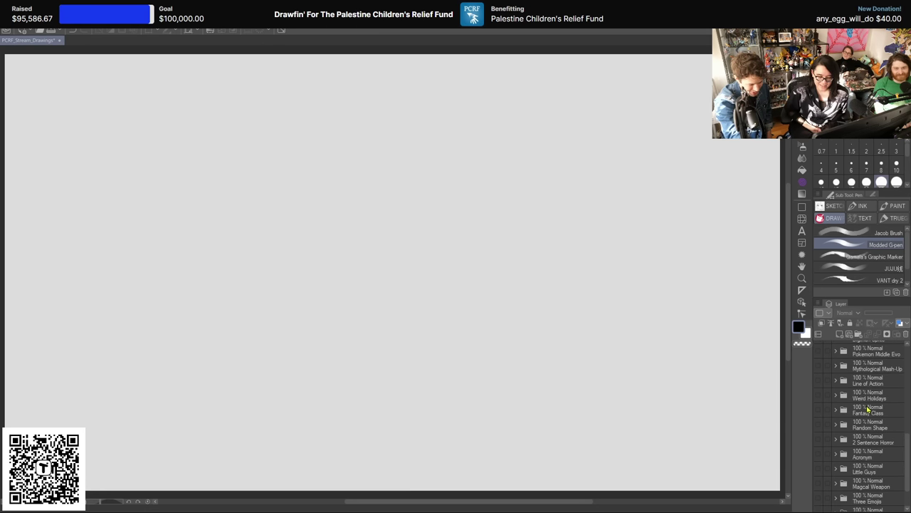
pyautogui.scroll(-2, 868, 404)
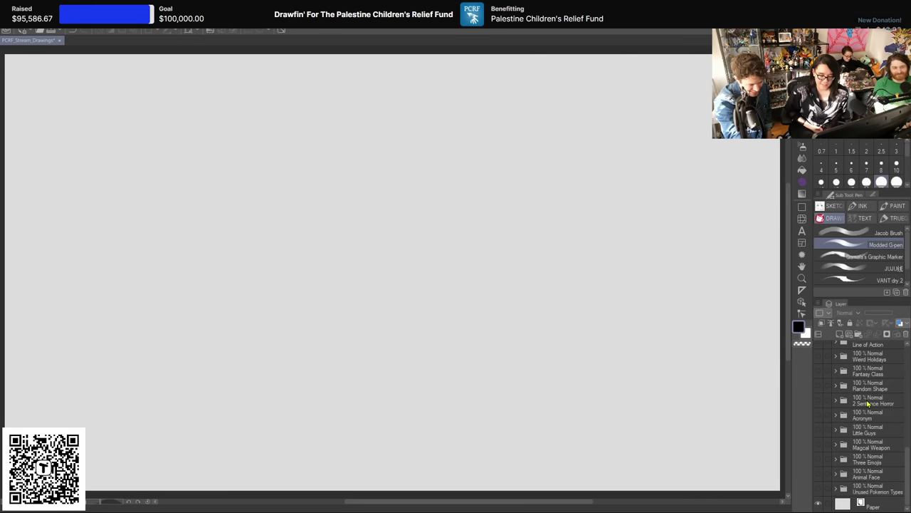
pyautogui.click(835, 404)
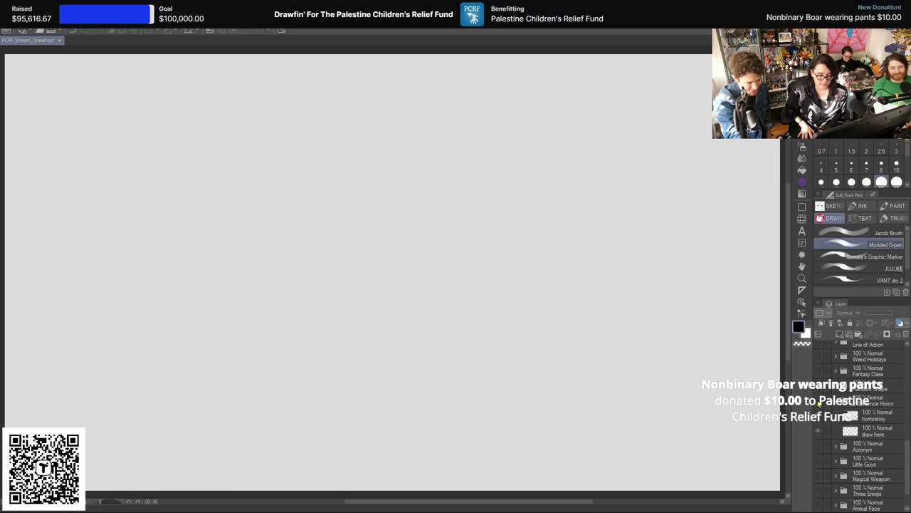
pyautogui.click(818, 402)
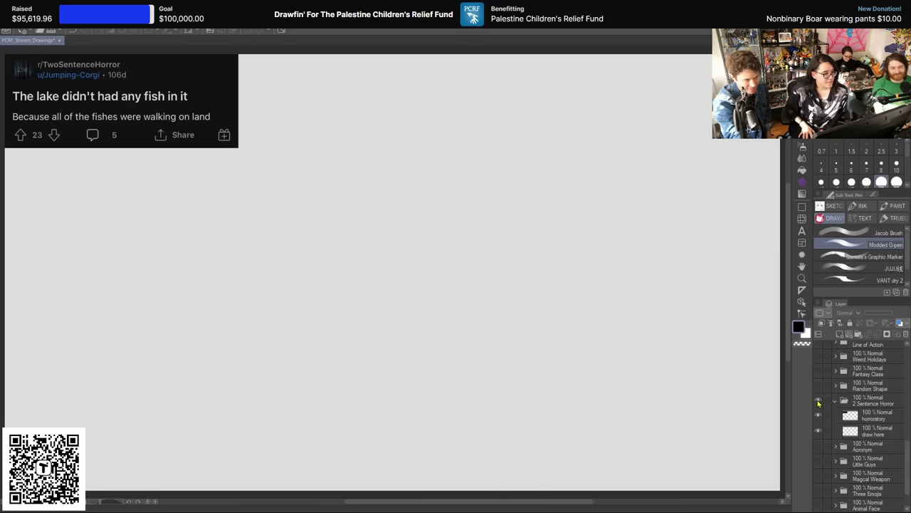
pyautogui.click(875, 432)
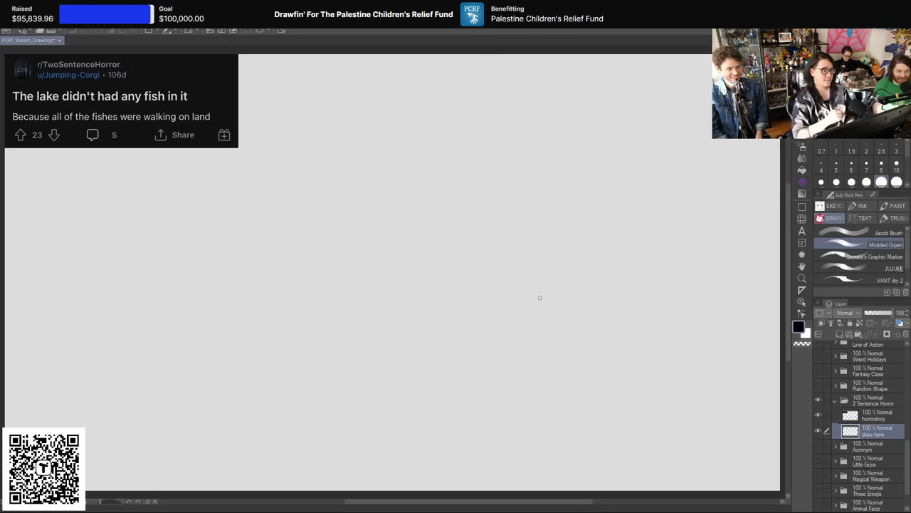
# Step: Test the current pen and switch to the VANT dry brush from the sketch brushes, leaving no test marks
pyautogui.moveTo(419, 285)
pyautogui.mouseDown()
pyautogui.moveTo(426, 255)
pyautogui.moveTo(447, 252)
pyautogui.mouseUp()
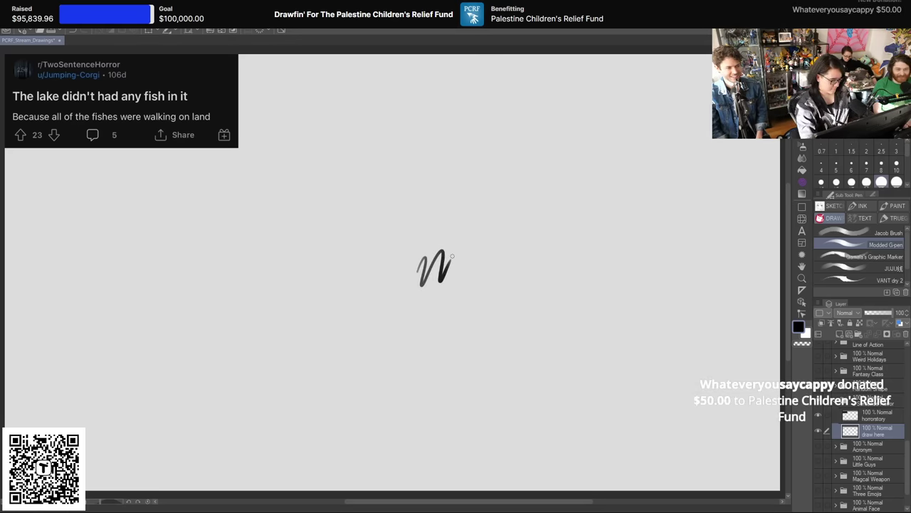
pyautogui.hotkey('ctrl', 'z')
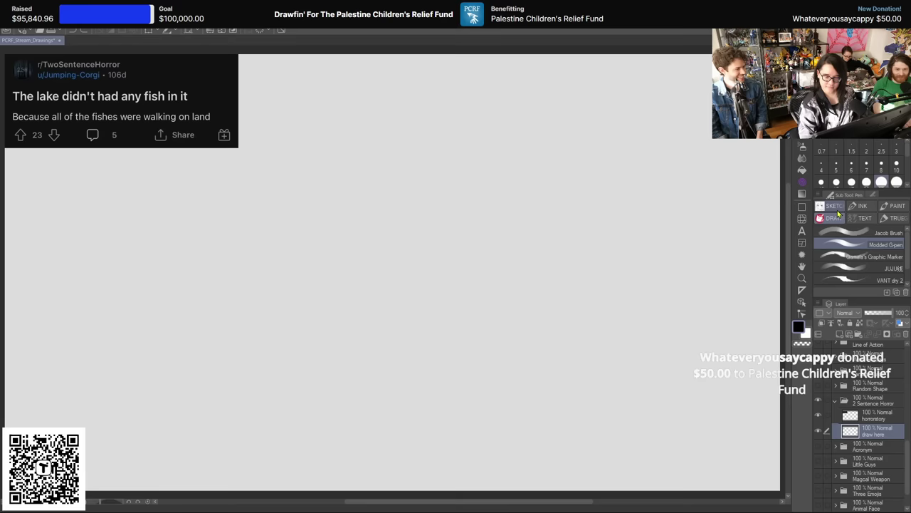
pyautogui.click(842, 208)
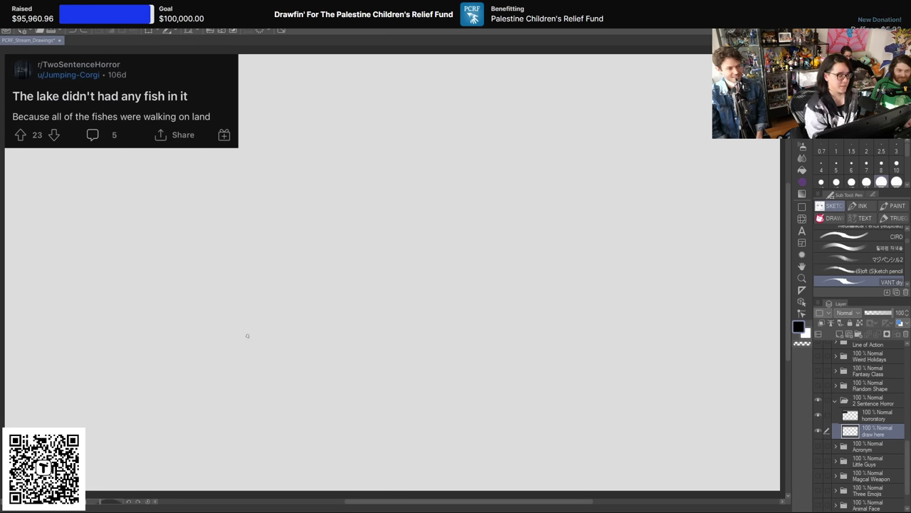
pyautogui.hotkey('ctrl', 'z')
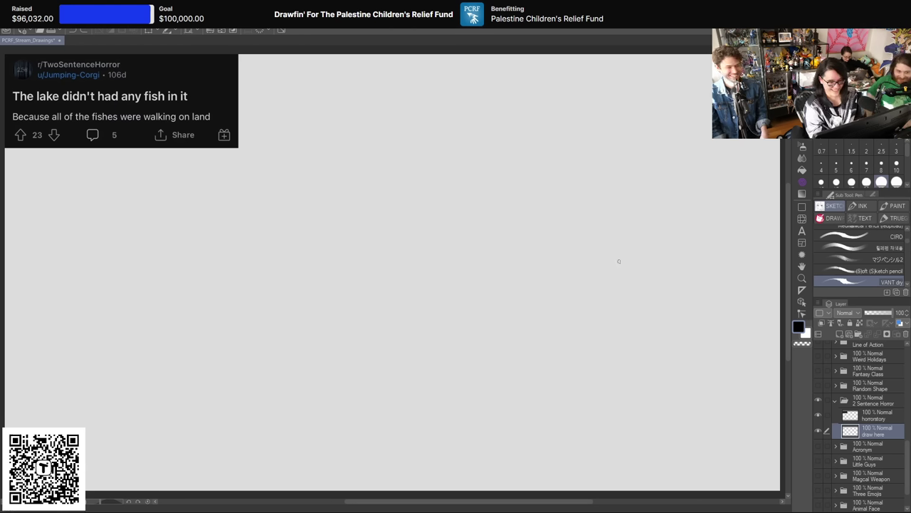
# Step: Sketch a long, nearly horizontal line across the upper part of the canvas, extending to its far edge
pyautogui.moveTo(418, 288); pyautogui.dragTo(752, 288)
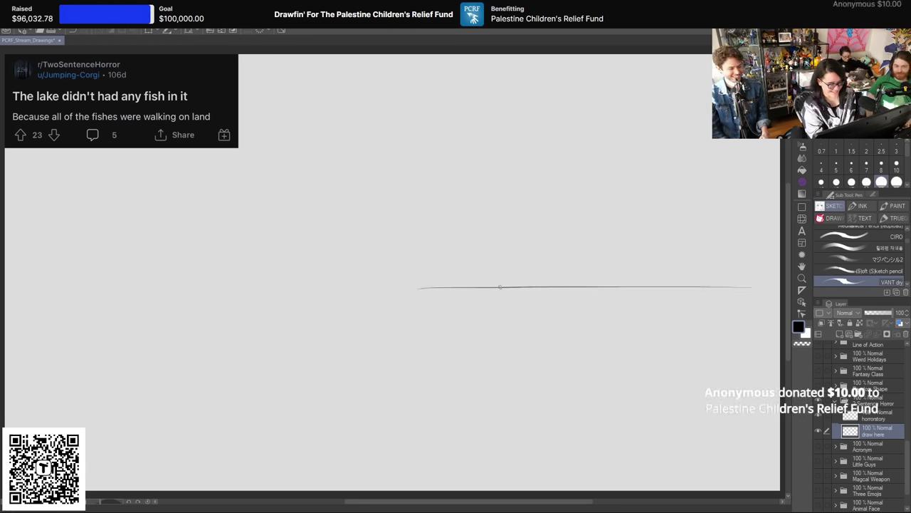
pyautogui.hotkey('ctrl', 'z')
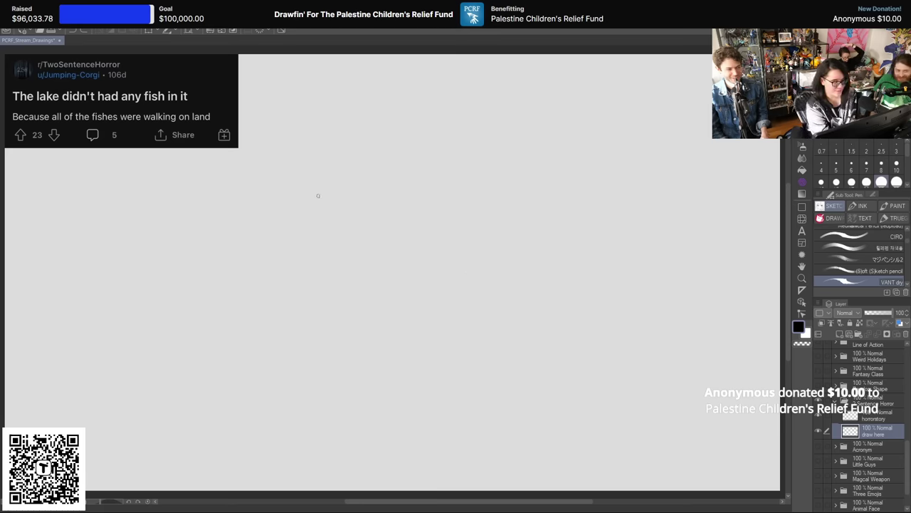
pyautogui.moveTo(318, 195); pyautogui.dragTo(774, 173)
pyautogui.hotkey('ctrl', 'z')
pyautogui.moveTo(476, 189); pyautogui.dragTo(764, 197)
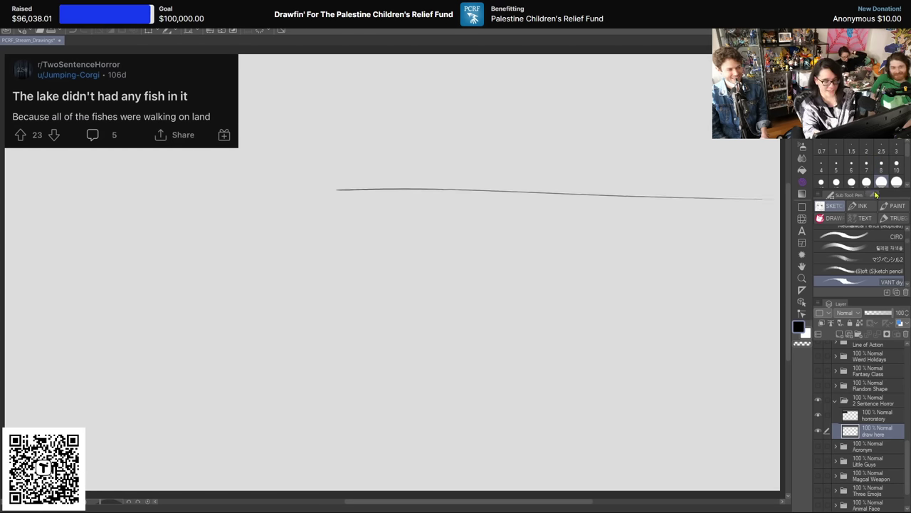
# Step: Undo the last line and lightly sketch the lake outline, with a long flat far edge and a near shore that dips below it
pyautogui.hotkey('ctrl', 'z')
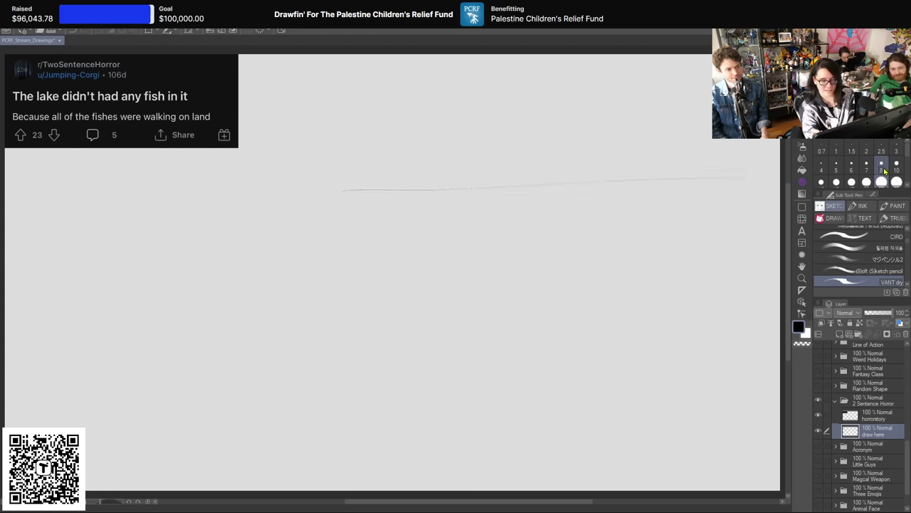
pyautogui.moveTo(332, 190); pyautogui.dragTo(844, 186)
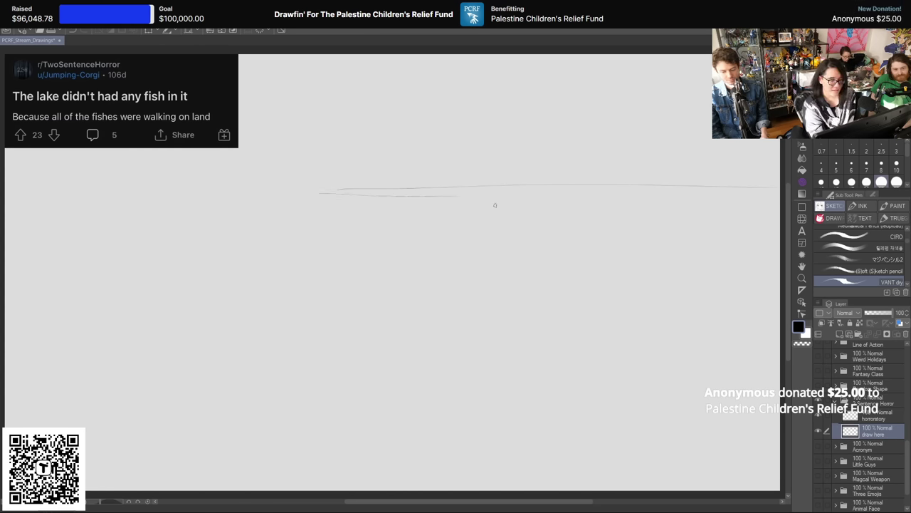
pyautogui.moveTo(469, 200); pyautogui.dragTo(494, 214)
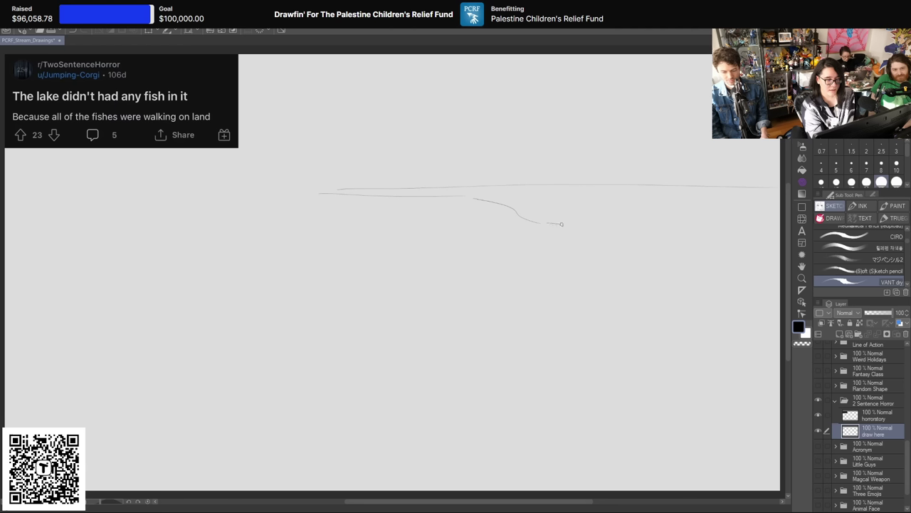
pyautogui.moveTo(562, 224); pyautogui.dragTo(779, 228)
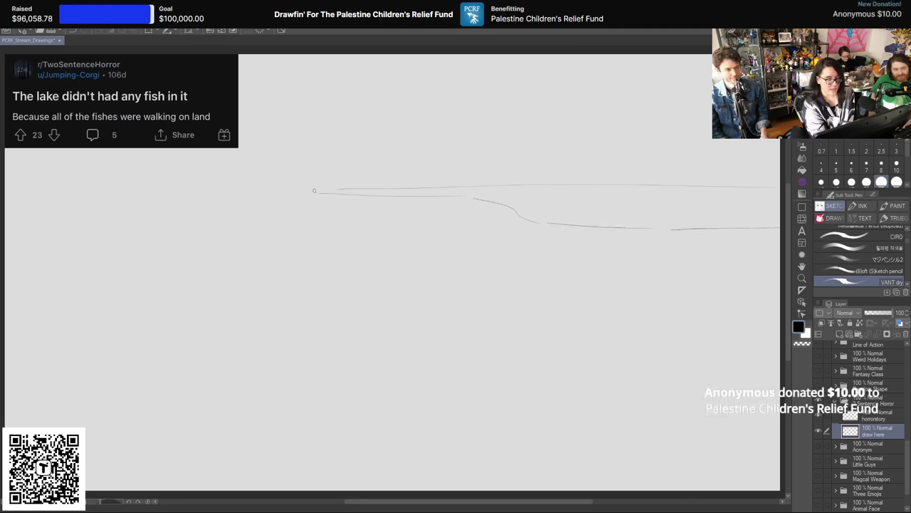
# Step: Change the brush size and draw the lake's far edge as a bold straight line, with a small grass tuft at its starting corner
pyautogui.click(851, 181)
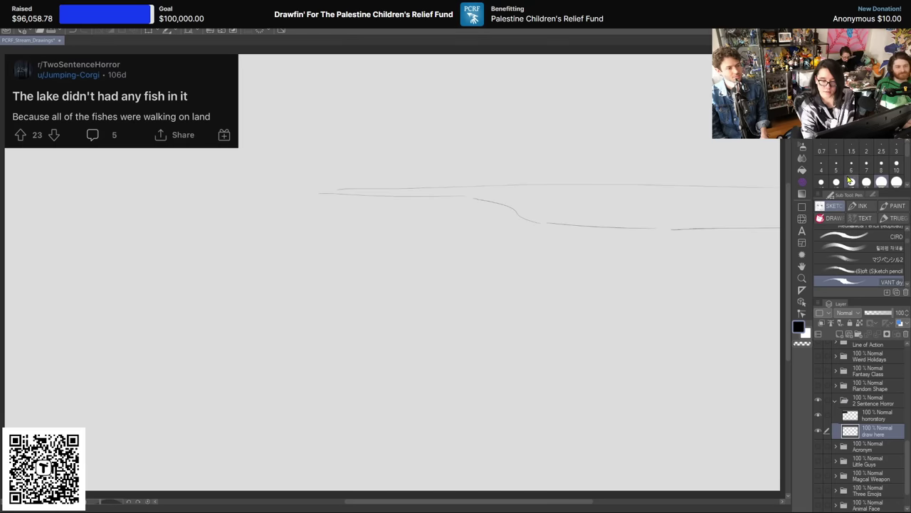
pyautogui.moveTo(319, 191); pyautogui.dragTo(780, 188)
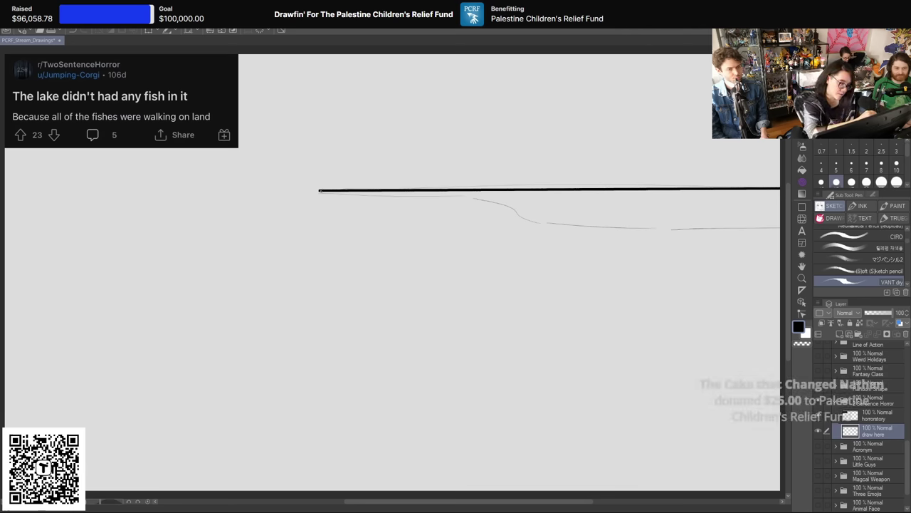
pyautogui.moveTo(319, 191); pyautogui.dragTo(352, 194)
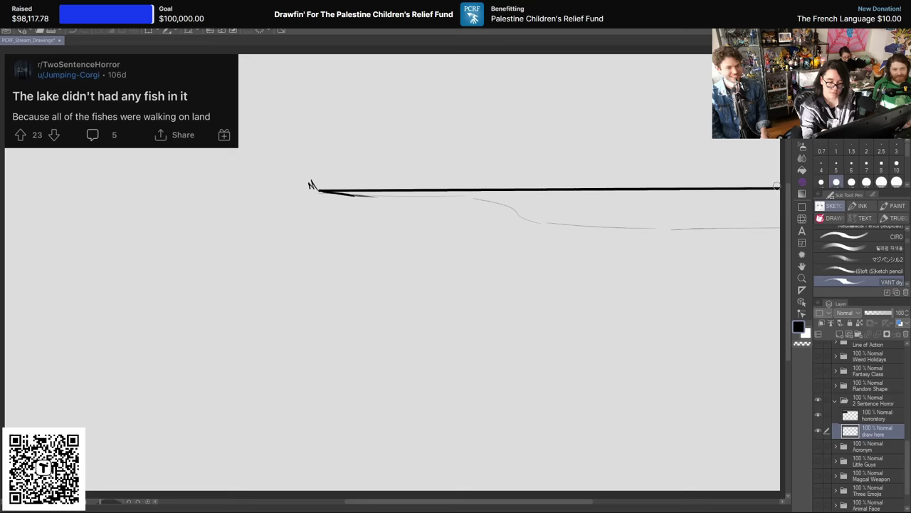
pyautogui.moveTo(778, 186)
pyautogui.mouseDown()
pyautogui.moveTo(317, 177)
pyautogui.moveTo(781, 184)
pyautogui.mouseUp()
pyautogui.hotkey('ctrl', 'z')
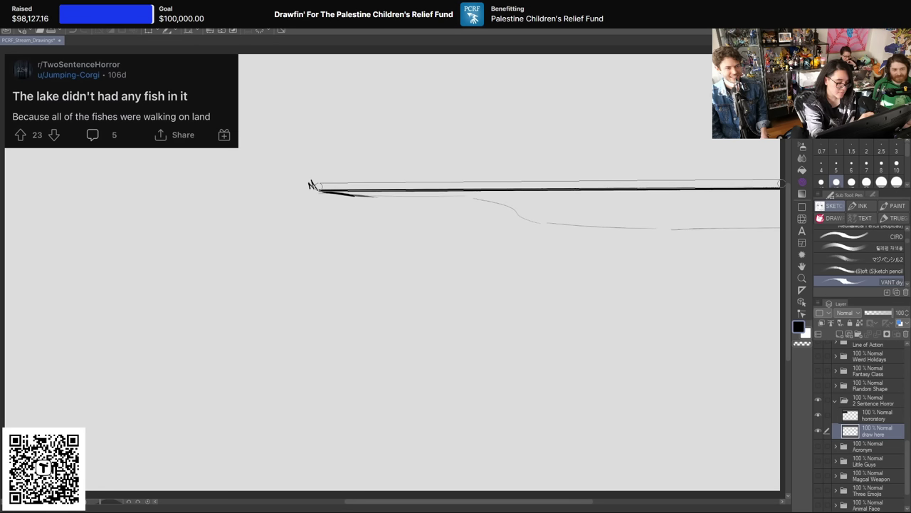
pyautogui.hotkey('ctrl', 'z')
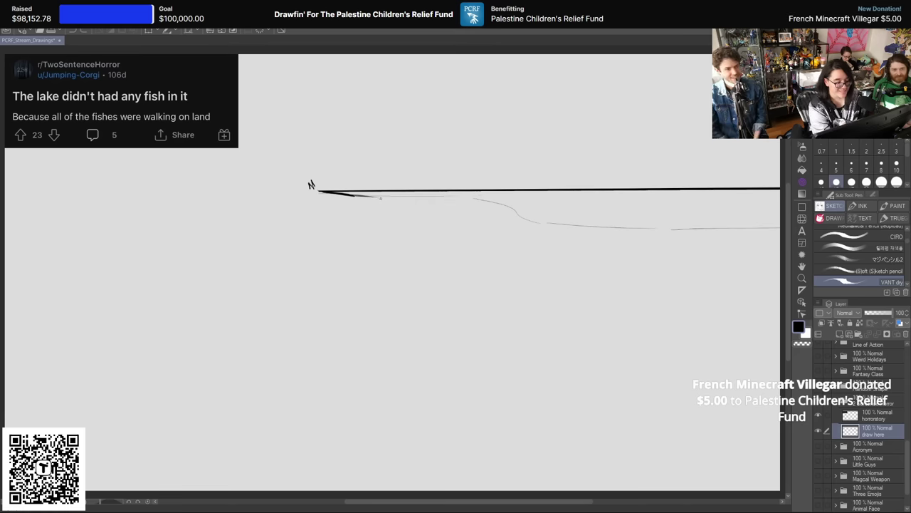
# Step: Redraw the near shore as a darker line with a small overhanging ledge before it slopes down to the canvas edge
pyautogui.moveTo(379, 199); pyautogui.dragTo(462, 199)
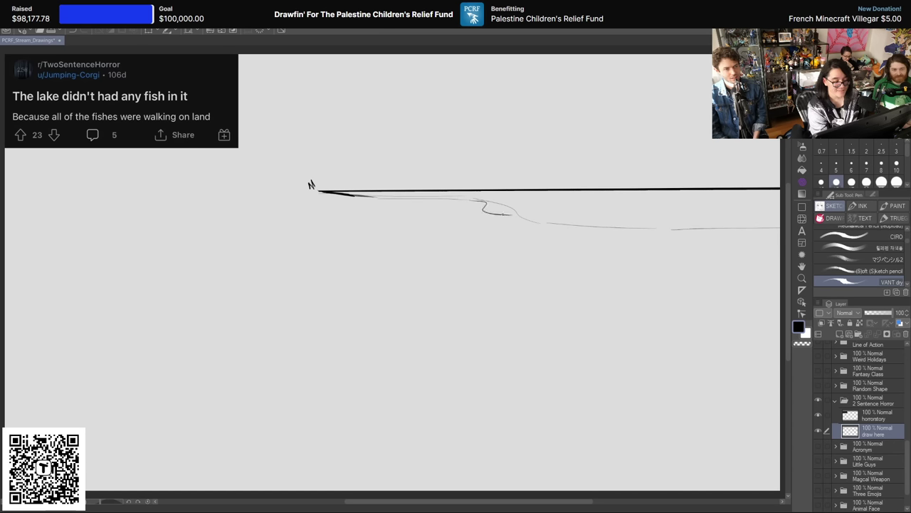
pyautogui.hotkey('ctrl', 'z')
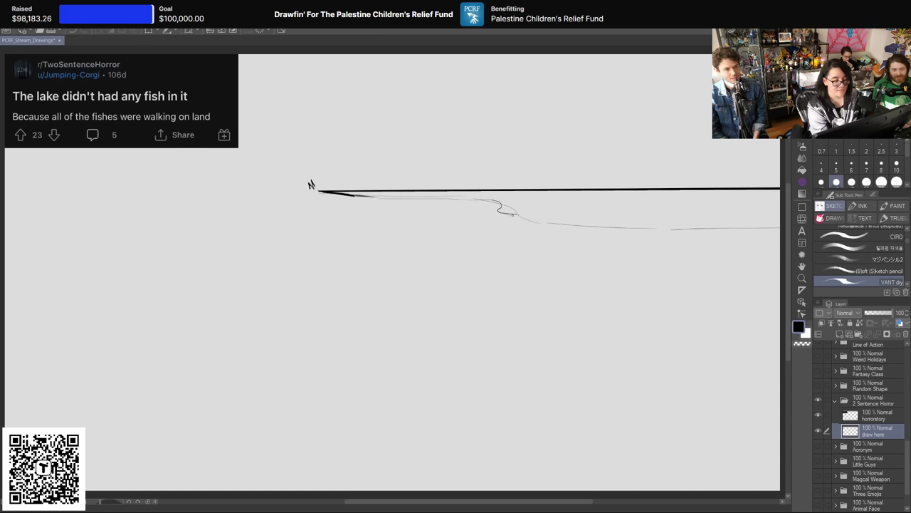
pyautogui.moveTo(536, 219); pyautogui.dragTo(552, 224)
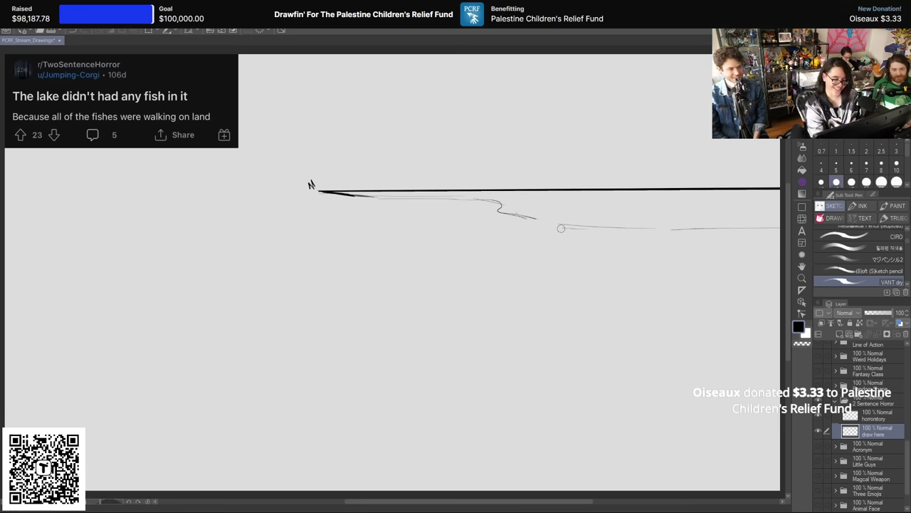
pyautogui.moveTo(543, 218); pyautogui.dragTo(779, 228)
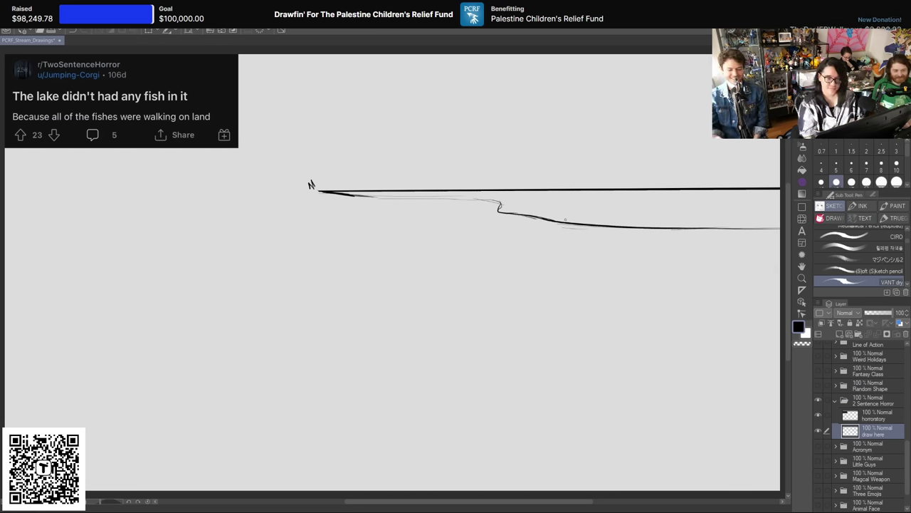
# Step: Move the lake drawing straight down to just below the middle of the canvas and return to the VANT dry brush
pyautogui.press('k')
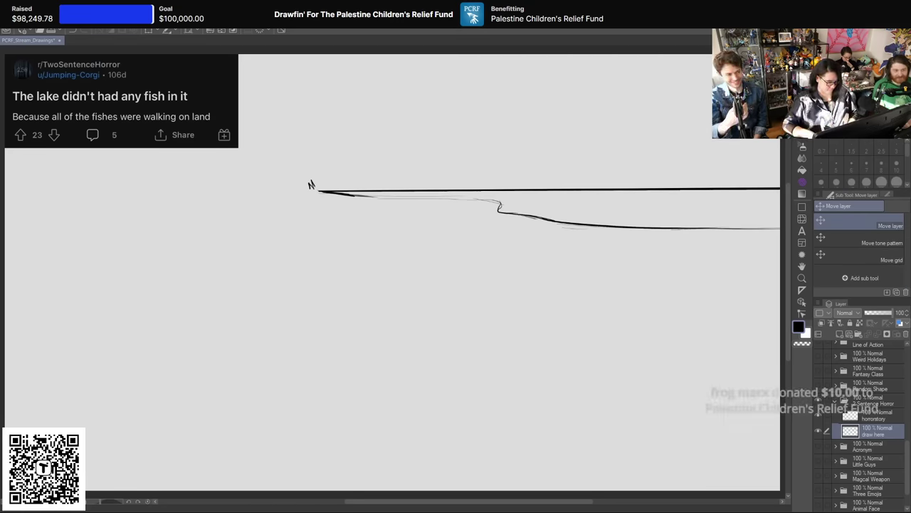
pyautogui.moveTo(310, 184); pyautogui.dragTo(311, 297)
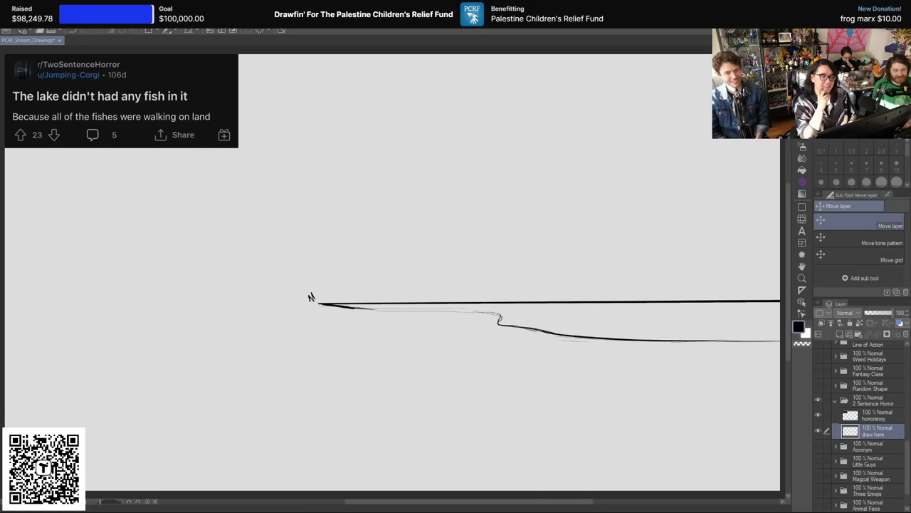
pyautogui.press('p')
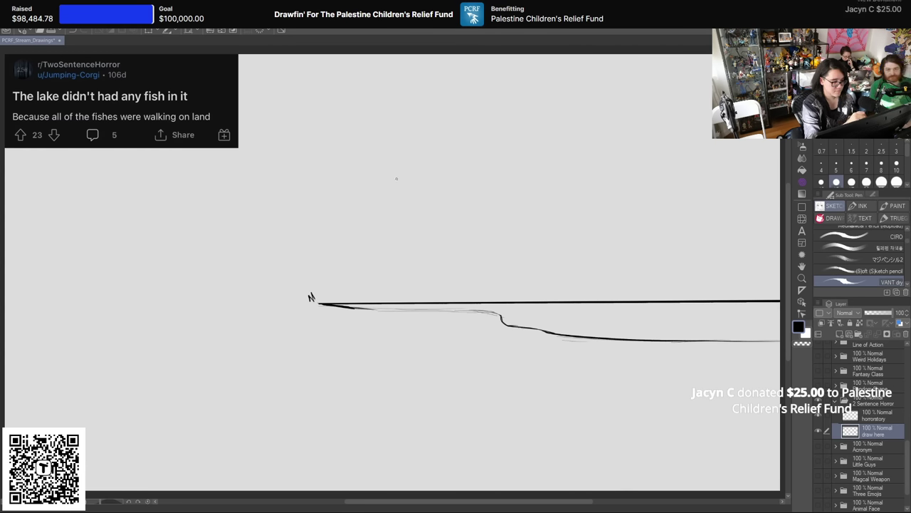
# Step: Sketch a large circle for the character's head above the shore, changing the brush size and darkening the outline
pyautogui.moveTo(372, 210); pyautogui.dragTo(371, 187)
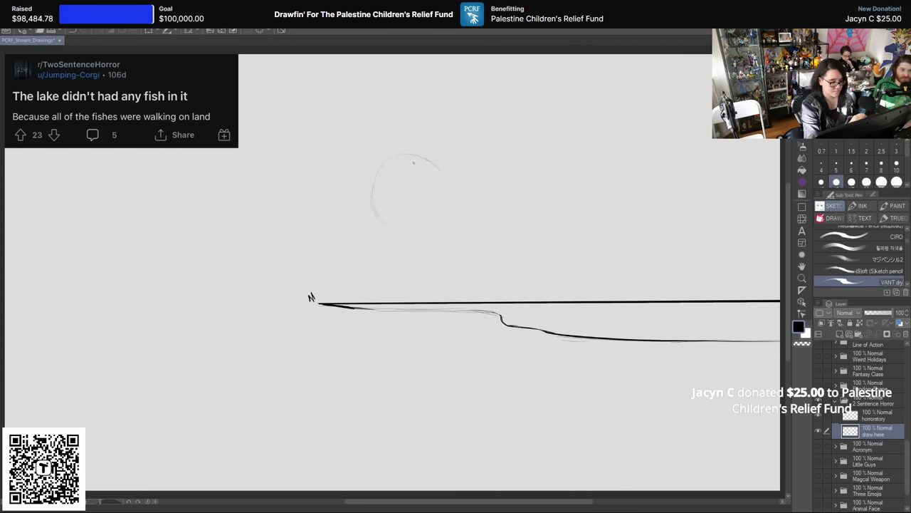
pyautogui.moveTo(413, 162); pyautogui.dragTo(448, 181)
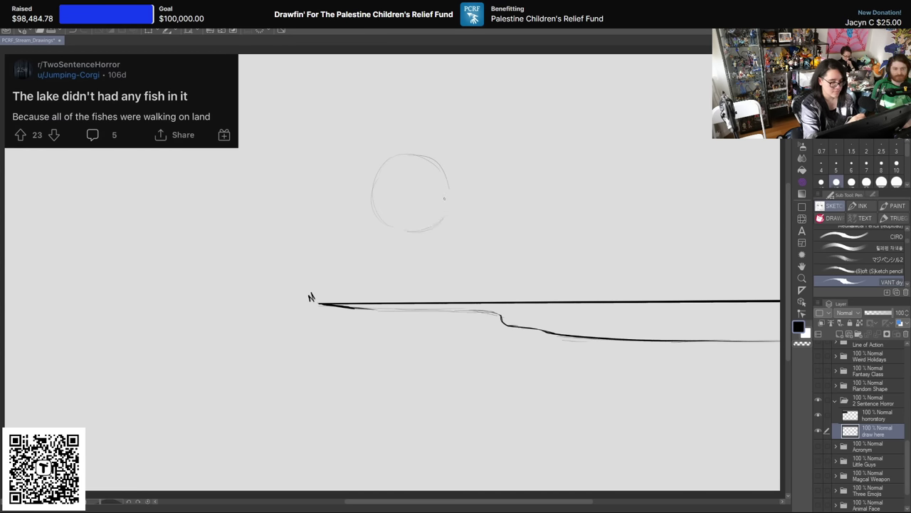
pyautogui.moveTo(432, 229); pyautogui.dragTo(448, 175)
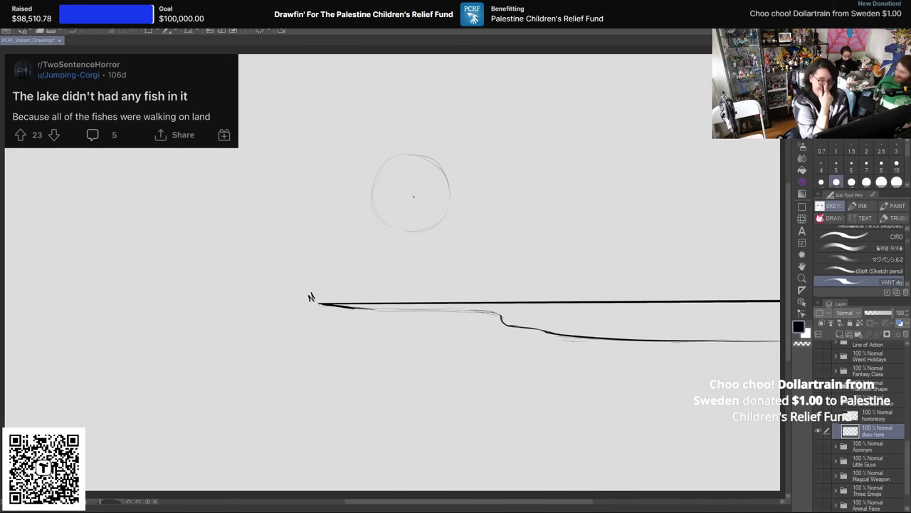
pyautogui.click(867, 182)
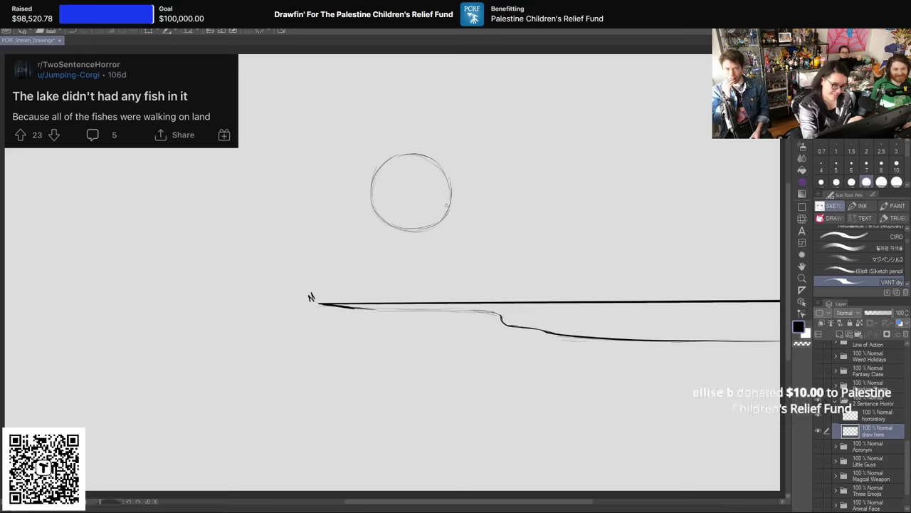
pyautogui.moveTo(431, 158); pyautogui.dragTo(450, 200)
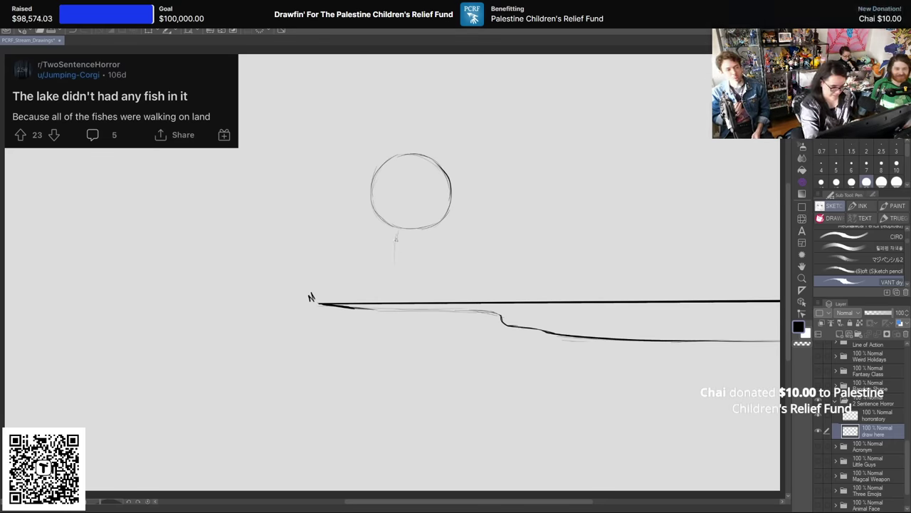
# Step: Draw a small rounded body under the head, widening toward its base
pyautogui.moveTo(396, 229); pyautogui.dragTo(409, 261)
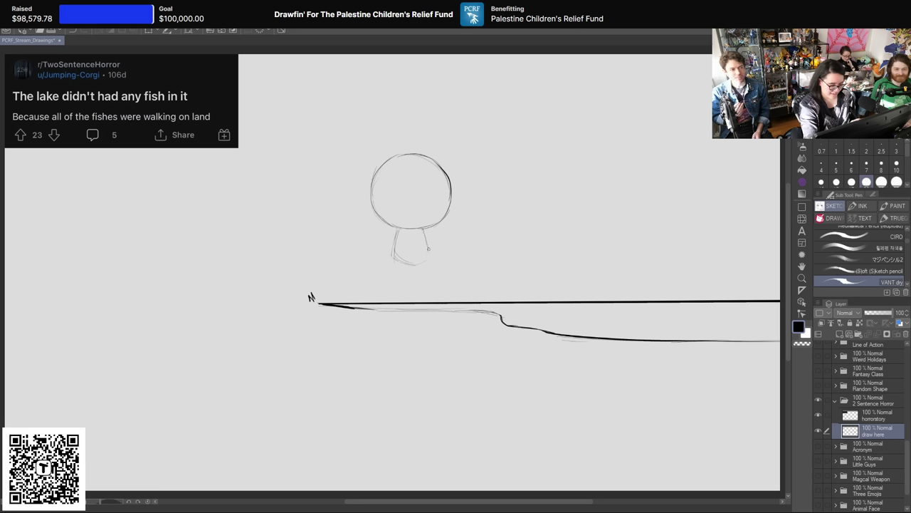
pyautogui.moveTo(428, 253); pyautogui.dragTo(419, 264)
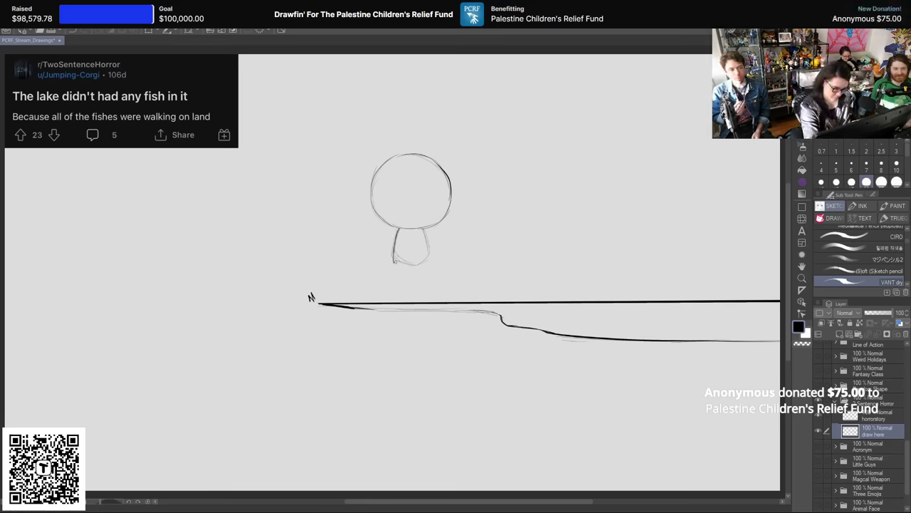
pyautogui.moveTo(397, 265); pyautogui.dragTo(415, 267)
pyautogui.moveTo(424, 232); pyautogui.dragTo(428, 266)
pyautogui.moveTo(427, 232); pyautogui.dragTo(432, 247)
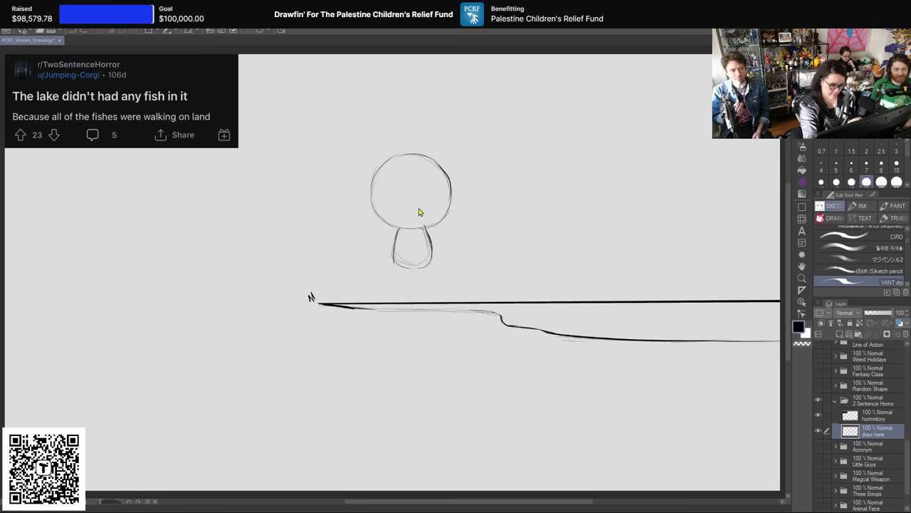
# Step: Add two short legs under the body and an arm bent across the chest
pyautogui.moveTo(396, 265); pyautogui.dragTo(408, 279)
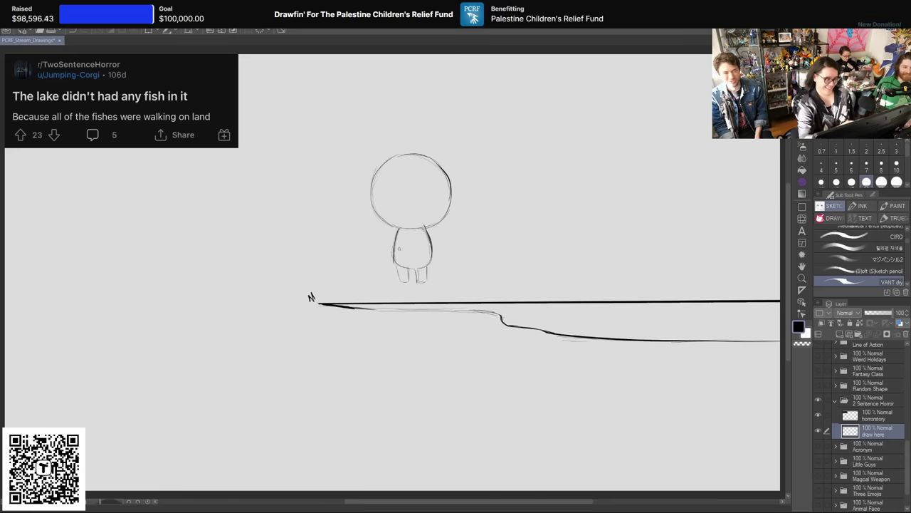
pyautogui.moveTo(410, 264); pyautogui.dragTo(426, 280)
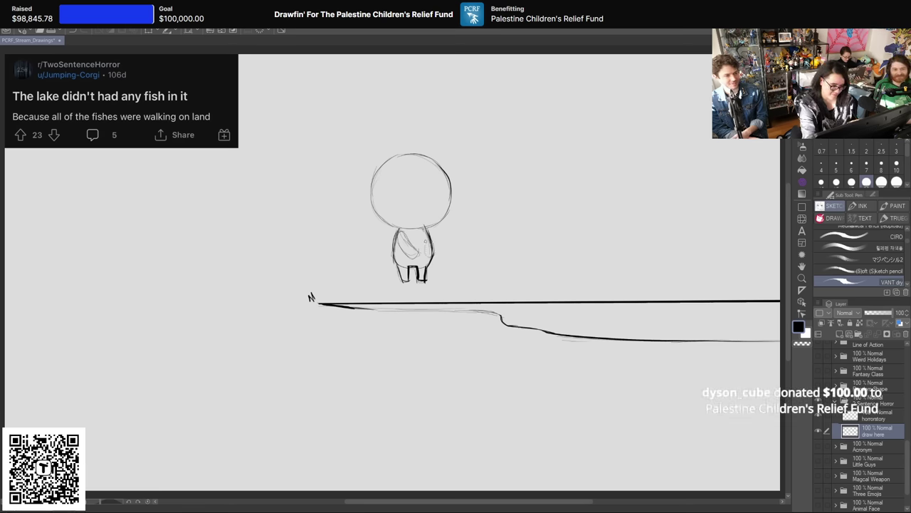
pyautogui.moveTo(418, 252); pyautogui.dragTo(533, 189)
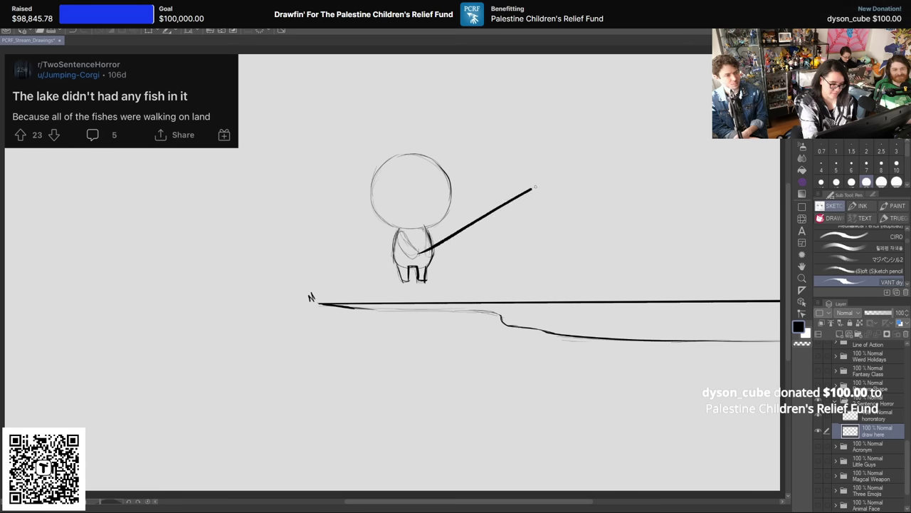
pyautogui.hotkey('ctrl', 'z')
pyautogui.moveTo(419, 252); pyautogui.dragTo(534, 163)
pyautogui.hotkey('ctrl', 'z')
pyautogui.hotkey('ctrl', 'z')
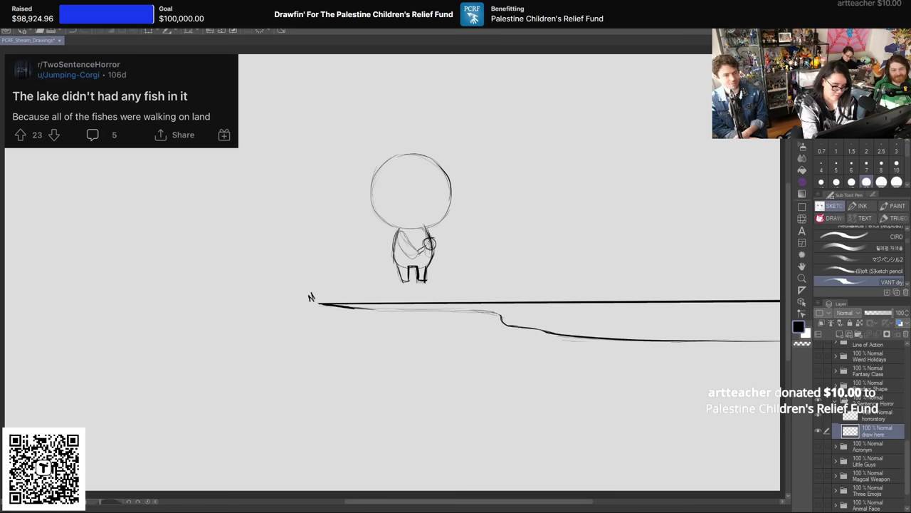
# Step: Draw a two-line fishing rod slanting up and away from the body, with a round hand gripping its base
pyautogui.moveTo(420, 249); pyautogui.dragTo(523, 184)
pyautogui.moveTo(421, 248); pyautogui.dragTo(545, 177)
pyautogui.hotkey('ctrl', 'z')
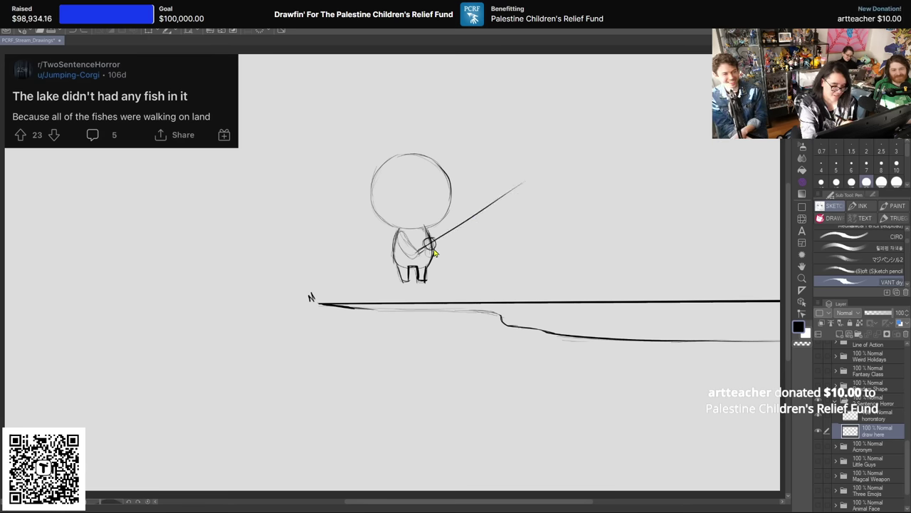
pyautogui.moveTo(427, 248); pyautogui.dragTo(532, 183)
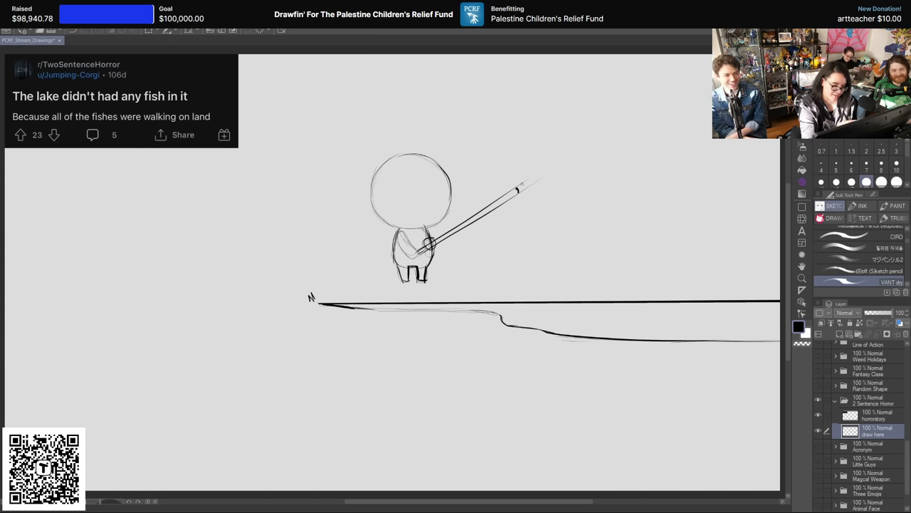
pyautogui.moveTo(437, 242); pyautogui.dragTo(419, 242)
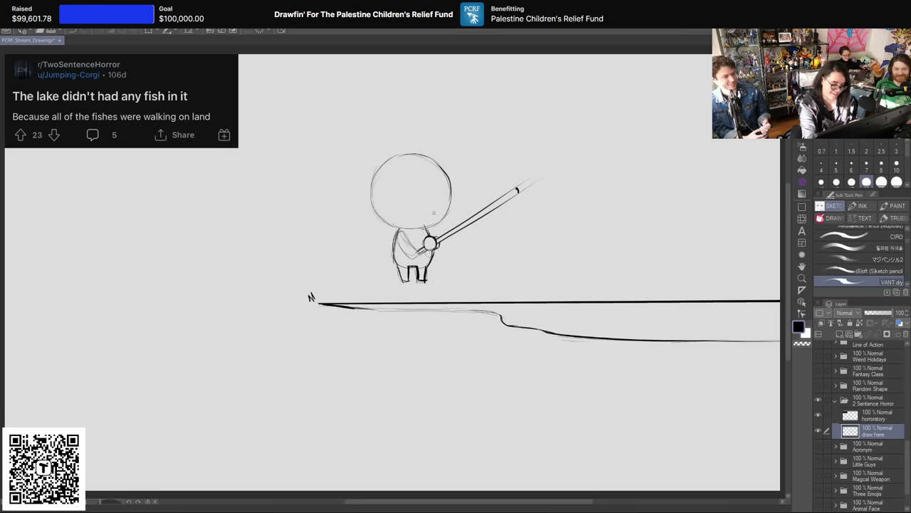
# Step: Draw a curved fishing line hanging from the rod tip into the lake, with a small oval at its end
pyautogui.moveTo(518, 192); pyautogui.dragTo(541, 268)
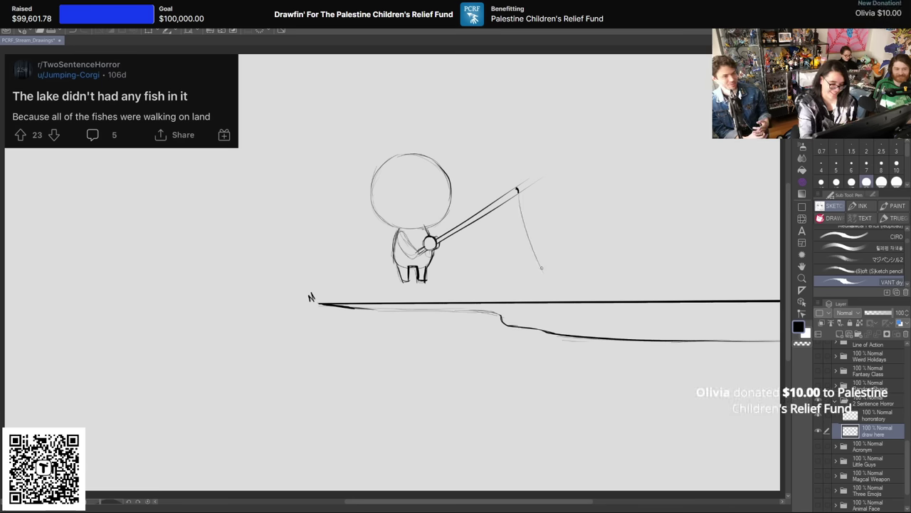
pyautogui.hotkey('ctrl', 'z')
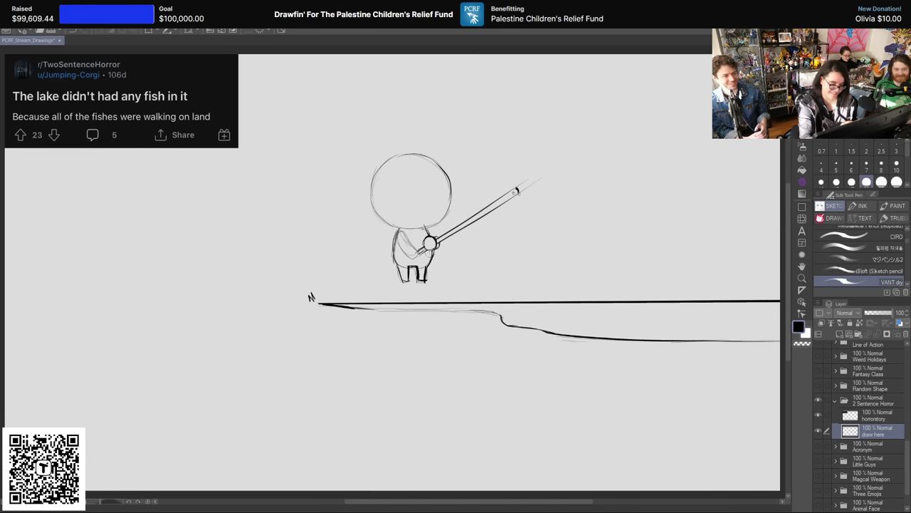
pyautogui.moveTo(554, 280); pyautogui.dragTo(582, 314)
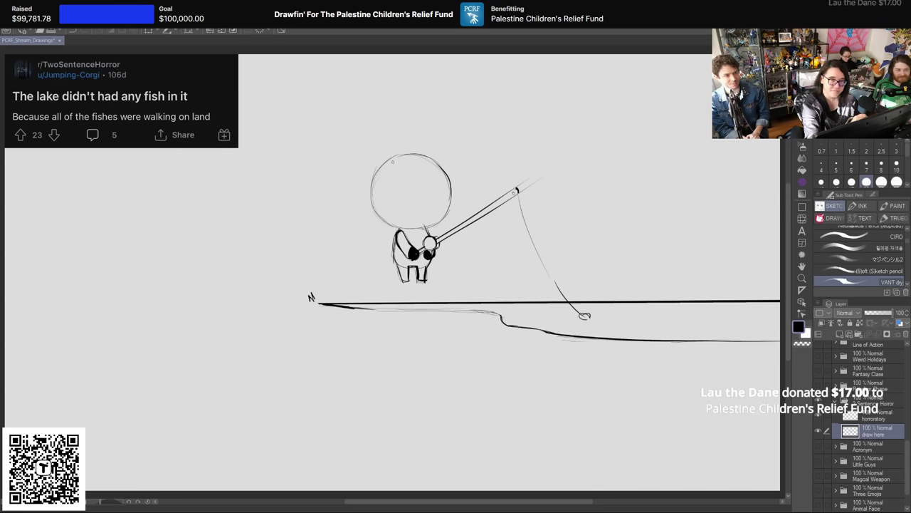
# Step: Add two tall pointed ears and a curled tuft of hair to the character's head
pyautogui.moveTo(378, 174)
pyautogui.mouseDown()
pyautogui.moveTo(406, 114)
pyautogui.moveTo(409, 153)
pyautogui.moveTo(390, 165)
pyautogui.moveTo(456, 109)
pyautogui.moveTo(450, 173)
pyautogui.moveTo(448, 135)
pyautogui.mouseUp()
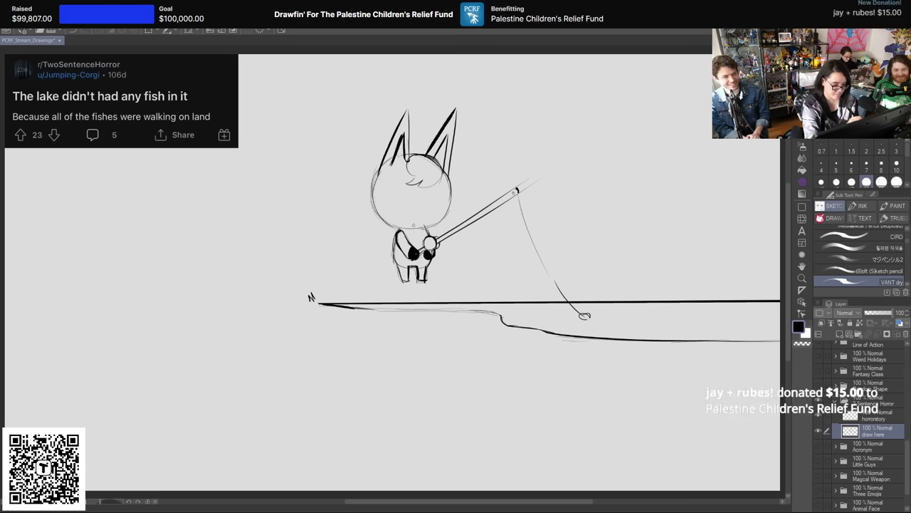
# Step: Draw the fishing character's face with heavy-topped glasses, half-lidded eyes, whiskers, a small nose and an open triangular mouth
pyautogui.moveTo(382, 201); pyautogui.dragTo(417, 190)
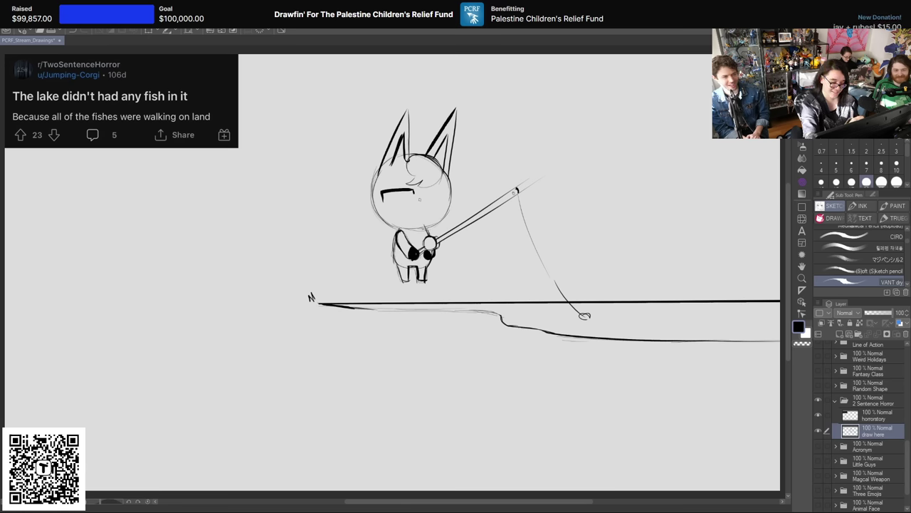
pyautogui.moveTo(415, 191); pyautogui.dragTo(426, 195)
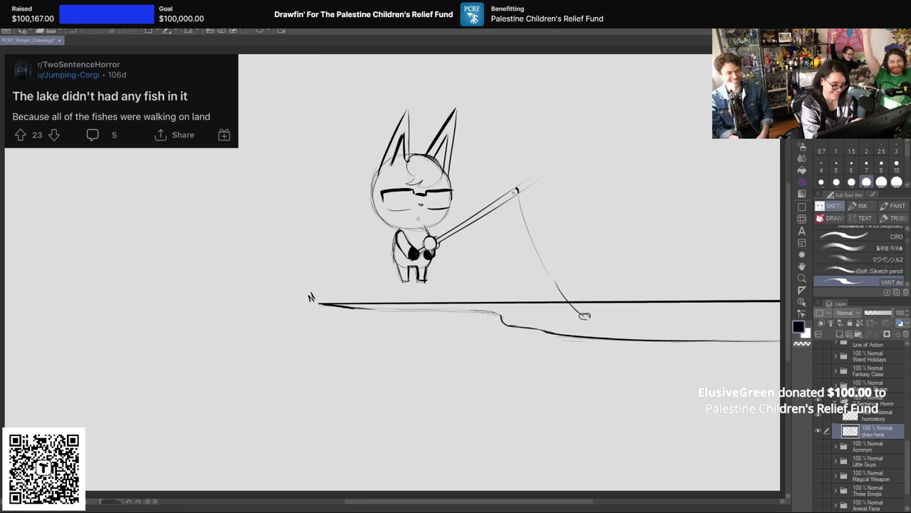
pyautogui.moveTo(392, 193); pyautogui.dragTo(440, 196)
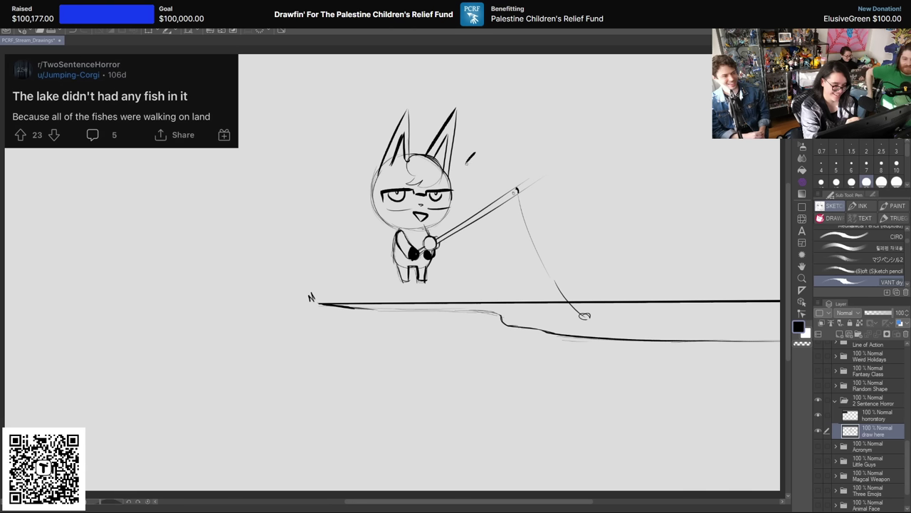
# Step: Draw an oval speech bubble beside the fishing character's ears with the lettering "100K" inside
pyautogui.moveTo(466, 162)
pyautogui.mouseDown()
pyautogui.moveTo(516, 86)
pyautogui.moveTo(485, 155)
pyautogui.mouseUp()
pyautogui.moveTo(492, 118)
pyautogui.mouseDown()
pyautogui.moveTo(495, 138)
pyautogui.moveTo(509, 112)
pyautogui.moveTo(547, 130)
pyautogui.mouseUp()
pyautogui.moveTo(552, 116)
pyautogui.mouseDown()
pyautogui.moveTo(566, 129)
pyautogui.moveTo(552, 116)
pyautogui.mouseUp()
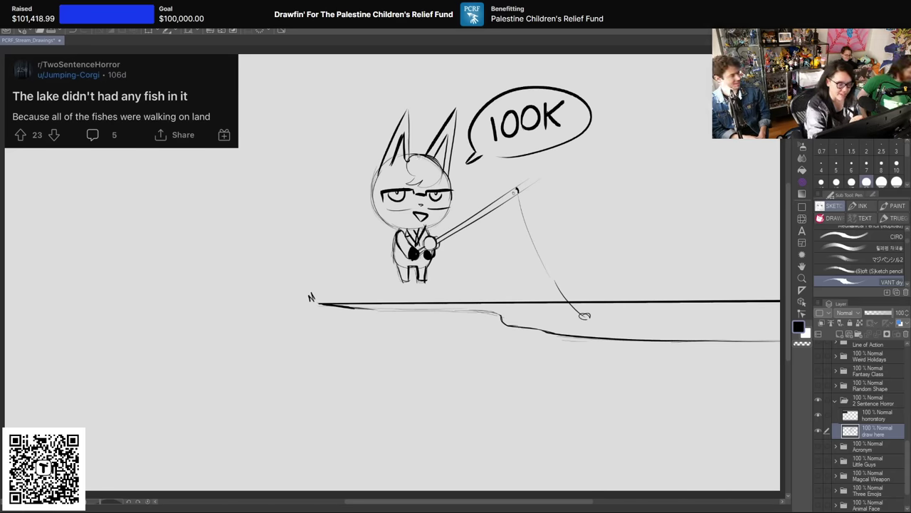
# Step: Replace the fishing character's outward-slanting ear with a narrower upright one and fill both ears with thick black strokes
pyautogui.moveTo(428, 148)
pyautogui.mouseDown()
pyautogui.moveTo(453, 163)
pyautogui.moveTo(452, 115)
pyautogui.mouseUp()
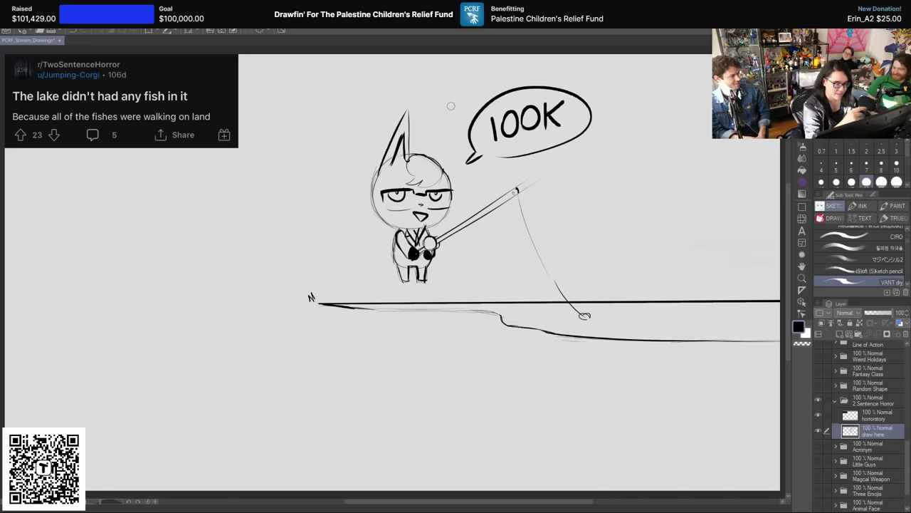
pyautogui.moveTo(431, 112); pyautogui.dragTo(435, 164)
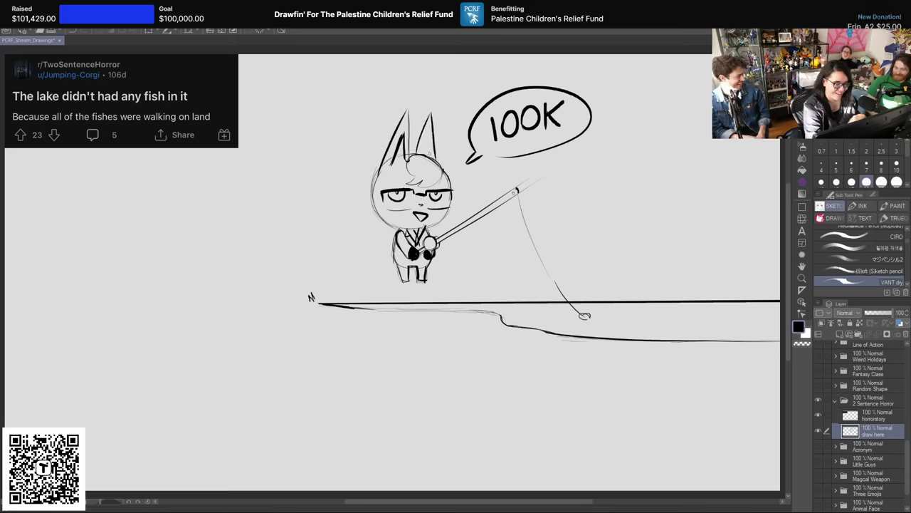
pyautogui.moveTo(428, 128)
pyautogui.mouseDown()
pyautogui.moveTo(419, 156)
pyautogui.moveTo(432, 161)
pyautogui.moveTo(420, 152)
pyautogui.mouseUp()
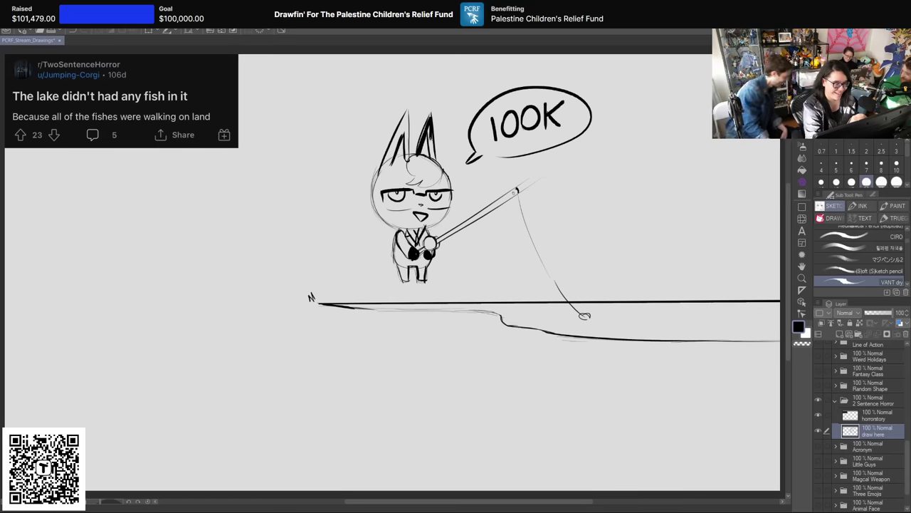
pyautogui.moveTo(401, 120)
pyautogui.mouseDown()
pyautogui.moveTo(383, 166)
pyautogui.moveTo(392, 155)
pyautogui.moveTo(406, 161)
pyautogui.mouseUp()
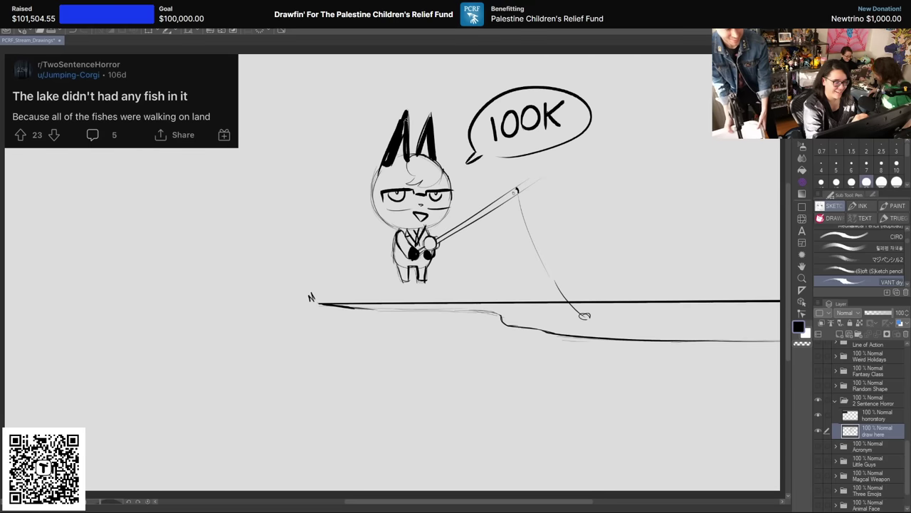
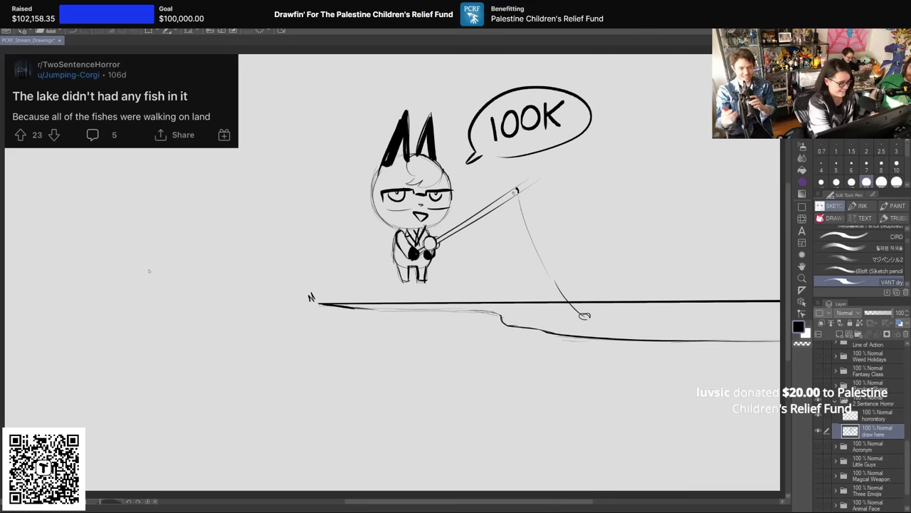
# Step: Sketch a large round head for a second character on the land behind the fishing character, darkening its lake-side edge
pyautogui.moveTo(139, 185); pyautogui.dragTo(206, 248)
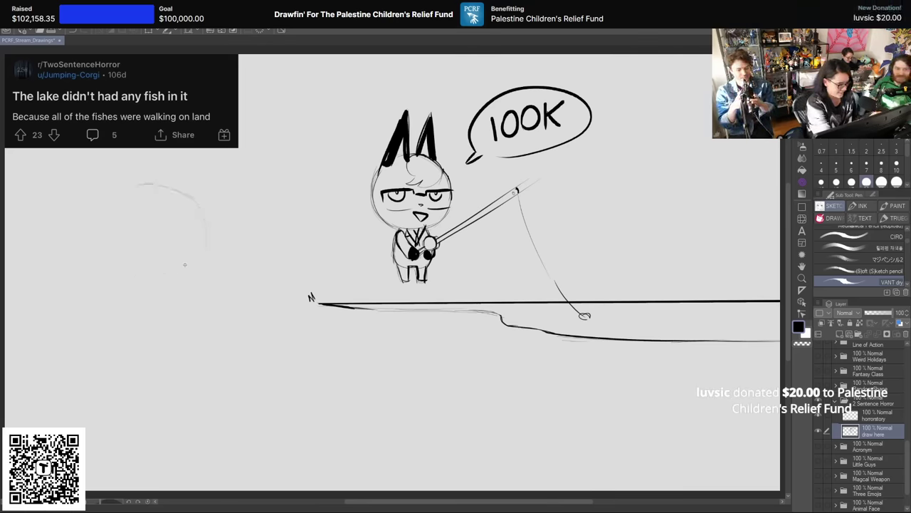
pyautogui.moveTo(177, 203); pyautogui.dragTo(158, 199)
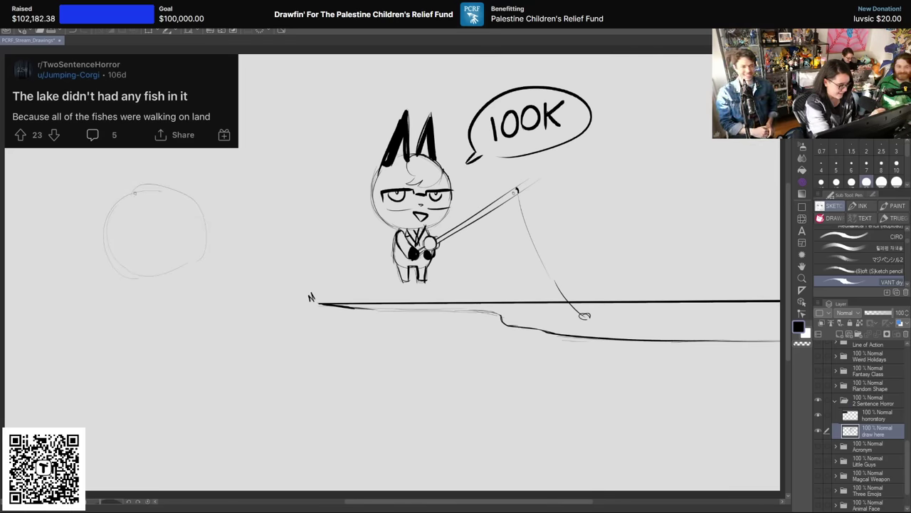
pyautogui.moveTo(139, 288); pyautogui.dragTo(152, 283)
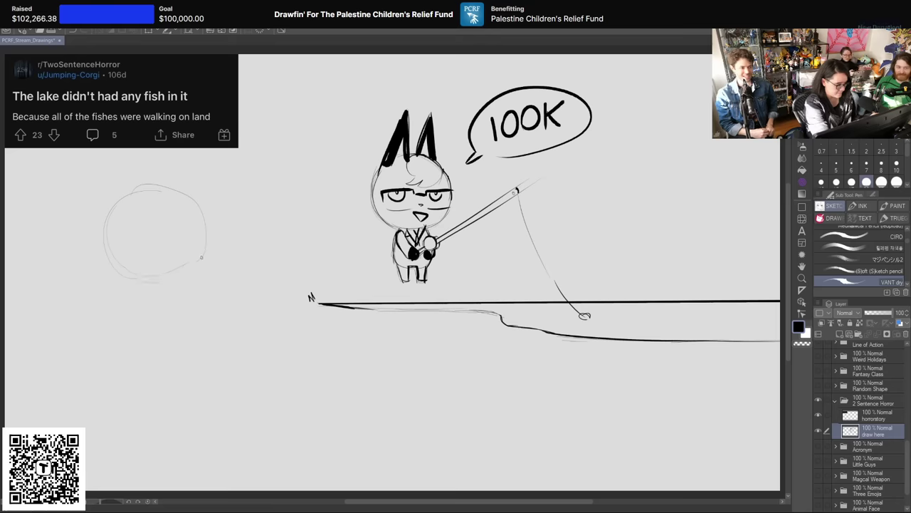
pyautogui.moveTo(152, 188); pyautogui.dragTo(144, 276)
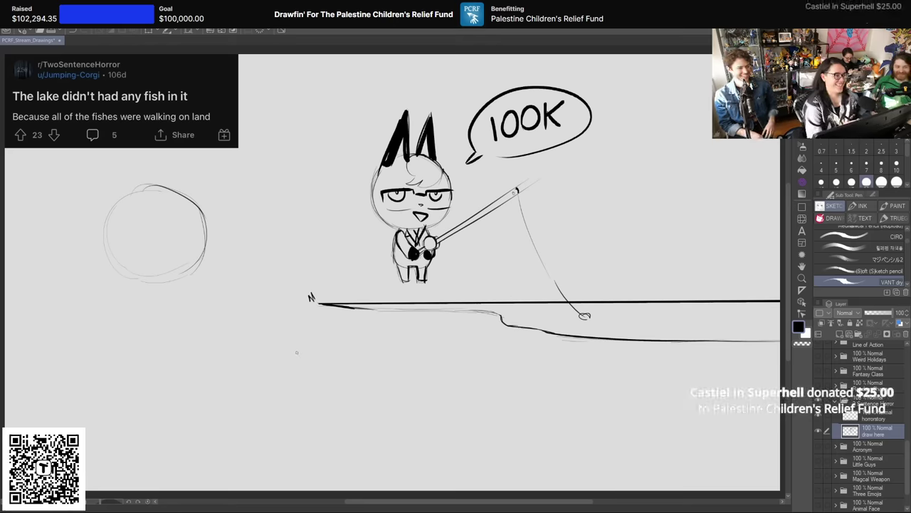
# Step: Give the second character a squared hair tuft, side-glancing eyes under thick angry brows, a small frown and a rounded ear
pyautogui.moveTo(141, 201)
pyautogui.mouseDown()
pyautogui.moveTo(148, 163)
pyautogui.moveTo(176, 166)
pyautogui.moveTo(172, 196)
pyautogui.mouseUp()
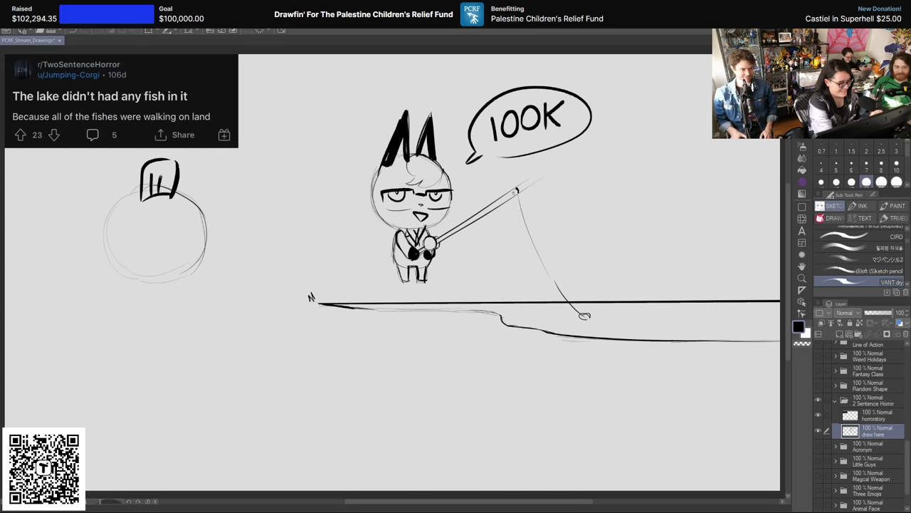
pyautogui.moveTo(176, 192)
pyautogui.mouseDown()
pyautogui.moveTo(205, 243)
pyautogui.moveTo(177, 250)
pyautogui.moveTo(168, 223)
pyautogui.moveTo(175, 212)
pyautogui.mouseUp()
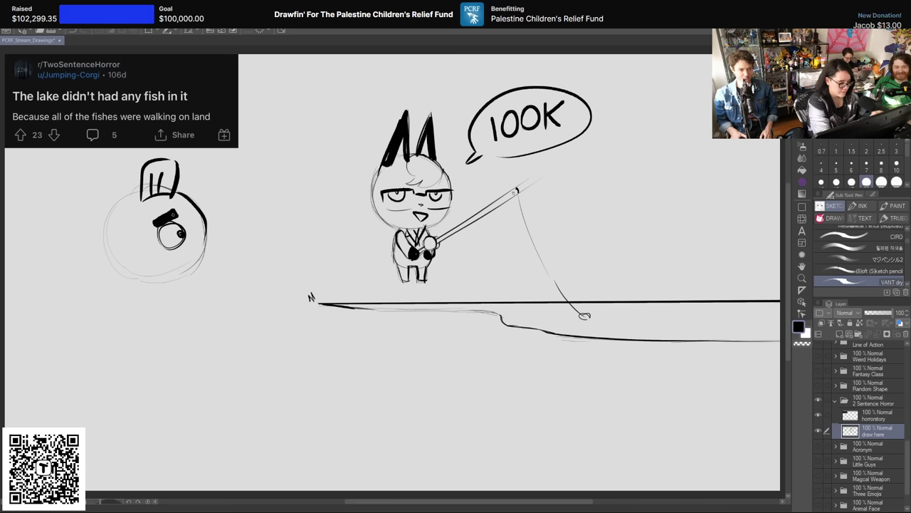
pyautogui.moveTo(125, 225)
pyautogui.mouseDown()
pyautogui.moveTo(114, 246)
pyautogui.moveTo(131, 227)
pyautogui.mouseUp()
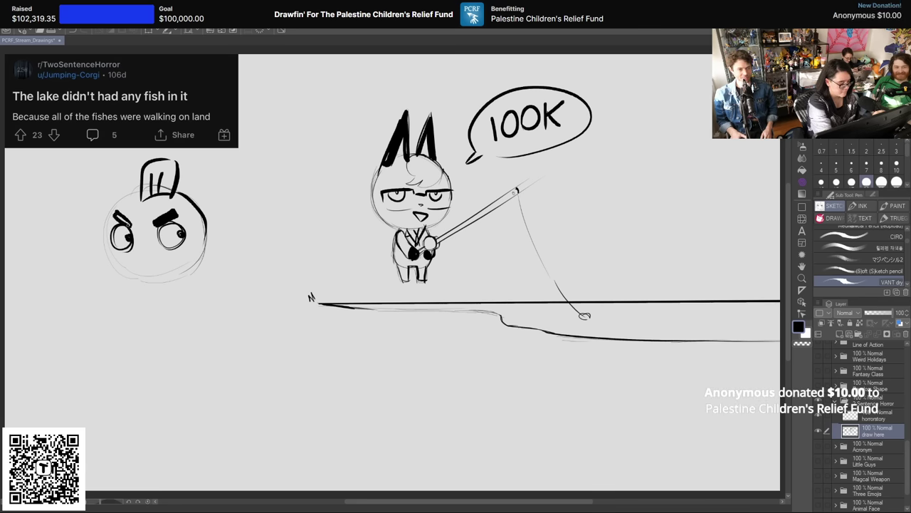
pyautogui.moveTo(135, 263); pyautogui.dragTo(158, 262)
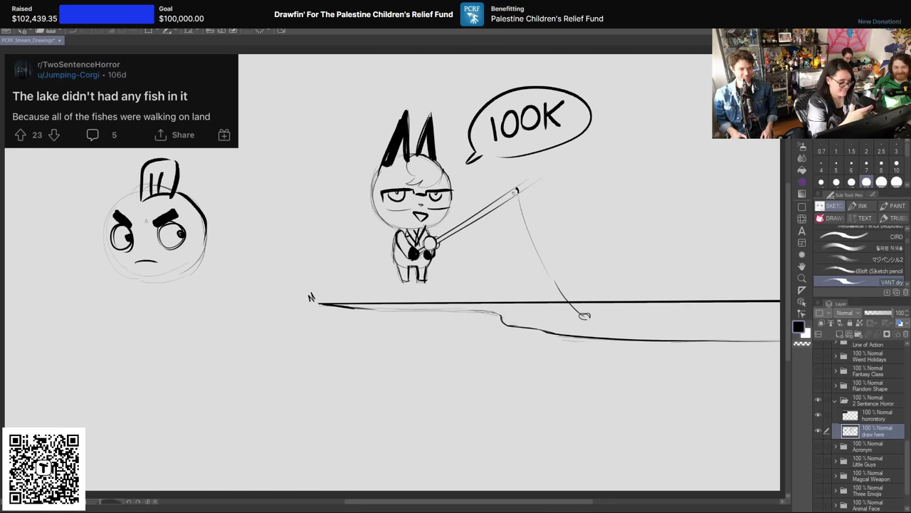
pyautogui.moveTo(119, 198)
pyautogui.mouseDown()
pyautogui.moveTo(102, 239)
pyautogui.moveTo(130, 277)
pyautogui.moveTo(182, 282)
pyautogui.mouseUp()
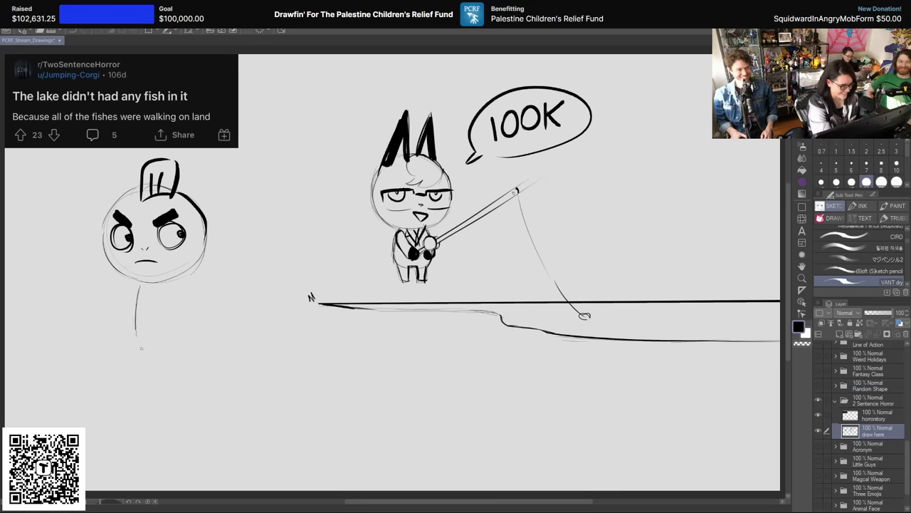
pyautogui.moveTo(205, 239)
pyautogui.mouseDown()
pyautogui.moveTo(223, 256)
pyautogui.moveTo(201, 262)
pyautogui.mouseUp()
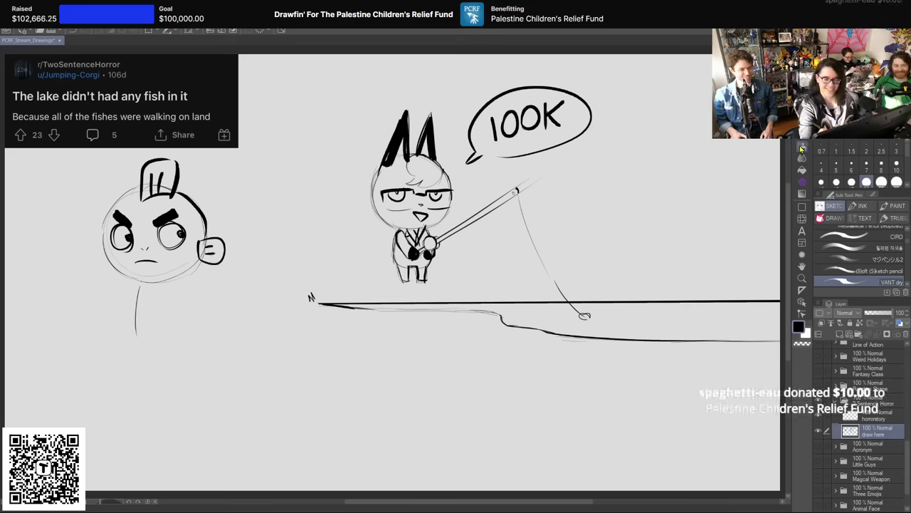
# Step: Erase the "100K" speech bubble and the fishing character's mouth and eyes with Quick Lasso Eraser, and return to the sketch pen
pyautogui.press('e')
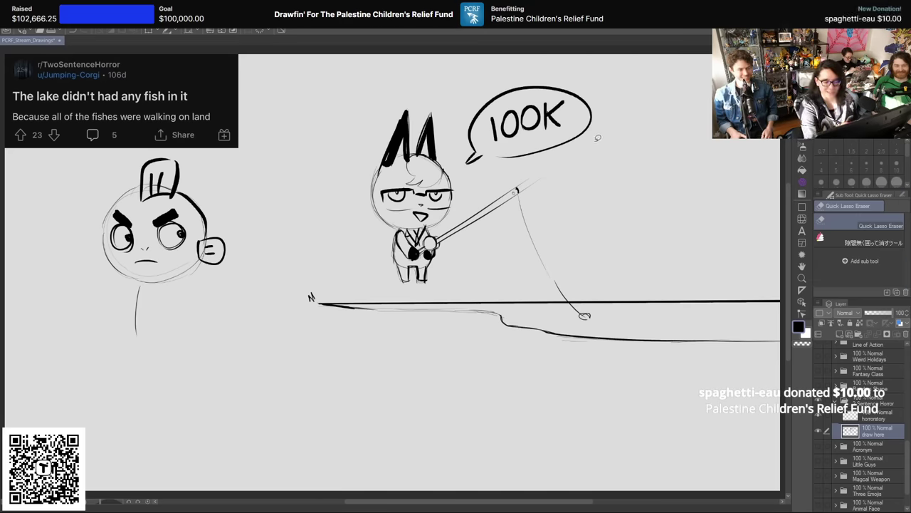
pyautogui.moveTo(546, 162)
pyautogui.mouseDown()
pyautogui.moveTo(470, 111)
pyautogui.moveTo(555, 80)
pyautogui.mouseUp()
pyautogui.moveTo(408, 208); pyautogui.dragTo(429, 223)
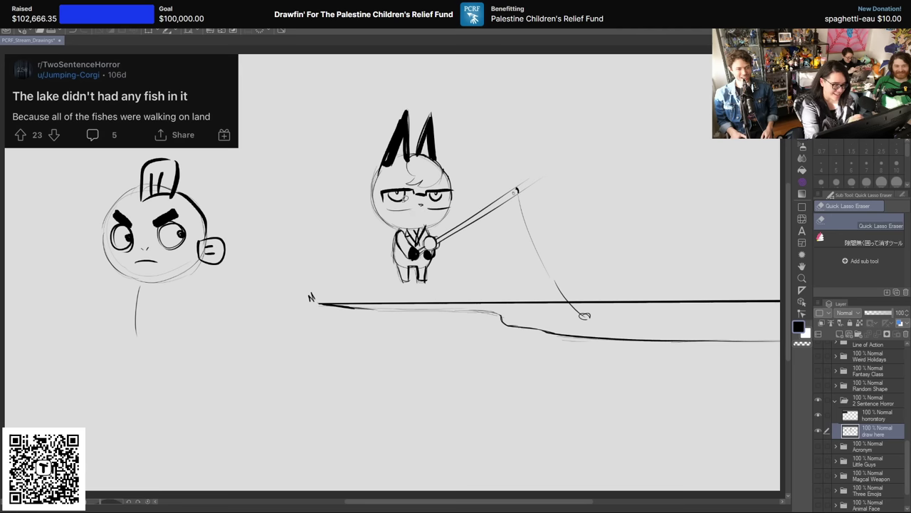
pyautogui.moveTo(392, 195)
pyautogui.mouseDown()
pyautogui.moveTo(409, 205)
pyautogui.moveTo(448, 202)
pyautogui.mouseUp()
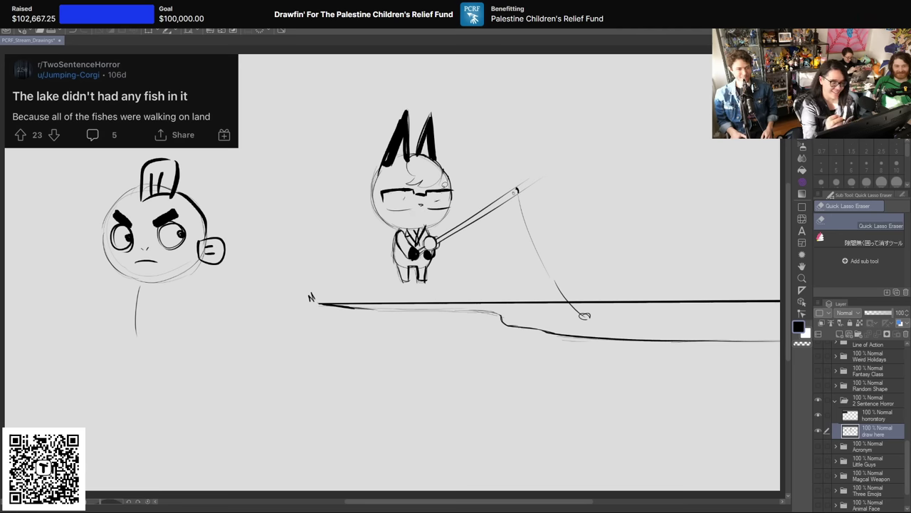
pyautogui.press('p')
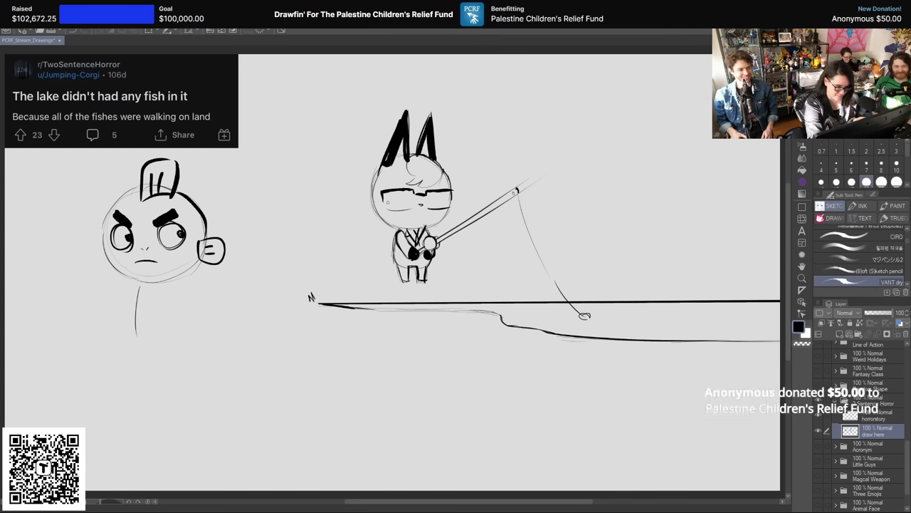
pyautogui.moveTo(389, 199); pyautogui.dragTo(391, 197)
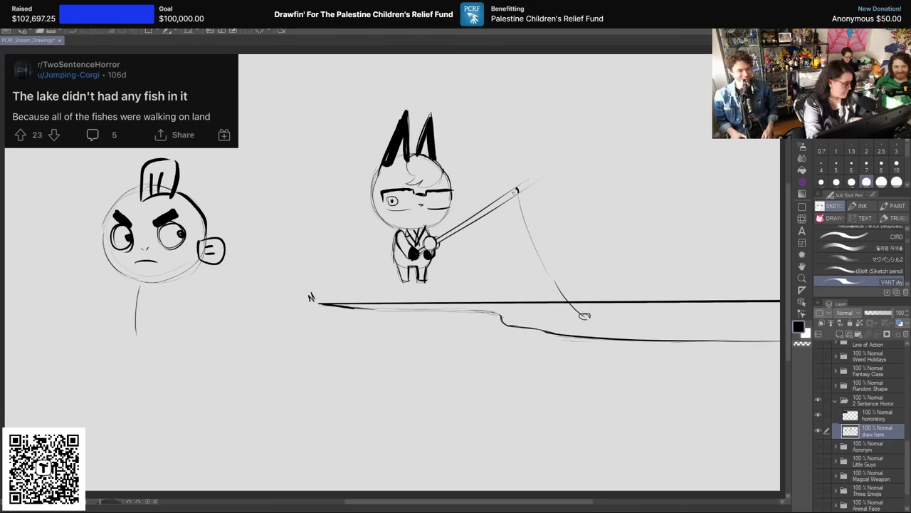
pyautogui.moveTo(430, 198); pyautogui.dragTo(433, 195)
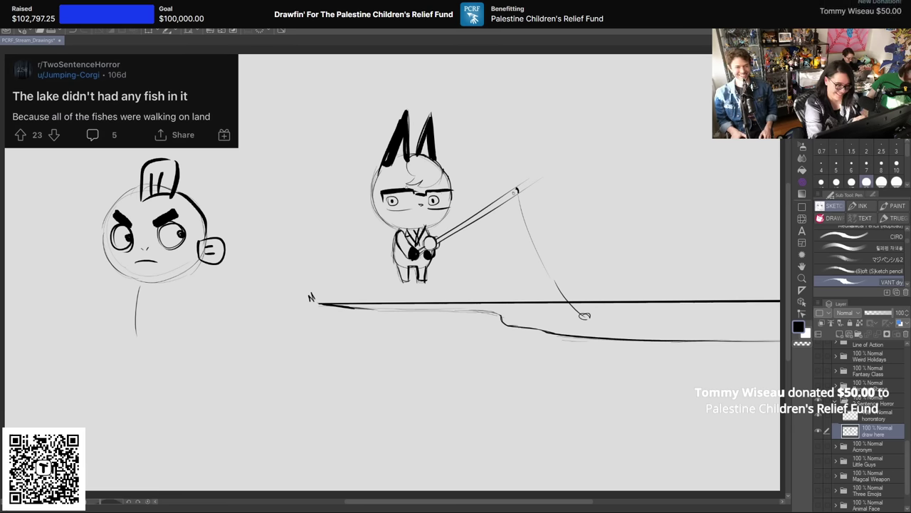
pyautogui.hotkey('ctrl', 'z')
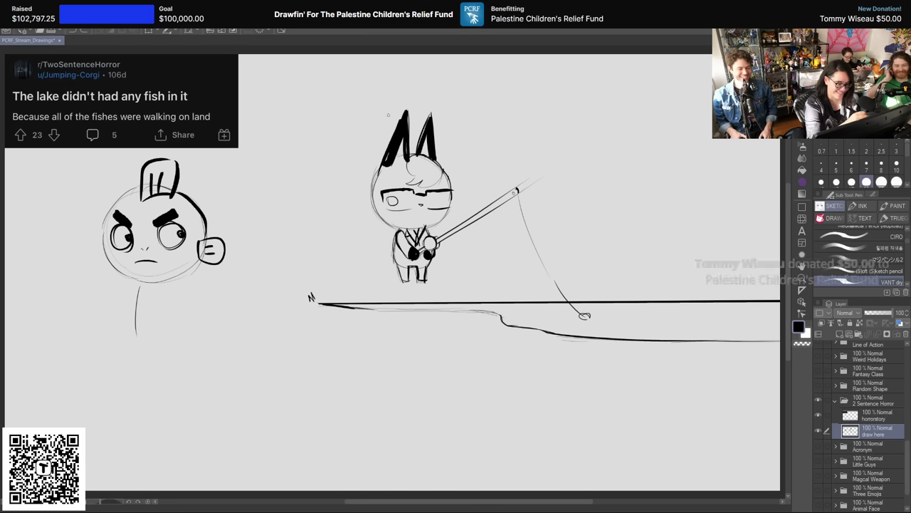
pyautogui.hotkey('ctrl', 'z')
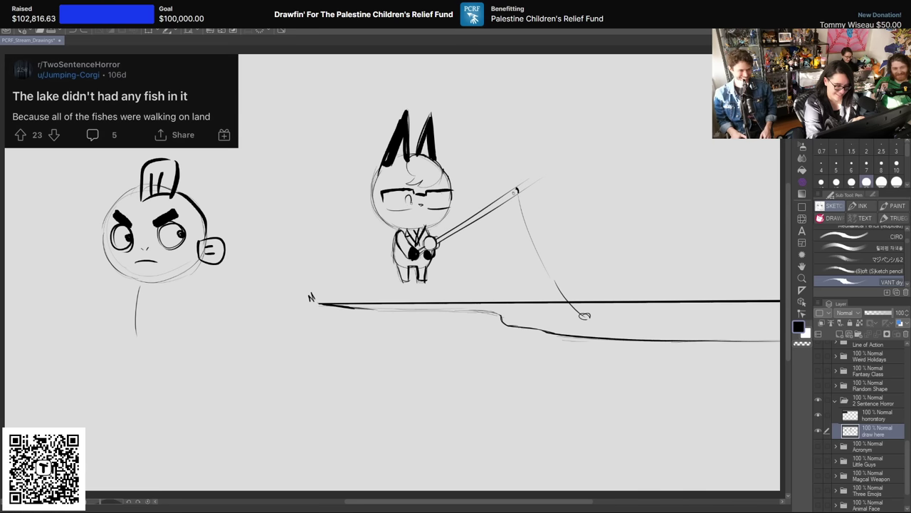
# Step: Redraw the fishing character's face with wide round eyes glancing toward the rod, a small flat mouth and sweat drops
pyautogui.hotkey('ctrl', 'z')
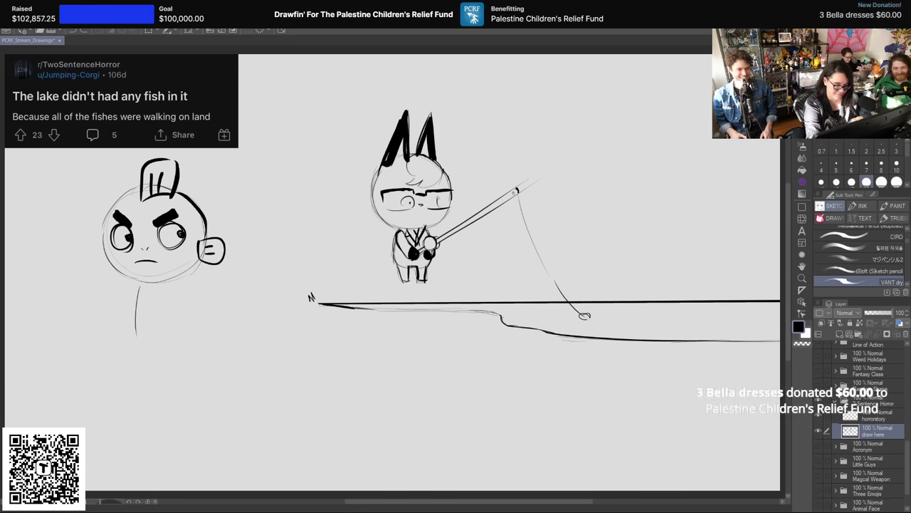
pyautogui.click(441, 201)
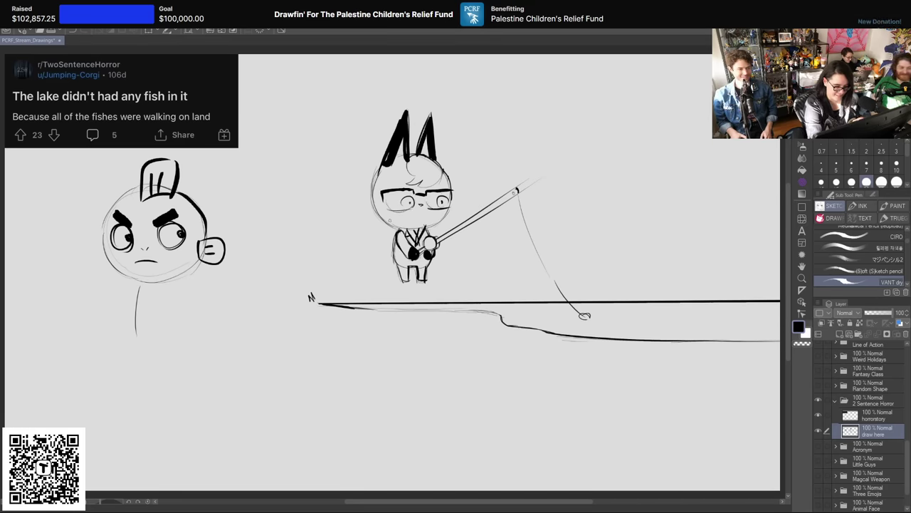
pyautogui.click(411, 225)
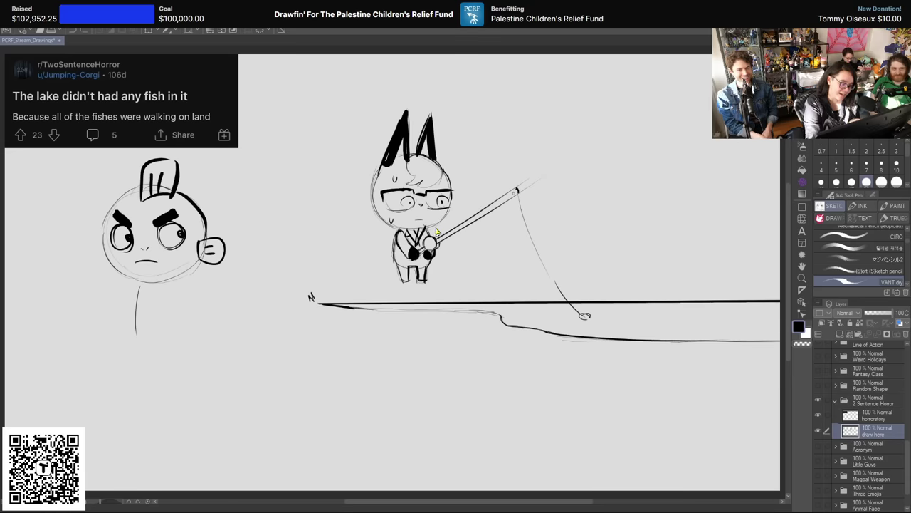
# Step: Finish the fishing character's glasses frames and body, adding a dark tail and blackened feet
pyautogui.moveTo(394, 260); pyautogui.dragTo(394, 272)
pyautogui.hotkey('ctrl', 'z')
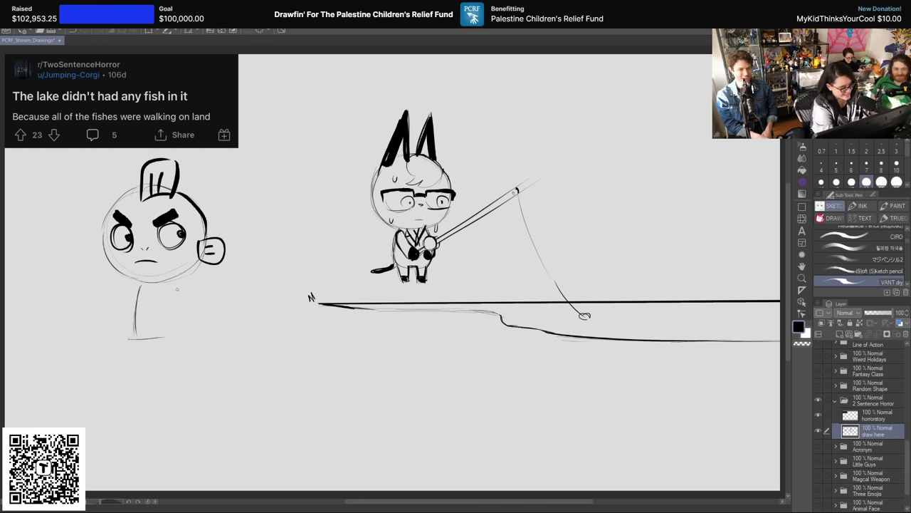
# Step: Sketch the angry character's torso and two short legs below the head
pyautogui.moveTo(176, 289); pyautogui.dragTo(194, 328)
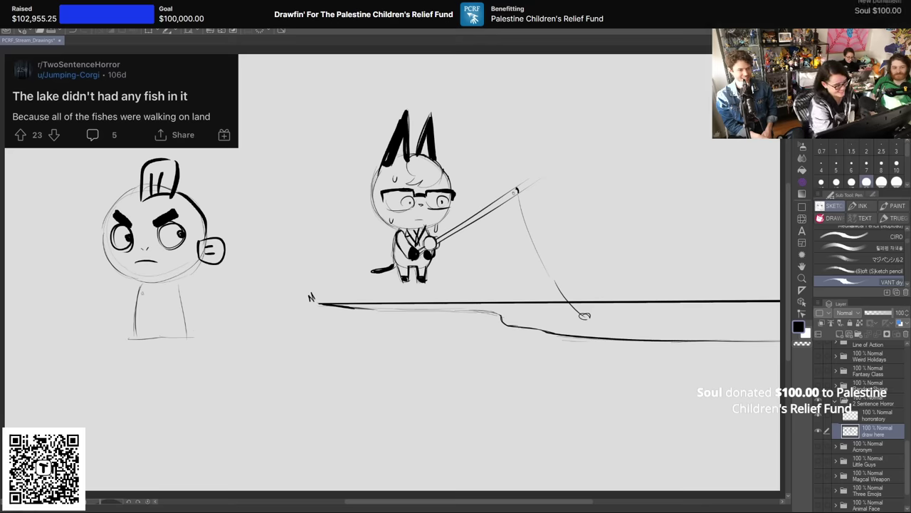
pyautogui.moveTo(126, 340); pyautogui.dragTo(124, 364)
pyautogui.moveTo(134, 326); pyautogui.dragTo(132, 386)
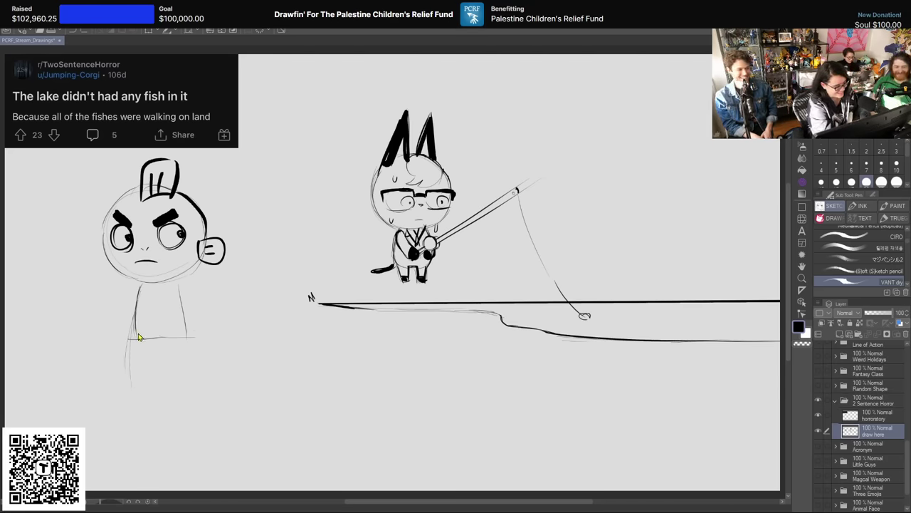
pyautogui.moveTo(156, 342)
pyautogui.mouseDown()
pyautogui.moveTo(153, 369)
pyautogui.moveTo(173, 372)
pyautogui.mouseUp()
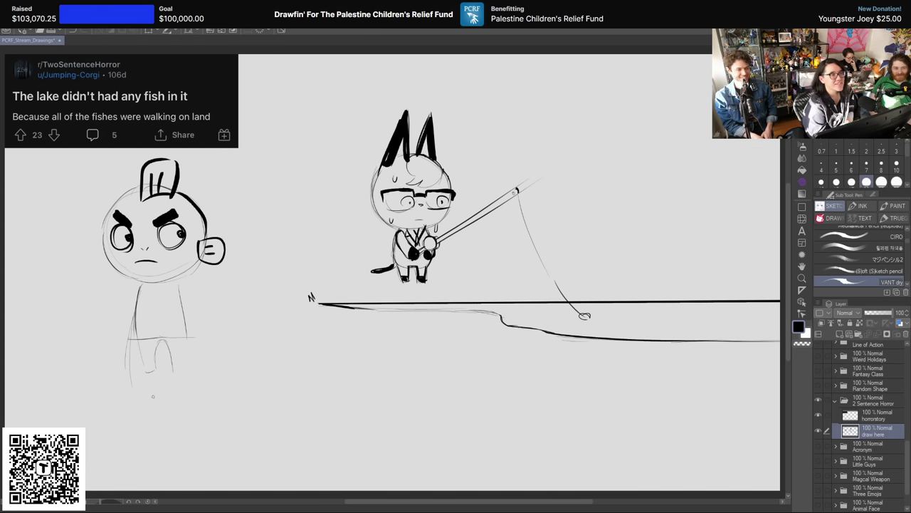
pyautogui.moveTo(163, 340); pyautogui.dragTo(168, 371)
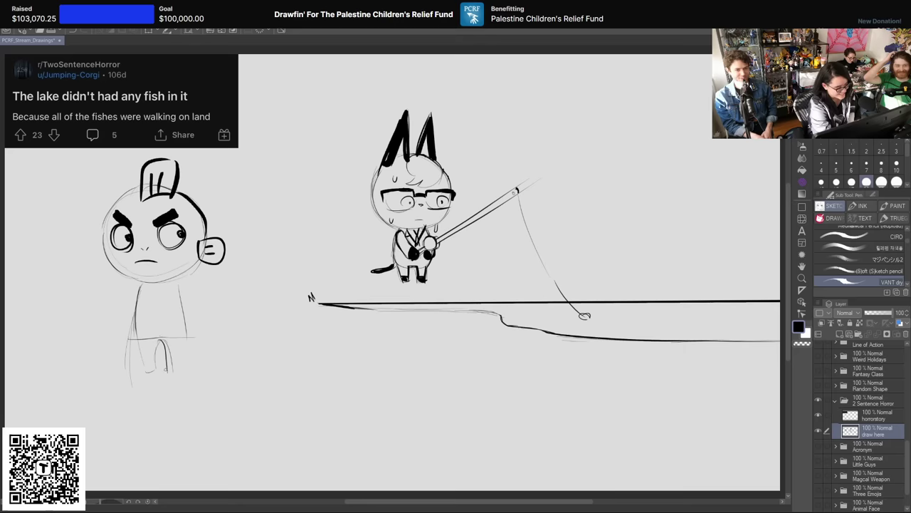
pyautogui.moveTo(181, 291); pyautogui.dragTo(183, 370)
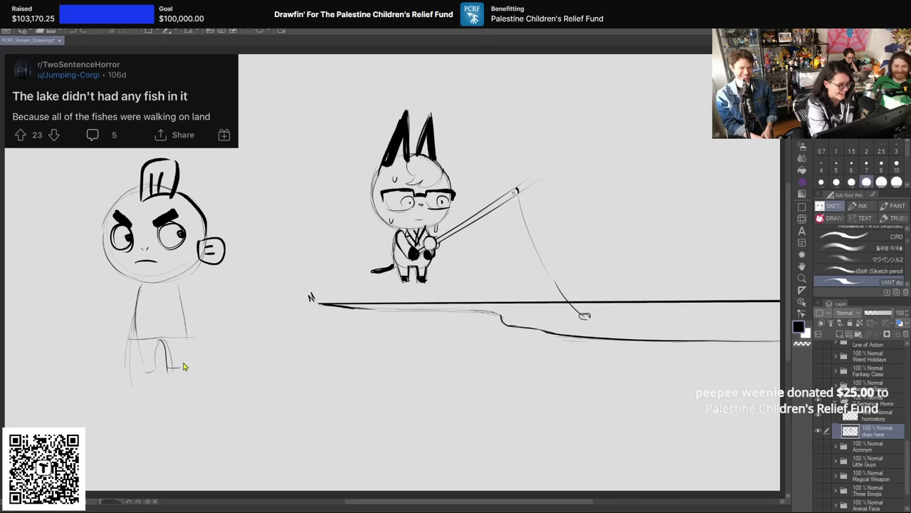
pyautogui.moveTo(182, 297); pyautogui.dragTo(186, 367)
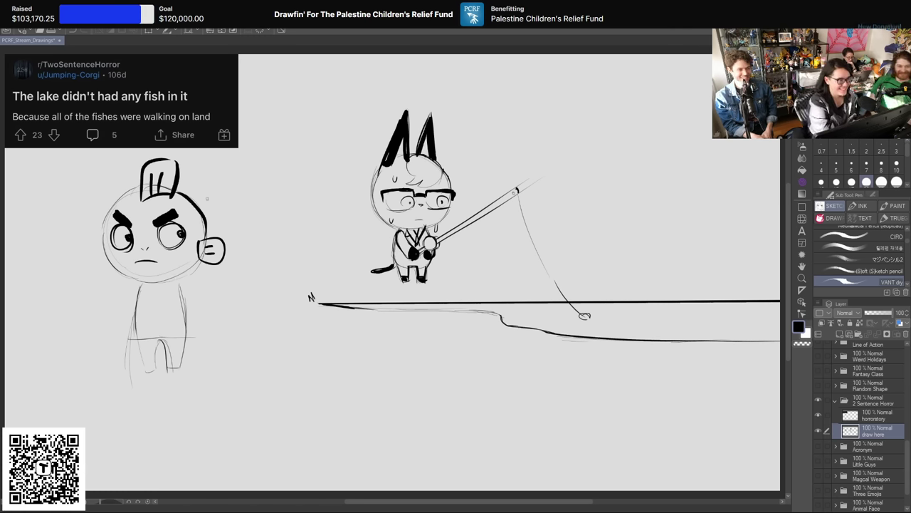
# Step: Draw the angry character's arms bent with hands on hips, firm up the legs with shorts, and add a collar and horizontal shirt stripes
pyautogui.moveTo(183, 282); pyautogui.dragTo(189, 324)
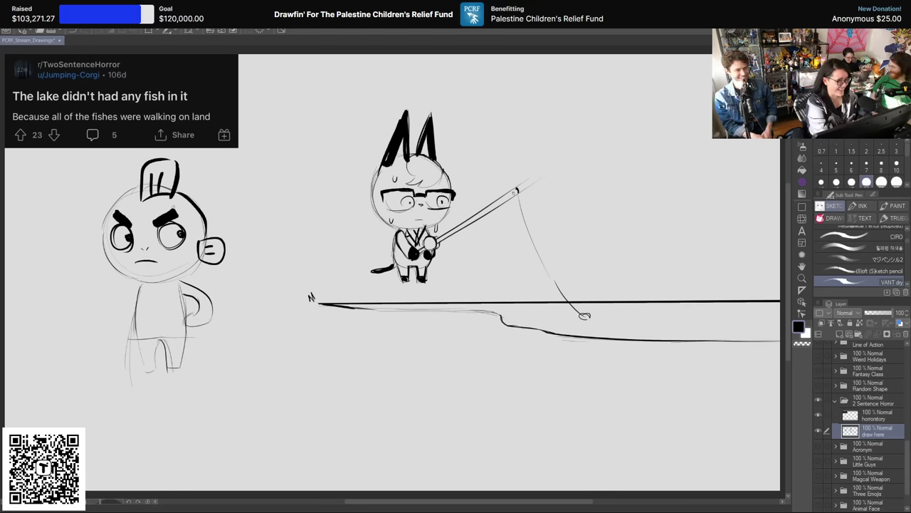
pyautogui.moveTo(136, 286)
pyautogui.mouseDown()
pyautogui.moveTo(133, 326)
pyautogui.moveTo(130, 317)
pyautogui.moveTo(138, 328)
pyautogui.mouseUp()
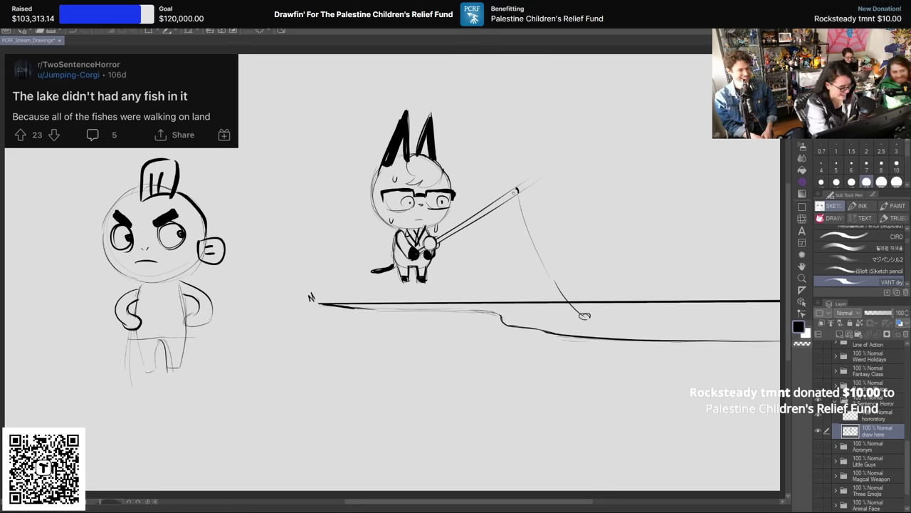
pyautogui.moveTo(137, 292); pyautogui.dragTo(135, 314)
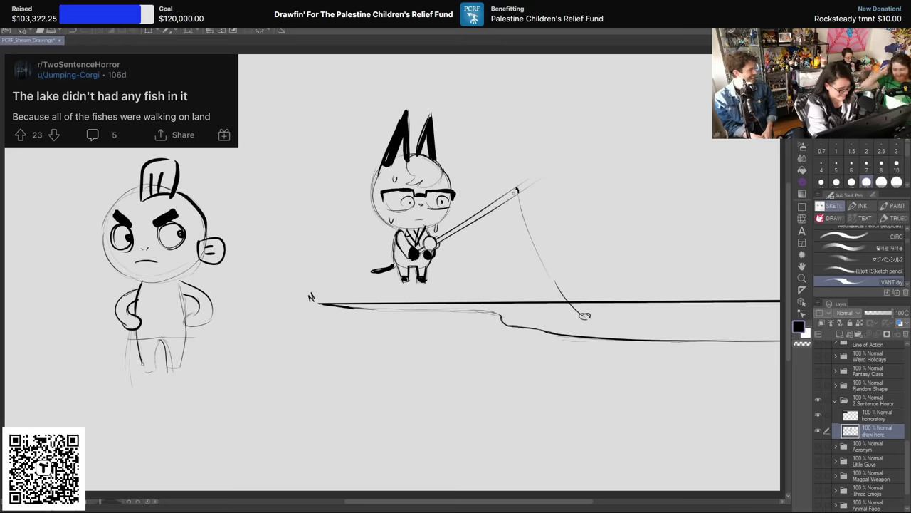
pyautogui.moveTo(141, 364); pyautogui.dragTo(153, 371)
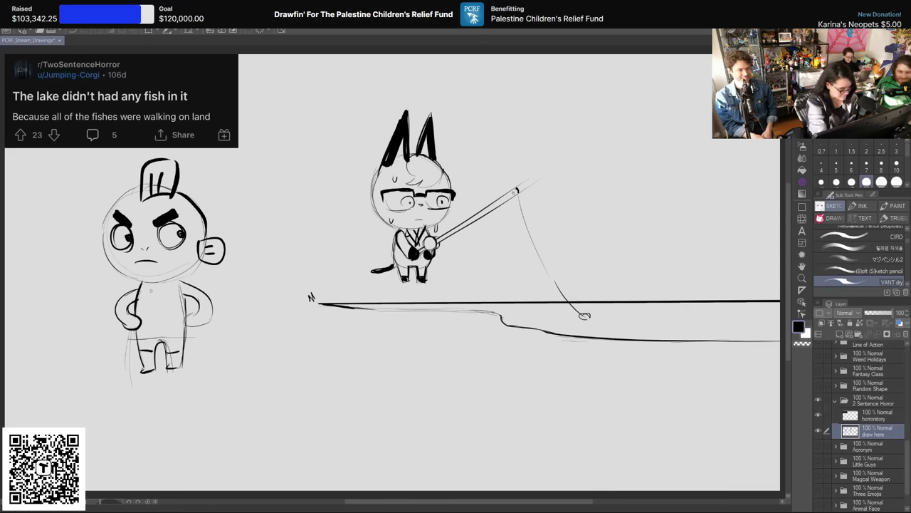
pyautogui.moveTo(141, 302); pyautogui.dragTo(180, 299)
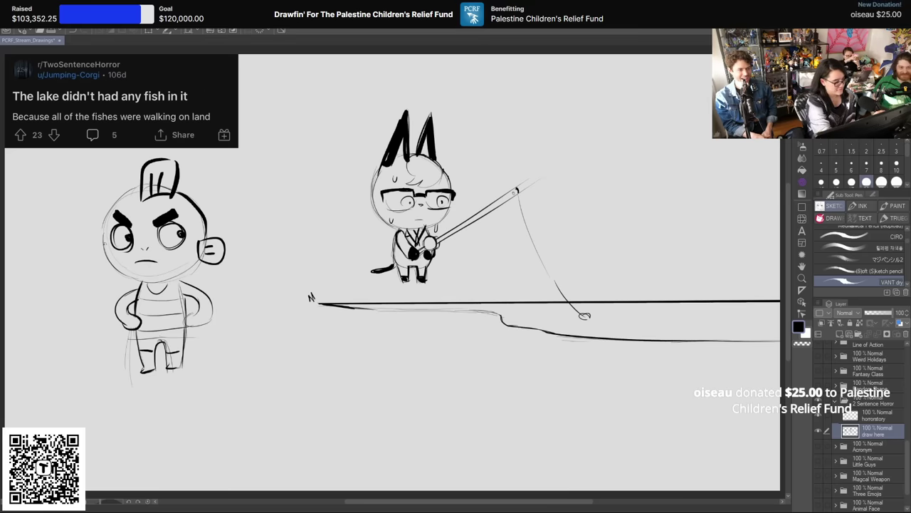
# Step: Add the angry character's second ear, a pronged fin above the first ear, and a short line under the frown
pyautogui.moveTo(105, 242); pyautogui.dragTo(106, 267)
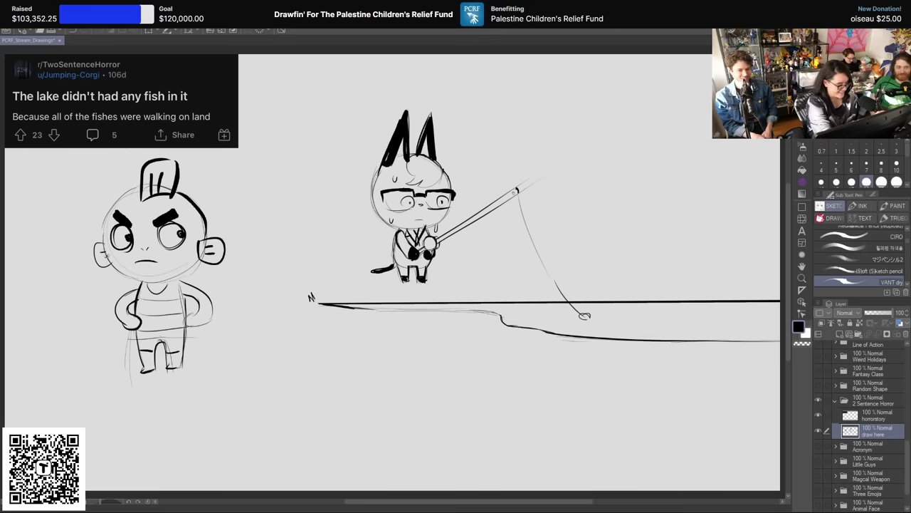
pyautogui.moveTo(215, 201); pyautogui.dragTo(218, 238)
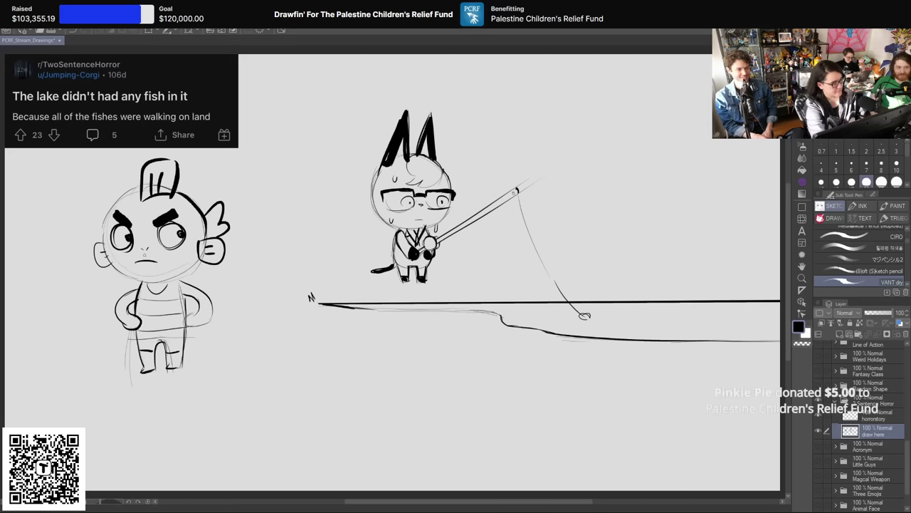
pyautogui.moveTo(120, 272); pyautogui.dragTo(133, 276)
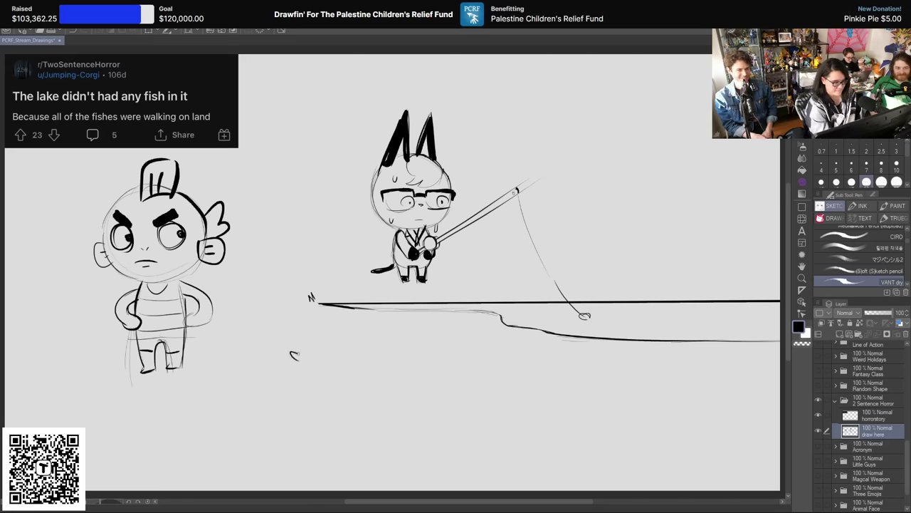
# Step: Draw a low grass tuft below the pond's near end and a leafy plant between the two characters
pyautogui.moveTo(319, 356); pyautogui.dragTo(331, 358)
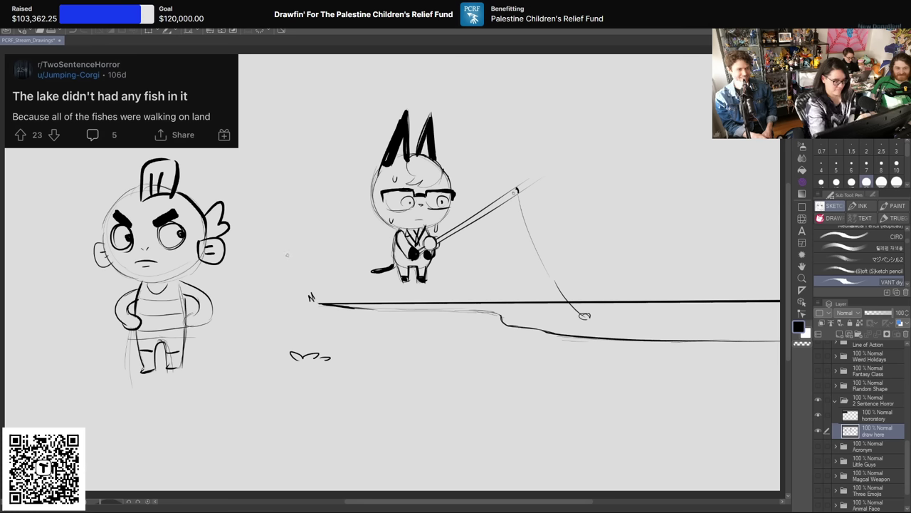
pyautogui.moveTo(295, 253); pyautogui.dragTo(298, 241)
pyautogui.moveTo(299, 255); pyautogui.dragTo(307, 247)
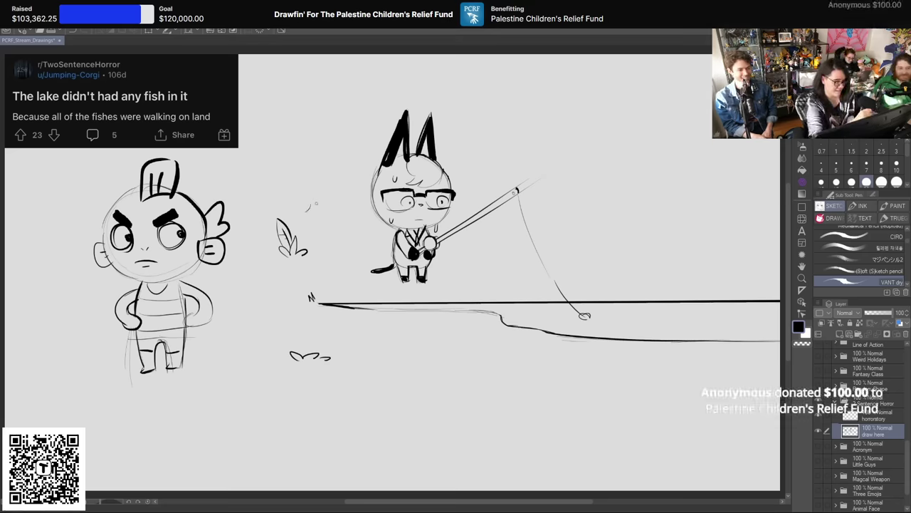
# Step: Draw a tree trunk with a forked branch behind the fishing character, with scalloped foliage on both sides
pyautogui.moveTo(307, 209)
pyautogui.mouseDown()
pyautogui.moveTo(310, 106)
pyautogui.moveTo(291, 80)
pyautogui.moveTo(307, 83)
pyautogui.moveTo(316, 56)
pyautogui.mouseUp()
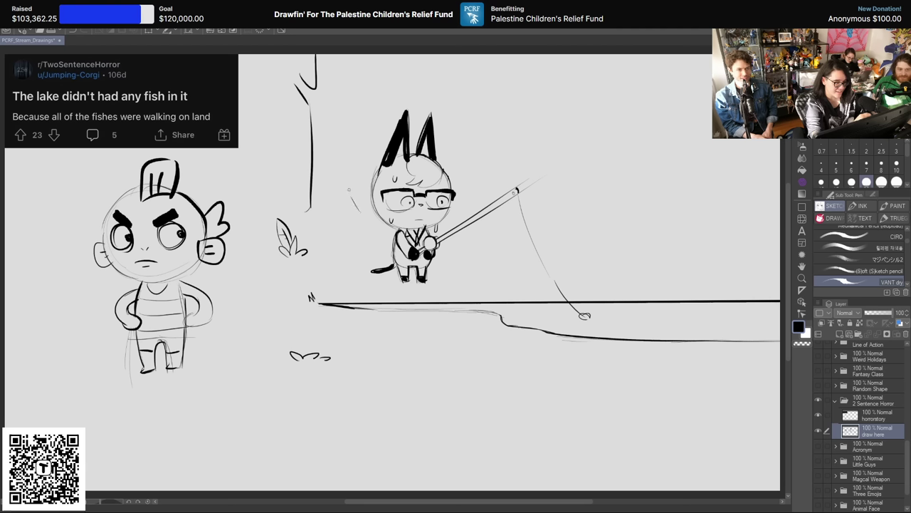
pyautogui.moveTo(349, 193); pyautogui.dragTo(351, 70)
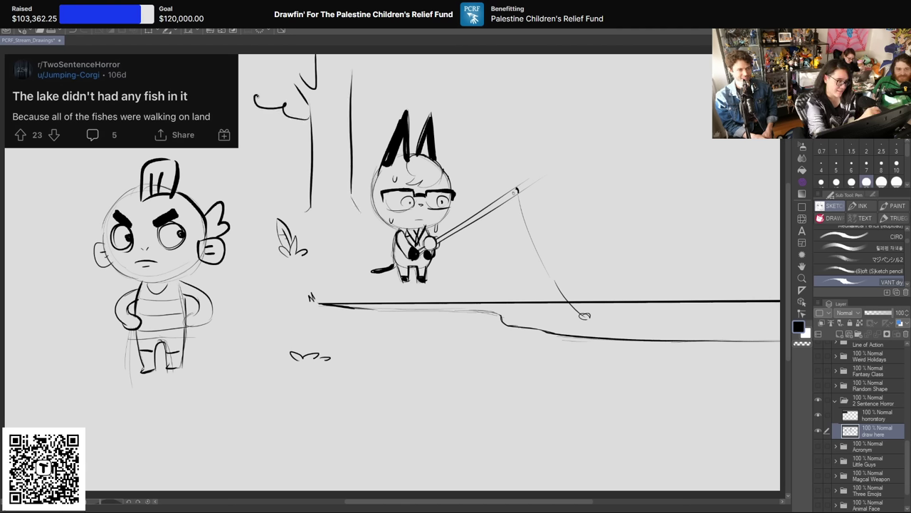
pyautogui.moveTo(353, 117); pyautogui.dragTo(436, 50)
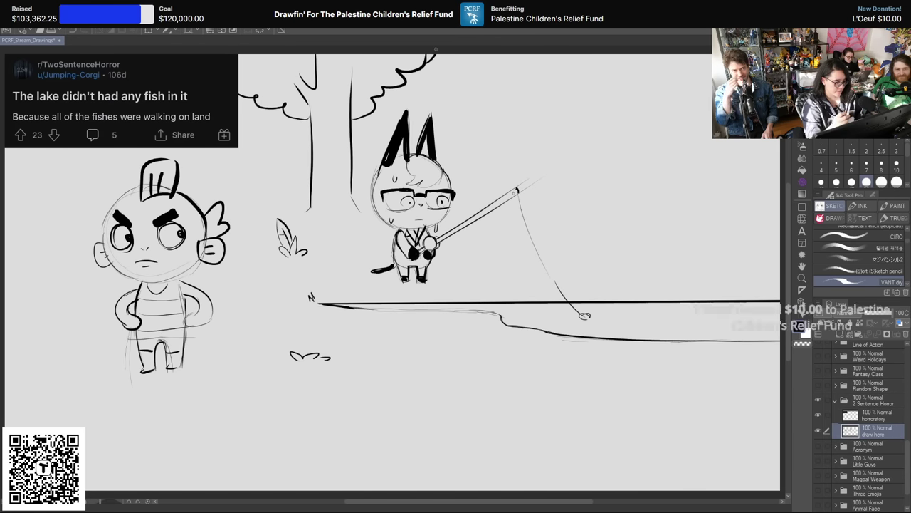
# Step: Undo the tree's foliage and redraw it as a flatter scalloped underside with a rounded outer edge above the cat ears
pyautogui.hotkey('ctrl', 'z')
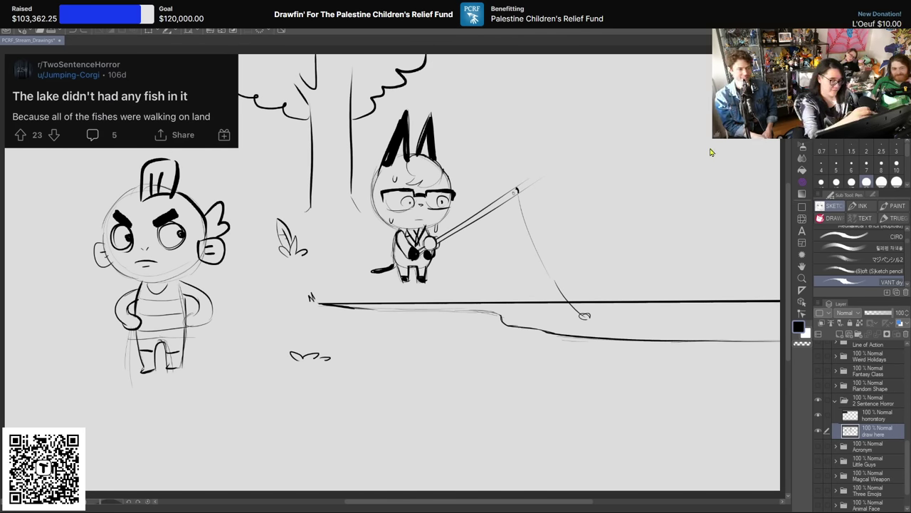
pyautogui.hotkey('ctrl', 'z')
pyautogui.hotkey('ctrl', 'z')
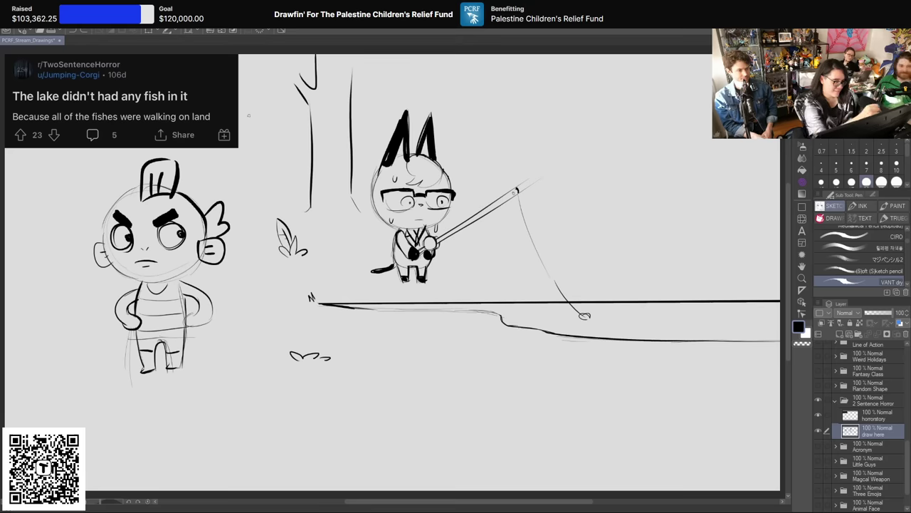
pyautogui.hotkey('ctrl', 'y')
pyautogui.hotkey('ctrl', 'y')
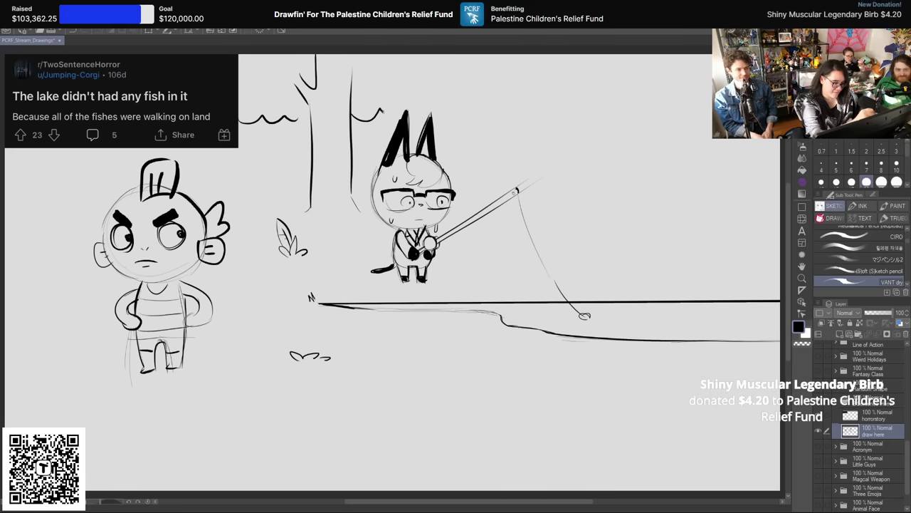
pyautogui.moveTo(430, 101)
pyautogui.mouseDown()
pyautogui.moveTo(441, 77)
pyautogui.moveTo(429, 55)
pyautogui.mouseUp()
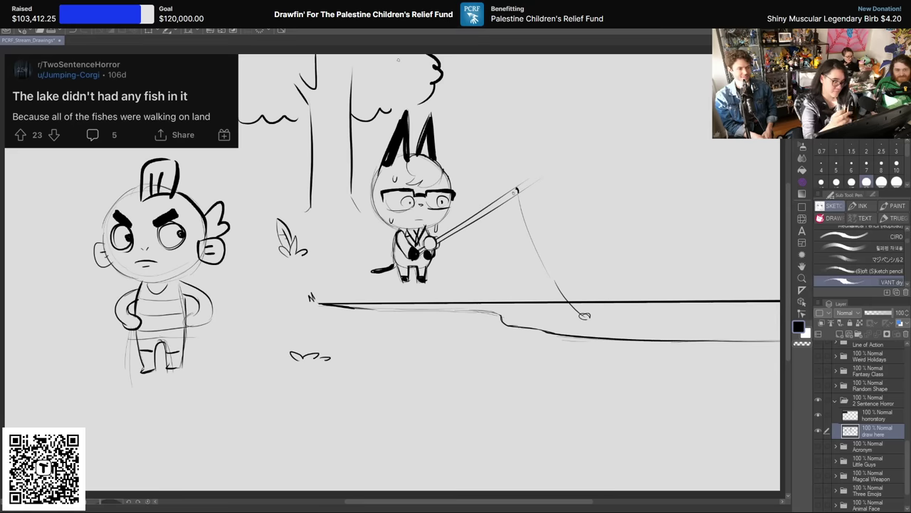
# Step: Draw a second tree with scalloped foliage in the far background and a rounded bush at its base
pyautogui.moveTo(731, 175); pyautogui.dragTo(749, 137)
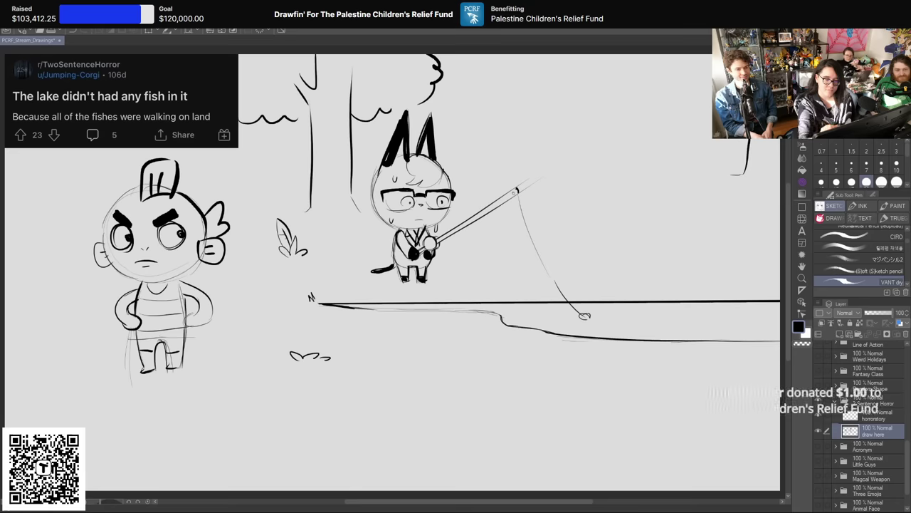
pyautogui.moveTo(712, 103)
pyautogui.mouseDown()
pyautogui.moveTo(690, 88)
pyautogui.moveTo(680, 54)
pyautogui.mouseUp()
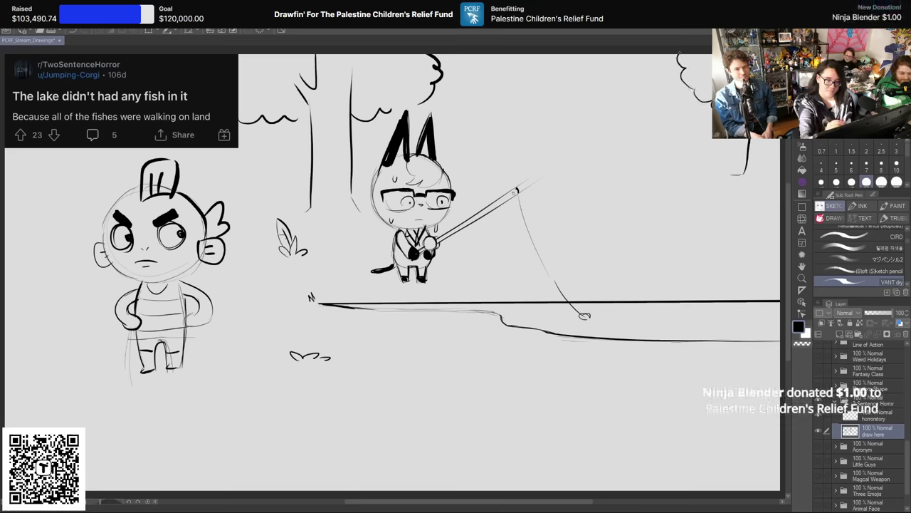
pyautogui.moveTo(769, 153); pyautogui.dragTo(768, 140)
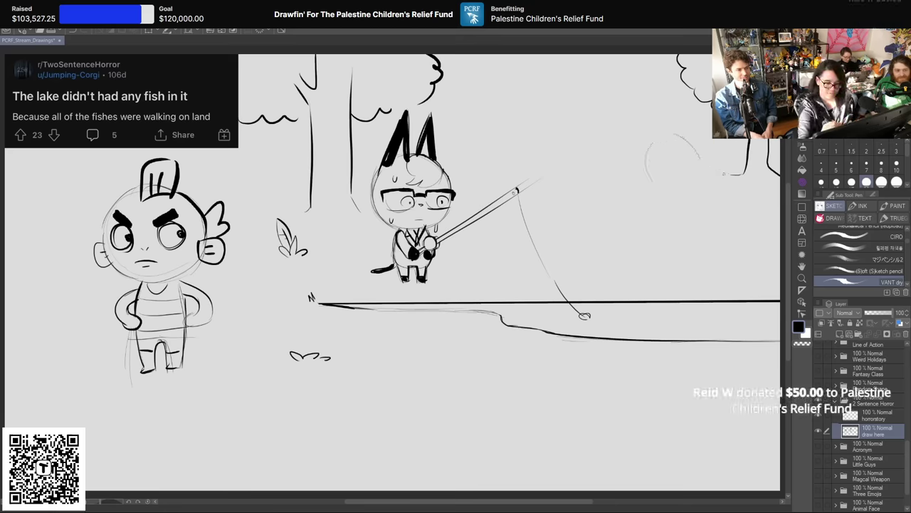
pyautogui.moveTo(715, 165)
pyautogui.mouseDown()
pyautogui.moveTo(756, 176)
pyautogui.moveTo(742, 185)
pyautogui.moveTo(714, 169)
pyautogui.moveTo(715, 188)
pyautogui.moveTo(760, 183)
pyautogui.mouseUp()
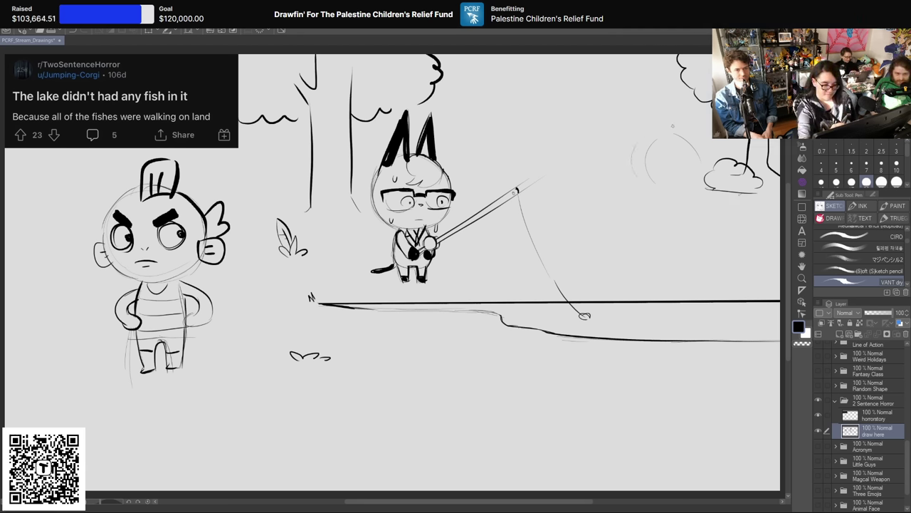
# Step: Redraw the background character's head as a round outline beside the bush and give it half-lidded, side-glancing eyes
pyautogui.moveTo(672, 129)
pyautogui.mouseDown()
pyautogui.moveTo(653, 170)
pyautogui.moveTo(638, 166)
pyautogui.moveTo(648, 182)
pyautogui.moveTo(633, 147)
pyautogui.moveTo(649, 120)
pyautogui.moveTo(651, 160)
pyautogui.moveTo(670, 184)
pyautogui.moveTo(696, 151)
pyautogui.mouseUp()
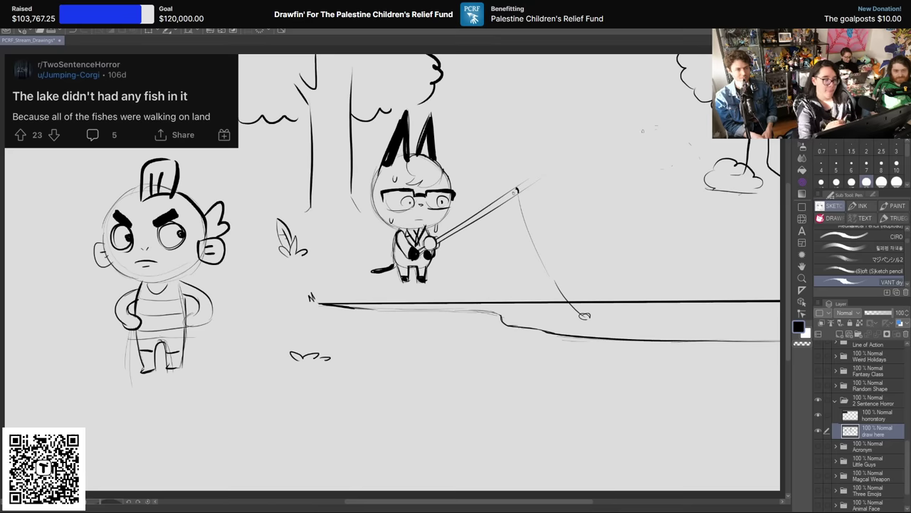
pyautogui.moveTo(658, 121); pyautogui.dragTo(691, 149)
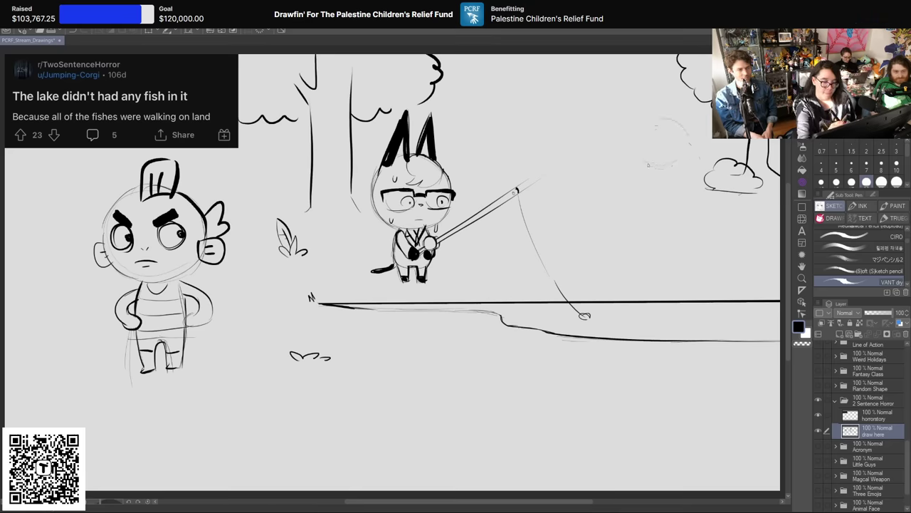
pyautogui.moveTo(666, 114)
pyautogui.mouseDown()
pyautogui.moveTo(679, 163)
pyautogui.moveTo(648, 139)
pyautogui.mouseUp()
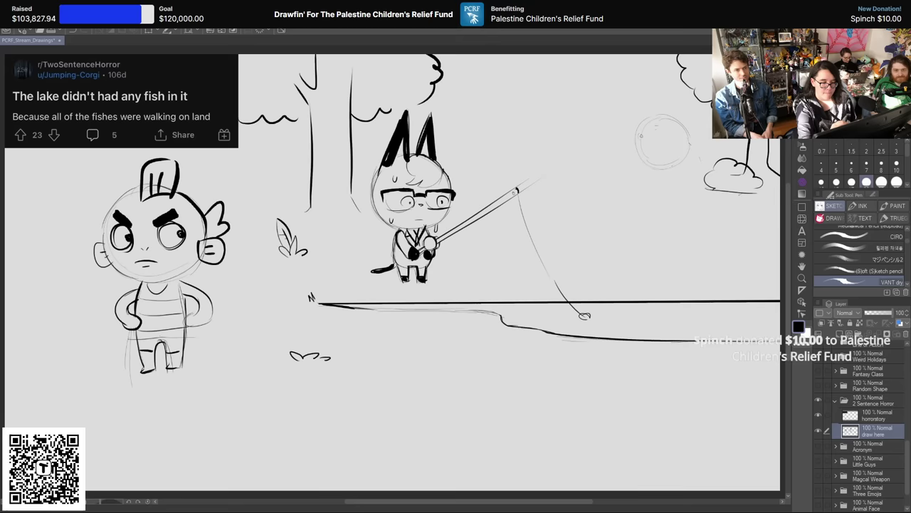
pyautogui.moveTo(661, 141)
pyautogui.mouseDown()
pyautogui.moveTo(678, 140)
pyautogui.moveTo(649, 141)
pyautogui.moveTo(654, 164)
pyautogui.mouseUp()
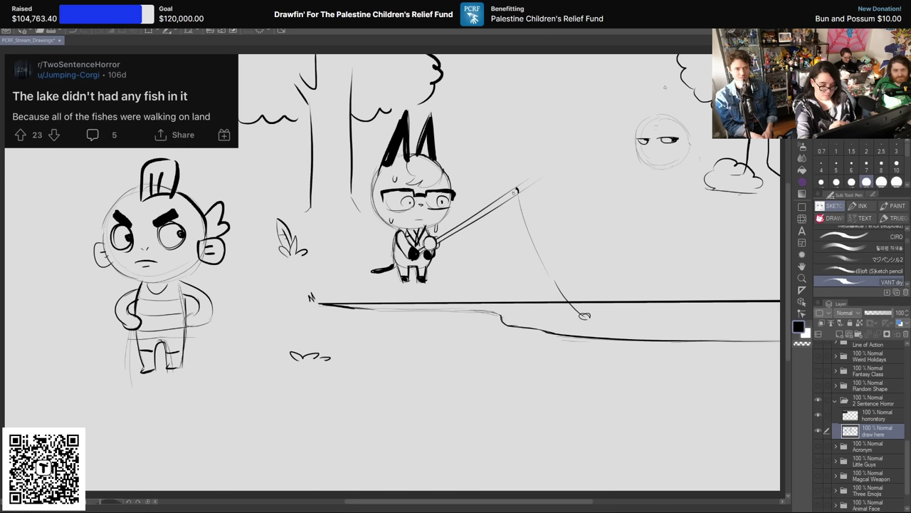
# Step: Give the background character a pointed head fin, a fanged frown and a spiky side fin, and sketch a small body with legs
pyautogui.moveTo(671, 97); pyautogui.dragTo(674, 119)
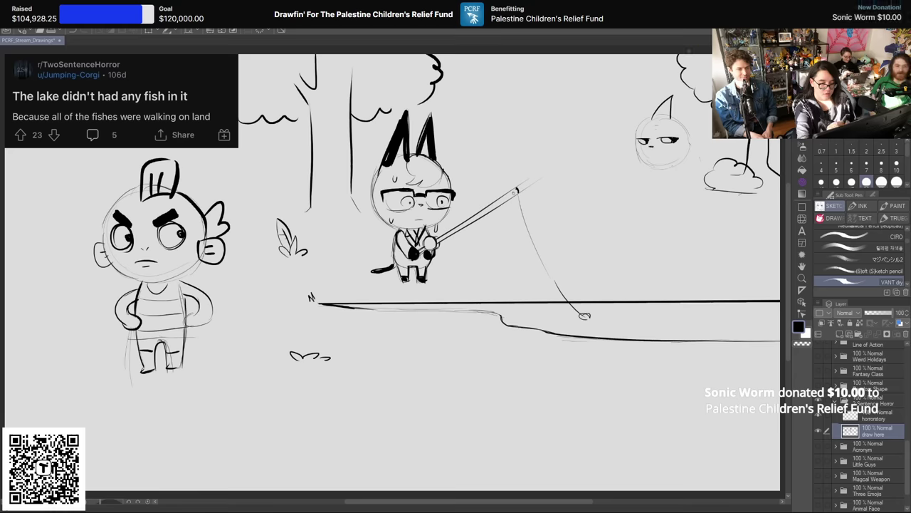
pyautogui.moveTo(655, 161); pyautogui.dragTo(658, 153)
pyautogui.moveTo(638, 121); pyautogui.dragTo(636, 157)
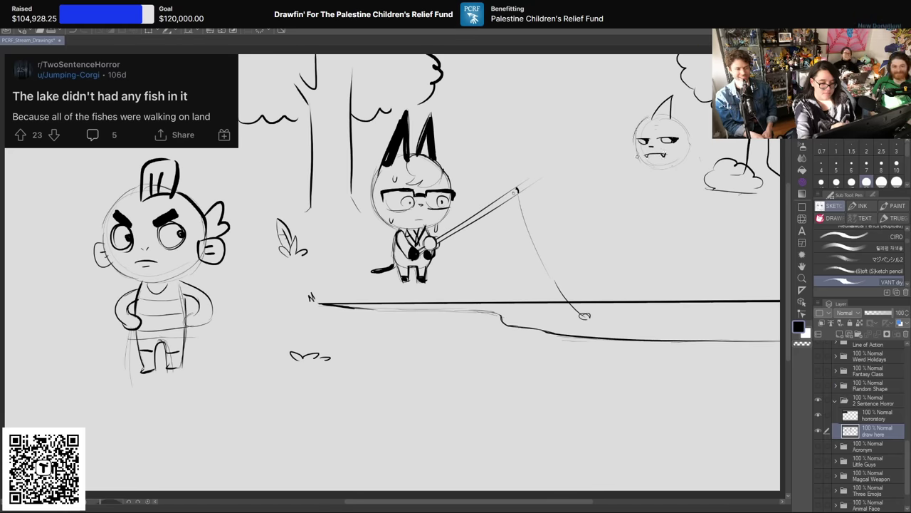
pyautogui.moveTo(677, 120); pyautogui.dragTo(694, 141)
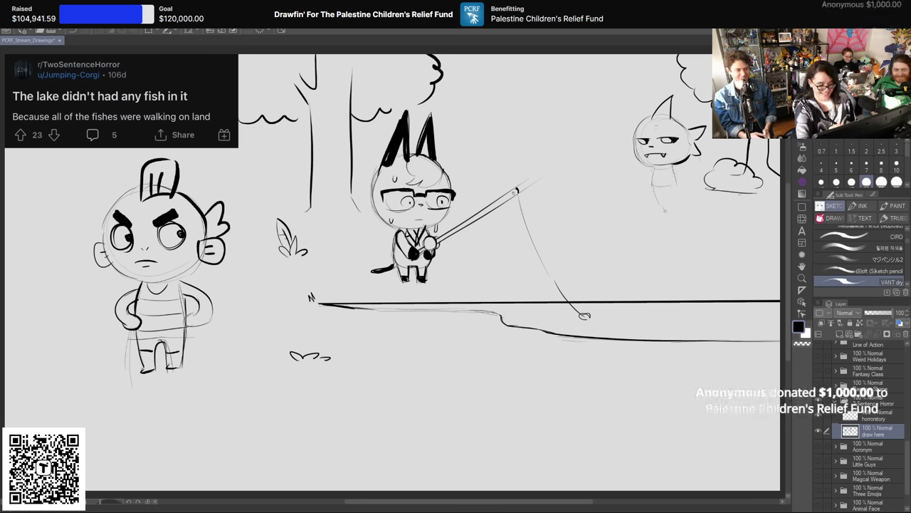
pyautogui.moveTo(655, 187)
pyautogui.mouseDown()
pyautogui.moveTo(657, 207)
pyautogui.moveTo(670, 206)
pyautogui.mouseUp()
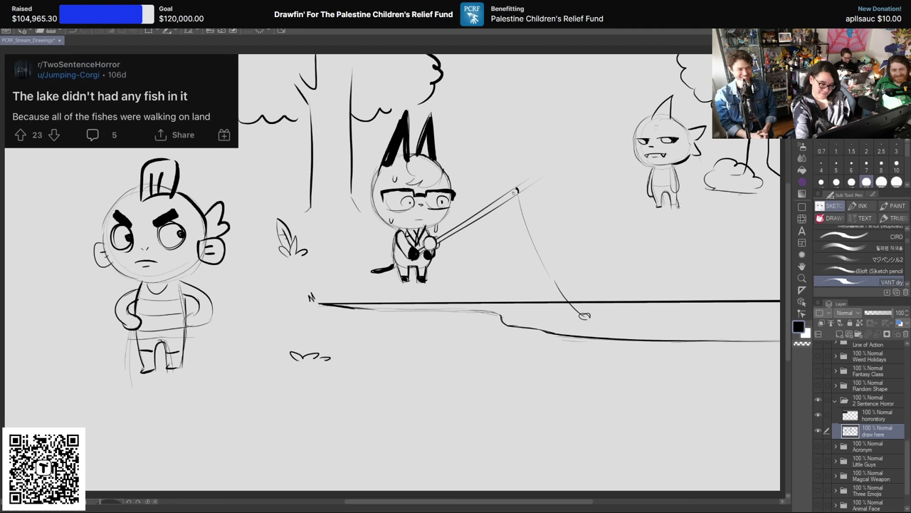
# Step: Add an open jacket, a small tail fin and a spiky fin on the other cheek to the half-lidded background character
pyautogui.moveTo(677, 195); pyautogui.dragTo(688, 185)
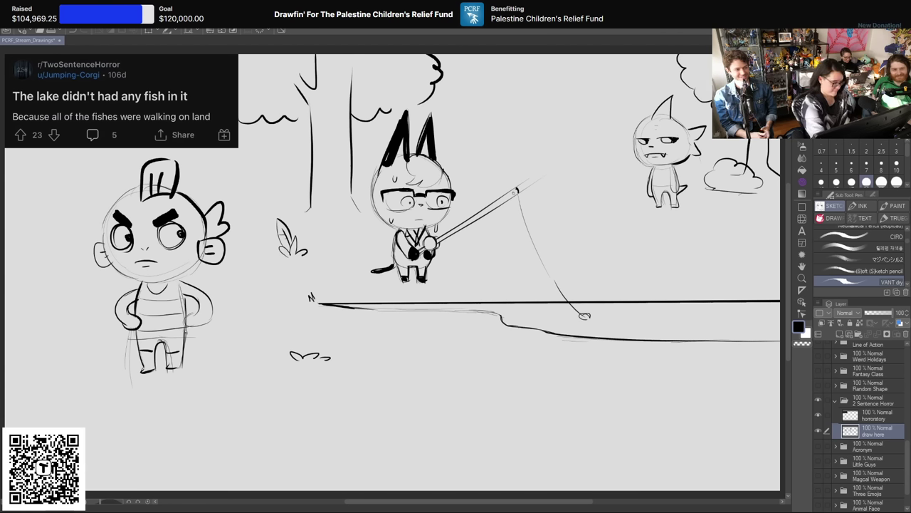
pyautogui.moveTo(666, 177); pyautogui.dragTo(670, 185)
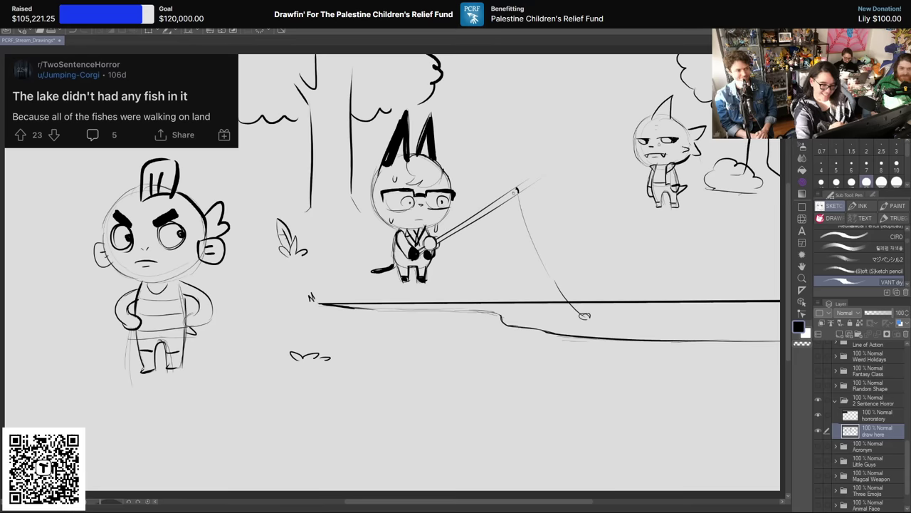
pyautogui.moveTo(635, 150); pyautogui.dragTo(628, 152)
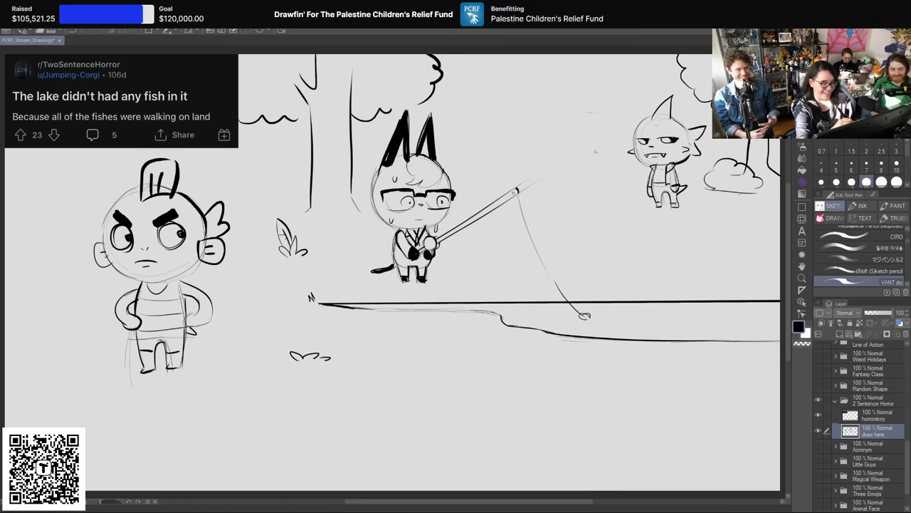
# Step: Sketch a second background character's round head beside the fanged one, with drooping side fins, a frilled fin and a curled top tuft
pyautogui.moveTo(582, 168); pyautogui.dragTo(578, 167)
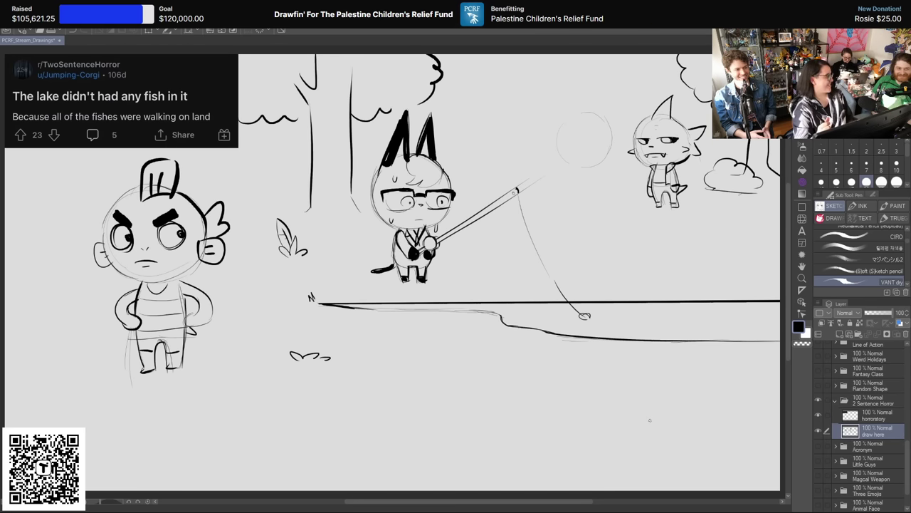
pyautogui.moveTo(604, 116); pyautogui.dragTo(614, 166)
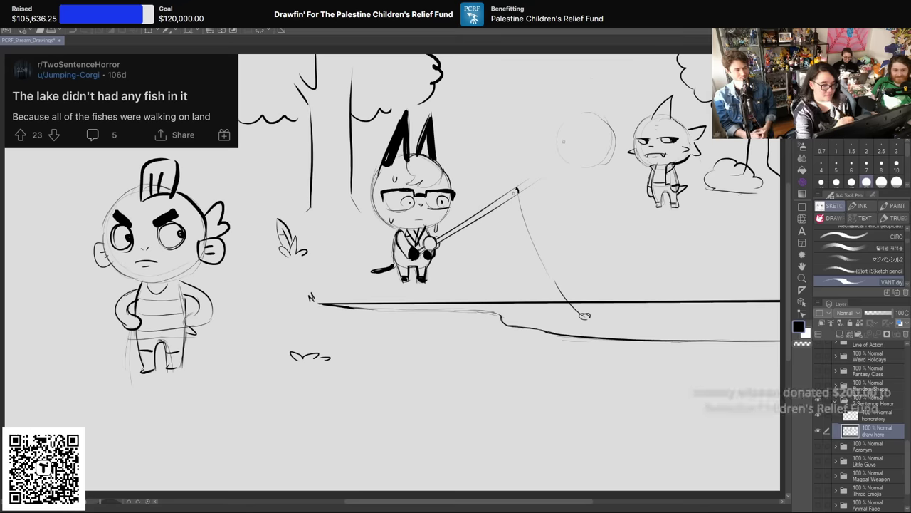
pyautogui.moveTo(555, 146)
pyautogui.mouseDown()
pyautogui.moveTo(557, 169)
pyautogui.moveTo(566, 145)
pyautogui.moveTo(607, 171)
pyautogui.mouseUp()
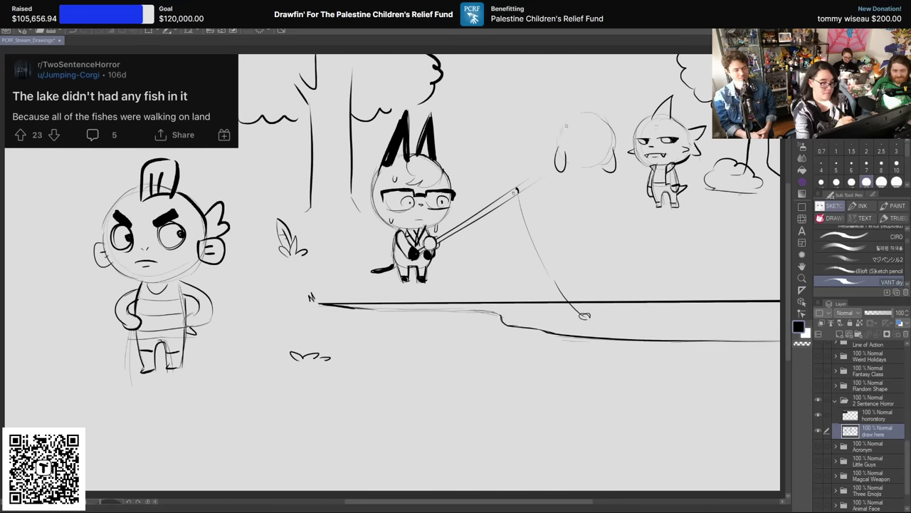
pyautogui.moveTo(562, 118); pyautogui.dragTo(556, 169)
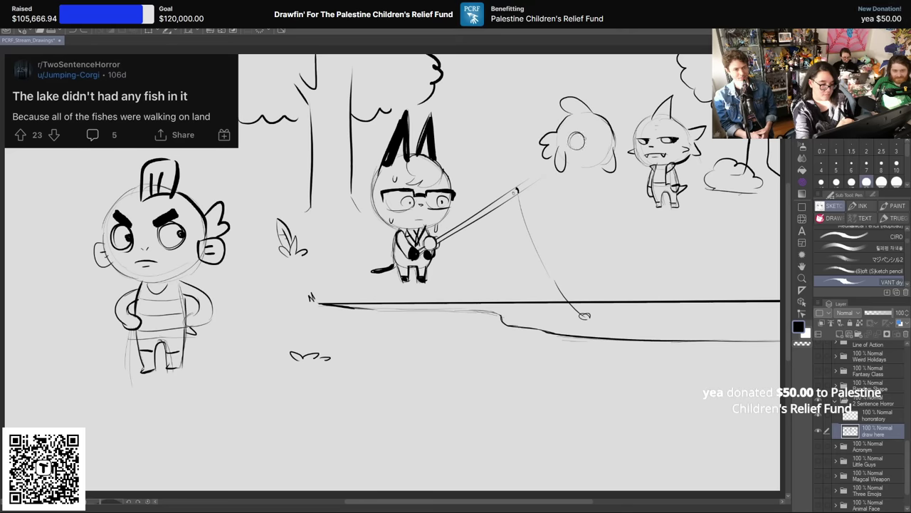
# Step: Give the new background character big sparkling eyes, puckered lips and a small body with a tank top, arms and legs
pyautogui.moveTo(603, 131); pyautogui.dragTo(575, 137)
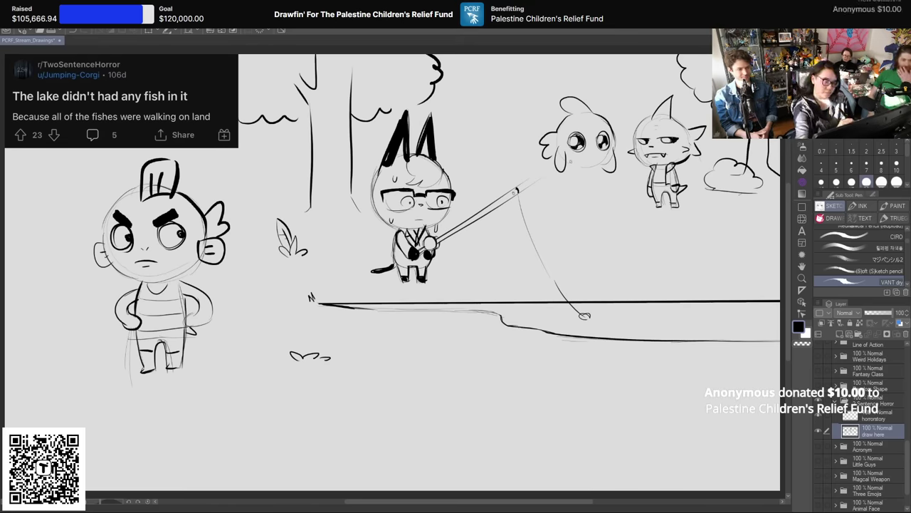
pyautogui.moveTo(598, 150); pyautogui.dragTo(597, 158)
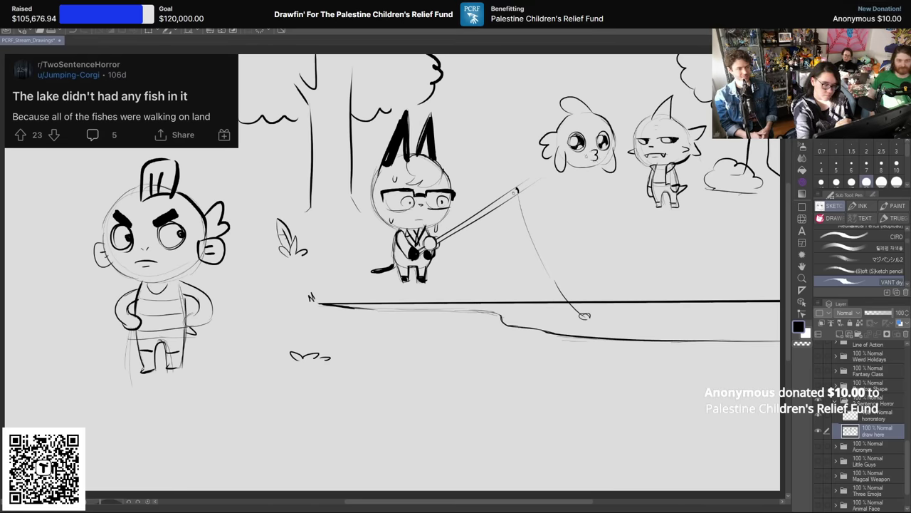
pyautogui.moveTo(573, 189)
pyautogui.mouseDown()
pyautogui.moveTo(592, 190)
pyautogui.moveTo(571, 193)
pyautogui.mouseUp()
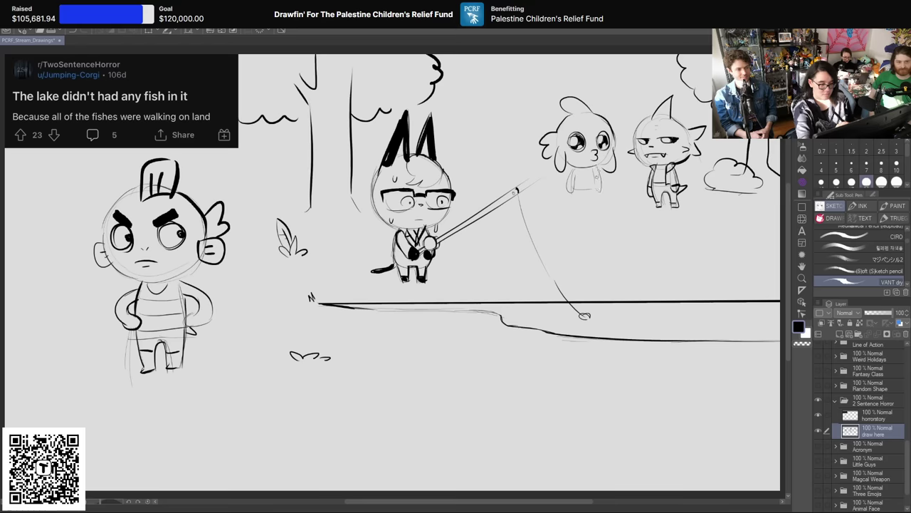
pyautogui.moveTo(578, 192)
pyautogui.mouseDown()
pyautogui.moveTo(580, 203)
pyautogui.moveTo(593, 199)
pyautogui.mouseUp()
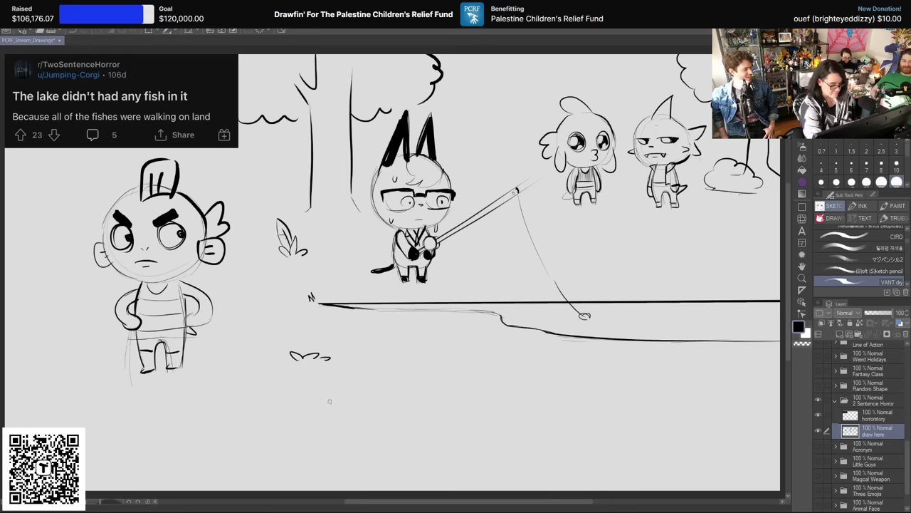
# Step: Draw the back of a large foreground head in thick lines with a tall pointed fin, erasing the head outline at the fin's base
pyautogui.moveTo(309, 486)
pyautogui.mouseDown()
pyautogui.moveTo(362, 403)
pyautogui.moveTo(449, 388)
pyautogui.moveTo(532, 442)
pyautogui.moveTo(554, 490)
pyautogui.mouseUp()
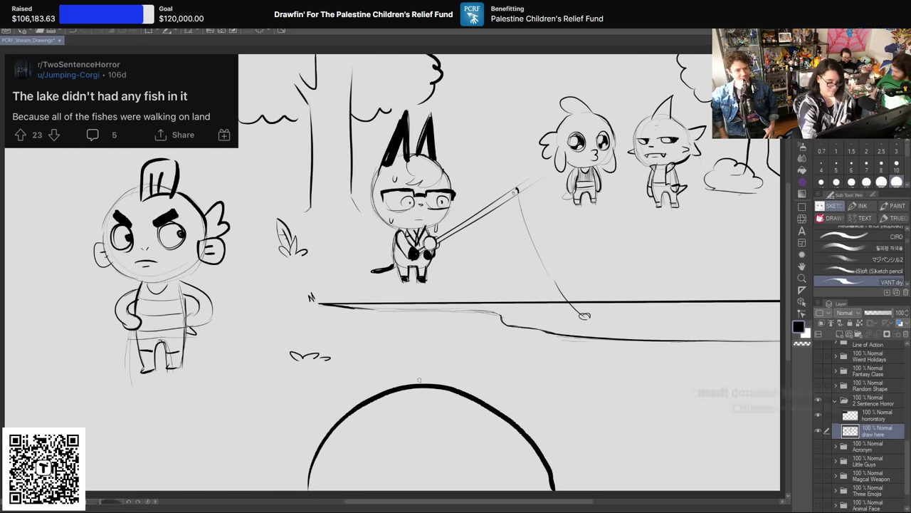
pyautogui.moveTo(414, 387)
pyautogui.mouseDown()
pyautogui.moveTo(441, 307)
pyautogui.moveTo(459, 302)
pyautogui.moveTo(450, 421)
pyautogui.mouseUp()
pyautogui.hotkey('ctrl', 'z')
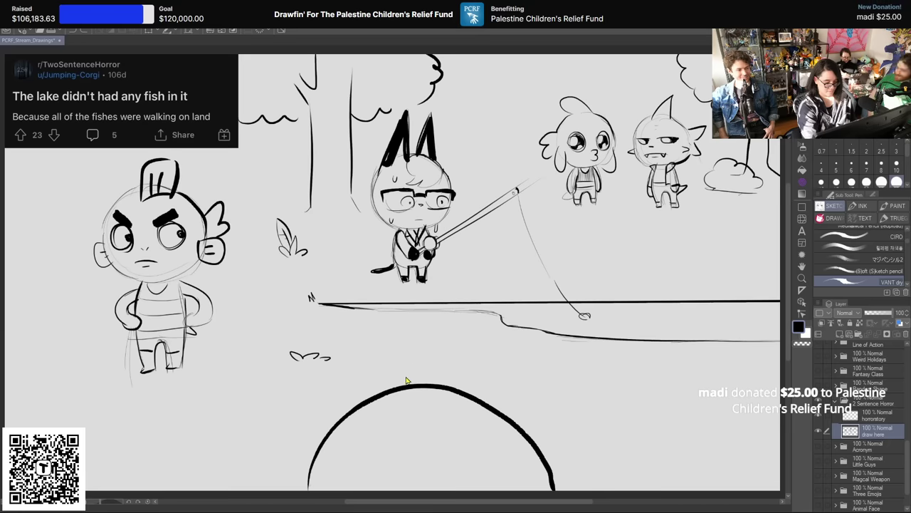
pyautogui.moveTo(398, 388)
pyautogui.mouseDown()
pyautogui.moveTo(470, 262)
pyautogui.moveTo(458, 430)
pyautogui.mouseUp()
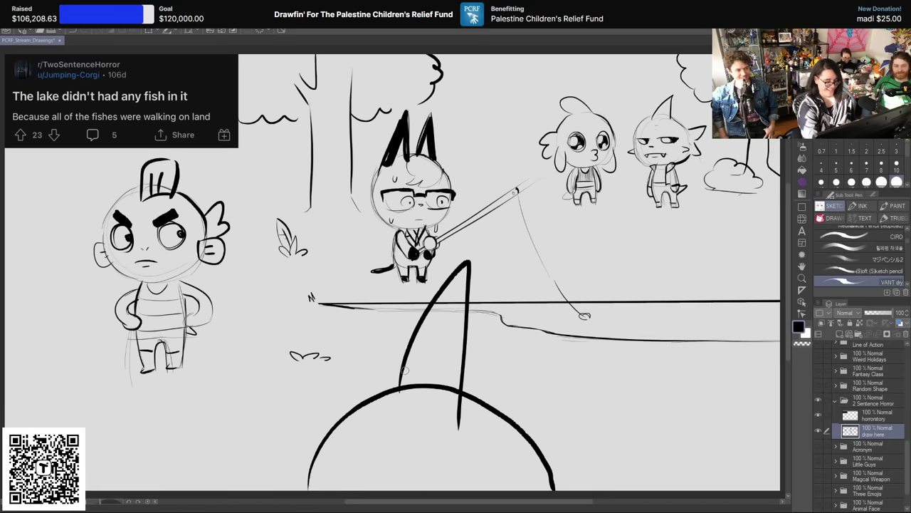
pyautogui.moveTo(420, 385)
pyautogui.mouseDown()
pyautogui.moveTo(438, 372)
pyautogui.moveTo(451, 399)
pyautogui.mouseUp()
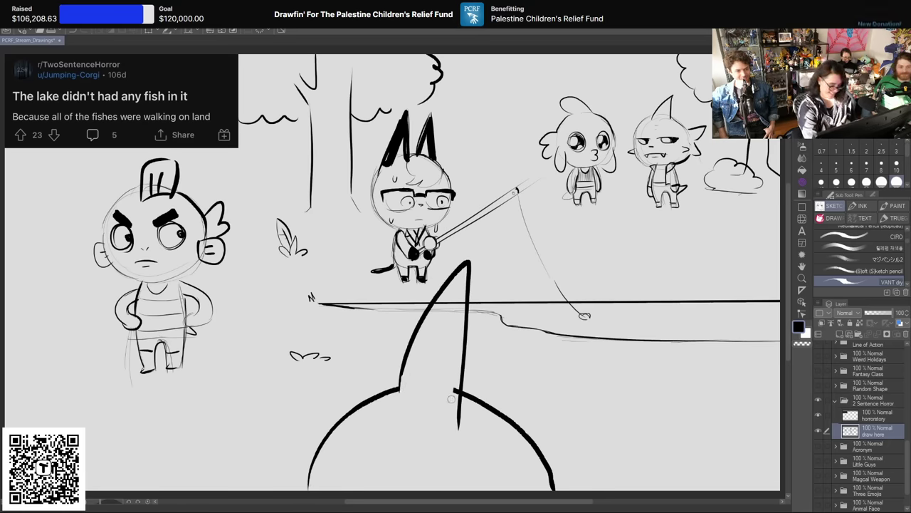
pyautogui.moveTo(447, 297); pyautogui.dragTo(457, 321)
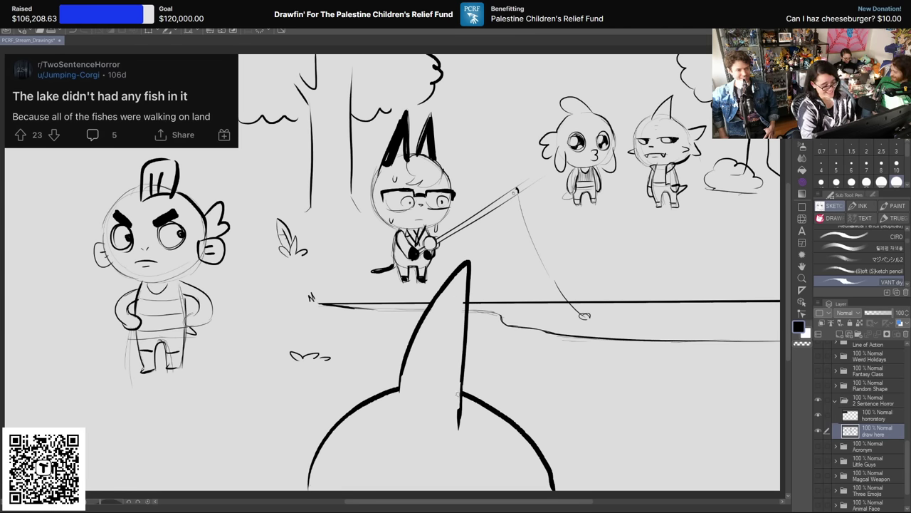
# Step: Add a pointed side fin on each side of the large foreground head
pyautogui.moveTo(560, 464)
pyautogui.mouseDown()
pyautogui.moveTo(604, 448)
pyautogui.moveTo(583, 493)
pyautogui.mouseUp()
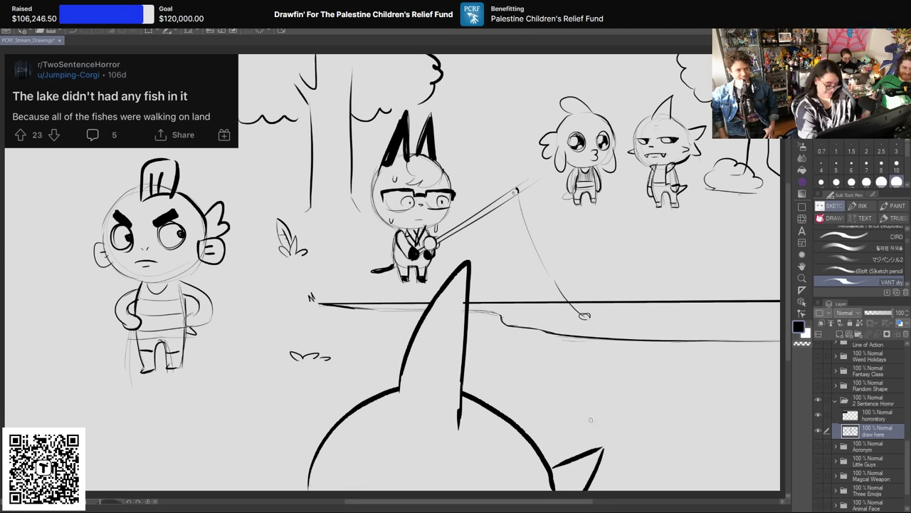
pyautogui.moveTo(309, 466); pyautogui.dragTo(272, 435)
pyautogui.moveTo(272, 436); pyautogui.dragTo(283, 492)
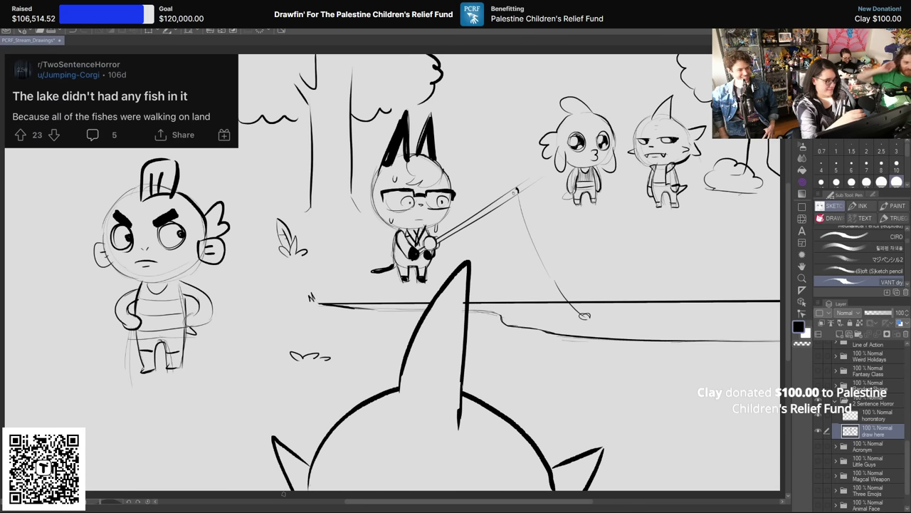
# Step: Draw a bush behind the mohawk-finned character, a horizon line behind the background pair, and bolder base strokes under the far bush
pyautogui.moveTo(10, 231)
pyautogui.mouseDown()
pyautogui.moveTo(31, 236)
pyautogui.moveTo(72, 230)
pyautogui.moveTo(79, 239)
pyautogui.moveTo(32, 226)
pyautogui.moveTo(84, 228)
pyautogui.moveTo(22, 192)
pyautogui.mouseUp()
pyautogui.hotkey('ctrl', 'z')
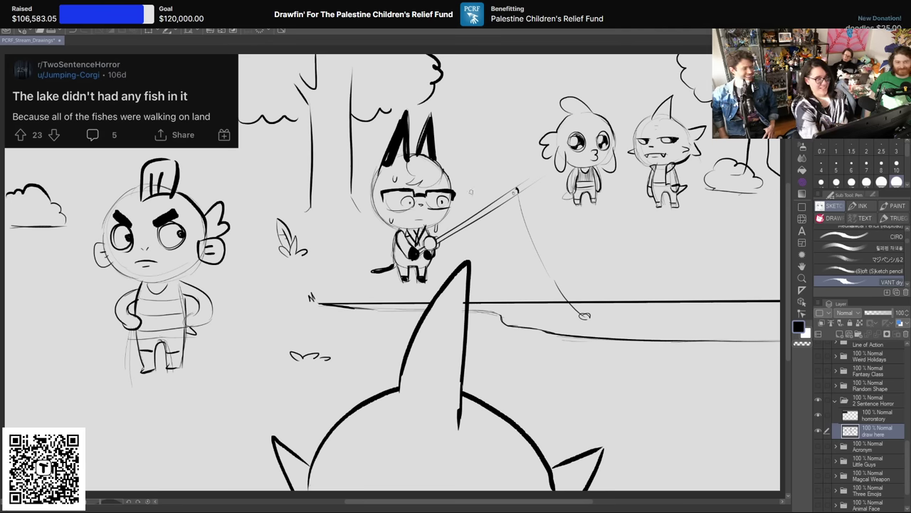
pyautogui.moveTo(451, 178); pyautogui.dragTo(527, 182)
pyautogui.hotkey('ctrl', 'z')
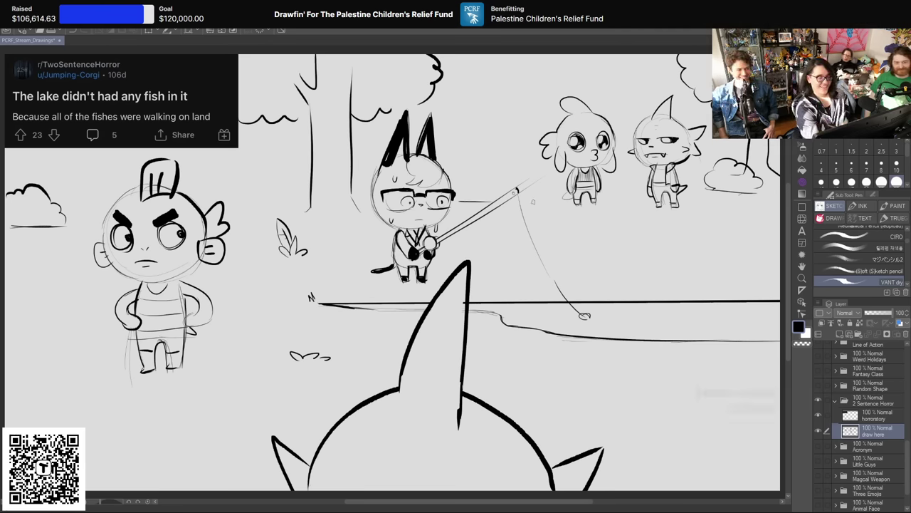
pyautogui.moveTo(525, 193); pyautogui.dragTo(758, 192)
pyautogui.moveTo(697, 191); pyautogui.dragTo(751, 192)
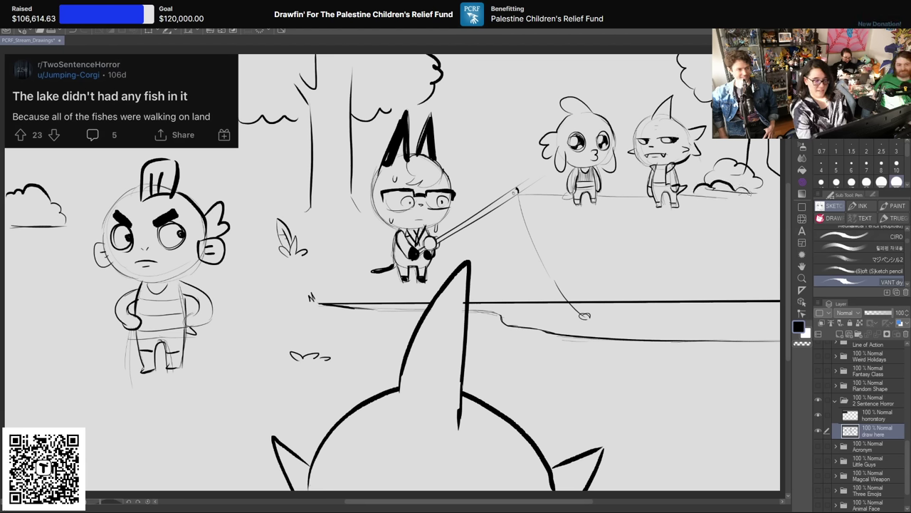
pyautogui.moveTo(695, 200); pyautogui.dragTo(751, 202)
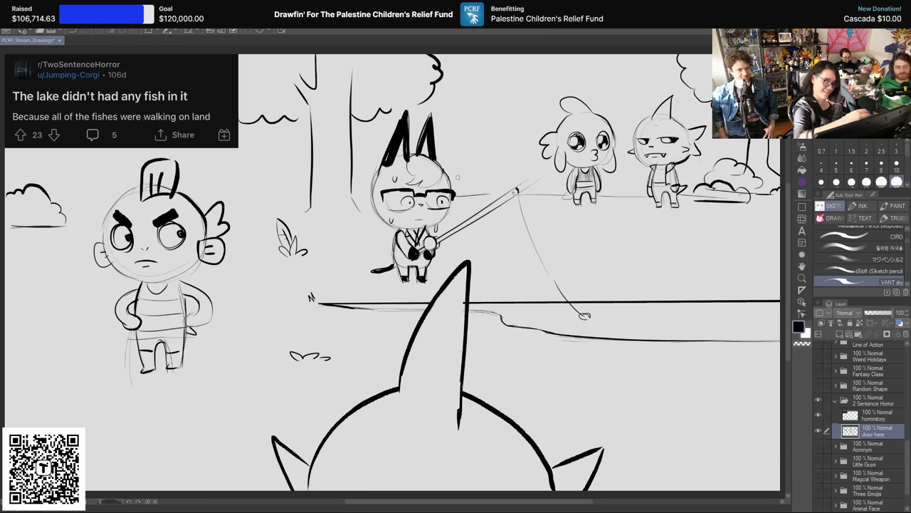
# Step: Add a bush beside the fisher's head, a small distant tree near the rod tip, and ground lines at the large trunk's base
pyautogui.moveTo(451, 173)
pyautogui.mouseDown()
pyautogui.moveTo(471, 169)
pyautogui.moveTo(486, 190)
pyautogui.mouseUp()
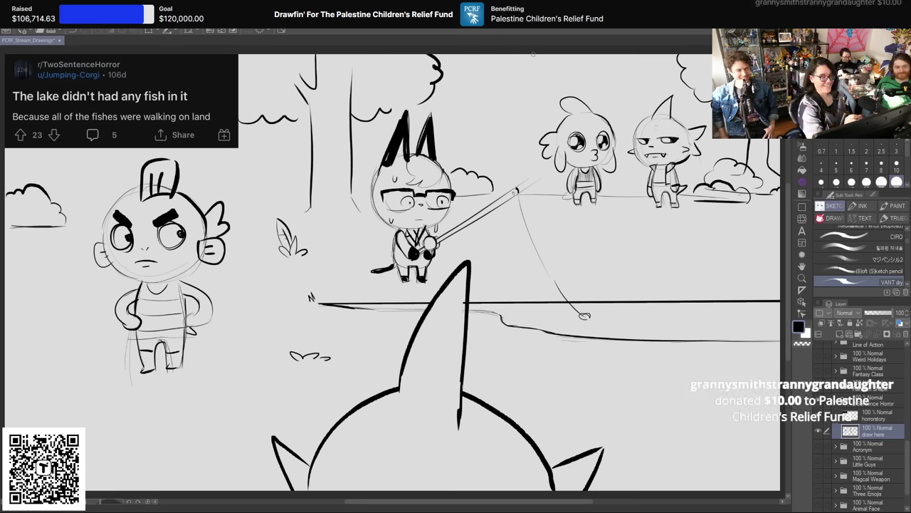
pyautogui.moveTo(506, 181)
pyautogui.mouseDown()
pyautogui.moveTo(504, 152)
pyautogui.moveTo(495, 159)
pyautogui.moveTo(482, 146)
pyautogui.moveTo(505, 133)
pyautogui.moveTo(505, 114)
pyautogui.moveTo(522, 110)
pyautogui.moveTo(548, 194)
pyautogui.mouseUp()
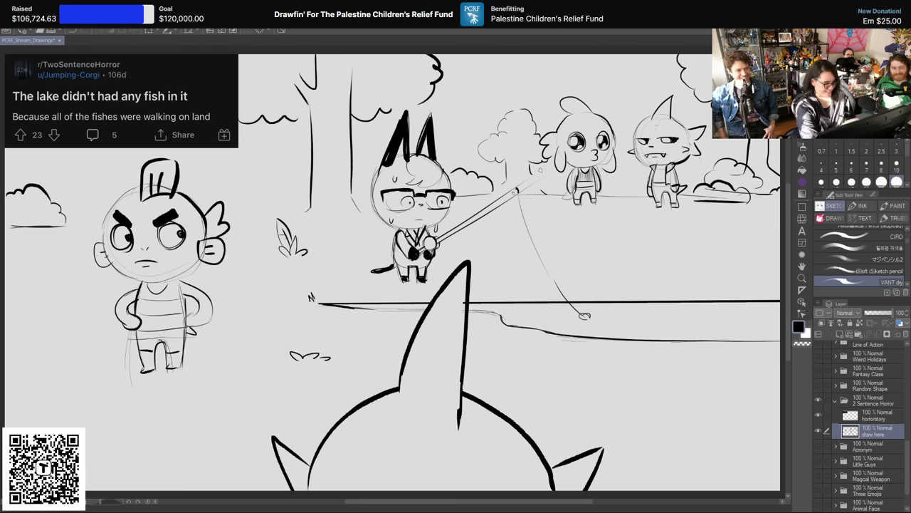
pyautogui.moveTo(249, 199); pyautogui.dragTo(302, 196)
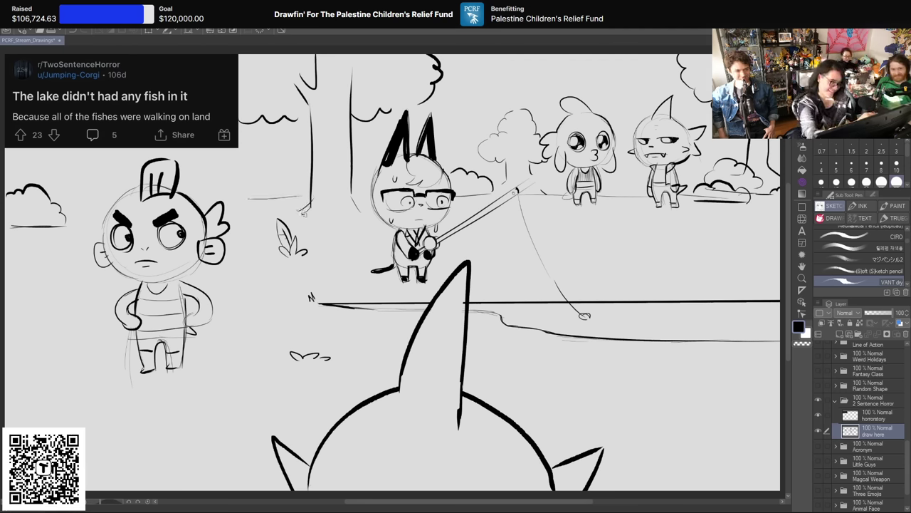
# Step: Add a ripple around the bobber and replace the lake's straight far edge with a curved shoreline, restoring the fishing line across it
pyautogui.moveTo(568, 322)
pyautogui.mouseDown()
pyautogui.moveTo(621, 318)
pyautogui.moveTo(601, 299)
pyautogui.mouseUp()
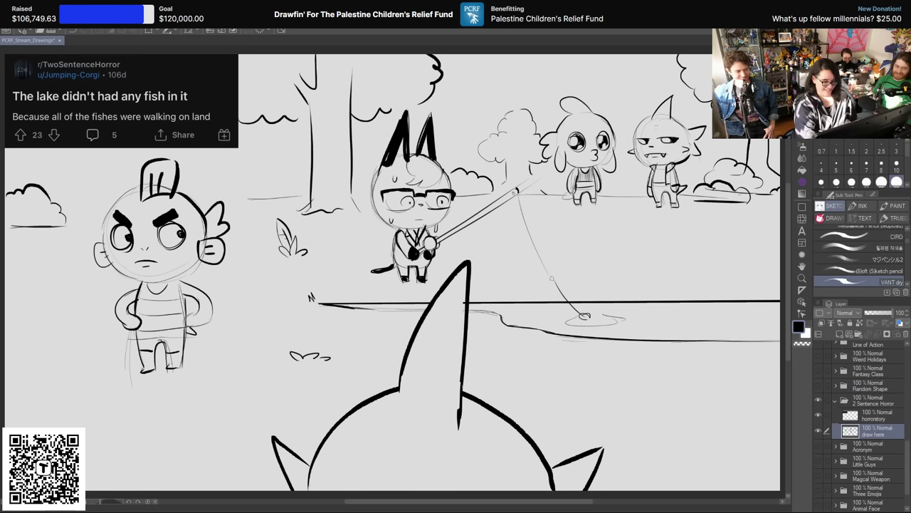
pyautogui.moveTo(516, 302)
pyautogui.mouseDown()
pyautogui.moveTo(563, 290)
pyautogui.moveTo(744, 291)
pyautogui.mouseUp()
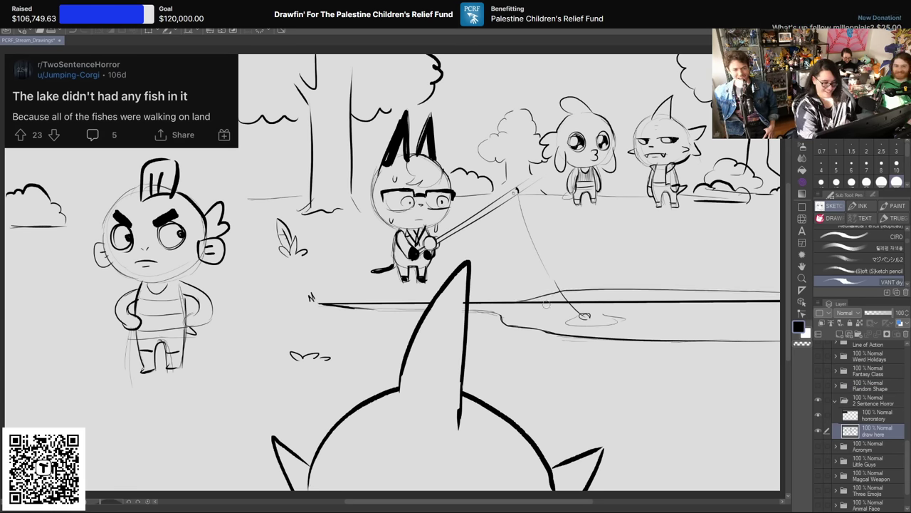
pyautogui.moveTo(524, 302); pyautogui.dragTo(750, 300)
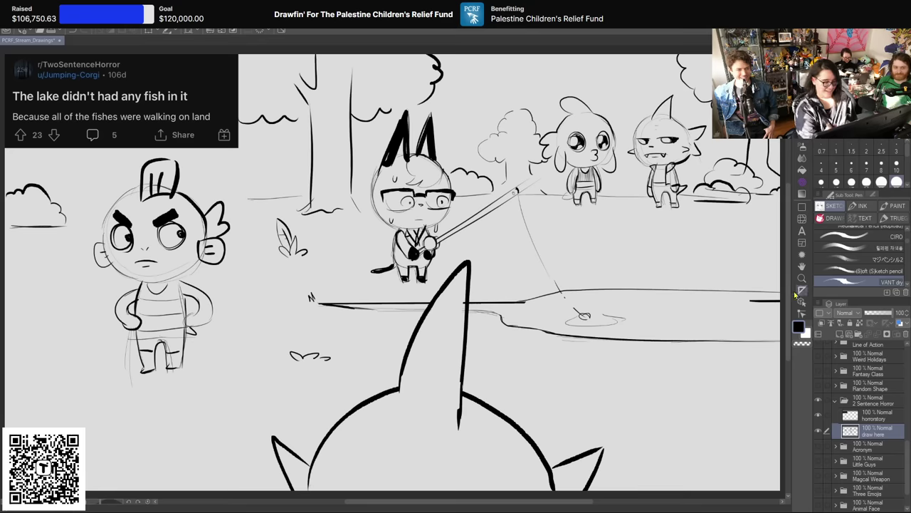
pyautogui.moveTo(545, 272); pyautogui.dragTo(581, 314)
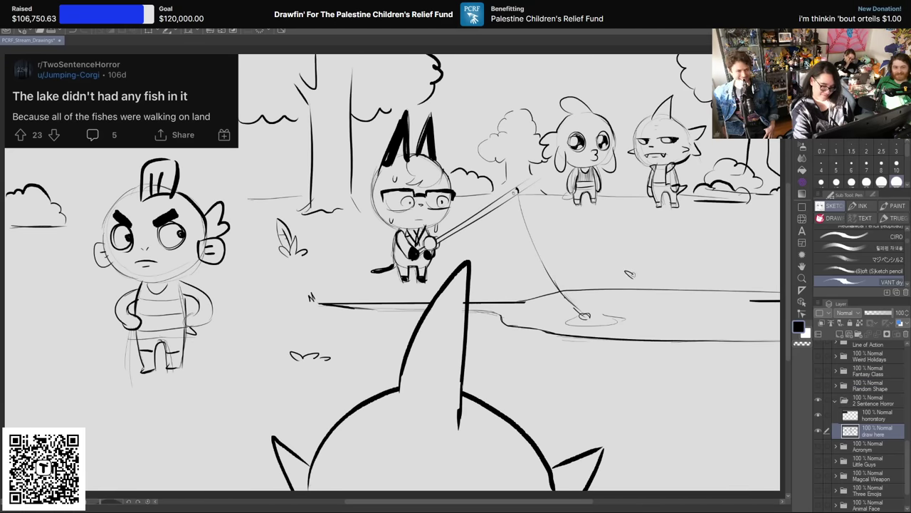
# Step: Draw a flower beyond the lake, another beside the fisher, and a balloon carrying a gift box in the sky
pyautogui.moveTo(629, 264); pyautogui.dragTo(624, 254)
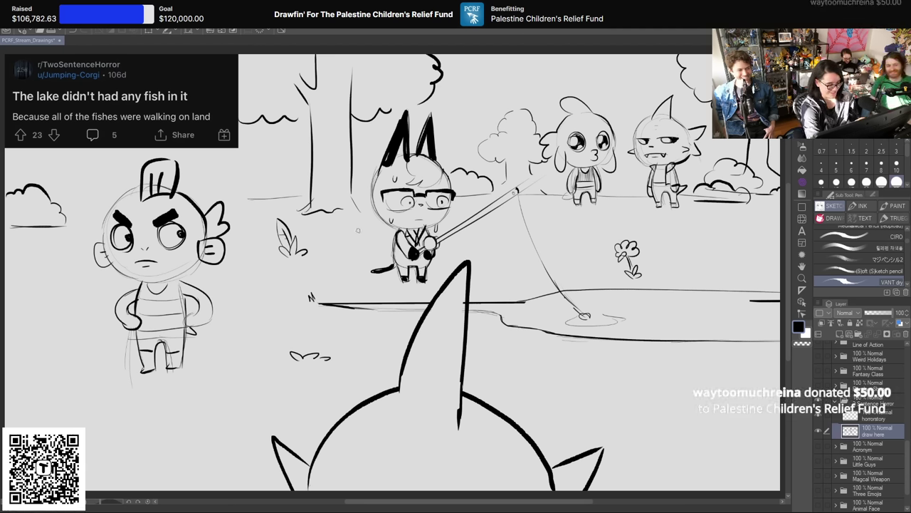
pyautogui.moveTo(354, 223); pyautogui.dragTo(357, 223)
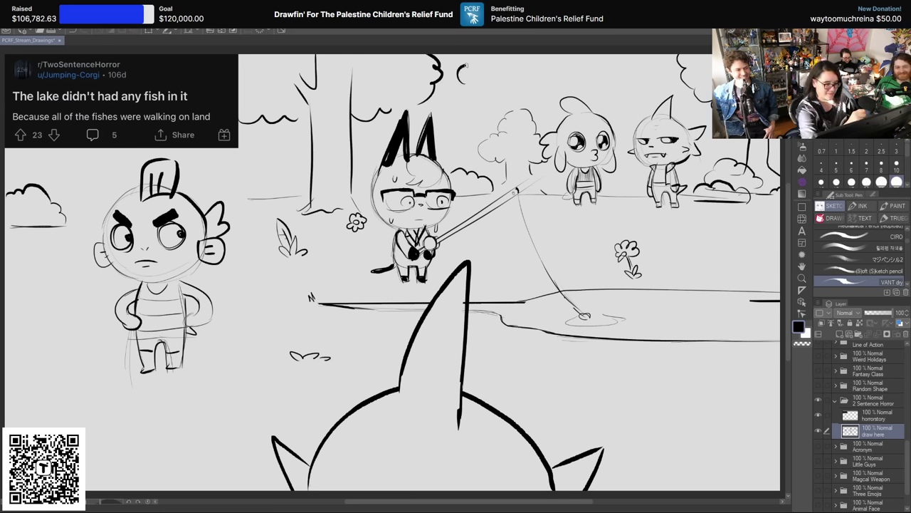
pyautogui.moveTo(459, 79); pyautogui.dragTo(485, 103)
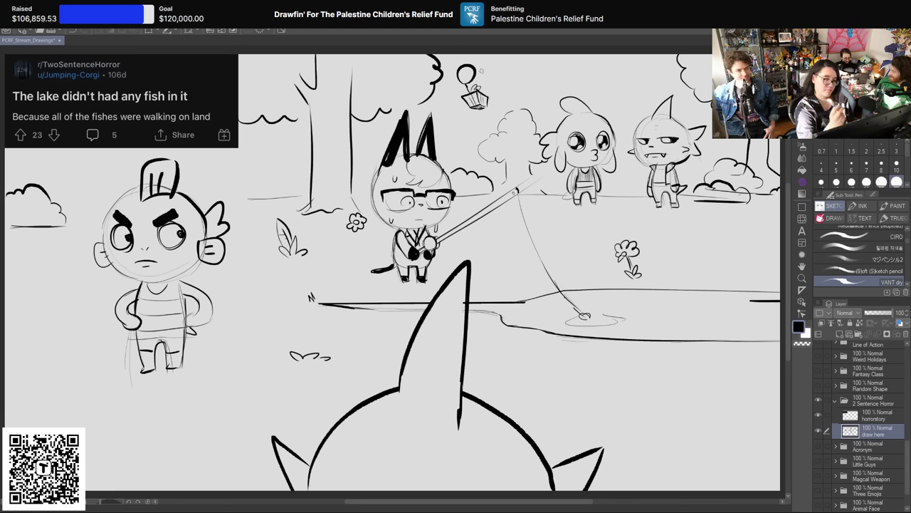
# Step: Sketch a tiny distant figure on the horizon beside the large tree trunk, with a round head, arms and legs
pyautogui.moveTo(263, 163); pyautogui.dragTo(262, 163)
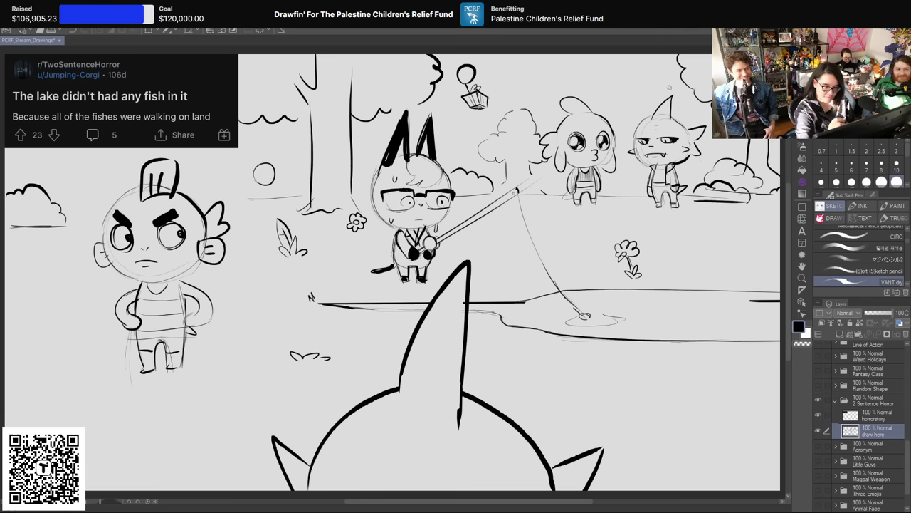
pyautogui.moveTo(263, 186); pyautogui.dragTo(263, 199)
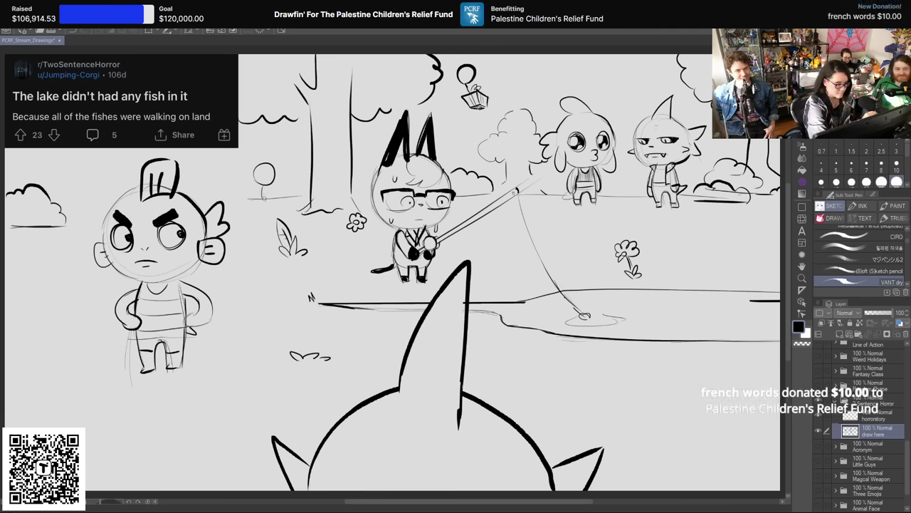
pyautogui.moveTo(264, 191); pyautogui.dragTo(273, 201)
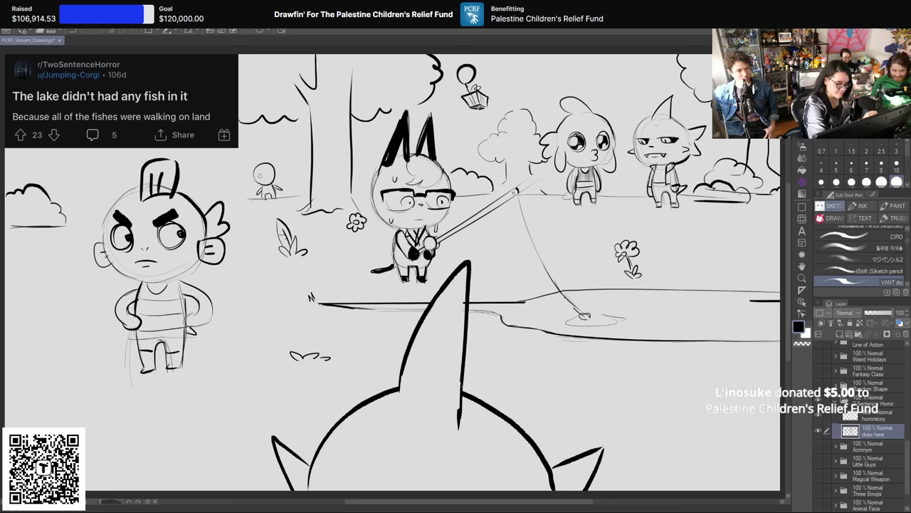
# Step: Give the tiny distant figure eyes, clothing and a finned head, and sketch a background tree behind the angry fish character
pyautogui.moveTo(258, 173); pyautogui.dragTo(260, 178)
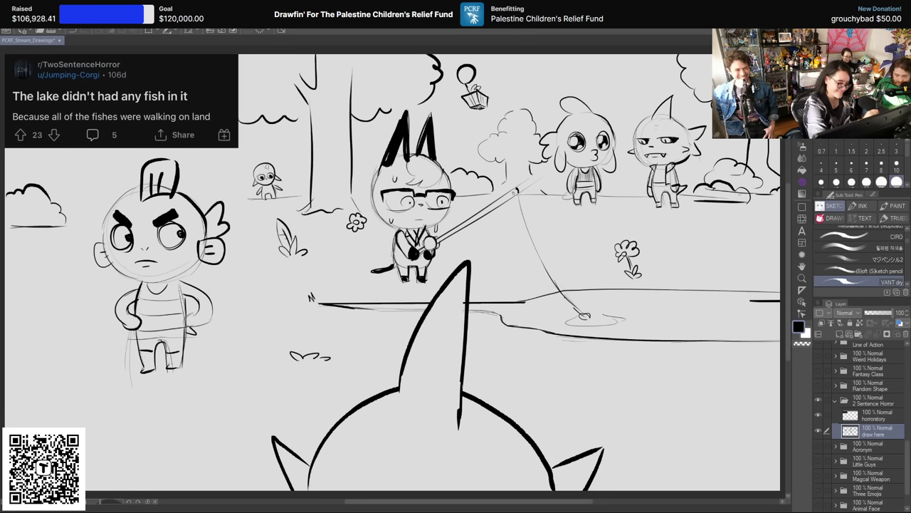
pyautogui.moveTo(257, 154); pyautogui.dragTo(267, 166)
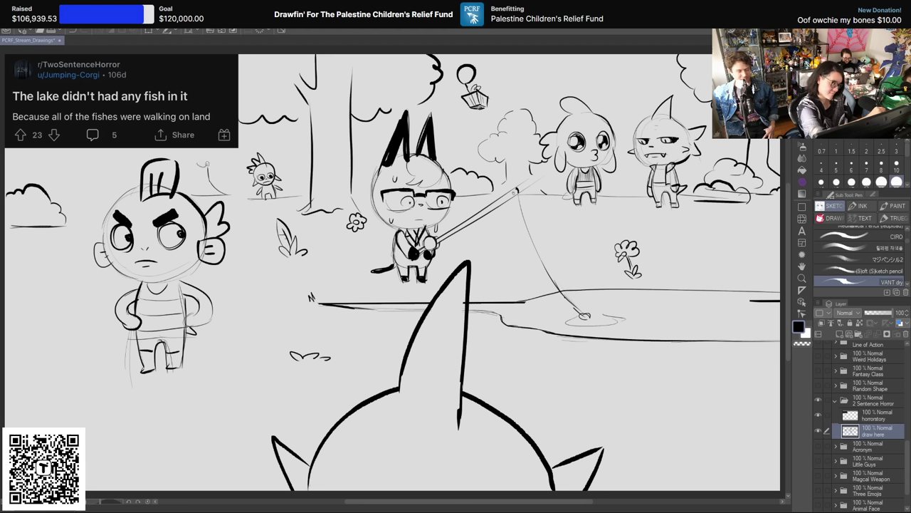
pyautogui.moveTo(204, 168)
pyautogui.mouseDown()
pyautogui.moveTo(227, 162)
pyautogui.moveTo(220, 146)
pyautogui.mouseUp()
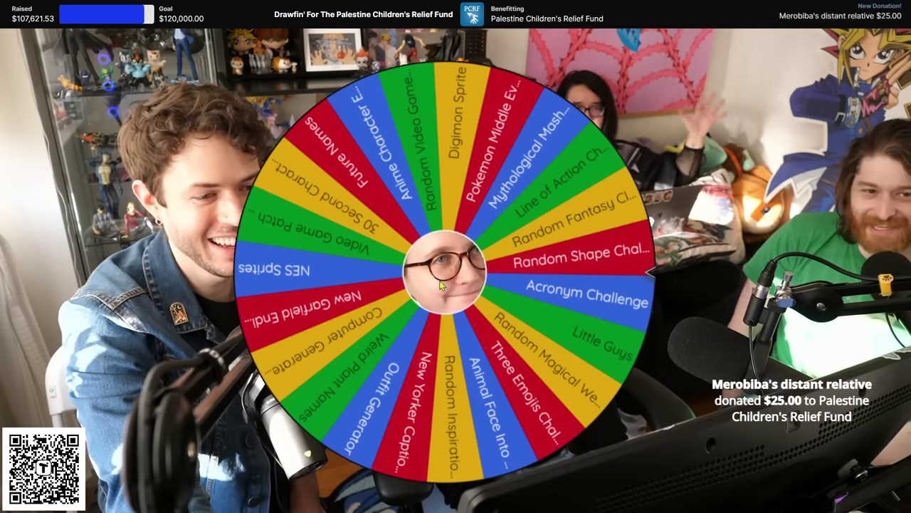
# Step: Spin the challenge wheel, then collapse and hide the 2 Sentence Horror folder
pyautogui.click(440, 285)
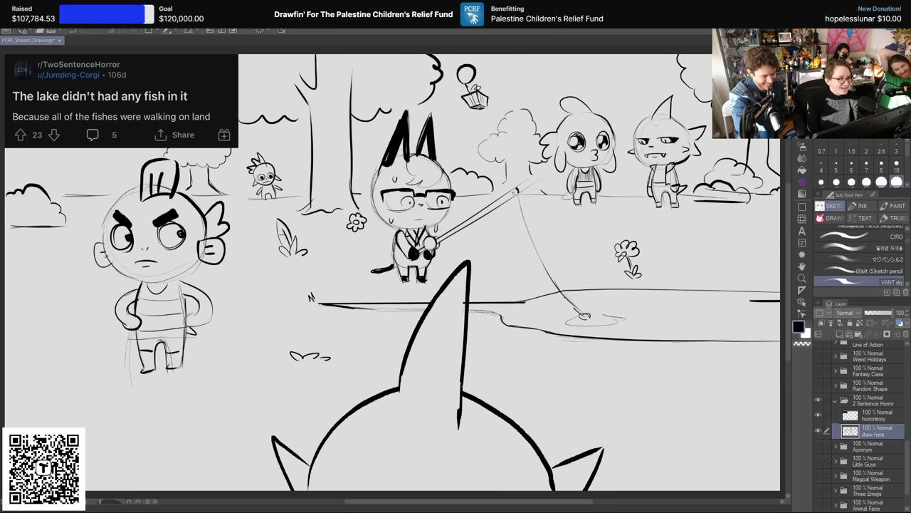
pyautogui.click(835, 400)
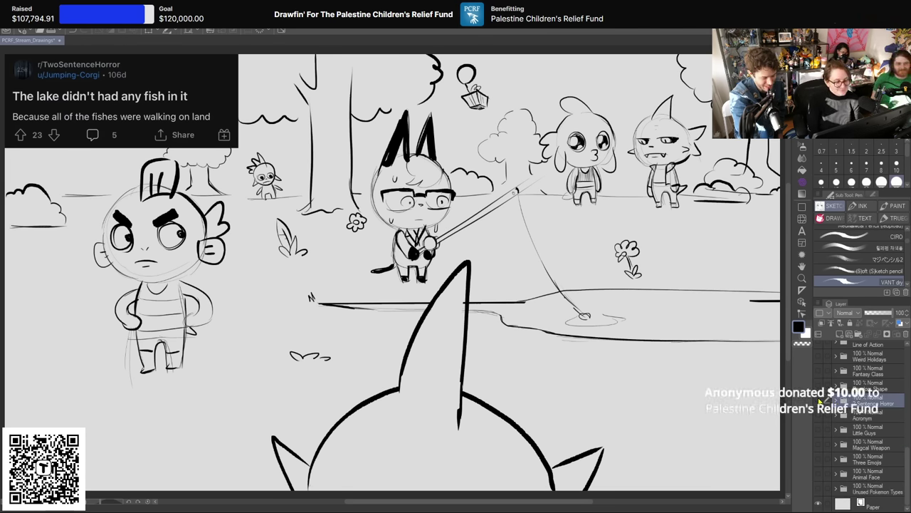
pyautogui.click(819, 401)
# Step: Expand and show the NES Sprite layer folder, with its Draw Here layer active for drawing
pyautogui.scroll(5, 829, 417)
pyautogui.scroll(4, 828, 417)
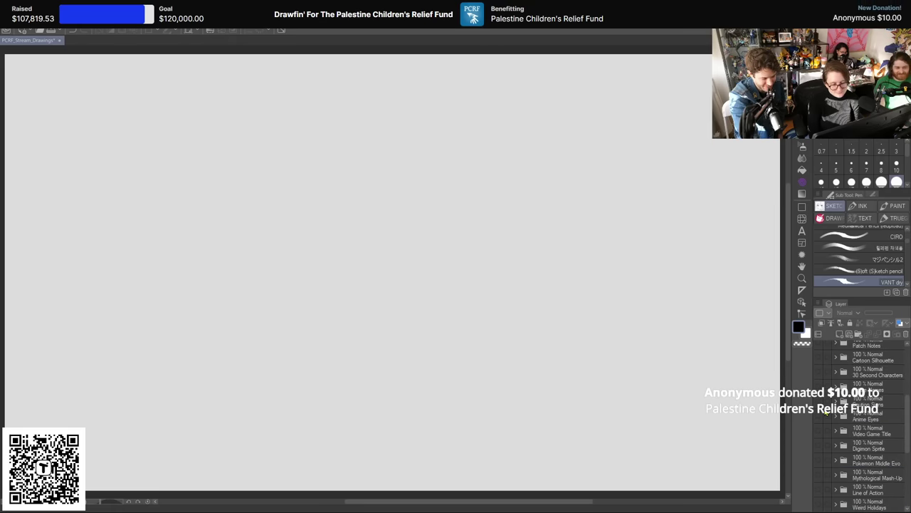
pyautogui.scroll(4, 828, 411)
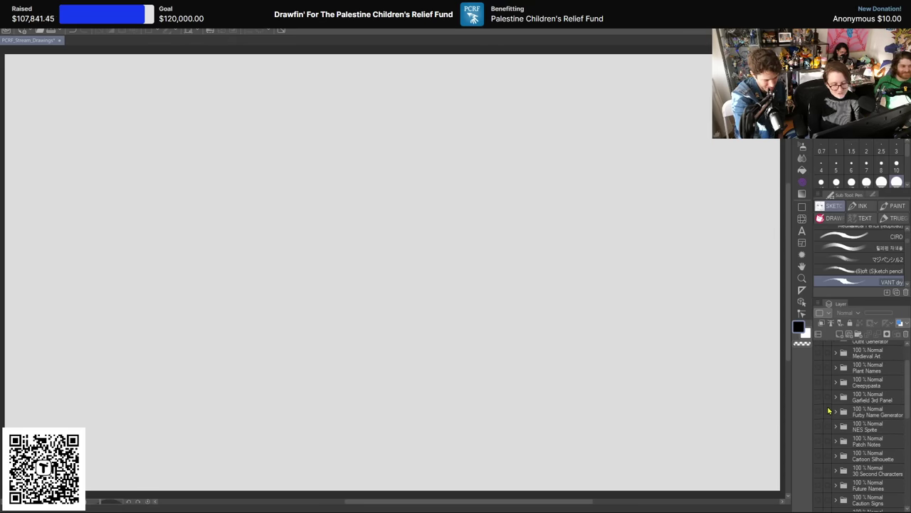
pyautogui.scroll(2, 830, 413)
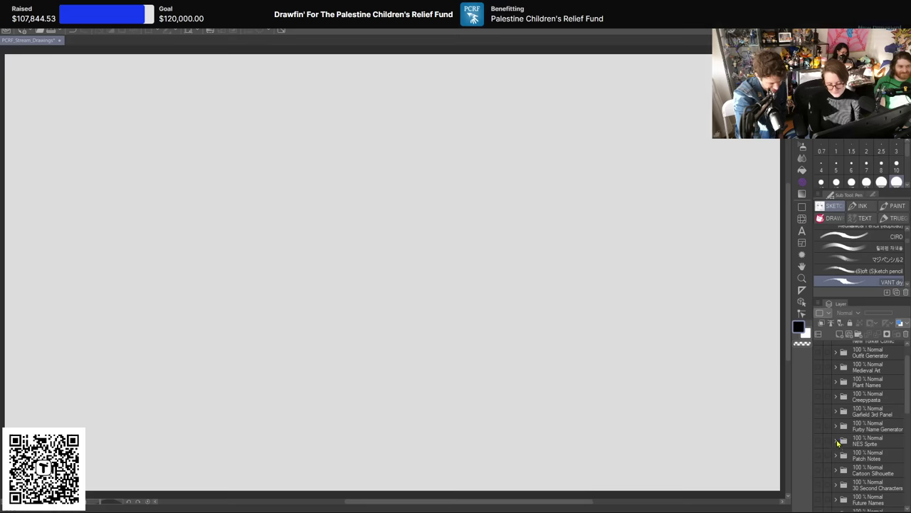
pyautogui.click(836, 442)
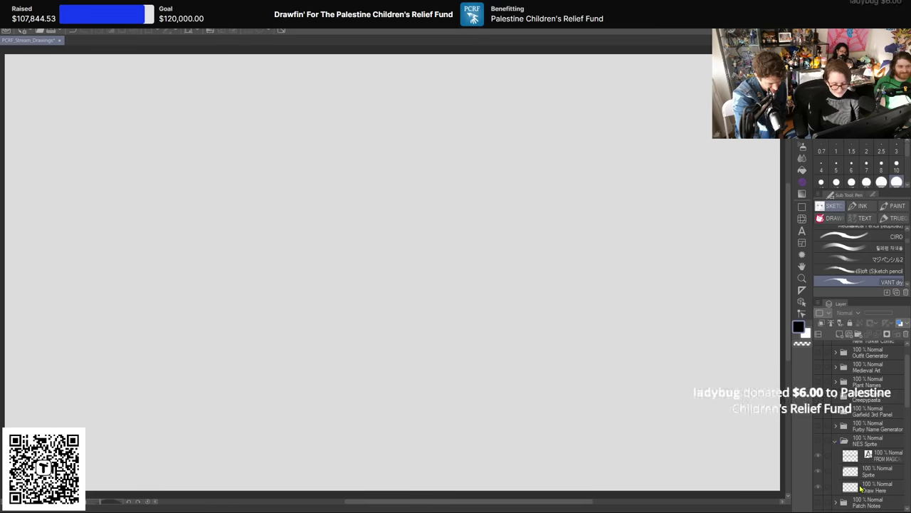
pyautogui.click(861, 488)
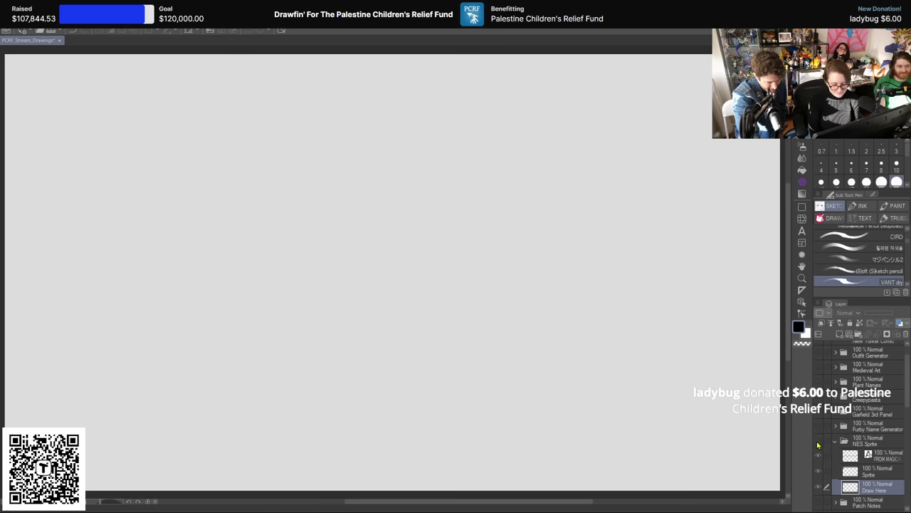
pyautogui.click(818, 443)
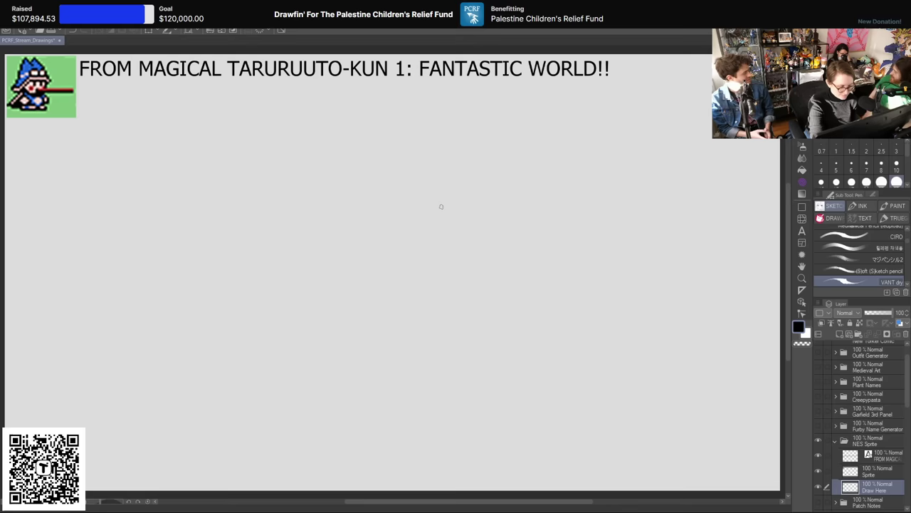
pyautogui.moveTo(436, 237)
pyautogui.mouseDown()
pyautogui.moveTo(482, 306)
pyautogui.moveTo(602, 262)
pyautogui.moveTo(627, 217)
pyautogui.mouseUp()
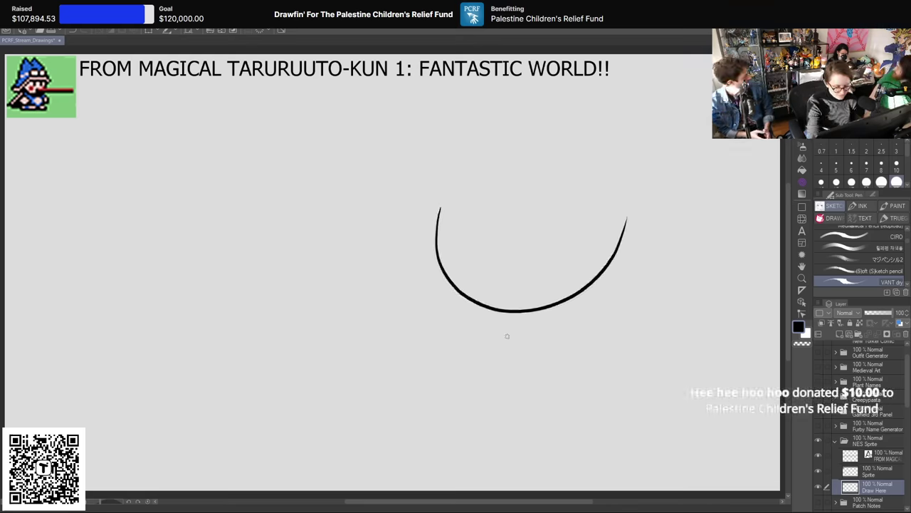
pyautogui.hotkey('ctrl', 'z')
pyautogui.moveTo(474, 232); pyautogui.dragTo(477, 276)
pyautogui.moveTo(527, 304)
pyautogui.mouseDown()
pyautogui.moveTo(557, 295)
pyautogui.moveTo(584, 265)
pyautogui.mouseUp()
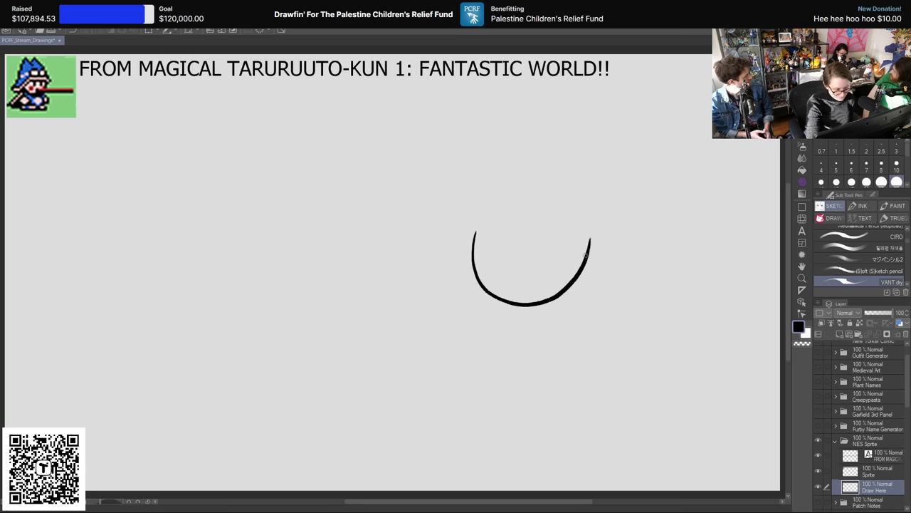
pyautogui.hotkey('ctrl', 'z')
# Step: Draw the character's curved cheek and chin line with a hat brim band arching over the forehead and down the side
pyautogui.moveTo(485, 234)
pyautogui.mouseDown()
pyautogui.moveTo(497, 290)
pyautogui.moveTo(528, 311)
pyautogui.moveTo(574, 309)
pyautogui.mouseUp()
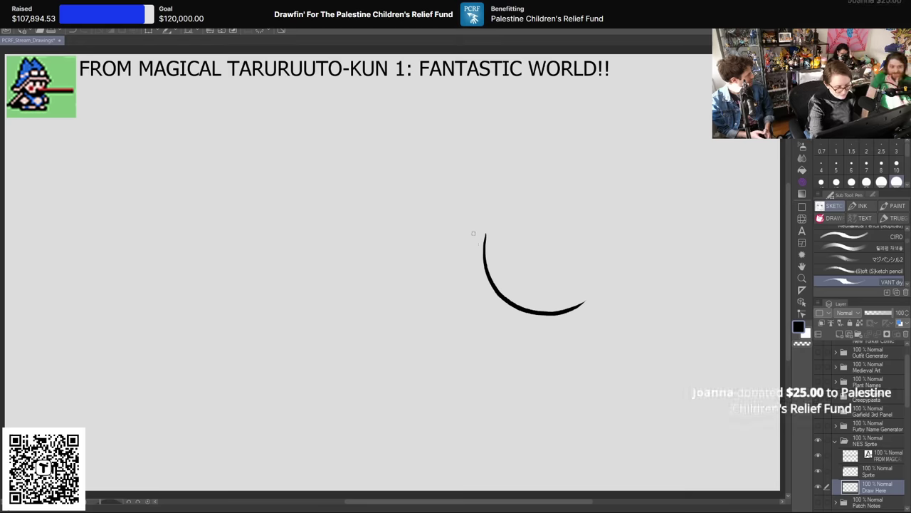
pyautogui.moveTo(471, 251); pyautogui.dragTo(542, 229)
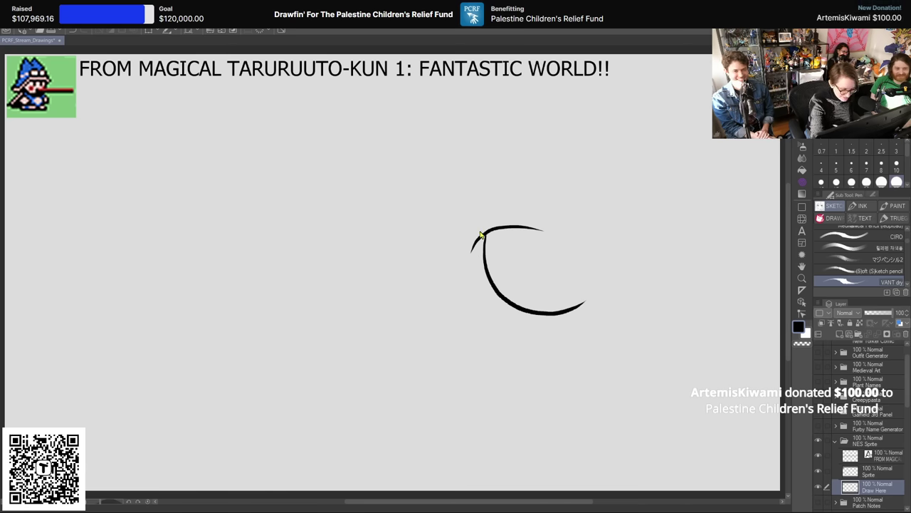
pyautogui.hotkey('ctrl', 'z')
pyautogui.moveTo(476, 237); pyautogui.dragTo(556, 233)
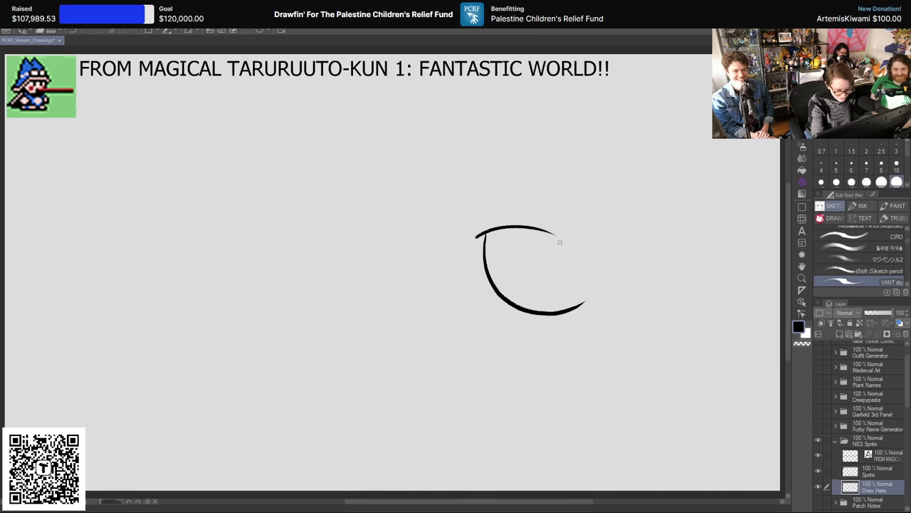
pyautogui.hotkey('ctrl', 'z')
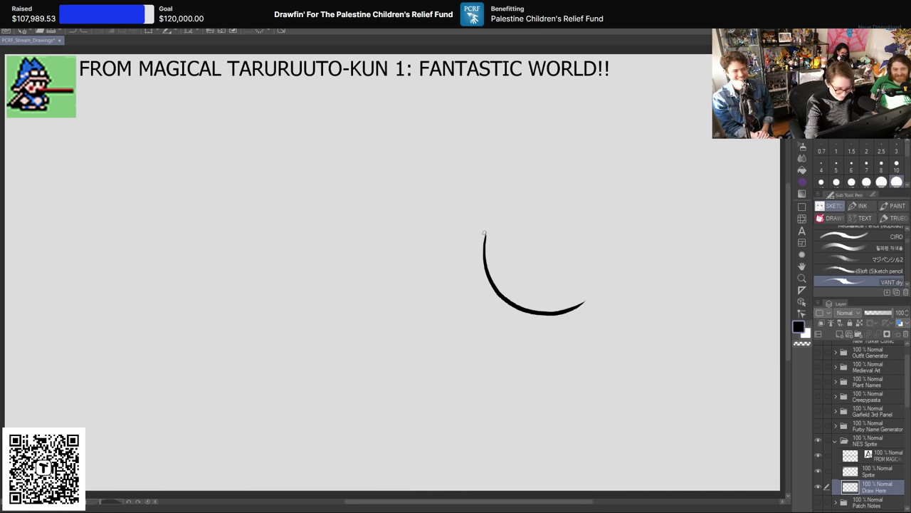
pyautogui.moveTo(480, 235)
pyautogui.mouseDown()
pyautogui.moveTo(579, 264)
pyautogui.moveTo(589, 295)
pyautogui.moveTo(606, 312)
pyautogui.moveTo(646, 306)
pyautogui.mouseUp()
pyautogui.hotkey('ctrl', 'z')
pyautogui.moveTo(569, 239)
pyautogui.mouseDown()
pyautogui.moveTo(594, 307)
pyautogui.moveTo(609, 318)
pyautogui.mouseUp()
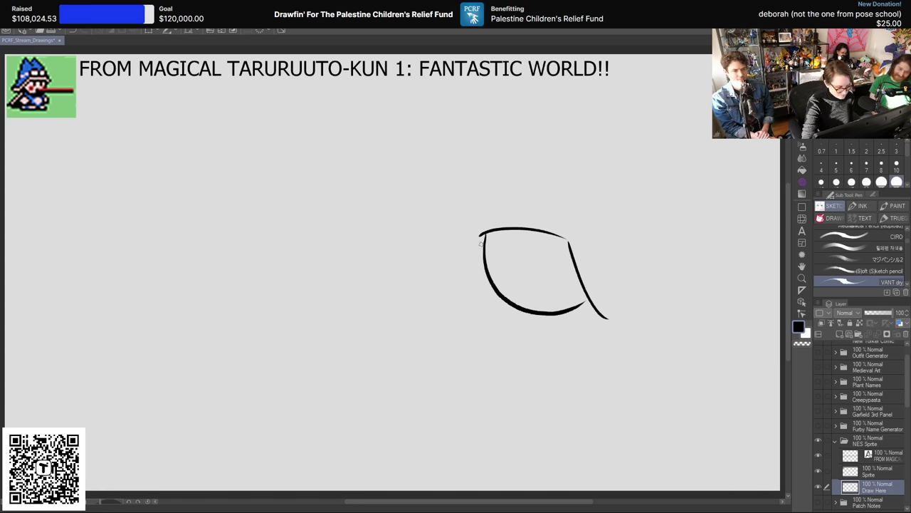
pyautogui.moveTo(475, 227)
pyautogui.mouseDown()
pyautogui.moveTo(548, 219)
pyautogui.moveTo(524, 221)
pyautogui.moveTo(579, 242)
pyautogui.moveTo(624, 317)
pyautogui.mouseUp()
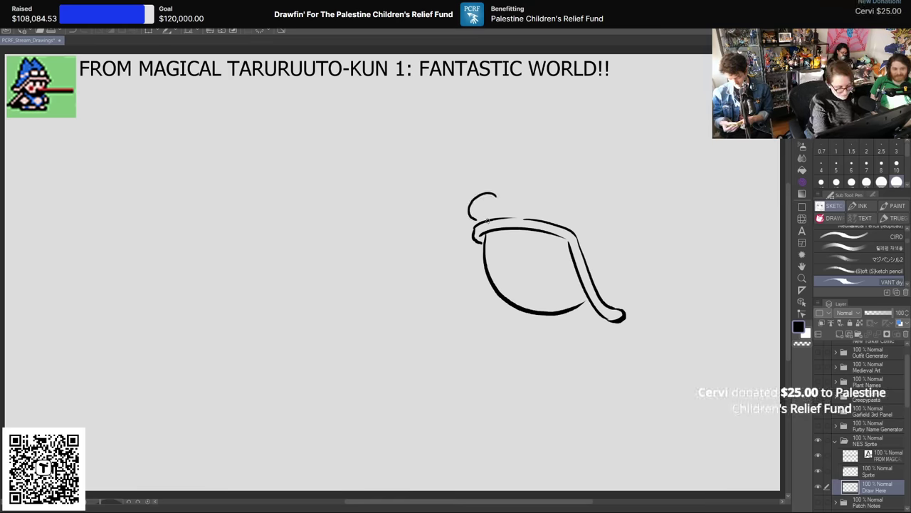
# Step: Draw a pair of round goggles with inner lens rings and a connecting bridge resting on the hat brim
pyautogui.hotkey('ctrl', 'z')
pyautogui.moveTo(467, 219); pyautogui.dragTo(480, 224)
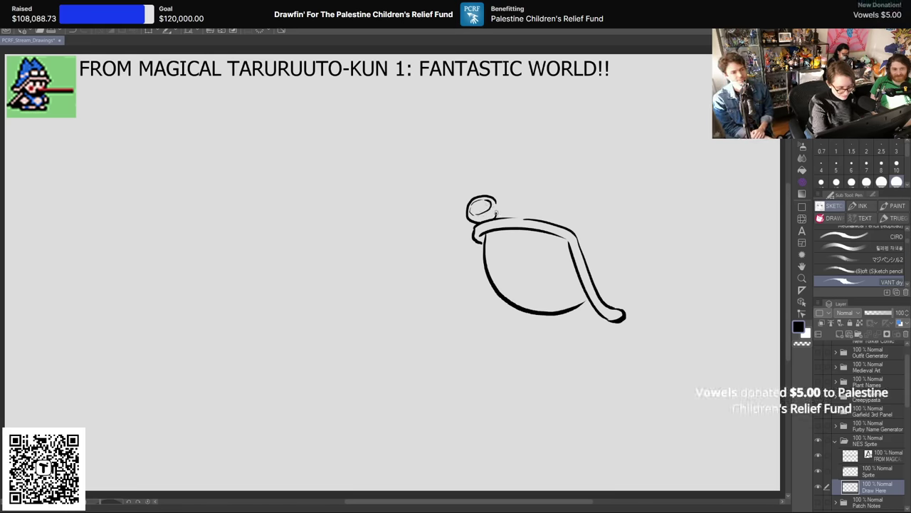
pyautogui.moveTo(501, 203)
pyautogui.mouseDown()
pyautogui.moveTo(525, 197)
pyautogui.moveTo(507, 204)
pyautogui.mouseUp()
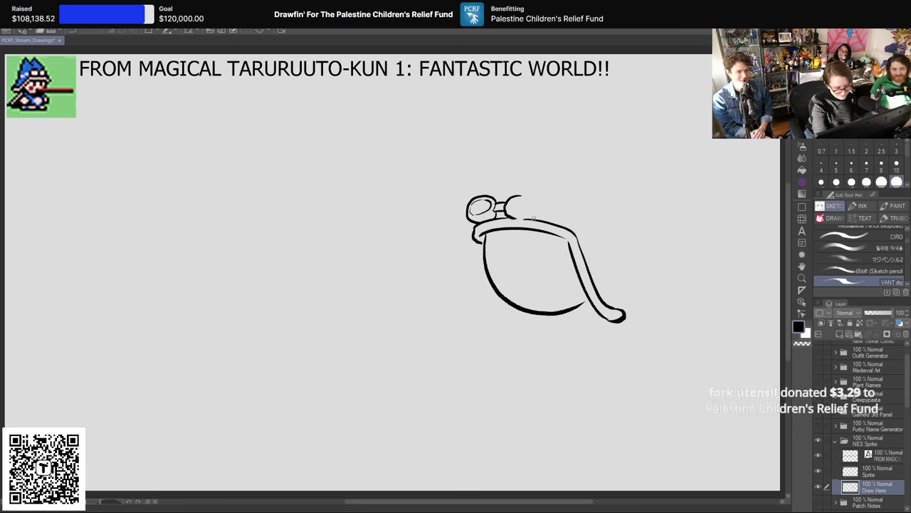
pyautogui.moveTo(509, 203)
pyautogui.mouseDown()
pyautogui.moveTo(510, 212)
pyautogui.moveTo(522, 197)
pyautogui.moveTo(518, 212)
pyautogui.moveTo(533, 199)
pyautogui.mouseUp()
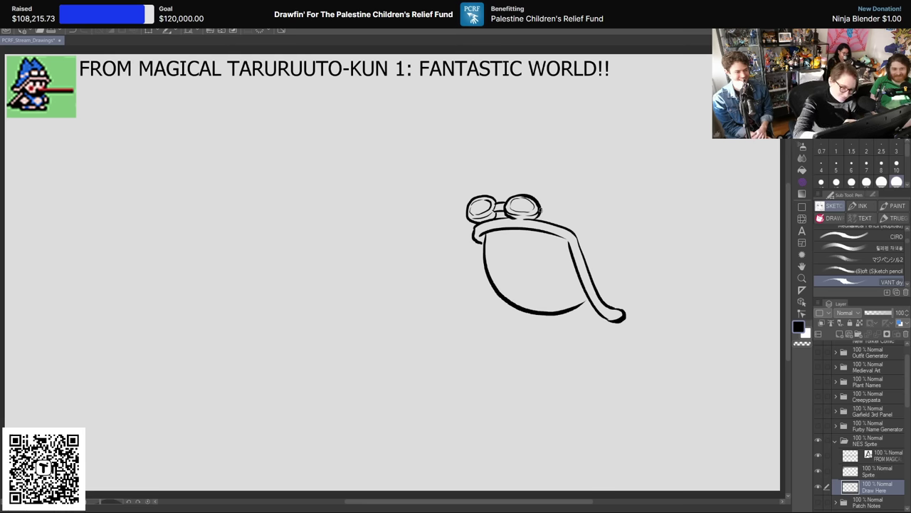
pyautogui.moveTo(540, 208); pyautogui.dragTo(541, 212)
# Step: Lasso the goggles, enlarge and slightly rotate them, reposition them centrally above the brim, and clear the selection
pyautogui.press('o')
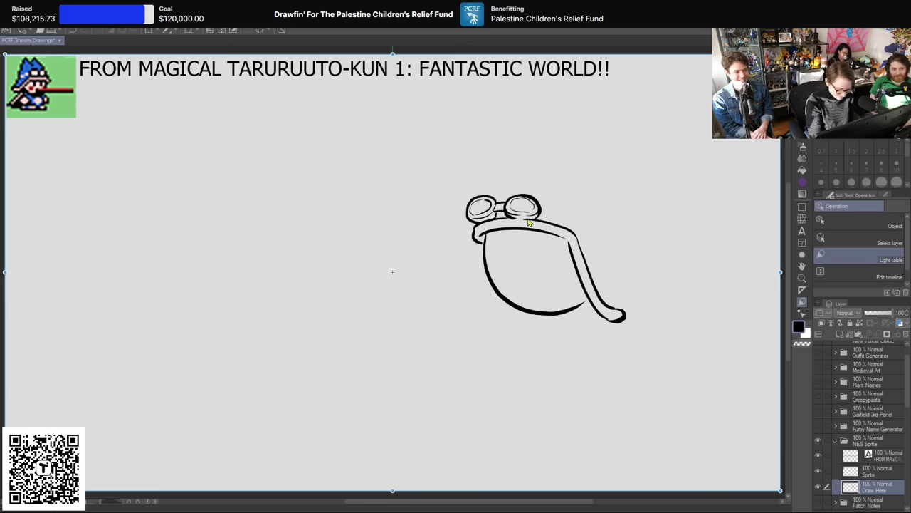
pyautogui.press('m')
pyautogui.moveTo(477, 187)
pyautogui.mouseDown()
pyautogui.moveTo(453, 208)
pyautogui.moveTo(478, 223)
pyautogui.moveTo(522, 216)
pyautogui.moveTo(492, 177)
pyautogui.mouseUp()
pyautogui.press('k')
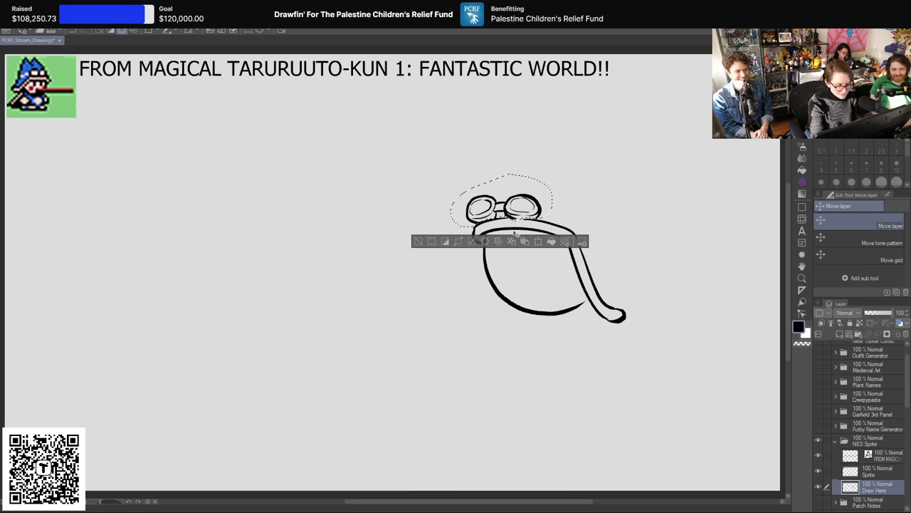
pyautogui.click(539, 242)
pyautogui.moveTo(553, 200); pyautogui.dragTo(564, 194)
pyautogui.moveTo(589, 151); pyautogui.dragTo(596, 163)
pyautogui.moveTo(520, 211); pyautogui.dragTo(523, 211)
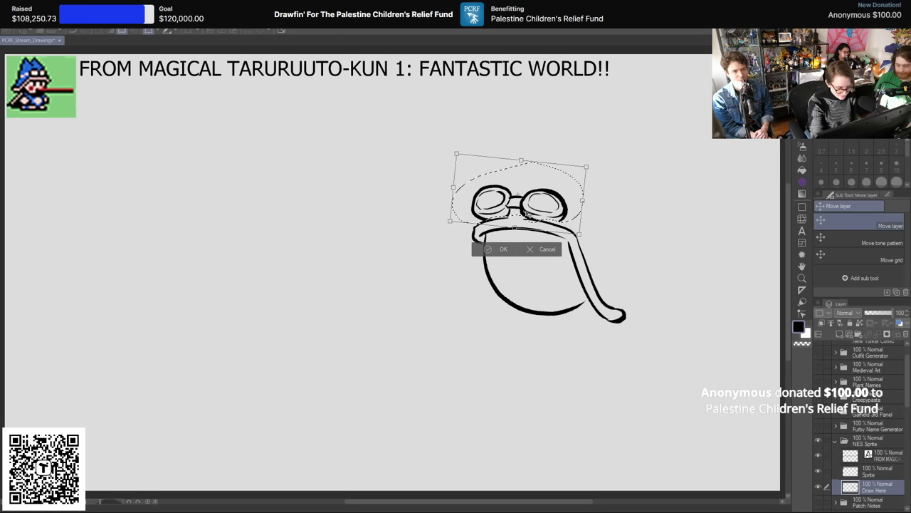
pyautogui.press('Return')
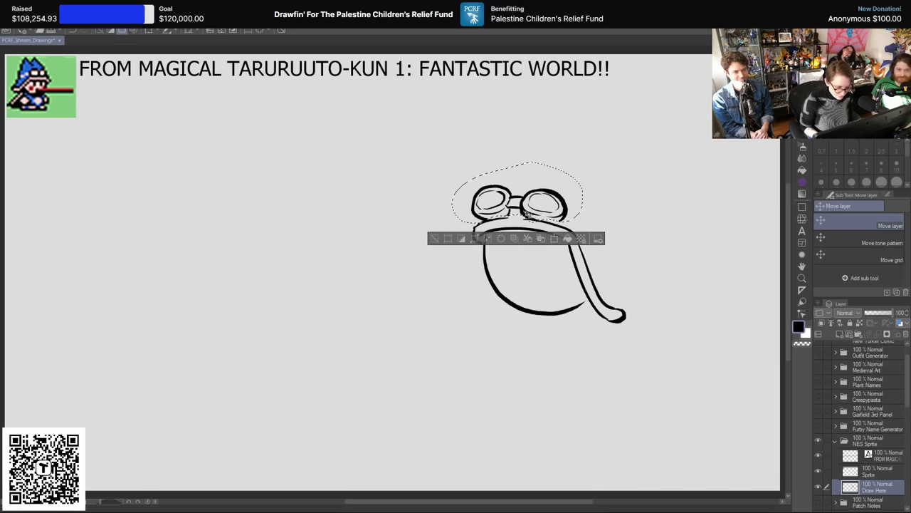
pyautogui.hotkey('ctrl', 'd')
pyautogui.press('p')
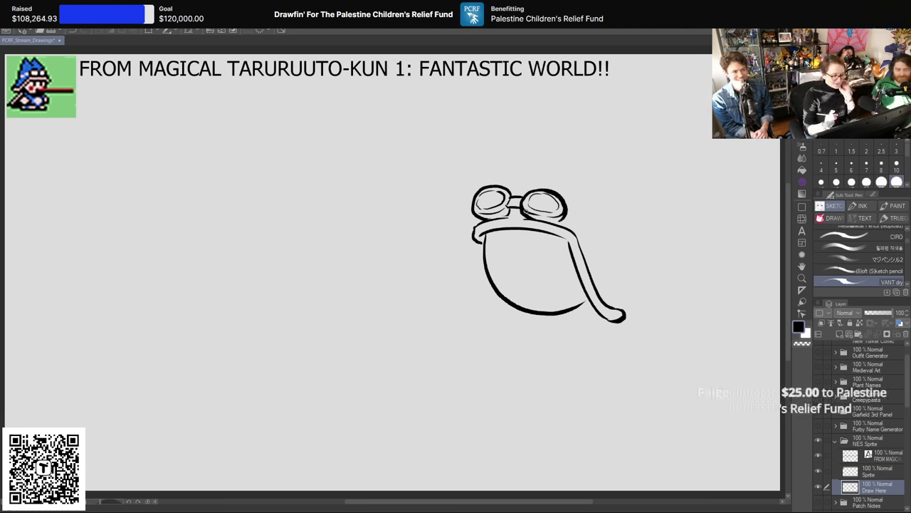
# Step: Draw the hat's outline with two tall points above the goggles and a long back flap flaring down behind the head
pyautogui.moveTo(482, 187); pyautogui.dragTo(520, 116)
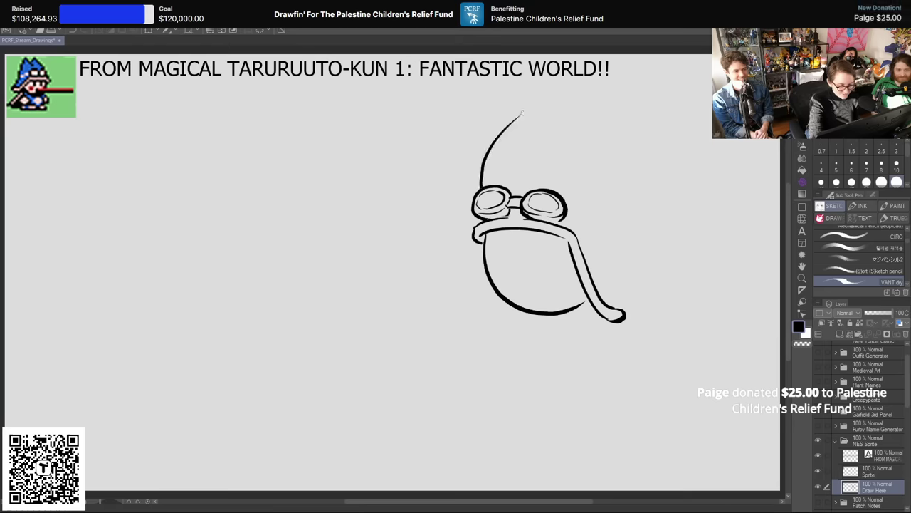
pyautogui.hotkey('ctrl', 'z')
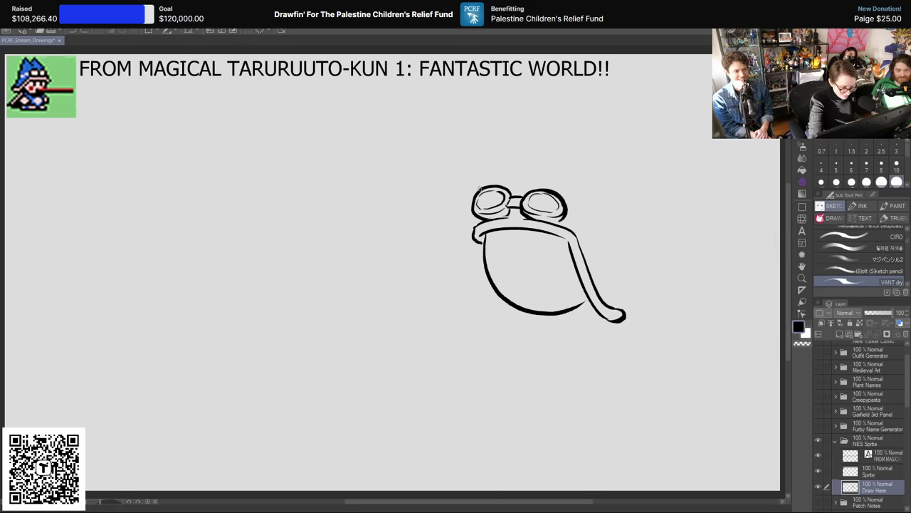
pyautogui.moveTo(481, 185)
pyautogui.mouseDown()
pyautogui.moveTo(532, 90)
pyautogui.moveTo(525, 101)
pyautogui.moveTo(541, 158)
pyautogui.mouseUp()
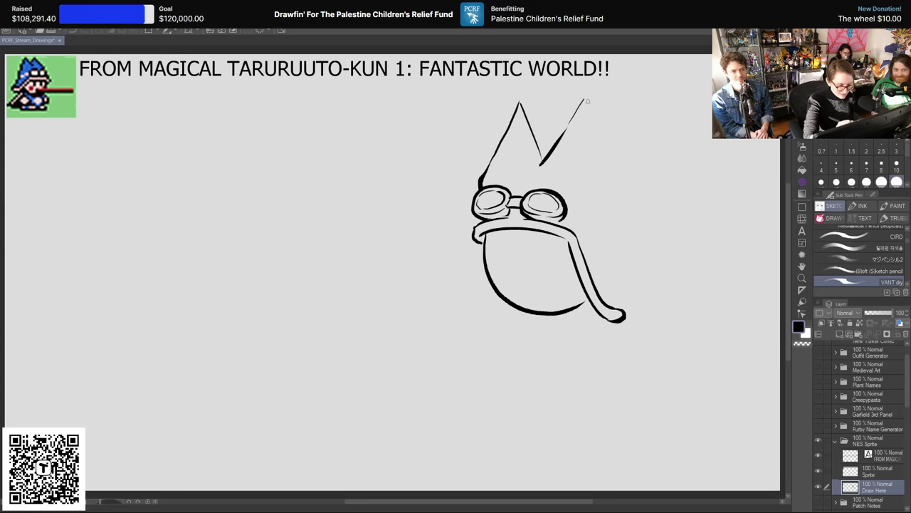
pyautogui.hotkey('ctrl', 'z')
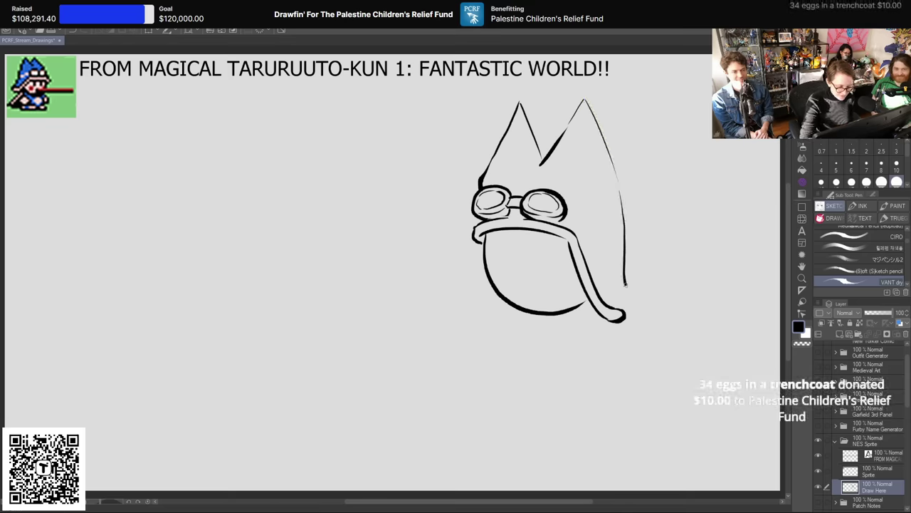
pyautogui.moveTo(621, 193); pyautogui.dragTo(656, 300)
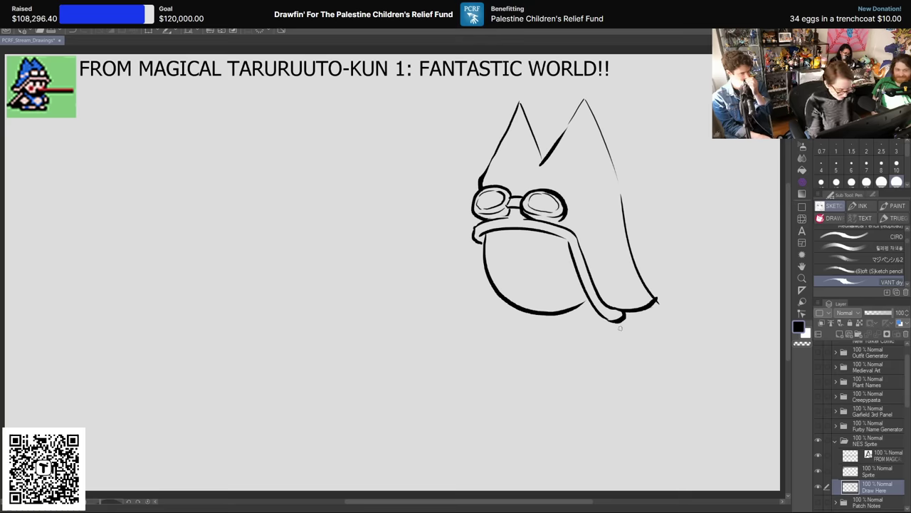
# Step: Erase the brim's rounded end, extend the band around the back flap's lower edge, and draw two half-round eyes under the brim
pyautogui.press('e')
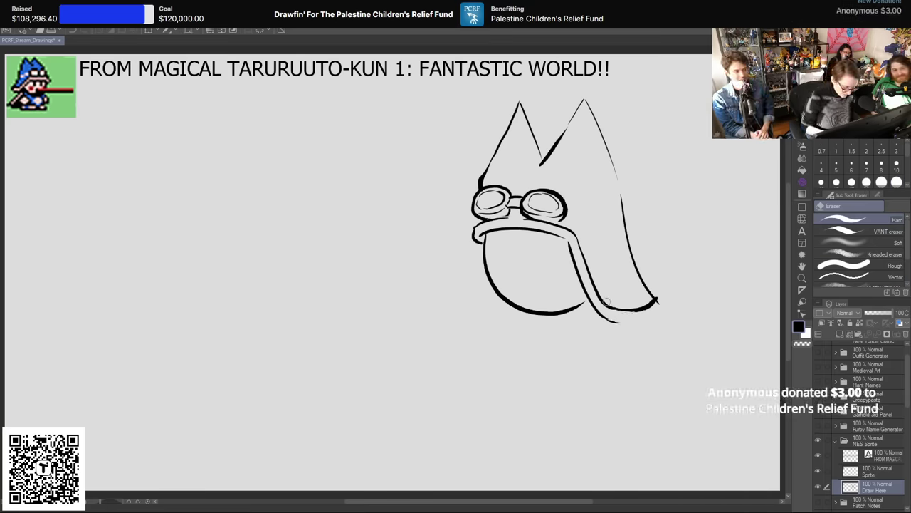
pyautogui.press('p')
pyautogui.moveTo(651, 298); pyautogui.dragTo(664, 308)
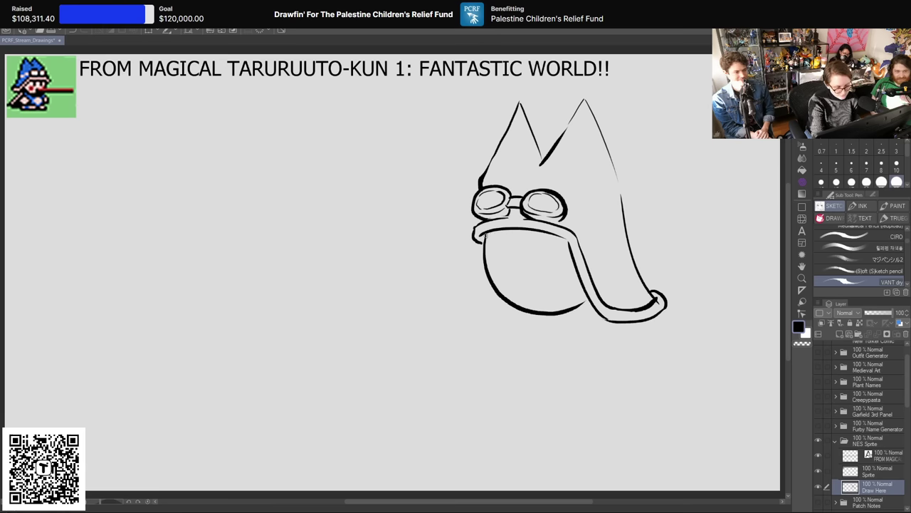
pyautogui.moveTo(485, 236); pyautogui.dragTo(560, 242)
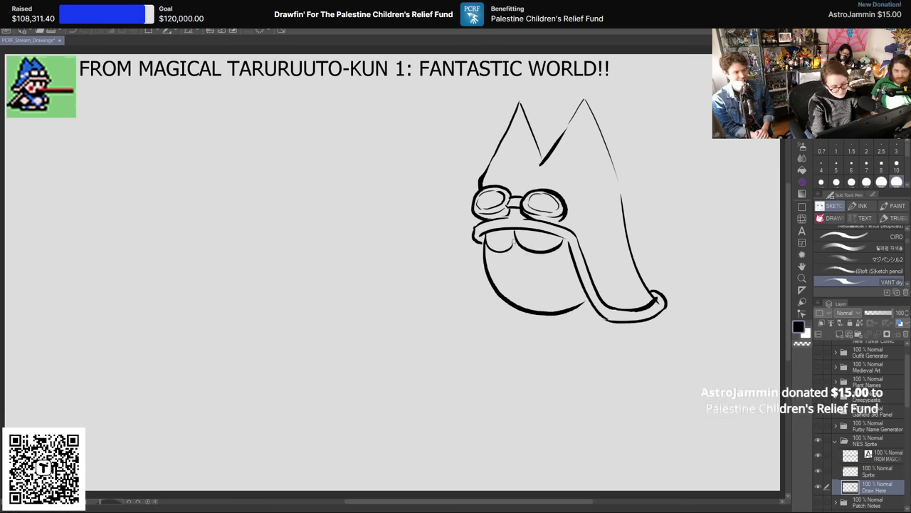
# Step: Add small pupils under the brim and redraw the lower lids as drooping curves with tired crease lines beneath both eyes
pyautogui.moveTo(498, 229); pyautogui.dragTo(504, 234)
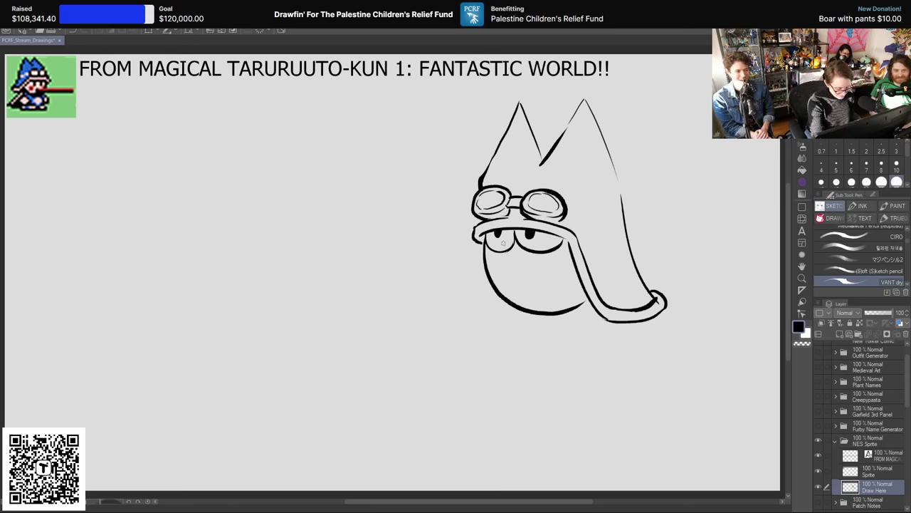
pyautogui.press('e')
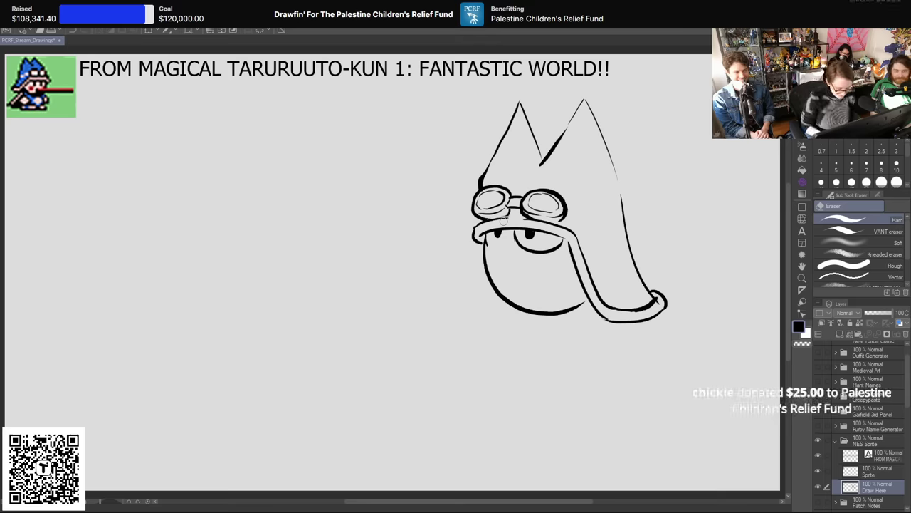
pyautogui.press('p')
pyautogui.moveTo(514, 239); pyautogui.dragTo(491, 245)
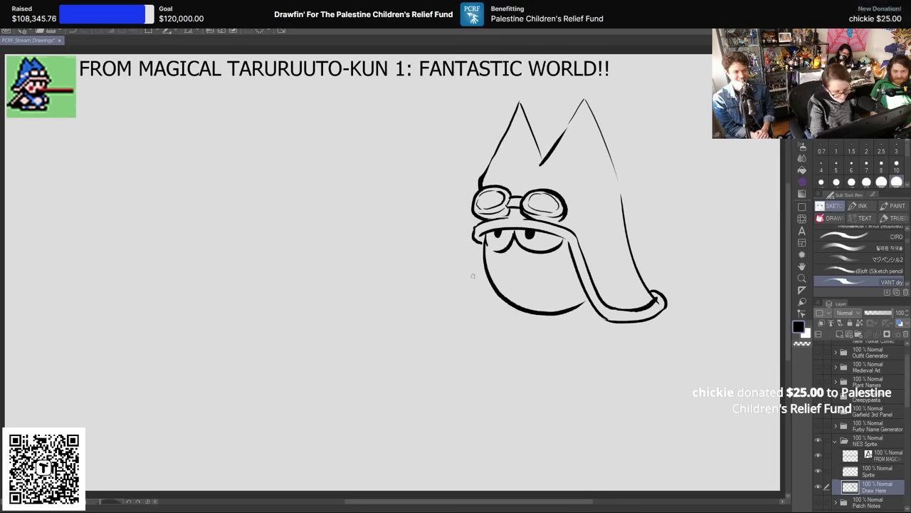
pyautogui.press('e')
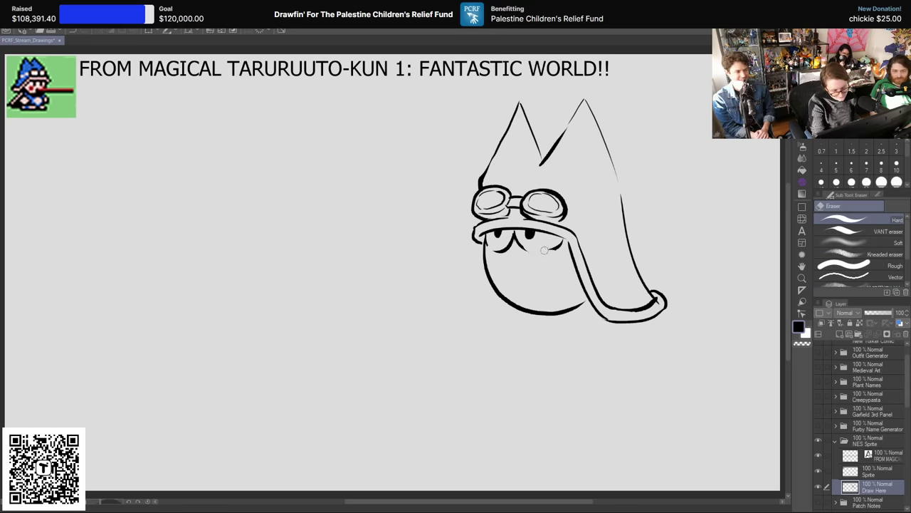
pyautogui.press('p')
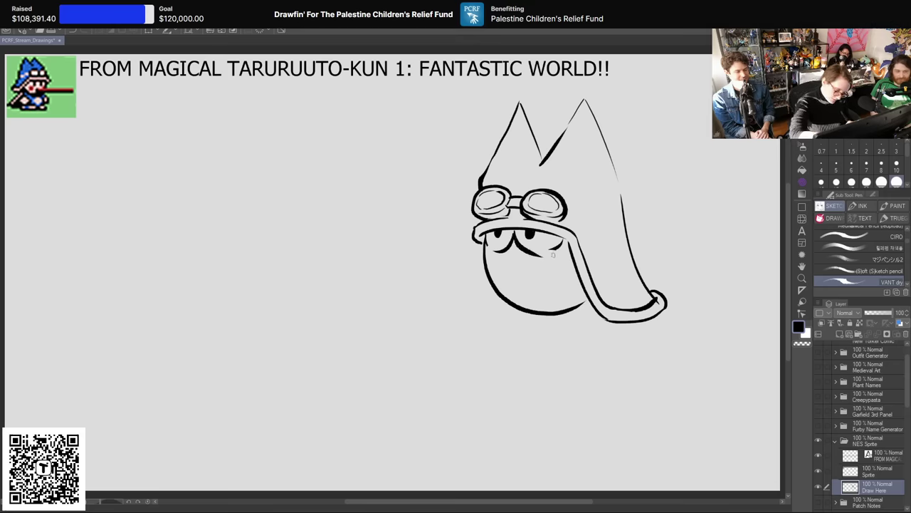
pyautogui.moveTo(533, 248); pyautogui.dragTo(541, 252)
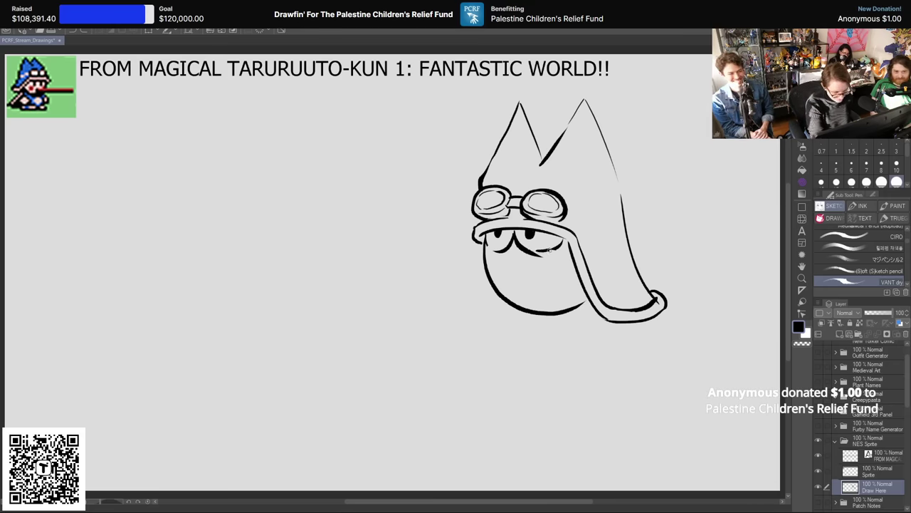
pyautogui.hotkey('ctrl', 'z')
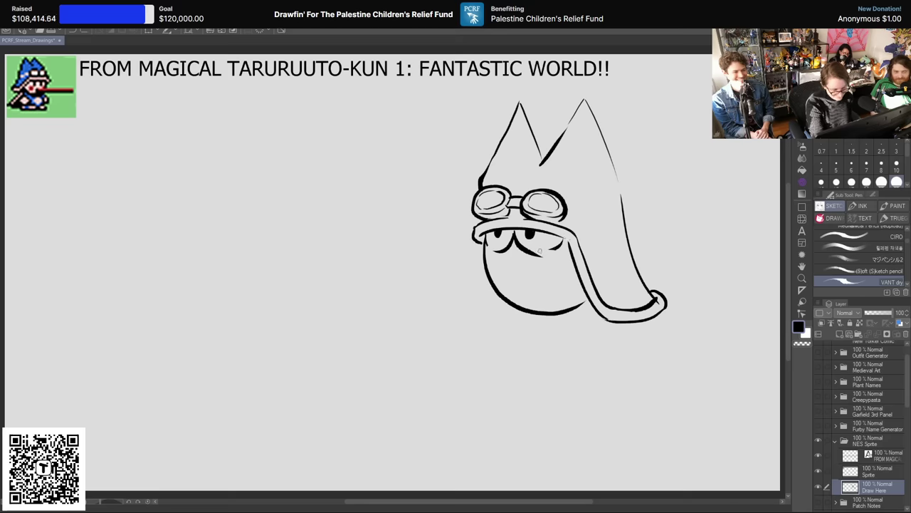
pyautogui.moveTo(547, 252); pyautogui.dragTo(565, 239)
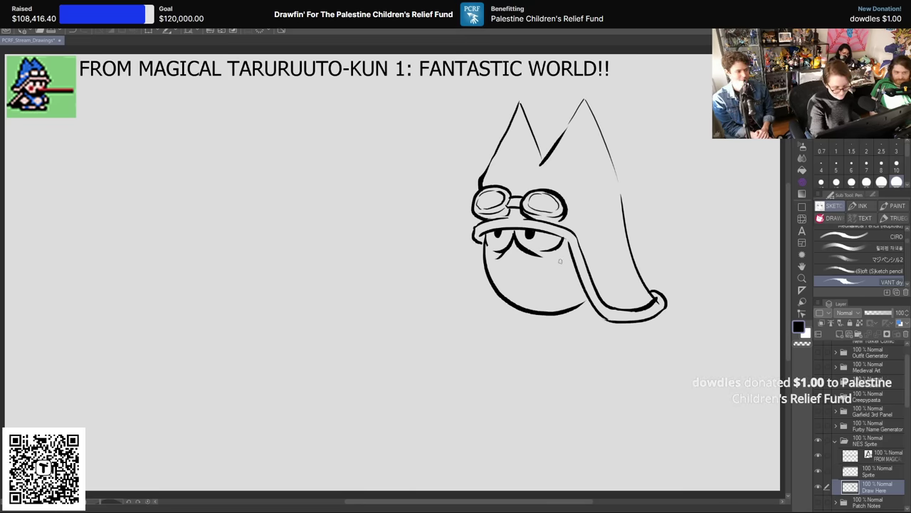
# Step: Draw a thin round blush mark on each cheek and redo the chin line slightly higher
pyautogui.moveTo(565, 258); pyautogui.dragTo(536, 274)
pyautogui.moveTo(484, 258); pyautogui.dragTo(497, 282)
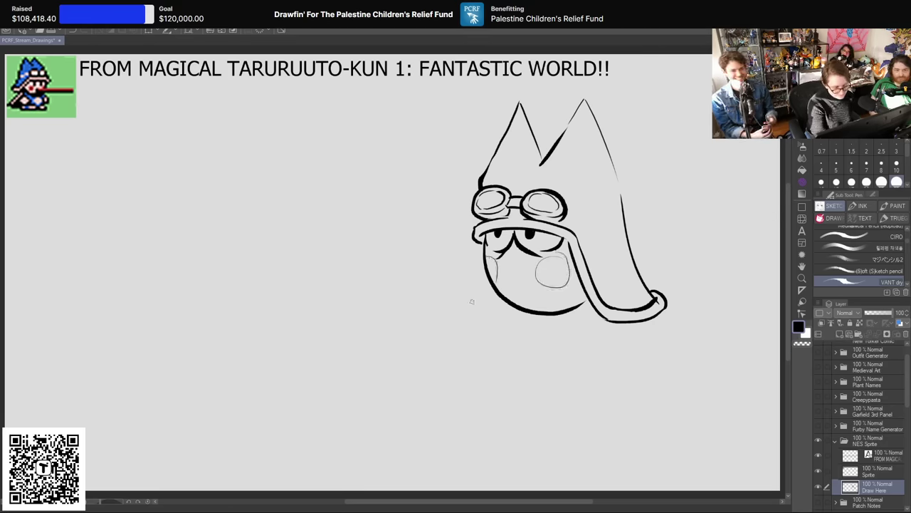
pyautogui.moveTo(486, 267)
pyautogui.mouseDown()
pyautogui.moveTo(517, 302)
pyautogui.moveTo(581, 293)
pyautogui.moveTo(580, 285)
pyautogui.moveTo(568, 311)
pyautogui.moveTo(586, 302)
pyautogui.moveTo(546, 314)
pyautogui.moveTo(488, 294)
pyautogui.mouseUp()
pyautogui.press('e')
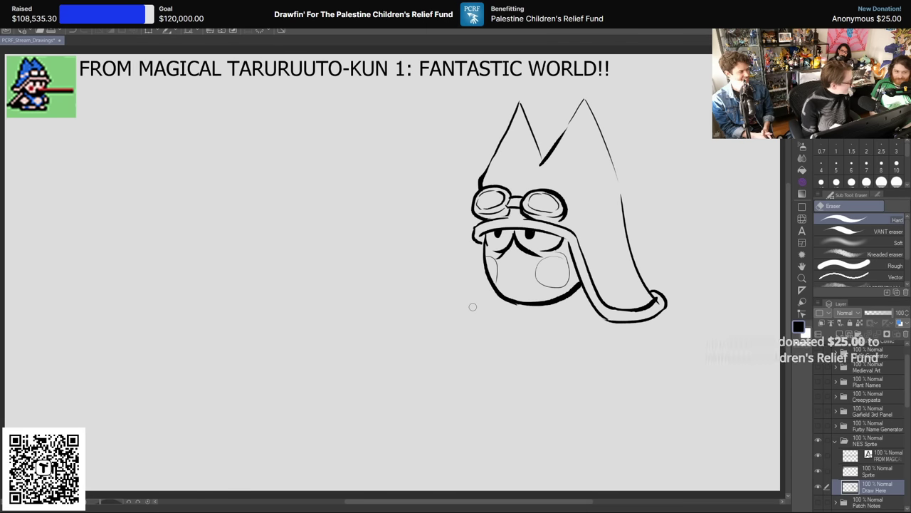
pyautogui.press('p')
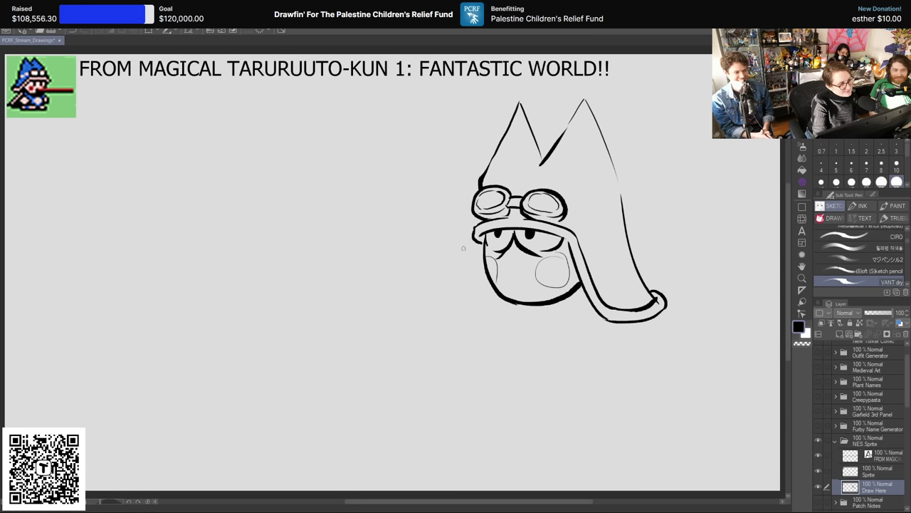
# Step: Draw the goggle strap as two curved lines around the hat to its back edge and erase the overlapping lines there
pyautogui.moveTo(609, 210); pyautogui.dragTo(626, 216)
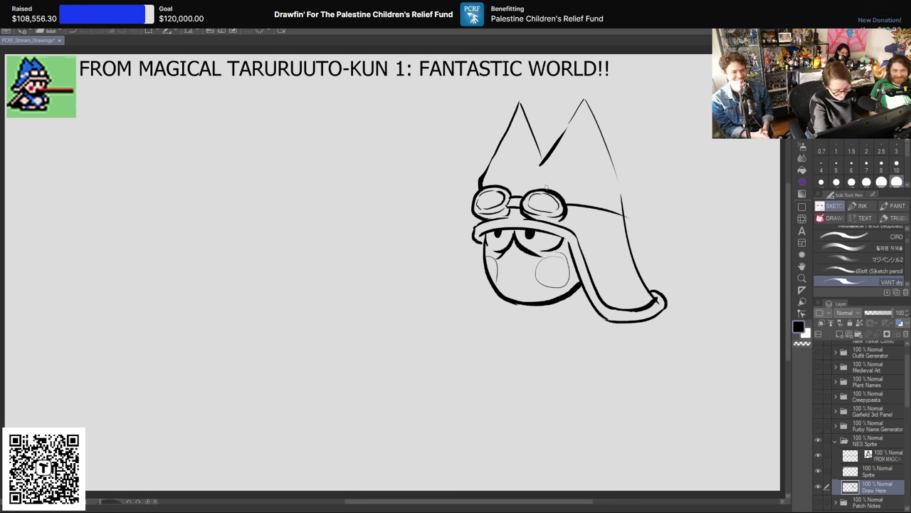
pyautogui.hotkey('ctrl', 'z')
pyautogui.moveTo(564, 203); pyautogui.dragTo(633, 232)
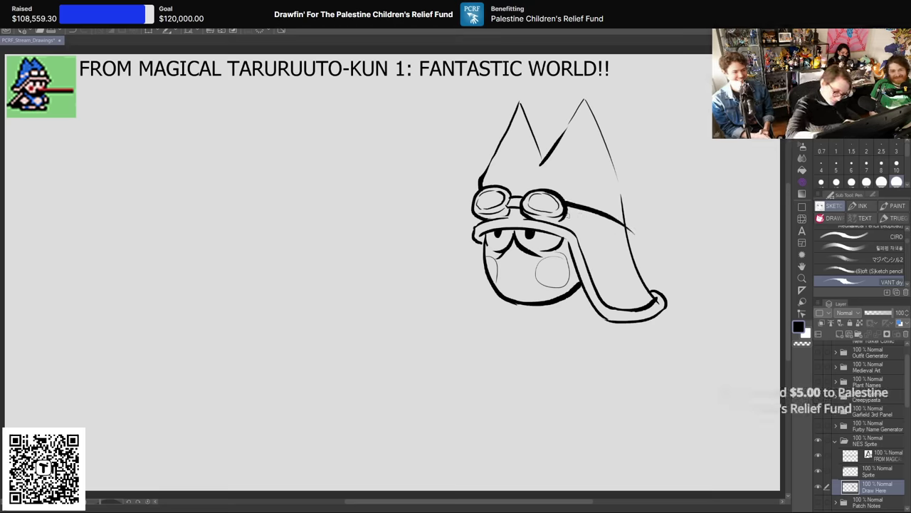
pyautogui.moveTo(568, 214)
pyautogui.mouseDown()
pyautogui.moveTo(615, 225)
pyautogui.moveTo(628, 242)
pyautogui.mouseUp()
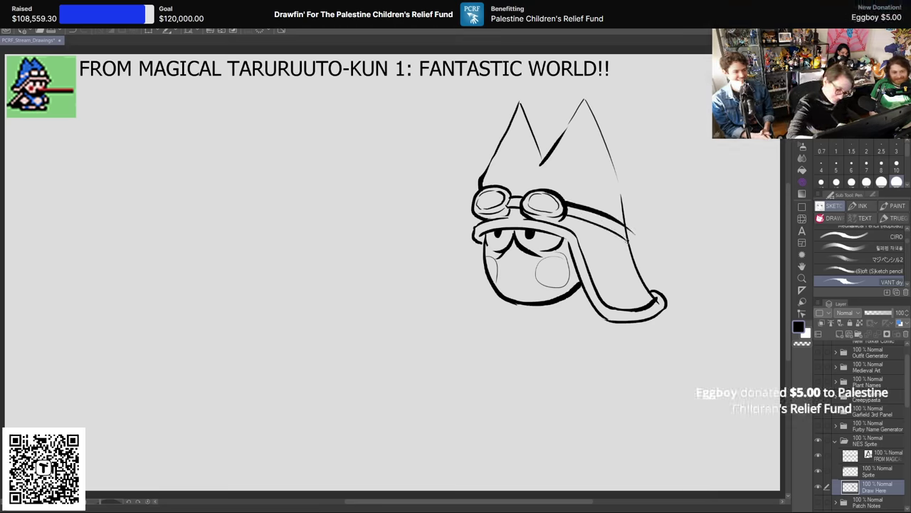
pyautogui.press('e')
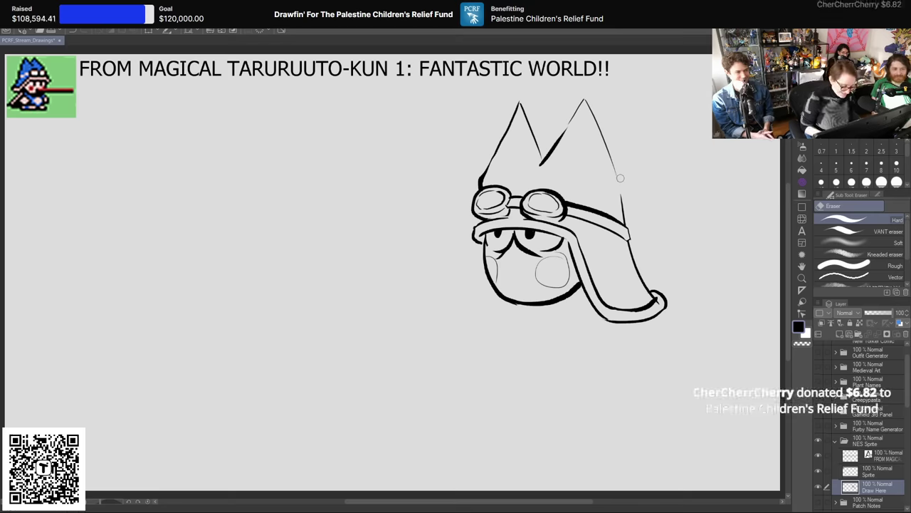
# Step: Draw a small curved pouting mouth and a compact rounded body below the head, running from chin to back flap
pyautogui.press('p')
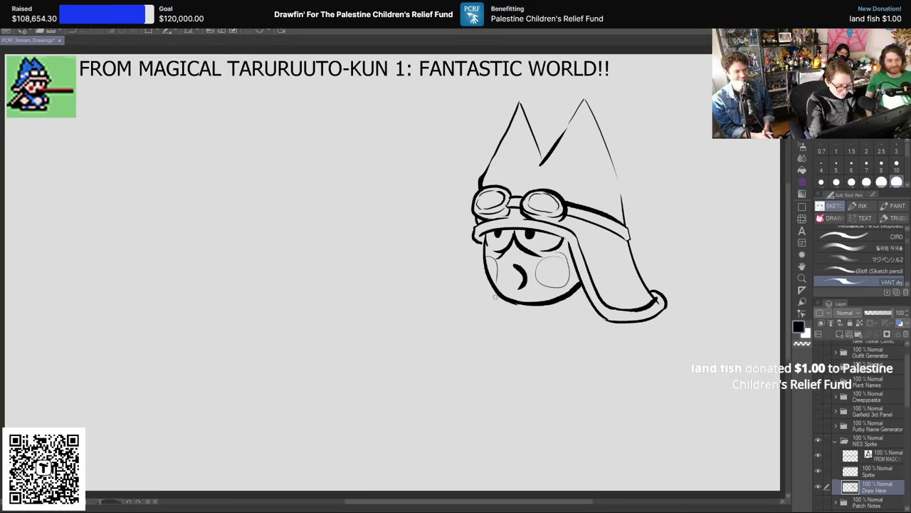
pyautogui.moveTo(495, 307)
pyautogui.mouseDown()
pyautogui.moveTo(475, 371)
pyautogui.moveTo(492, 392)
pyautogui.moveTo(553, 399)
pyautogui.moveTo(581, 380)
pyautogui.mouseUp()
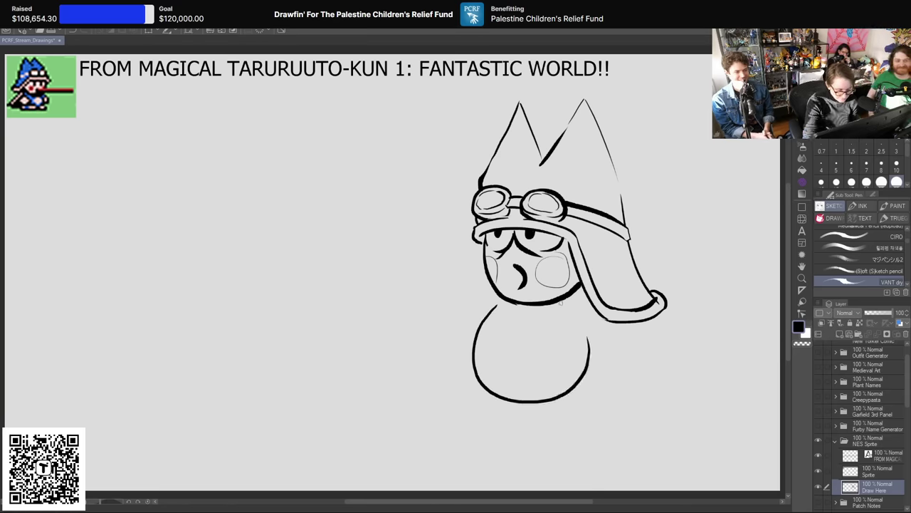
pyautogui.hotkey('ctrl', 'z')
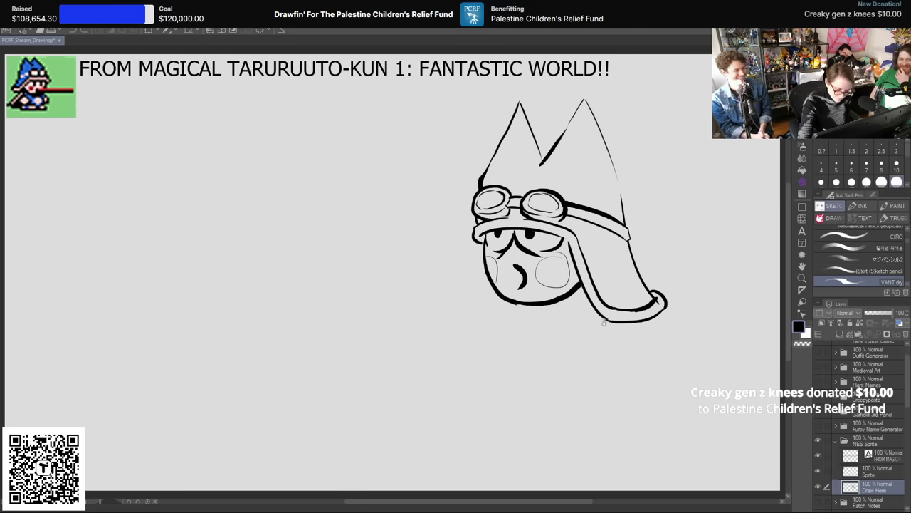
pyautogui.moveTo(606, 324)
pyautogui.mouseDown()
pyautogui.moveTo(583, 365)
pyautogui.moveTo(524, 371)
pyautogui.mouseUp()
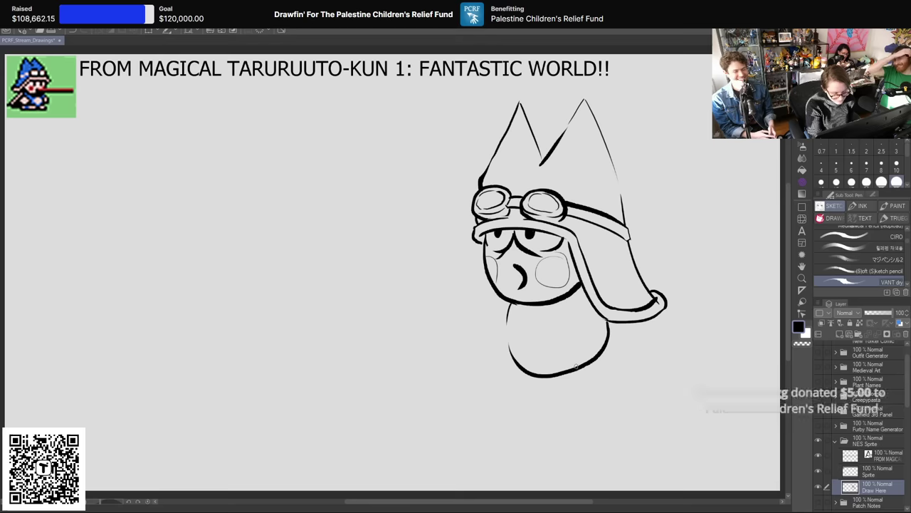
# Step: Try drawing two thin legs under the body with overlapping, downward-pointing feet in strapped sandals
pyautogui.moveTo(559, 371)
pyautogui.mouseDown()
pyautogui.moveTo(532, 379)
pyautogui.moveTo(548, 394)
pyautogui.moveTo(499, 423)
pyautogui.moveTo(517, 429)
pyautogui.moveTo(549, 399)
pyautogui.mouseUp()
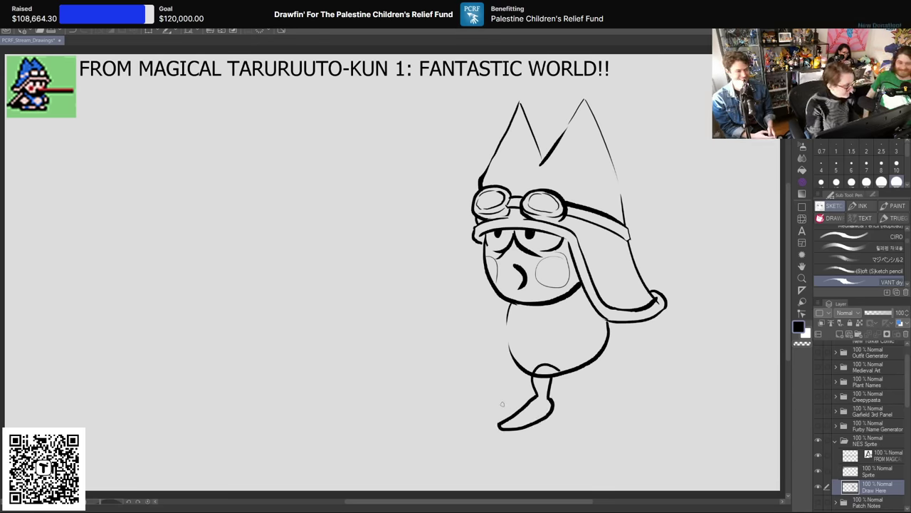
pyautogui.press('e')
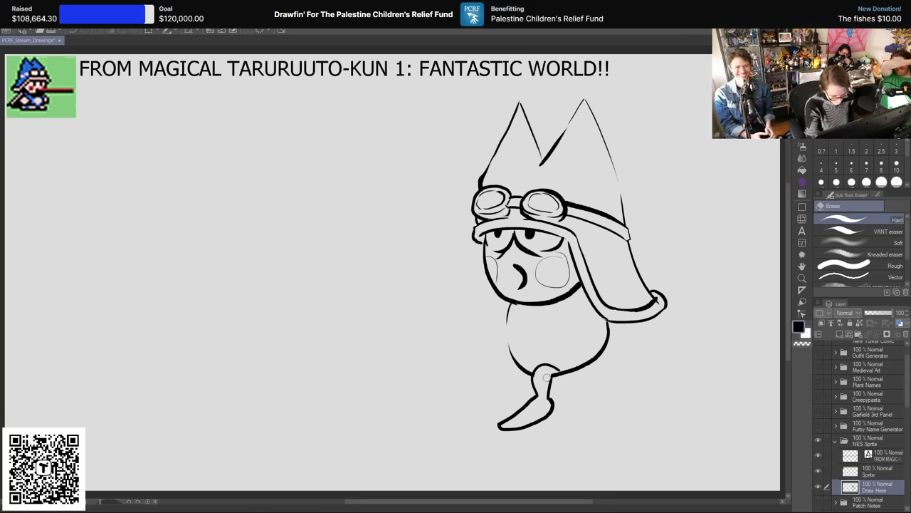
pyautogui.press('p')
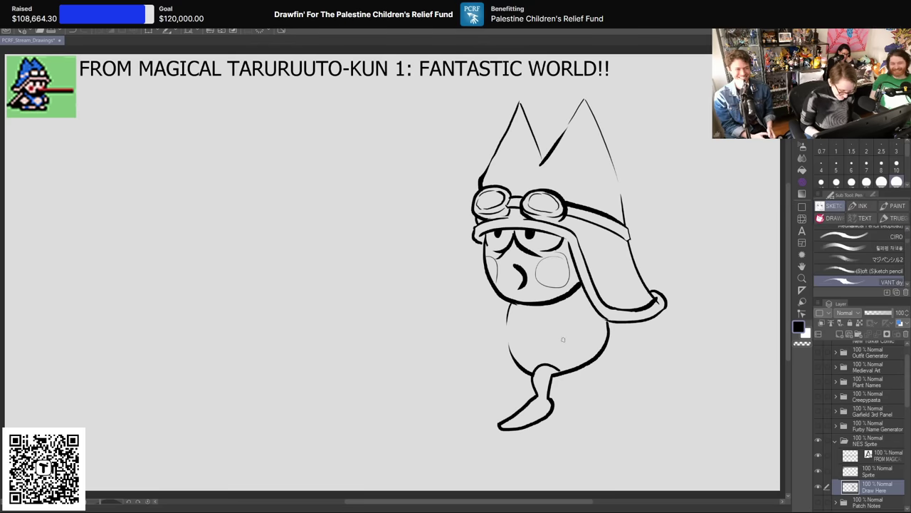
pyautogui.moveTo(510, 423); pyautogui.dragTo(555, 419)
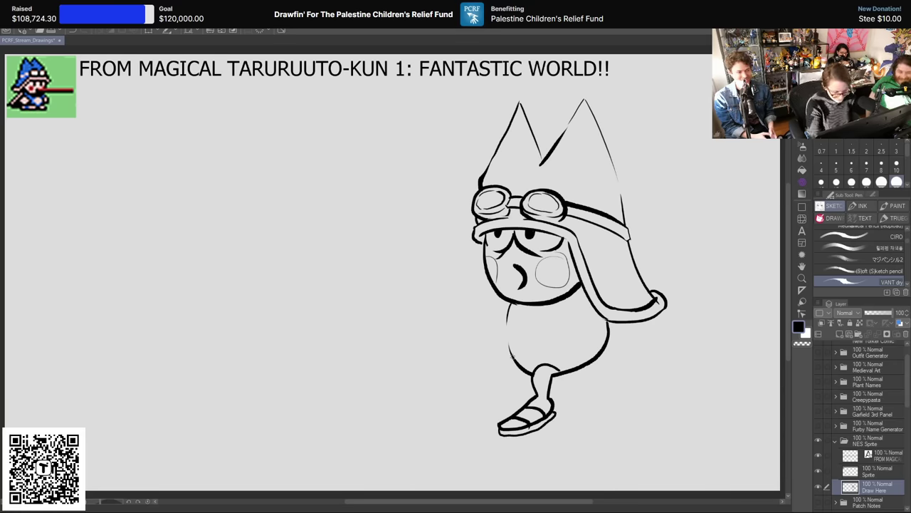
pyautogui.moveTo(509, 358); pyautogui.dragTo(518, 397)
pyautogui.hotkey('ctrl', 'z')
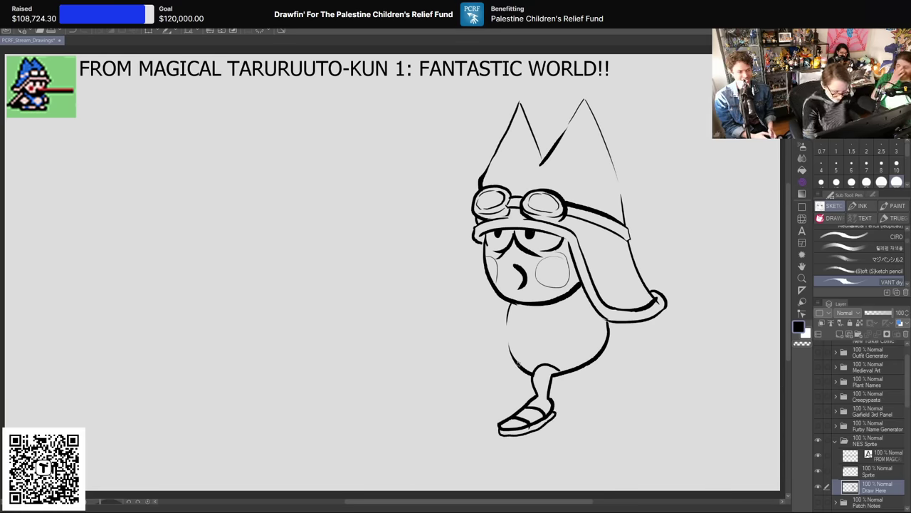
pyautogui.moveTo(514, 364)
pyautogui.mouseDown()
pyautogui.moveTo(518, 403)
pyautogui.moveTo(474, 419)
pyautogui.moveTo(499, 422)
pyautogui.moveTo(493, 413)
pyautogui.moveTo(510, 414)
pyautogui.moveTo(512, 403)
pyautogui.moveTo(518, 413)
pyautogui.moveTo(476, 424)
pyautogui.moveTo(497, 430)
pyautogui.mouseUp()
pyautogui.press('e')
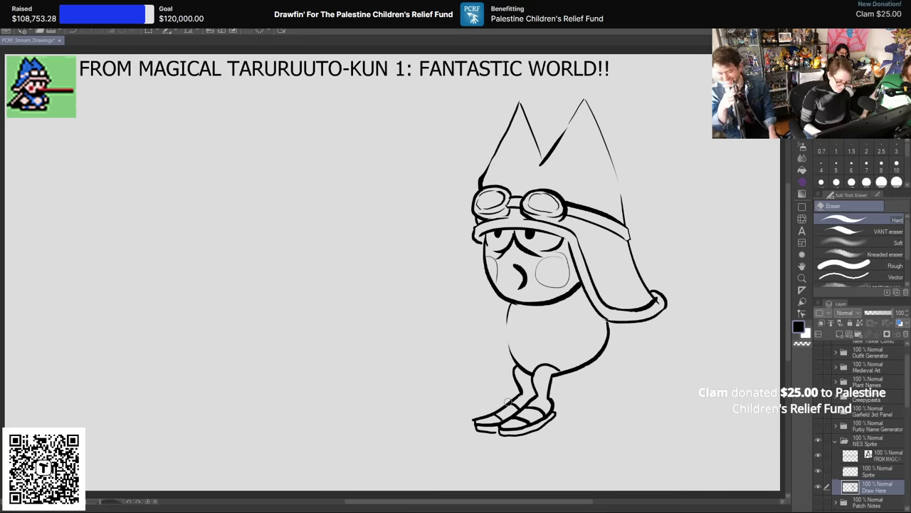
pyautogui.press('p')
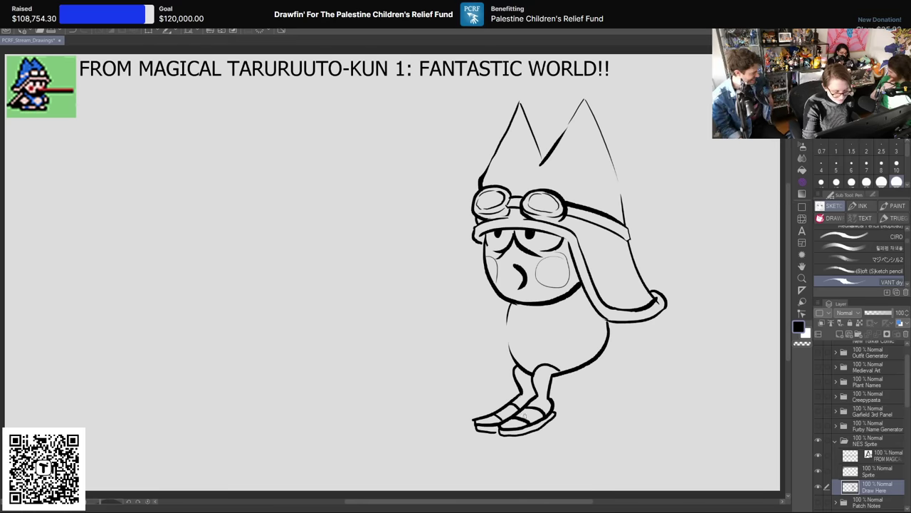
# Step: Undo the sandalled legs stroke by stroke, back to the first short leg line under the body
pyautogui.hotkey('ctrl', 'z')
pyautogui.hotkey('ctrl', 'z')
pyautogui.hotkey('ctrl', 'z')
pyautogui.hotkey('ctrl', 'z')
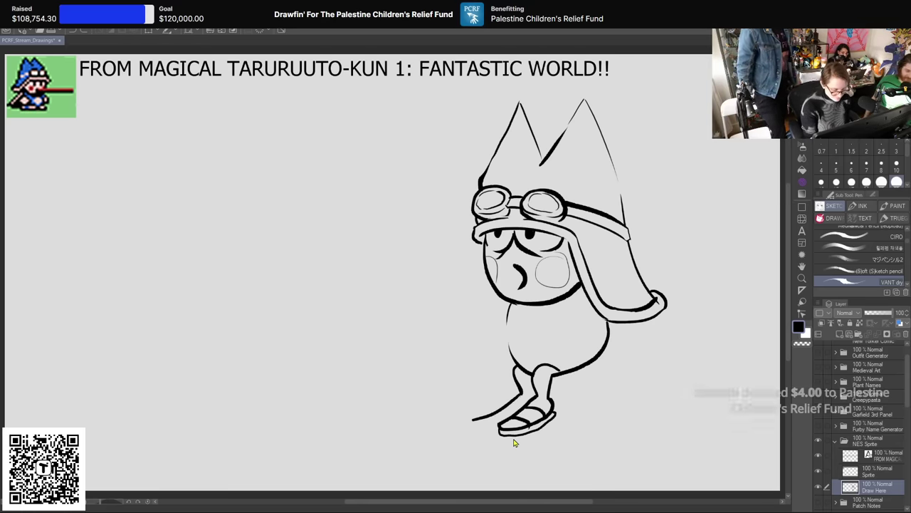
pyautogui.hotkey('ctrl', 'z')
pyautogui.hotkey('ctrl', 'z')
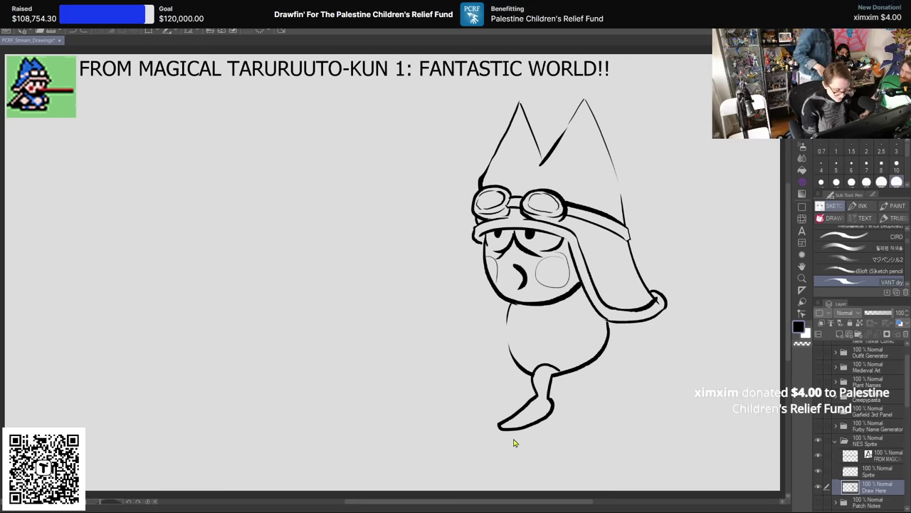
pyautogui.hotkey('ctrl', 'z')
pyautogui.hotkey('ctrl', 'z')
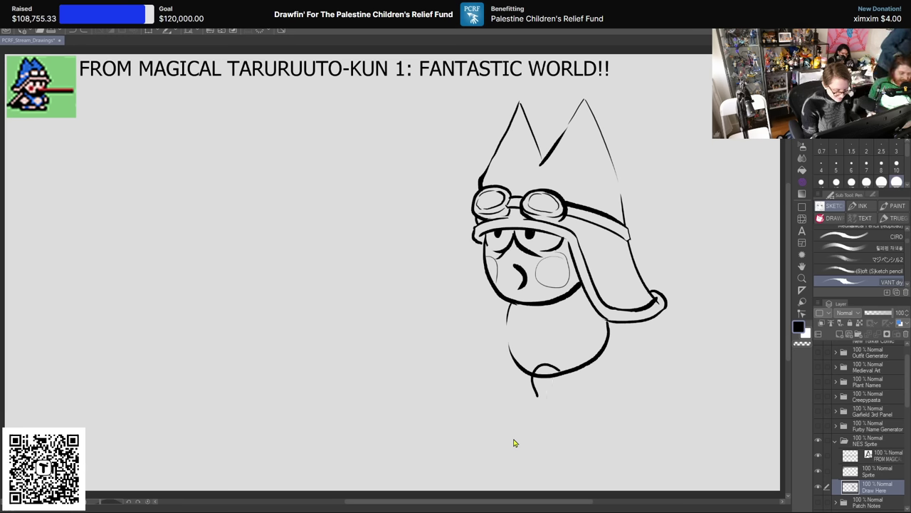
pyautogui.hotkey('ctrl', 'z')
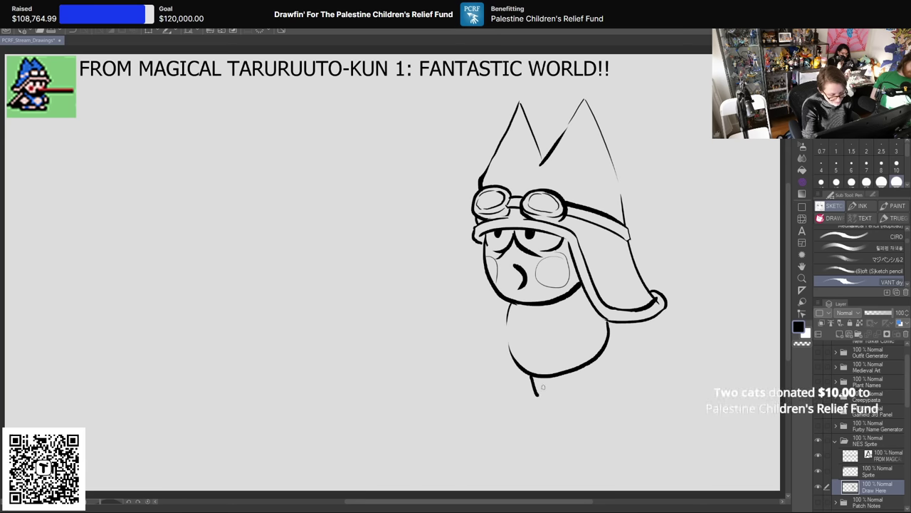
# Step: Draw two short, thin legs with flat feet pointing outward, adding sandal soles and straps
pyautogui.moveTo(543, 378); pyautogui.dragTo(546, 393)
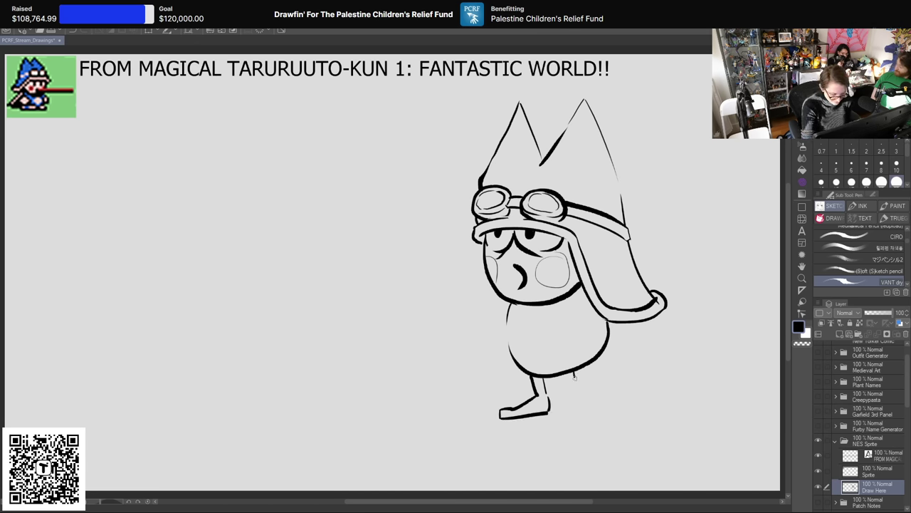
pyautogui.moveTo(582, 393); pyautogui.dragTo(614, 406)
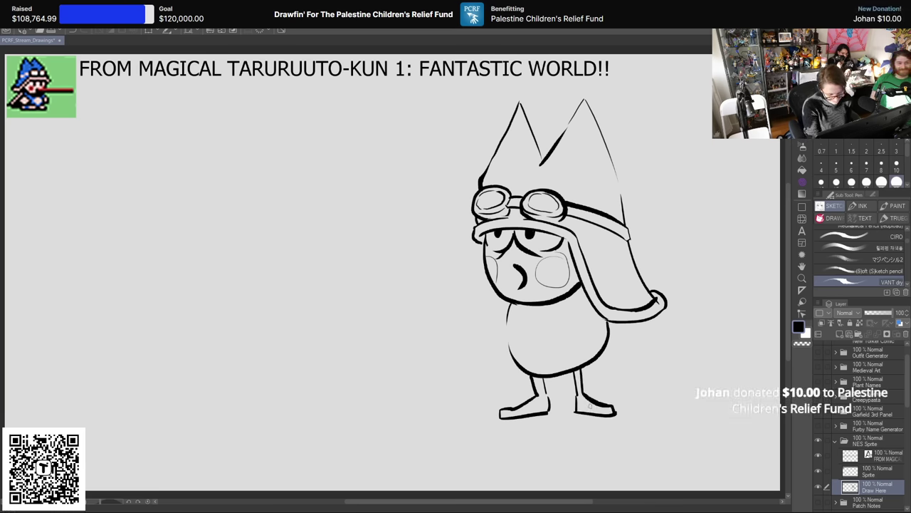
pyautogui.moveTo(500, 421); pyautogui.dragTo(531, 420)
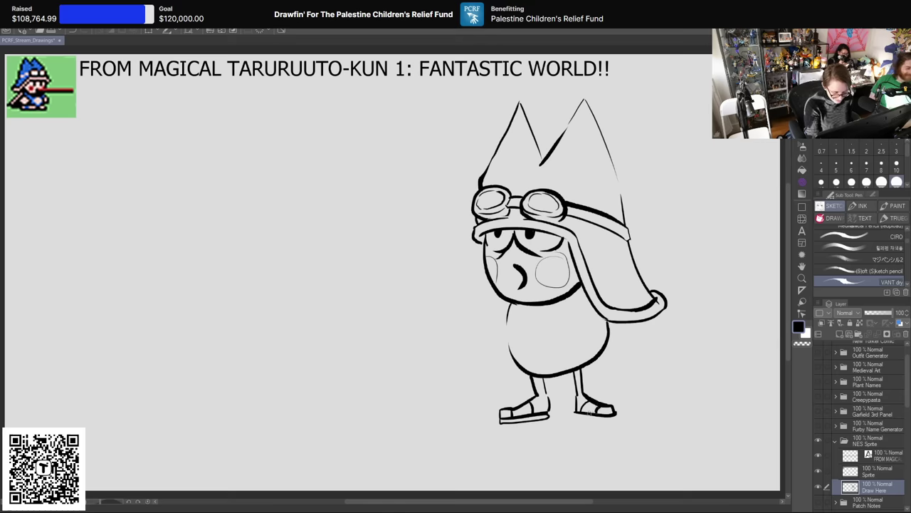
# Step: Replace the rear foot with a sandalled foot facing the same way as the front one, and tidy the body's lower outline
pyautogui.press('e')
pyautogui.moveTo(578, 399); pyautogui.dragTo(602, 408)
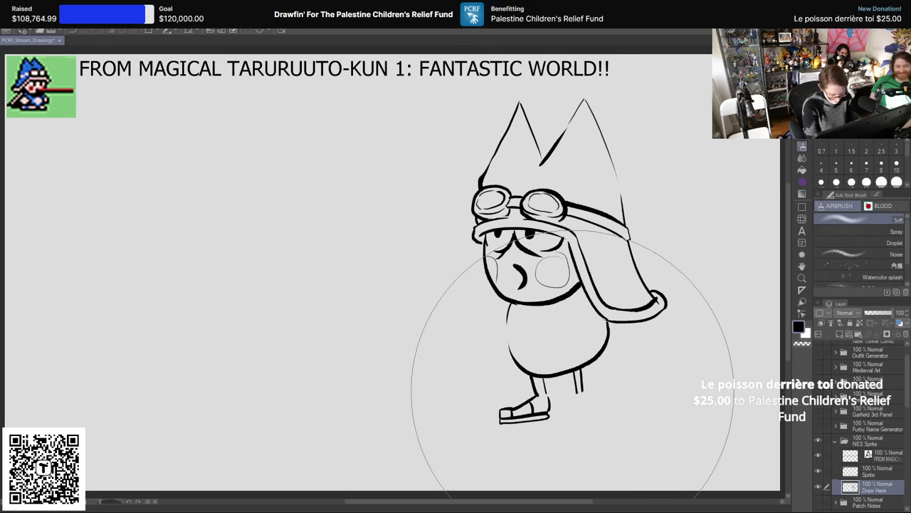
pyautogui.press('p')
pyautogui.moveTo(556, 413)
pyautogui.mouseDown()
pyautogui.moveTo(586, 412)
pyautogui.moveTo(584, 397)
pyautogui.mouseUp()
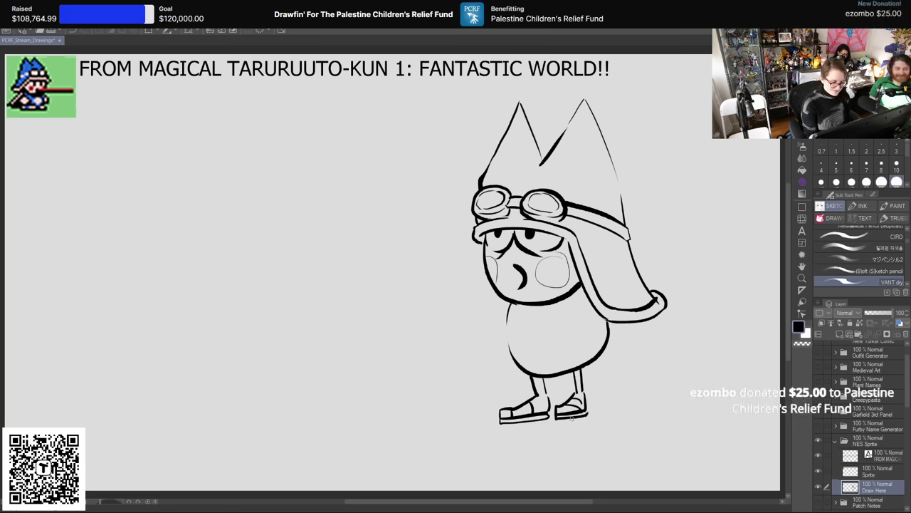
pyautogui.press('e')
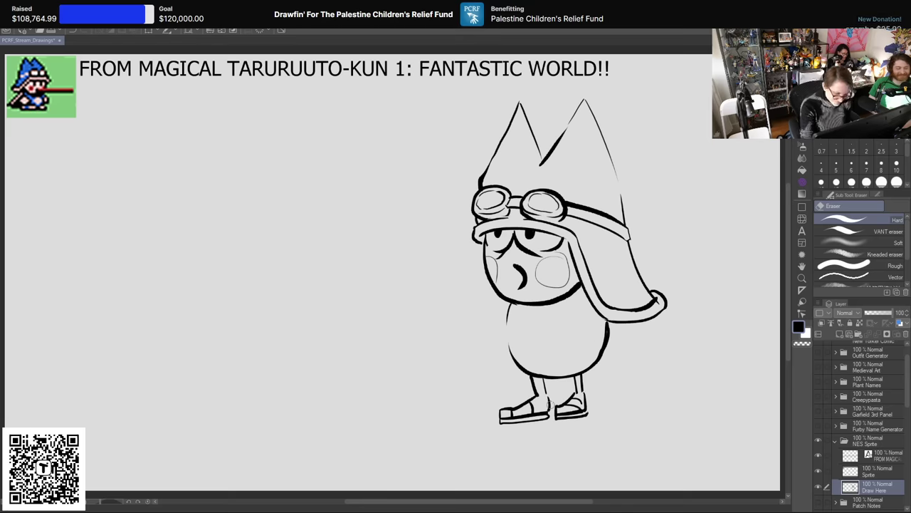
pyautogui.press('p')
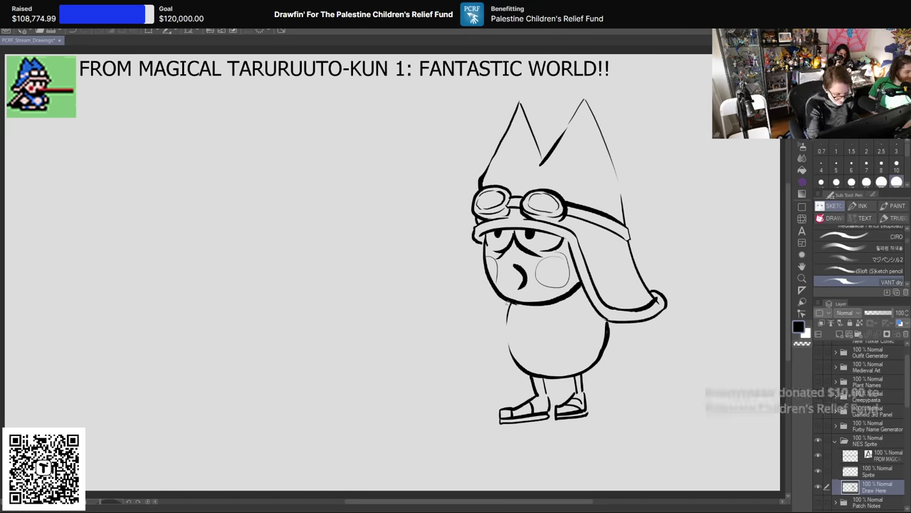
# Step: Draw two short arms ending in large round fists, and erase the body outline inside the rear fist
pyautogui.moveTo(489, 316)
pyautogui.mouseDown()
pyautogui.moveTo(481, 323)
pyautogui.moveTo(496, 343)
pyautogui.moveTo(469, 354)
pyautogui.mouseUp()
pyautogui.press('e')
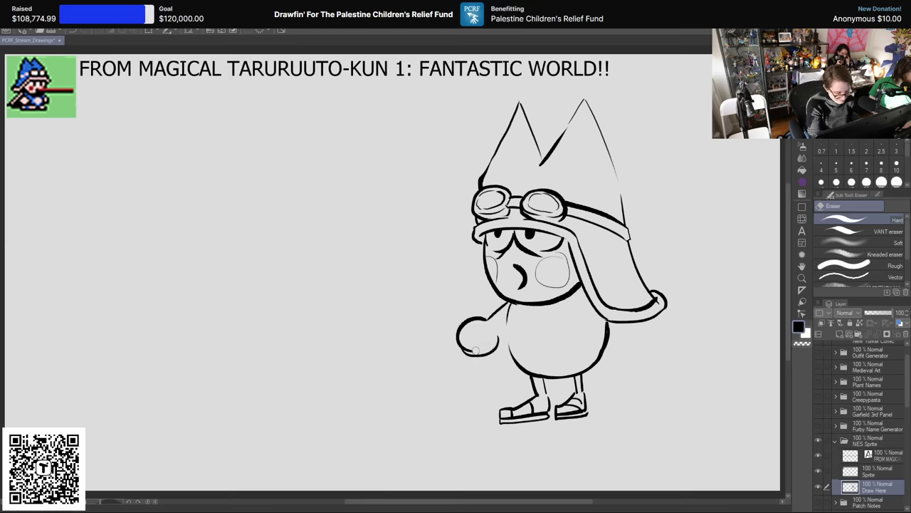
pyautogui.press('p')
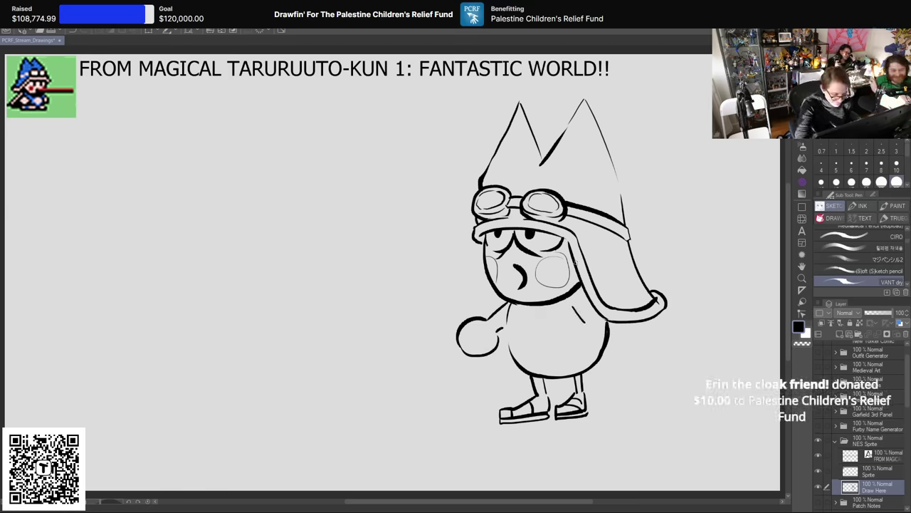
pyautogui.moveTo(585, 325); pyautogui.dragTo(623, 319)
pyautogui.press('e')
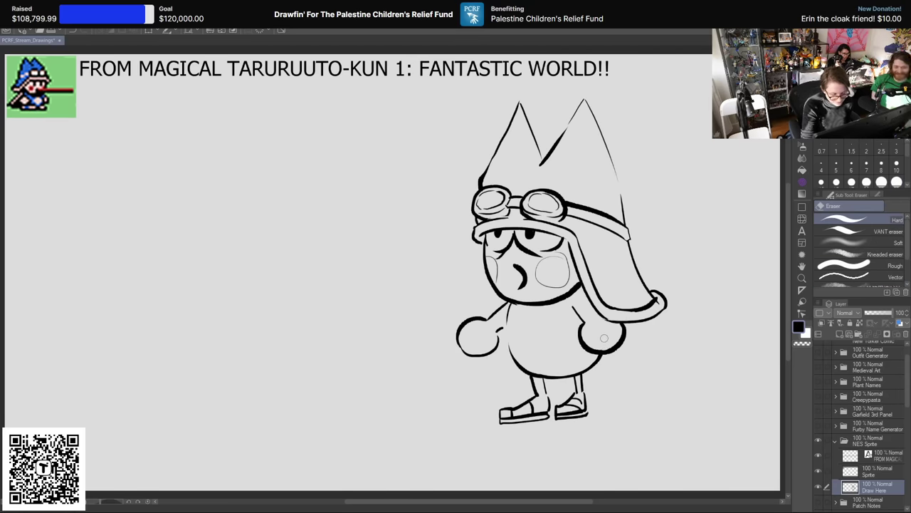
# Step: Draw short hair strokes on both forearms and a dashed oval of hair around the belly
pyautogui.press('p')
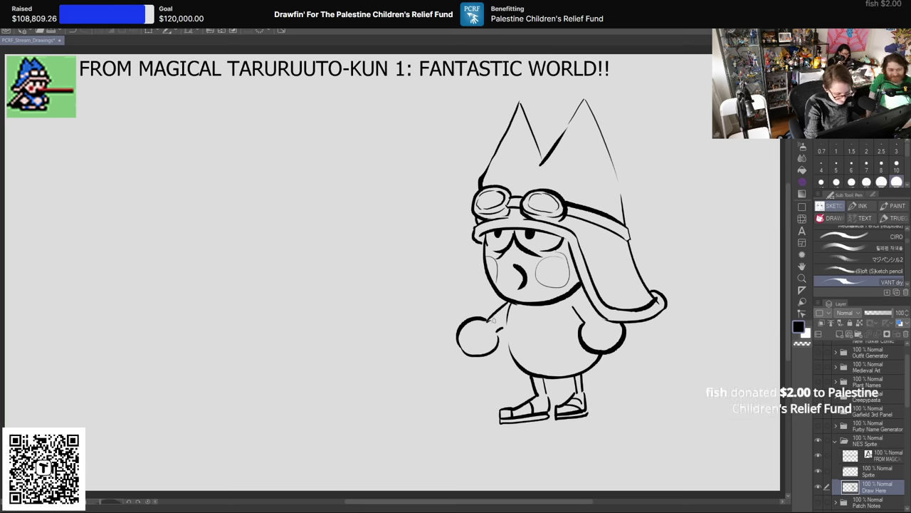
pyautogui.moveTo(587, 318); pyautogui.dragTo(593, 325)
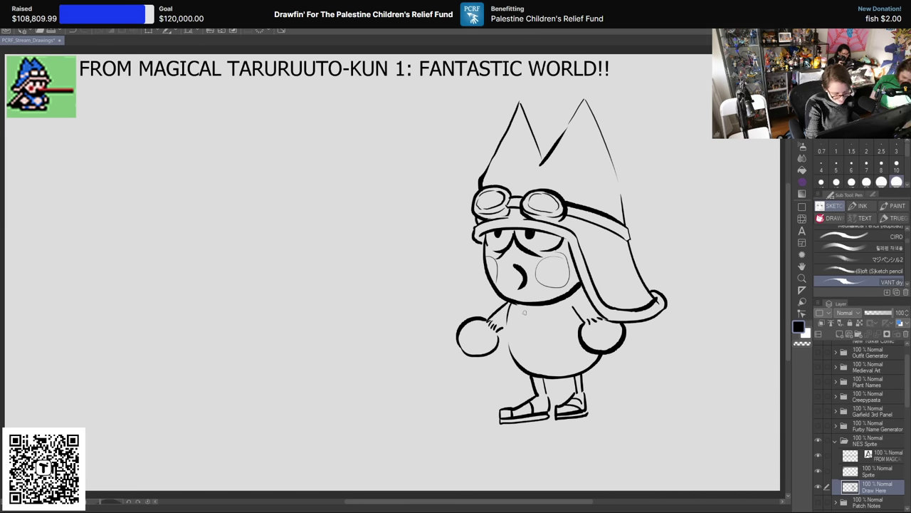
pyautogui.moveTo(524, 312)
pyautogui.mouseDown()
pyautogui.moveTo(517, 338)
pyautogui.moveTo(558, 307)
pyautogui.moveTo(566, 336)
pyautogui.mouseUp()
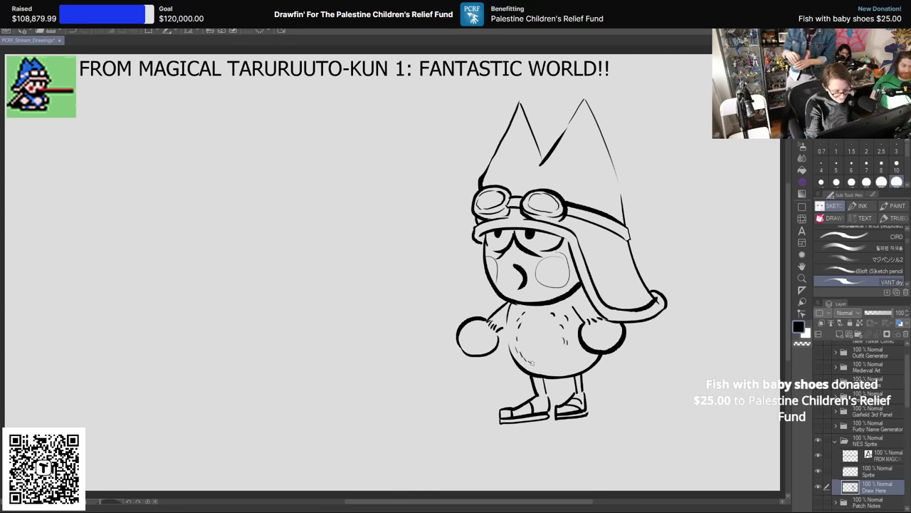
pyautogui.moveTo(566, 359); pyautogui.dragTo(565, 331)
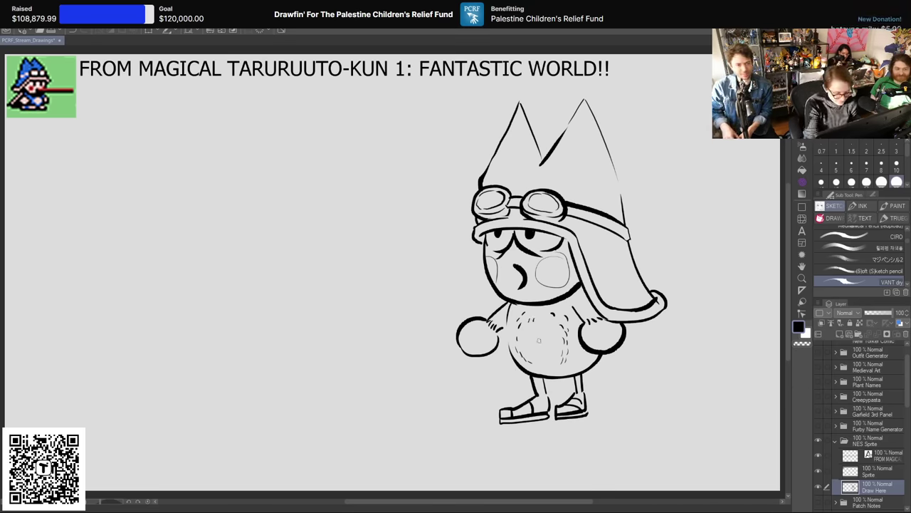
# Step: Erase the stray mark on the belly and add more short hair strokes along the arms, shoulders and sides of the body
pyautogui.press('e')
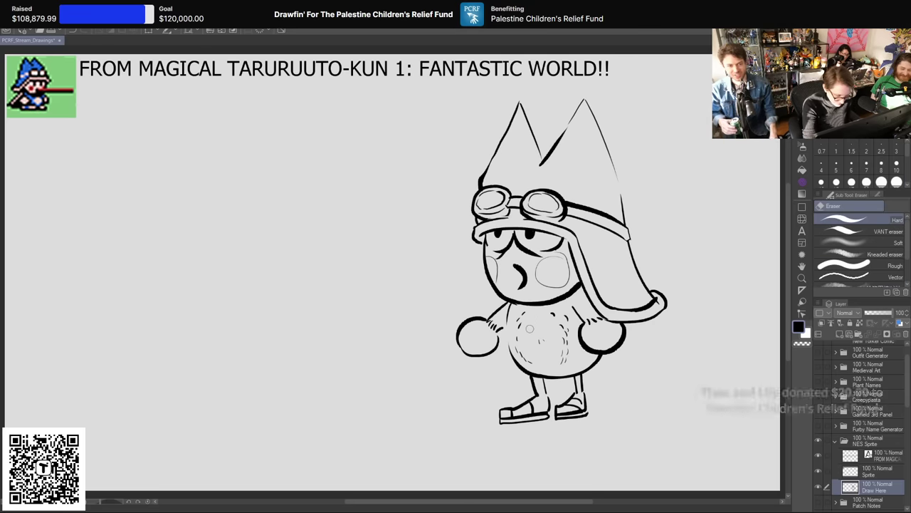
pyautogui.press('p')
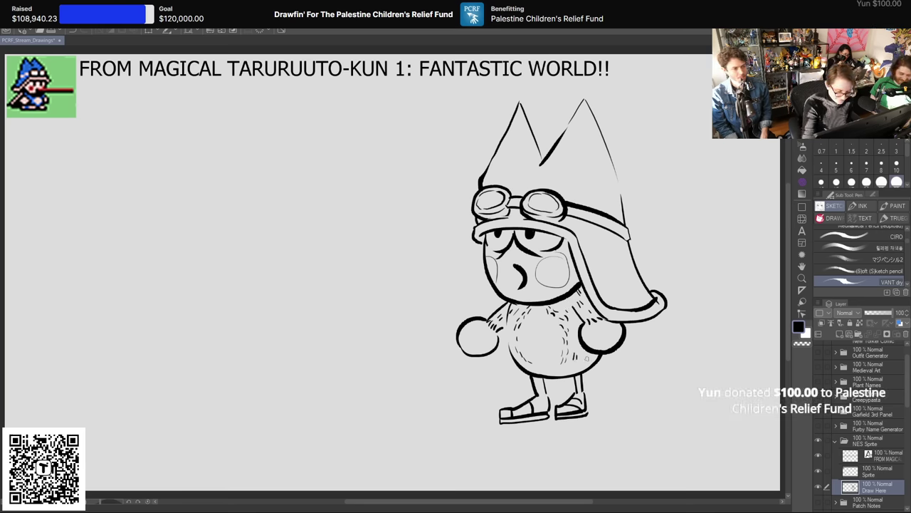
pyautogui.moveTo(513, 355)
pyautogui.mouseDown()
pyautogui.moveTo(512, 364)
pyautogui.moveTo(504, 339)
pyautogui.mouseUp()
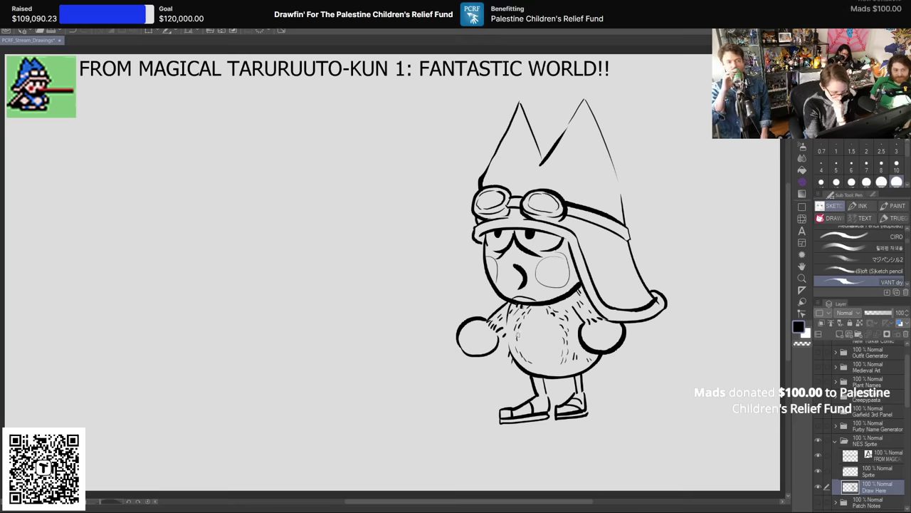
# Step: Draw a small curled navel low on the belly and a short curved crease where the hat's two points meet
pyautogui.moveTo(581, 332); pyautogui.dragTo(538, 355)
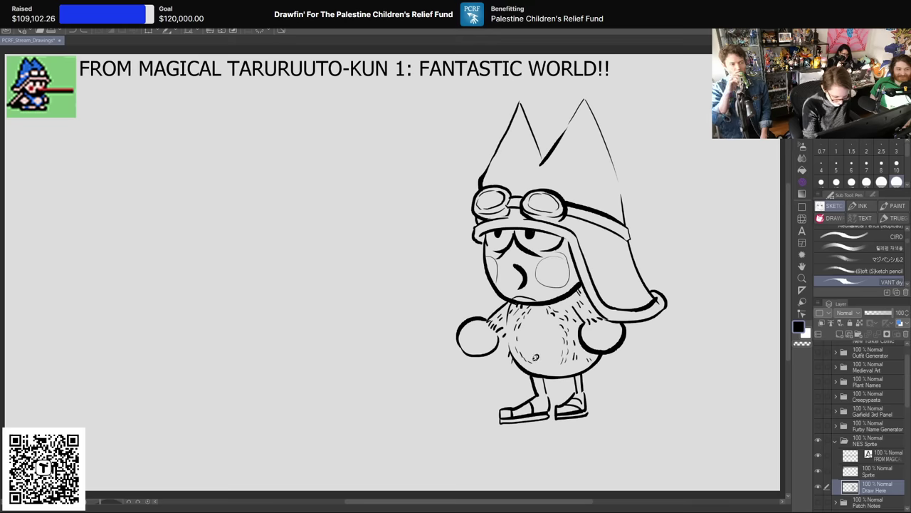
pyautogui.moveTo(539, 350); pyautogui.dragTo(538, 357)
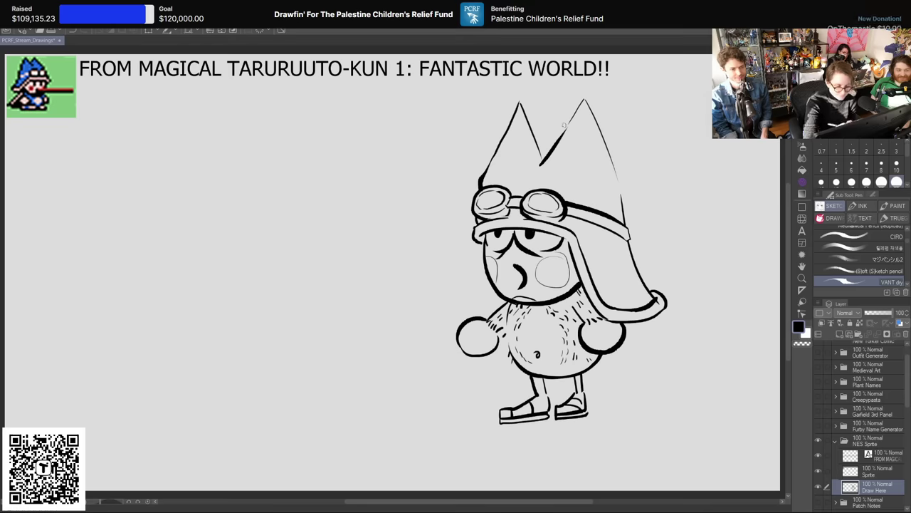
pyautogui.moveTo(539, 163); pyautogui.dragTo(517, 167)
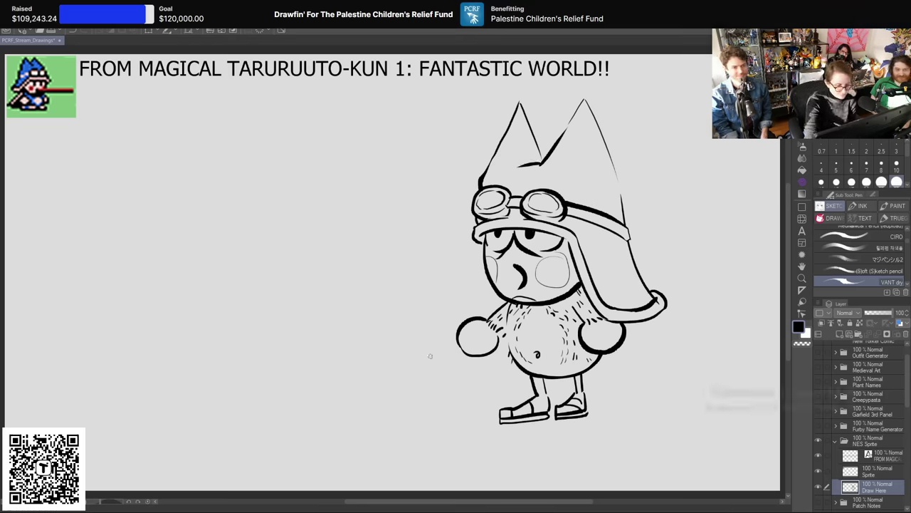
# Step: Move the character drawing slightly down and toward the canvas center, and rotate it a few degrees clockwise
pyautogui.press('k')
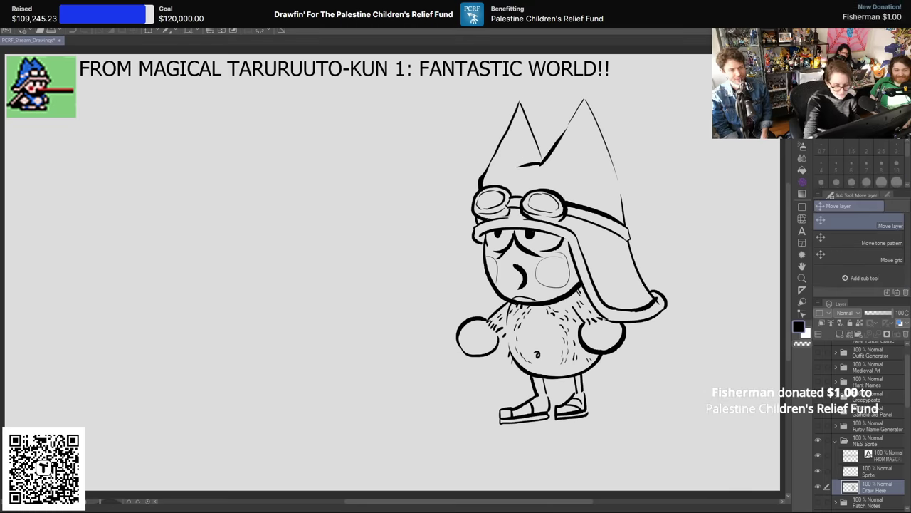
pyautogui.moveTo(594, 308); pyautogui.dragTo(584, 333)
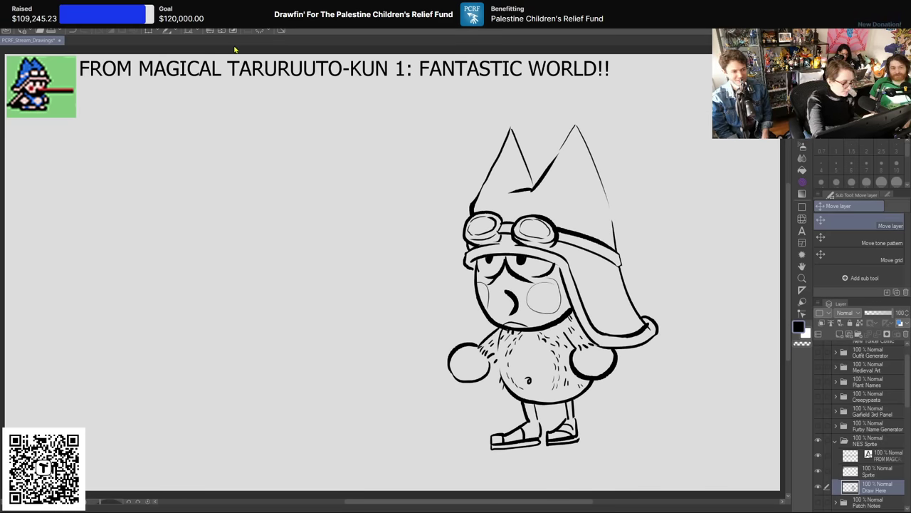
pyautogui.click(150, 31)
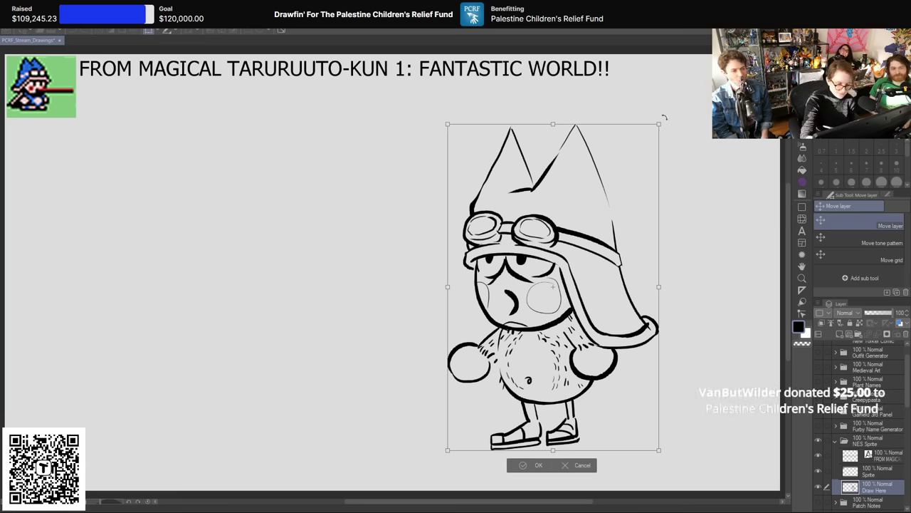
pyautogui.moveTo(663, 111); pyautogui.dragTo(681, 131)
pyautogui.press('Return')
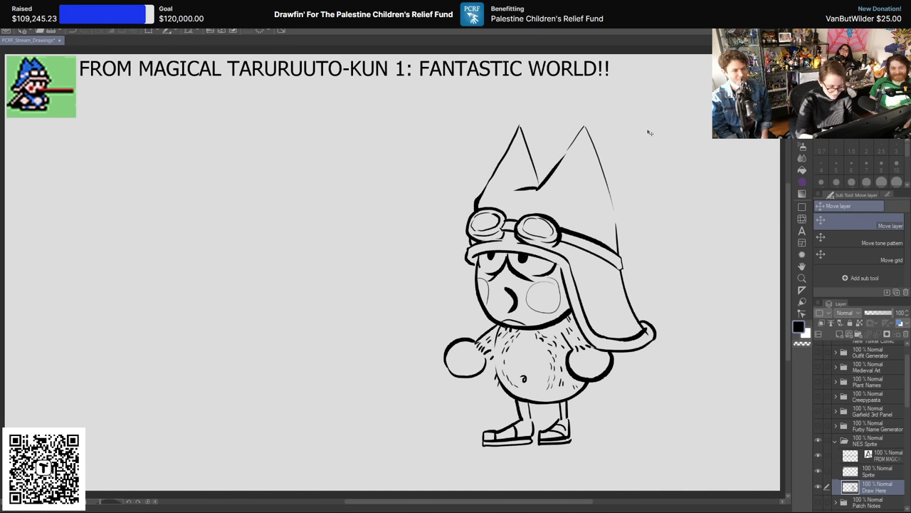
# Step: Undo the small trial mark below the feet and shift the character drawing right to free space in front of its face
pyautogui.press('p')
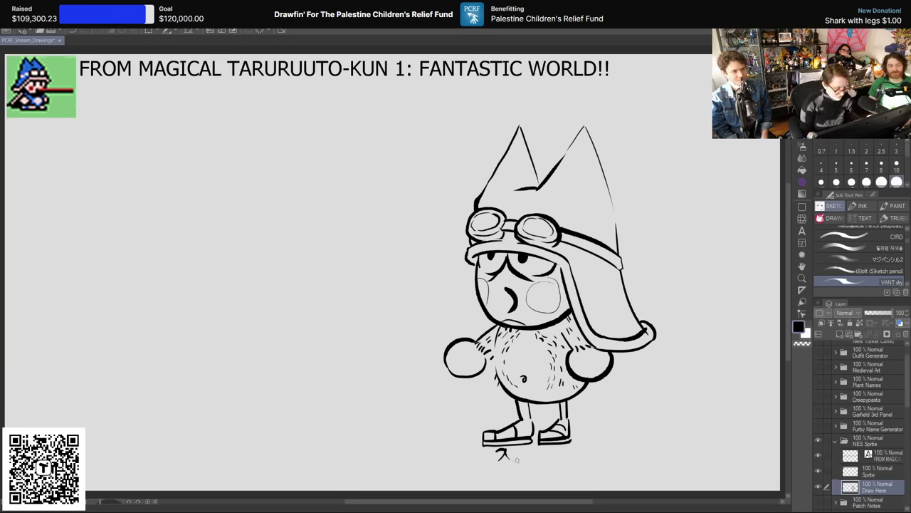
pyautogui.hotkey('ctrl', 'z')
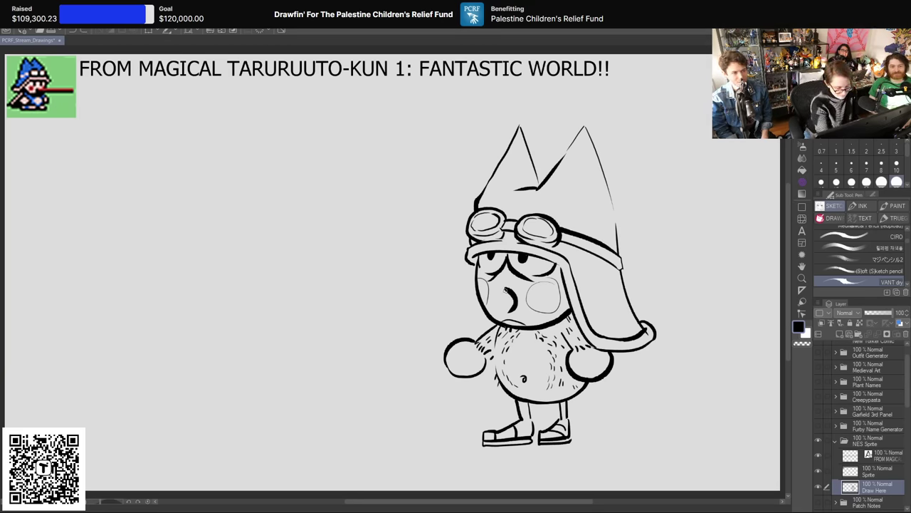
pyautogui.press('k')
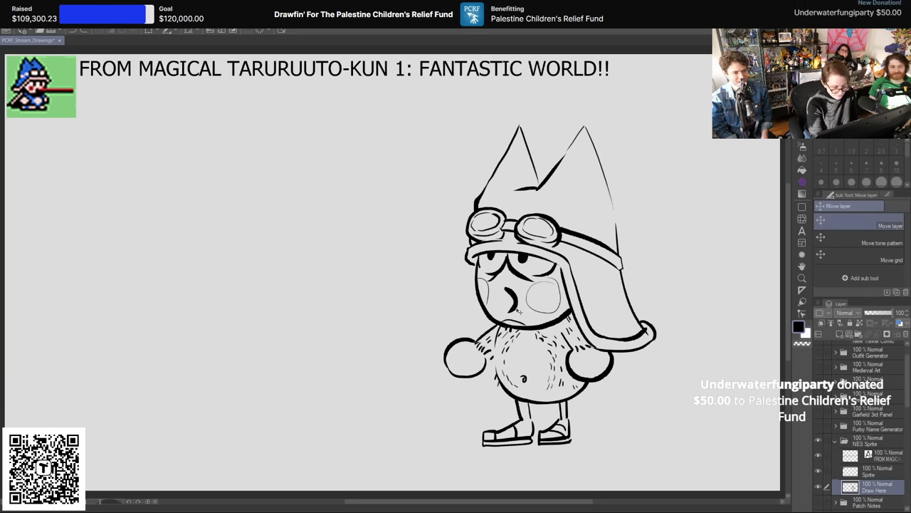
pyautogui.moveTo(519, 310); pyautogui.dragTo(578, 307)
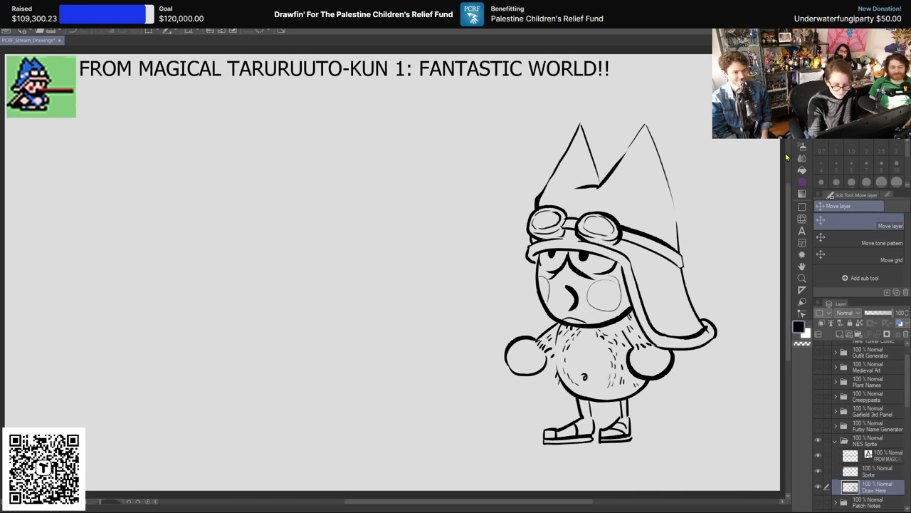
# Step: Add hairs under the belly, and draw a long straight tongue from the mouth across the canvas, erasing the face lines that cross it
pyautogui.press('p')
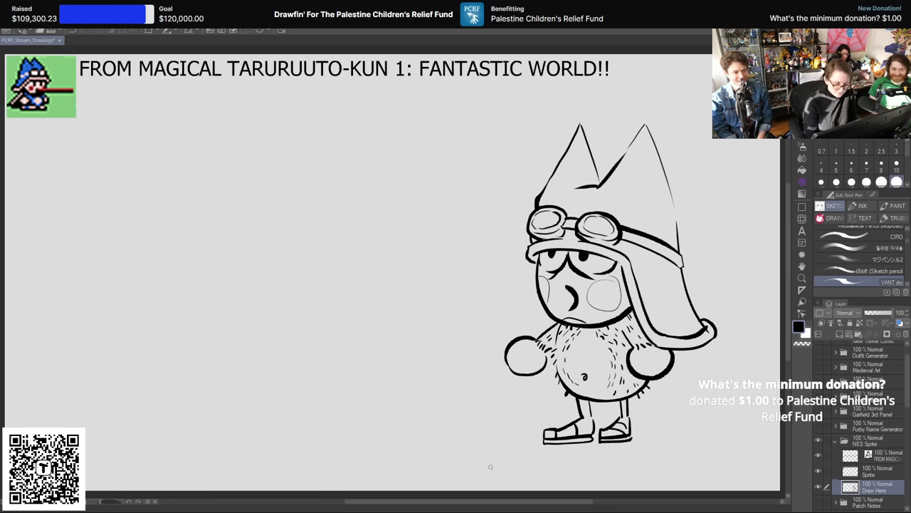
pyautogui.moveTo(563, 286)
pyautogui.mouseDown()
pyautogui.moveTo(131, 305)
pyautogui.moveTo(577, 302)
pyautogui.mouseUp()
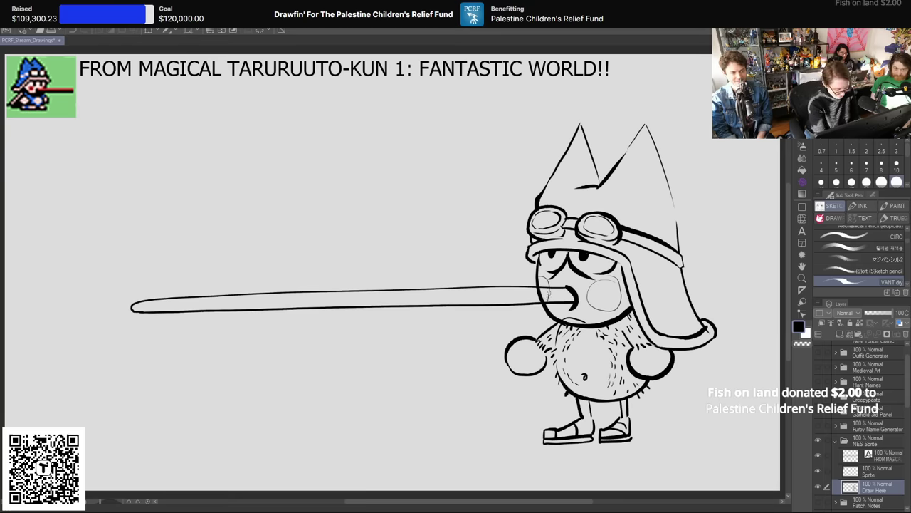
pyautogui.press('e')
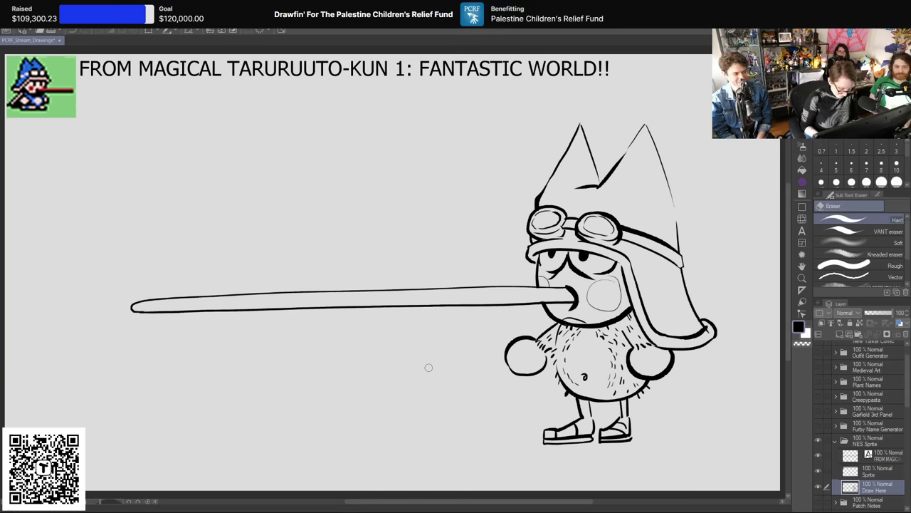
pyautogui.press('p')
pyautogui.moveTo(153, 306); pyautogui.dragTo(190, 301)
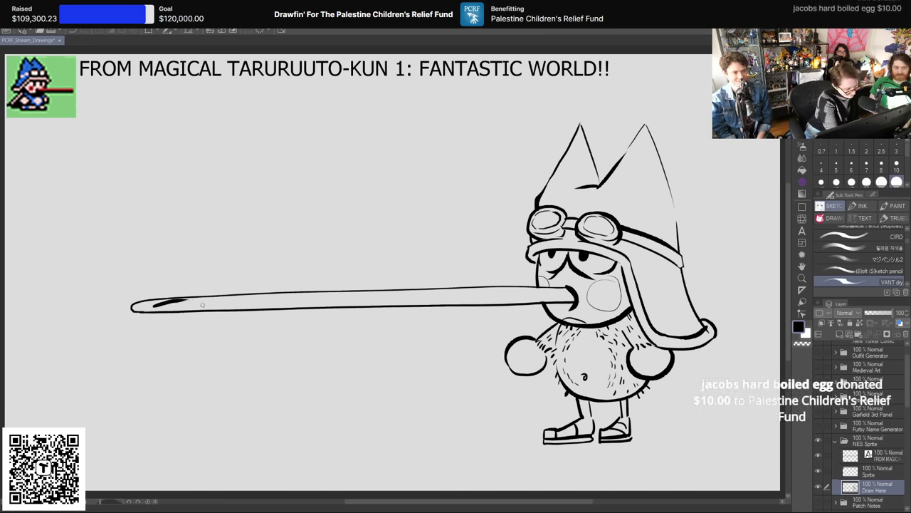
pyautogui.hotkey('ctrl', 'z')
# Step: Erase the end of the tongue and redraw it as a rounded tip curling downward, cleaning up the joining lines
pyautogui.press('e')
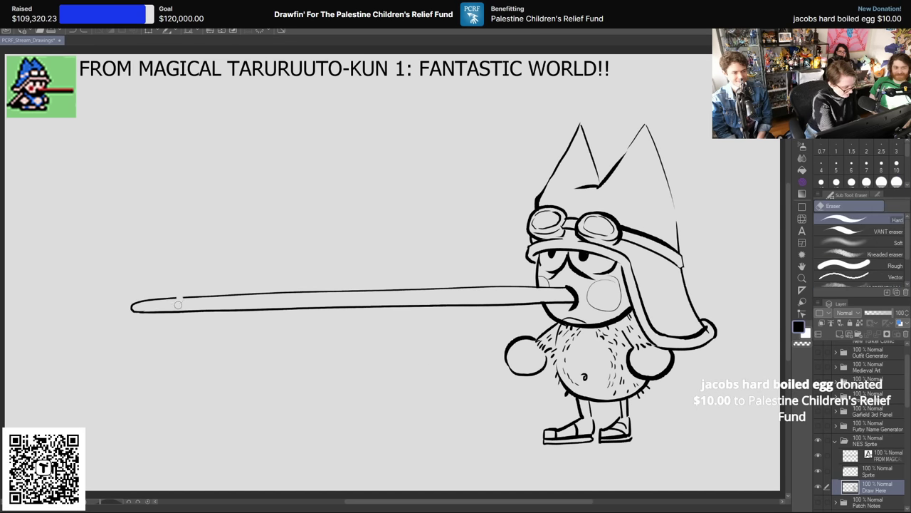
pyautogui.moveTo(172, 300)
pyautogui.mouseDown()
pyautogui.moveTo(132, 309)
pyautogui.moveTo(168, 311)
pyautogui.mouseUp()
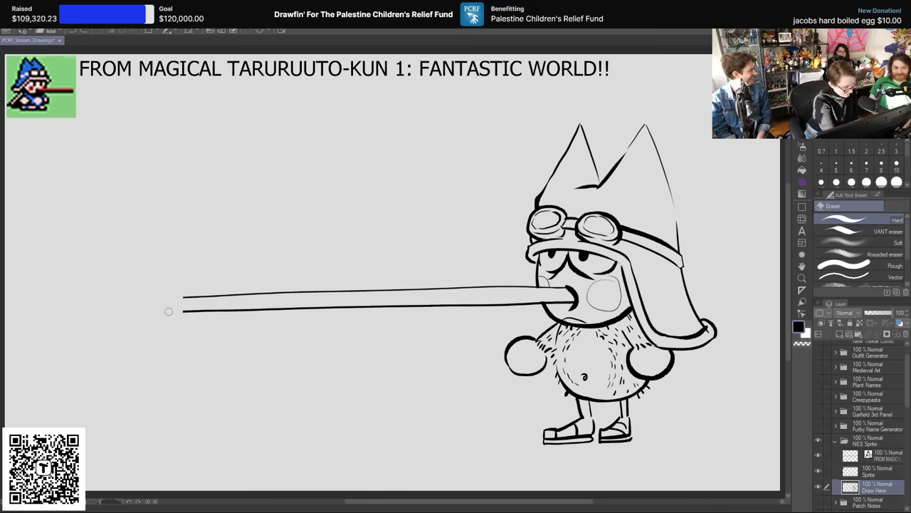
pyautogui.press('p')
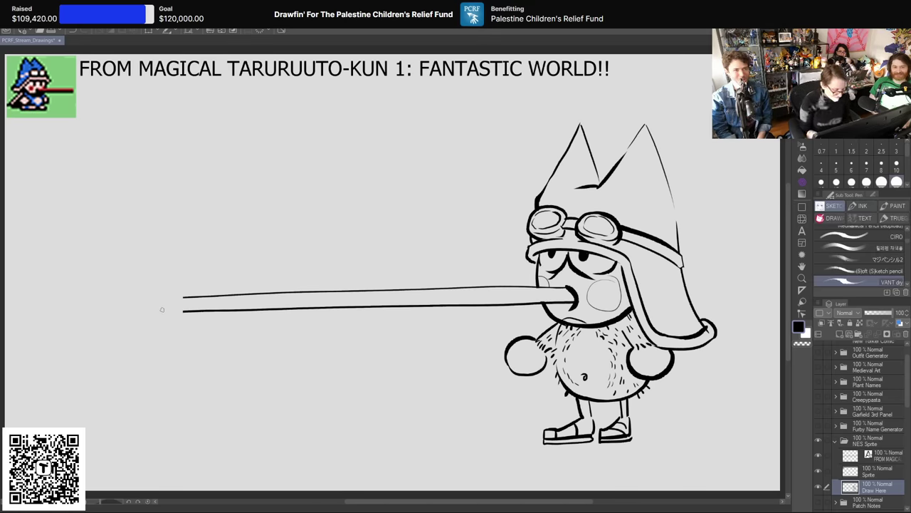
pyautogui.moveTo(183, 298)
pyautogui.mouseDown()
pyautogui.moveTo(157, 311)
pyautogui.moveTo(160, 318)
pyautogui.moveTo(194, 311)
pyautogui.mouseUp()
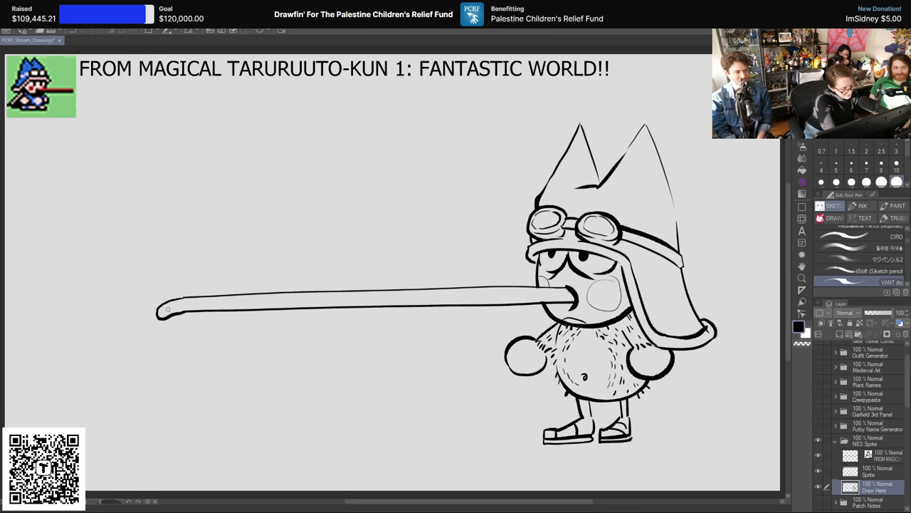
pyautogui.press('e')
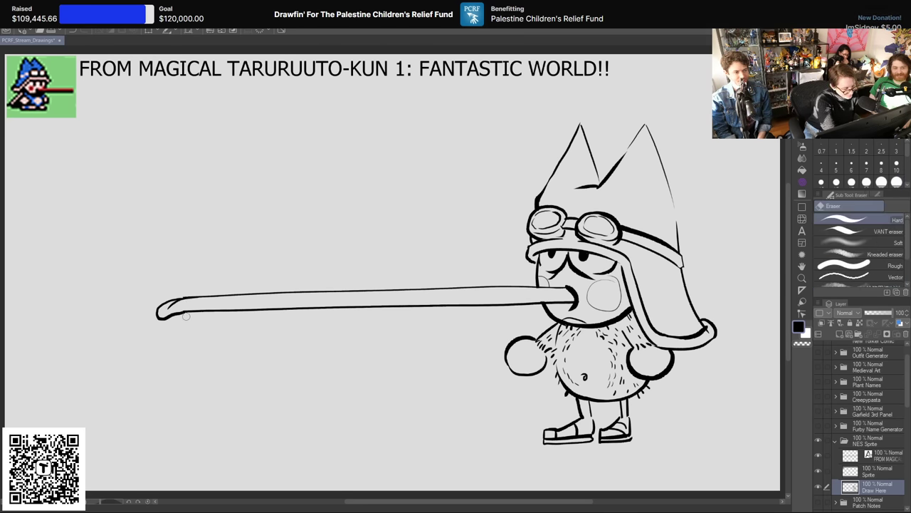
# Step: Fill the mouth opening around the tongue with black and erase a small white highlight inside it
pyautogui.press('p')
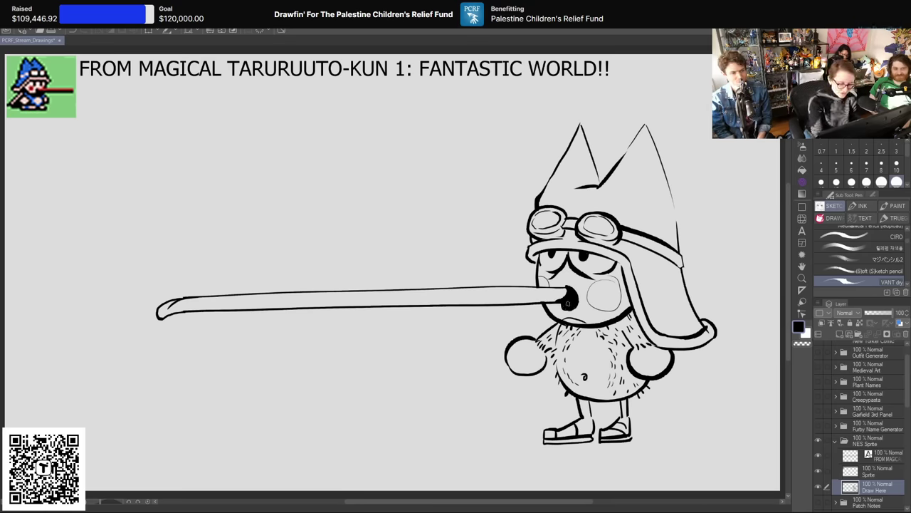
pyautogui.press('e')
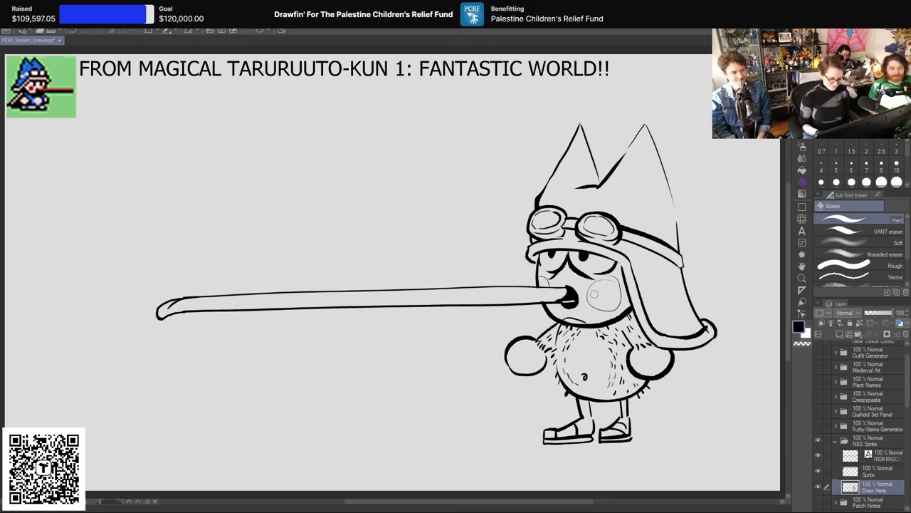
# Step: Draw thin fold lines down both hat points and the side flap, and extend the crease between the points
pyautogui.press('p')
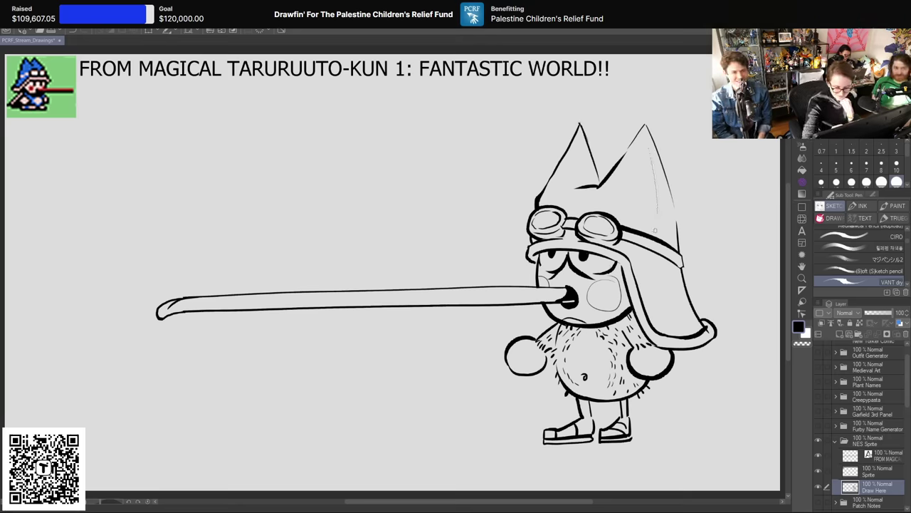
pyautogui.moveTo(670, 290); pyautogui.dragTo(688, 330)
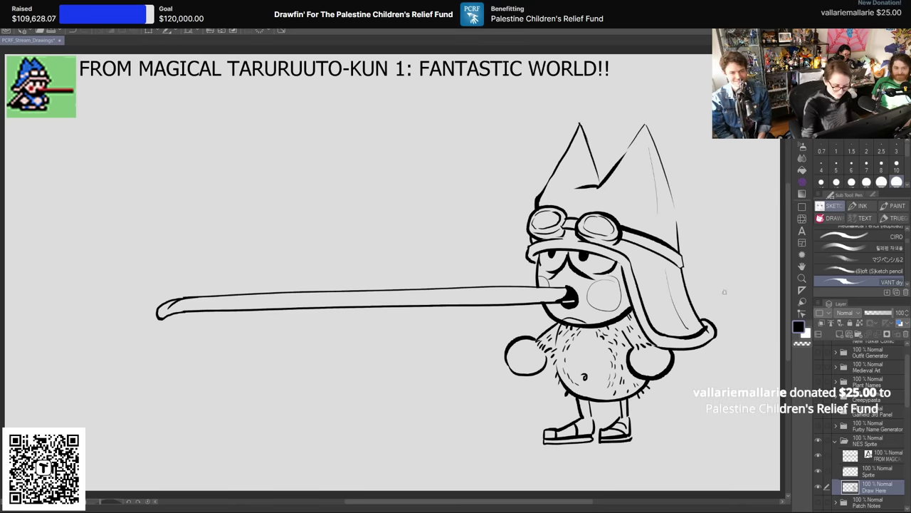
pyautogui.press('e')
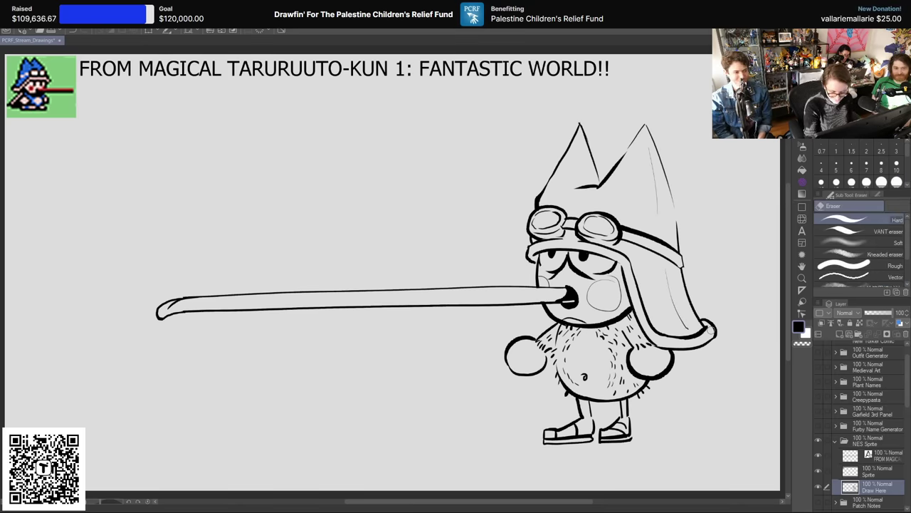
pyautogui.press('p')
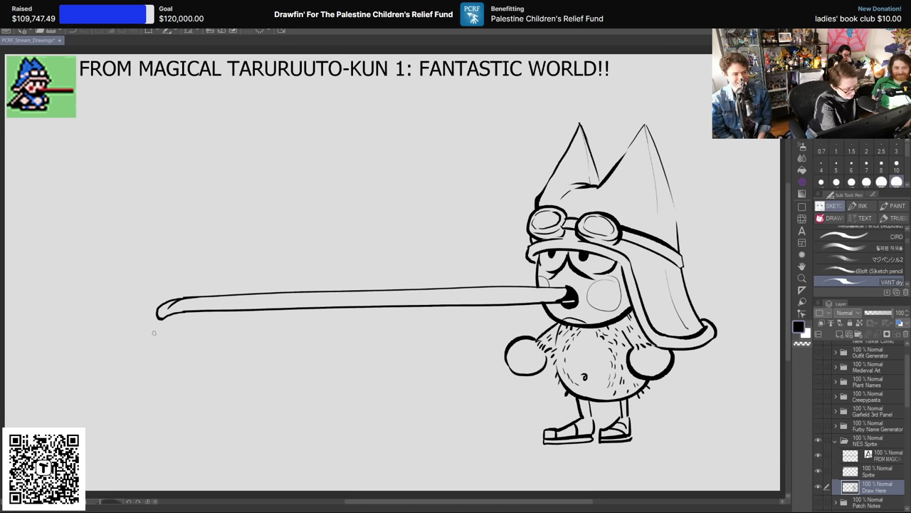
# Step: Draw a small plate heaped with food under the tongue's tip and erase the lines overlapping where they touch
pyautogui.moveTo(125, 331)
pyautogui.mouseDown()
pyautogui.moveTo(163, 329)
pyautogui.moveTo(135, 335)
pyautogui.moveTo(175, 339)
pyautogui.moveTo(149, 320)
pyautogui.mouseUp()
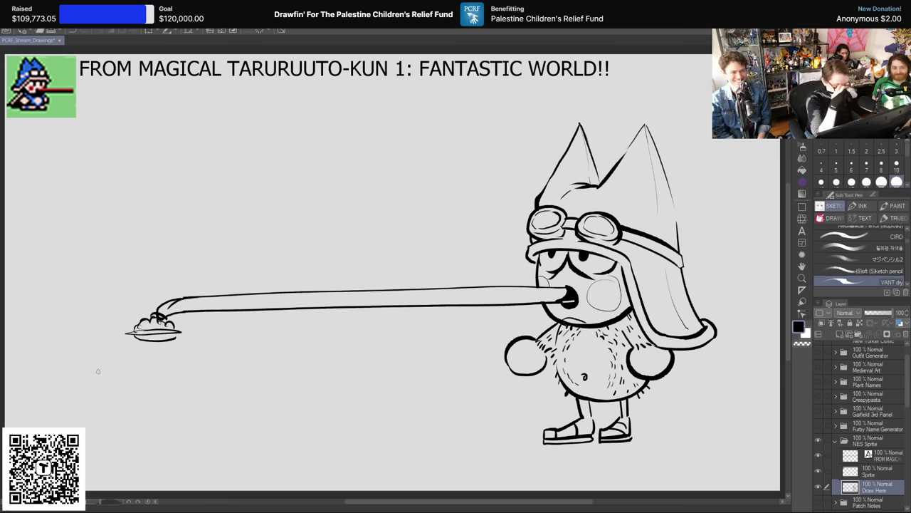
pyautogui.press('e')
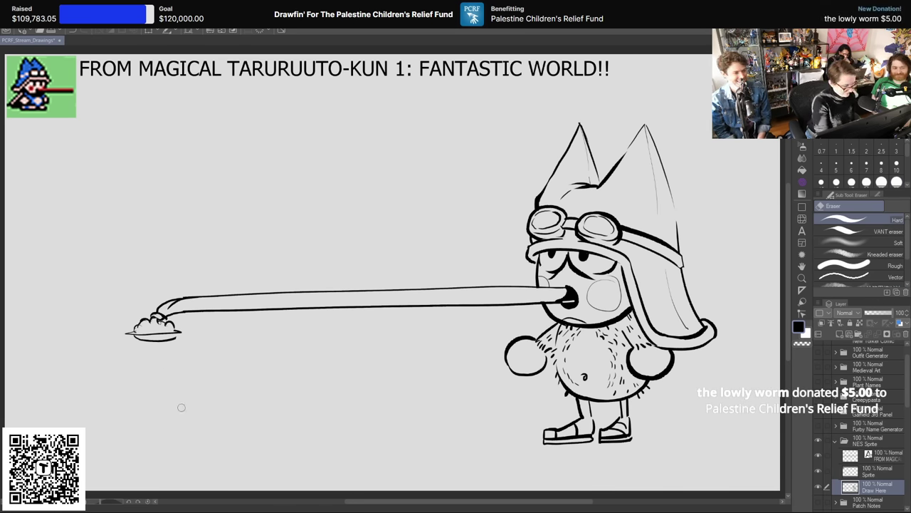
# Step: Draw a table beneath the food plate with a thin-edged tabletop, a lower rim, a vertical leg and a flat base
pyautogui.press('p')
pyautogui.moveTo(47, 351)
pyautogui.mouseDown()
pyautogui.moveTo(194, 344)
pyautogui.moveTo(213, 354)
pyautogui.moveTo(97, 360)
pyautogui.moveTo(44, 353)
pyautogui.mouseUp()
pyautogui.moveTo(199, 361)
pyautogui.mouseDown()
pyautogui.moveTo(77, 372)
pyautogui.moveTo(111, 435)
pyautogui.mouseUp()
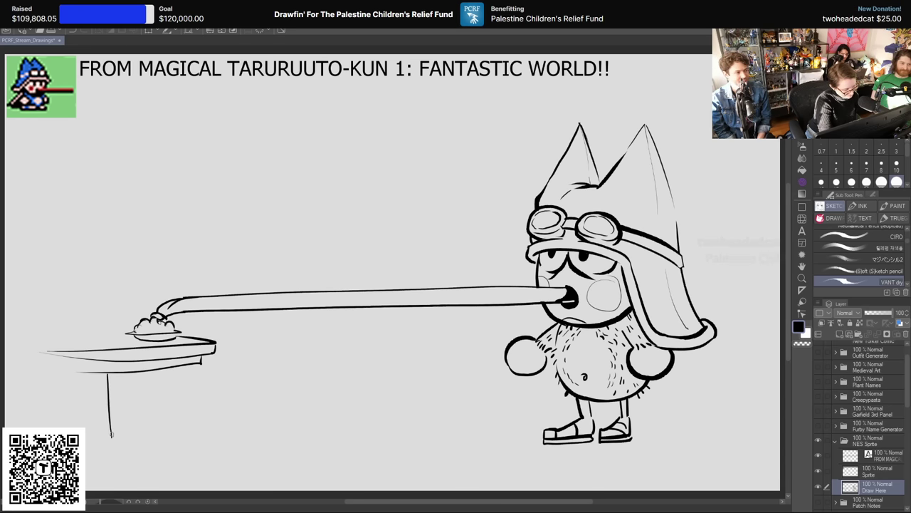
pyautogui.moveTo(168, 438); pyautogui.dragTo(85, 441)
# Step: Add small curly lumps inside the heap of food on the plate to give it texture
pyautogui.press('e')
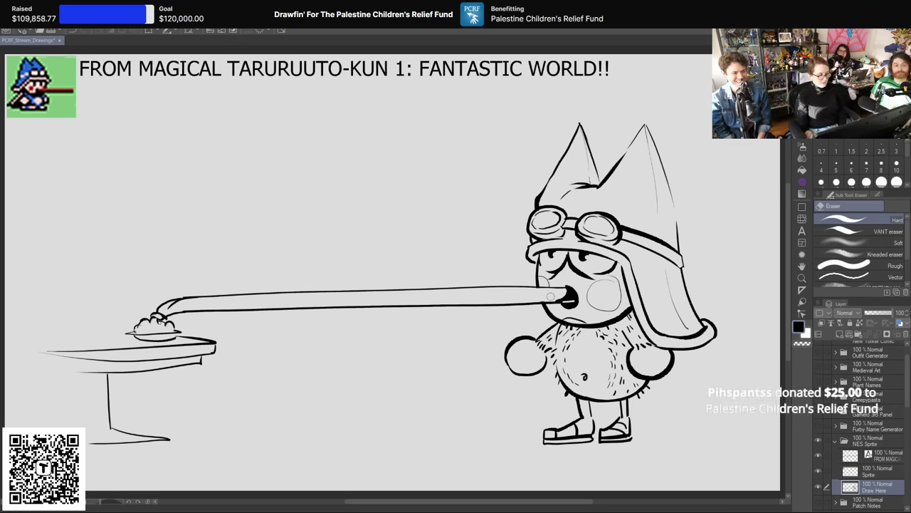
pyautogui.press('p')
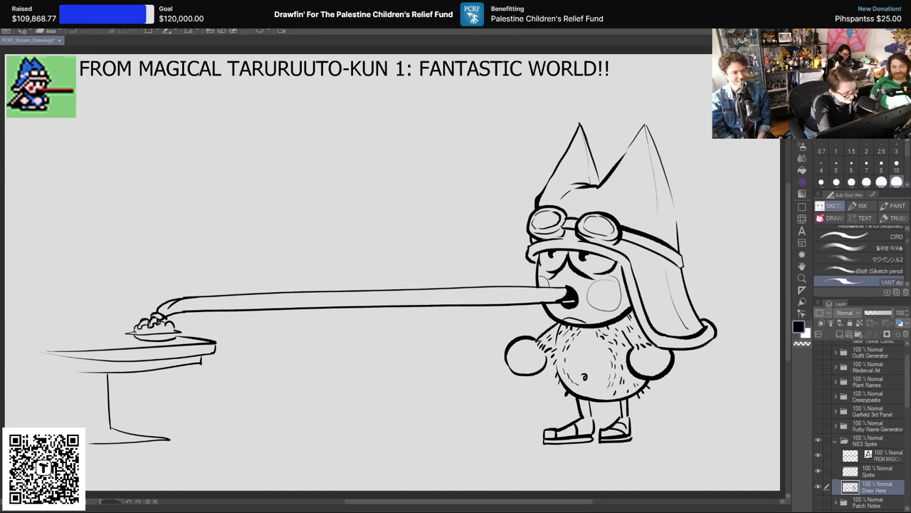
pyautogui.moveTo(154, 327)
pyautogui.mouseDown()
pyautogui.moveTo(164, 331)
pyautogui.moveTo(154, 328)
pyautogui.mouseUp()
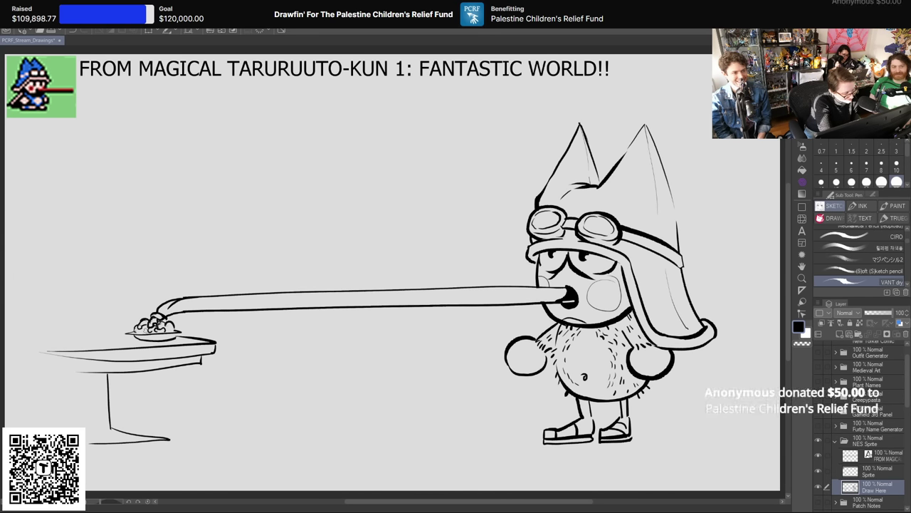
pyautogui.moveTo(169, 326); pyautogui.dragTo(173, 331)
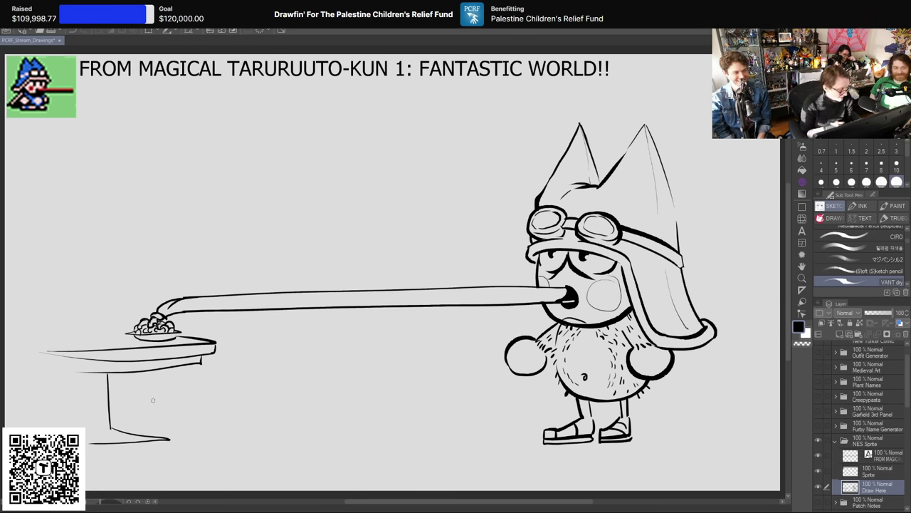
# Step: Erase the faded far ends of the tabletop lines and redraw the tabletop's lower edge longer toward the canvas edge
pyautogui.press('e')
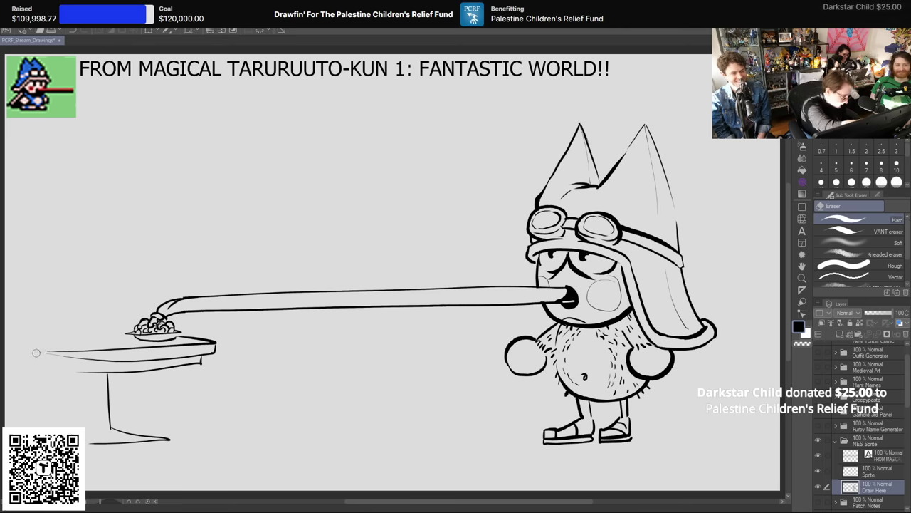
pyautogui.moveTo(90, 358); pyautogui.dragTo(81, 367)
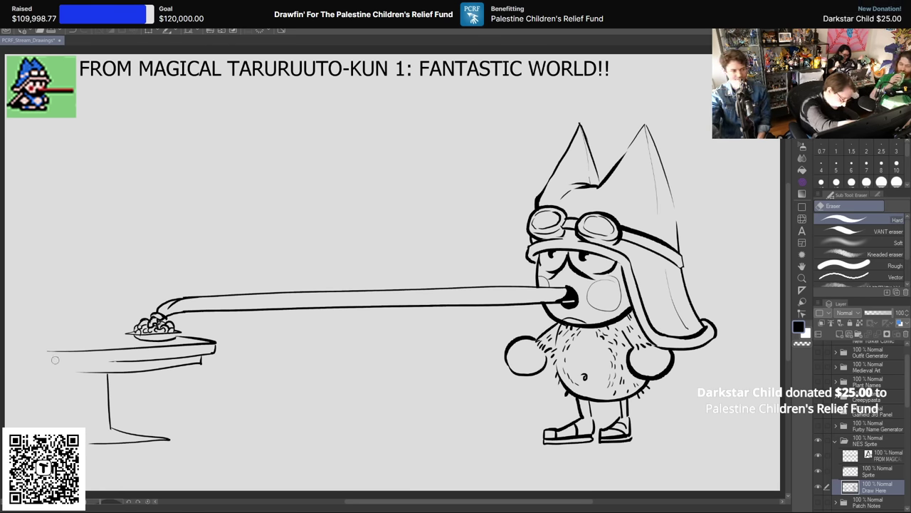
pyautogui.press('p')
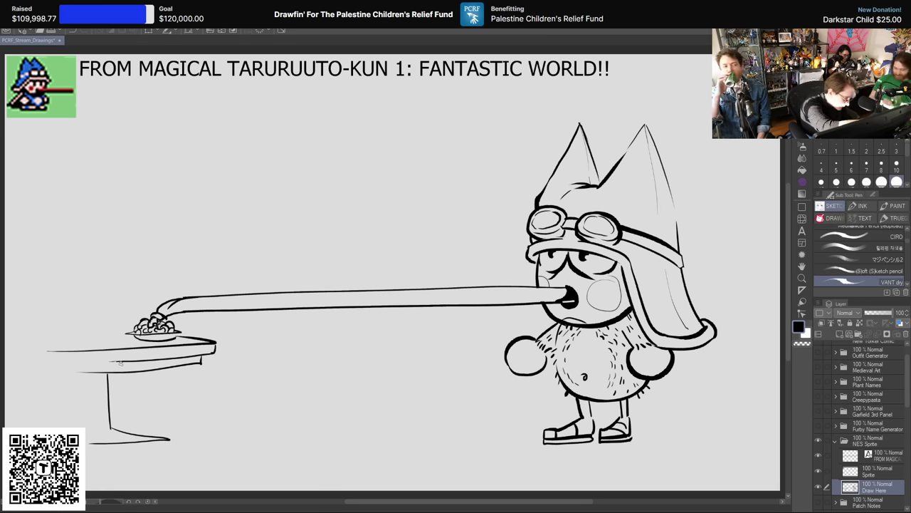
pyautogui.moveTo(15, 363)
pyautogui.mouseDown()
pyautogui.moveTo(93, 364)
pyautogui.moveTo(21, 363)
pyautogui.mouseUp()
pyautogui.hotkey('ctrl', 'z')
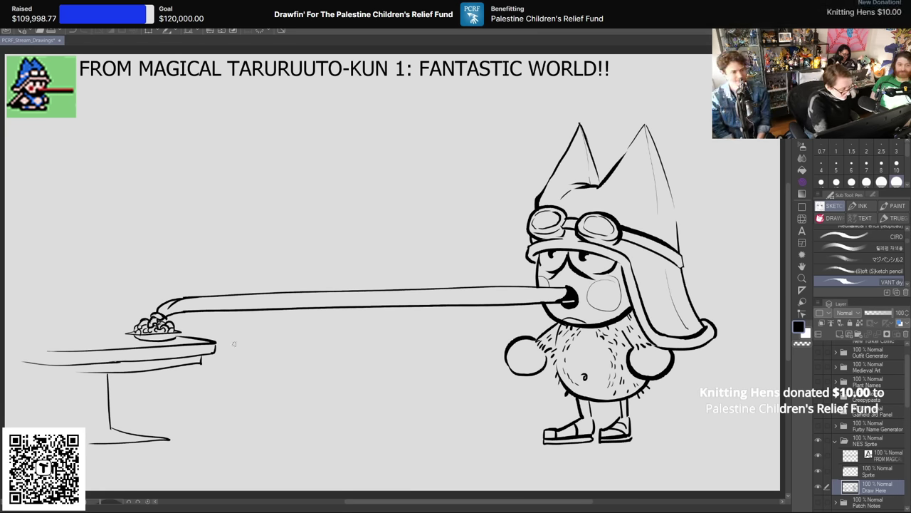
# Step: Redraw the line of the rim under the tabletop more cleanly and add a curved stroke beside the table leg
pyautogui.press('e')
pyautogui.moveTo(194, 368); pyautogui.dragTo(112, 372)
pyautogui.press('p')
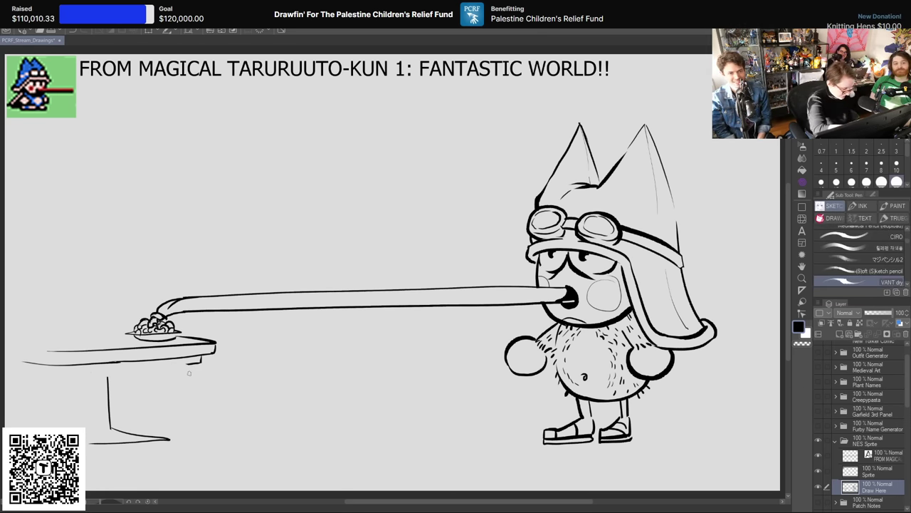
pyautogui.moveTo(186, 363); pyautogui.dragTo(79, 372)
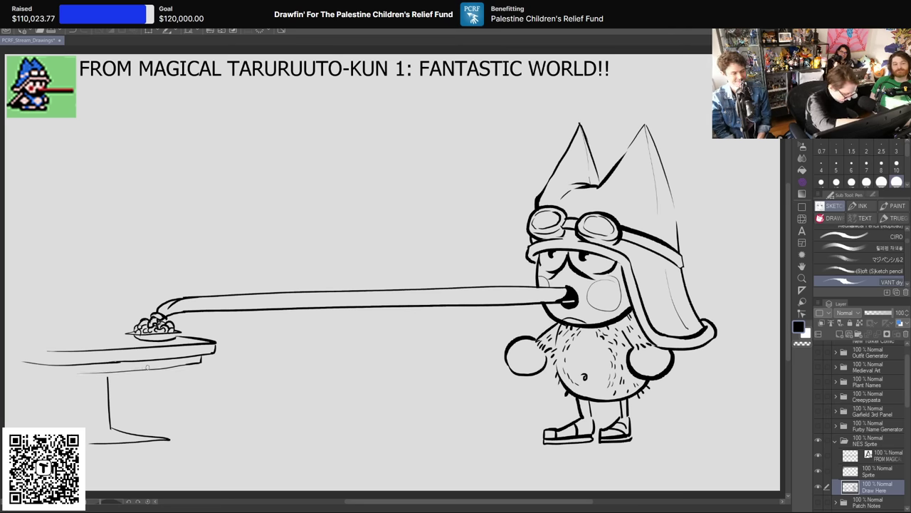
pyautogui.moveTo(107, 390); pyautogui.dragTo(69, 395)
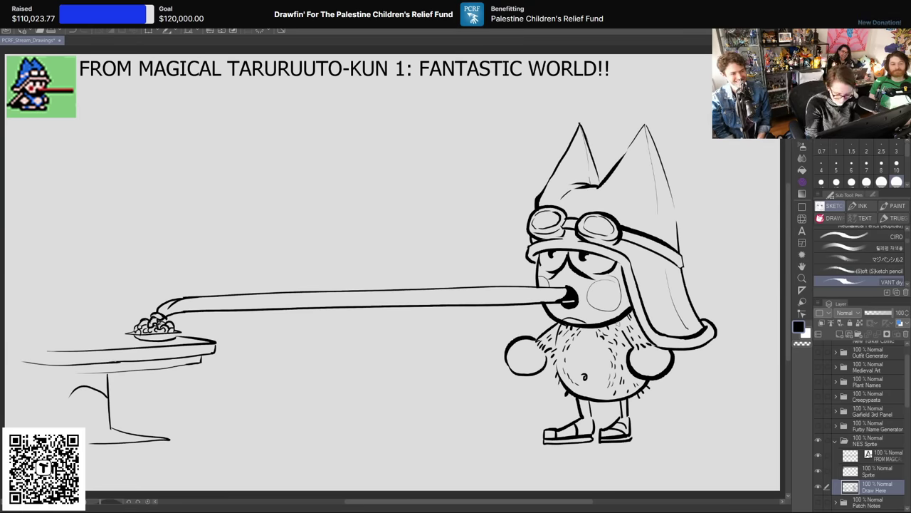
# Step: Thicken the line under the chin and fill the belly's lower edge with solid black shadow
pyautogui.moveTo(633, 310)
pyautogui.mouseDown()
pyautogui.moveTo(592, 337)
pyautogui.moveTo(583, 331)
pyautogui.mouseUp()
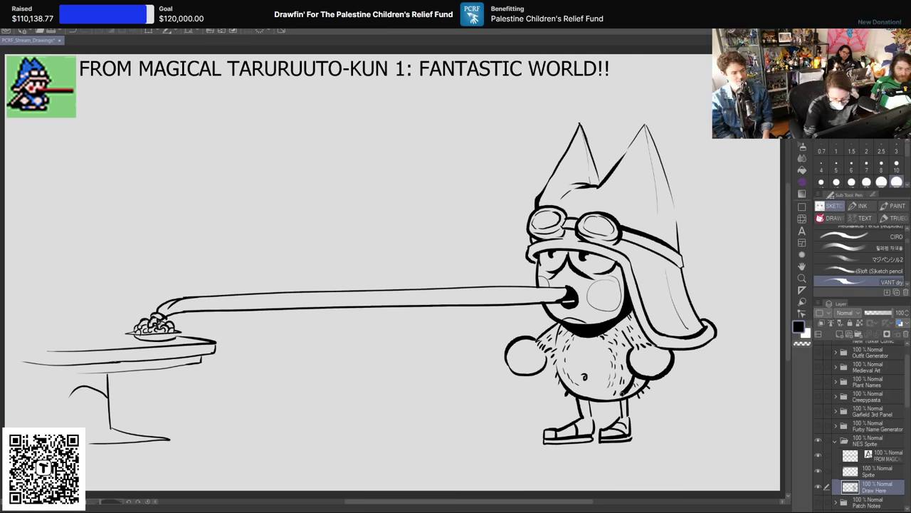
pyautogui.moveTo(621, 396); pyautogui.dragTo(636, 387)
pyautogui.moveTo(631, 391); pyautogui.dragTo(643, 379)
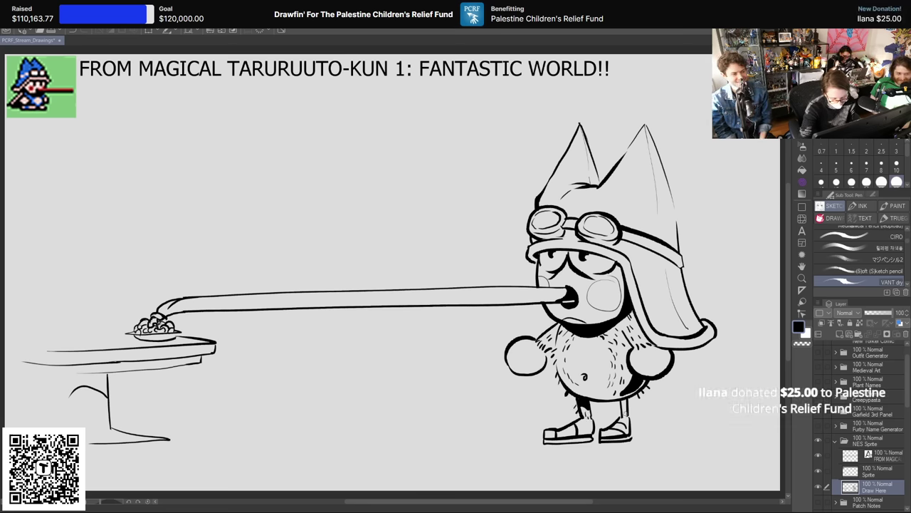
# Step: Add black shading and short hairs to both legs and touch up the lines around the sandals
pyautogui.moveTo(628, 404)
pyautogui.mouseDown()
pyautogui.moveTo(625, 414)
pyautogui.moveTo(623, 406)
pyautogui.mouseUp()
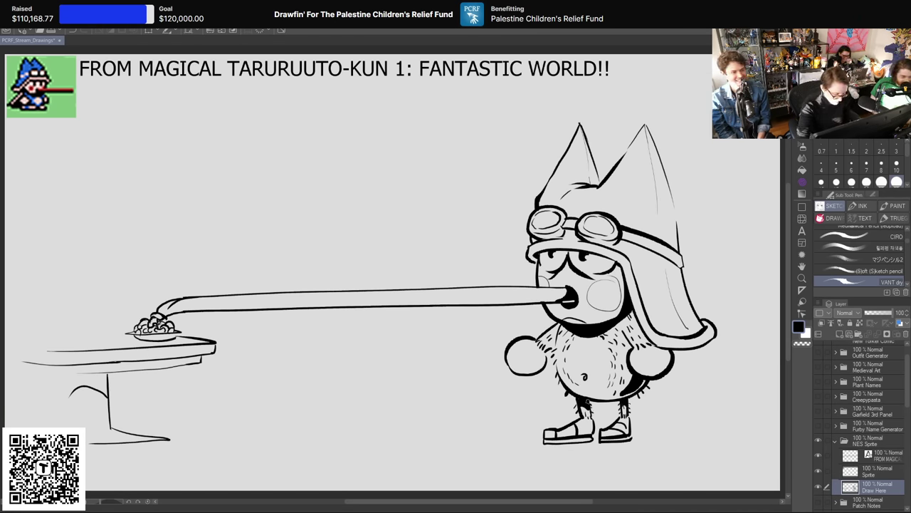
pyautogui.press('e')
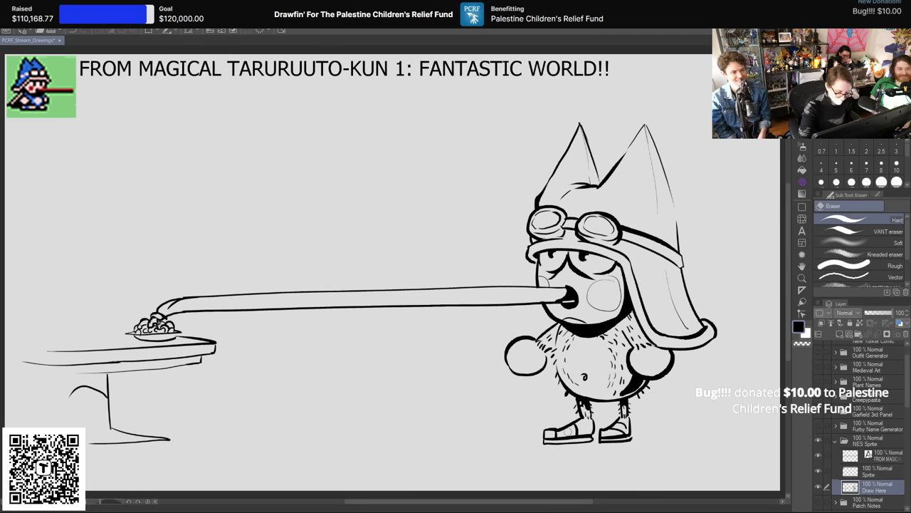
pyautogui.press('p')
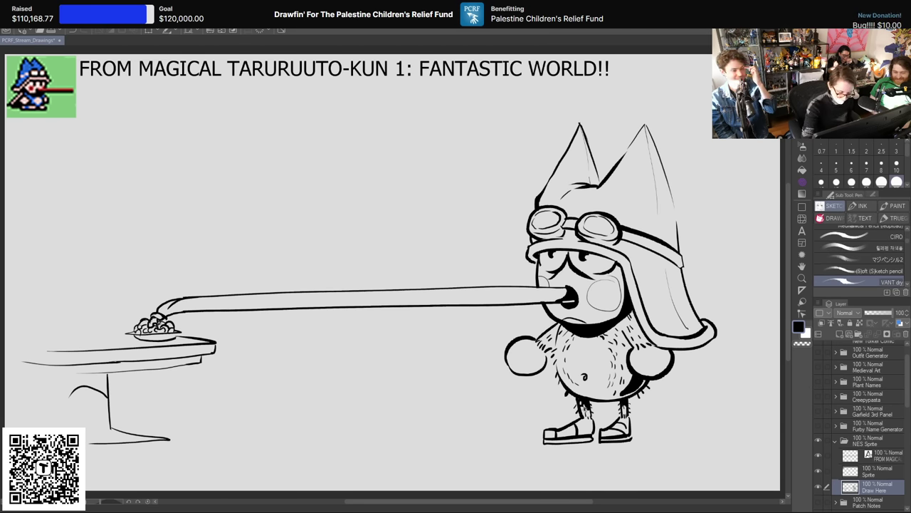
pyautogui.press('e')
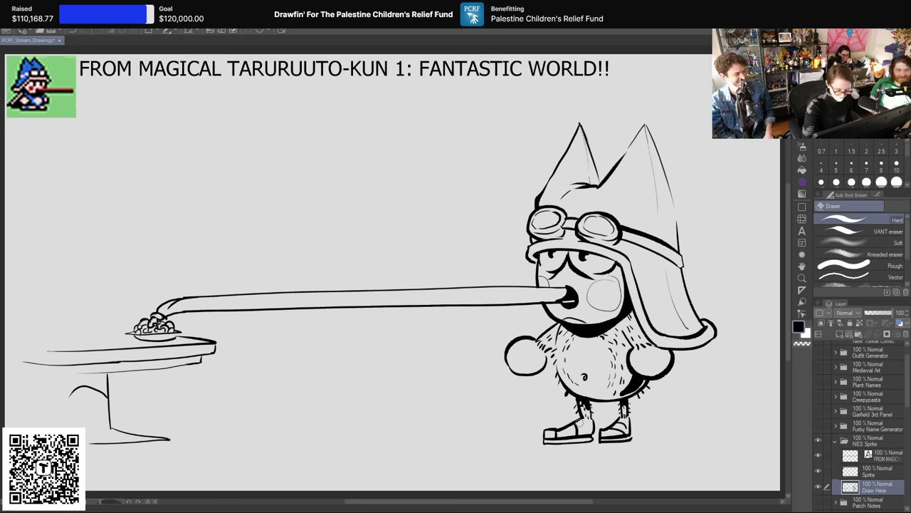
# Step: Add short stubble strokes along the chin below the mouth and erase the stray lines around them
pyautogui.press('p')
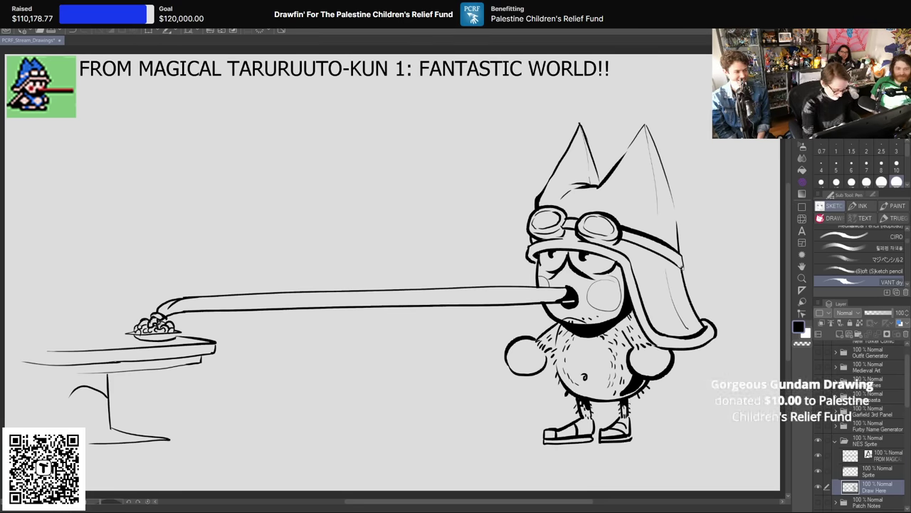
pyautogui.press('e')
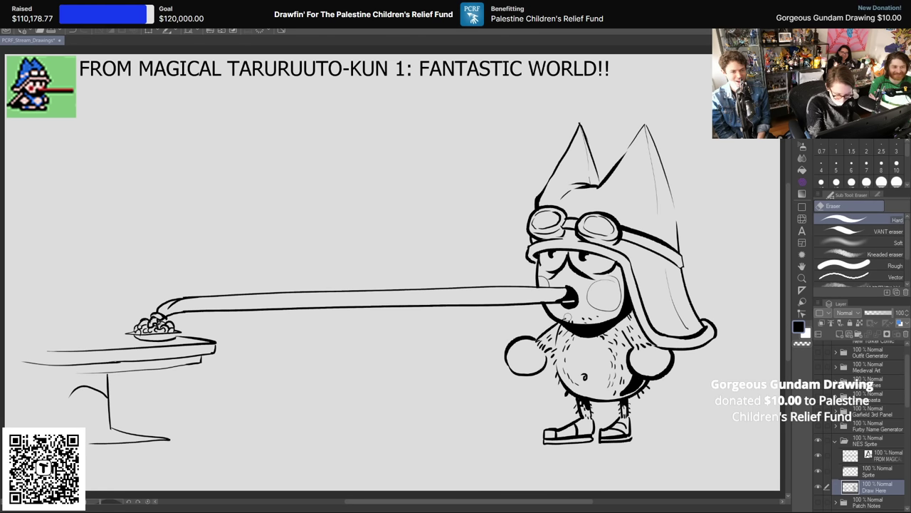
pyautogui.press('p')
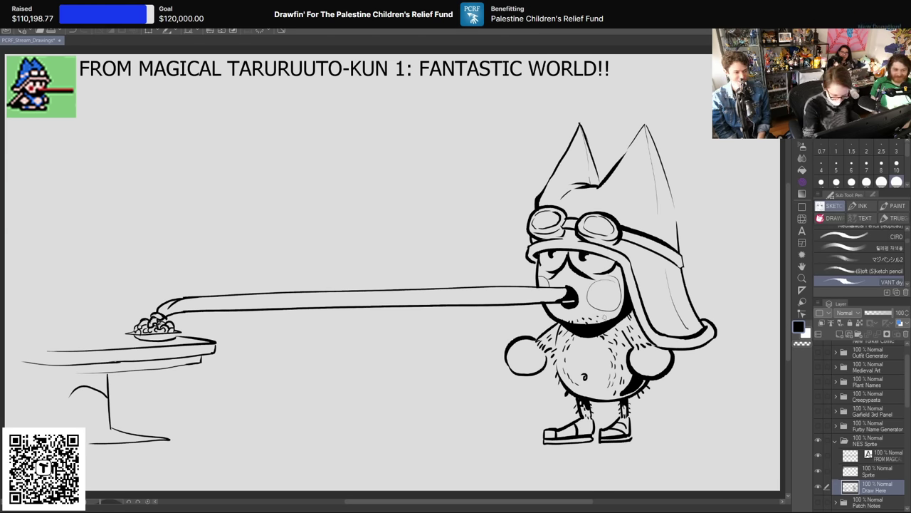
pyautogui.press('e')
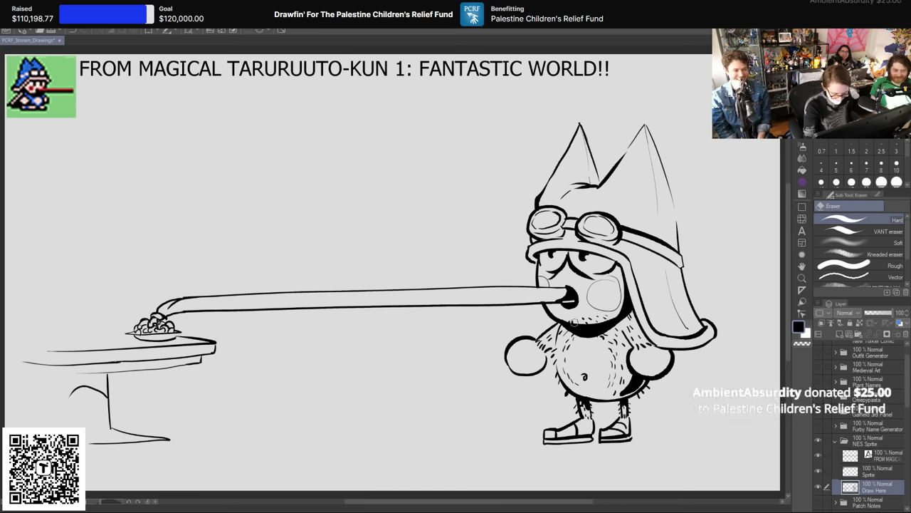
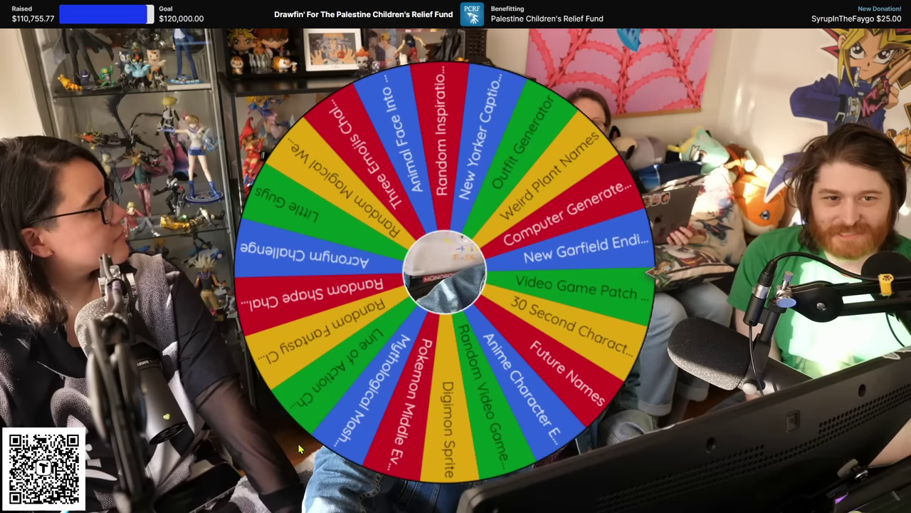
# Step: Switch to the challenge wheel, spin it and remove the winning entry
pyautogui.click(456, 288)
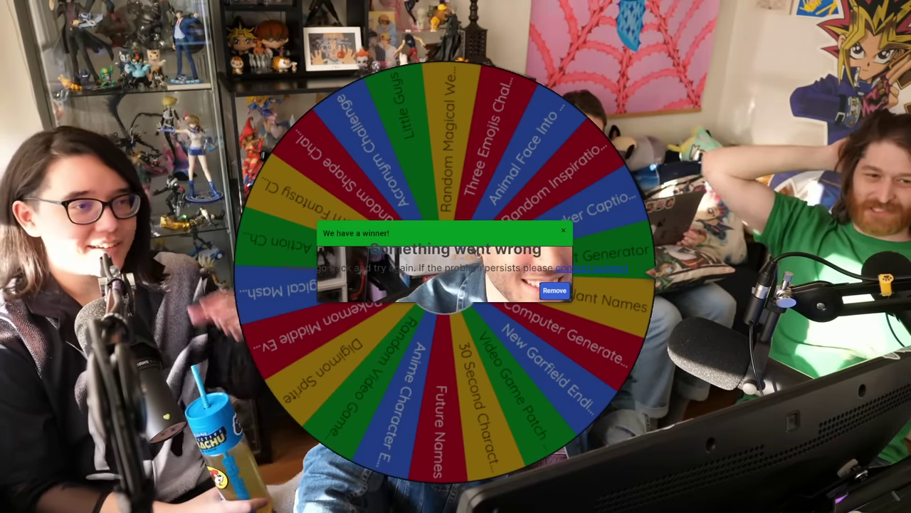
pyautogui.click(554, 290)
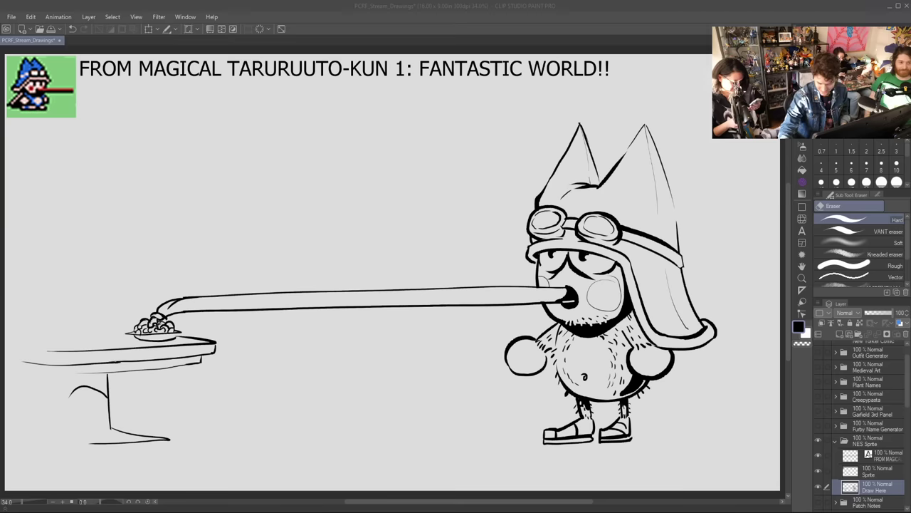
# Step: Collapse and hide the NES Sprite folder in Clip Studio Paint, then expand and show Outfit Generator with its Draw Here layer active
pyautogui.click(835, 440)
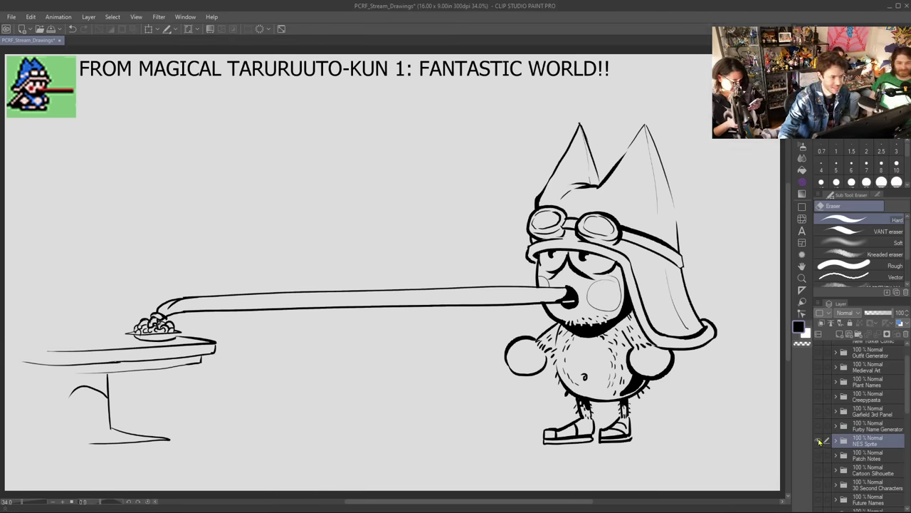
pyautogui.click(819, 441)
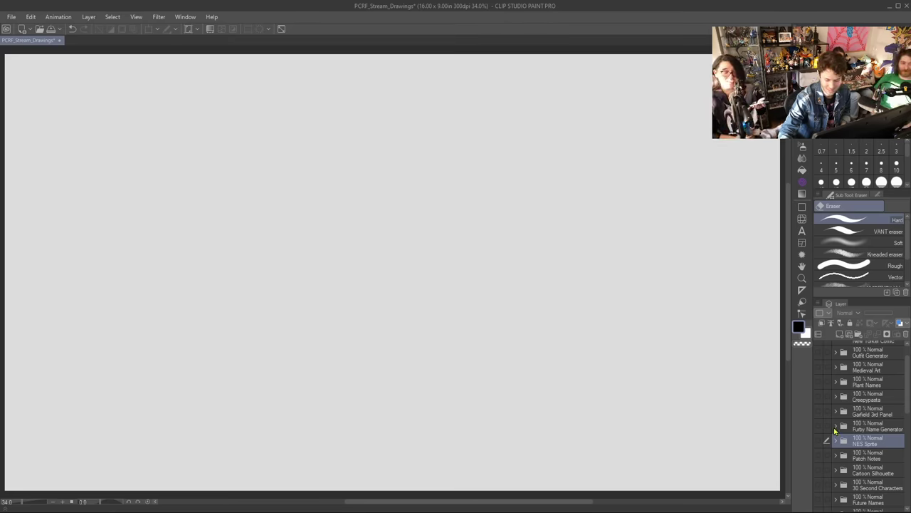
pyautogui.scroll(1, 836, 429)
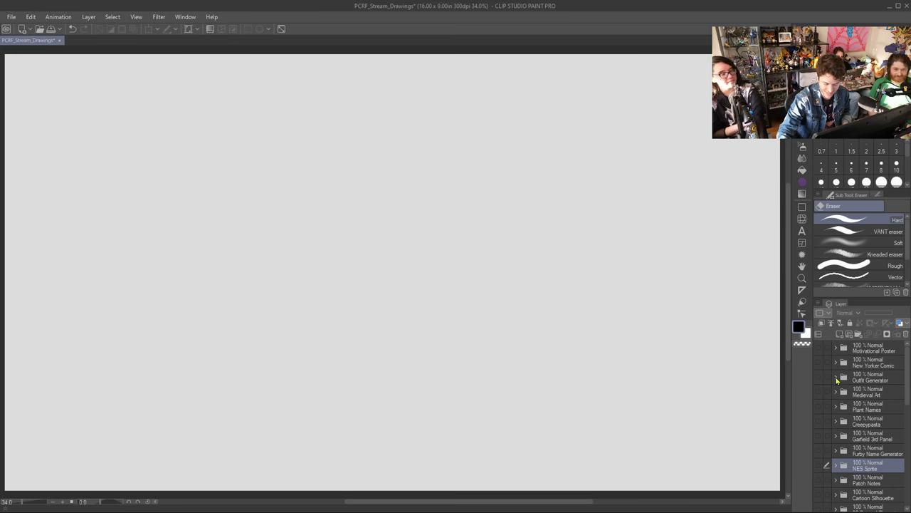
pyautogui.click(836, 378)
pyautogui.click(818, 378)
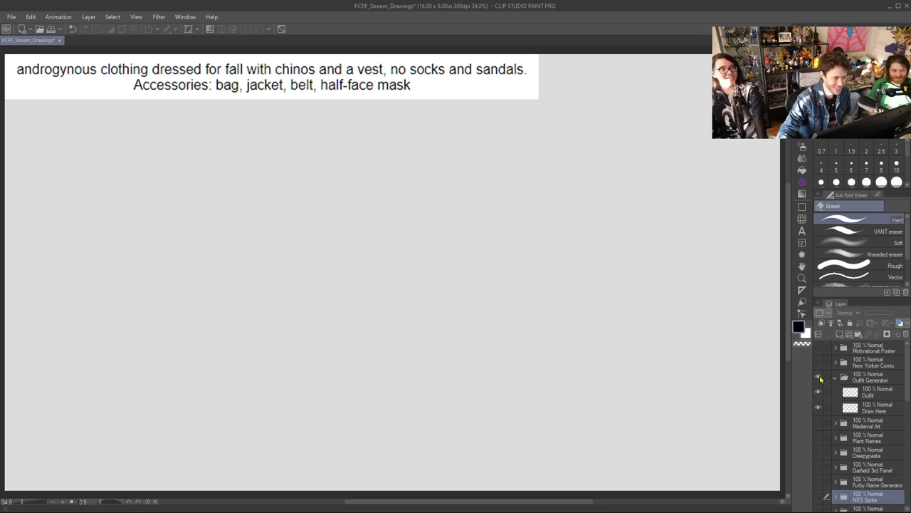
pyautogui.click(870, 413)
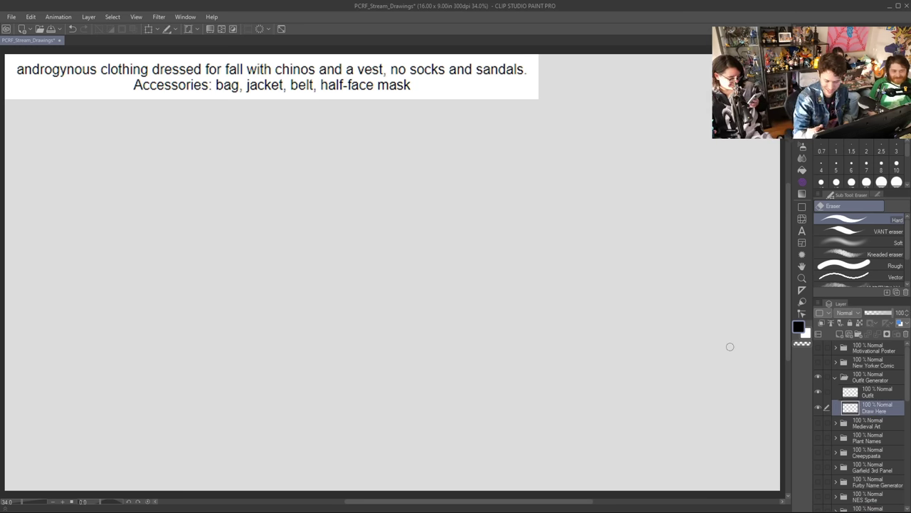
# Step: With the Jacob Brush, sketch a torso with a curved double shoulder line, tapering sides and a waistline near the middle of the canvas
pyautogui.press('p')
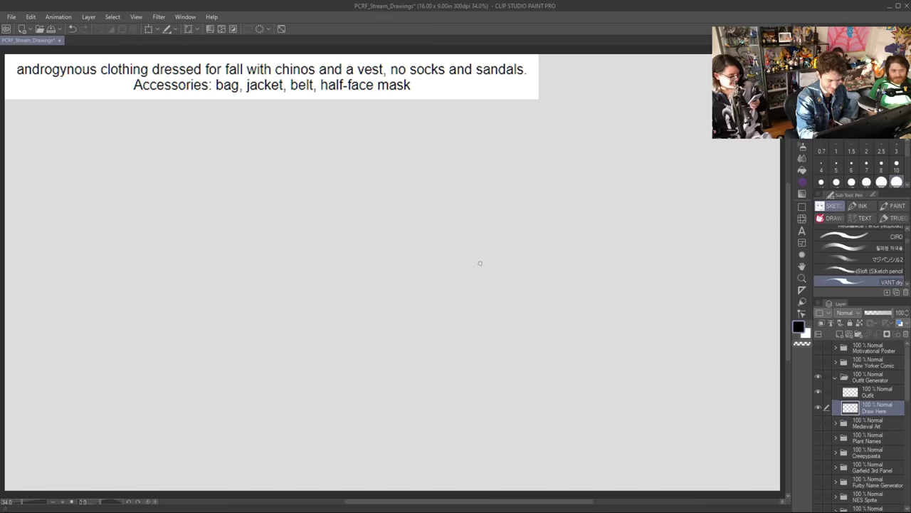
pyautogui.click(837, 219)
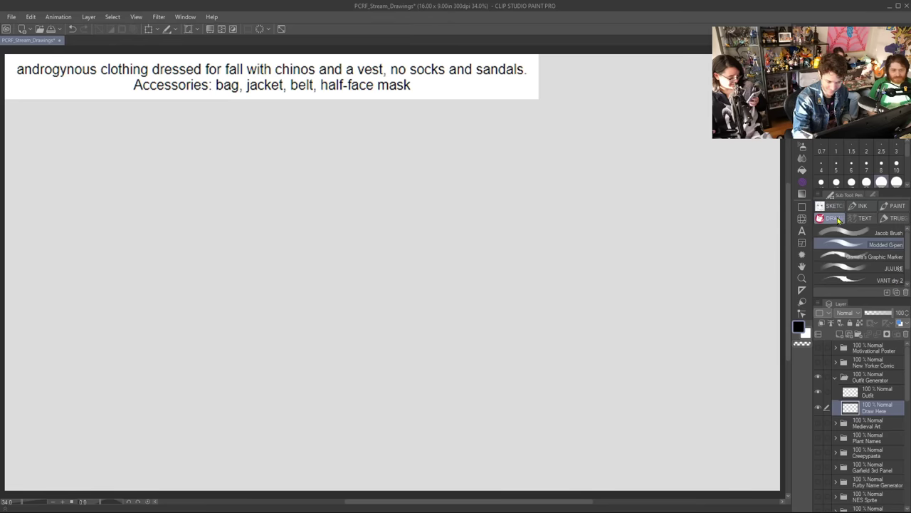
pyautogui.click(883, 233)
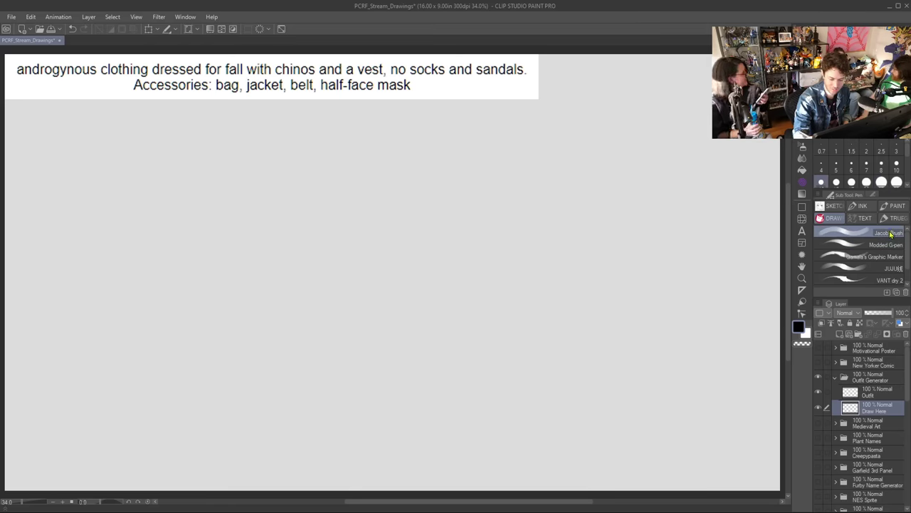
pyautogui.moveTo(606, 237)
pyautogui.mouseDown()
pyautogui.moveTo(610, 350)
pyautogui.moveTo(601, 426)
pyautogui.mouseUp()
pyautogui.hotkey('ctrl', 'z')
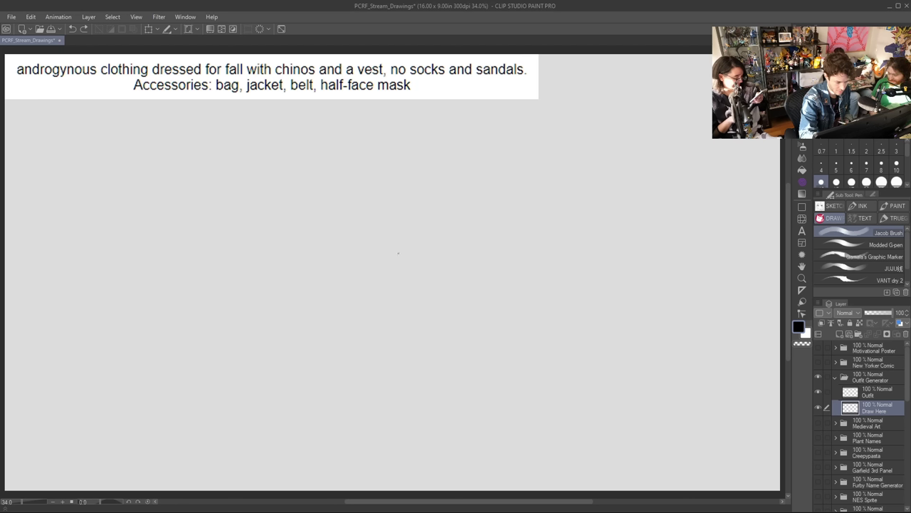
pyautogui.moveTo(362, 309); pyautogui.dragTo(353, 248)
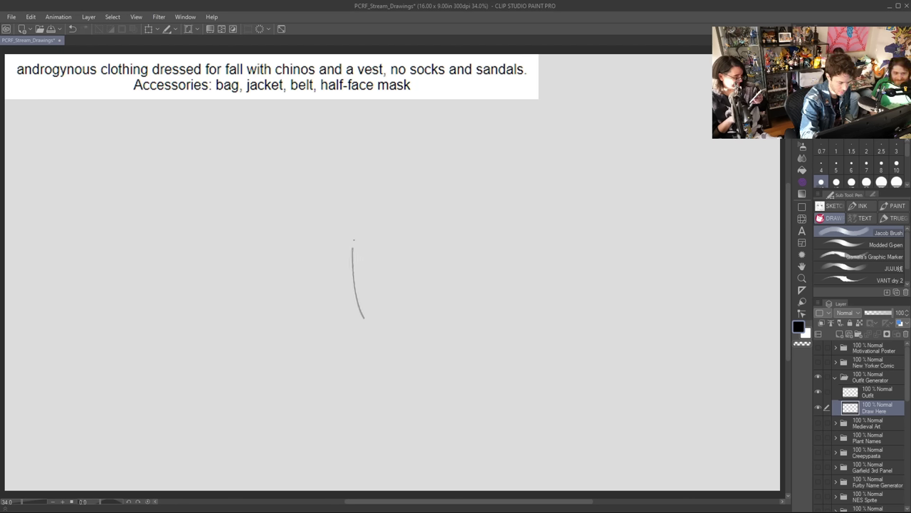
pyautogui.hotkey('ctrl', 'z')
pyautogui.moveTo(360, 313)
pyautogui.mouseDown()
pyautogui.moveTo(348, 239)
pyautogui.moveTo(351, 288)
pyautogui.moveTo(355, 233)
pyautogui.moveTo(446, 214)
pyautogui.mouseUp()
pyautogui.moveTo(355, 233)
pyautogui.mouseDown()
pyautogui.moveTo(463, 240)
pyautogui.moveTo(449, 299)
pyautogui.mouseUp()
pyautogui.hotkey('ctrl', 'z')
pyautogui.moveTo(457, 238); pyautogui.dragTo(431, 308)
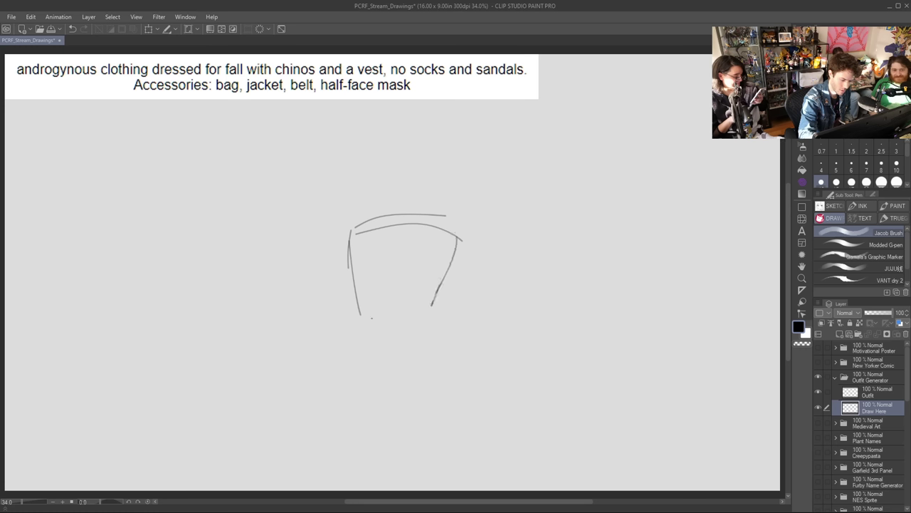
pyautogui.moveTo(357, 316); pyautogui.dragTo(421, 321)
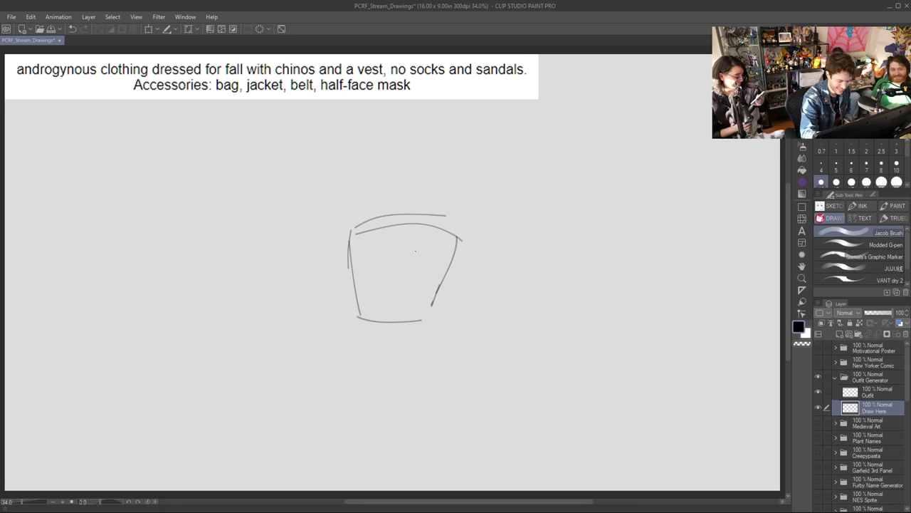
# Step: Sketch the hips below the waistline as a short block narrowing to a V at the crotch
pyautogui.moveTo(358, 317)
pyautogui.mouseDown()
pyautogui.moveTo(357, 351)
pyautogui.moveTo(393, 379)
pyautogui.mouseUp()
pyautogui.hotkey('ctrl', 'z')
pyautogui.moveTo(355, 338)
pyautogui.mouseDown()
pyautogui.moveTo(379, 368)
pyautogui.moveTo(427, 350)
pyautogui.mouseUp()
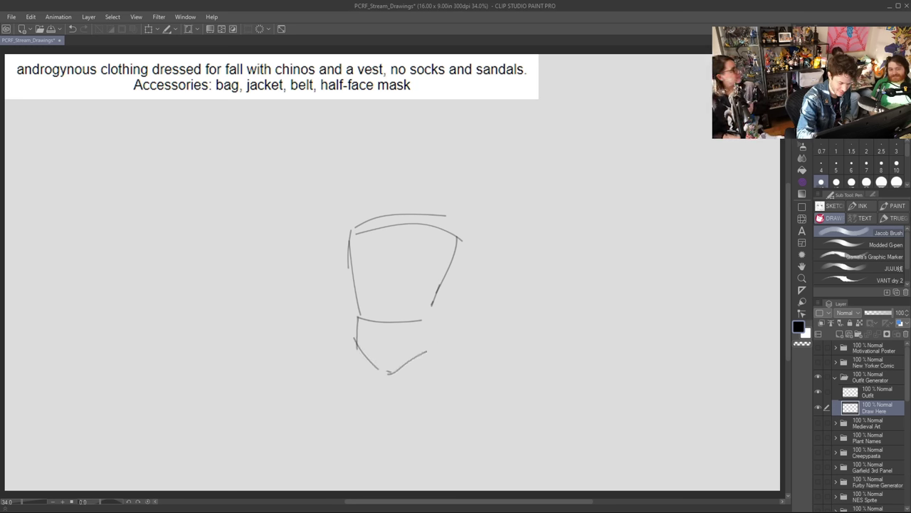
pyautogui.moveTo(429, 317); pyautogui.dragTo(436, 343)
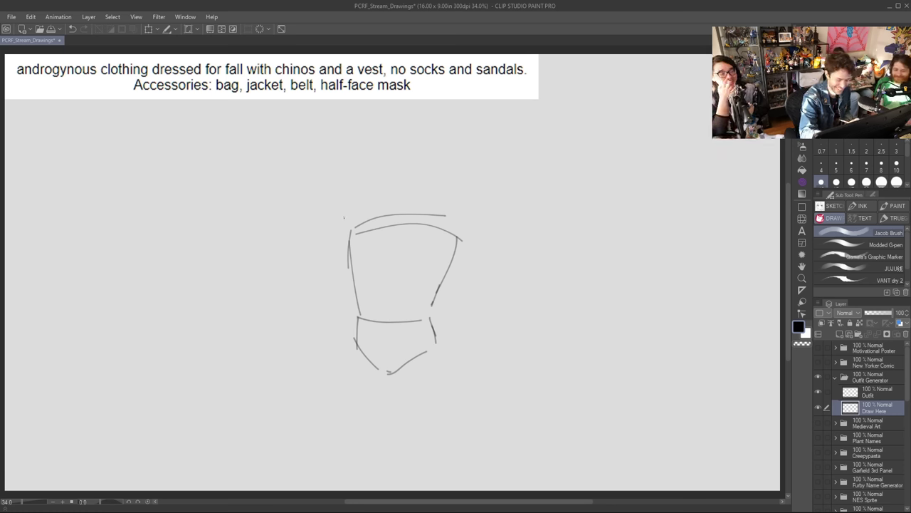
# Step: Sketch one arm bent with its hand at the hip and the other angled outward with an extended hand
pyautogui.moveTo(351, 230); pyautogui.dragTo(310, 269)
pyautogui.moveTo(349, 235); pyautogui.dragTo(302, 281)
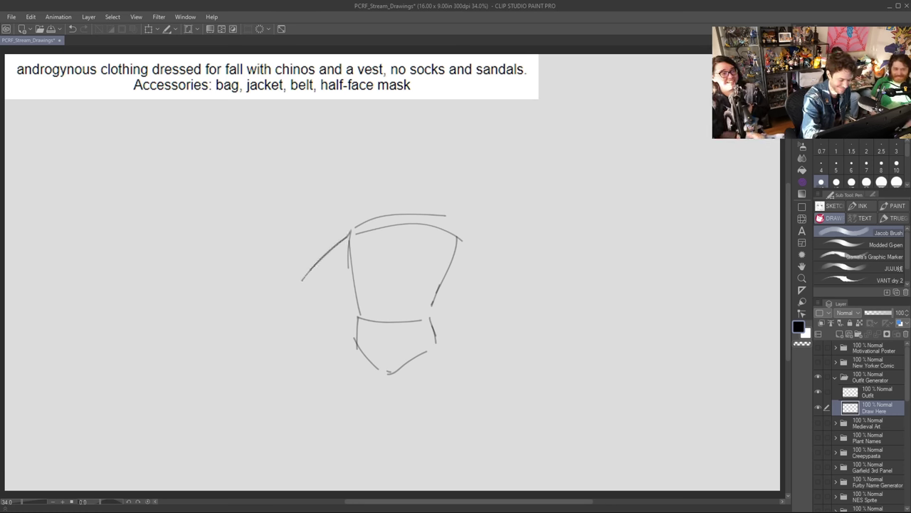
pyautogui.moveTo(435, 228); pyautogui.dragTo(447, 292)
pyautogui.moveTo(461, 235)
pyautogui.mouseDown()
pyautogui.moveTo(486, 310)
pyautogui.moveTo(462, 321)
pyautogui.moveTo(487, 314)
pyautogui.moveTo(473, 341)
pyautogui.moveTo(504, 372)
pyautogui.mouseUp()
pyautogui.hotkey('ctrl', 'z')
pyautogui.moveTo(487, 314)
pyautogui.mouseDown()
pyautogui.moveTo(511, 360)
pyautogui.moveTo(557, 360)
pyautogui.mouseUp()
pyautogui.moveTo(505, 371)
pyautogui.mouseDown()
pyautogui.moveTo(511, 385)
pyautogui.moveTo(527, 384)
pyautogui.mouseUp()
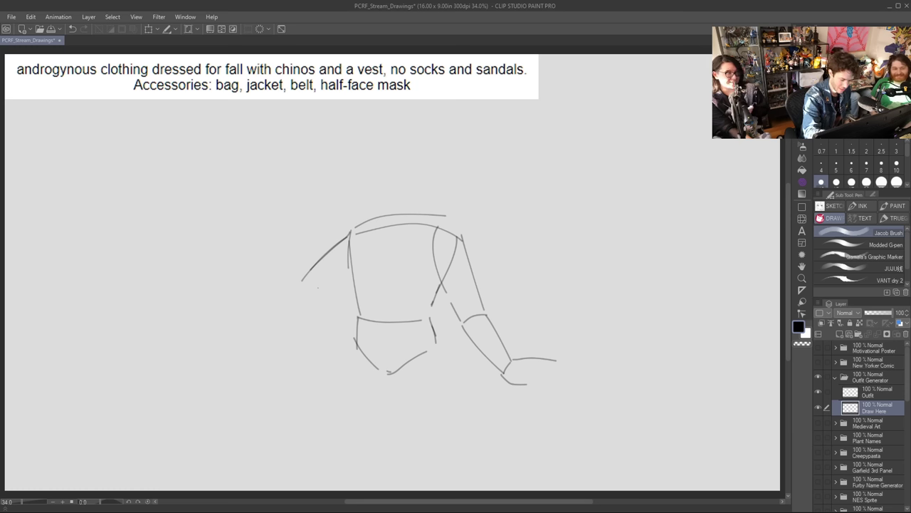
pyautogui.moveTo(352, 309)
pyautogui.mouseDown()
pyautogui.moveTo(301, 285)
pyautogui.moveTo(321, 321)
pyautogui.moveTo(358, 328)
pyautogui.mouseUp()
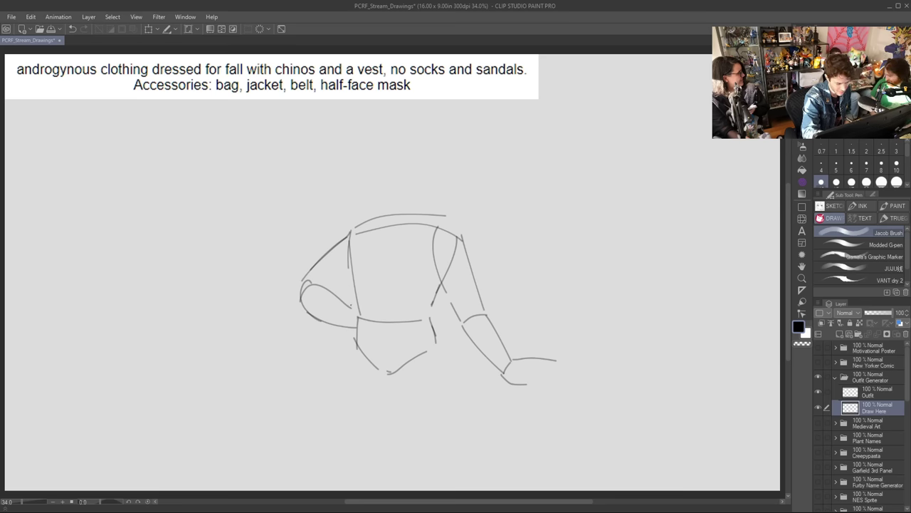
pyautogui.moveTo(346, 279); pyautogui.dragTo(331, 291)
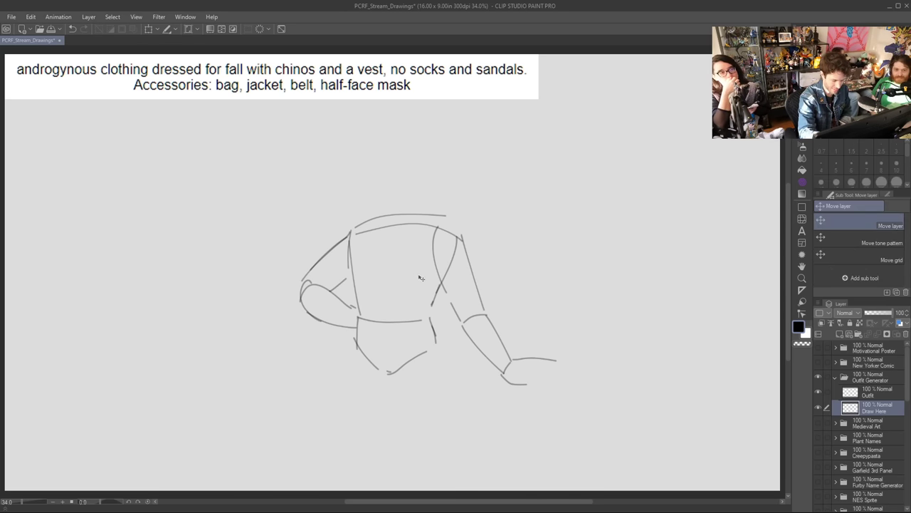
# Step: Move the sketch up on the canvas and draw both thighs from the hips, one straight and one angled outward, with a knee line on the straight leg
pyautogui.moveTo(421, 277); pyautogui.dragTo(408, 246)
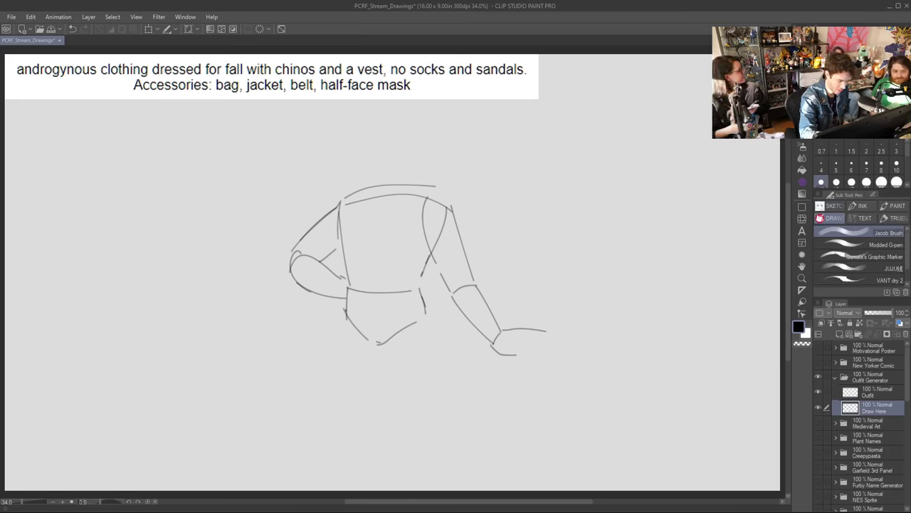
pyautogui.moveTo(345, 312); pyautogui.dragTo(350, 388)
pyautogui.moveTo(381, 344); pyautogui.dragTo(383, 383)
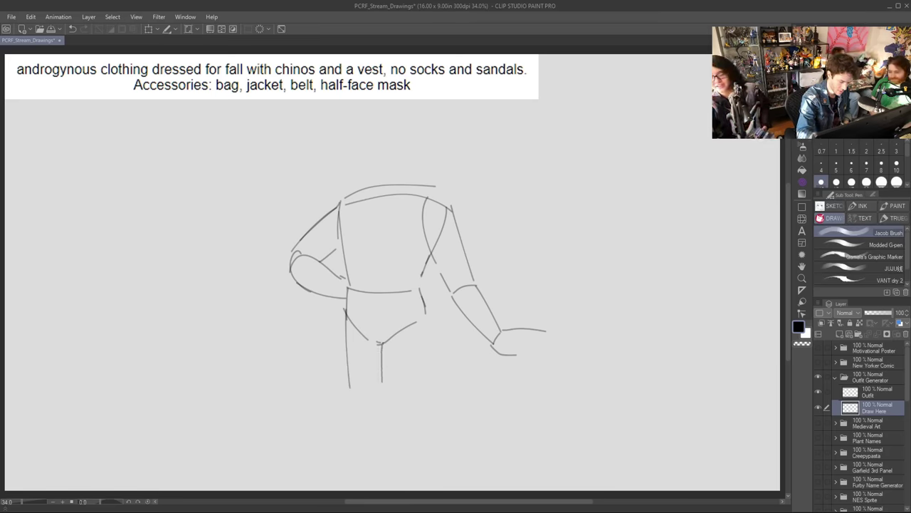
pyautogui.moveTo(382, 344); pyautogui.dragTo(409, 381)
pyautogui.moveTo(420, 296); pyautogui.dragTo(438, 366)
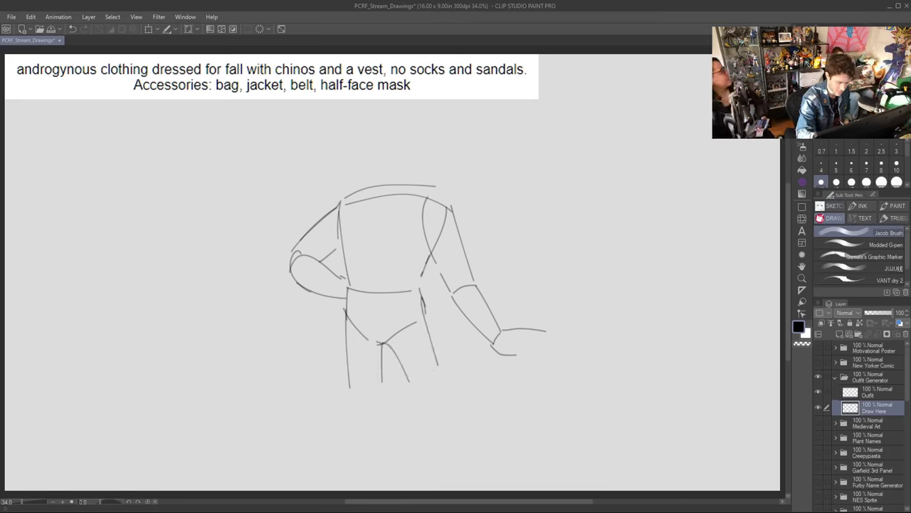
pyautogui.moveTo(346, 358)
pyautogui.mouseDown()
pyautogui.moveTo(348, 428)
pyautogui.moveTo(350, 412)
pyautogui.moveTo(384, 413)
pyautogui.mouseUp()
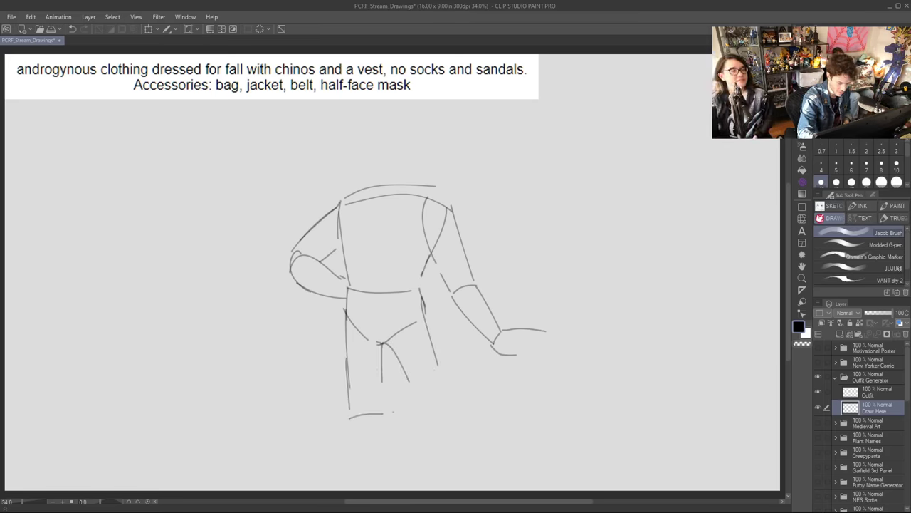
pyautogui.moveTo(382, 365)
pyautogui.mouseDown()
pyautogui.moveTo(382, 413)
pyautogui.moveTo(349, 456)
pyautogui.moveTo(349, 483)
pyautogui.mouseUp()
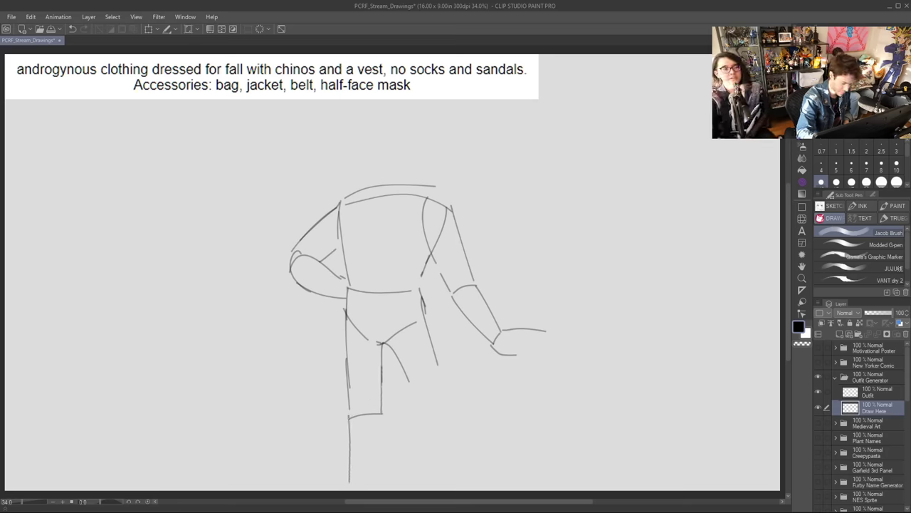
pyautogui.moveTo(411, 385); pyautogui.dragTo(427, 415)
# Step: Draw both lower legs down from the knees, shifting the sketch further up and redrawing the straight leg's inner calf line
pyautogui.moveTo(435, 354)
pyautogui.mouseDown()
pyautogui.moveTo(452, 406)
pyautogui.moveTo(438, 463)
pyautogui.mouseUp()
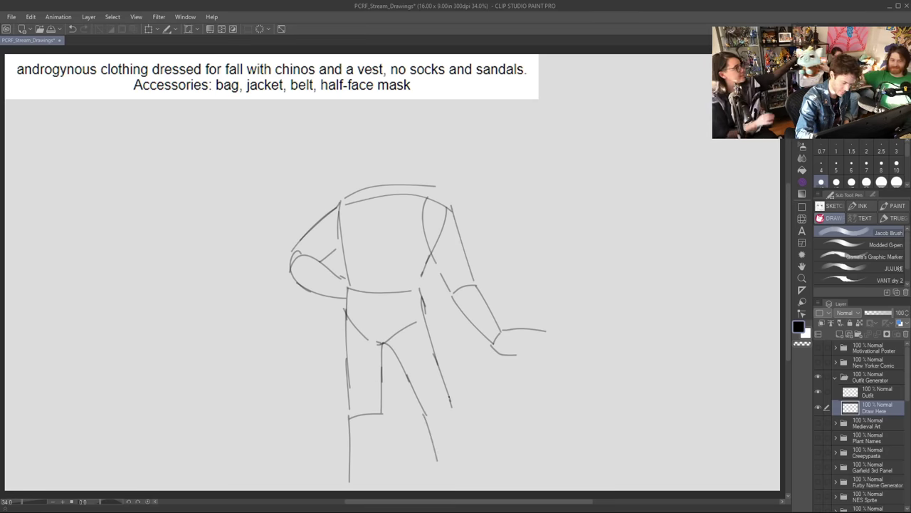
pyautogui.moveTo(448, 395); pyautogui.dragTo(481, 476)
pyautogui.hotkey('ctrl', 'z')
pyautogui.moveTo(449, 399); pyautogui.dragTo(483, 473)
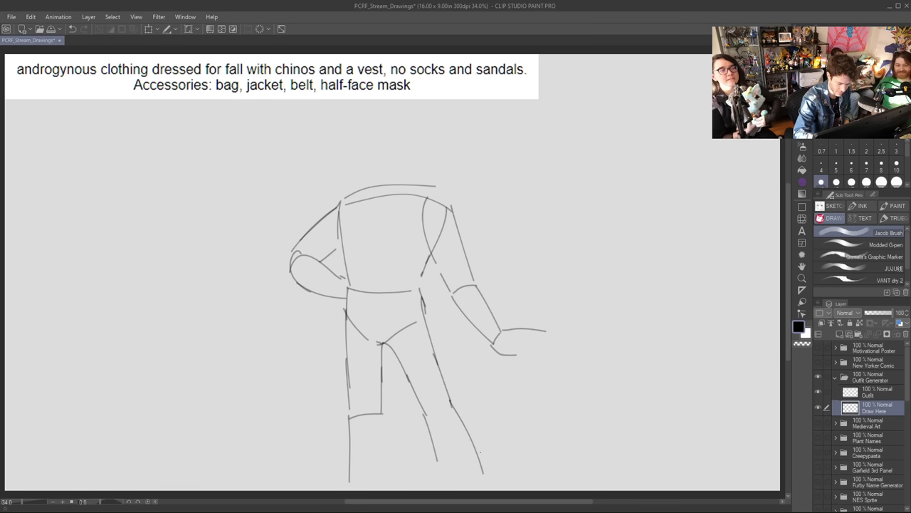
pyautogui.moveTo(451, 341); pyautogui.dragTo(435, 313)
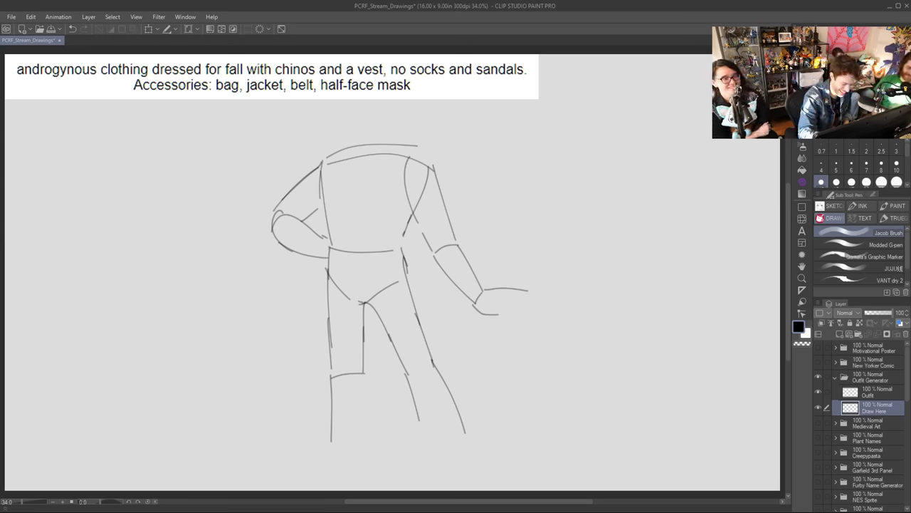
pyautogui.moveTo(360, 370); pyautogui.dragTo(368, 445)
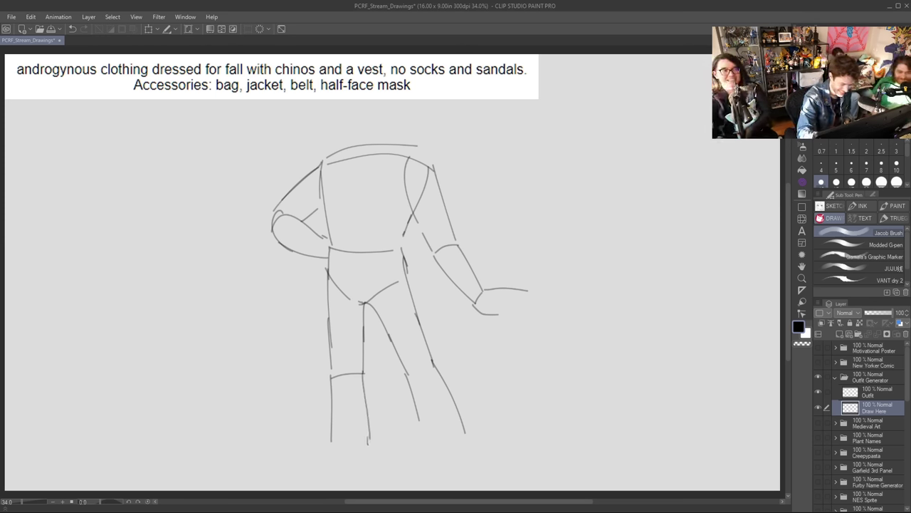
pyautogui.hotkey('ctrl', 'z')
pyautogui.moveTo(363, 369); pyautogui.dragTo(356, 440)
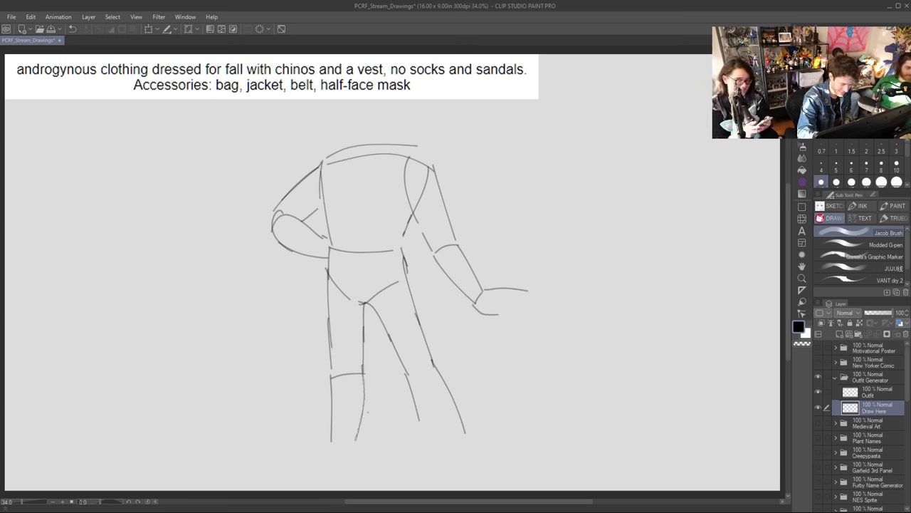
pyautogui.moveTo(408, 376); pyautogui.dragTo(440, 421)
pyautogui.hotkey('ctrl', 'z')
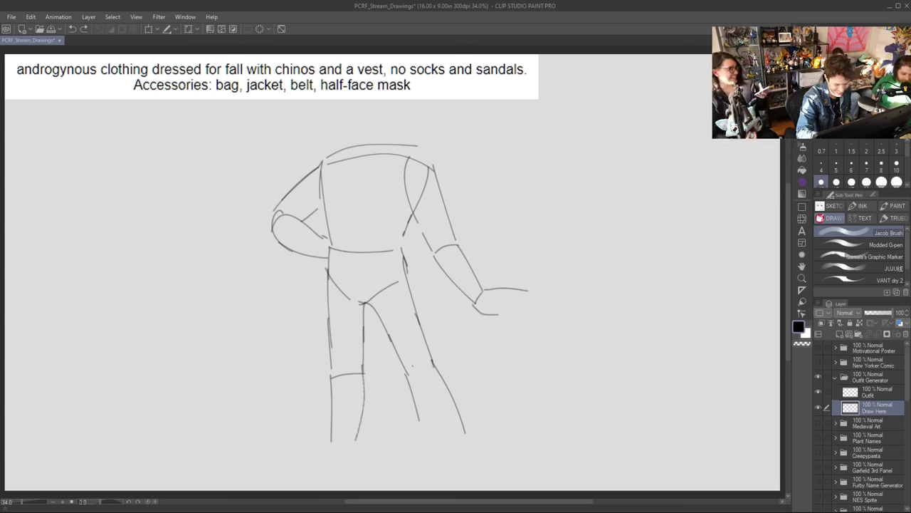
pyautogui.hotkey('ctrl', 'z')
pyautogui.moveTo(364, 373); pyautogui.dragTo(365, 442)
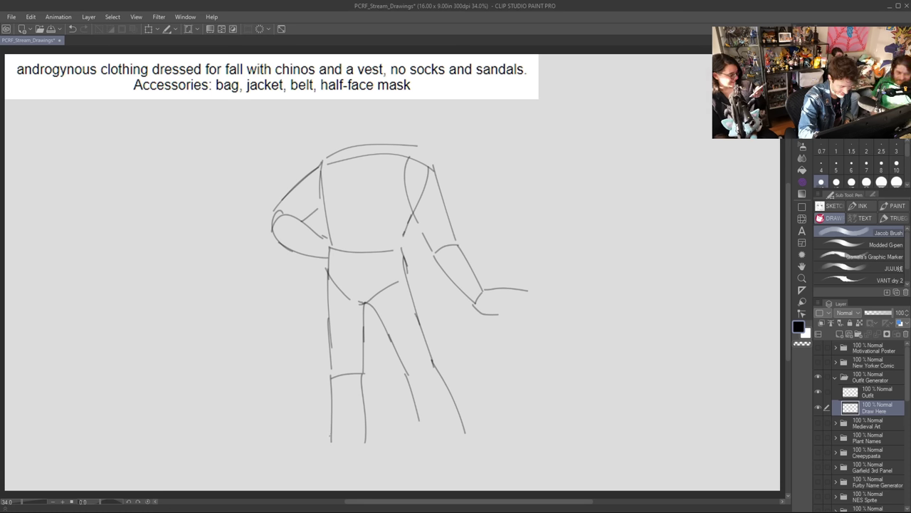
# Step: Extend both legs to the ankles and sketch two simple feet with curved soles
pyautogui.moveTo(330, 435); pyautogui.dragTo(304, 449)
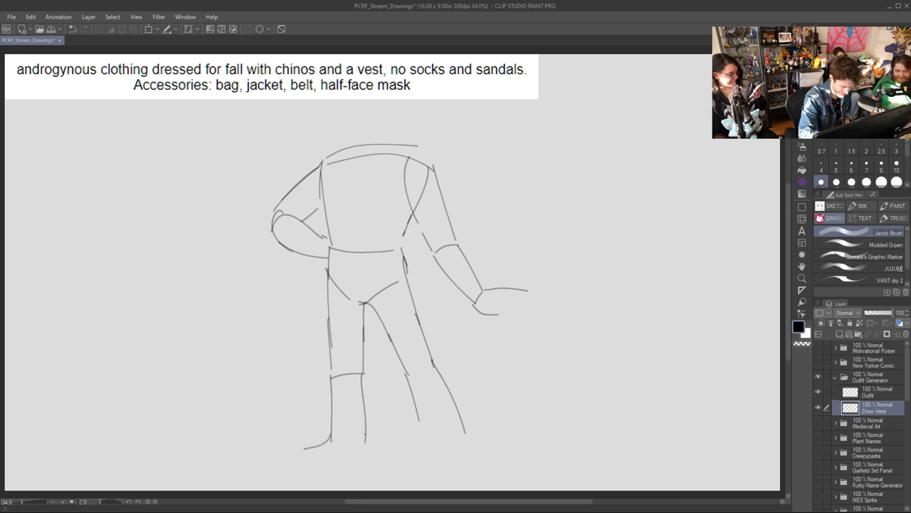
pyautogui.moveTo(365, 432); pyautogui.dragTo(366, 451)
pyautogui.moveTo(417, 412); pyautogui.dragTo(422, 451)
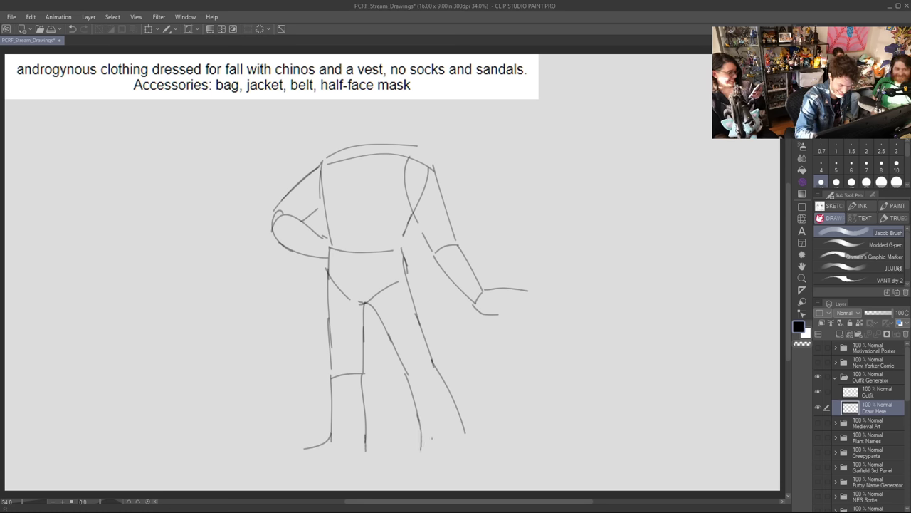
pyautogui.hotkey('ctrl', 'z')
pyautogui.moveTo(417, 416)
pyautogui.mouseDown()
pyautogui.moveTo(425, 442)
pyautogui.moveTo(437, 428)
pyautogui.moveTo(467, 433)
pyautogui.moveTo(438, 457)
pyautogui.moveTo(427, 450)
pyautogui.moveTo(444, 464)
pyautogui.mouseUp()
pyautogui.hotkey('ctrl', 'z')
pyautogui.moveTo(461, 429)
pyautogui.mouseDown()
pyautogui.moveTo(474, 465)
pyautogui.moveTo(482, 453)
pyautogui.mouseUp()
pyautogui.hotkey('ctrl', 'z')
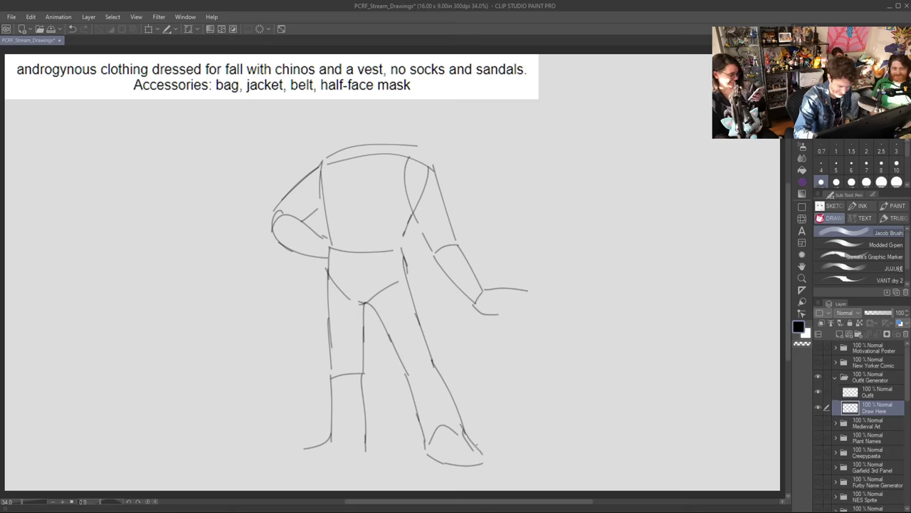
pyautogui.moveTo(332, 436)
pyautogui.mouseDown()
pyautogui.moveTo(302, 453)
pyautogui.moveTo(356, 457)
pyautogui.mouseUp()
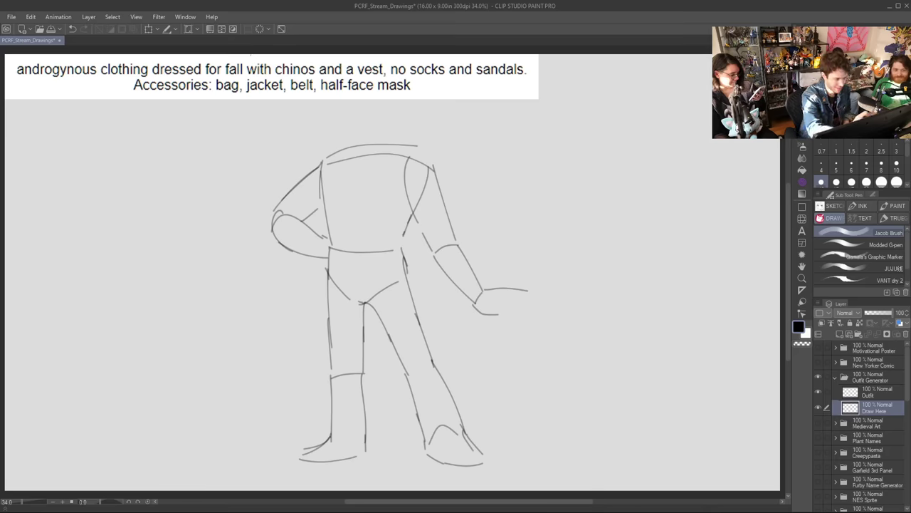
# Step: Scale the whole figure sketch down slightly, keeping the feet in place to free room for the head
pyautogui.click(148, 28)
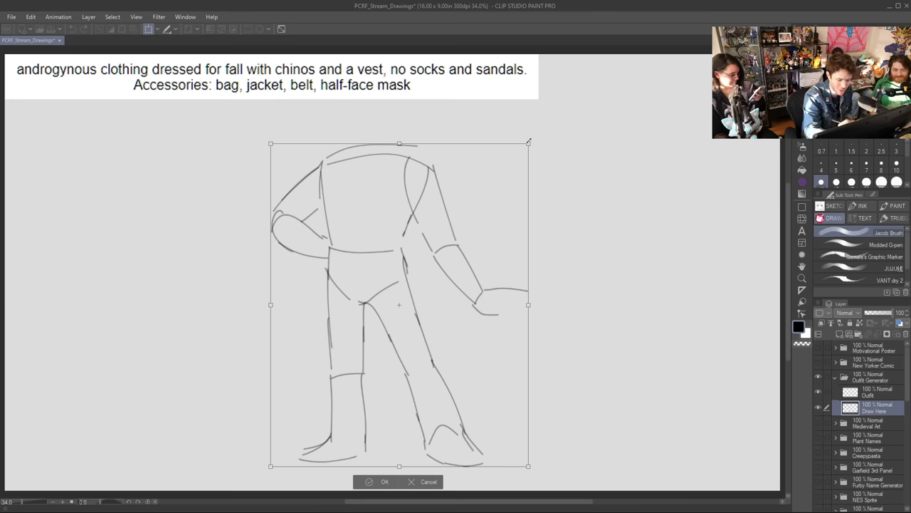
pyautogui.moveTo(529, 143)
pyautogui.mouseDown()
pyautogui.moveTo(498, 159)
pyautogui.moveTo(495, 190)
pyautogui.moveTo(420, 209)
pyautogui.moveTo(490, 193)
pyautogui.moveTo(500, 179)
pyautogui.mouseUp()
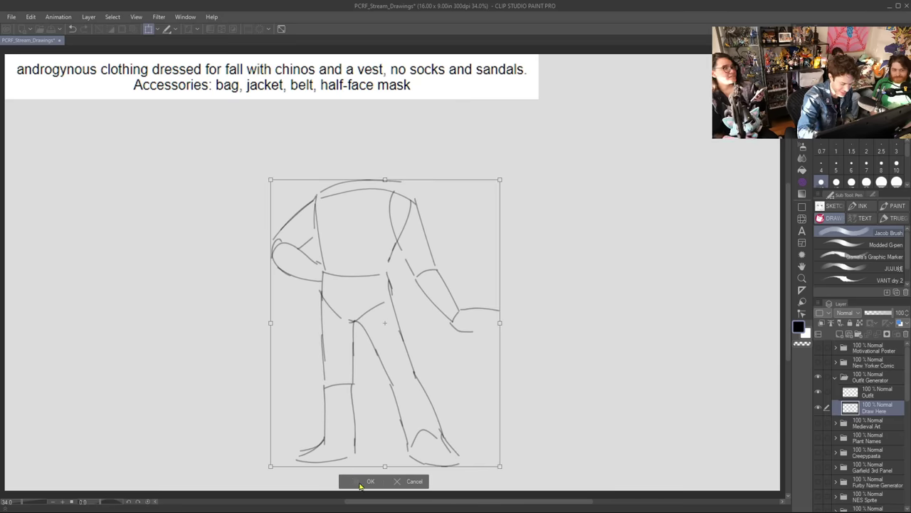
pyautogui.click(361, 482)
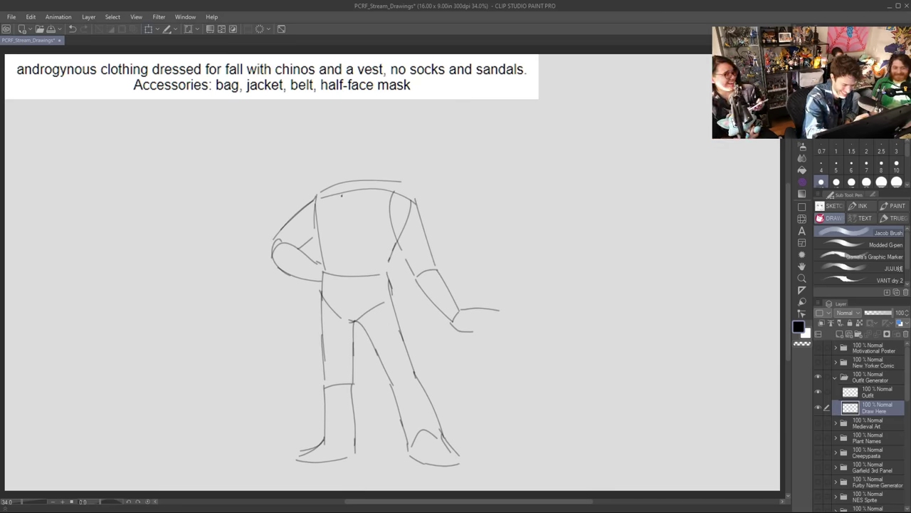
# Step: Sketch the neck, sloping shoulder lines and an oval head, and add a finger line to the extended hand
pyautogui.moveTo(342, 195)
pyautogui.mouseDown()
pyautogui.moveTo(366, 174)
pyautogui.moveTo(403, 194)
pyautogui.mouseUp()
pyautogui.click(352, 171)
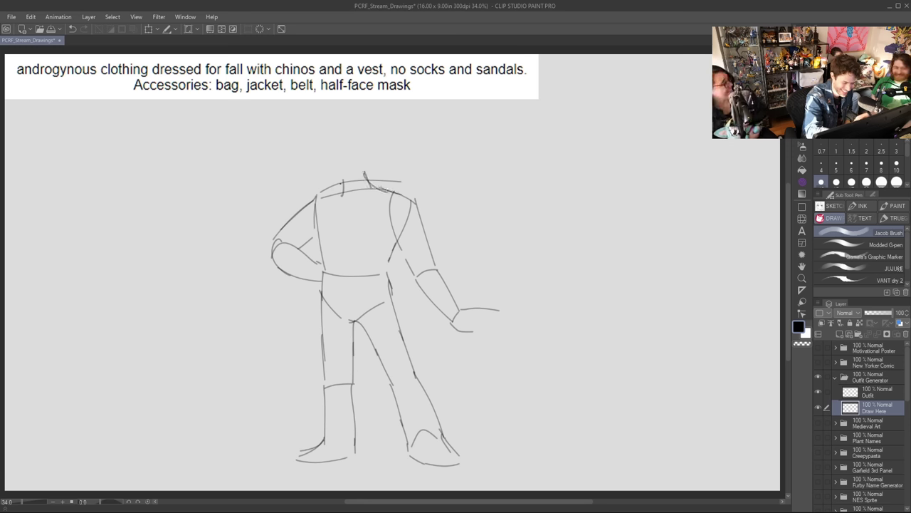
pyautogui.moveTo(318, 197)
pyautogui.mouseDown()
pyautogui.moveTo(342, 184)
pyautogui.moveTo(322, 152)
pyautogui.moveTo(324, 126)
pyautogui.moveTo(354, 114)
pyautogui.mouseUp()
pyautogui.hotkey('ctrl', 'z')
pyautogui.hotkey('ctrl', 'z')
pyautogui.hotkey('ctrl', 'z')
pyautogui.hotkey('ctrl', 'z')
pyautogui.moveTo(322, 159)
pyautogui.mouseDown()
pyautogui.moveTo(320, 126)
pyautogui.moveTo(366, 122)
pyautogui.moveTo(356, 178)
pyautogui.mouseUp()
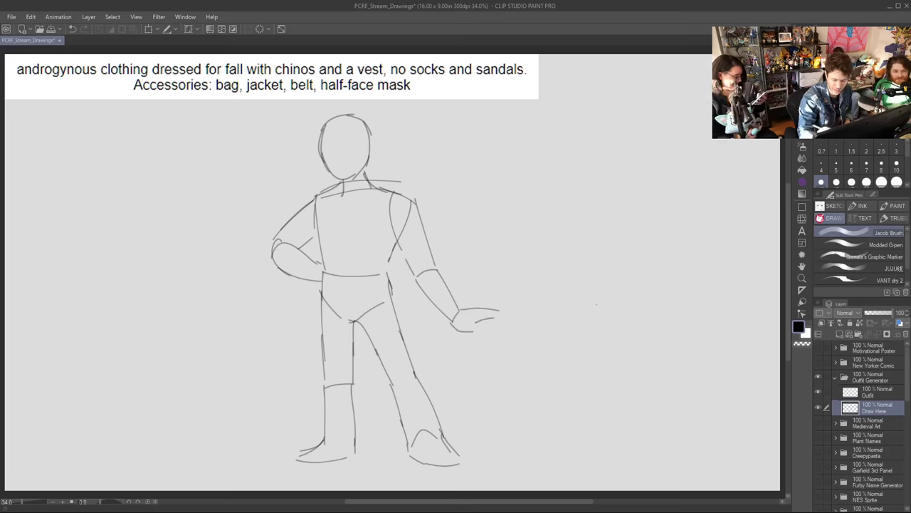
# Step: Fade the Draw Here sketch layer to 29% opacity and add a new layer above it for the cleaner drawing
pyautogui.moveTo(886, 313); pyautogui.dragTo(875, 318)
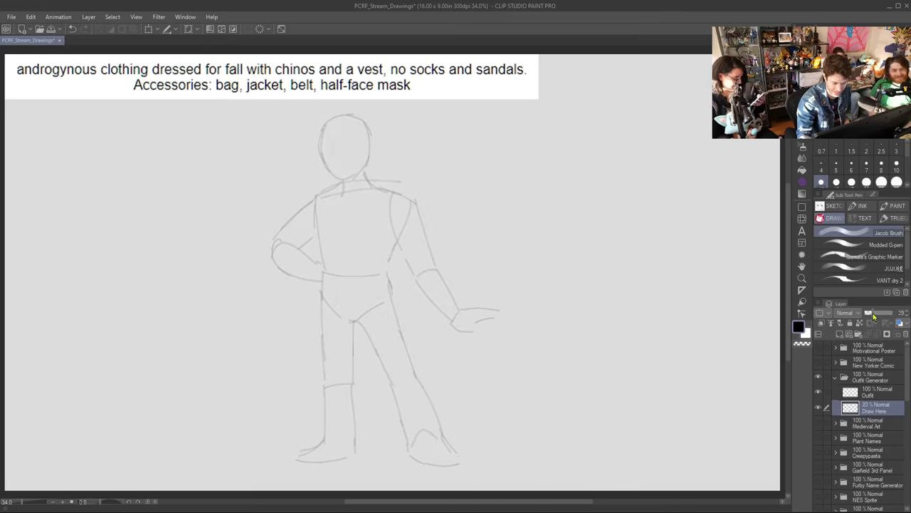
pyautogui.click(841, 335)
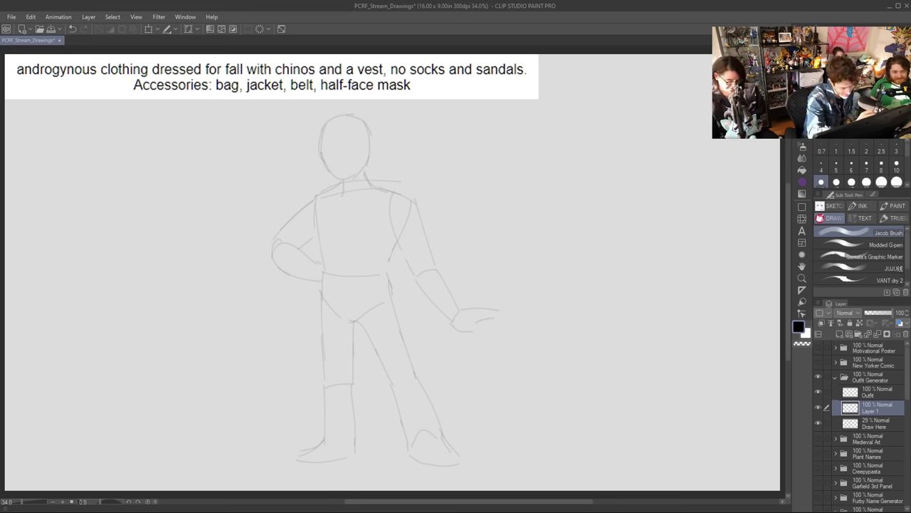
# Step: Draw the half-face mask's dividing line down the middle of the head and try out its curved outer edge
pyautogui.moveTo(339, 117); pyautogui.dragTo(341, 175)
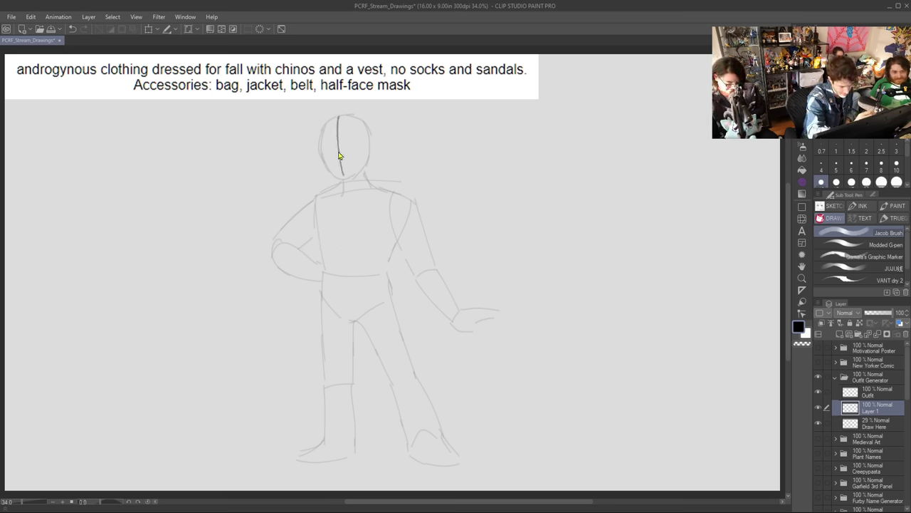
pyautogui.hotkey('ctrl', 'z')
pyautogui.moveTo(338, 139)
pyautogui.mouseDown()
pyautogui.moveTo(342, 179)
pyautogui.moveTo(370, 154)
pyautogui.mouseUp()
pyautogui.hotkey('ctrl', 'z')
pyautogui.moveTo(340, 115)
pyautogui.mouseDown()
pyautogui.moveTo(371, 134)
pyautogui.moveTo(369, 163)
pyautogui.mouseUp()
pyautogui.hotkey('ctrl', 'z')
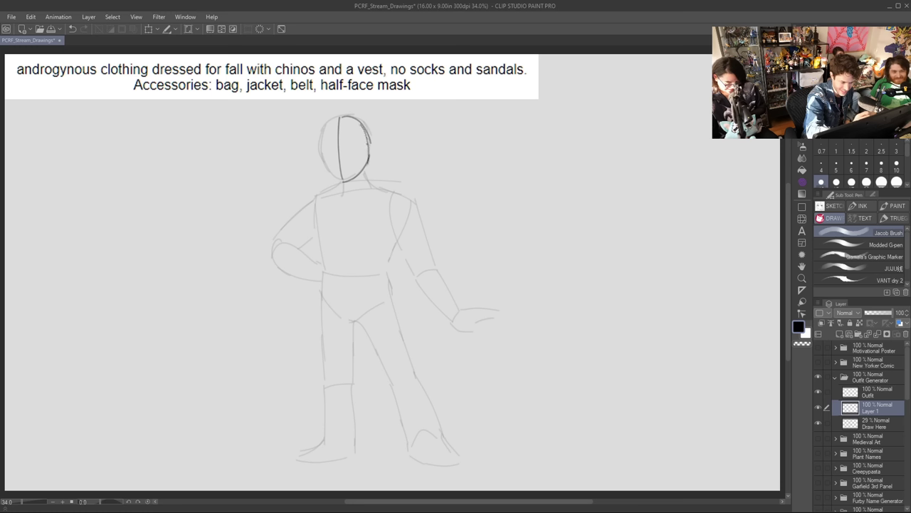
pyautogui.hotkey('ctrl', 'z')
pyautogui.hotkey('ctrl', 'z')
pyautogui.hotkey('ctrl', 'z')
pyautogui.moveTo(340, 115)
pyautogui.mouseDown()
pyautogui.moveTo(349, 116)
pyautogui.moveTo(369, 160)
pyautogui.mouseUp()
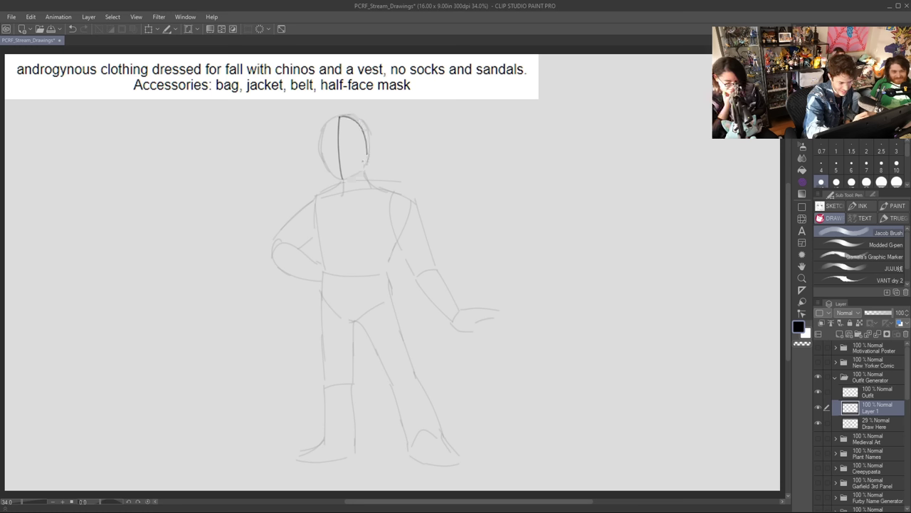
pyautogui.hotkey('ctrl', 'z')
pyautogui.moveTo(340, 116); pyautogui.dragTo(371, 146)
pyautogui.hotkey('ctrl', 'z')
pyautogui.hotkey('ctrl', 'z')
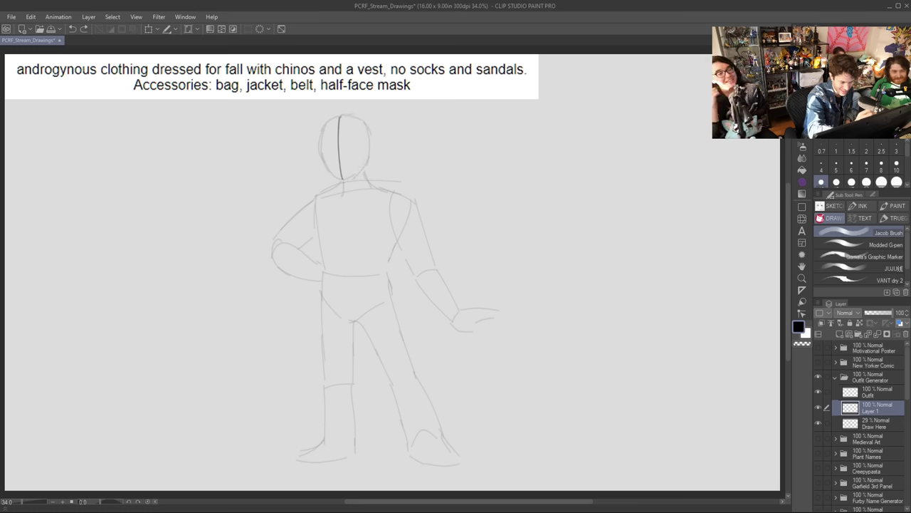
# Step: Outline the mask half's outer edge and give it a slanted eye hole and a wide grin, both shaded dark
pyautogui.moveTo(341, 115)
pyautogui.mouseDown()
pyautogui.moveTo(367, 136)
pyautogui.moveTo(343, 179)
pyautogui.mouseUp()
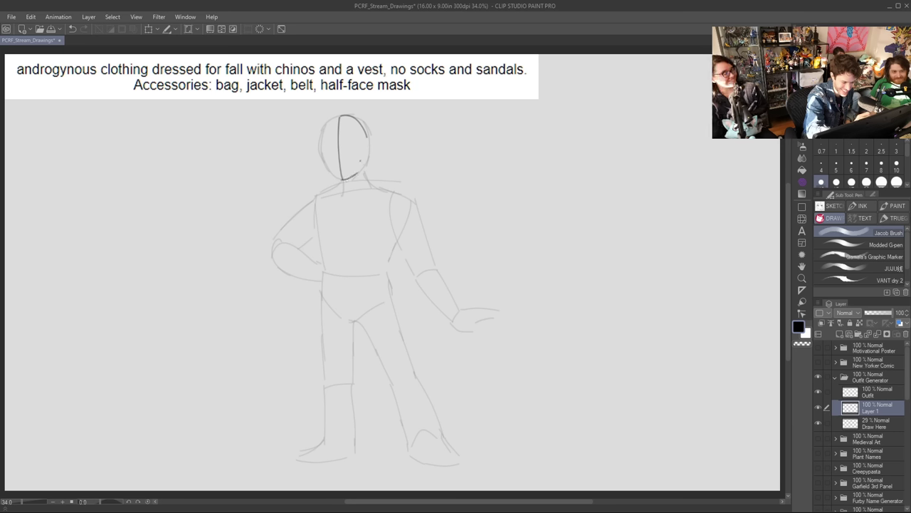
pyautogui.moveTo(367, 136); pyautogui.dragTo(359, 171)
pyautogui.hotkey('ctrl', 'z')
pyautogui.moveTo(367, 140)
pyautogui.mouseDown()
pyautogui.moveTo(360, 170)
pyautogui.moveTo(360, 145)
pyautogui.moveTo(360, 154)
pyautogui.moveTo(345, 135)
pyautogui.moveTo(342, 146)
pyautogui.mouseUp()
pyautogui.hotkey('ctrl', 'z')
pyautogui.hotkey('ctrl', 'z')
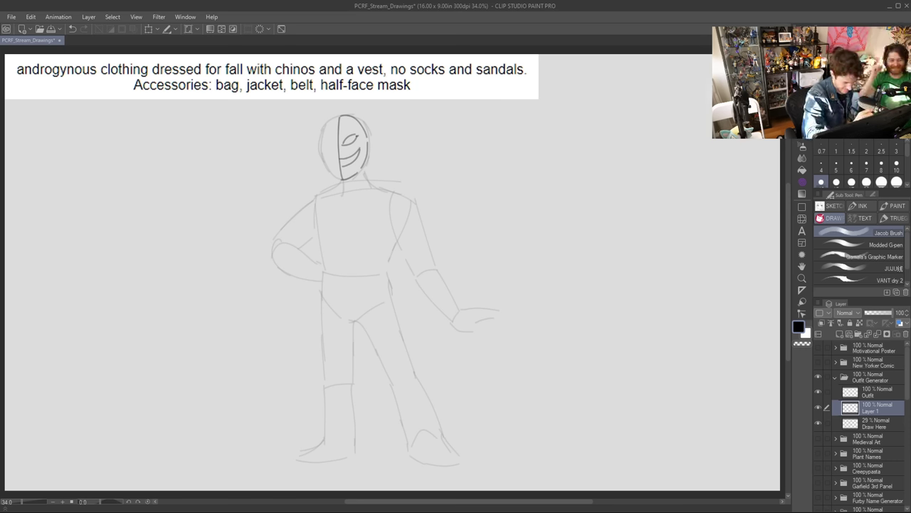
pyautogui.moveTo(341, 160)
pyautogui.mouseDown()
pyautogui.moveTo(350, 165)
pyautogui.moveTo(353, 142)
pyautogui.mouseUp()
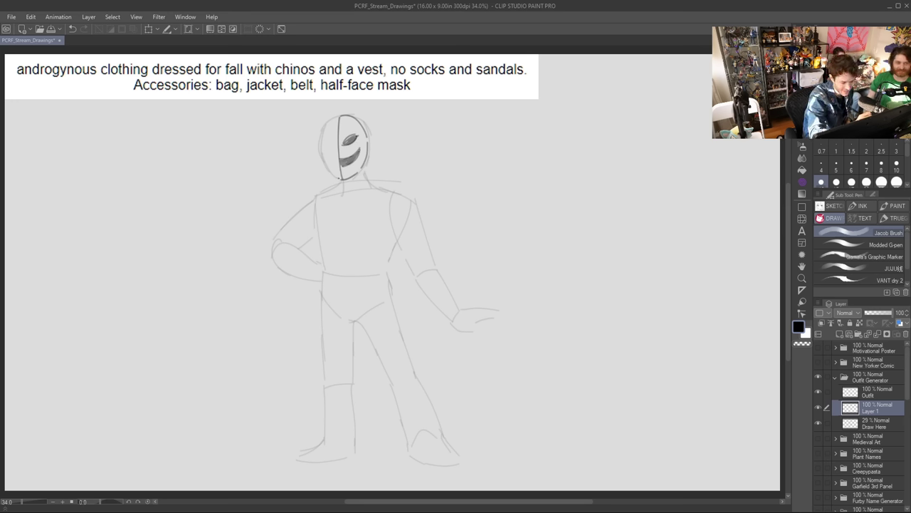
# Step: Draw the uncovered half of the face with its jaw line, a half-lidded eye and a short frowning mouth
pyautogui.moveTo(325, 167); pyautogui.dragTo(333, 177)
pyautogui.hotkey('ctrl', 'z')
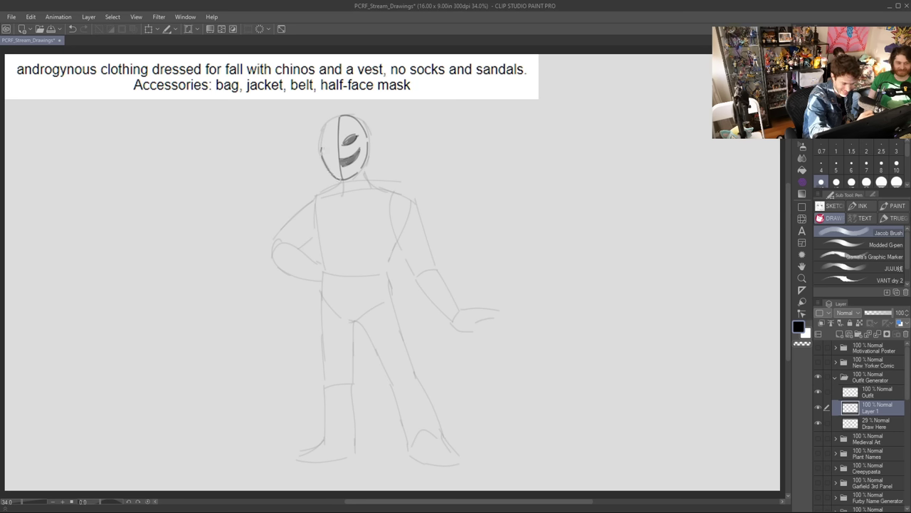
pyautogui.moveTo(323, 132)
pyautogui.mouseDown()
pyautogui.moveTo(320, 151)
pyautogui.moveTo(337, 140)
pyautogui.mouseUp()
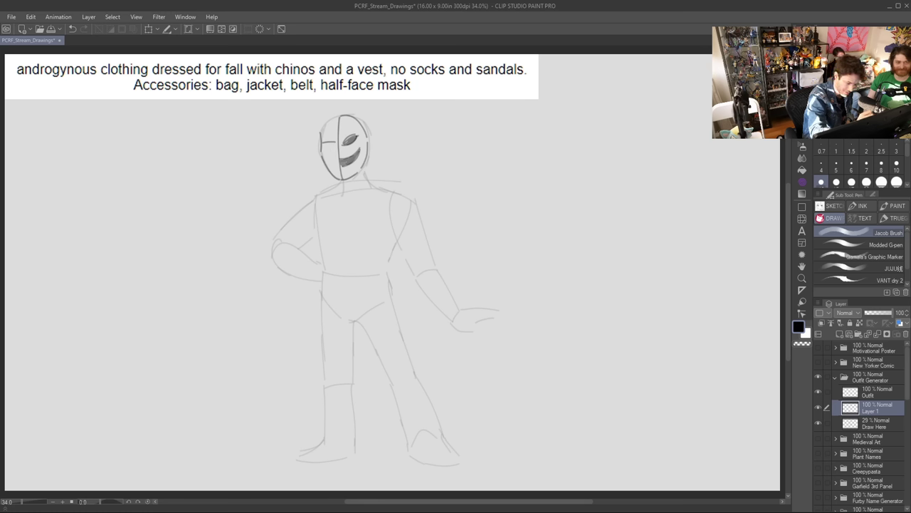
pyautogui.moveTo(325, 147); pyautogui.dragTo(336, 145)
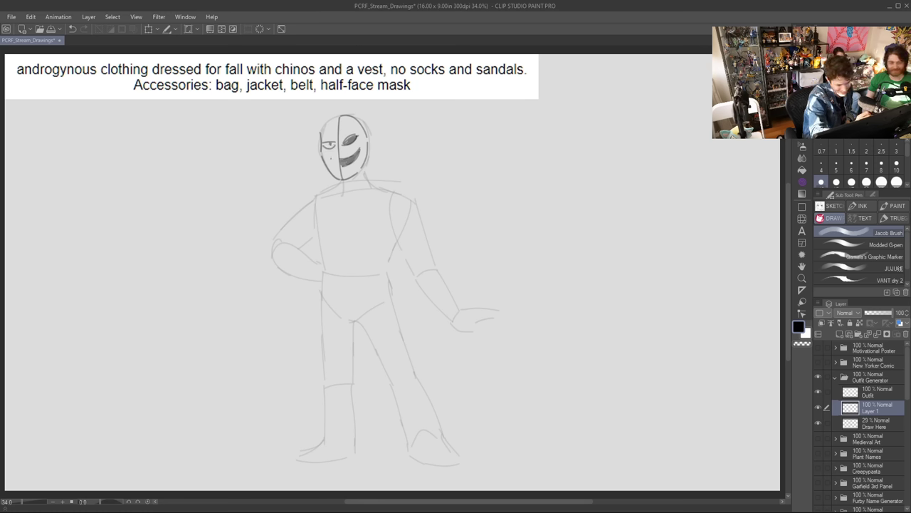
pyautogui.moveTo(330, 164); pyautogui.dragTo(342, 170)
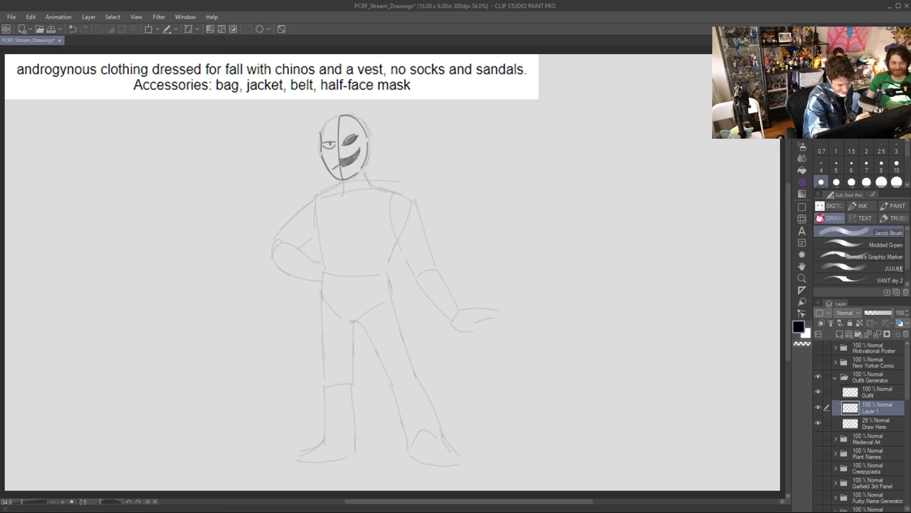
pyautogui.hotkey('ctrl', 'z')
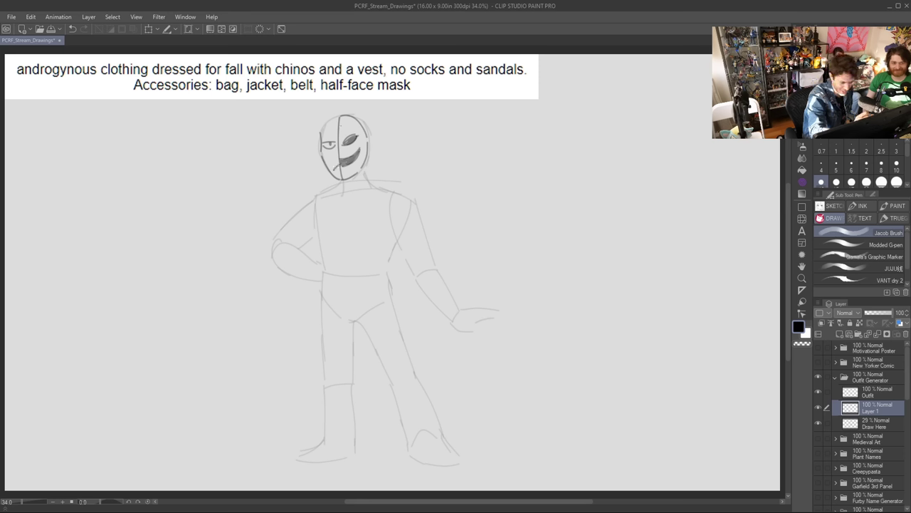
pyautogui.hotkey('ctrl', 'z')
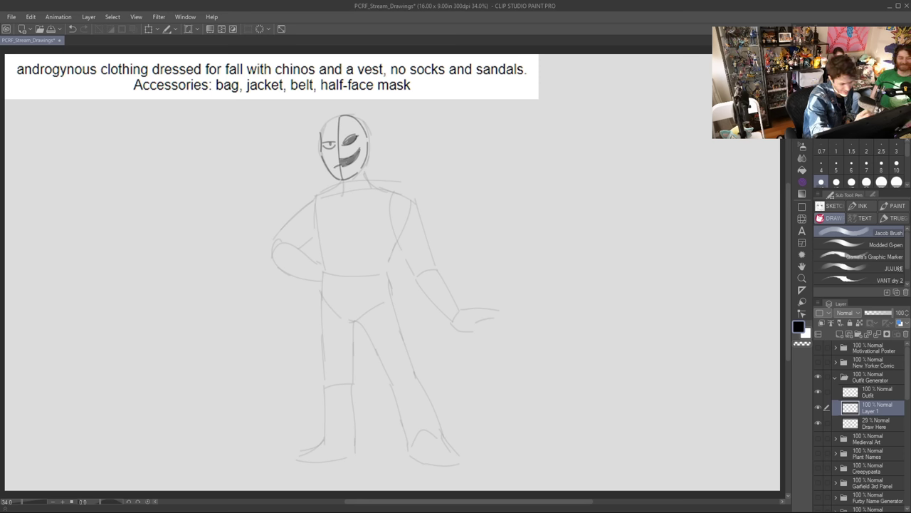
# Step: Add a thick lowered eyebrow above the uncovered eye and an ear beside the masked half
pyautogui.moveTo(319, 135); pyautogui.dragTo(333, 133)
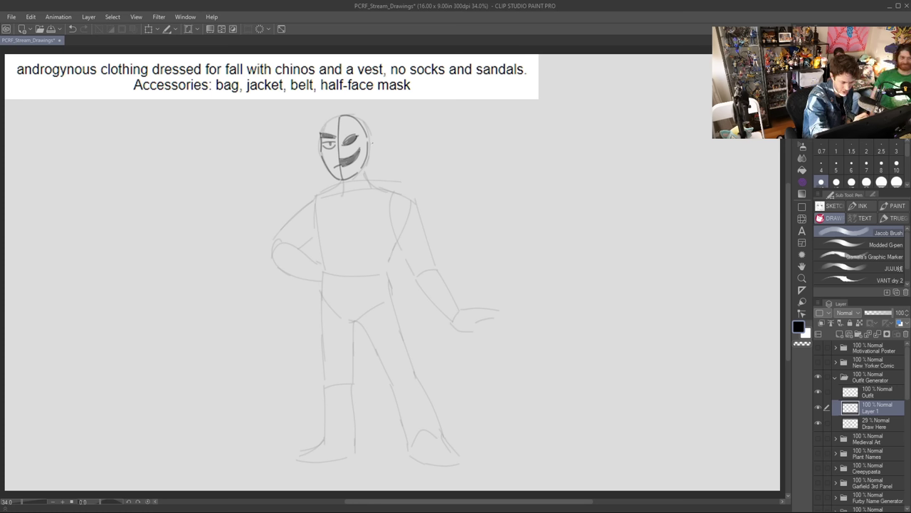
pyautogui.moveTo(372, 146)
pyautogui.mouseDown()
pyautogui.moveTo(385, 147)
pyautogui.moveTo(380, 140)
pyautogui.moveTo(372, 158)
pyautogui.moveTo(379, 149)
pyautogui.mouseUp()
pyautogui.hotkey('ctrl', 'z')
pyautogui.hotkey('ctrl', 'z')
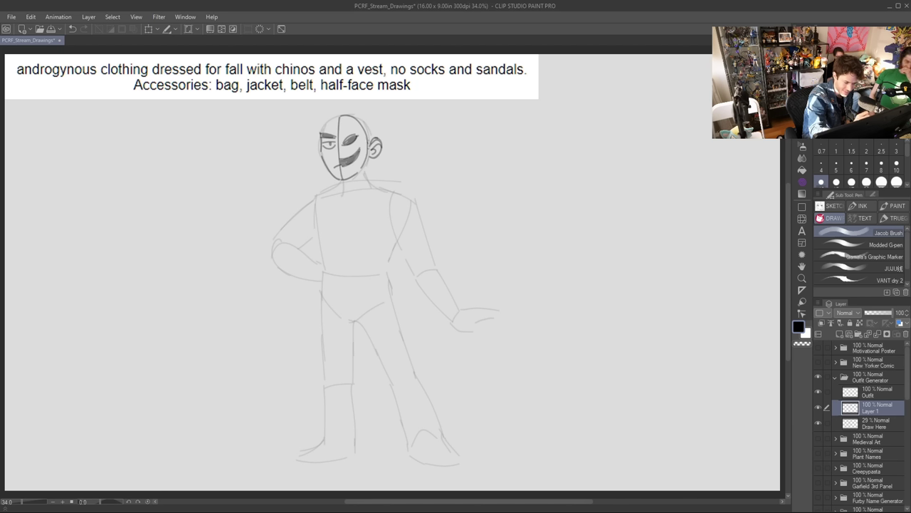
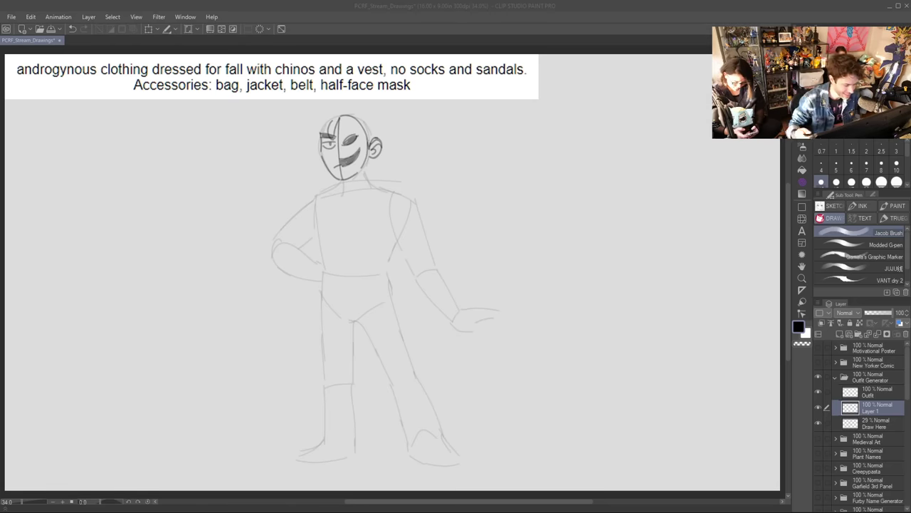
# Step: Sketch swept bangs over the uncovered side and pointed hair strands falling in front of both shoulders
pyautogui.click(359, 111)
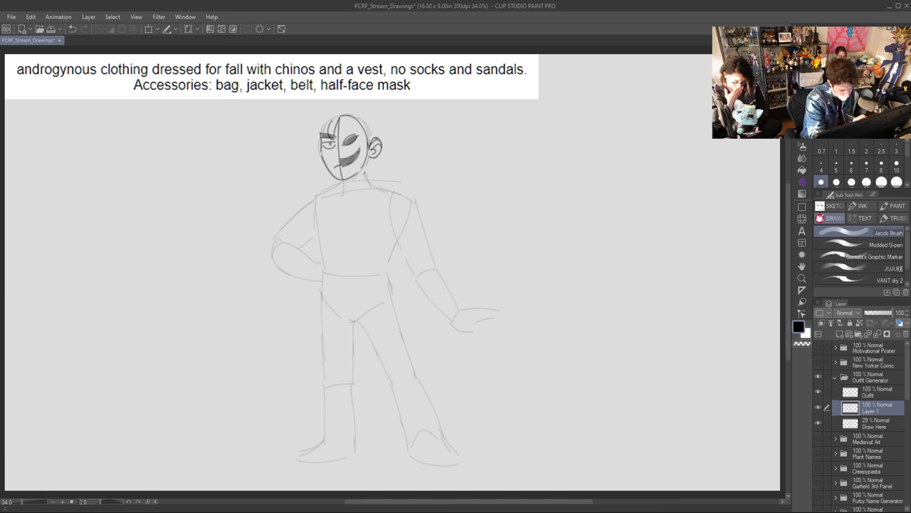
pyautogui.moveTo(362, 173)
pyautogui.mouseDown()
pyautogui.moveTo(361, 205)
pyautogui.moveTo(370, 195)
pyautogui.mouseUp()
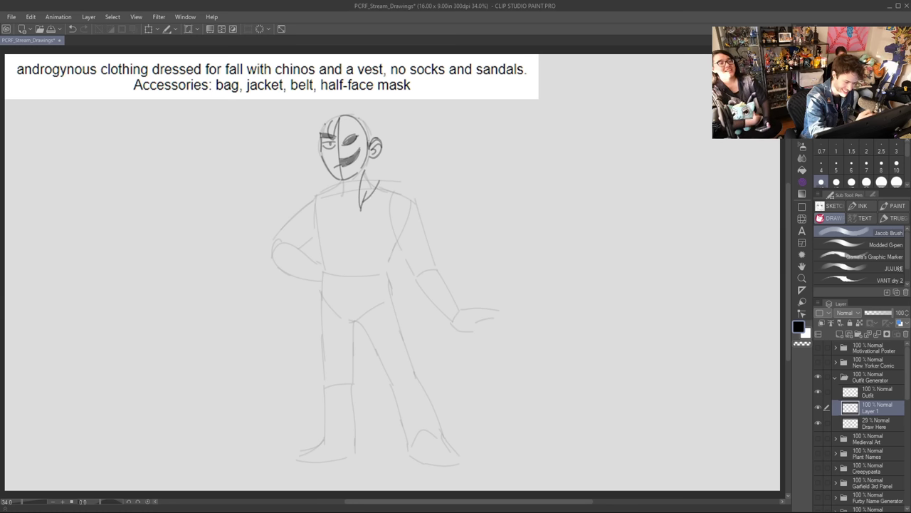
pyautogui.moveTo(326, 120)
pyautogui.mouseDown()
pyautogui.moveTo(317, 141)
pyautogui.moveTo(330, 136)
pyautogui.moveTo(316, 139)
pyautogui.moveTo(326, 221)
pyautogui.moveTo(338, 180)
pyautogui.moveTo(329, 201)
pyautogui.moveTo(339, 216)
pyautogui.moveTo(337, 182)
pyautogui.mouseUp()
pyautogui.hotkey('ctrl', 'z')
pyautogui.hotkey('ctrl', 'z')
pyautogui.hotkey('ctrl', 'z')
pyautogui.hotkey('ctrl', 'z')
pyautogui.hotkey('ctrl', 'z')
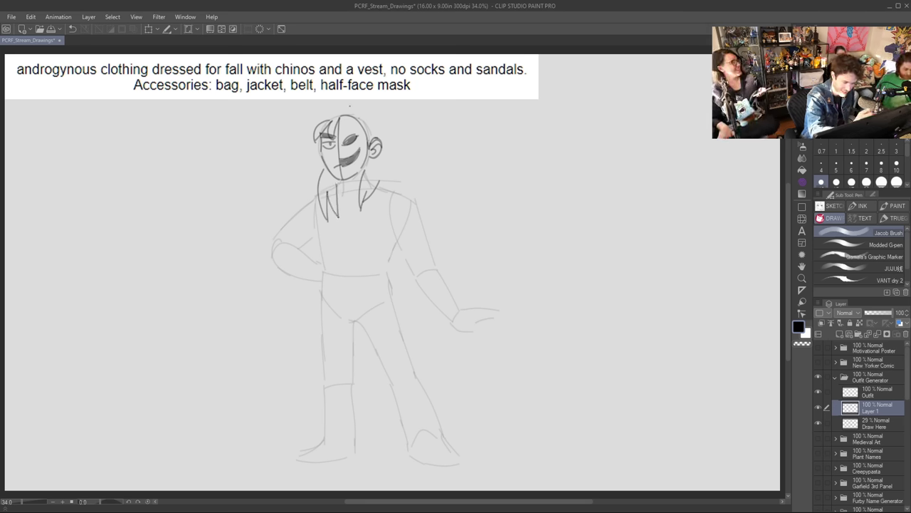
# Step: Draw the hair's rounded outline from the crown around behind the ear
pyautogui.moveTo(348, 109)
pyautogui.mouseDown()
pyautogui.moveTo(388, 125)
pyautogui.moveTo(383, 161)
pyautogui.mouseUp()
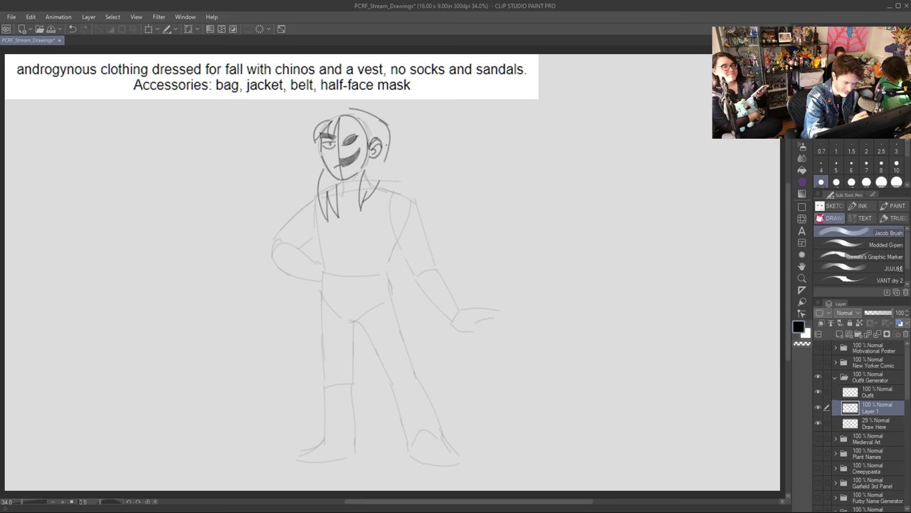
pyautogui.hotkey('ctrl', 'z')
pyautogui.moveTo(371, 109); pyautogui.dragTo(388, 125)
pyautogui.moveTo(387, 127); pyautogui.dragTo(382, 158)
pyautogui.moveTo(372, 121)
pyautogui.mouseDown()
pyautogui.moveTo(362, 144)
pyautogui.moveTo(370, 109)
pyautogui.mouseUp()
pyautogui.hotkey('ctrl', 'z')
pyautogui.hotkey('ctrl', 'z')
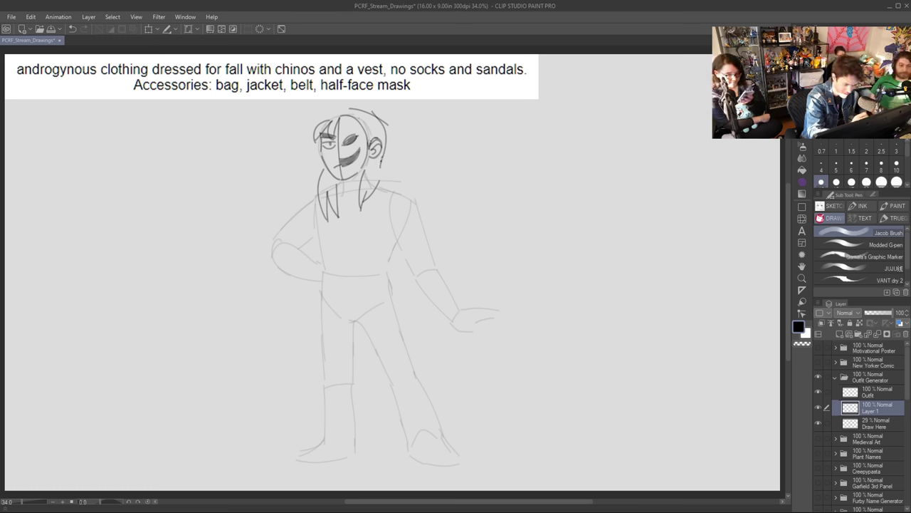
# Step: Sweep the hair from behind the ear to the shoulder and close the crown line, adding a short neck line below the chin
pyautogui.moveTo(381, 159); pyautogui.dragTo(393, 188)
pyautogui.hotkey('ctrl', 'z')
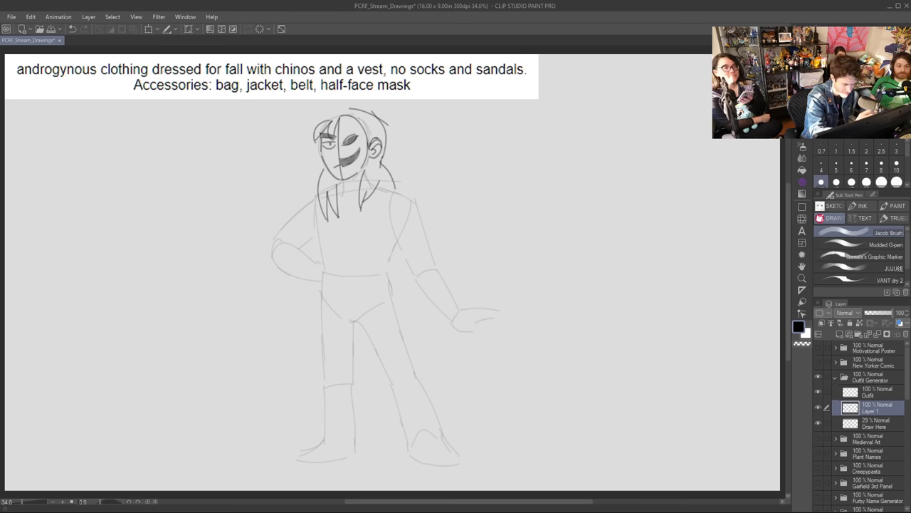
pyautogui.moveTo(318, 124); pyautogui.dragTo(349, 112)
pyautogui.moveTo(344, 179)
pyautogui.mouseDown()
pyautogui.moveTo(346, 199)
pyautogui.moveTo(344, 183)
pyautogui.mouseUp()
pyautogui.hotkey('ctrl', 'z')
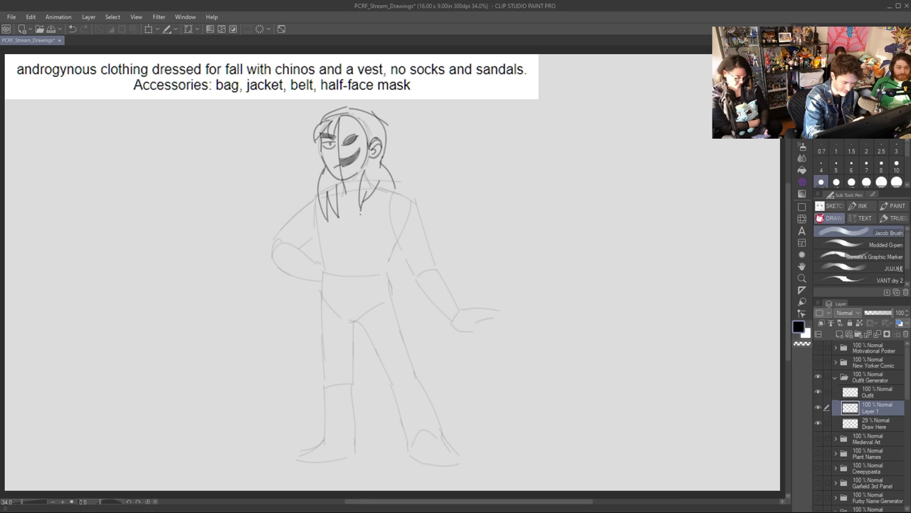
# Step: Draw an open cropped vest as two separate front panels ending above the waist
pyautogui.moveTo(360, 214); pyautogui.dragTo(360, 255)
pyautogui.hotkey('ctrl', 'z')
pyautogui.moveTo(361, 217)
pyautogui.mouseDown()
pyautogui.moveTo(366, 256)
pyautogui.moveTo(399, 250)
pyautogui.moveTo(393, 191)
pyautogui.mouseUp()
pyautogui.hotkey('ctrl', 'z')
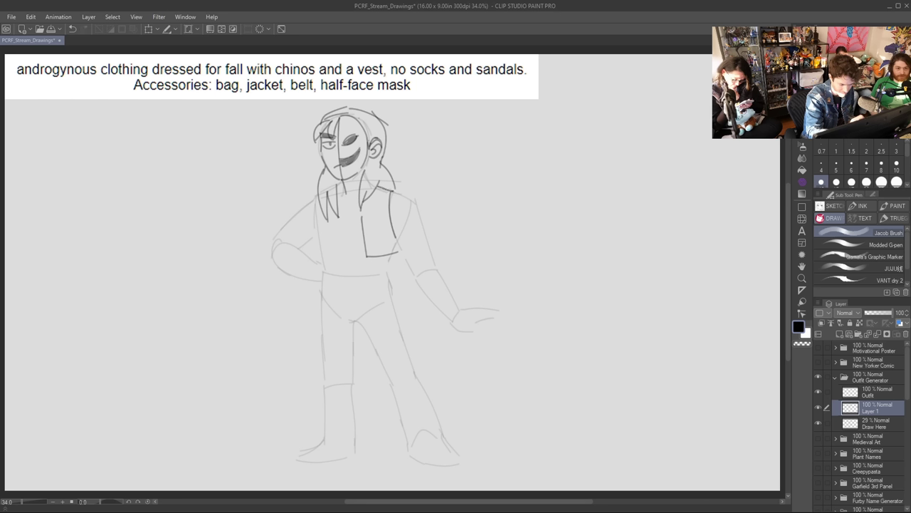
pyautogui.hotkey('ctrl', 'z')
pyautogui.moveTo(331, 216); pyautogui.dragTo(335, 255)
pyautogui.moveTo(311, 199); pyautogui.dragTo(309, 253)
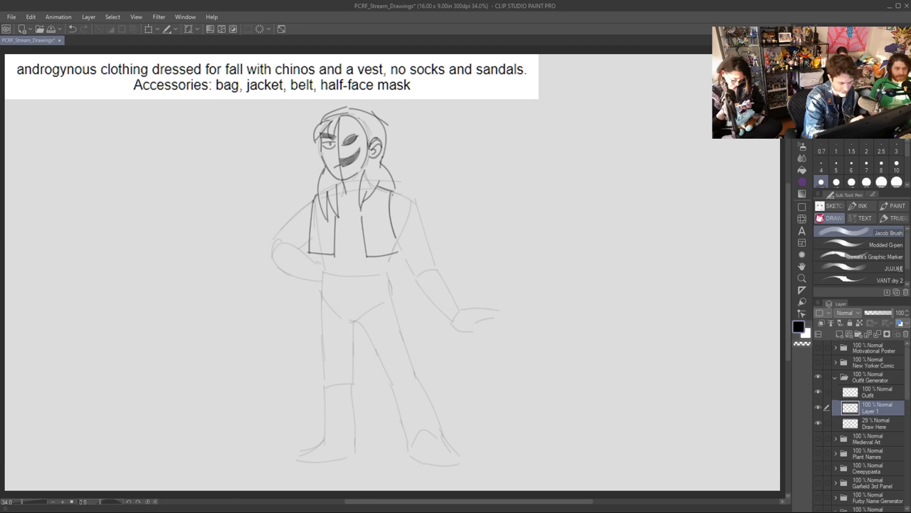
# Step: Draw the extended arm with its hand and fingers, and add the torso's centre line, waist sides and navel
pyautogui.moveTo(390, 192); pyautogui.dragTo(421, 225)
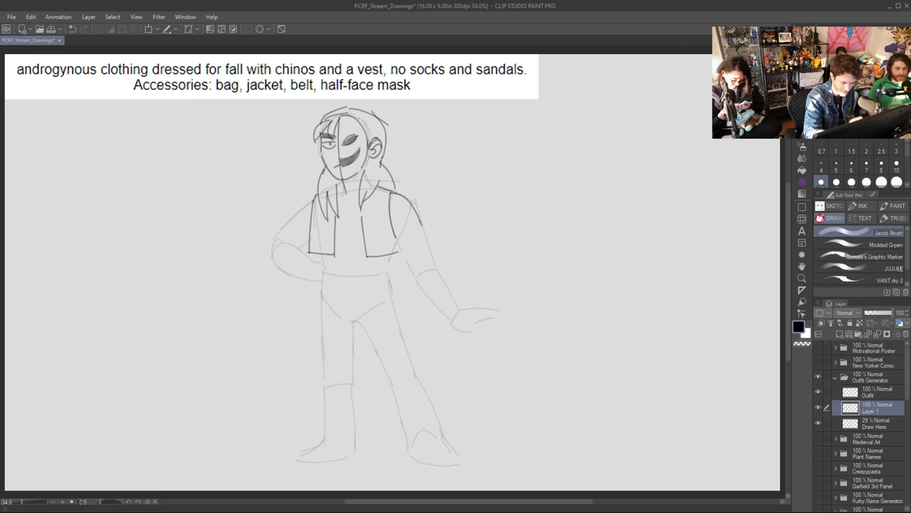
pyautogui.hotkey('ctrl', 'z')
pyautogui.moveTo(390, 192)
pyautogui.mouseDown()
pyautogui.moveTo(422, 224)
pyautogui.moveTo(433, 262)
pyautogui.mouseUp()
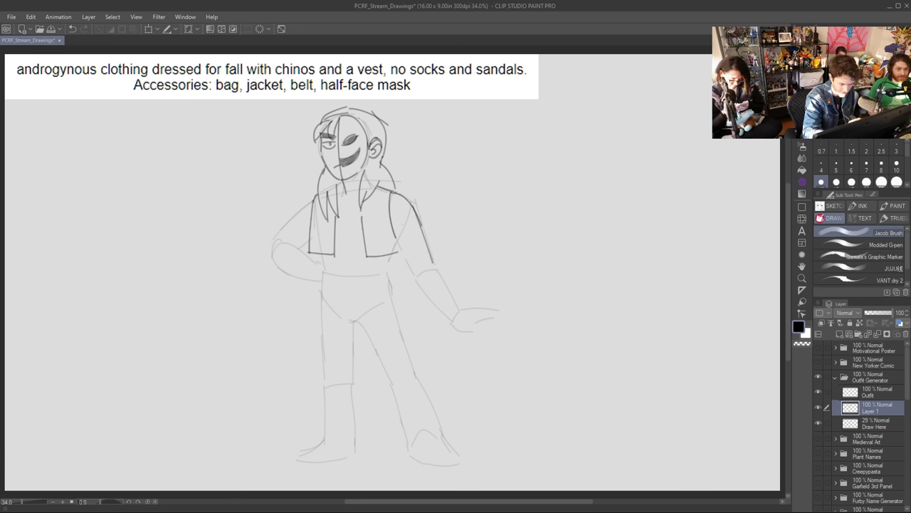
pyautogui.moveTo(395, 238); pyautogui.dragTo(452, 320)
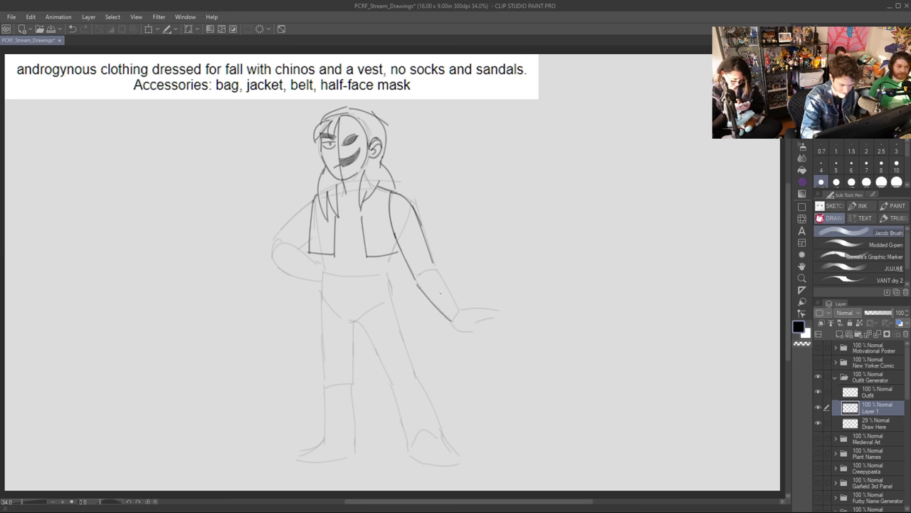
pyautogui.moveTo(432, 267)
pyautogui.mouseDown()
pyautogui.moveTo(460, 310)
pyautogui.moveTo(504, 311)
pyautogui.mouseUp()
pyautogui.moveTo(452, 322)
pyautogui.mouseDown()
pyautogui.moveTo(464, 329)
pyautogui.moveTo(477, 327)
pyautogui.moveTo(467, 318)
pyautogui.moveTo(505, 315)
pyautogui.mouseUp()
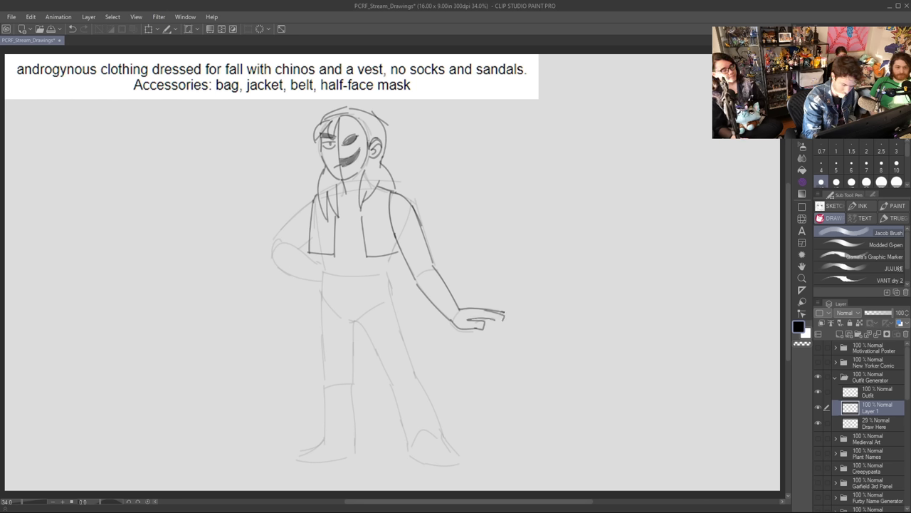
pyautogui.moveTo(349, 207)
pyautogui.mouseDown()
pyautogui.moveTo(352, 232)
pyautogui.moveTo(328, 272)
pyautogui.mouseUp()
pyautogui.moveTo(390, 255); pyautogui.dragTo(383, 274)
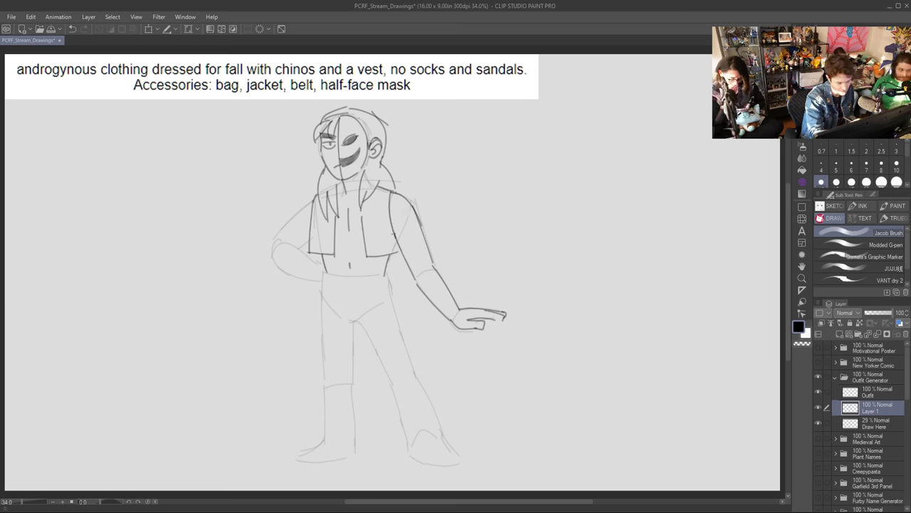
# Step: Sketch a jacket slipping off the extended arm's shoulder, with a pointed flap, bunched sleeve folds and a long edge down the thigh
pyautogui.moveTo(417, 207)
pyautogui.mouseDown()
pyautogui.moveTo(390, 236)
pyautogui.moveTo(419, 210)
pyautogui.moveTo(439, 213)
pyautogui.moveTo(396, 281)
pyautogui.moveTo(406, 361)
pyautogui.mouseUp()
pyautogui.hotkey('ctrl', 'z')
pyautogui.hotkey('ctrl', 'z')
pyautogui.moveTo(395, 284); pyautogui.dragTo(400, 360)
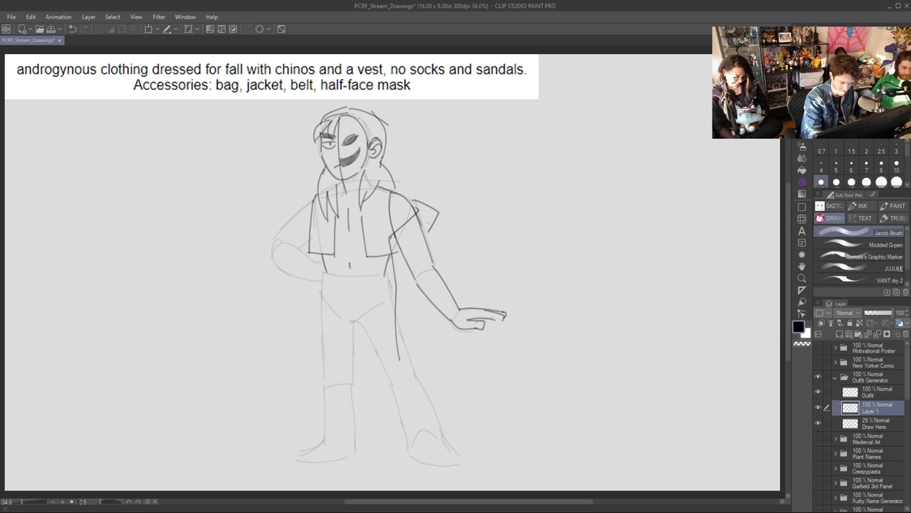
pyautogui.moveTo(431, 228)
pyautogui.mouseDown()
pyautogui.moveTo(409, 265)
pyautogui.moveTo(444, 271)
pyautogui.mouseUp()
pyautogui.hotkey('ctrl', 'z')
pyautogui.moveTo(423, 232); pyautogui.dragTo(394, 250)
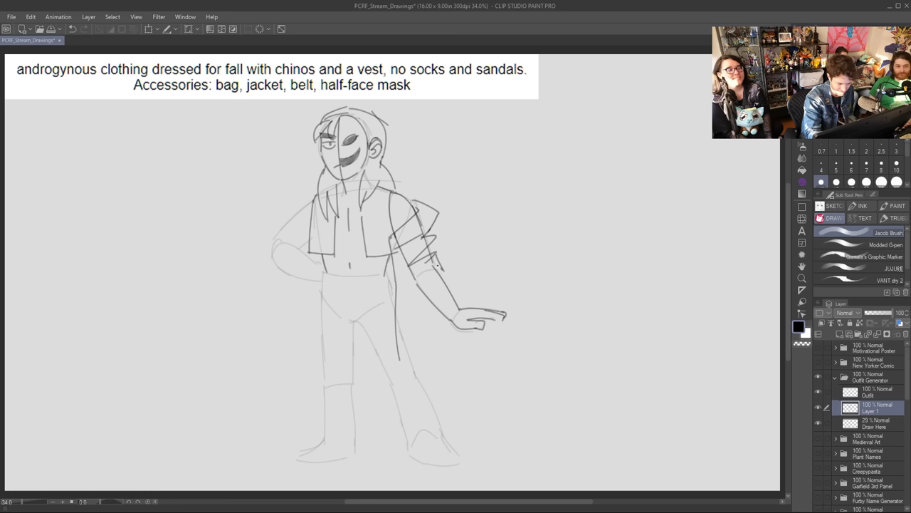
# Step: Draw the puffed lower jacket sleeve down to a wrist cuff and erase the arm lines it covers
pyautogui.moveTo(436, 265)
pyautogui.mouseDown()
pyautogui.moveTo(408, 277)
pyautogui.moveTo(416, 295)
pyautogui.moveTo(442, 291)
pyautogui.moveTo(444, 271)
pyautogui.moveTo(460, 299)
pyautogui.moveTo(446, 319)
pyautogui.mouseUp()
pyautogui.press('e')
pyautogui.moveTo(410, 275)
pyautogui.mouseDown()
pyautogui.moveTo(442, 313)
pyautogui.moveTo(449, 301)
pyautogui.moveTo(432, 263)
pyautogui.moveTo(454, 299)
pyautogui.mouseUp()
pyautogui.moveTo(429, 250)
pyautogui.mouseDown()
pyautogui.moveTo(418, 216)
pyautogui.moveTo(397, 238)
pyautogui.moveTo(404, 263)
pyautogui.moveTo(397, 253)
pyautogui.moveTo(404, 246)
pyautogui.moveTo(415, 271)
pyautogui.moveTo(427, 259)
pyautogui.mouseUp()
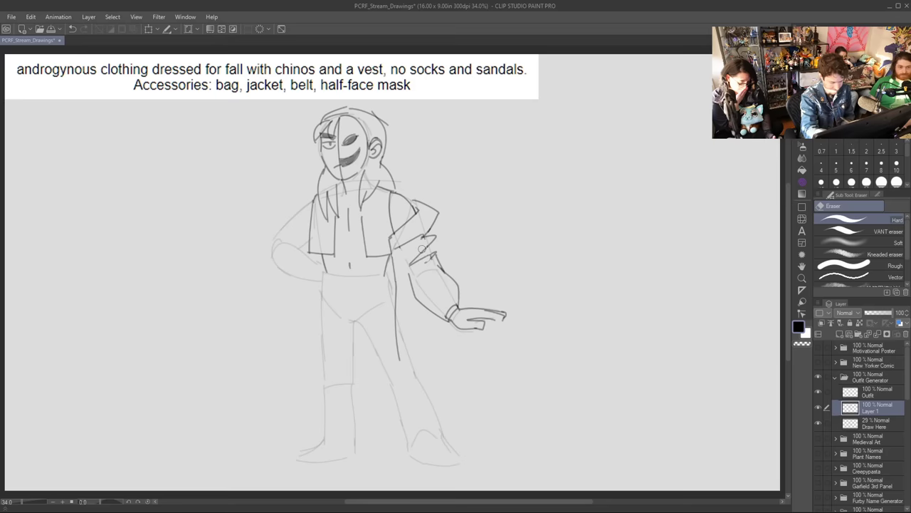
# Step: Complete the jacket panel hanging beside the thigh with an outer edge and hem, and add folds below the extended arm's bunched sleeve
pyautogui.press('p')
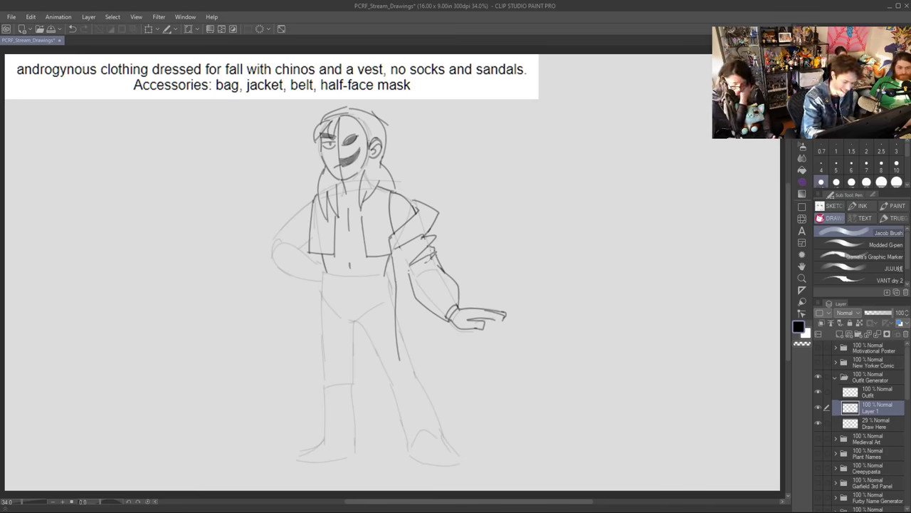
pyautogui.moveTo(431, 313)
pyautogui.mouseDown()
pyautogui.moveTo(437, 379)
pyautogui.moveTo(409, 364)
pyautogui.moveTo(424, 372)
pyautogui.mouseUp()
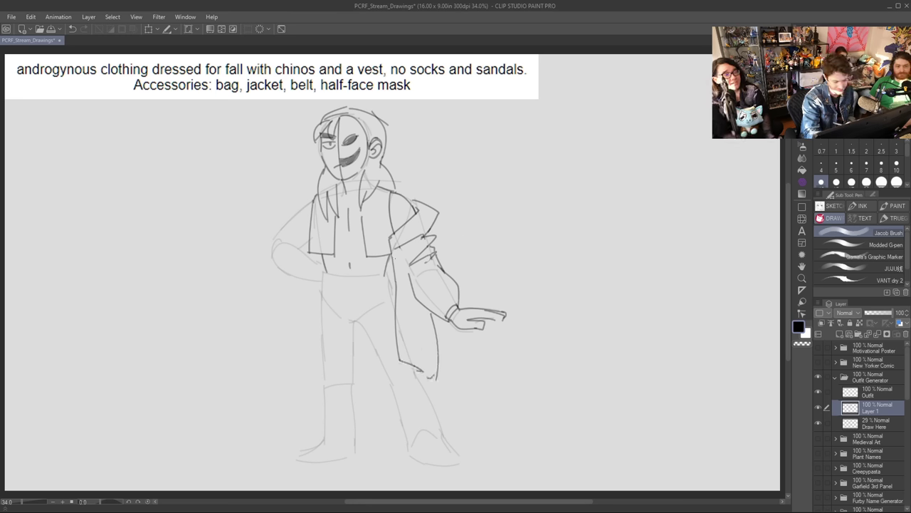
pyautogui.moveTo(403, 258); pyautogui.dragTo(406, 272)
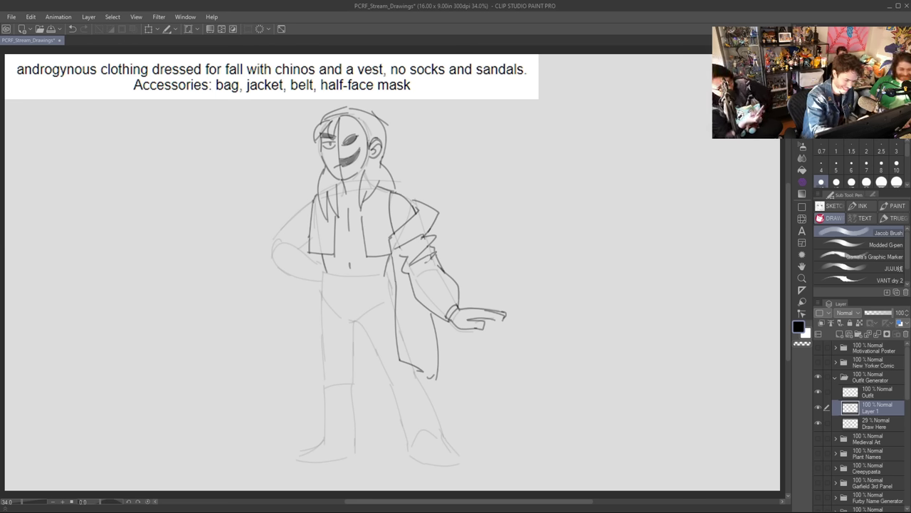
# Step: Draw the slipped jacket sleeve on the bent arm with a pointed flap, bunched folds and a puffed lower sleeve reaching the hip
pyautogui.moveTo(286, 224)
pyautogui.mouseDown()
pyautogui.moveTo(308, 238)
pyautogui.moveTo(279, 216)
pyautogui.moveTo(270, 251)
pyautogui.moveTo(306, 244)
pyautogui.mouseUp()
pyautogui.moveTo(278, 239)
pyautogui.mouseDown()
pyautogui.moveTo(305, 249)
pyautogui.moveTo(275, 274)
pyautogui.moveTo(314, 282)
pyautogui.mouseUp()
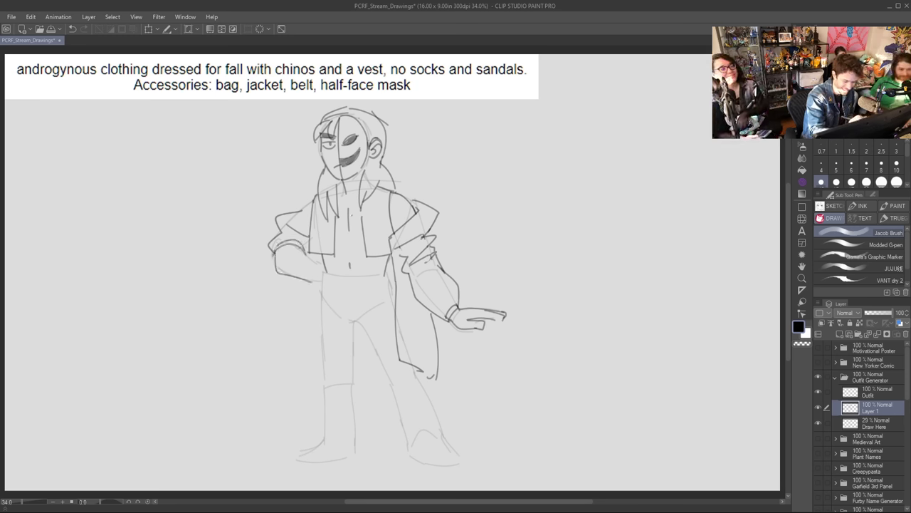
pyautogui.hotkey('ctrl', 'z')
pyautogui.hotkey('ctrl', 'z')
pyautogui.moveTo(278, 248)
pyautogui.mouseDown()
pyautogui.moveTo(271, 269)
pyautogui.moveTo(313, 282)
pyautogui.mouseUp()
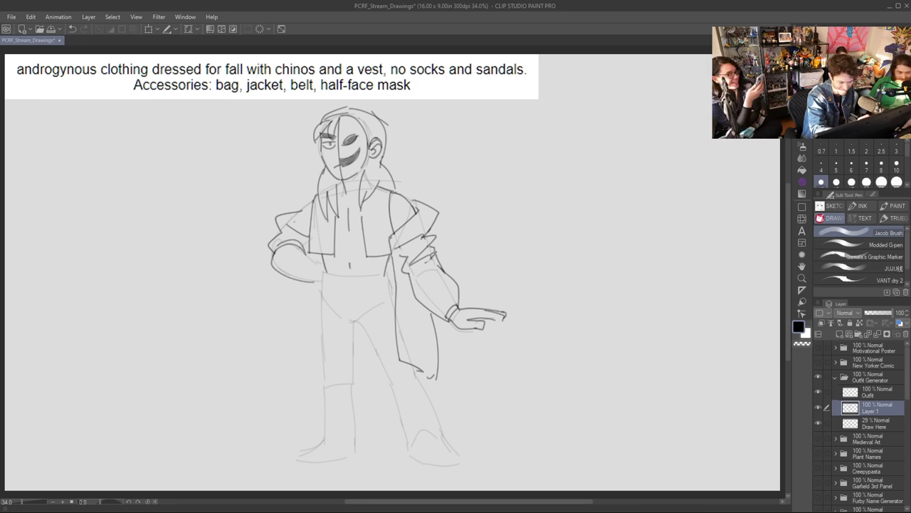
pyautogui.moveTo(313, 201); pyautogui.dragTo(289, 225)
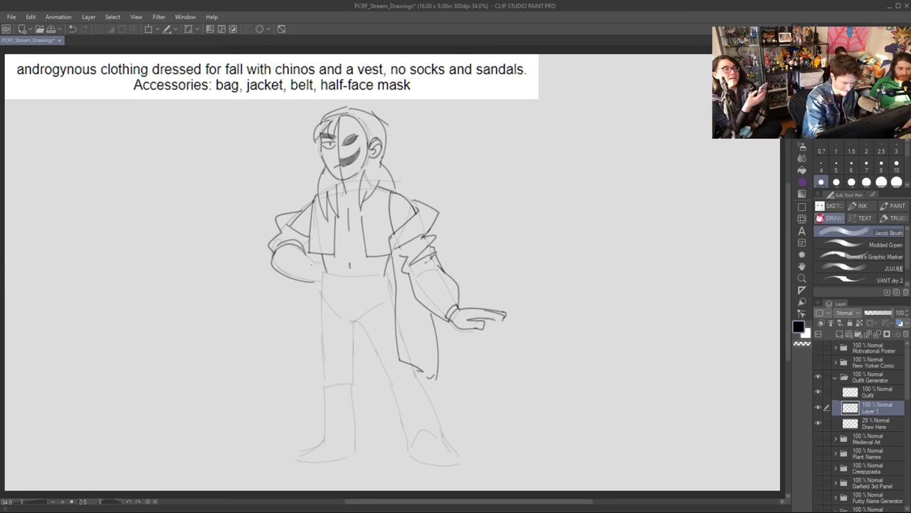
pyautogui.moveTo(306, 255); pyautogui.dragTo(322, 271)
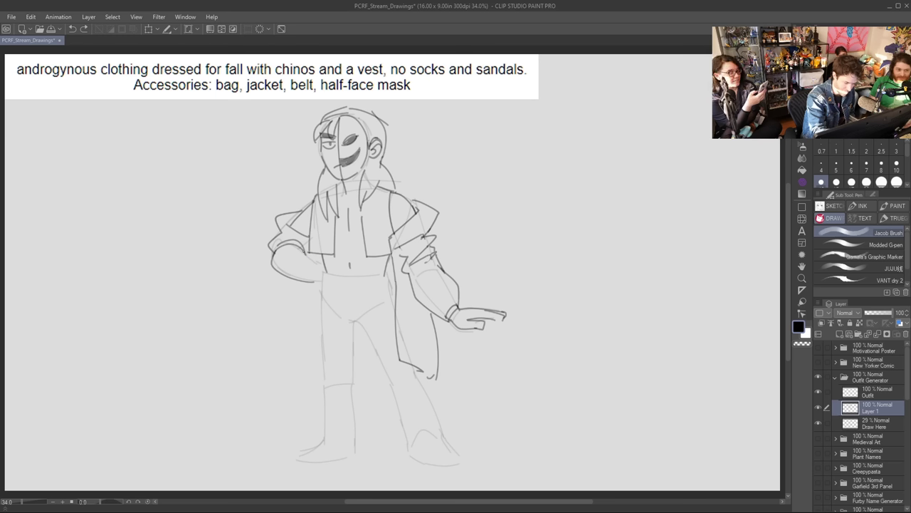
pyautogui.hotkey('ctrl', 'z')
pyautogui.moveTo(308, 255); pyautogui.dragTo(321, 259)
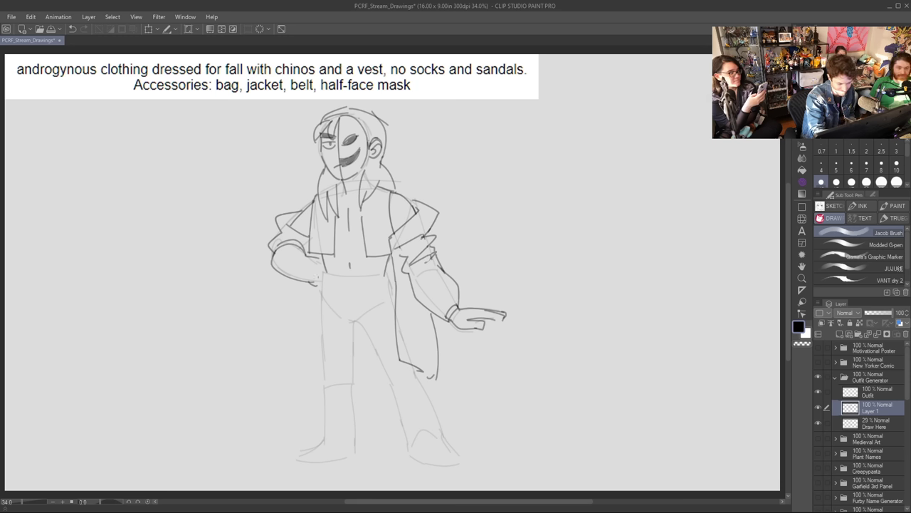
# Step: Draw the bent arm's cuff and the jacket's long tail behind the legs, and touch up the neck and extended sleeve lines
pyautogui.moveTo(320, 268)
pyautogui.mouseDown()
pyautogui.moveTo(284, 348)
pyautogui.moveTo(291, 361)
pyautogui.moveTo(377, 374)
pyautogui.mouseUp()
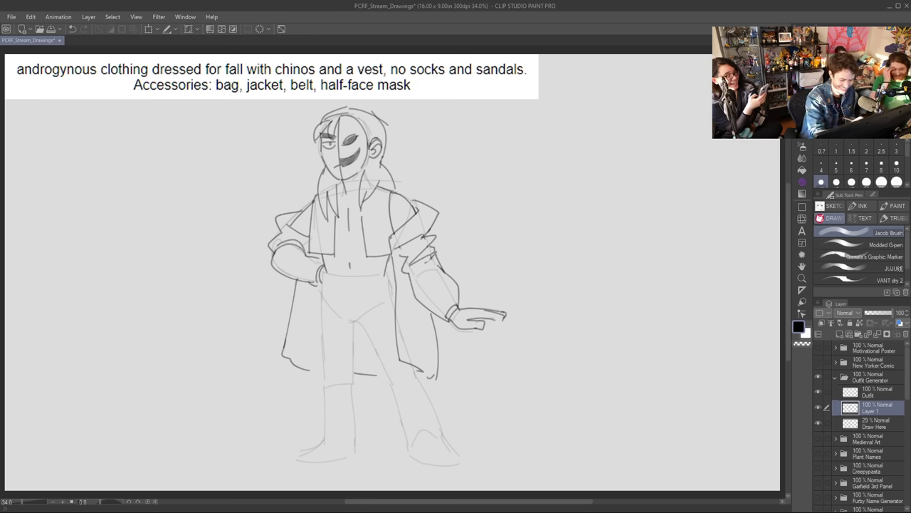
pyautogui.moveTo(337, 183); pyautogui.dragTo(345, 191)
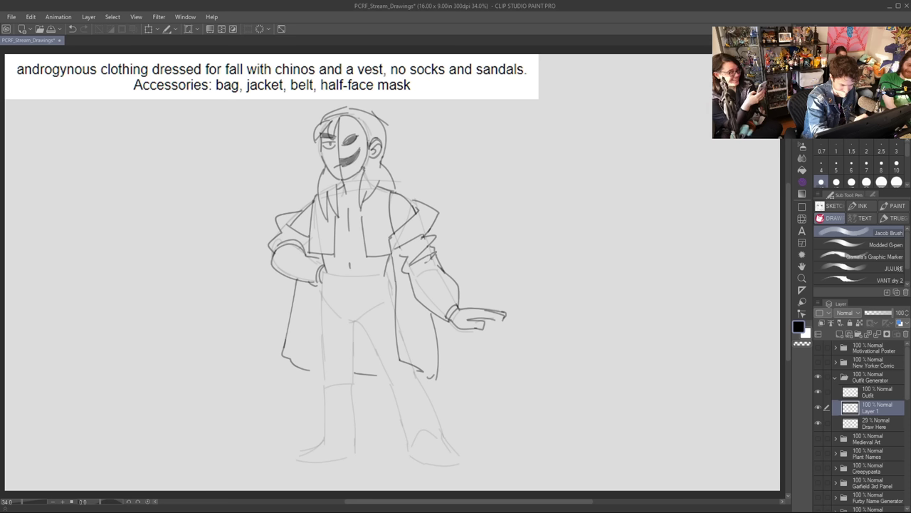
pyautogui.moveTo(366, 161); pyautogui.dragTo(362, 173)
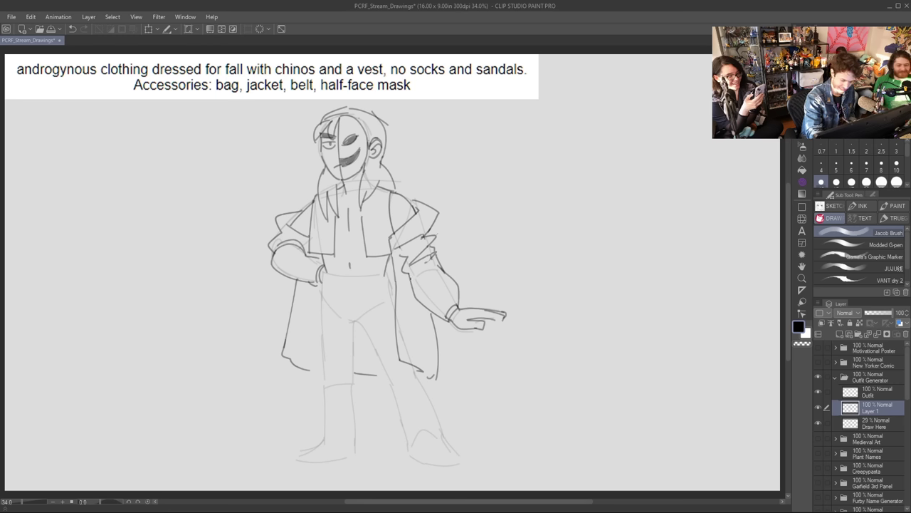
pyautogui.moveTo(413, 281)
pyautogui.mouseDown()
pyautogui.moveTo(427, 268)
pyautogui.moveTo(442, 273)
pyautogui.moveTo(434, 265)
pyautogui.mouseUp()
pyautogui.hotkey('ctrl', 'z')
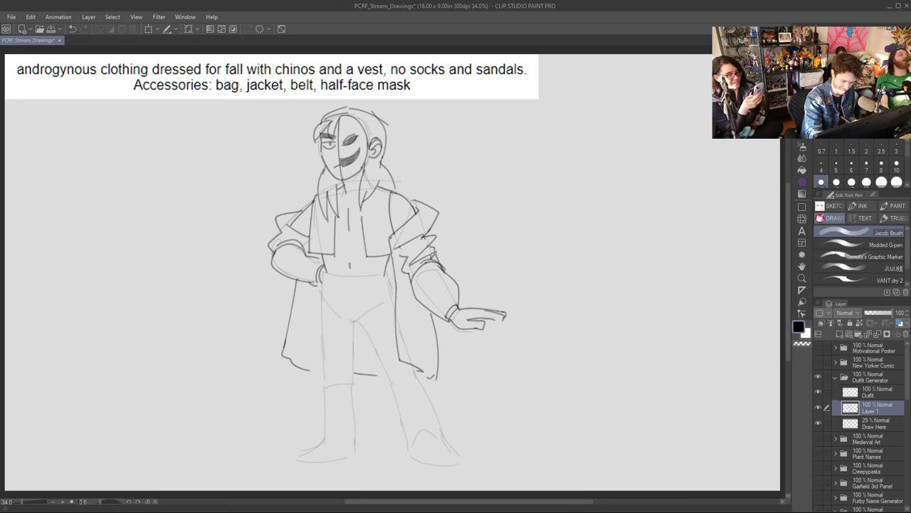
# Step: Draw a rounded bag with a clasped flap swinging on a strap below the extended arm
pyautogui.moveTo(412, 268); pyautogui.dragTo(437, 356)
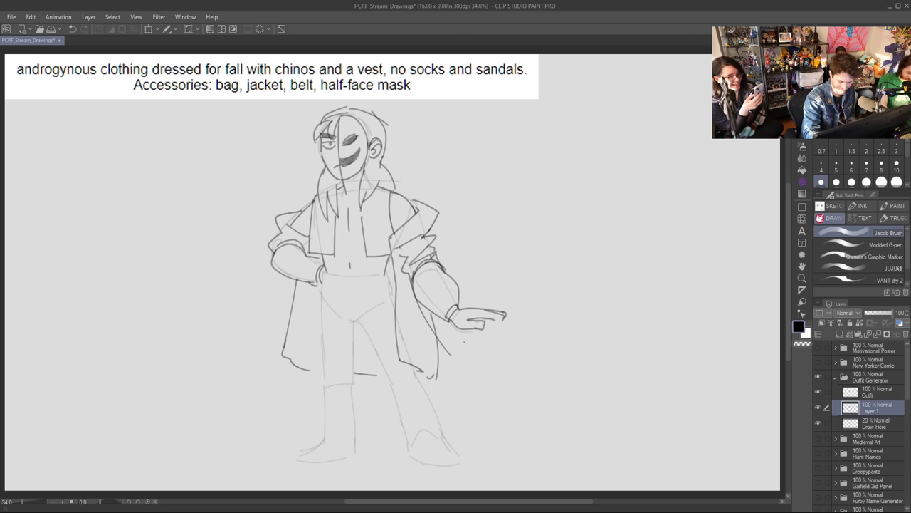
pyautogui.moveTo(420, 308)
pyautogui.mouseDown()
pyautogui.moveTo(453, 353)
pyautogui.moveTo(482, 360)
pyautogui.mouseUp()
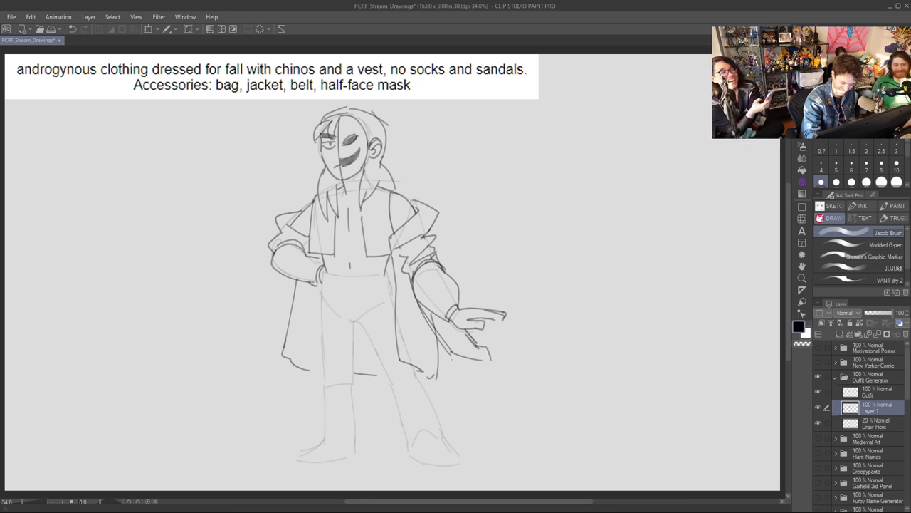
pyautogui.moveTo(448, 356); pyautogui.dragTo(504, 375)
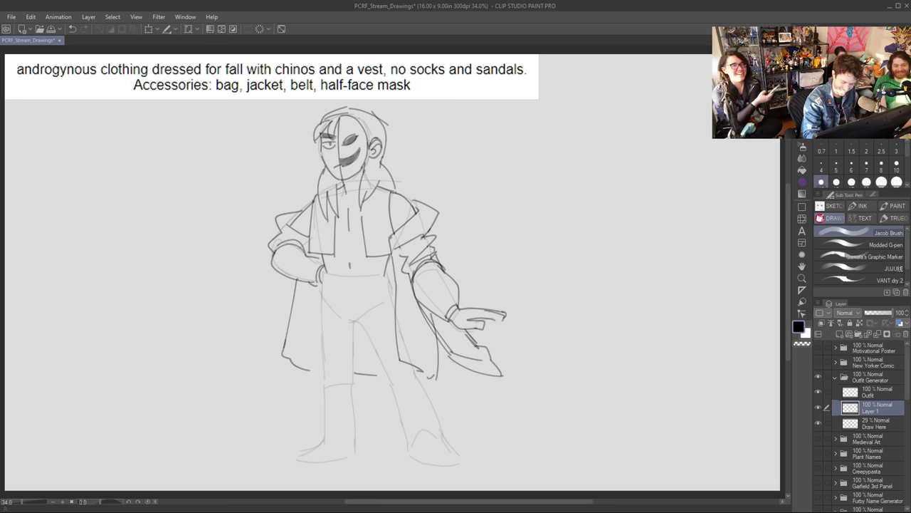
pyautogui.moveTo(452, 356); pyautogui.dragTo(501, 407)
pyautogui.moveTo(491, 360)
pyautogui.mouseDown()
pyautogui.moveTo(520, 385)
pyautogui.moveTo(501, 409)
pyautogui.mouseUp()
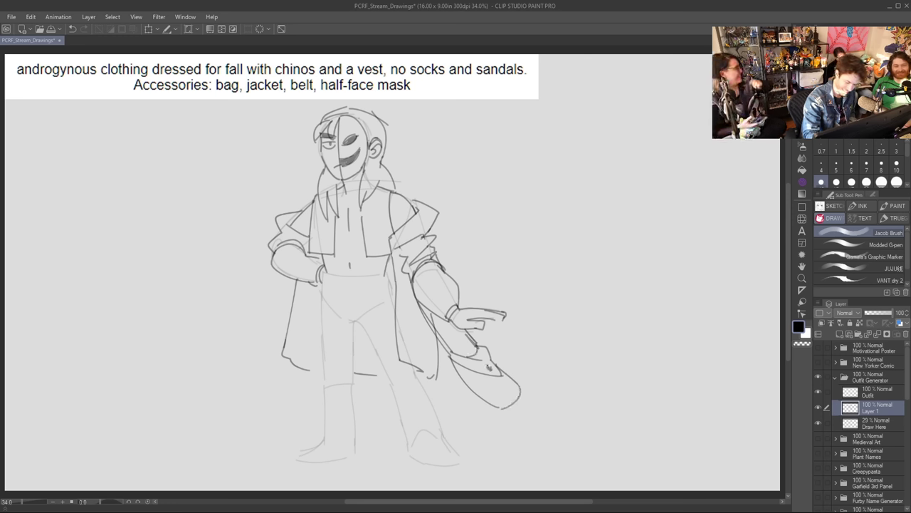
pyautogui.moveTo(463, 368); pyautogui.dragTo(499, 397)
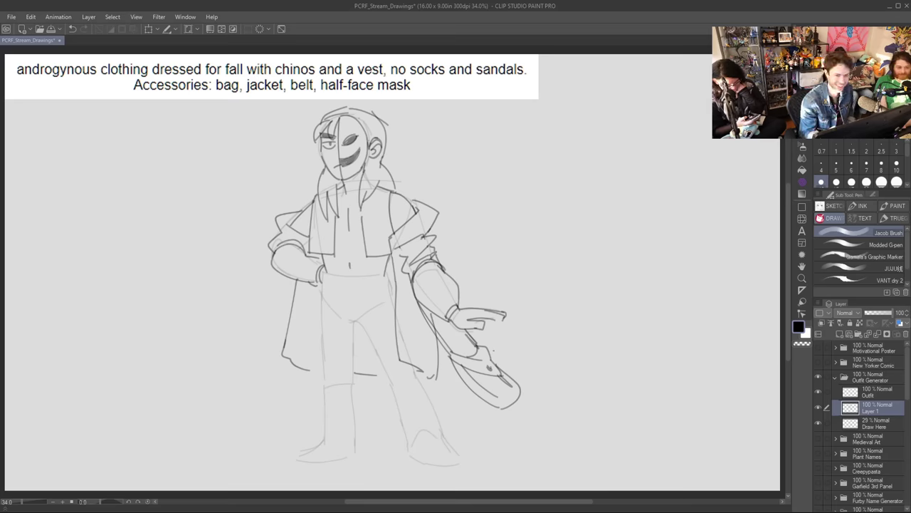
pyautogui.press('e')
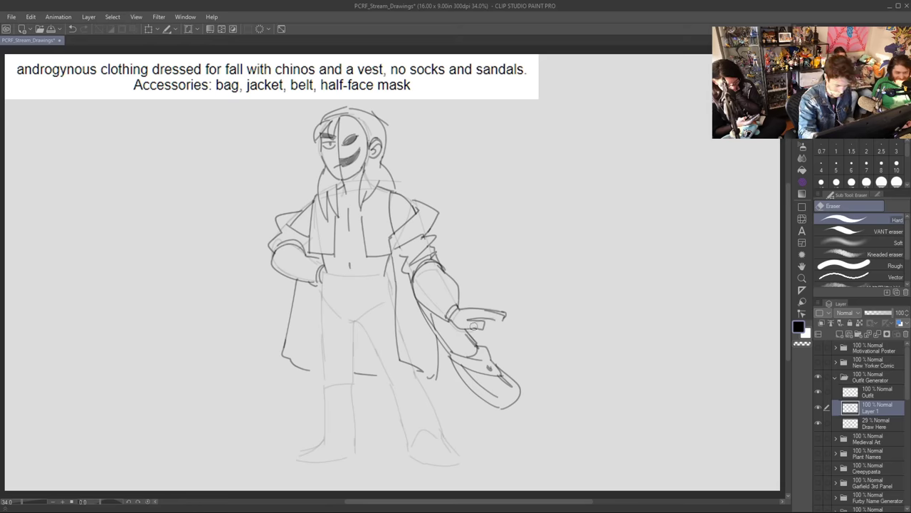
pyautogui.press('p')
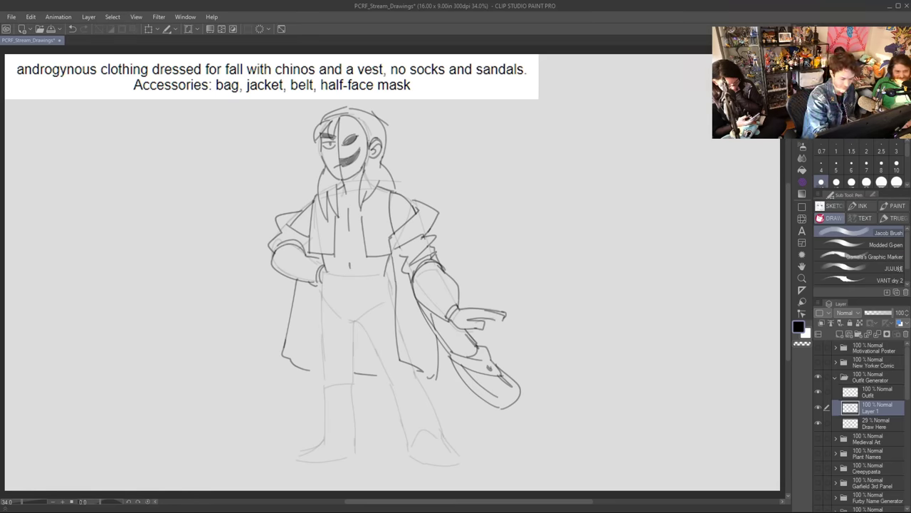
# Step: Draw the chinos' curved waistline below the navel and clean up its end at the hip with the eraser
pyautogui.moveTo(331, 275); pyautogui.dragTo(383, 270)
pyautogui.hotkey('ctrl', 'z')
pyautogui.moveTo(325, 276); pyautogui.dragTo(382, 276)
pyautogui.hotkey('ctrl', 'z')
pyautogui.hotkey('ctrl', 'z')
pyautogui.moveTo(326, 276); pyautogui.dragTo(393, 267)
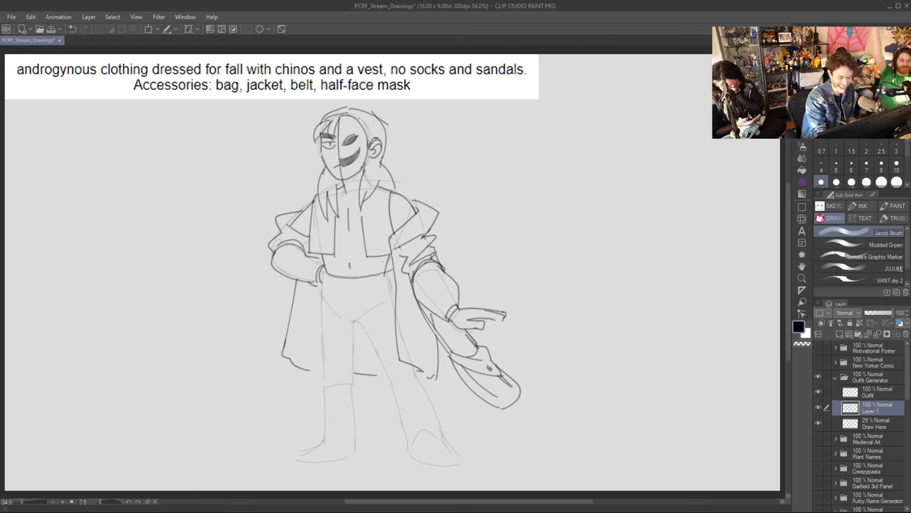
pyautogui.press('e')
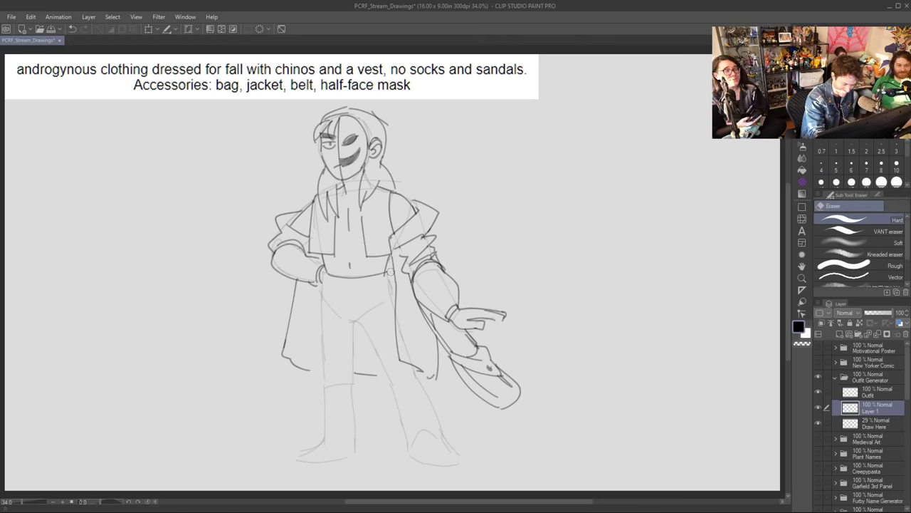
pyautogui.press('p')
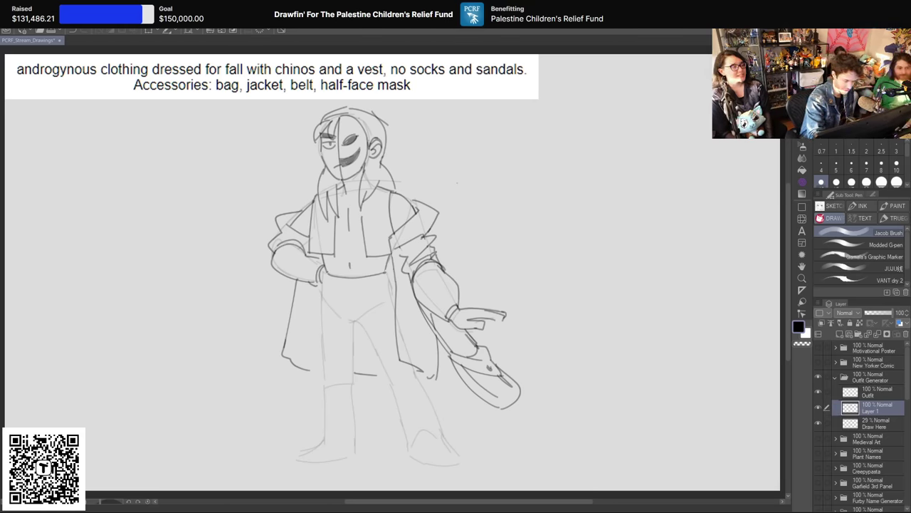
# Step: Draw the chinos' straight leg below the bent arm down to an ankle hem, and curve the crotch line into the other inner thigh
pyautogui.moveTo(324, 272); pyautogui.dragTo(323, 300)
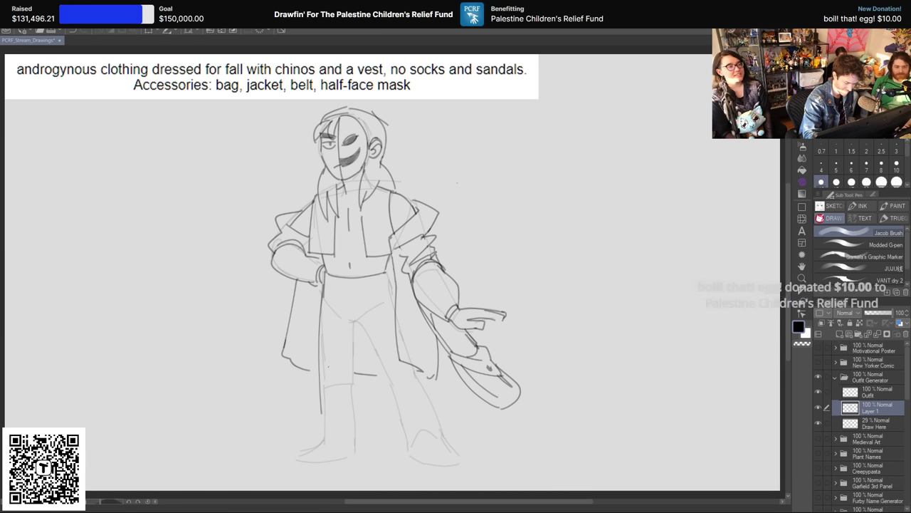
pyautogui.moveTo(321, 313)
pyautogui.mouseDown()
pyautogui.moveTo(317, 427)
pyautogui.moveTo(357, 430)
pyautogui.mouseUp()
pyautogui.moveTo(352, 331); pyautogui.dragTo(354, 394)
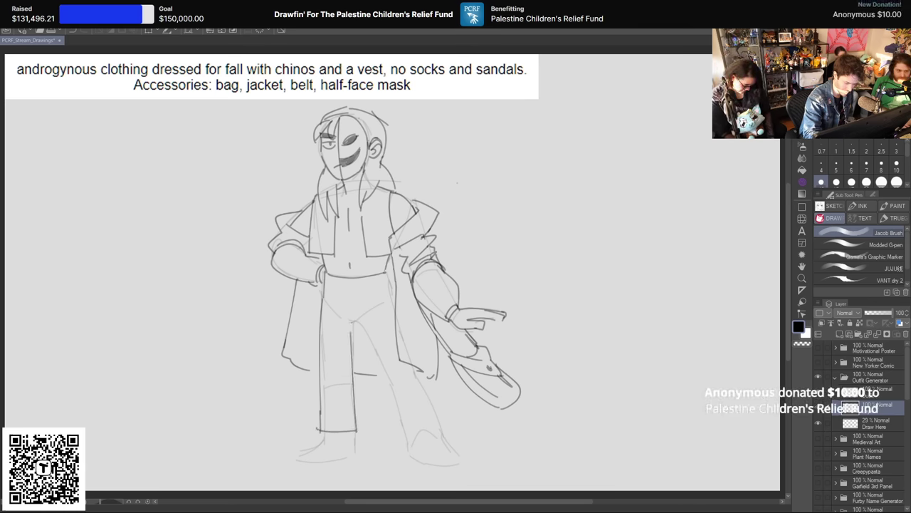
pyautogui.hotkey('ctrl', 'z')
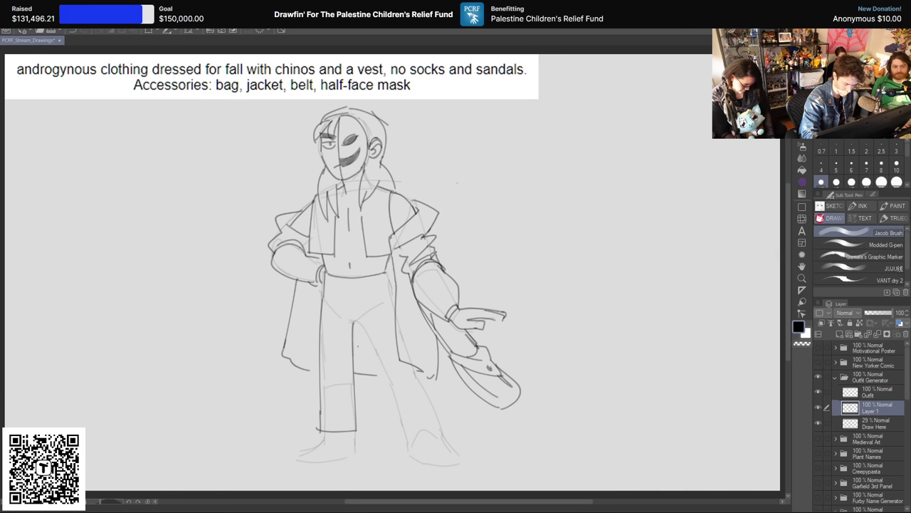
pyautogui.moveTo(344, 319); pyautogui.dragTo(378, 356)
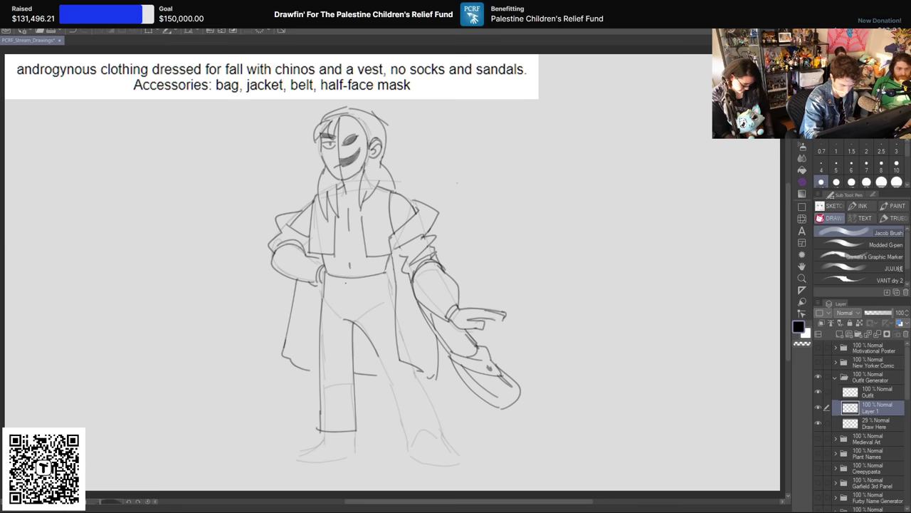
# Step: Add a belt with loops, a buckle and a fly to the chinos, and finish the angled second leg with an ankle hem
pyautogui.moveTo(347, 278)
pyautogui.mouseDown()
pyautogui.moveTo(345, 322)
pyautogui.moveTo(352, 319)
pyautogui.mouseUp()
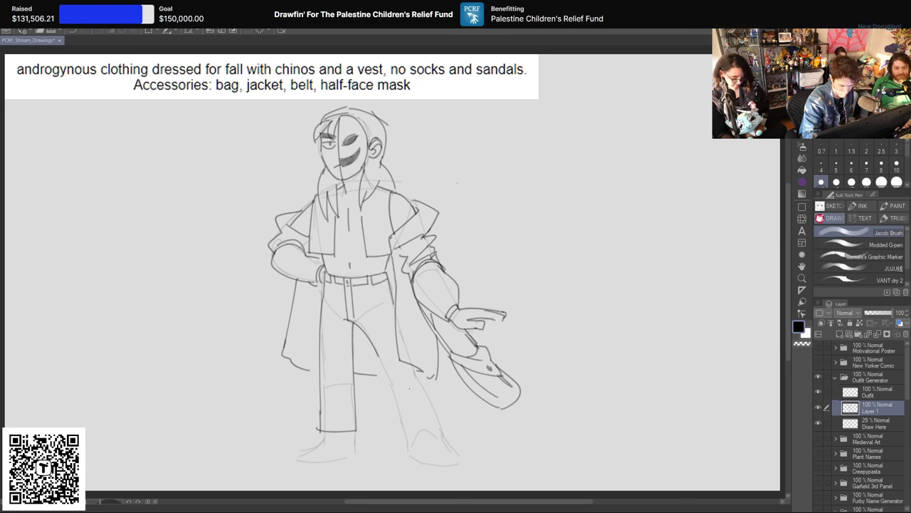
pyautogui.moveTo(381, 363)
pyautogui.mouseDown()
pyautogui.moveTo(397, 414)
pyautogui.moveTo(436, 420)
pyautogui.mouseUp()
pyautogui.moveTo(416, 369); pyautogui.dragTo(433, 420)
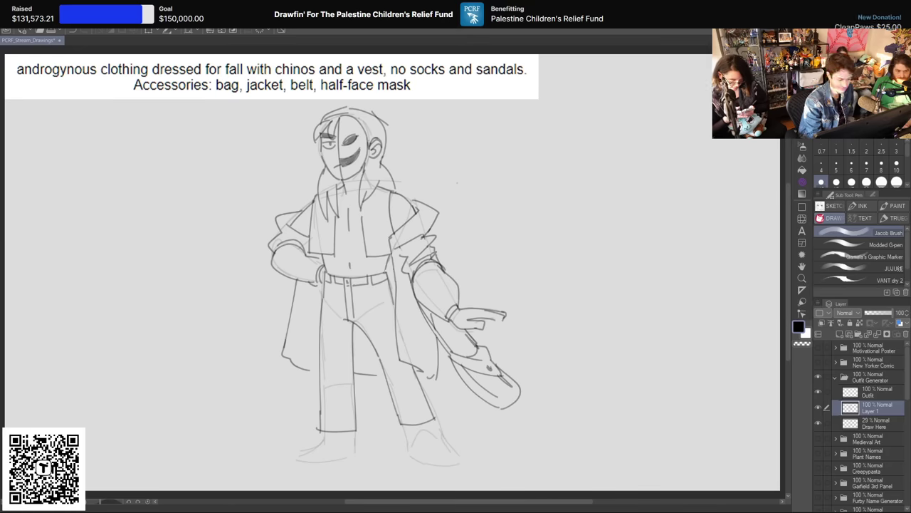
# Step: Erase and redraw the inner front edge of the vest panel nearest the extended arm
pyautogui.press('e')
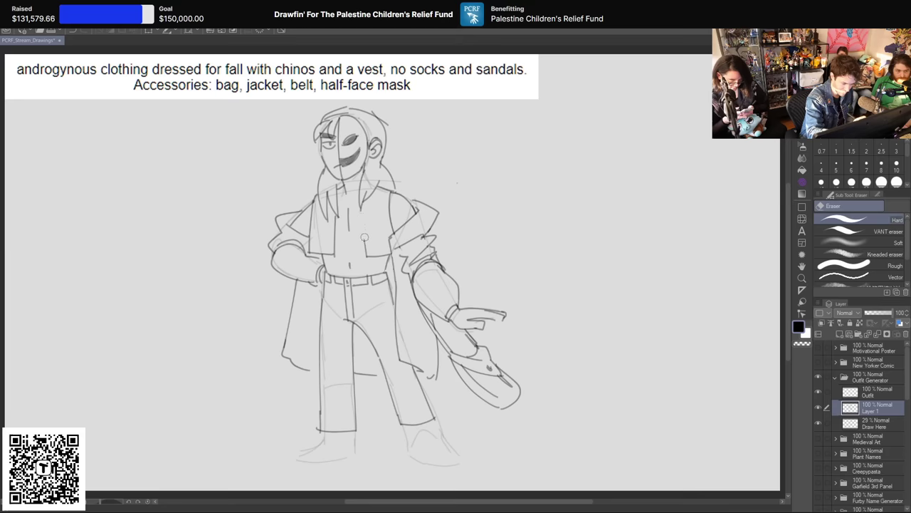
pyautogui.press('p')
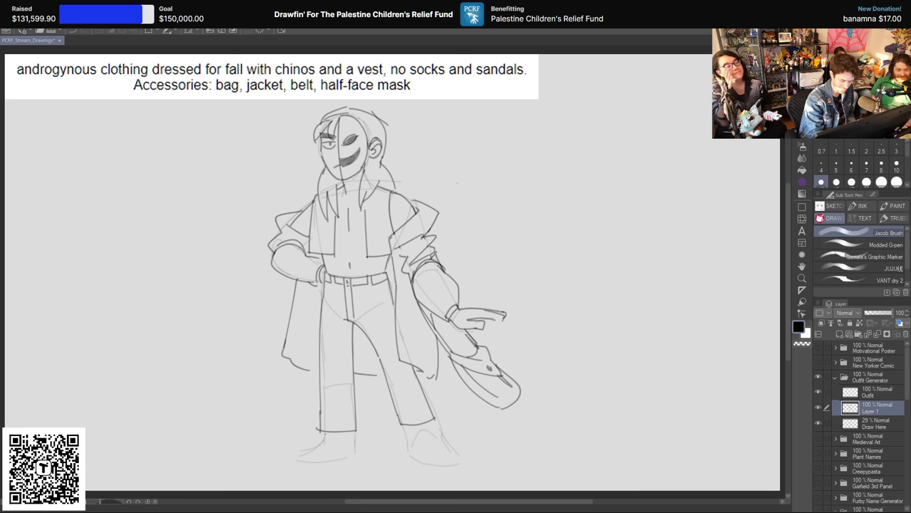
# Step: Draw both bare feet below the trouser hems in flat-soled sandals with straps across the toes and instep
pyautogui.moveTo(324, 442); pyautogui.dragTo(296, 455)
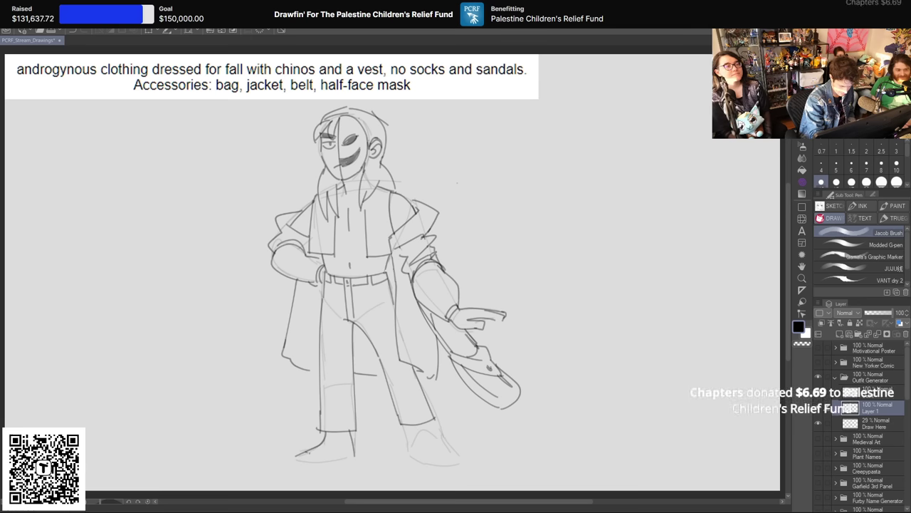
pyautogui.moveTo(332, 443)
pyautogui.mouseDown()
pyautogui.moveTo(296, 464)
pyautogui.moveTo(301, 456)
pyautogui.moveTo(351, 466)
pyautogui.mouseUp()
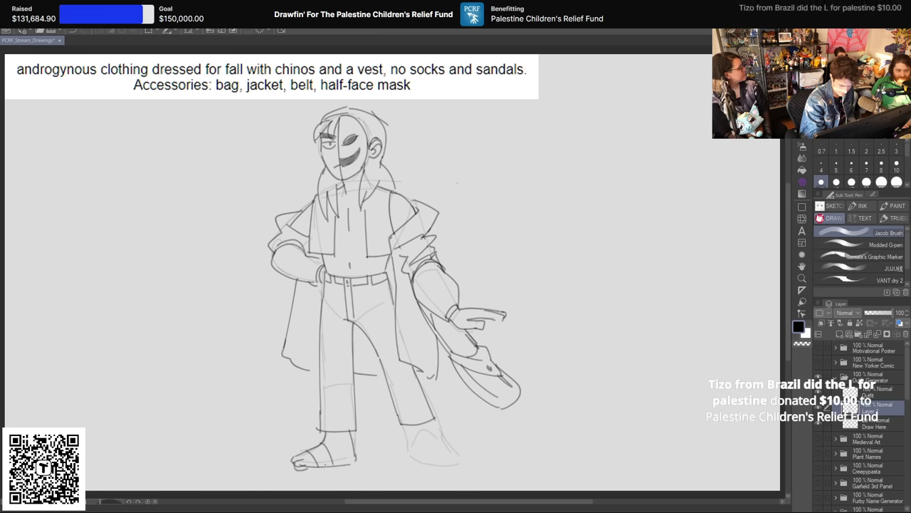
pyautogui.moveTo(302, 470); pyautogui.dragTo(359, 472)
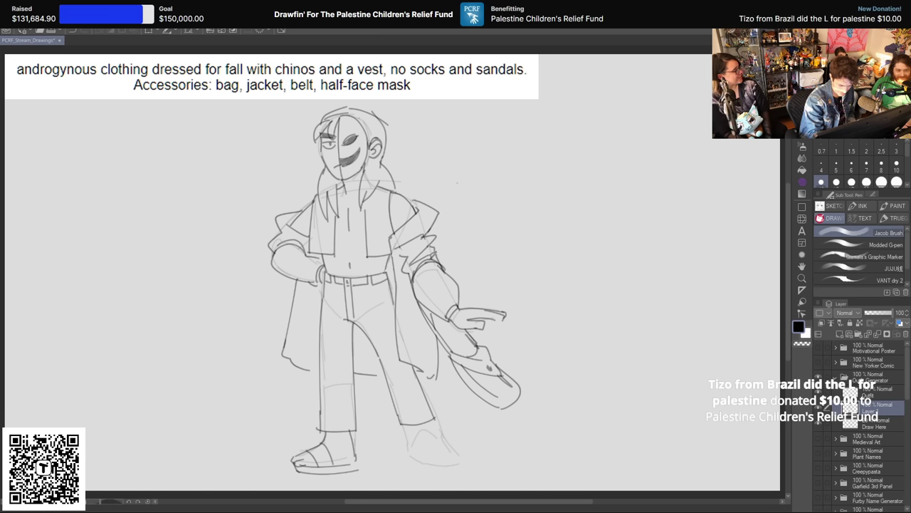
pyautogui.moveTo(316, 448); pyautogui.dragTo(323, 463)
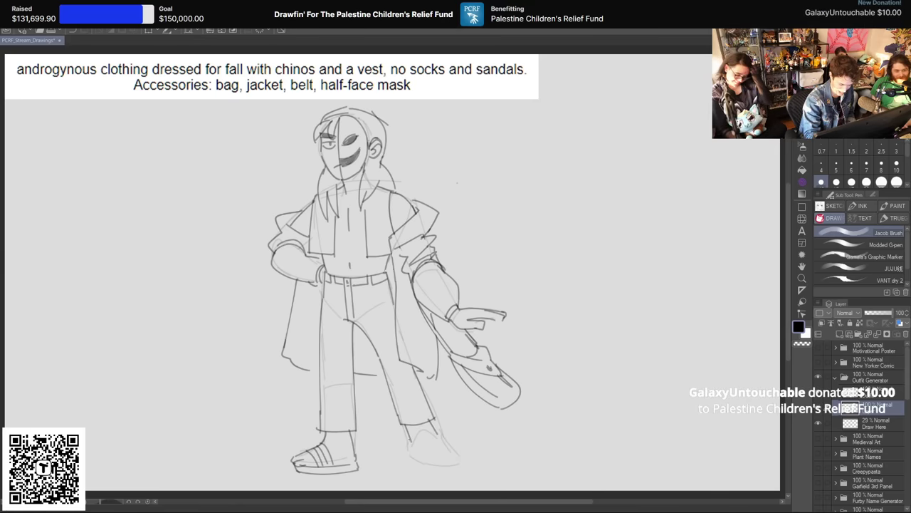
pyautogui.moveTo(436, 432)
pyautogui.mouseDown()
pyautogui.moveTo(458, 458)
pyautogui.moveTo(454, 465)
pyautogui.mouseUp()
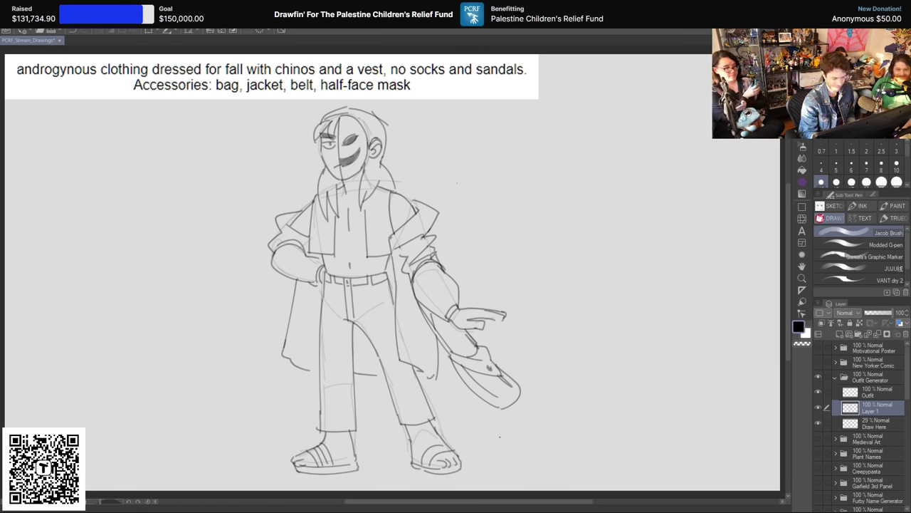
# Step: Hide the faded Draw Here sketch layer, and add vest lapels, pocket slits and a buckled strap around the straight leg's thigh
pyautogui.click(818, 422)
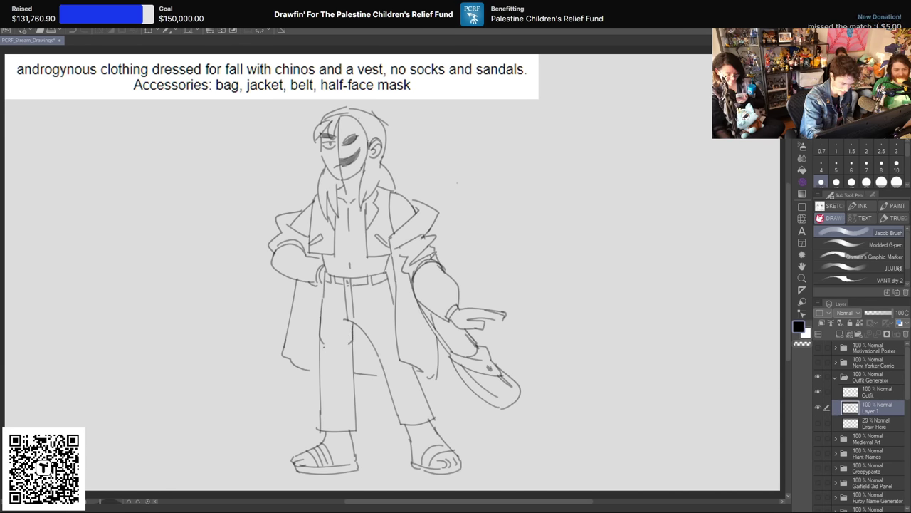
pyautogui.press('e')
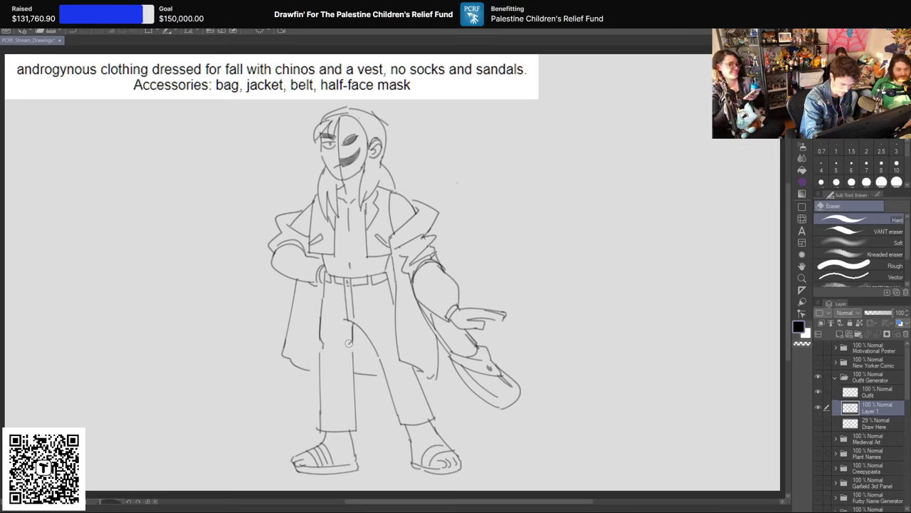
pyautogui.press('p')
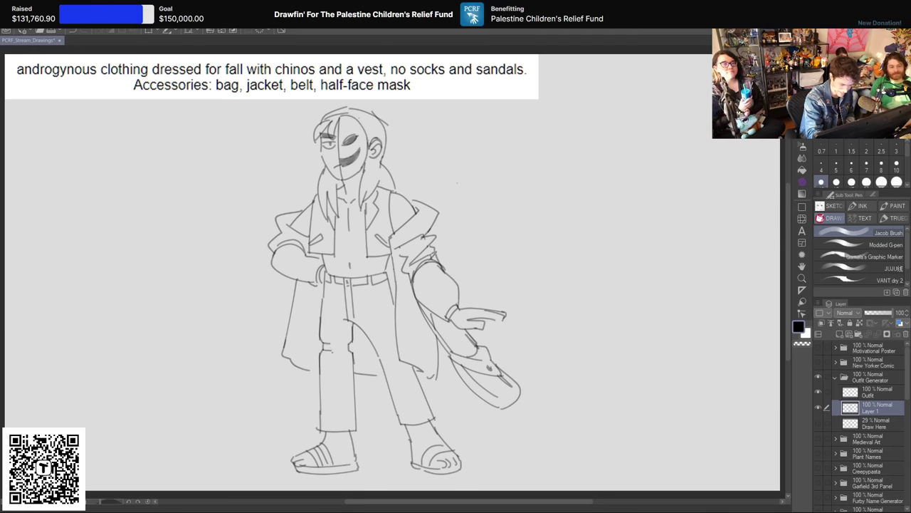
pyautogui.moveTo(337, 341); pyautogui.dragTo(338, 354)
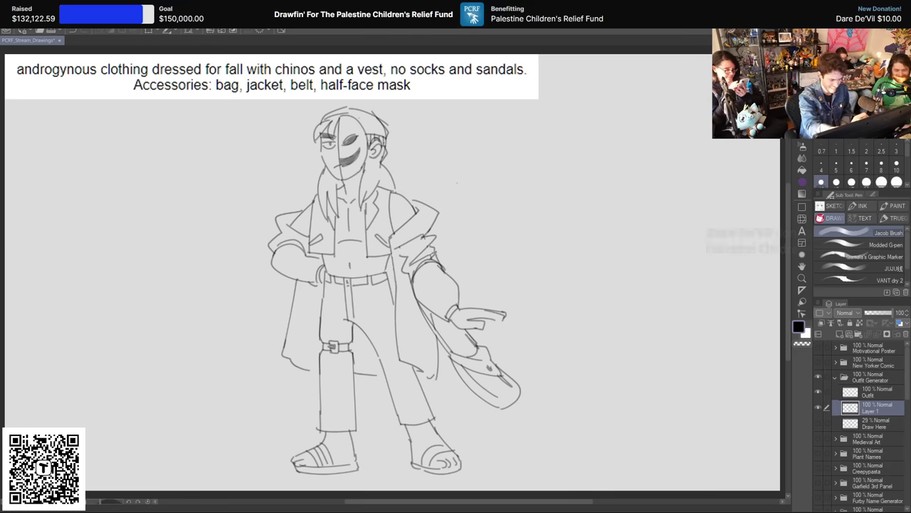
# Step: Rework the hair behind the masked side's ear with a flicked-out strand, and clean up the outline at the crown
pyautogui.press('e')
pyautogui.moveTo(383, 149)
pyautogui.mouseDown()
pyautogui.moveTo(386, 158)
pyautogui.moveTo(388, 140)
pyautogui.mouseUp()
pyautogui.press('p')
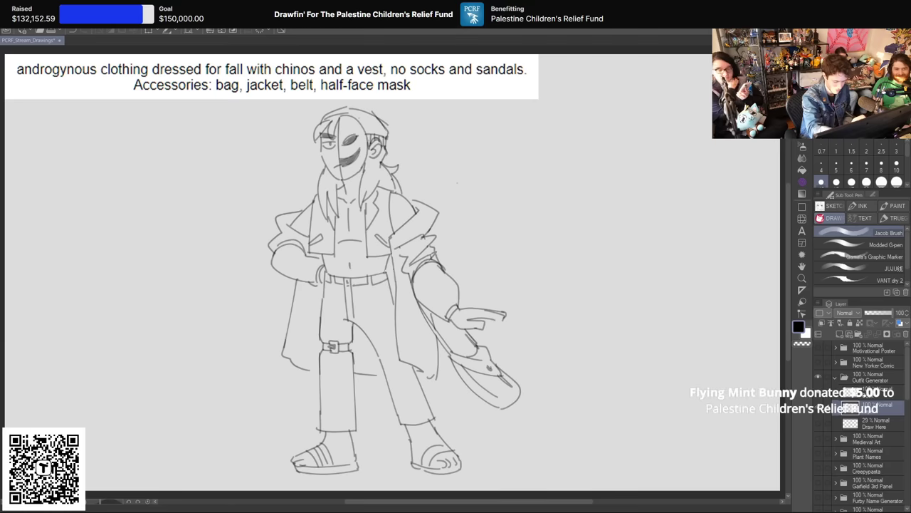
pyautogui.press('e')
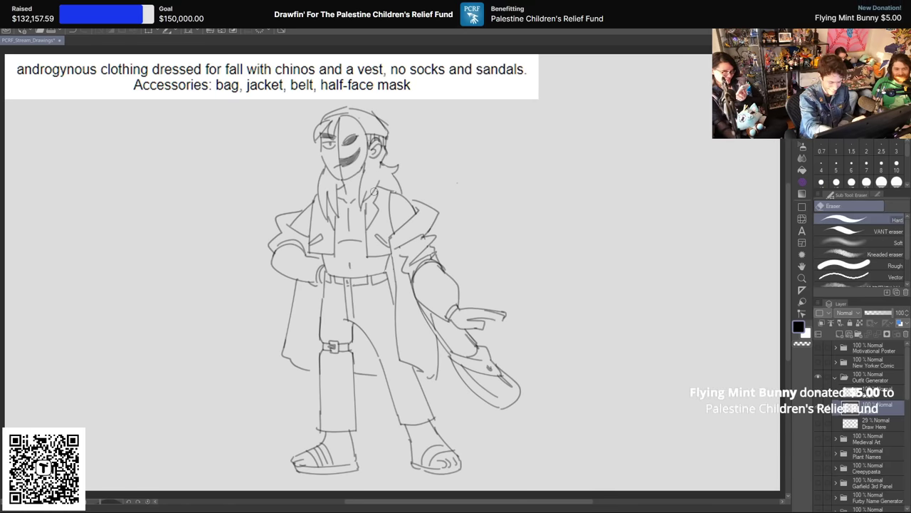
pyautogui.press('p')
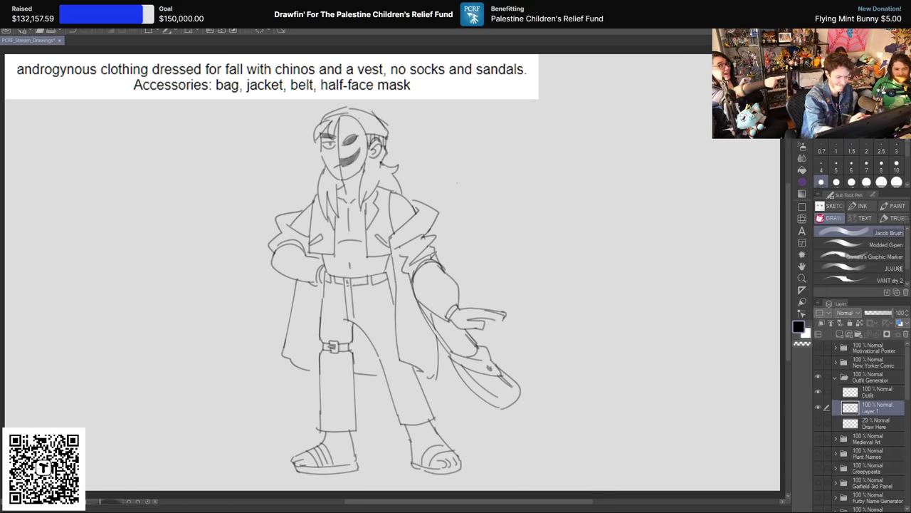
pyautogui.press('e')
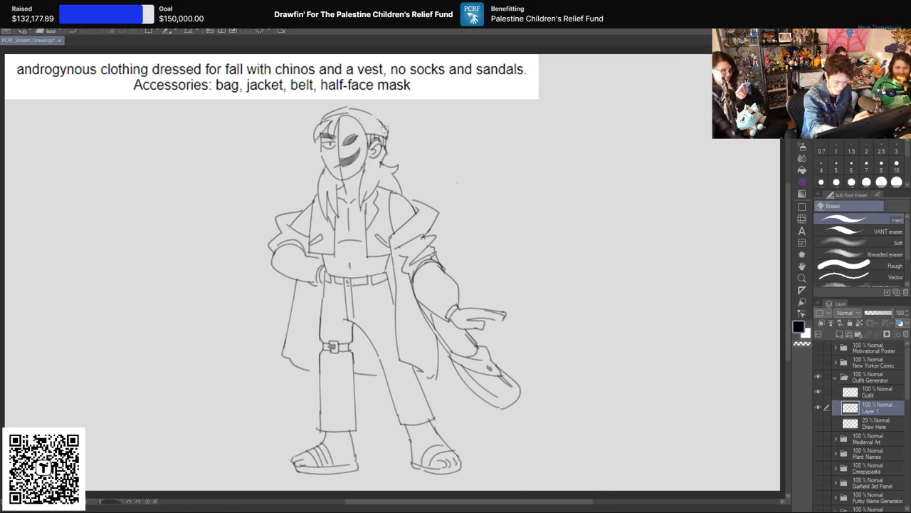
pyautogui.press('p')
pyautogui.press('e')
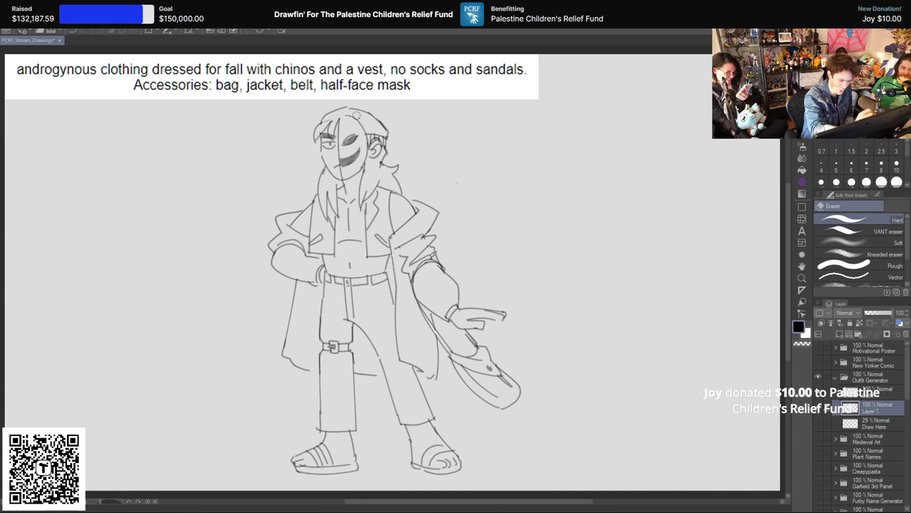
pyautogui.press('p')
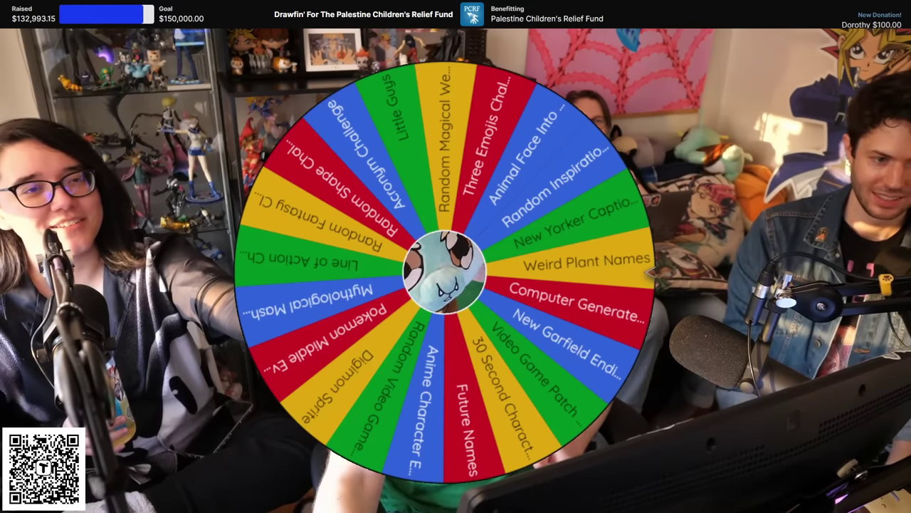
# Step: Switch to the challenge wheel, spin it and remove the winning entry
pyautogui.click(520, 353)
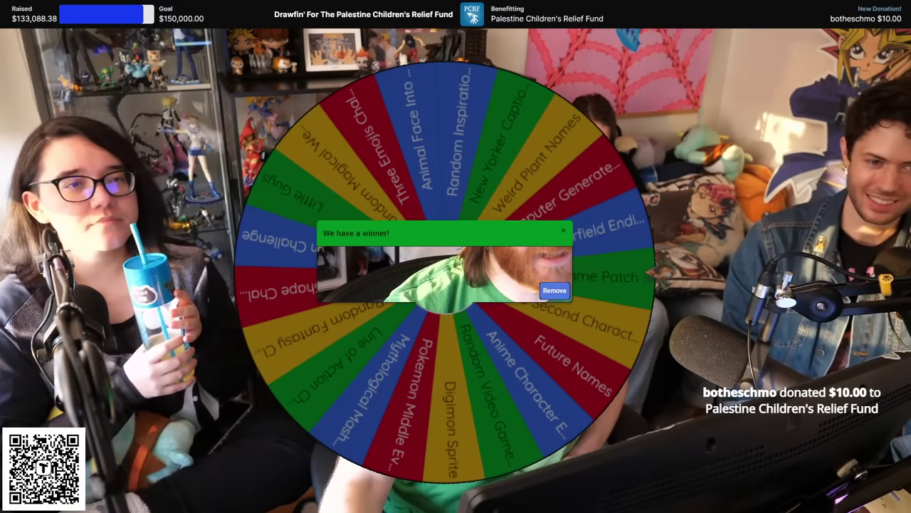
pyautogui.click(555, 291)
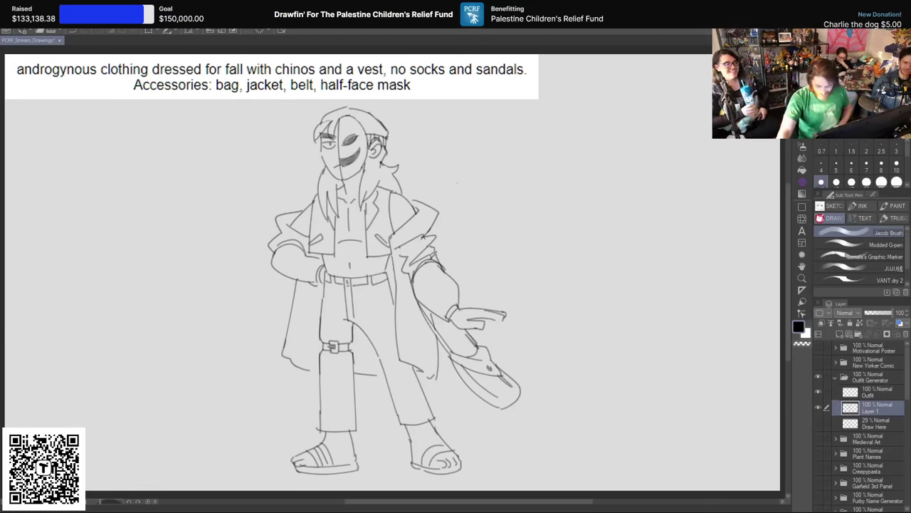
# Step: Collapse and hide the Outfit Generator folder, and show the Patch Notes folder with its Draw Here layer selected
pyautogui.click(836, 378)
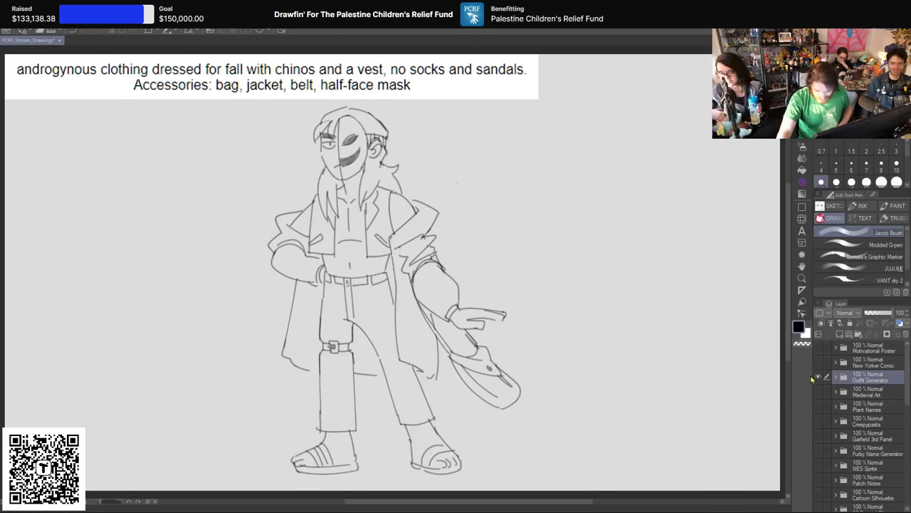
pyautogui.click(818, 377)
pyautogui.scroll(-1, 862, 420)
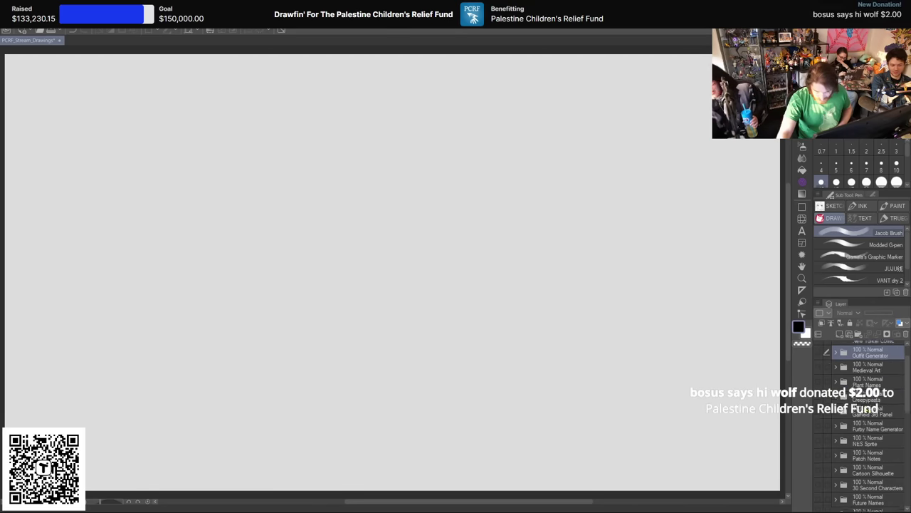
pyautogui.scroll(-3, 862, 420)
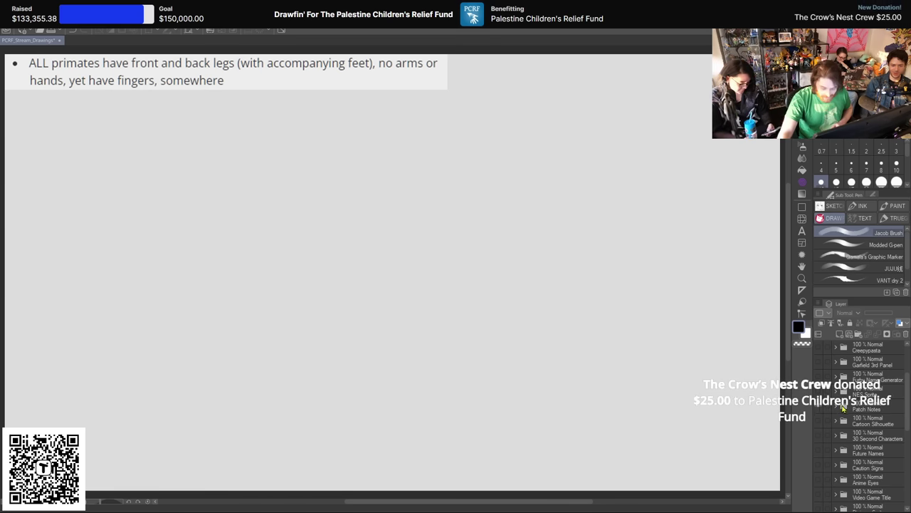
pyautogui.click(835, 406)
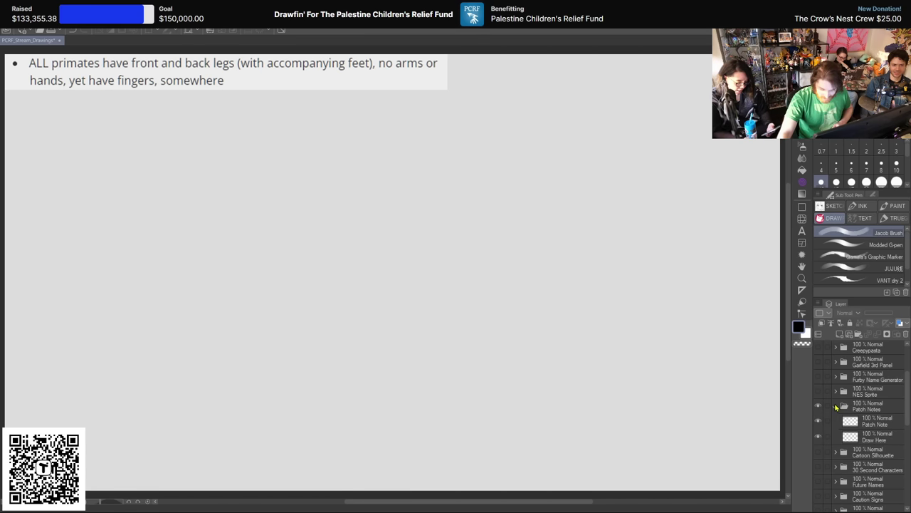
pyautogui.click(877, 435)
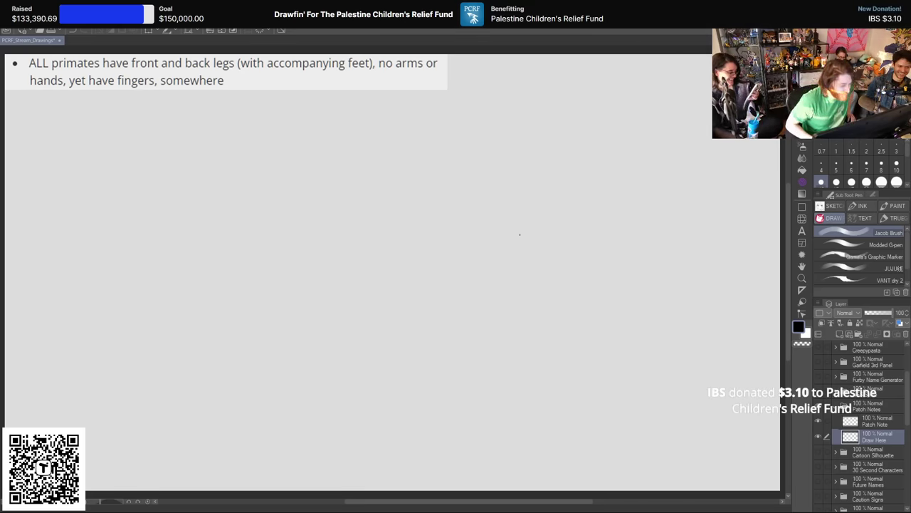
# Step: With the Modded G-pen, draw a gorilla's domed head with a heavy brow, half-lidded eyes, nose and one ear
pyautogui.press('.')
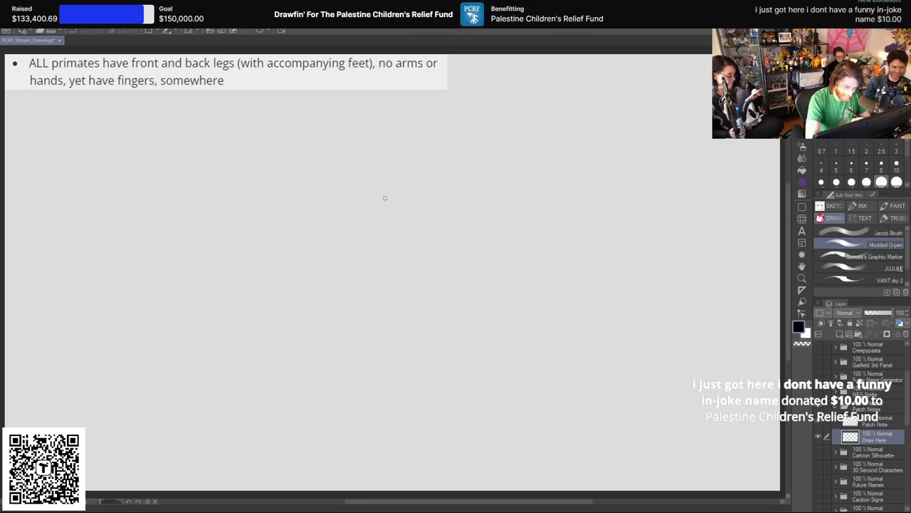
pyautogui.moveTo(383, 200); pyautogui.dragTo(448, 153)
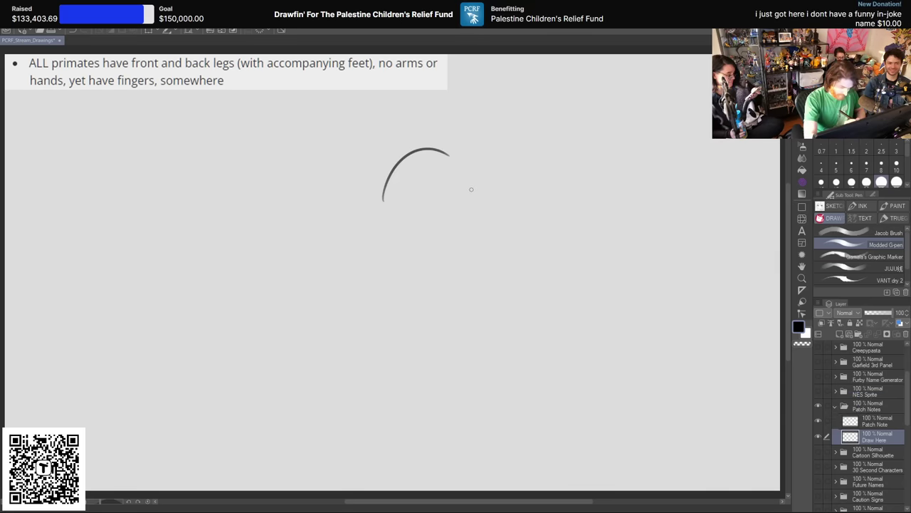
pyautogui.moveTo(383, 201)
pyautogui.mouseDown()
pyautogui.moveTo(408, 208)
pyautogui.moveTo(380, 213)
pyautogui.moveTo(461, 205)
pyautogui.mouseUp()
pyautogui.moveTo(405, 204)
pyautogui.mouseDown()
pyautogui.moveTo(406, 213)
pyautogui.moveTo(388, 214)
pyautogui.moveTo(450, 207)
pyautogui.mouseUp()
pyautogui.hotkey('ctrl', 'z')
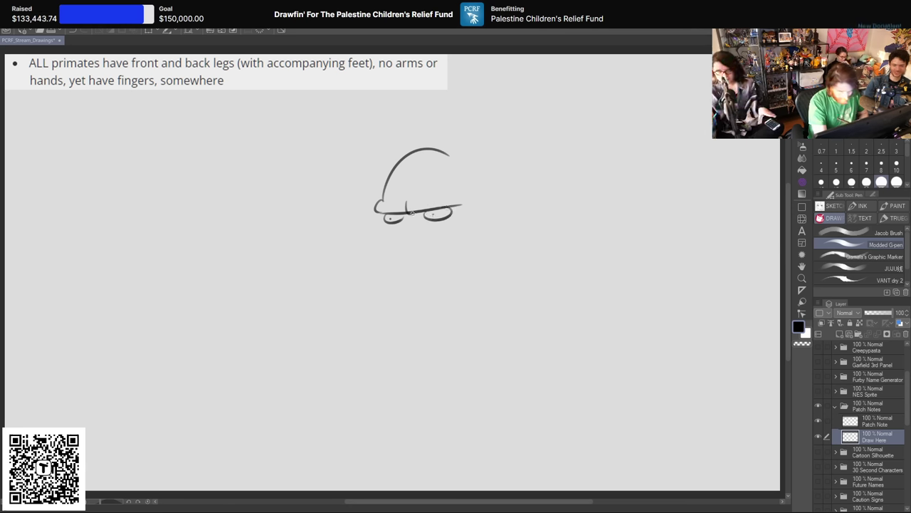
pyautogui.moveTo(398, 216)
pyautogui.mouseDown()
pyautogui.moveTo(447, 224)
pyautogui.moveTo(426, 230)
pyautogui.mouseUp()
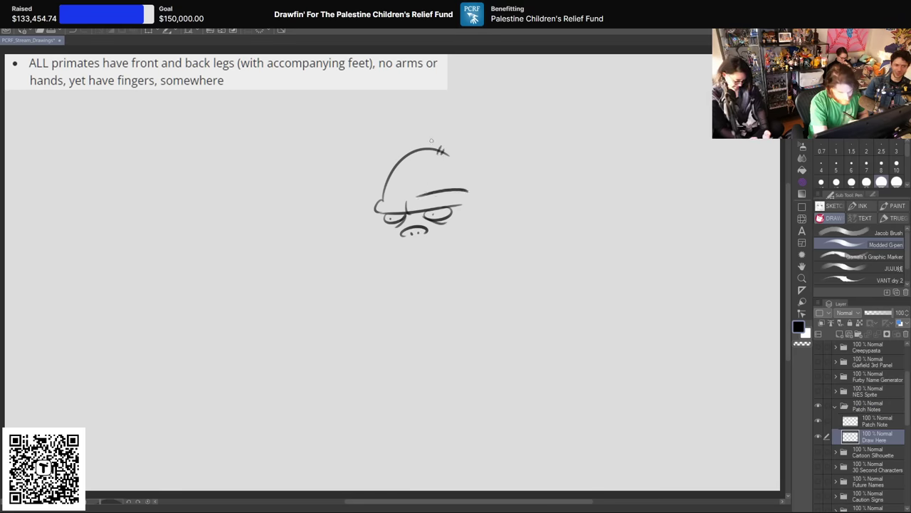
pyautogui.moveTo(463, 163)
pyautogui.mouseDown()
pyautogui.moveTo(482, 185)
pyautogui.moveTo(486, 228)
pyautogui.moveTo(490, 220)
pyautogui.mouseUp()
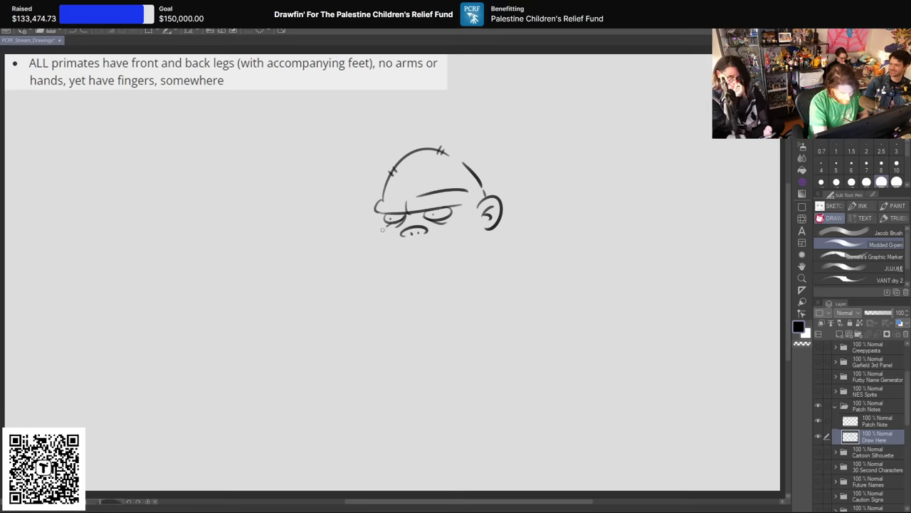
# Step: Draw the gorilla's protruding muzzle and a wavy, wide mouth line below the nose, redoing the strokes that miss
pyautogui.moveTo(383, 230); pyautogui.dragTo(439, 259)
pyautogui.hotkey('ctrl', 'z')
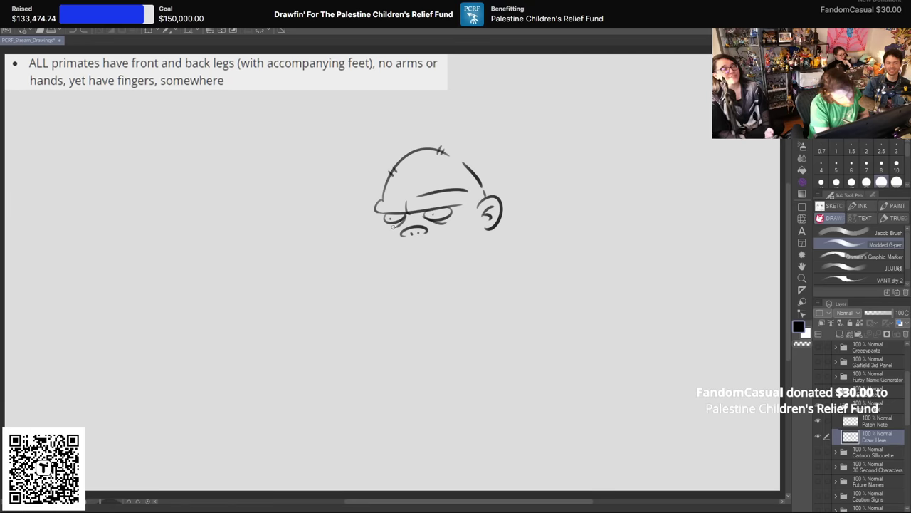
pyautogui.moveTo(391, 226)
pyautogui.mouseDown()
pyautogui.moveTo(406, 258)
pyautogui.moveTo(372, 247)
pyautogui.moveTo(425, 253)
pyautogui.moveTo(403, 257)
pyautogui.moveTo(446, 242)
pyautogui.mouseUp()
pyautogui.hotkey('ctrl', 'z')
pyautogui.hotkey('ctrl', 'z')
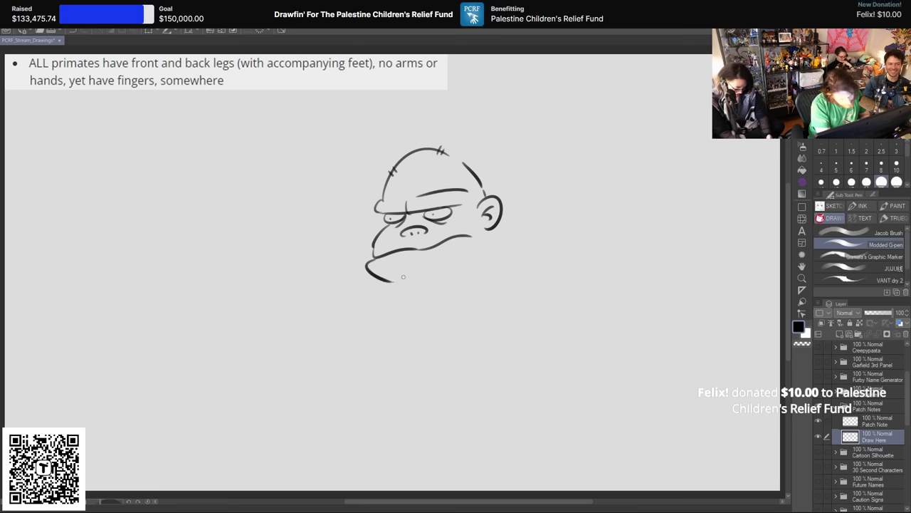
# Step: Draw the gorilla's big rounded lower jaw in one wide curve below the mouth
pyautogui.moveTo(372, 271)
pyautogui.mouseDown()
pyautogui.moveTo(375, 286)
pyautogui.moveTo(409, 304)
pyautogui.mouseUp()
pyautogui.hotkey('ctrl', 'z')
pyautogui.moveTo(371, 272); pyautogui.dragTo(438, 299)
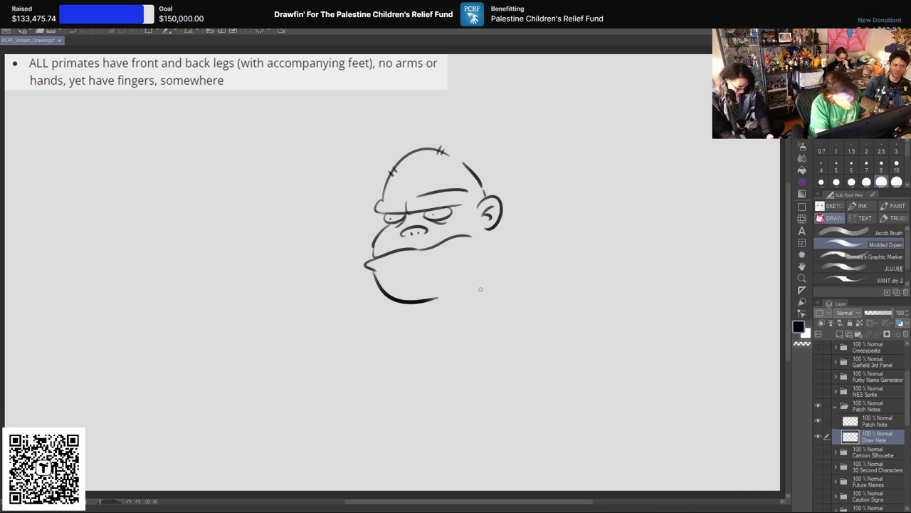
pyautogui.hotkey('ctrl', 'z')
pyautogui.moveTo(374, 272); pyautogui.dragTo(466, 293)
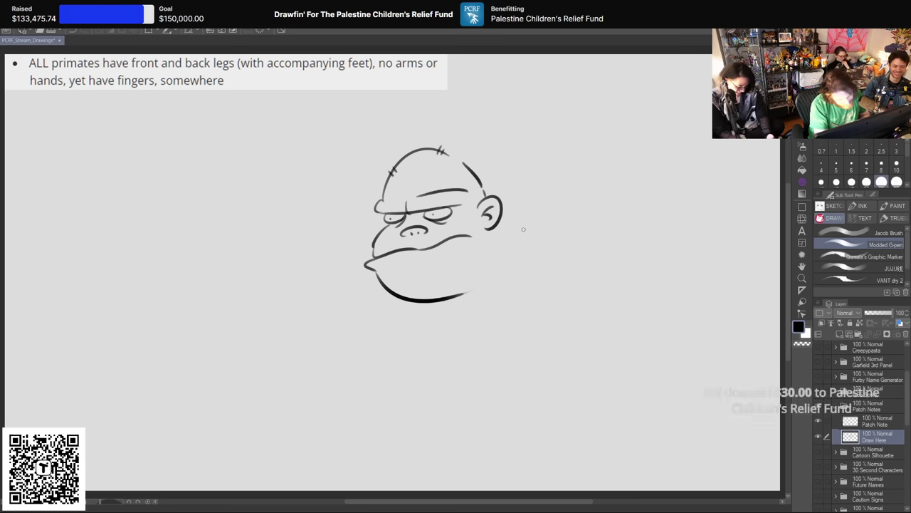
# Step: Draw the gorilla's arched back as one long curve from behind the head down to the rump
pyautogui.moveTo(485, 183); pyautogui.dragTo(588, 233)
pyautogui.hotkey('ctrl', 'z')
pyautogui.moveTo(481, 179); pyautogui.dragTo(619, 268)
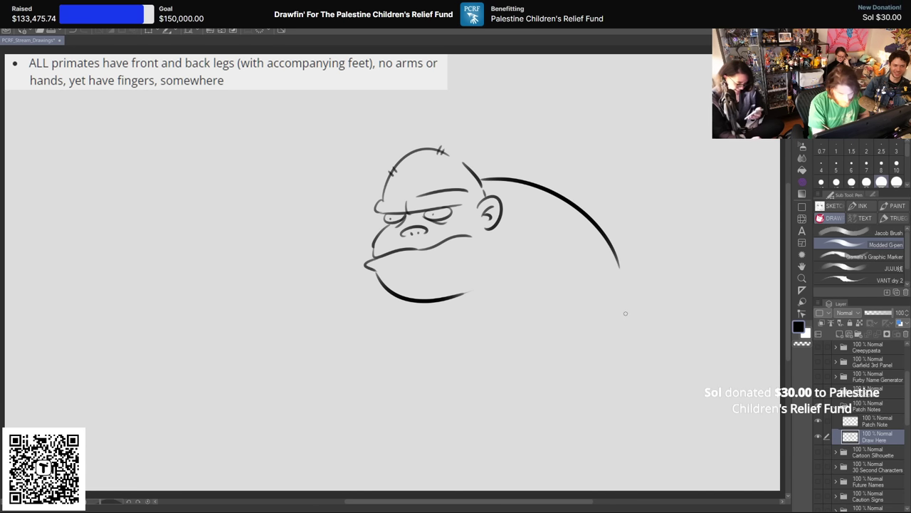
# Step: Draw the near front leg below the jaw with a thick thigh, a knee and a calf tapering to the ankle
pyautogui.moveTo(497, 271); pyautogui.dragTo(448, 339)
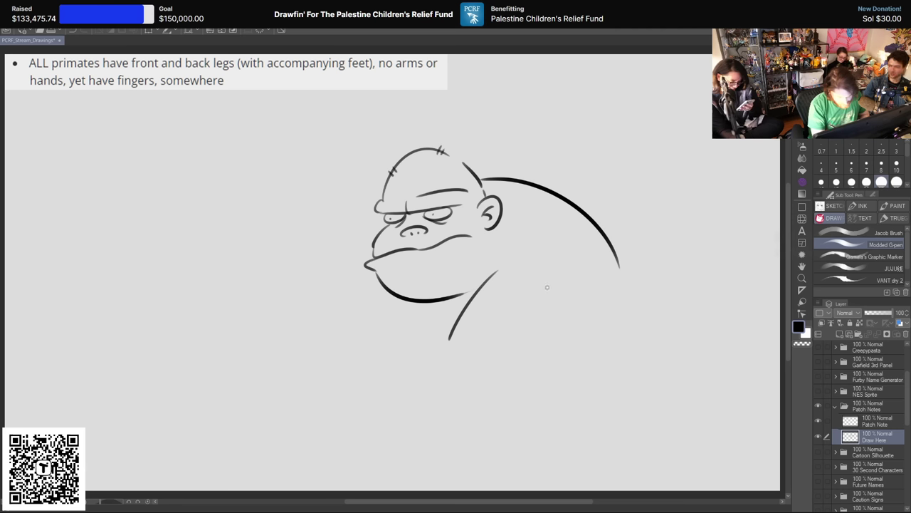
pyautogui.moveTo(536, 318); pyautogui.dragTo(498, 349)
pyautogui.hotkey('ctrl', 'z')
pyautogui.moveTo(555, 282)
pyautogui.mouseDown()
pyautogui.moveTo(492, 352)
pyautogui.moveTo(454, 361)
pyautogui.moveTo(467, 400)
pyautogui.mouseUp()
pyautogui.moveTo(446, 361); pyautogui.dragTo(443, 416)
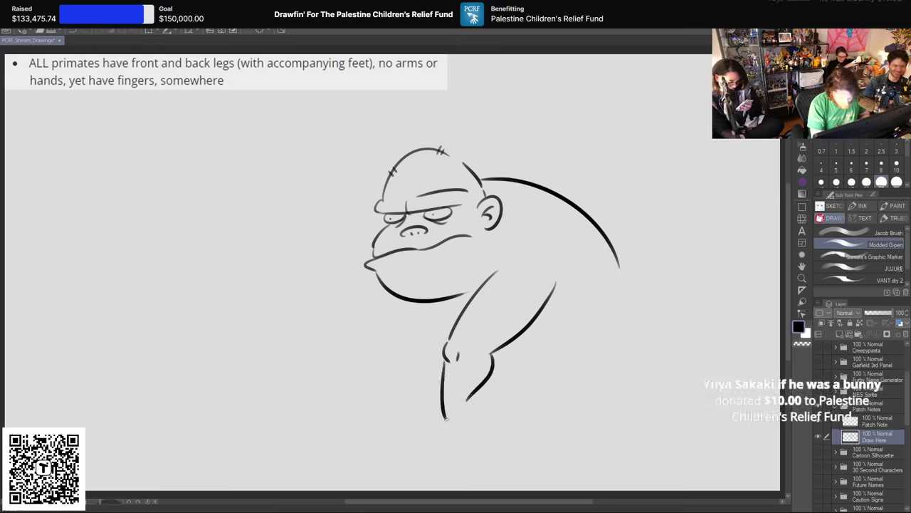
pyautogui.hotkey('ctrl', 'z')
pyautogui.moveTo(445, 361); pyautogui.dragTo(443, 417)
pyautogui.moveTo(494, 354); pyautogui.dragTo(459, 421)
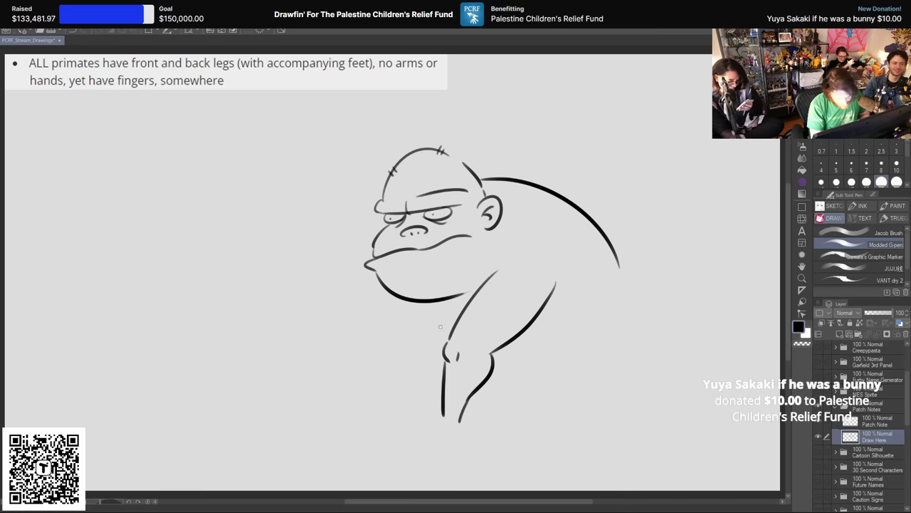
# Step: Draw the far front leg with its knee and calf under the chin, and extend the near leg's ankle lines
pyautogui.moveTo(403, 300); pyautogui.dragTo(389, 339)
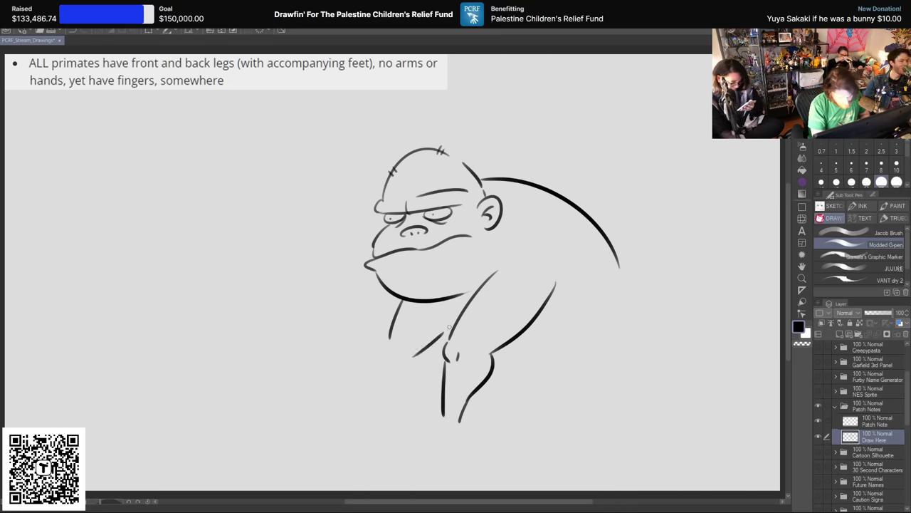
pyautogui.moveTo(420, 355); pyautogui.dragTo(396, 404)
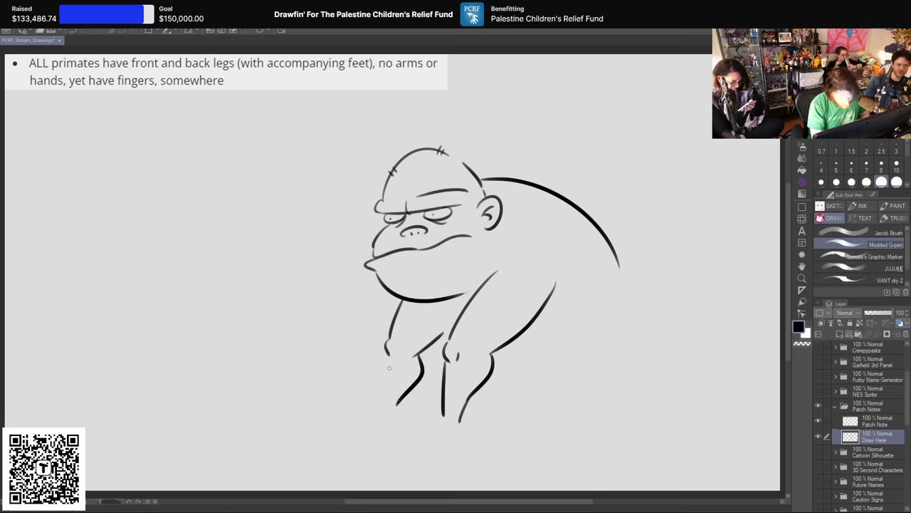
pyautogui.moveTo(385, 353); pyautogui.dragTo(379, 418)
pyautogui.moveTo(465, 416); pyautogui.dragTo(430, 439)
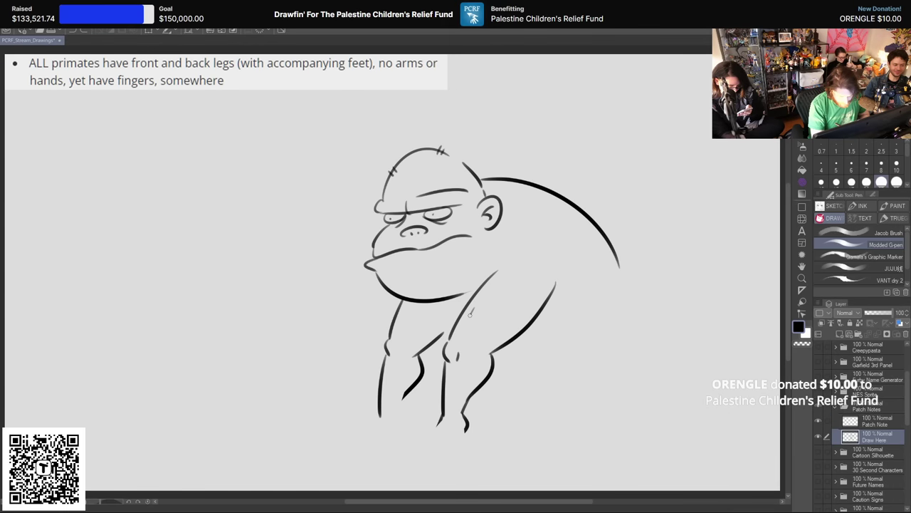
# Step: Add short fur marks on the near thigh, jagged fur around the ear and the jaw's back edge
pyautogui.moveTo(473, 309); pyautogui.dragTo(469, 317)
pyautogui.moveTo(477, 310); pyautogui.dragTo(473, 317)
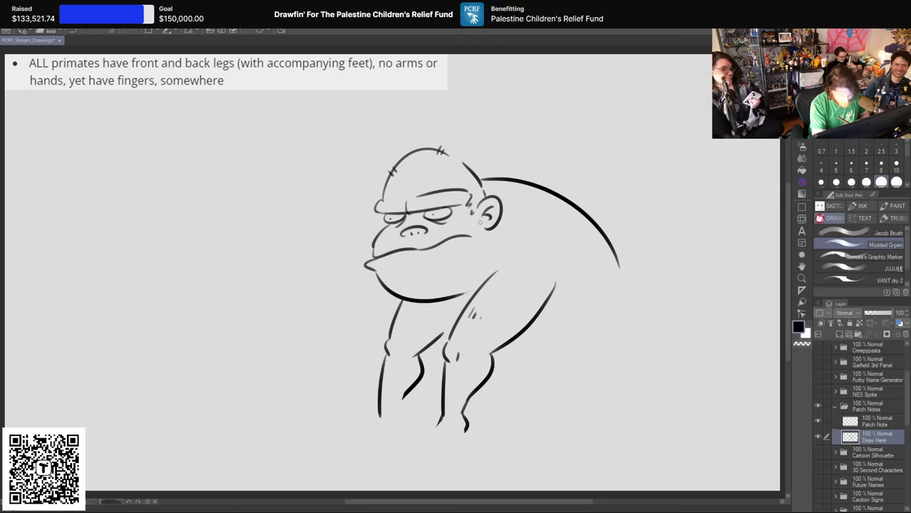
pyautogui.moveTo(486, 235); pyautogui.dragTo(490, 254)
pyautogui.moveTo(485, 268); pyautogui.dragTo(482, 284)
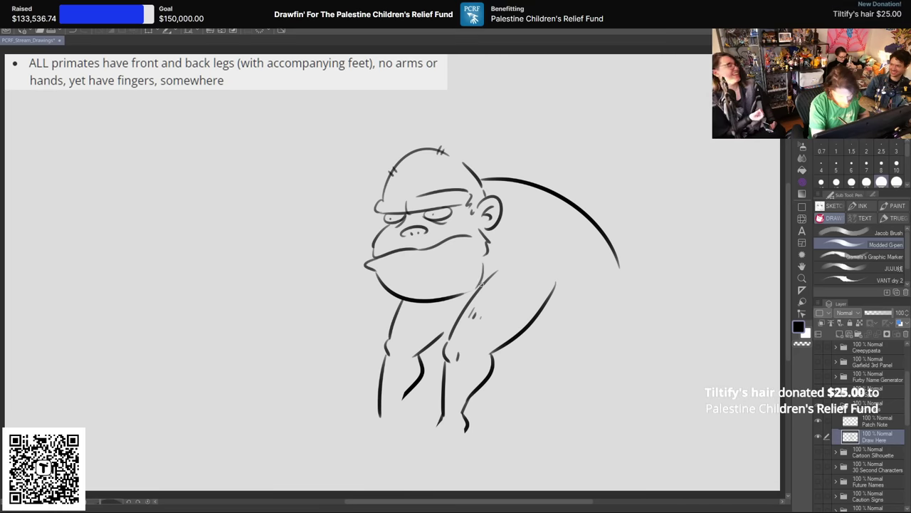
# Step: Add short hair ticks around the crown of the head and draw the far front foot with rounded toes
pyautogui.moveTo(452, 153)
pyautogui.mouseDown()
pyautogui.moveTo(456, 161)
pyautogui.moveTo(427, 144)
pyautogui.mouseUp()
pyautogui.moveTo(391, 182)
pyautogui.mouseDown()
pyautogui.moveTo(396, 175)
pyautogui.moveTo(388, 177)
pyautogui.mouseUp()
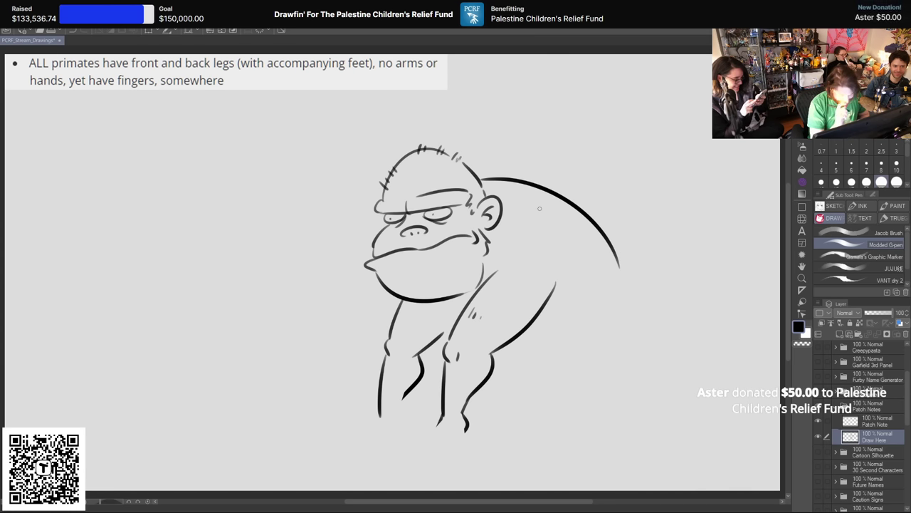
pyautogui.moveTo(460, 410); pyautogui.dragTo(465, 424)
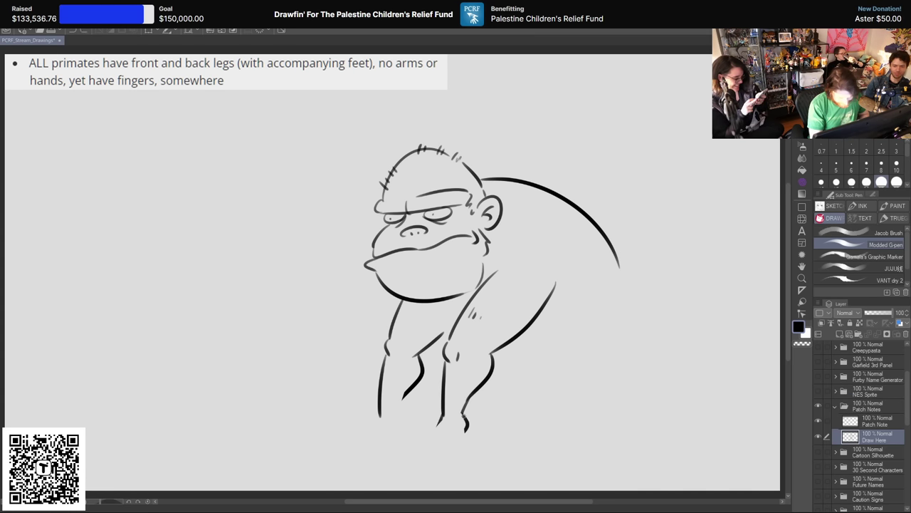
pyautogui.moveTo(403, 398)
pyautogui.mouseDown()
pyautogui.moveTo(402, 445)
pyautogui.moveTo(361, 458)
pyautogui.moveTo(328, 442)
pyautogui.moveTo(339, 454)
pyautogui.moveTo(326, 456)
pyautogui.mouseUp()
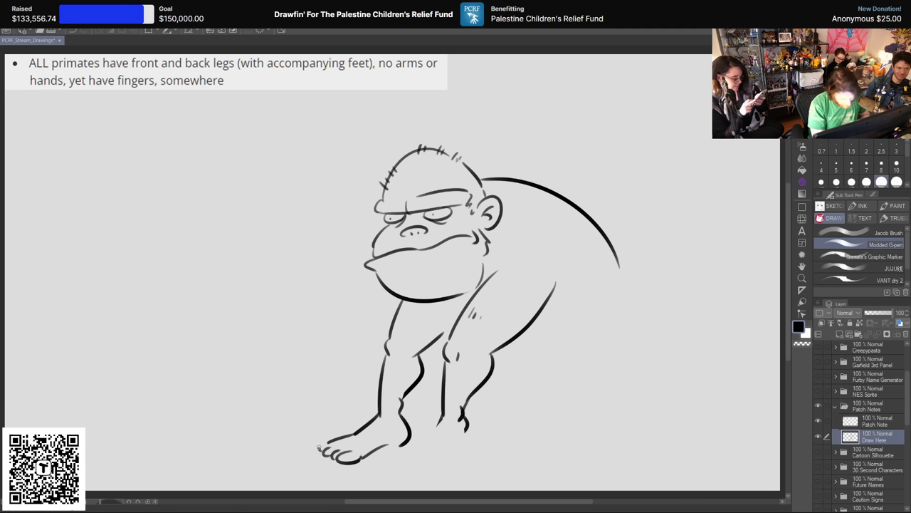
# Step: Draw the near front foot with rounded toes and a heel, and clean up the back line of its ankle
pyautogui.moveTo(437, 418); pyautogui.dragTo(418, 452)
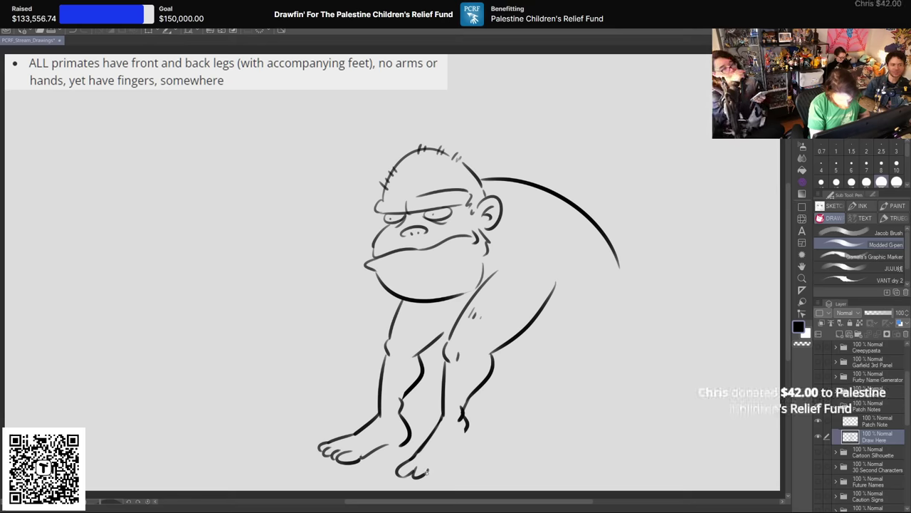
pyautogui.moveTo(418, 476); pyautogui.dragTo(446, 470)
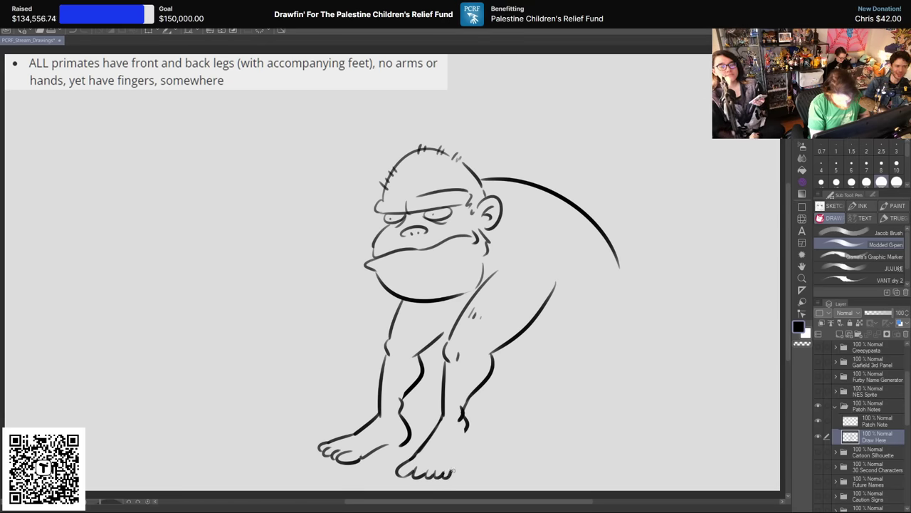
pyautogui.moveTo(453, 471); pyautogui.dragTo(463, 442)
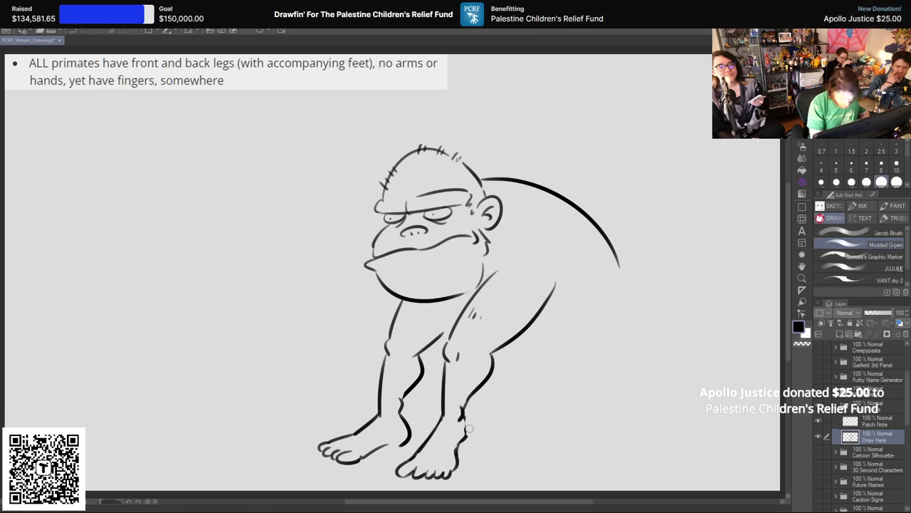
pyautogui.hotkey('ctrl', 'z')
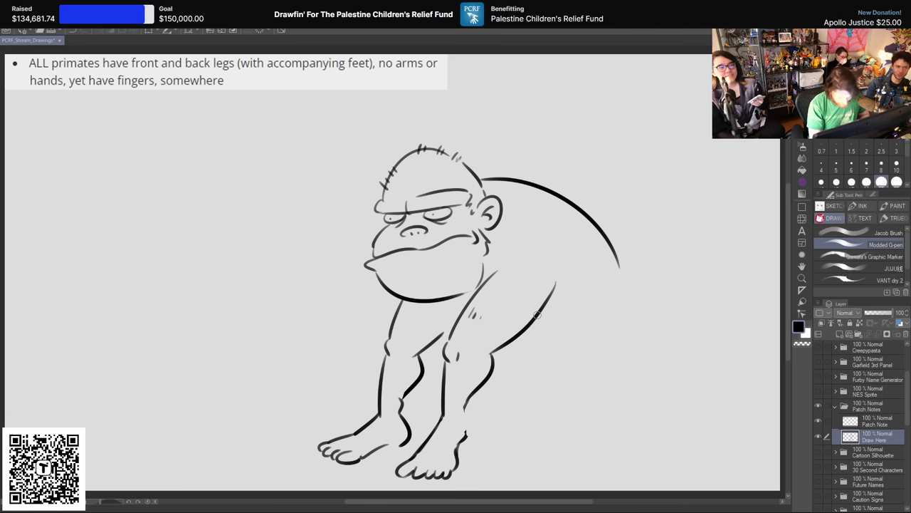
pyautogui.moveTo(463, 405); pyautogui.dragTo(464, 441)
pyautogui.hotkey('ctrl', 'z')
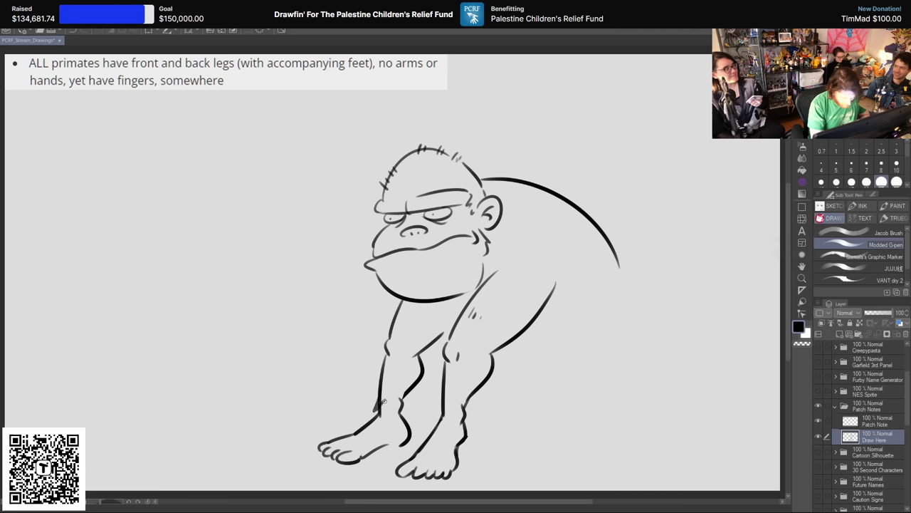
# Step: Add jagged fur cuffs at both front ankles, fur on the far thigh and jaw, and the chest and belly lines
pyautogui.moveTo(442, 417); pyautogui.dragTo(467, 405)
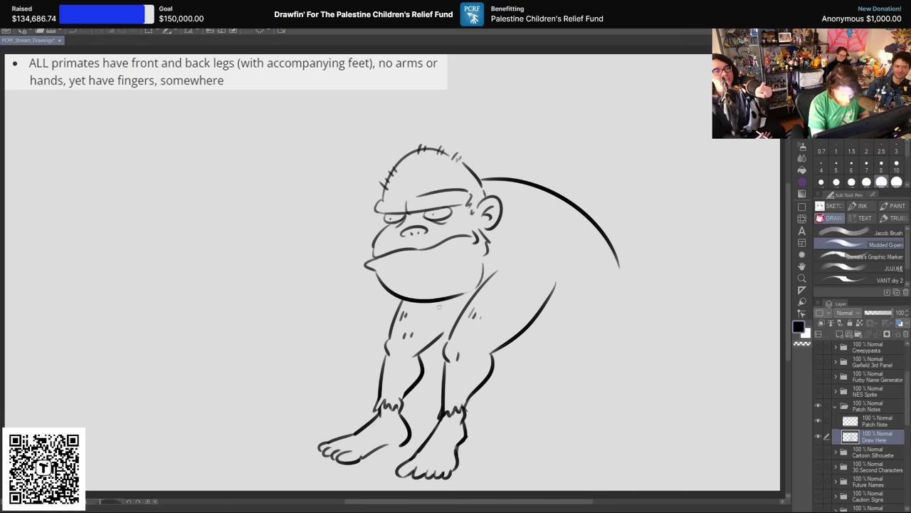
pyautogui.moveTo(467, 291); pyautogui.dragTo(483, 282)
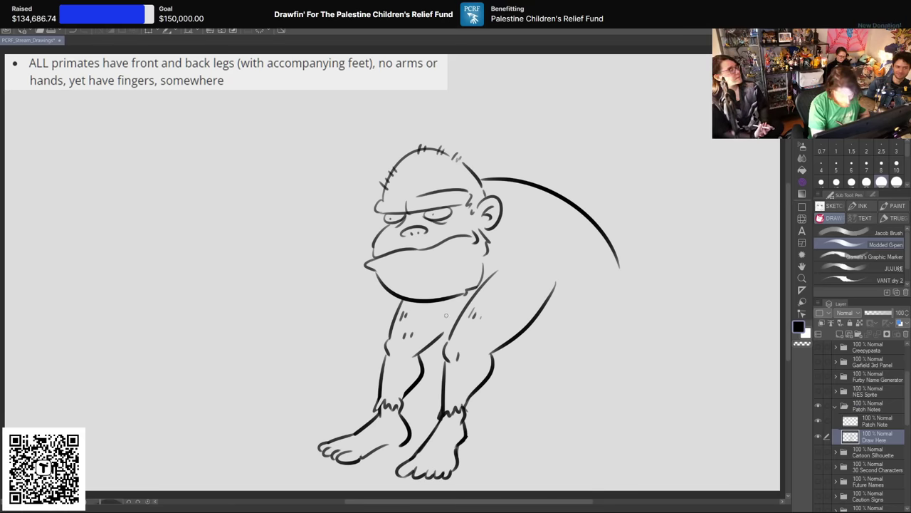
pyautogui.moveTo(431, 315); pyautogui.dragTo(449, 333)
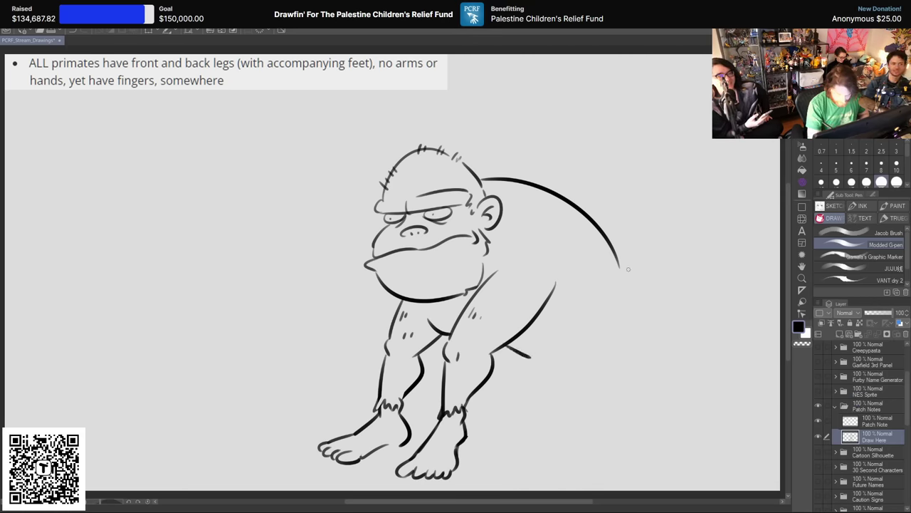
# Step: Extend the gorilla's back curve further down toward the rump
pyautogui.moveTo(619, 265); pyautogui.dragTo(629, 305)
pyautogui.hotkey('ctrl', 'z')
pyautogui.moveTo(615, 253); pyautogui.dragTo(629, 318)
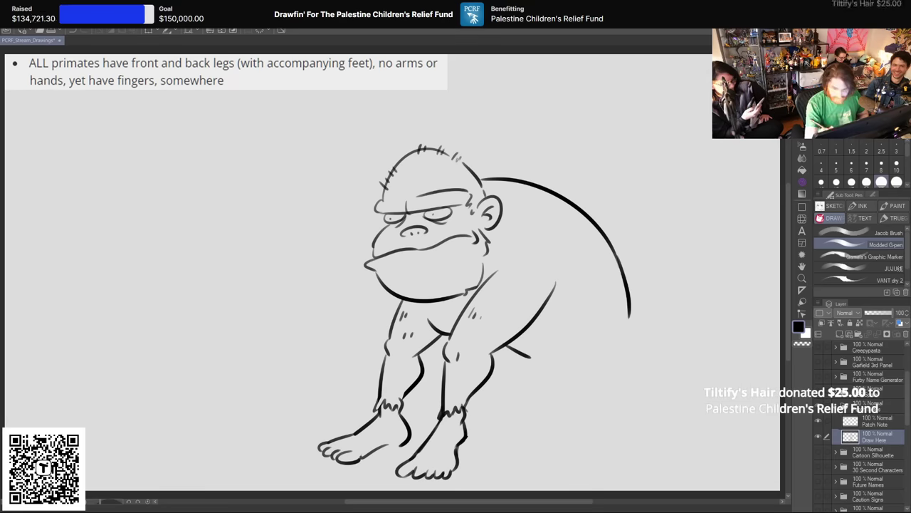
# Step: Move the whole gorilla drawing up and left on the canvas and return to the Modded G-pen
pyautogui.press('k')
pyautogui.moveTo(562, 214); pyautogui.dragTo(493, 198)
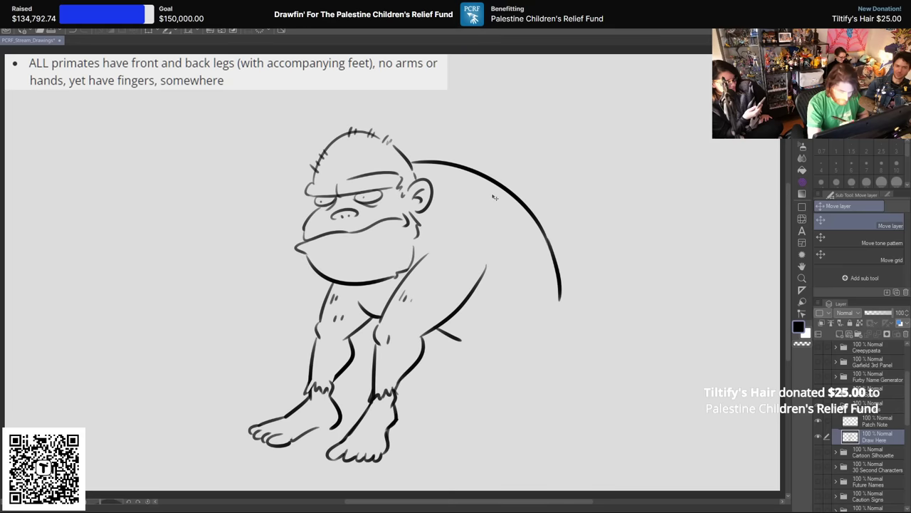
pyautogui.press('p')
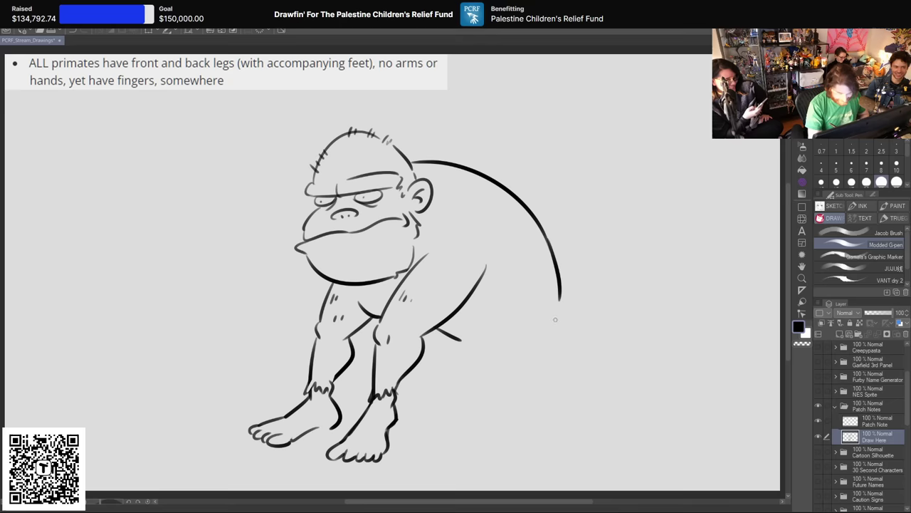
pyautogui.moveTo(556, 313)
pyautogui.mouseDown()
pyautogui.moveTo(490, 367)
pyautogui.moveTo(544, 322)
pyautogui.moveTo(480, 404)
pyautogui.mouseUp()
pyautogui.hotkey('ctrl', 'z')
pyautogui.hotkey('ctrl', 'z')
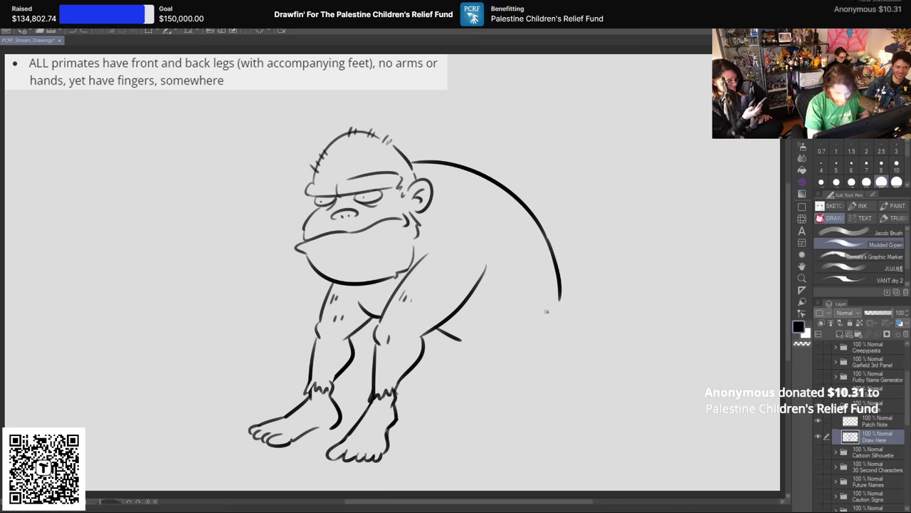
pyautogui.moveTo(549, 305); pyautogui.dragTo(483, 382)
pyautogui.hotkey('ctrl', 'z')
# Step: Draw the near back leg with a bent knee and tapering calf, and a rounded rump joining the back curve
pyautogui.moveTo(519, 305)
pyautogui.mouseDown()
pyautogui.moveTo(508, 308)
pyautogui.moveTo(497, 346)
pyautogui.mouseUp()
pyautogui.moveTo(476, 352); pyautogui.dragTo(500, 390)
pyautogui.moveTo(524, 349)
pyautogui.mouseDown()
pyautogui.moveTo(547, 413)
pyautogui.moveTo(546, 398)
pyautogui.mouseUp()
pyautogui.hotkey('ctrl', 'z')
pyautogui.moveTo(539, 364); pyautogui.dragTo(588, 325)
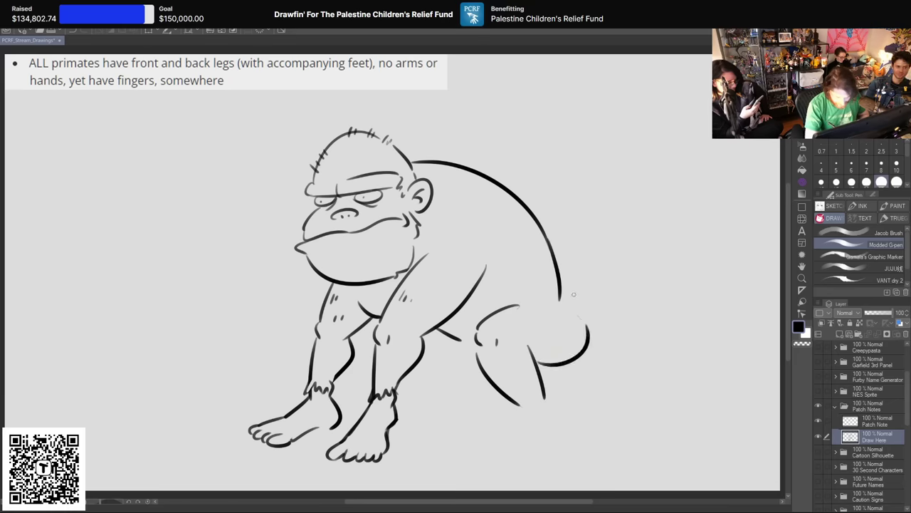
pyautogui.hotkey('ctrl', 'z')
pyautogui.moveTo(560, 274)
pyautogui.mouseDown()
pyautogui.moveTo(592, 344)
pyautogui.moveTo(582, 347)
pyautogui.mouseUp()
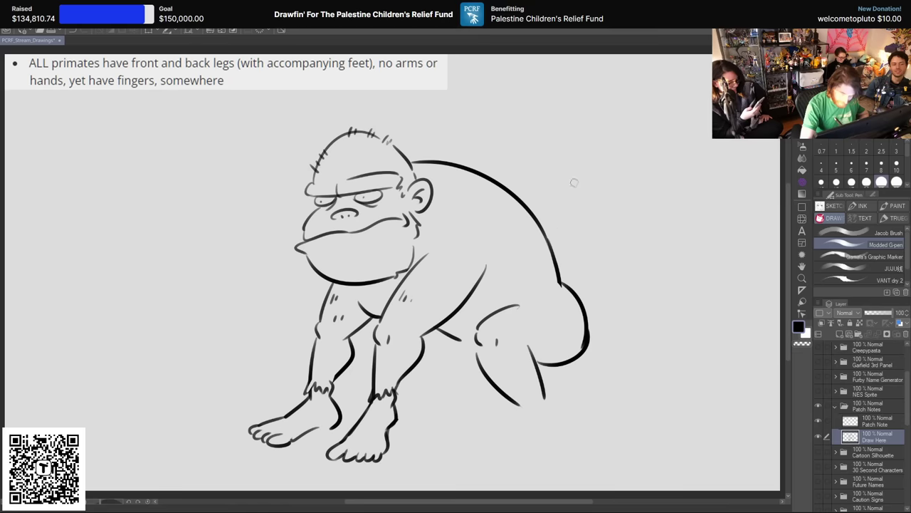
# Step: Finish the near back leg with a toed foot, a jagged fur cuff at the ankle and a longer upper thigh line
pyautogui.moveTo(535, 366)
pyautogui.mouseDown()
pyautogui.moveTo(543, 414)
pyautogui.moveTo(500, 464)
pyautogui.moveTo(557, 463)
pyautogui.mouseUp()
pyautogui.moveTo(526, 426); pyautogui.dragTo(547, 415)
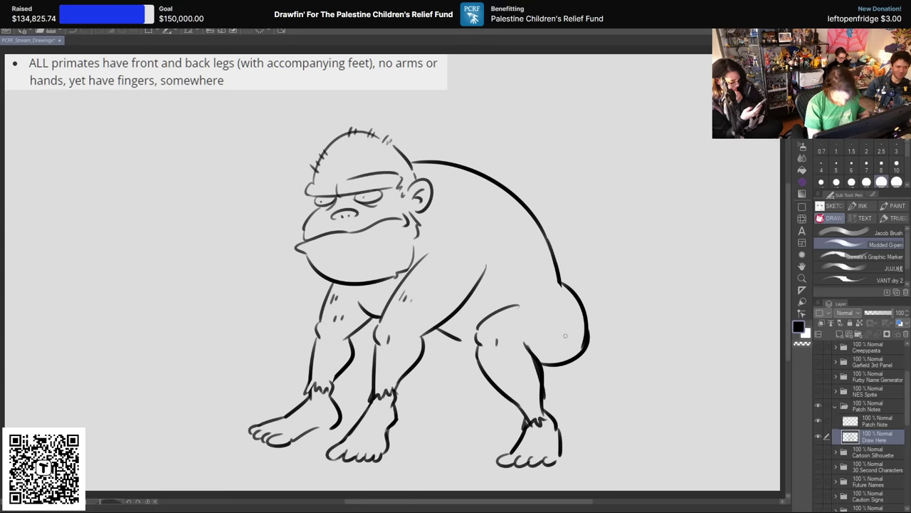
pyautogui.moveTo(526, 304); pyautogui.dragTo(541, 304)
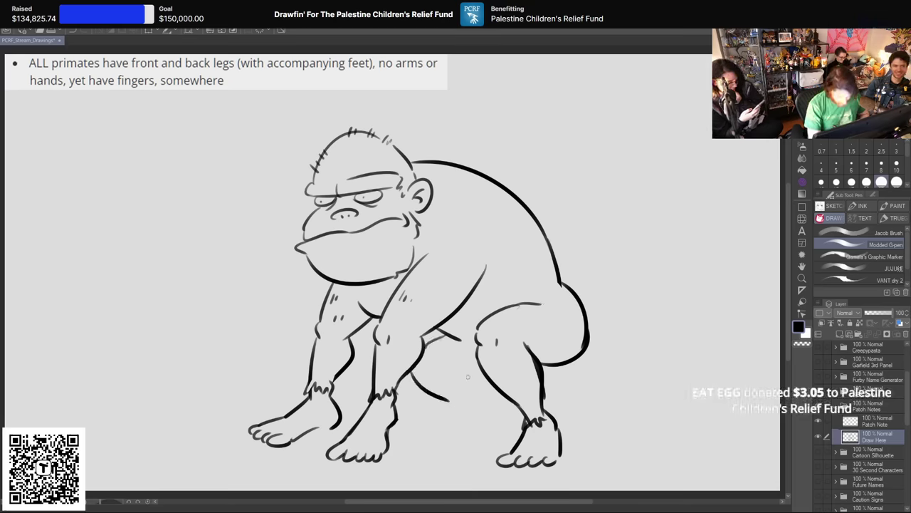
# Step: Draw the far back leg with its foot and furry ankle, and add the flank line above the near thigh
pyautogui.moveTo(409, 372)
pyautogui.mouseDown()
pyautogui.moveTo(495, 428)
pyautogui.moveTo(467, 422)
pyautogui.moveTo(482, 440)
pyautogui.mouseUp()
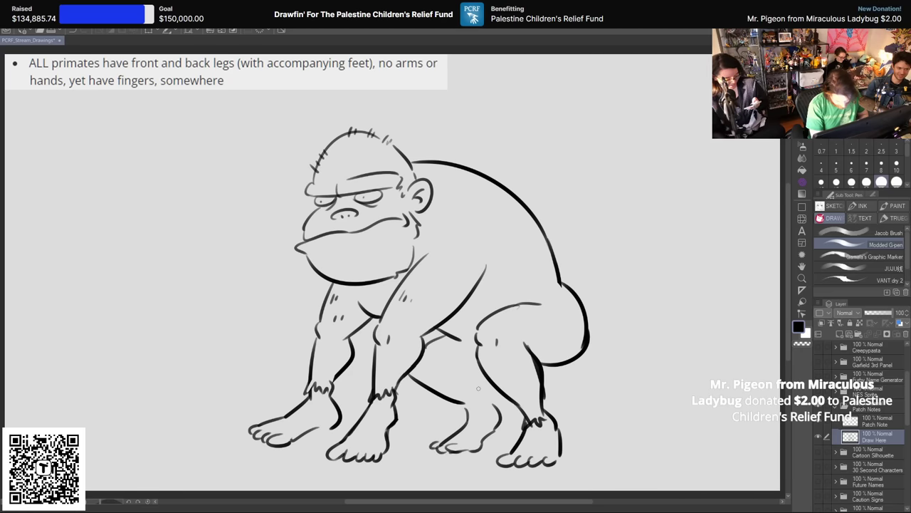
pyautogui.moveTo(447, 361); pyautogui.dragTo(487, 393)
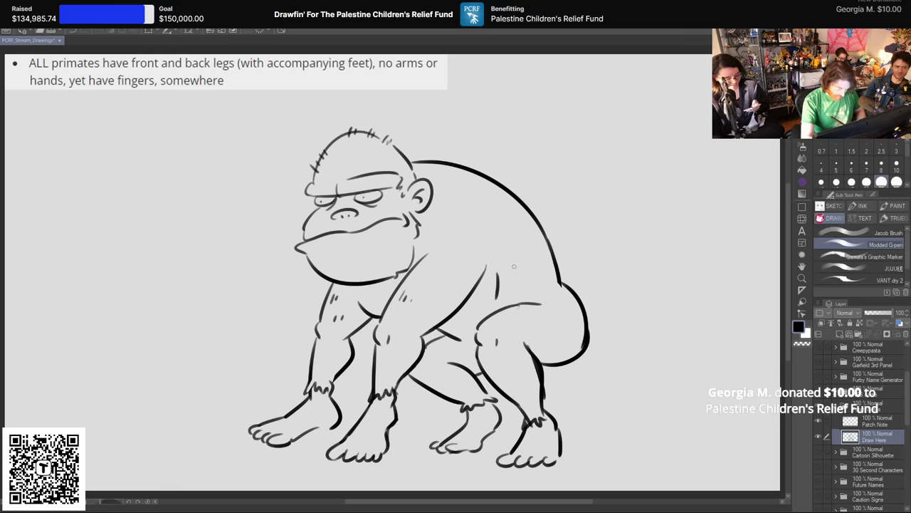
pyautogui.hotkey('ctrl', 'z')
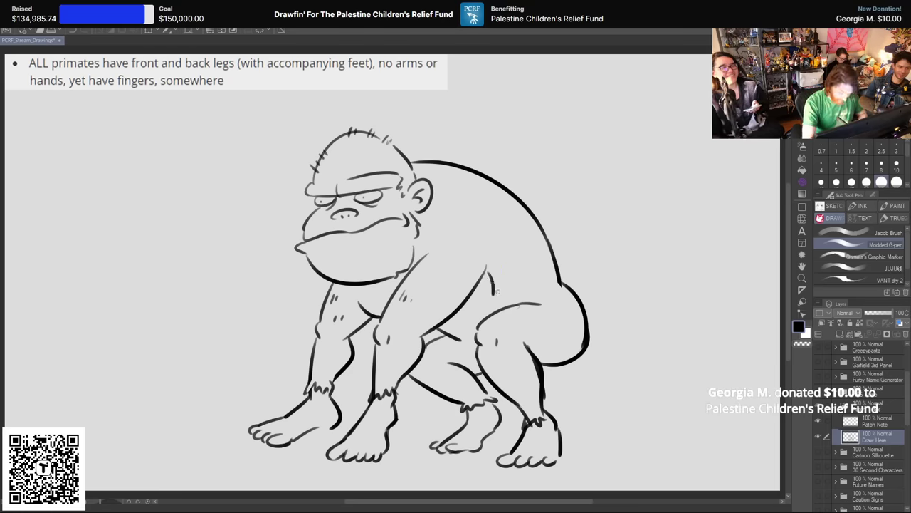
pyautogui.moveTo(493, 292); pyautogui.dragTo(503, 304)
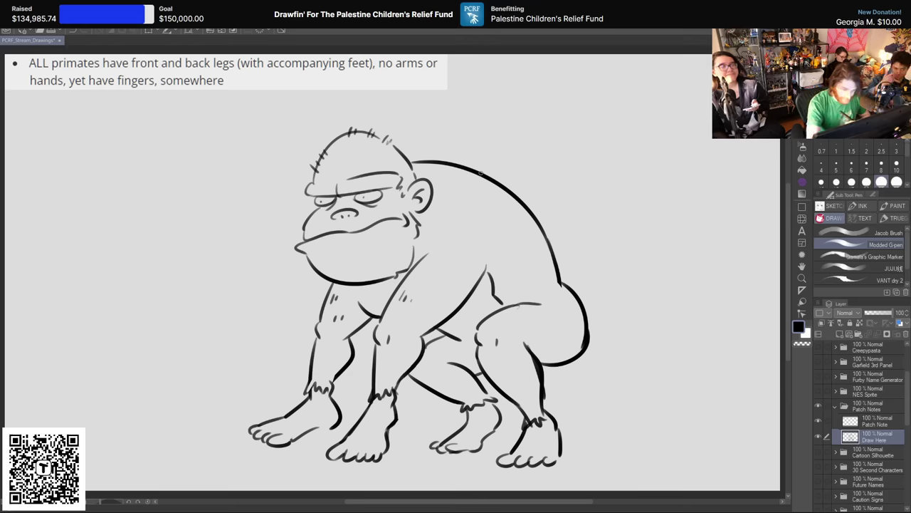
pyautogui.moveTo(482, 173); pyautogui.dragTo(541, 145)
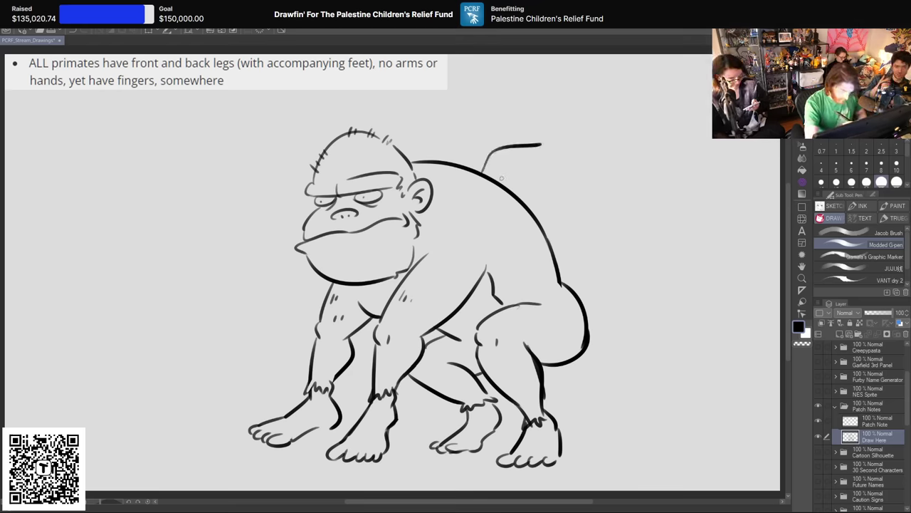
pyautogui.hotkey('ctrl', 'z')
pyautogui.moveTo(472, 212)
pyautogui.mouseDown()
pyautogui.moveTo(471, 196)
pyautogui.moveTo(502, 152)
pyautogui.moveTo(499, 196)
pyautogui.moveTo(485, 182)
pyautogui.moveTo(502, 166)
pyautogui.moveTo(477, 187)
pyautogui.moveTo(490, 121)
pyautogui.mouseUp()
pyautogui.hotkey('ctrl', 'z')
# Step: Draw two long fingers and a thumb growing out of the upper back, with knuckle creases and fur at the thumb's base
pyautogui.moveTo(463, 163)
pyautogui.mouseDown()
pyautogui.moveTo(479, 126)
pyautogui.moveTo(537, 85)
pyautogui.moveTo(529, 118)
pyautogui.moveTo(480, 174)
pyautogui.moveTo(496, 153)
pyautogui.mouseUp()
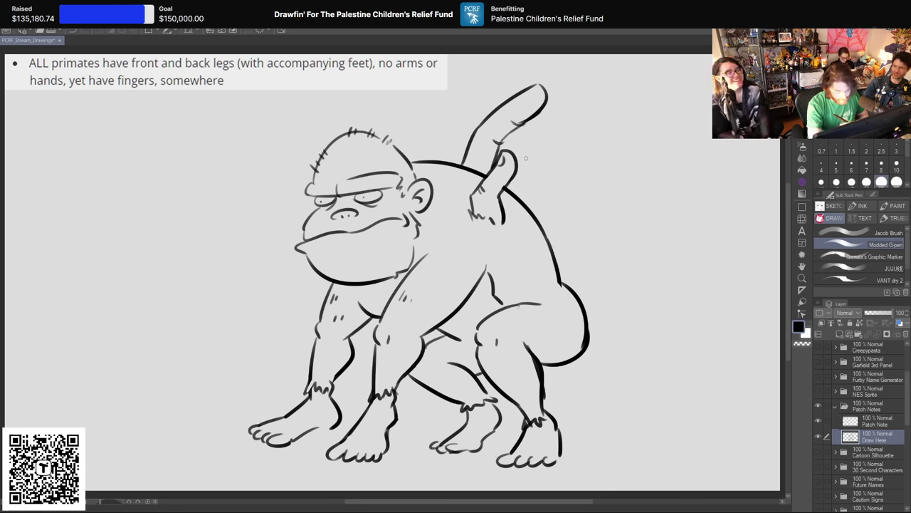
pyautogui.moveTo(516, 156); pyautogui.dragTo(589, 138)
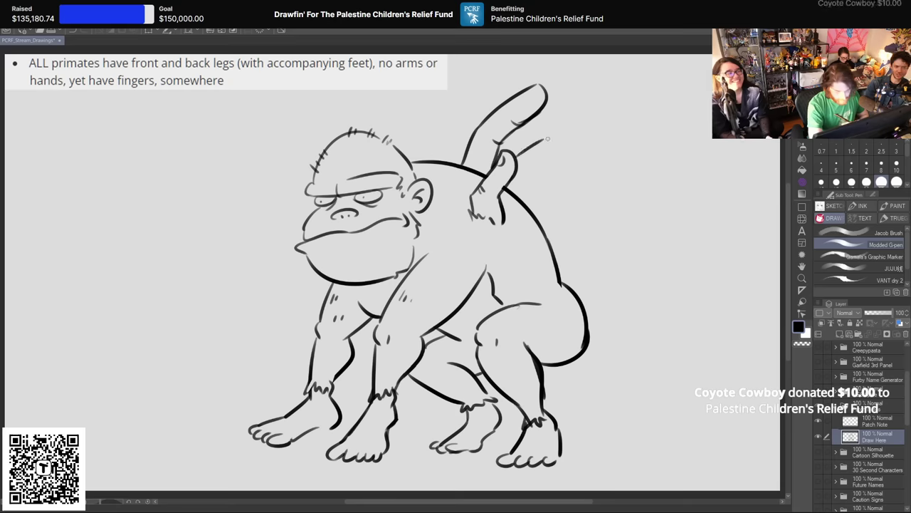
pyautogui.moveTo(514, 190)
pyautogui.mouseDown()
pyautogui.moveTo(542, 172)
pyautogui.moveTo(581, 165)
pyautogui.moveTo(588, 140)
pyautogui.moveTo(596, 163)
pyautogui.mouseUp()
pyautogui.hotkey('ctrl', 'z')
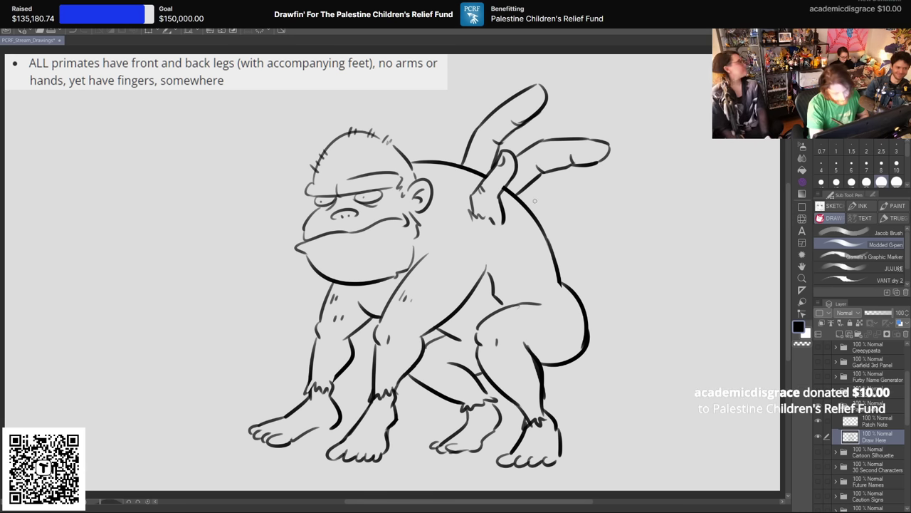
# Step: Draw a bent third finger and a short little finger further down the back, with knuckle creases
pyautogui.moveTo(525, 205); pyautogui.dragTo(559, 194)
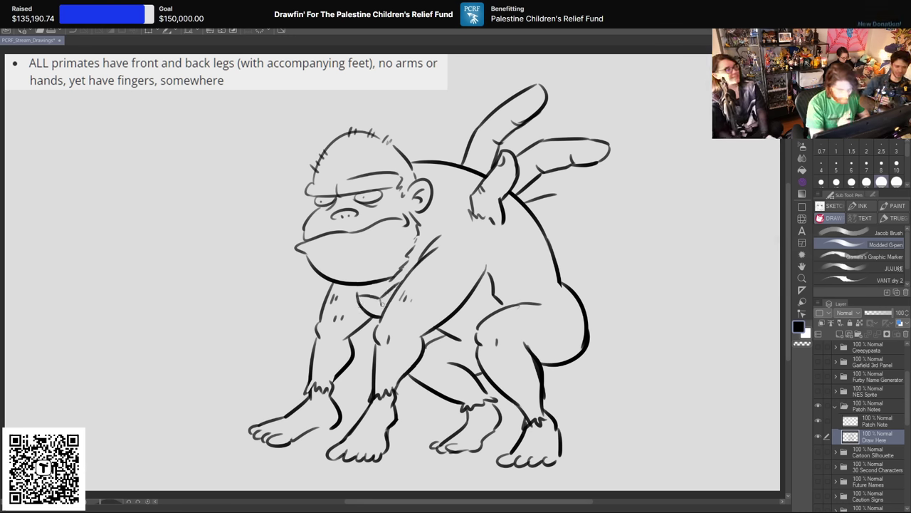
pyautogui.moveTo(562, 193); pyautogui.dragTo(606, 212)
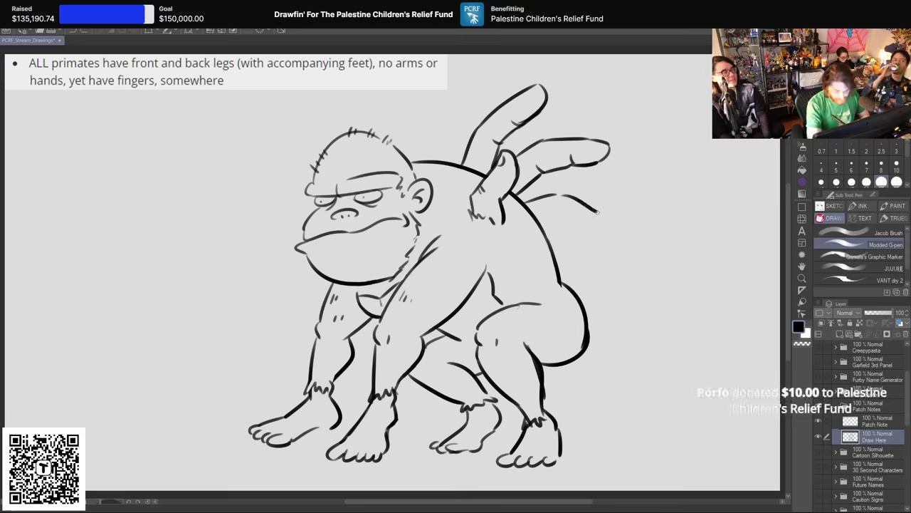
pyautogui.moveTo(545, 227)
pyautogui.mouseDown()
pyautogui.moveTo(606, 236)
pyautogui.moveTo(586, 161)
pyautogui.moveTo(584, 218)
pyautogui.moveTo(561, 205)
pyautogui.mouseUp()
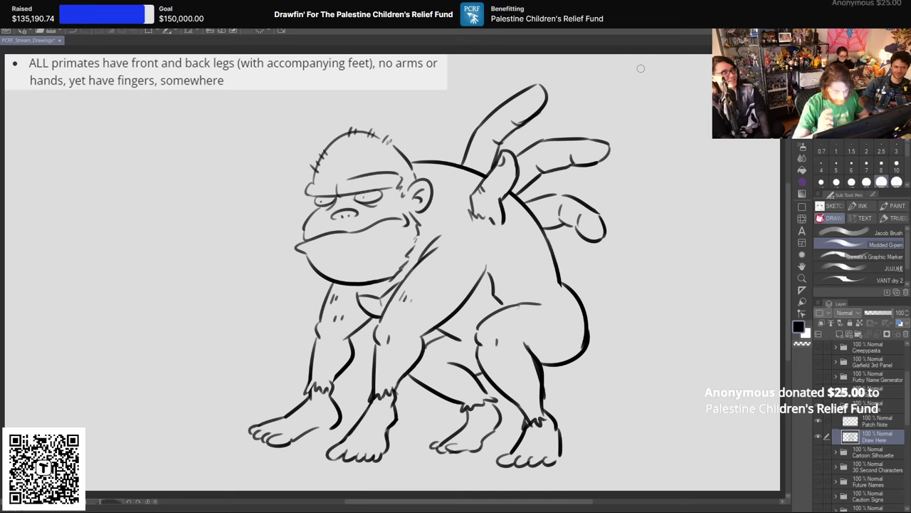
pyautogui.moveTo(554, 244)
pyautogui.mouseDown()
pyautogui.moveTo(586, 262)
pyautogui.moveTo(599, 289)
pyautogui.moveTo(579, 280)
pyautogui.mouseUp()
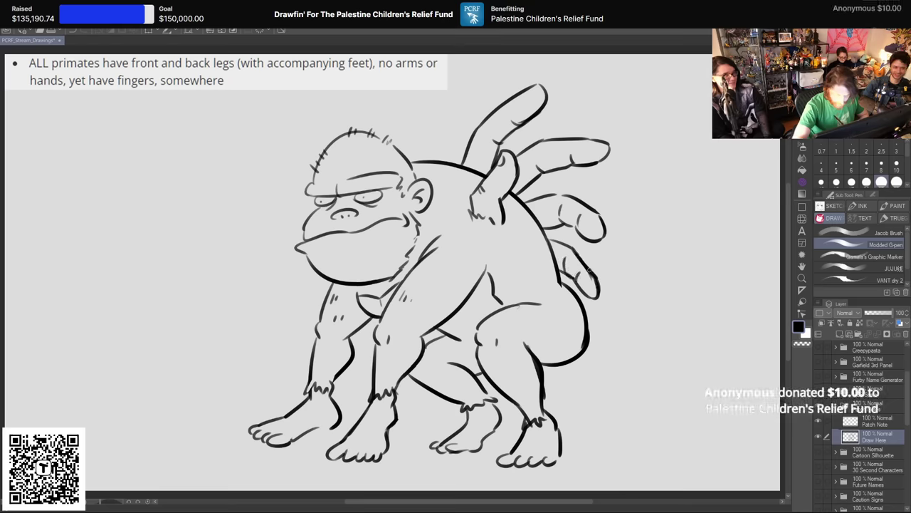
pyautogui.moveTo(553, 195); pyautogui.dragTo(570, 196)
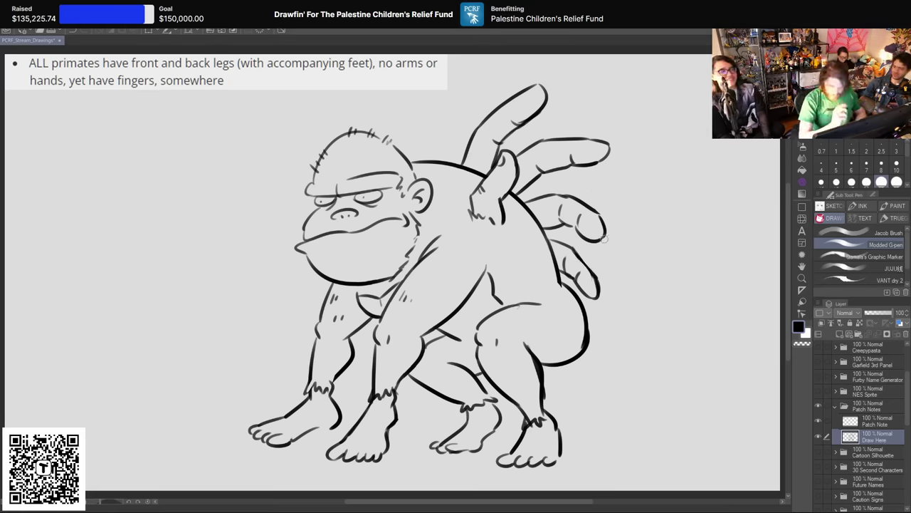
# Step: Add fur tufts at the finger bases, along the back and on top of the head, plus short fur marks on the near front leg
pyautogui.moveTo(463, 169)
pyautogui.mouseDown()
pyautogui.moveTo(451, 167)
pyautogui.moveTo(462, 160)
pyautogui.moveTo(527, 193)
pyautogui.mouseUp()
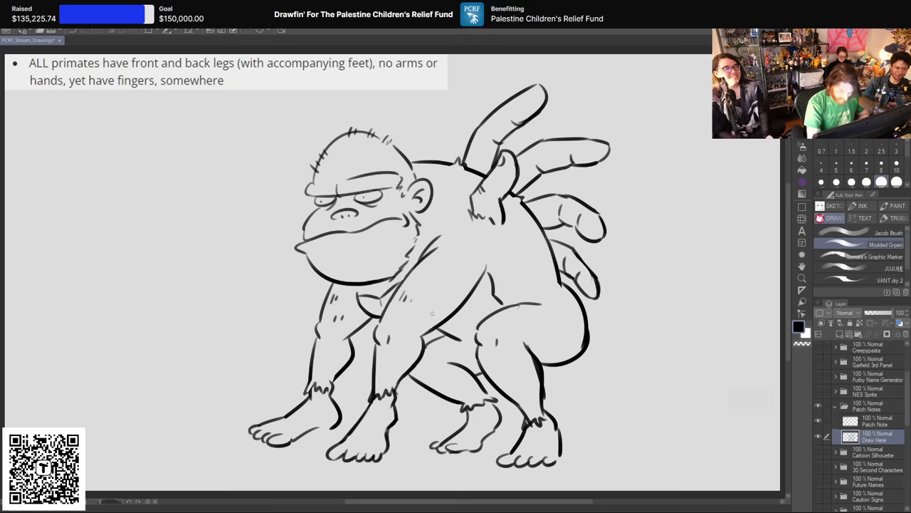
pyautogui.moveTo(438, 318); pyautogui.dragTo(444, 311)
pyautogui.moveTo(378, 320); pyautogui.dragTo(383, 330)
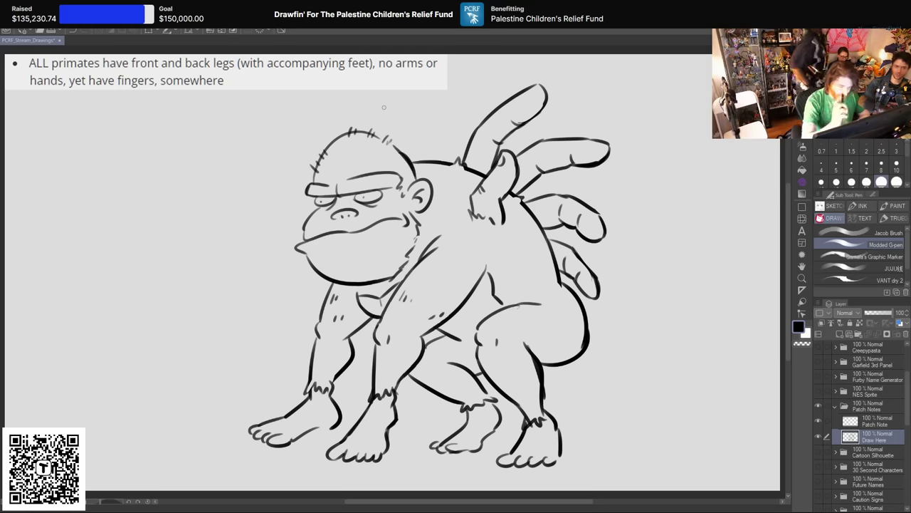
pyautogui.moveTo(345, 134); pyautogui.dragTo(365, 133)
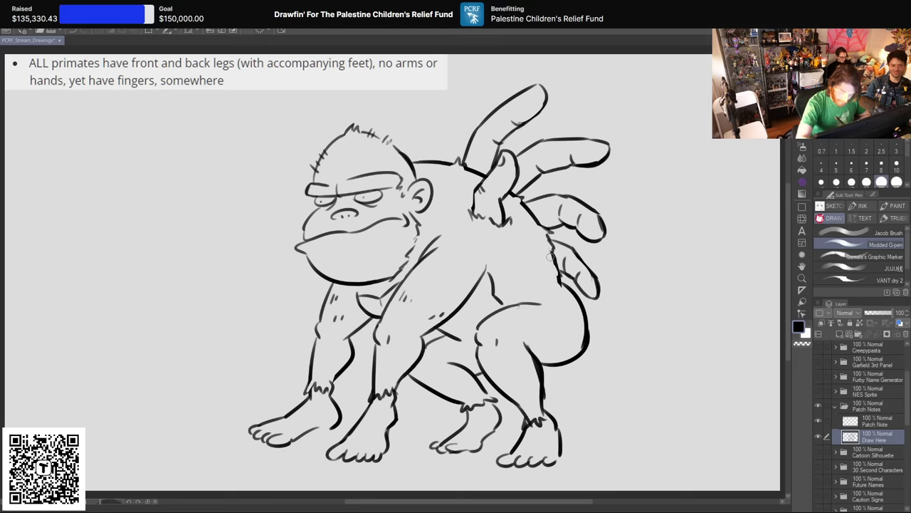
# Step: Add short fur marks on the gorilla's back, flank and rump, and refine the toes and ankle fur on its feet
pyautogui.moveTo(479, 283); pyautogui.dragTo(489, 253)
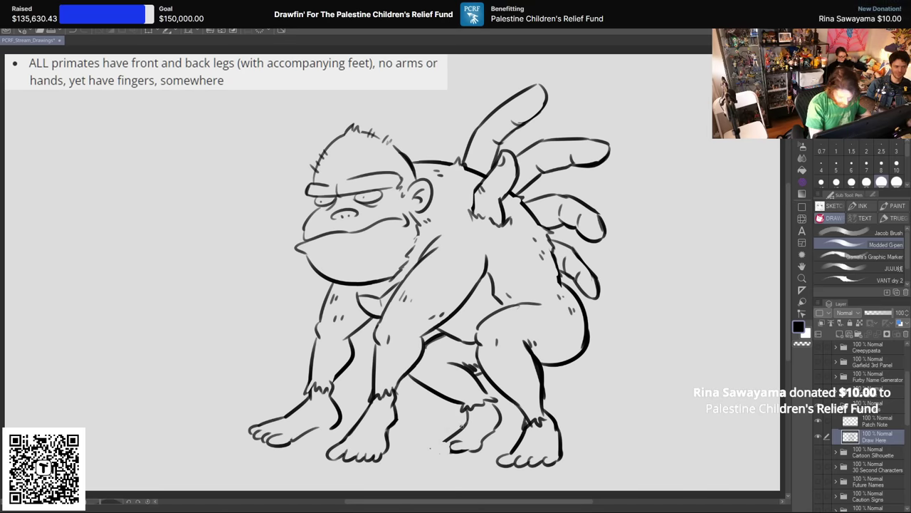
pyautogui.moveTo(453, 444)
pyautogui.mouseDown()
pyautogui.moveTo(440, 455)
pyautogui.moveTo(429, 449)
pyautogui.mouseUp()
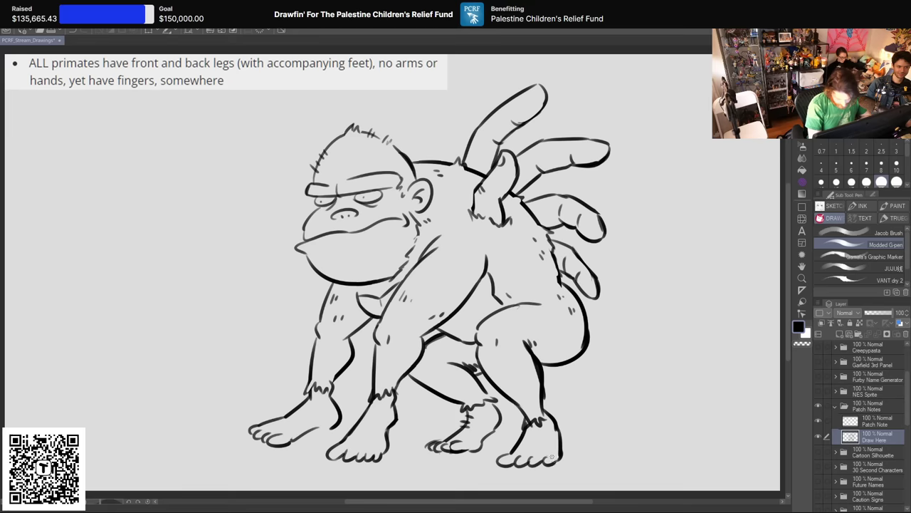
pyautogui.moveTo(553, 455); pyautogui.dragTo(564, 463)
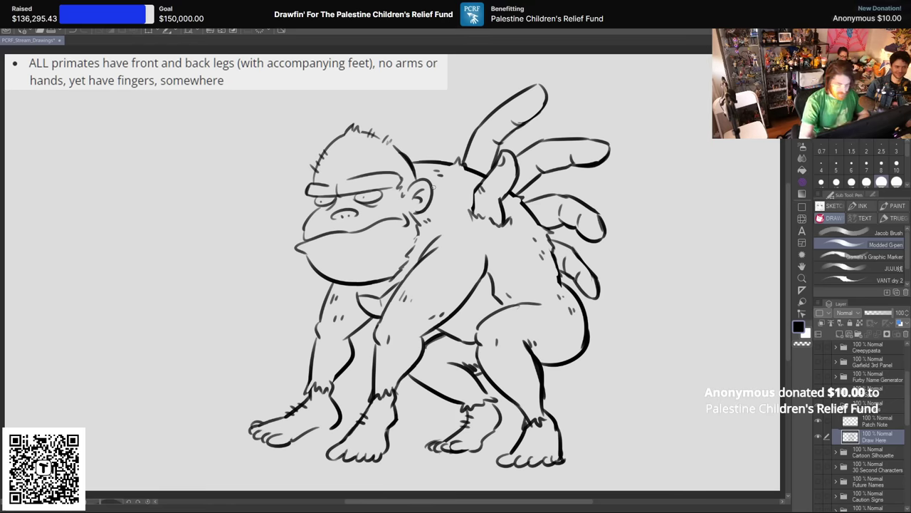
# Step: Draw a small puff cloud behind the gorilla's rump, and touch up the near thigh line and the corner of the mouth
pyautogui.moveTo(544, 367)
pyautogui.mouseDown()
pyautogui.moveTo(586, 349)
pyautogui.moveTo(605, 360)
pyautogui.moveTo(620, 348)
pyautogui.mouseUp()
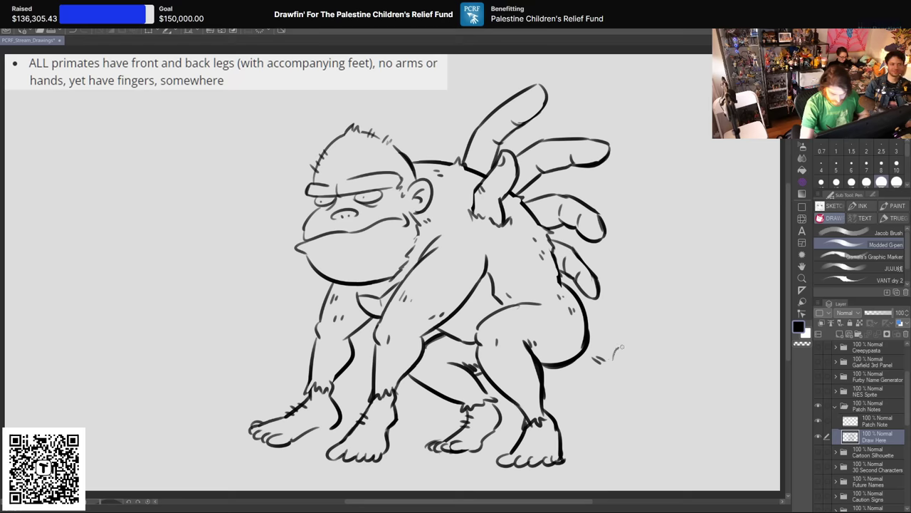
pyautogui.moveTo(621, 391); pyautogui.dragTo(649, 369)
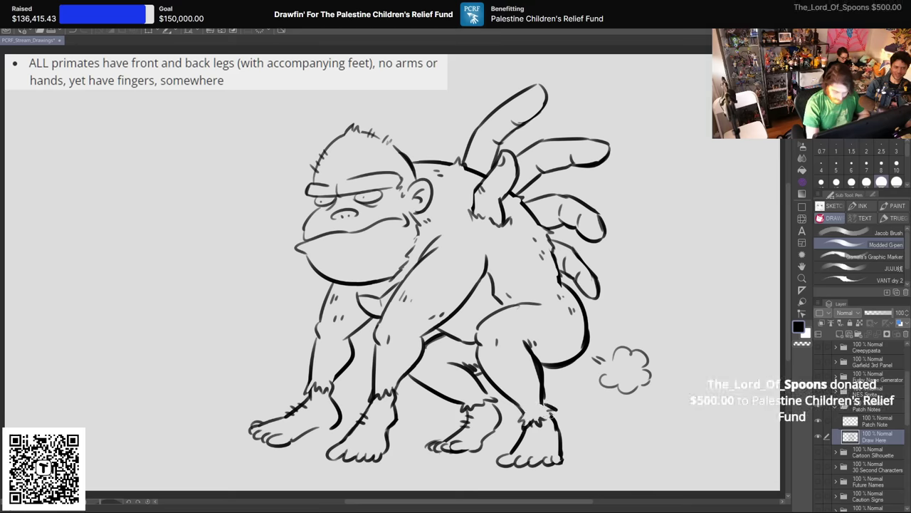
pyautogui.moveTo(502, 306); pyautogui.dragTo(545, 303)
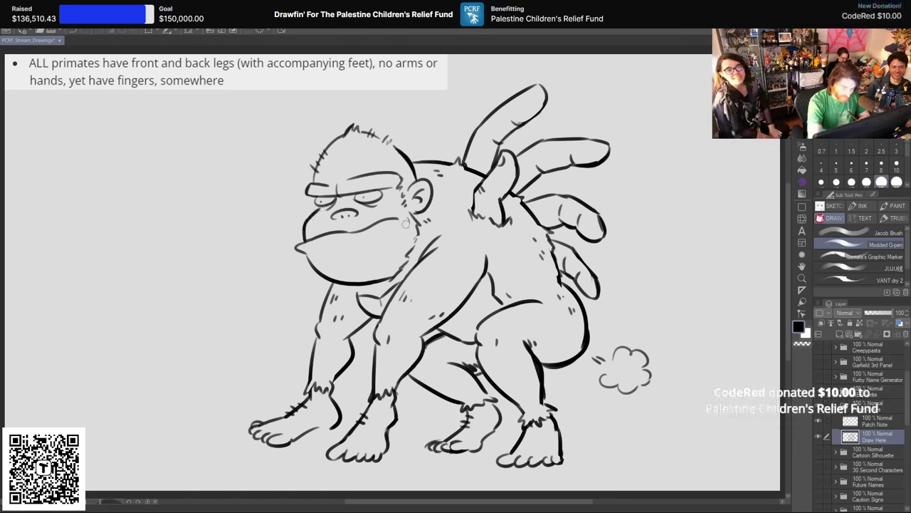
pyautogui.moveTo(403, 210)
pyautogui.mouseDown()
pyautogui.moveTo(394, 220)
pyautogui.moveTo(408, 215)
pyautogui.mouseUp()
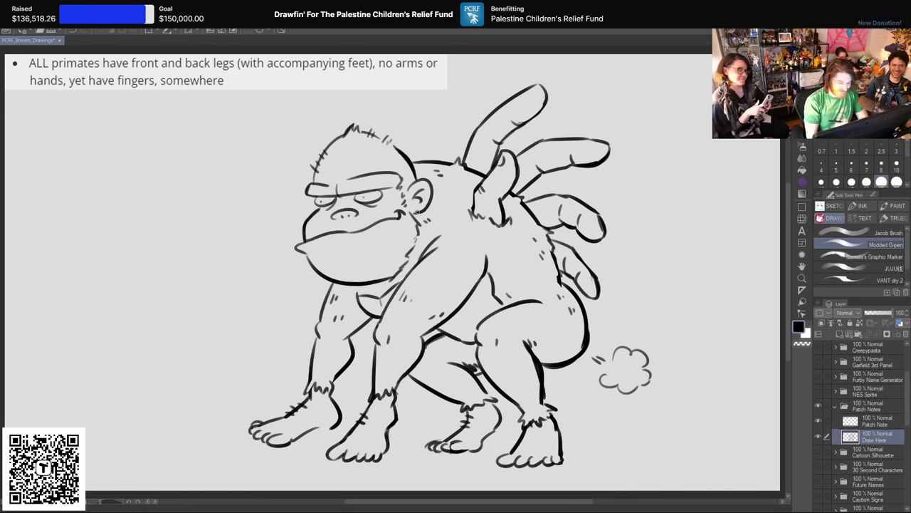
# Step: Hand-letter the caption "HE LOVES IT." beside the gorilla's head
pyautogui.moveTo(175, 147); pyautogui.dragTo(187, 146)
pyautogui.moveTo(194, 136)
pyautogui.mouseDown()
pyautogui.moveTo(206, 162)
pyautogui.moveTo(205, 135)
pyautogui.mouseUp()
pyautogui.moveTo(194, 149)
pyautogui.mouseDown()
pyautogui.moveTo(230, 132)
pyautogui.moveTo(243, 148)
pyautogui.mouseUp()
pyautogui.moveTo(255, 134); pyautogui.dragTo(251, 148)
pyautogui.moveTo(260, 121); pyautogui.dragTo(288, 135)
pyautogui.moveTo(276, 127); pyautogui.dragTo(292, 131)
pyautogui.moveTo(214, 170); pyautogui.dragTo(216, 185)
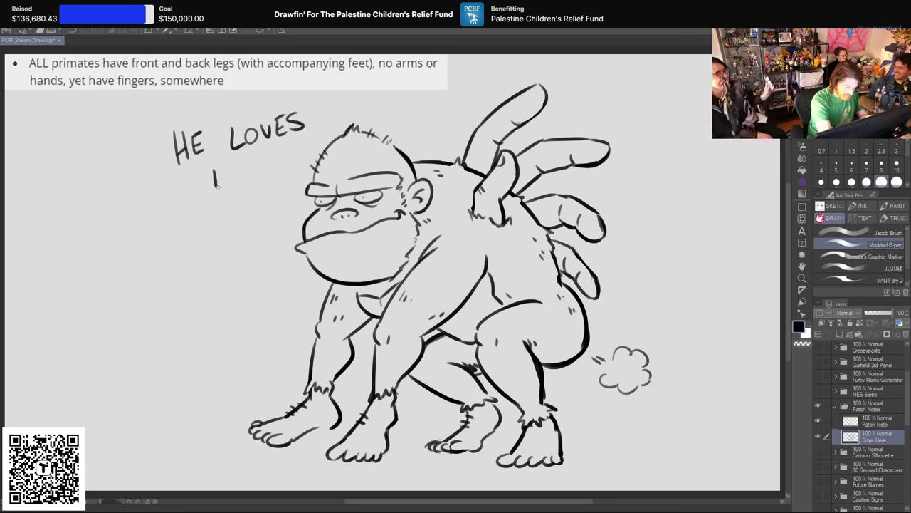
pyautogui.click(239, 180)
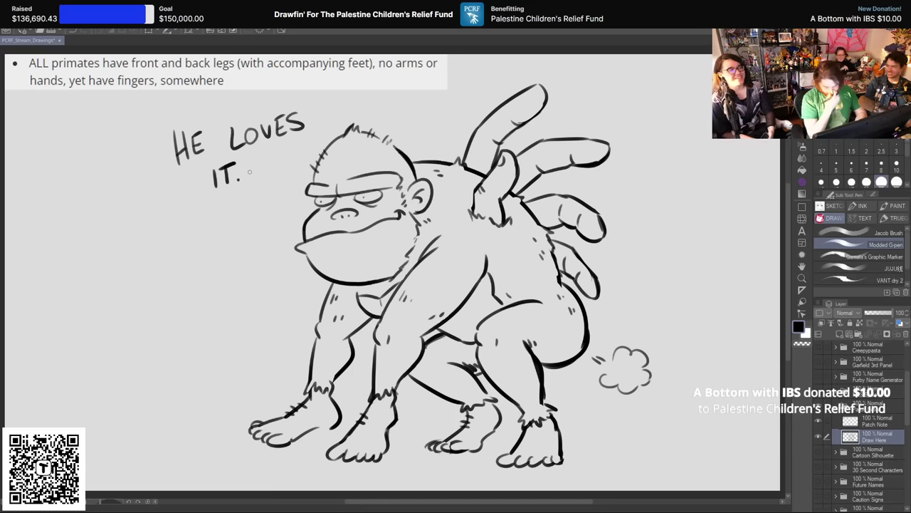
# Step: Draw a grass tuft on either side of the gorilla and strengthen the outline of the far front foot
pyautogui.moveTo(579, 453)
pyautogui.mouseDown()
pyautogui.moveTo(596, 440)
pyautogui.moveTo(612, 447)
pyautogui.mouseUp()
pyautogui.moveTo(203, 437); pyautogui.dragTo(228, 434)
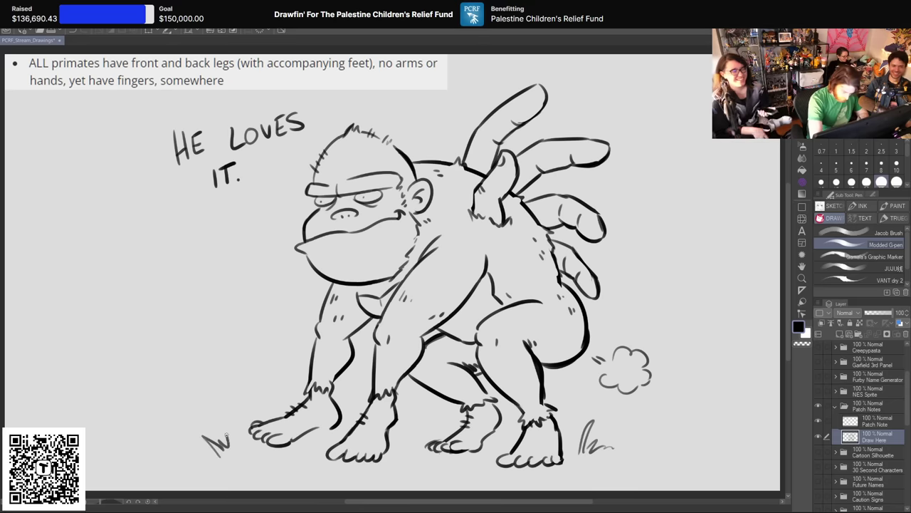
pyautogui.moveTo(337, 420); pyautogui.dragTo(309, 431)
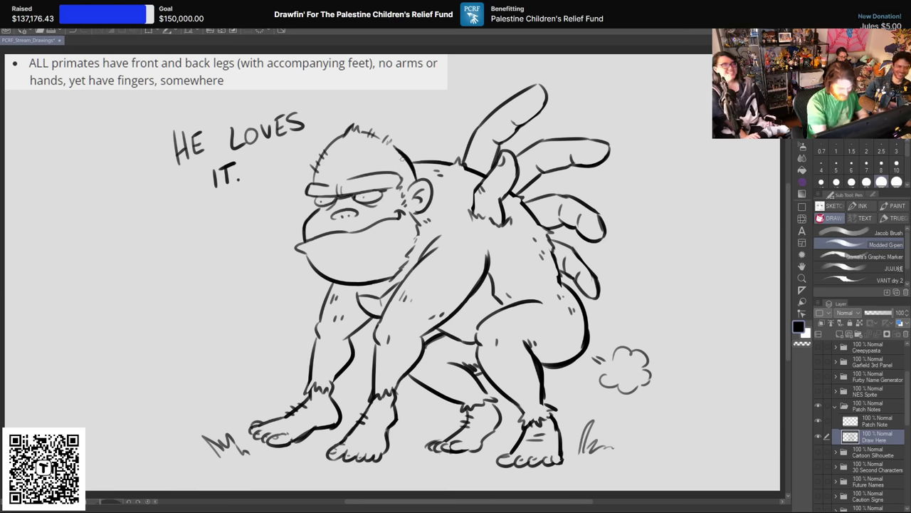
# Step: Add a curved cheek crease around the corner of the gorilla's mouth
pyautogui.moveTo(411, 206); pyautogui.dragTo(416, 217)
pyautogui.moveTo(416, 219); pyautogui.dragTo(418, 226)
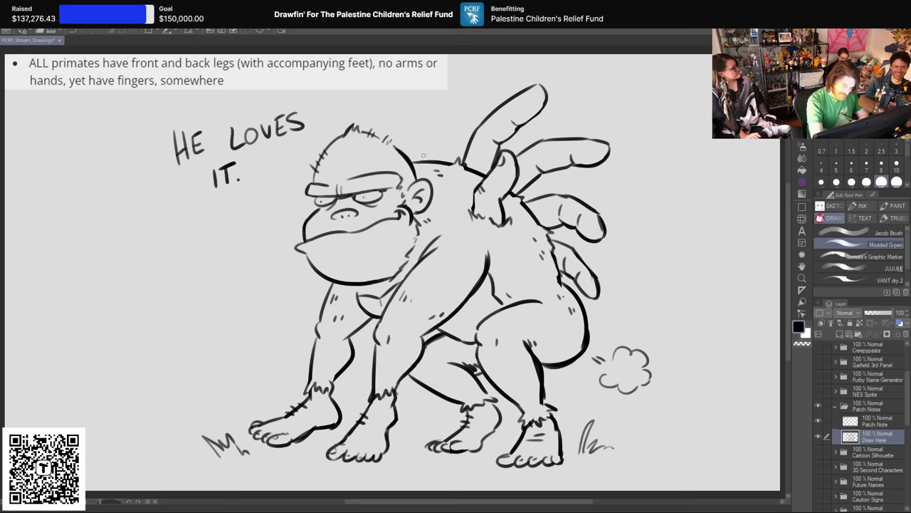
pyautogui.moveTo(329, 253); pyautogui.dragTo(351, 250)
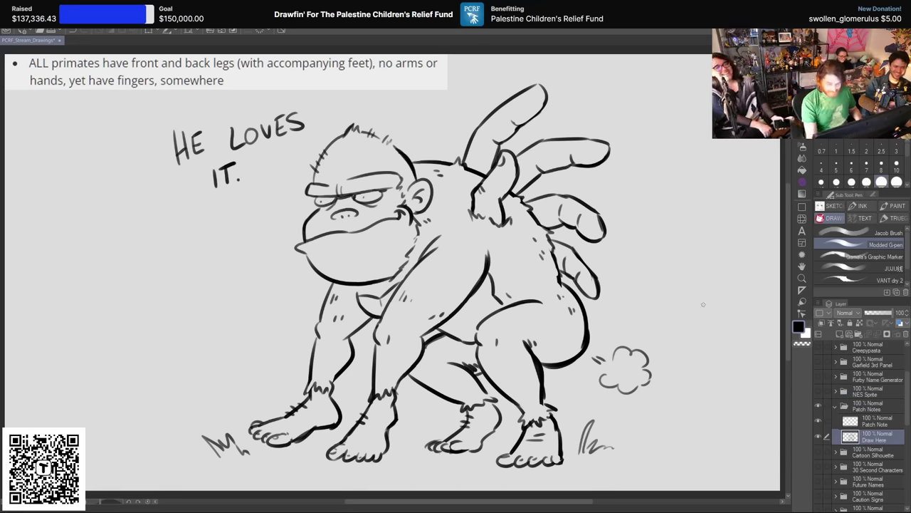
# Step: Draw more grass tufts along the ground behind, between and in front of the gorilla's feet
pyautogui.moveTo(635, 427)
pyautogui.mouseDown()
pyautogui.moveTo(657, 440)
pyautogui.moveTo(680, 431)
pyautogui.mouseUp()
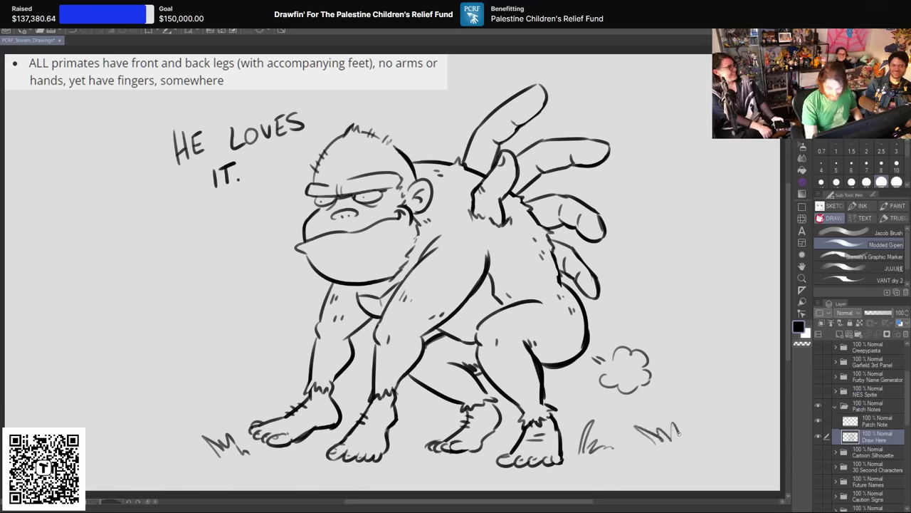
pyautogui.moveTo(399, 450); pyautogui.dragTo(417, 444)
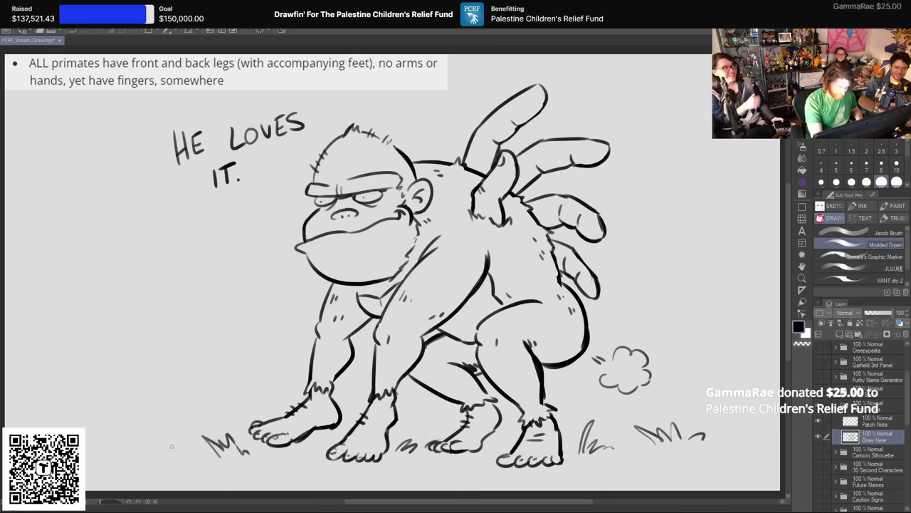
pyautogui.moveTo(167, 444); pyautogui.dragTo(192, 445)
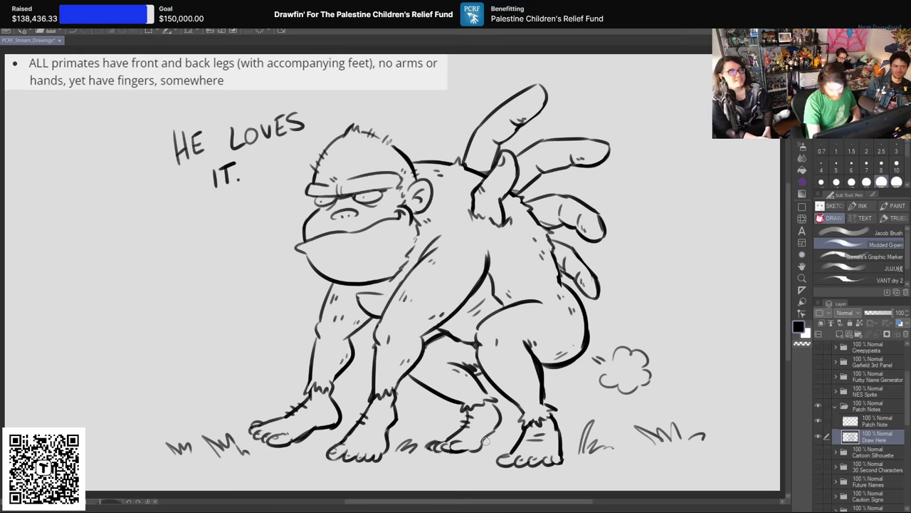
# Step: Strengthen the heel of the far back foot and turn the mouth corner into a toothy grin
pyautogui.moveTo(485, 431); pyautogui.dragTo(500, 419)
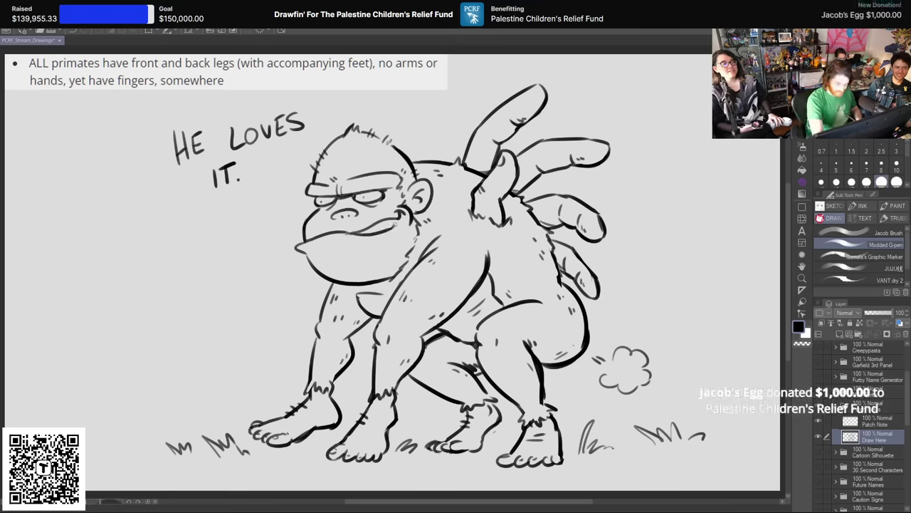
pyautogui.moveTo(383, 219)
pyautogui.mouseDown()
pyautogui.moveTo(388, 230)
pyautogui.moveTo(401, 228)
pyautogui.mouseUp()
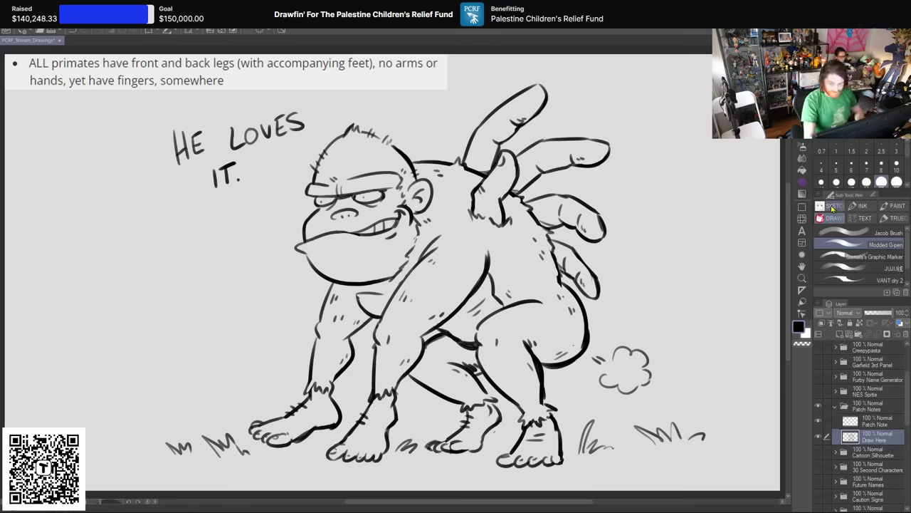
# Step: Move the whole drawing layer to the right to make room beside the gorilla for a second primate
pyautogui.press('k')
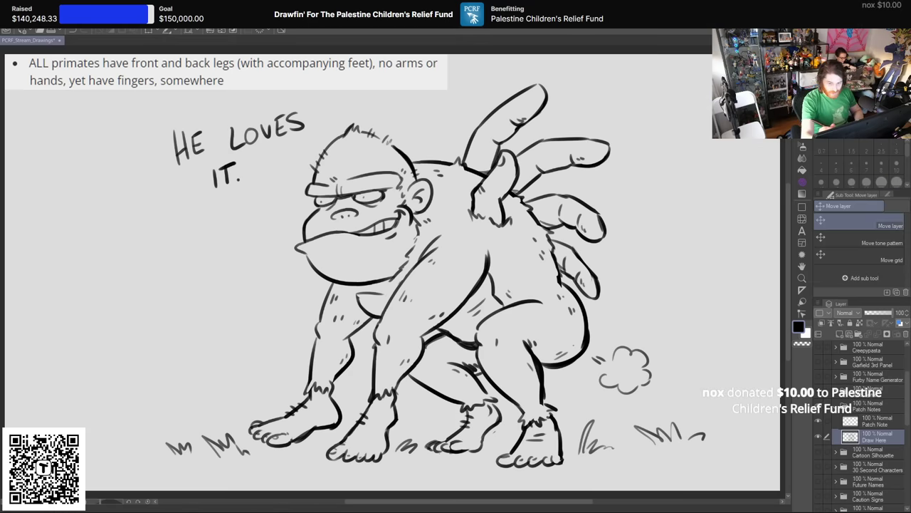
pyautogui.moveTo(519, 223)
pyautogui.mouseDown()
pyautogui.moveTo(613, 225)
pyautogui.moveTo(573, 235)
pyautogui.mouseUp()
pyautogui.moveTo(627, 278); pyautogui.dragTo(647, 257)
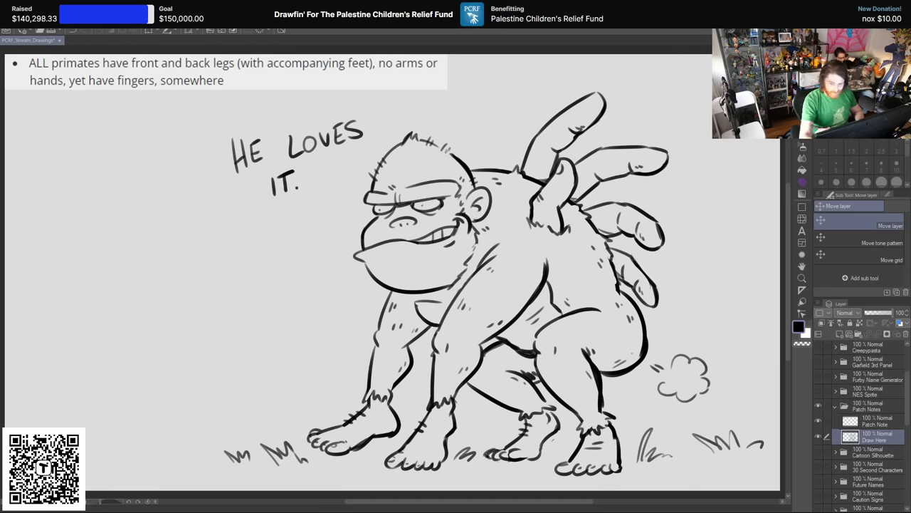
# Step: Start a second, smaller primate's head left of the caption with round eyes, a brow, a hair tuft and an ear
pyautogui.press('p')
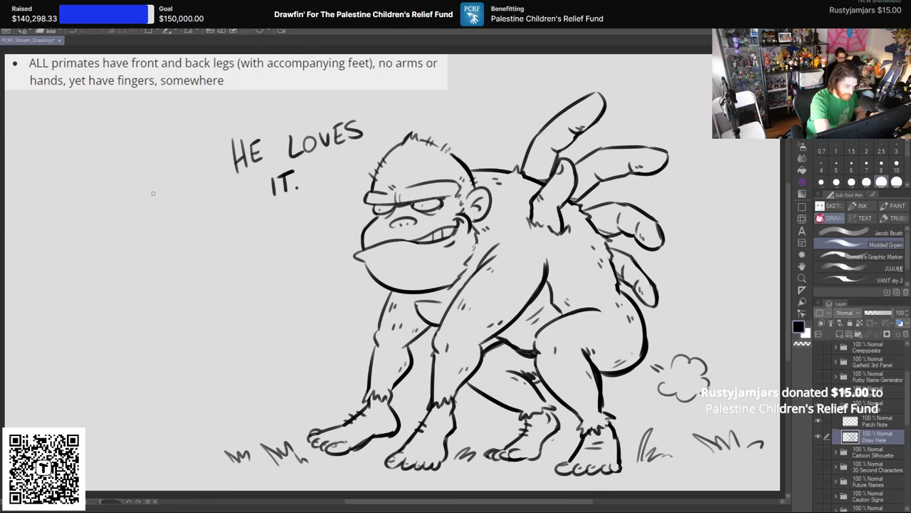
pyautogui.moveTo(141, 190); pyautogui.dragTo(165, 194)
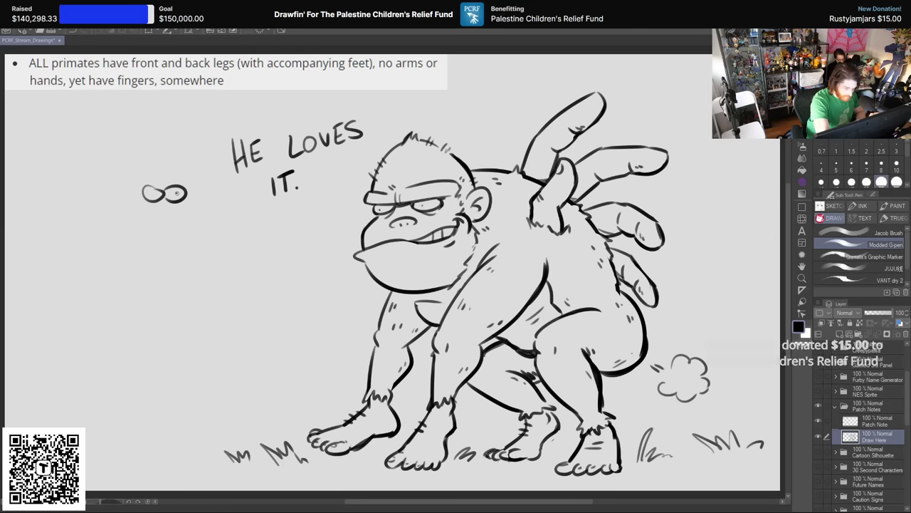
pyautogui.click(154, 194)
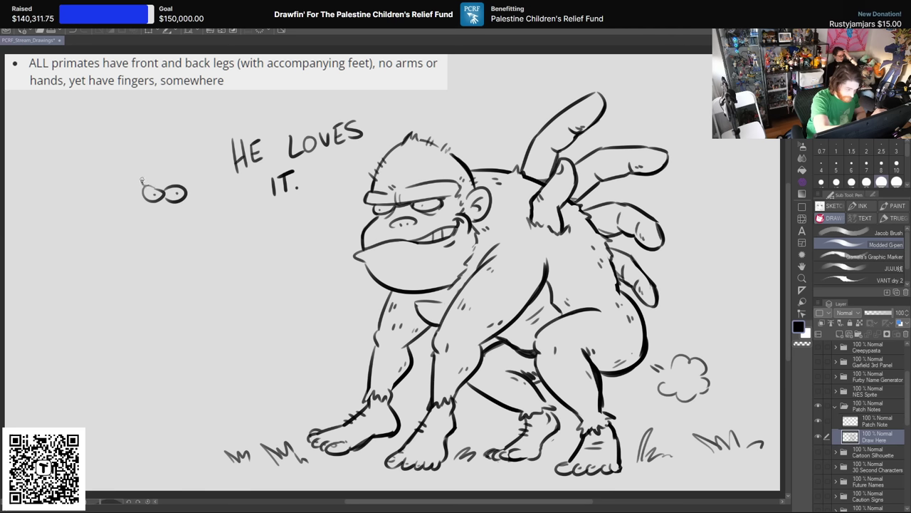
pyautogui.moveTo(142, 182)
pyautogui.mouseDown()
pyautogui.moveTo(188, 184)
pyautogui.moveTo(165, 149)
pyautogui.moveTo(132, 169)
pyautogui.moveTo(125, 211)
pyautogui.moveTo(191, 210)
pyautogui.mouseUp()
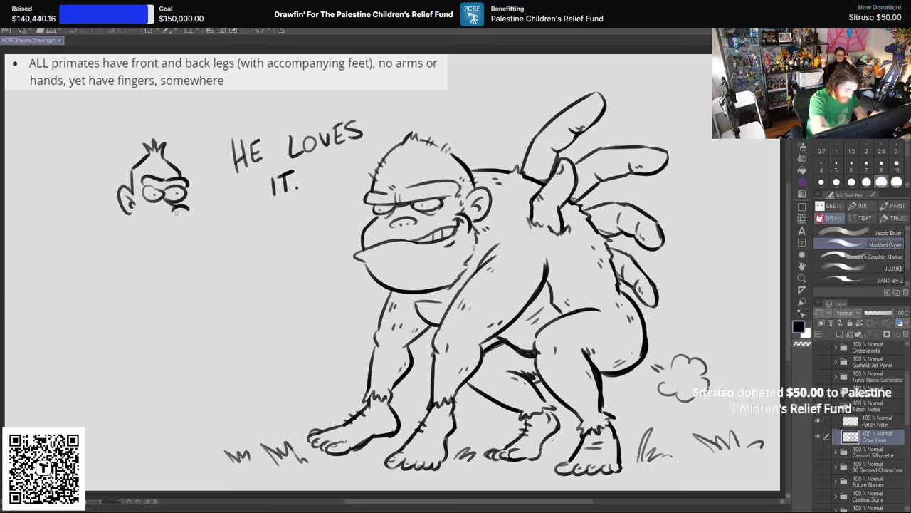
# Step: Draw the small primate's nose, pointed upper lip, smiling mouth and rounded jaw
pyautogui.moveTo(177, 208); pyautogui.dragTo(191, 210)
pyautogui.hotkey('ctrl', 'z')
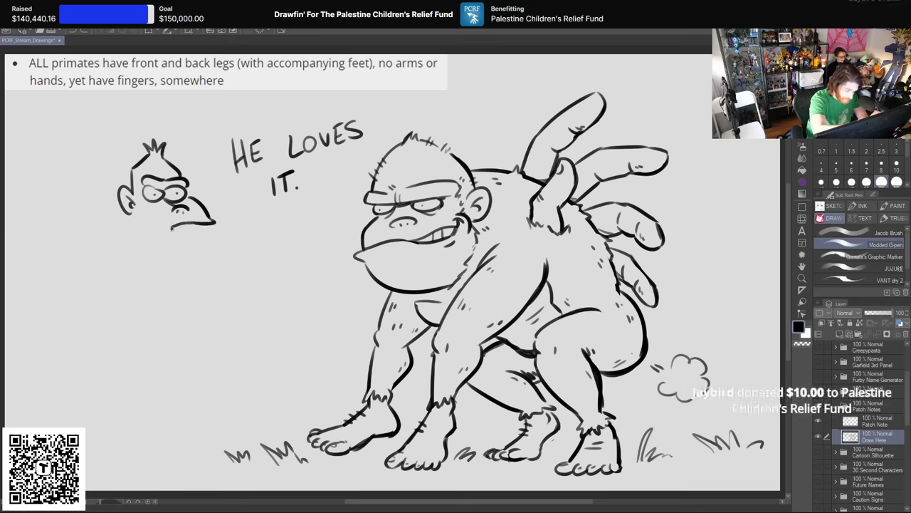
pyautogui.moveTo(182, 223); pyautogui.dragTo(152, 218)
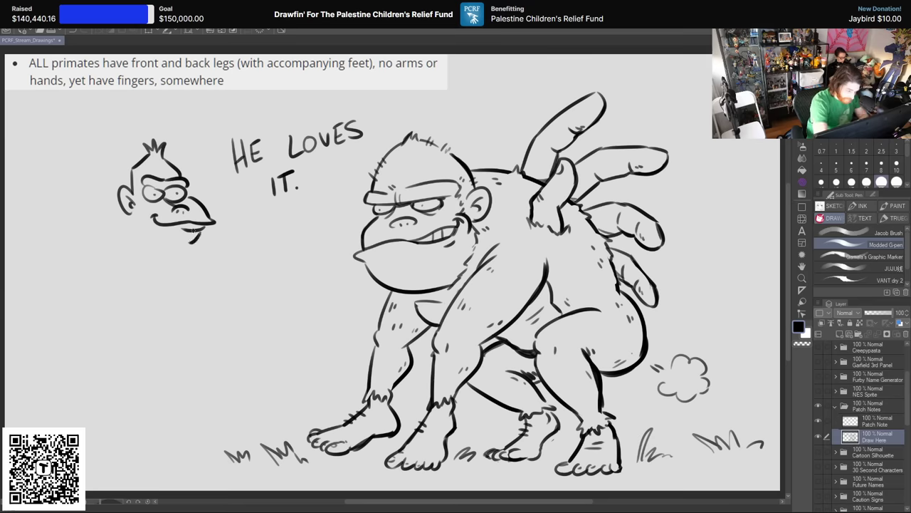
pyautogui.moveTo(135, 219)
pyautogui.mouseDown()
pyautogui.moveTo(202, 246)
pyautogui.moveTo(150, 235)
pyautogui.moveTo(197, 236)
pyautogui.mouseUp()
pyautogui.hotkey('ctrl', 'z')
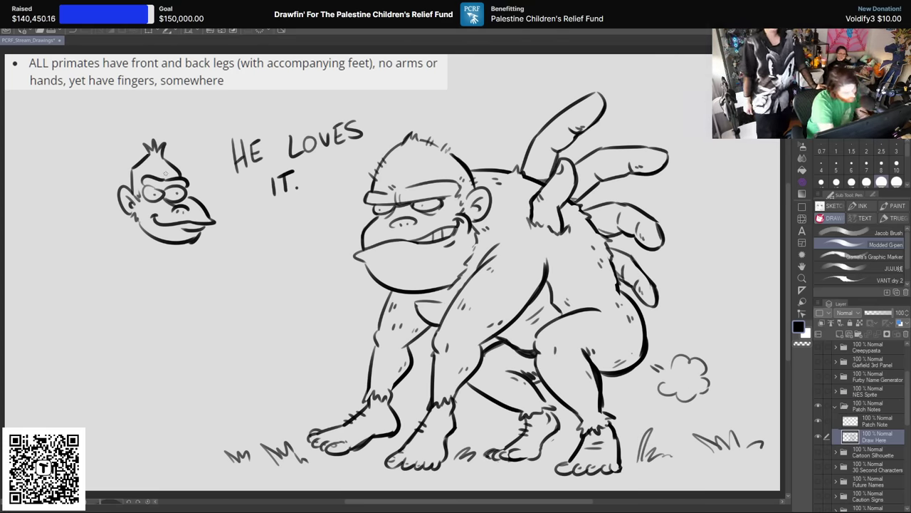
# Step: Draw the small primate's hunched back and its long, thin near front leg, bent at the knee
pyautogui.moveTo(120, 199); pyautogui.dragTo(86, 273)
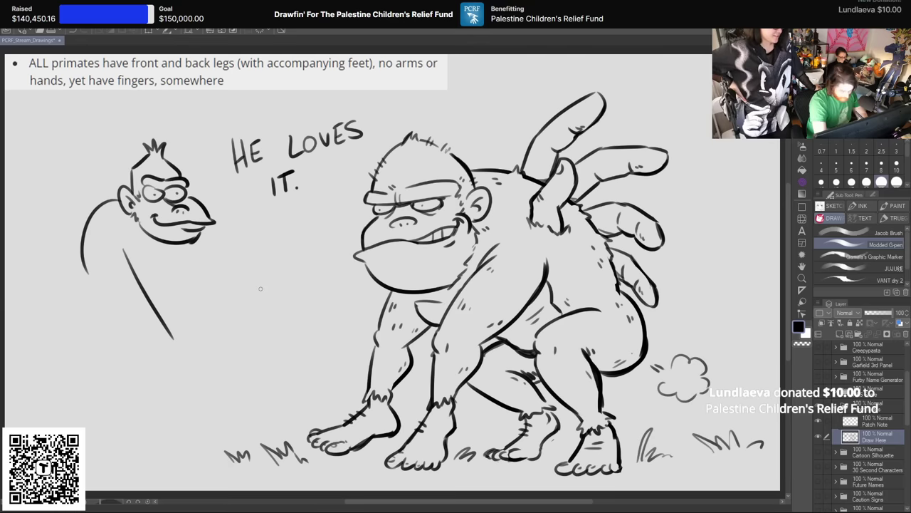
pyautogui.moveTo(126, 256)
pyautogui.mouseDown()
pyautogui.moveTo(188, 351)
pyautogui.moveTo(178, 305)
pyautogui.moveTo(206, 352)
pyautogui.moveTo(189, 420)
pyautogui.mouseUp()
pyautogui.moveTo(209, 356); pyautogui.dragTo(193, 456)
pyautogui.moveTo(187, 409); pyautogui.dragTo(185, 467)
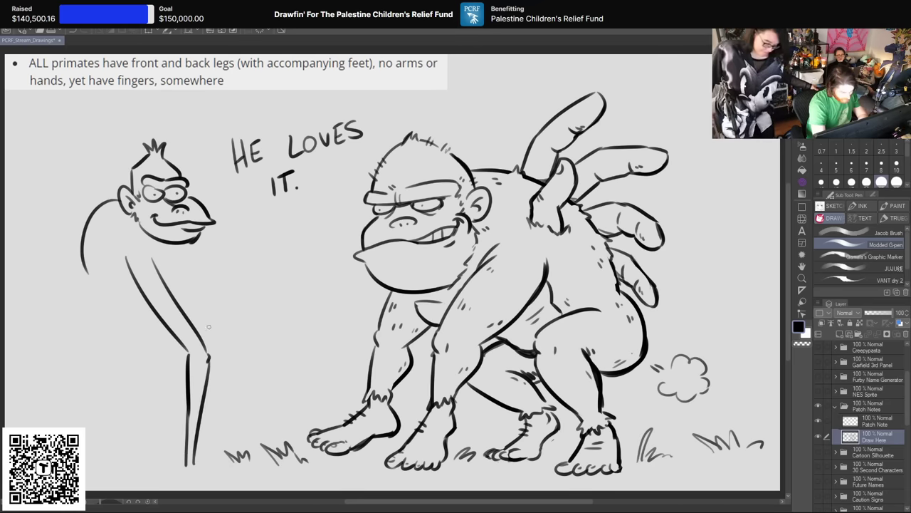
# Step: Draw the small primate's second long front leg, with a short chest line where it meets the near leg
pyautogui.moveTo(179, 251)
pyautogui.mouseDown()
pyautogui.moveTo(245, 346)
pyautogui.moveTo(211, 445)
pyautogui.mouseUp()
pyautogui.moveTo(245, 360); pyautogui.dragTo(214, 448)
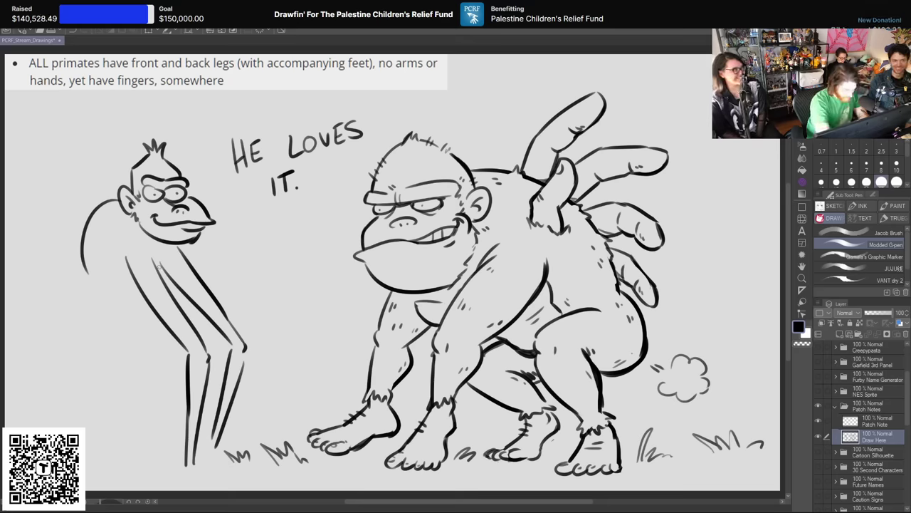
pyautogui.moveTo(170, 249); pyautogui.dragTo(160, 269)
# Step: Erase the grass tuft beside the small primate's front legs and draw toed feet on both legs
pyautogui.moveTo(227, 454)
pyautogui.mouseDown()
pyautogui.moveTo(246, 453)
pyautogui.moveTo(247, 465)
pyautogui.mouseUp()
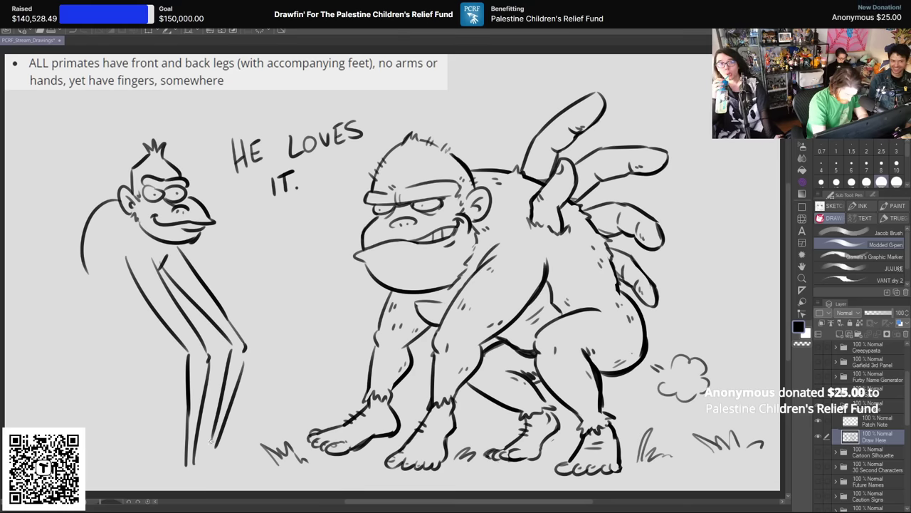
pyautogui.moveTo(213, 440)
pyautogui.mouseDown()
pyautogui.moveTo(206, 454)
pyautogui.moveTo(227, 470)
pyautogui.mouseUp()
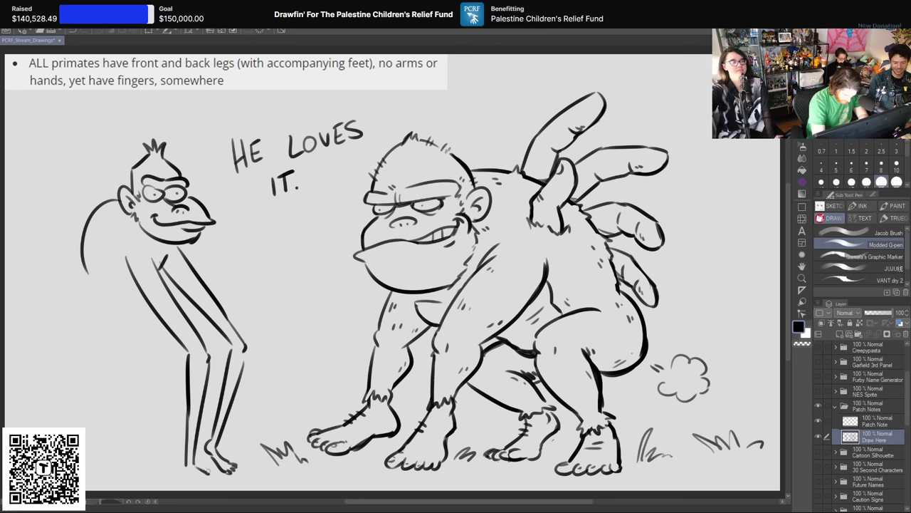
pyautogui.moveTo(185, 465); pyautogui.dragTo(206, 483)
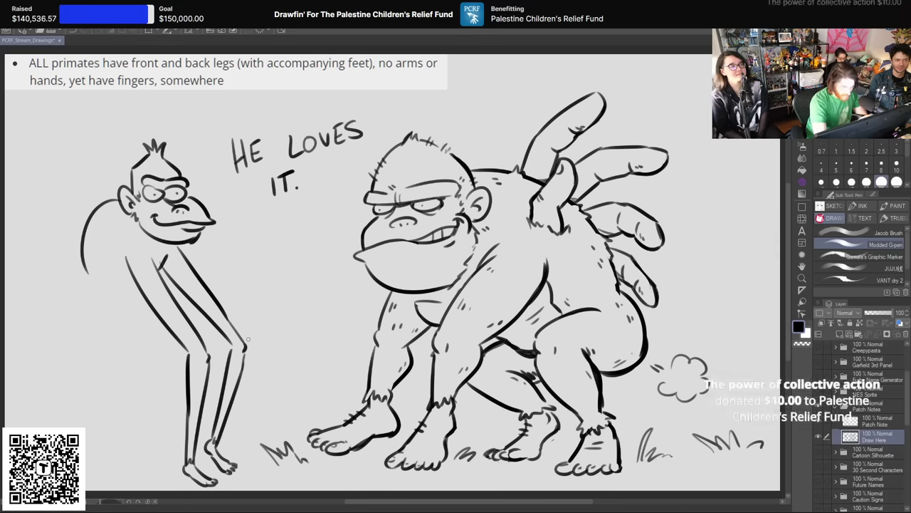
# Step: Draw the small primate's long, thin back leg bending down from the rump, redoing its first outer line
pyautogui.moveTo(103, 269); pyautogui.dragTo(111, 313)
pyautogui.moveTo(102, 275); pyautogui.dragTo(85, 346)
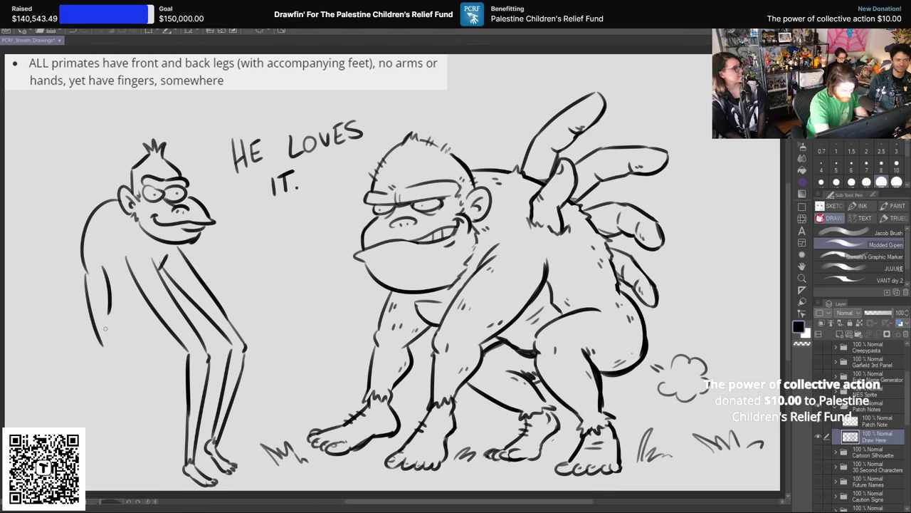
pyautogui.hotkey('ctrl', 'z')
pyautogui.moveTo(88, 271)
pyautogui.mouseDown()
pyautogui.moveTo(100, 342)
pyautogui.moveTo(82, 409)
pyautogui.mouseUp()
pyautogui.moveTo(110, 353)
pyautogui.mouseDown()
pyautogui.moveTo(91, 416)
pyautogui.moveTo(79, 396)
pyautogui.moveTo(74, 427)
pyautogui.mouseUp()
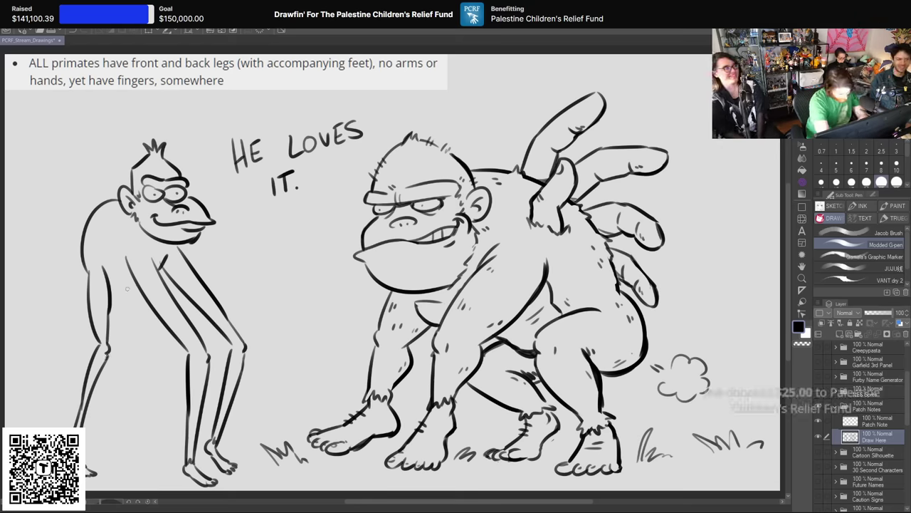
# Step: Draw the small primate's belly line and its second long, thin back leg with a foot
pyautogui.moveTo(112, 297)
pyautogui.mouseDown()
pyautogui.moveTo(141, 289)
pyautogui.moveTo(144, 340)
pyautogui.moveTo(131, 376)
pyautogui.moveTo(147, 437)
pyautogui.mouseUp()
pyautogui.moveTo(129, 384); pyautogui.dragTo(122, 453)
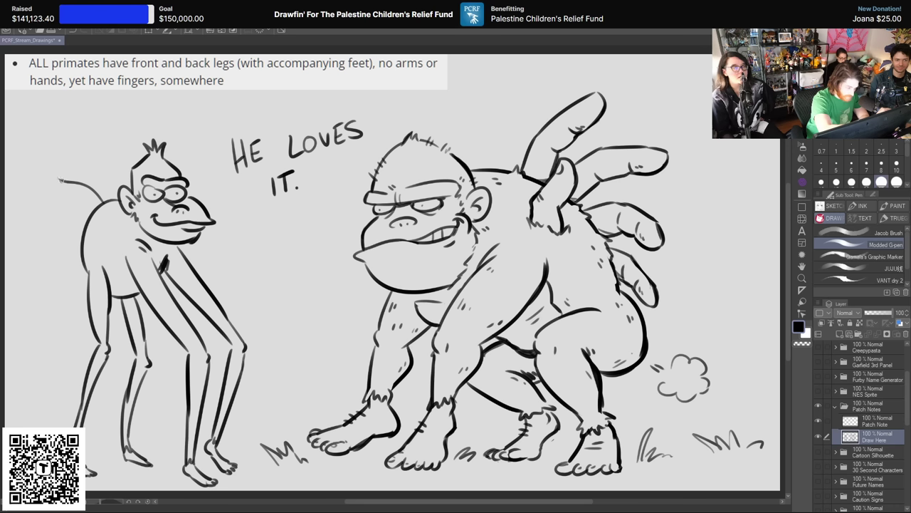
# Step: Draw a cluster of thin fingers sprouting from the small primate's upper back, redoing the first finger line, and add short fur marks
pyautogui.hotkey('ctrl', 'z')
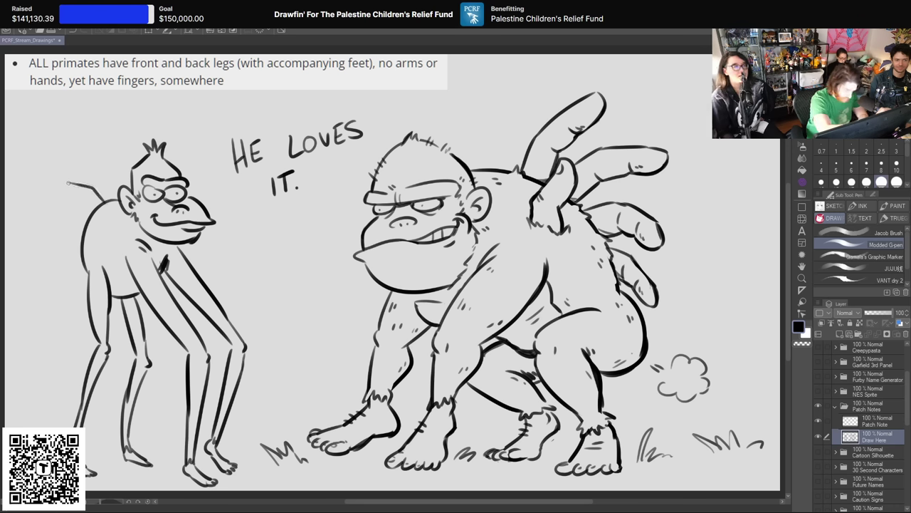
pyautogui.moveTo(84, 192)
pyautogui.mouseDown()
pyautogui.moveTo(89, 214)
pyautogui.moveTo(45, 204)
pyautogui.moveTo(83, 212)
pyautogui.mouseUp()
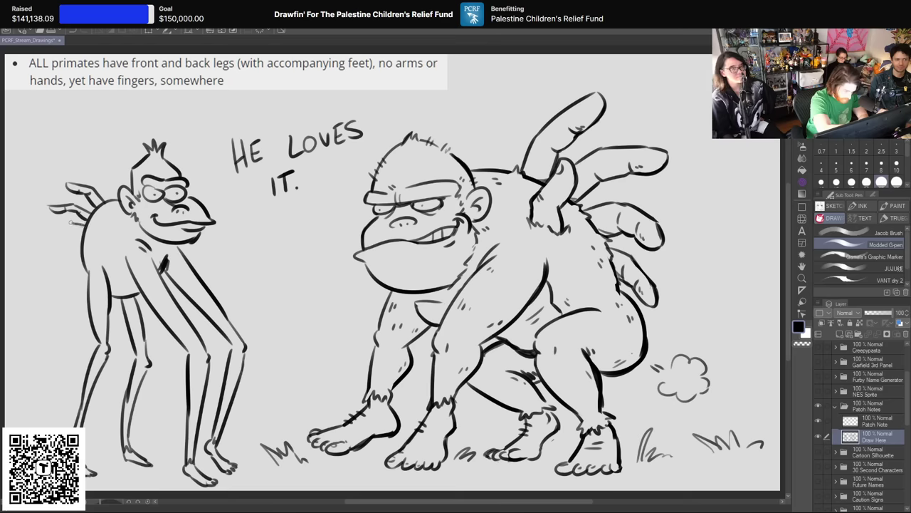
pyautogui.moveTo(69, 228)
pyautogui.mouseDown()
pyautogui.moveTo(52, 233)
pyautogui.moveTo(74, 232)
pyautogui.mouseUp()
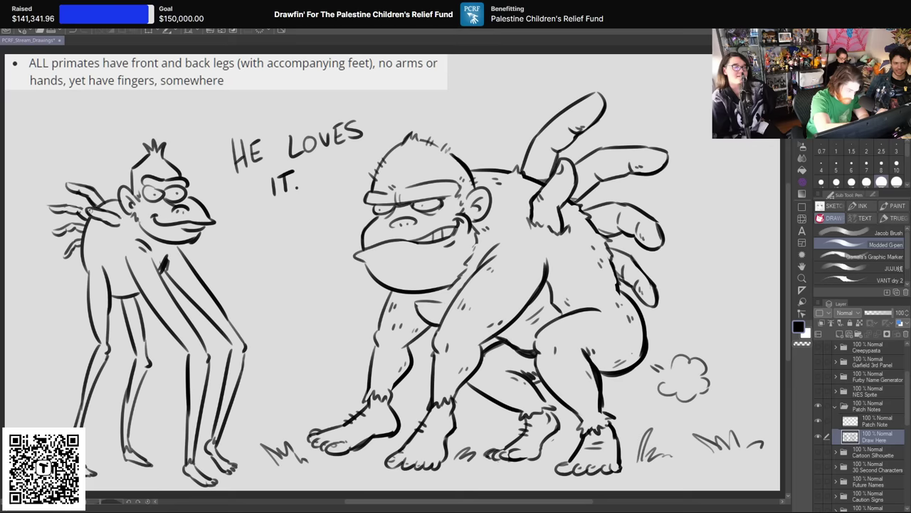
pyautogui.moveTo(88, 205)
pyautogui.mouseDown()
pyautogui.moveTo(78, 211)
pyautogui.moveTo(117, 227)
pyautogui.mouseUp()
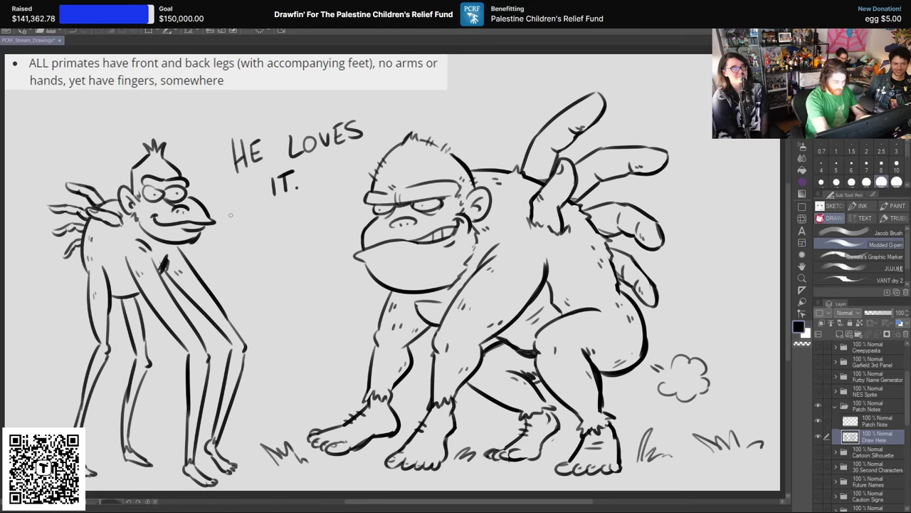
# Step: Draw a loose speech bubble around the "HE LOVES IT." caption, with its tail pointing at the small primate's mouth
pyautogui.moveTo(249, 202); pyautogui.dragTo(231, 214)
pyautogui.moveTo(232, 104); pyautogui.dragTo(243, 204)
pyautogui.moveTo(363, 100); pyautogui.dragTo(375, 156)
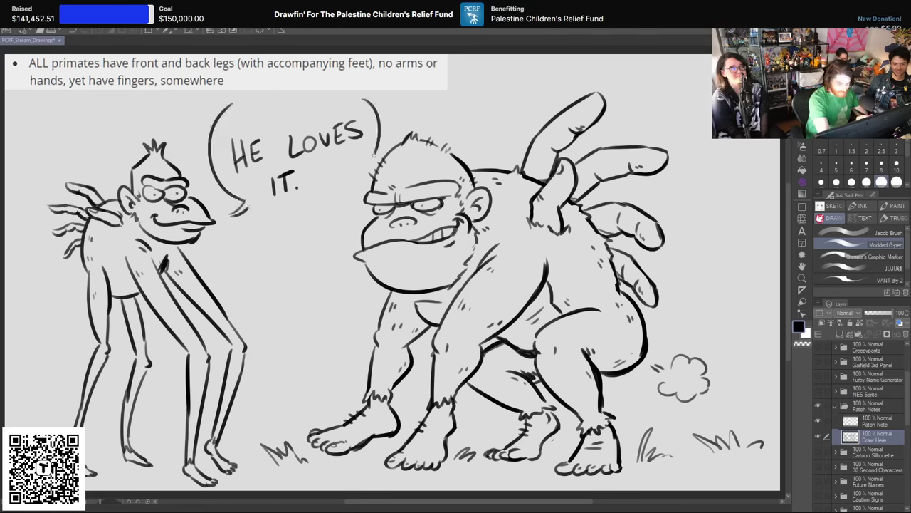
pyautogui.moveTo(277, 214); pyautogui.dragTo(352, 188)
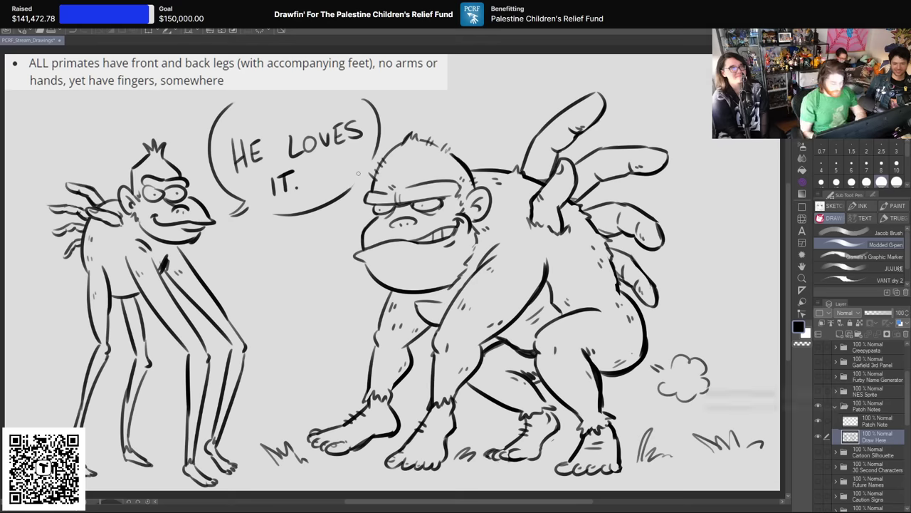